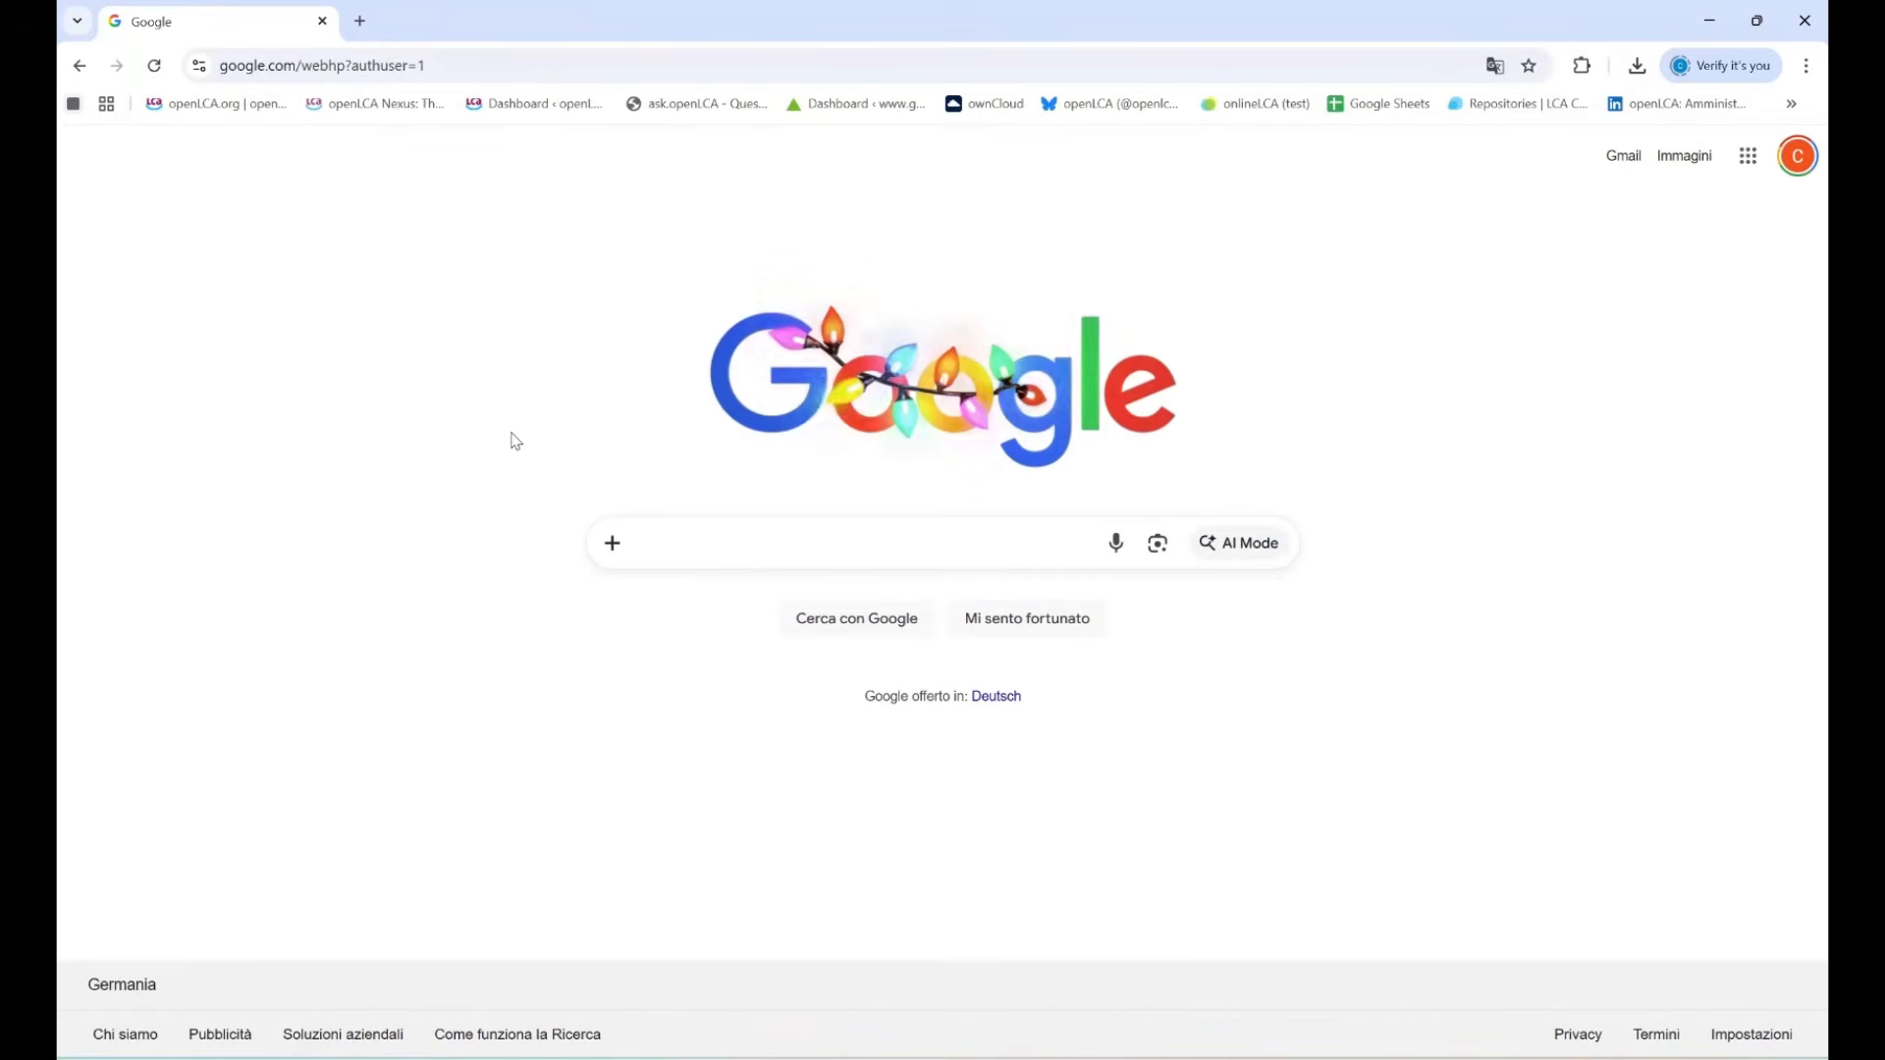
# Open the openlca.org website and go to its Download page.
pyautogui.click(460, 61)
pyautogui.write('openlca.org')
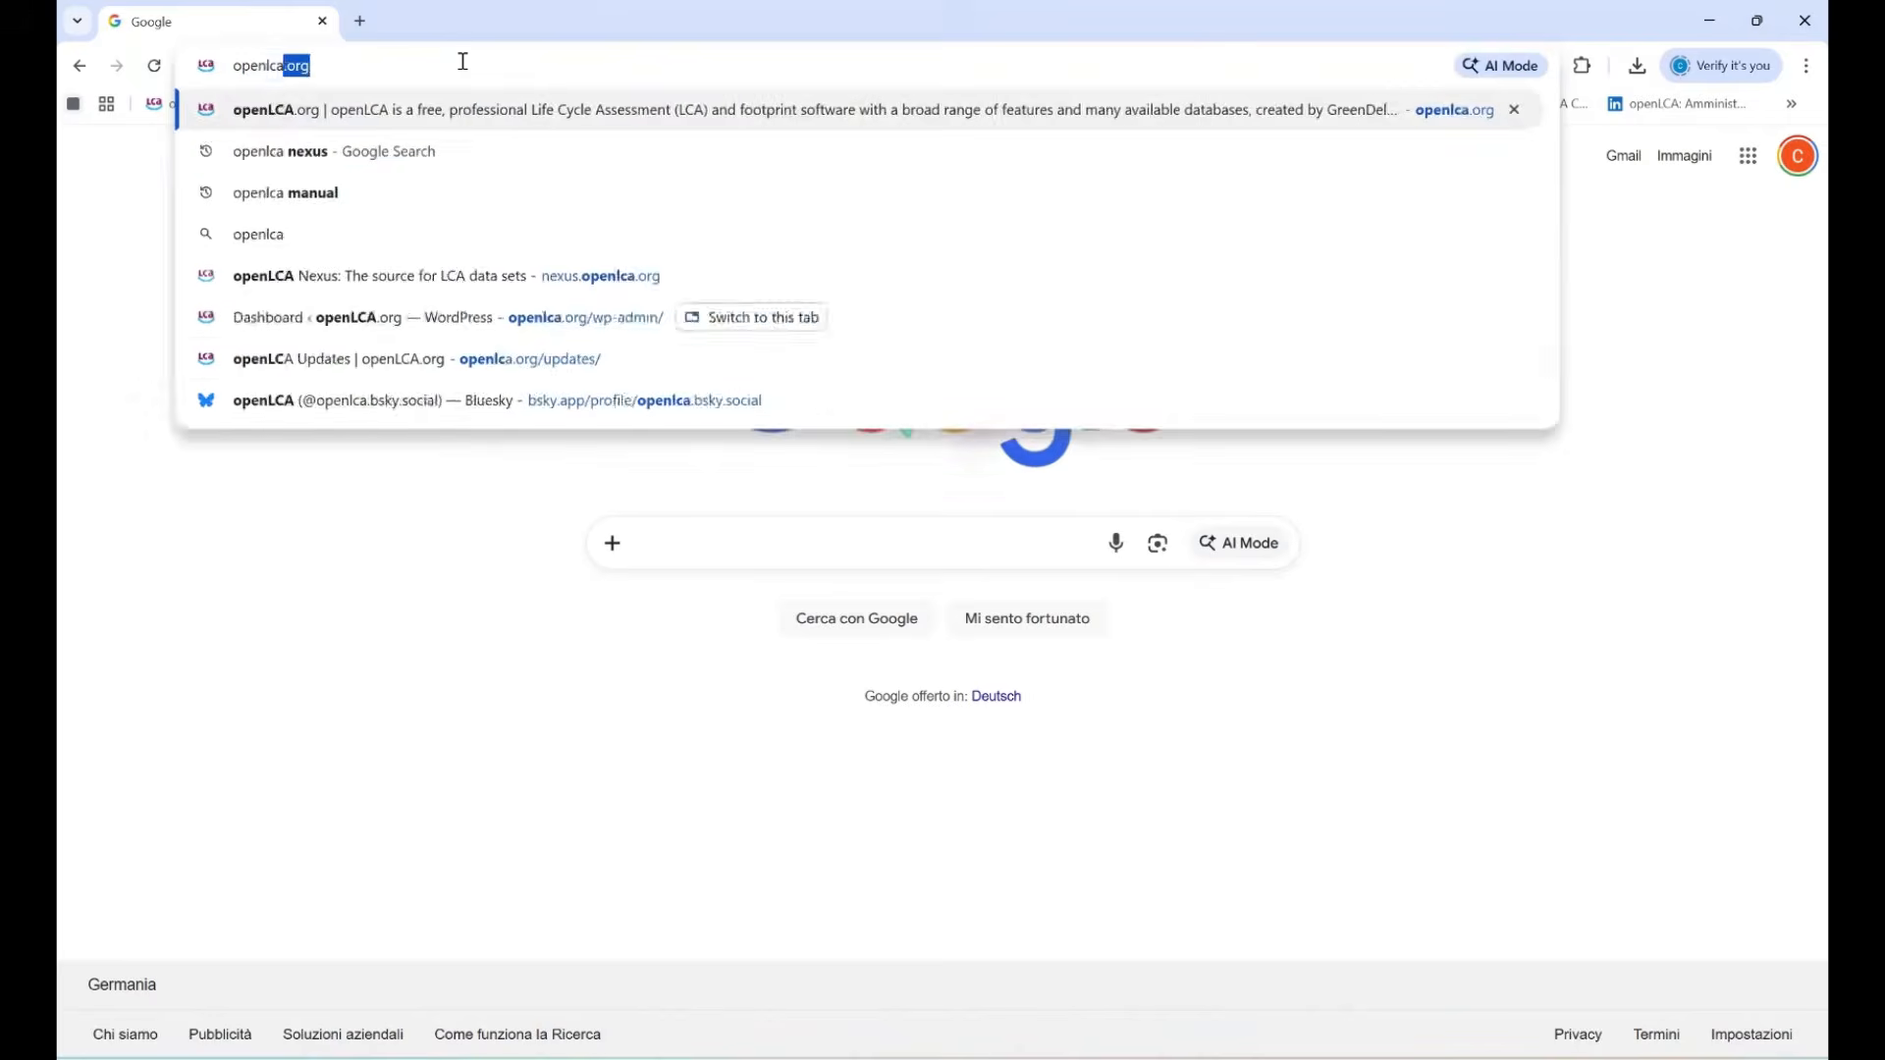
pyautogui.press('Return')
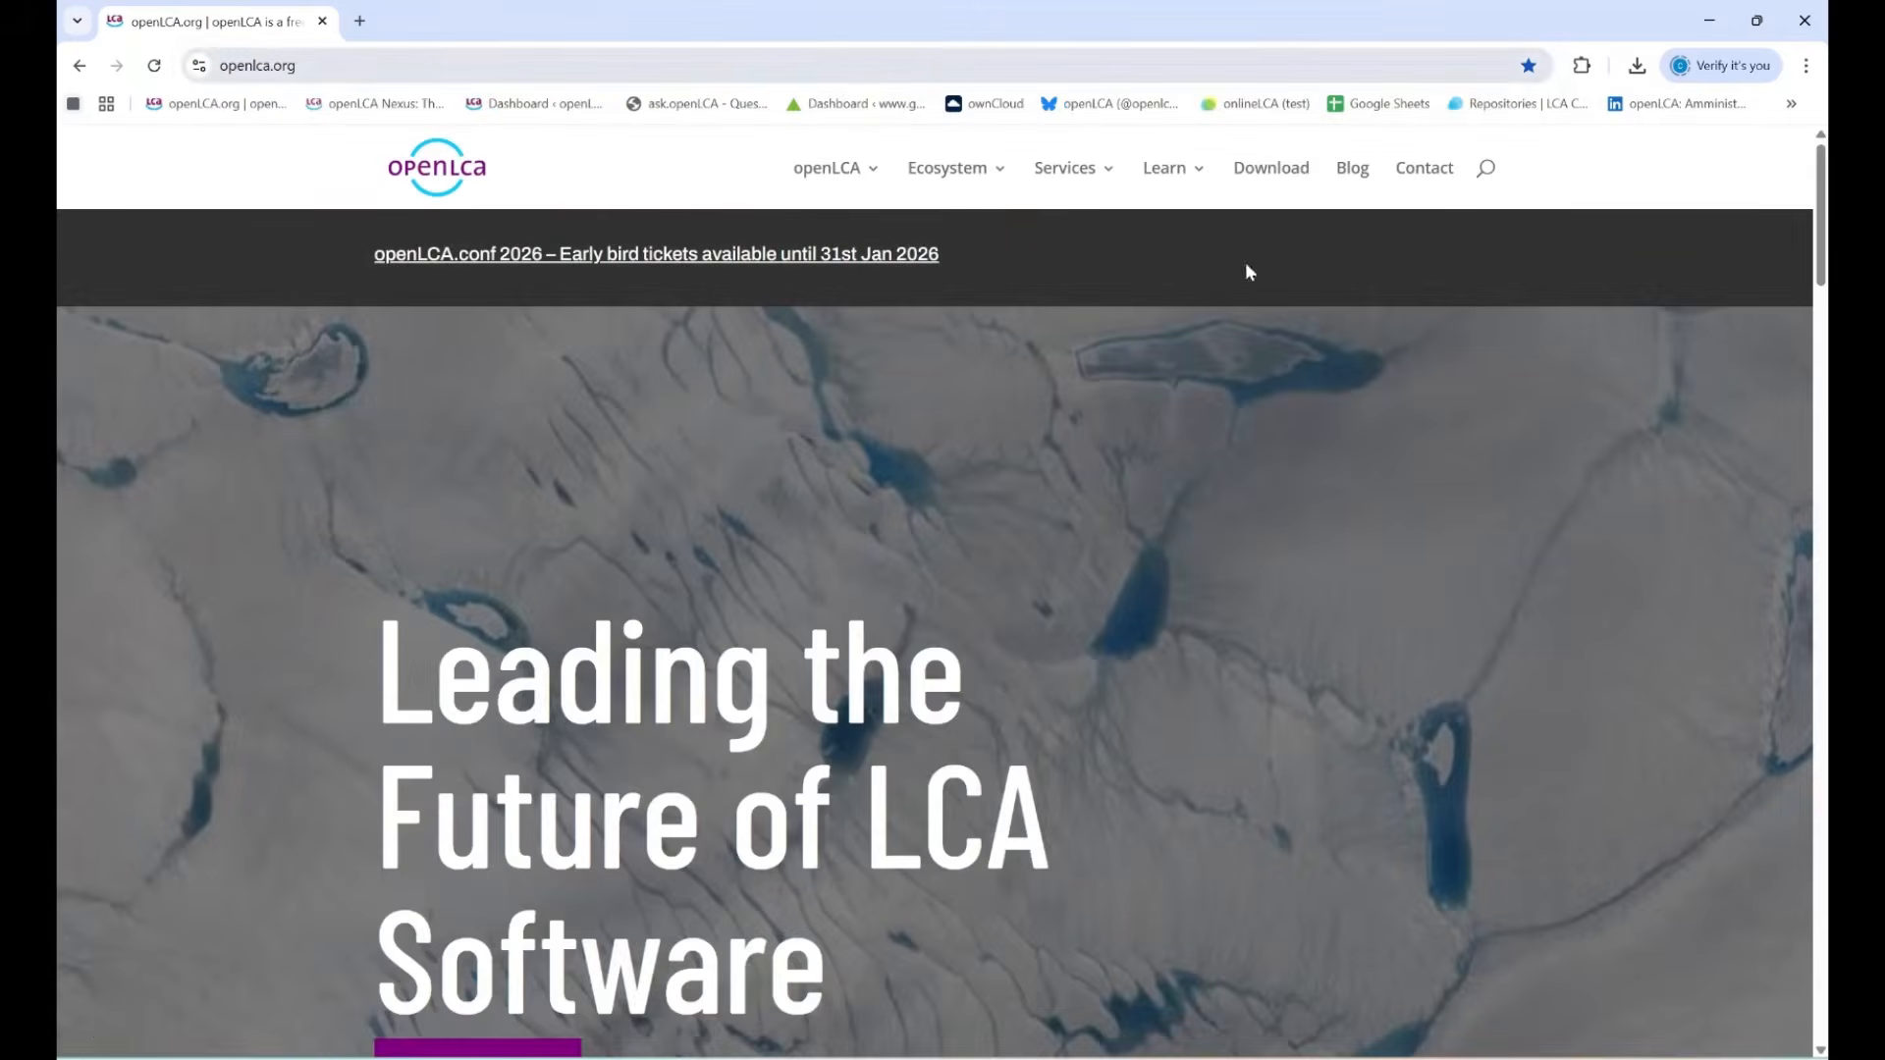
pyautogui.click(1275, 176)
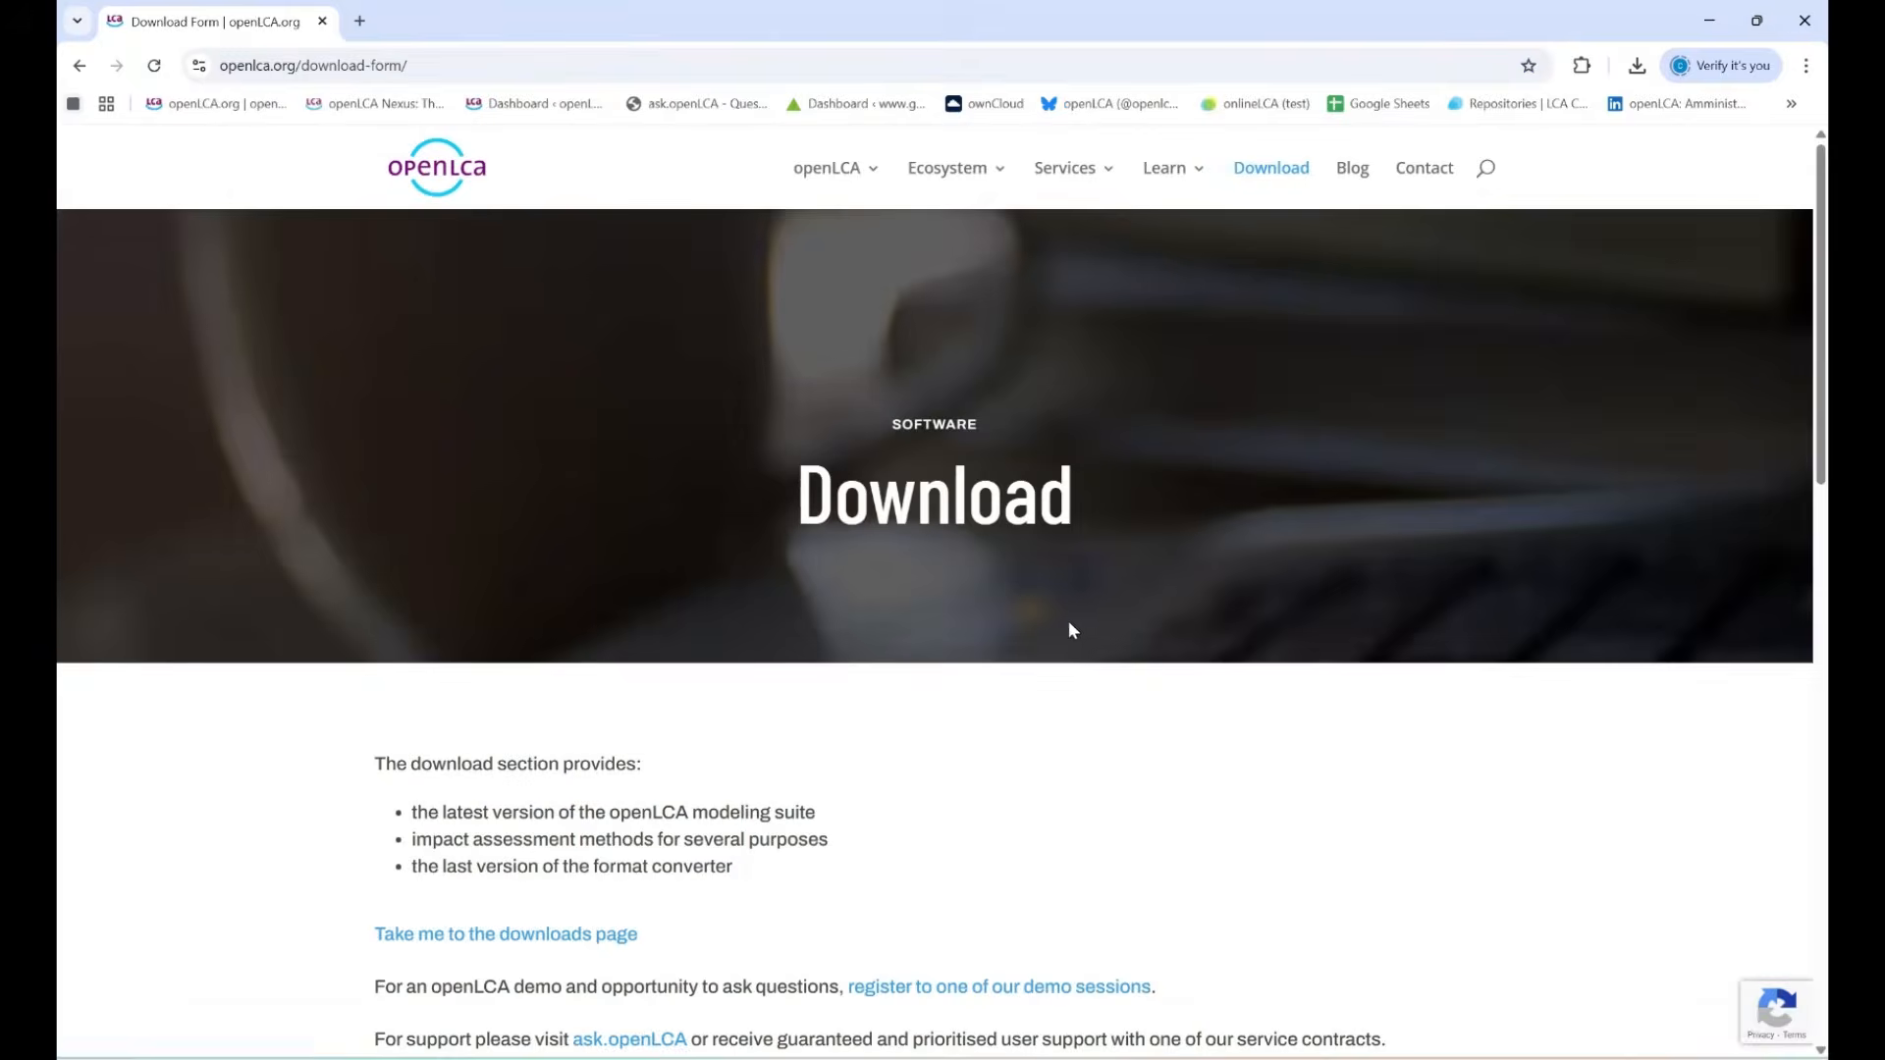
# Opt in to openLCA resources and support information and to openLCA news and activities in the download form.
pyautogui.scroll(-3, 1070, 620)
pyautogui.scroll(-5, 1083, 616)
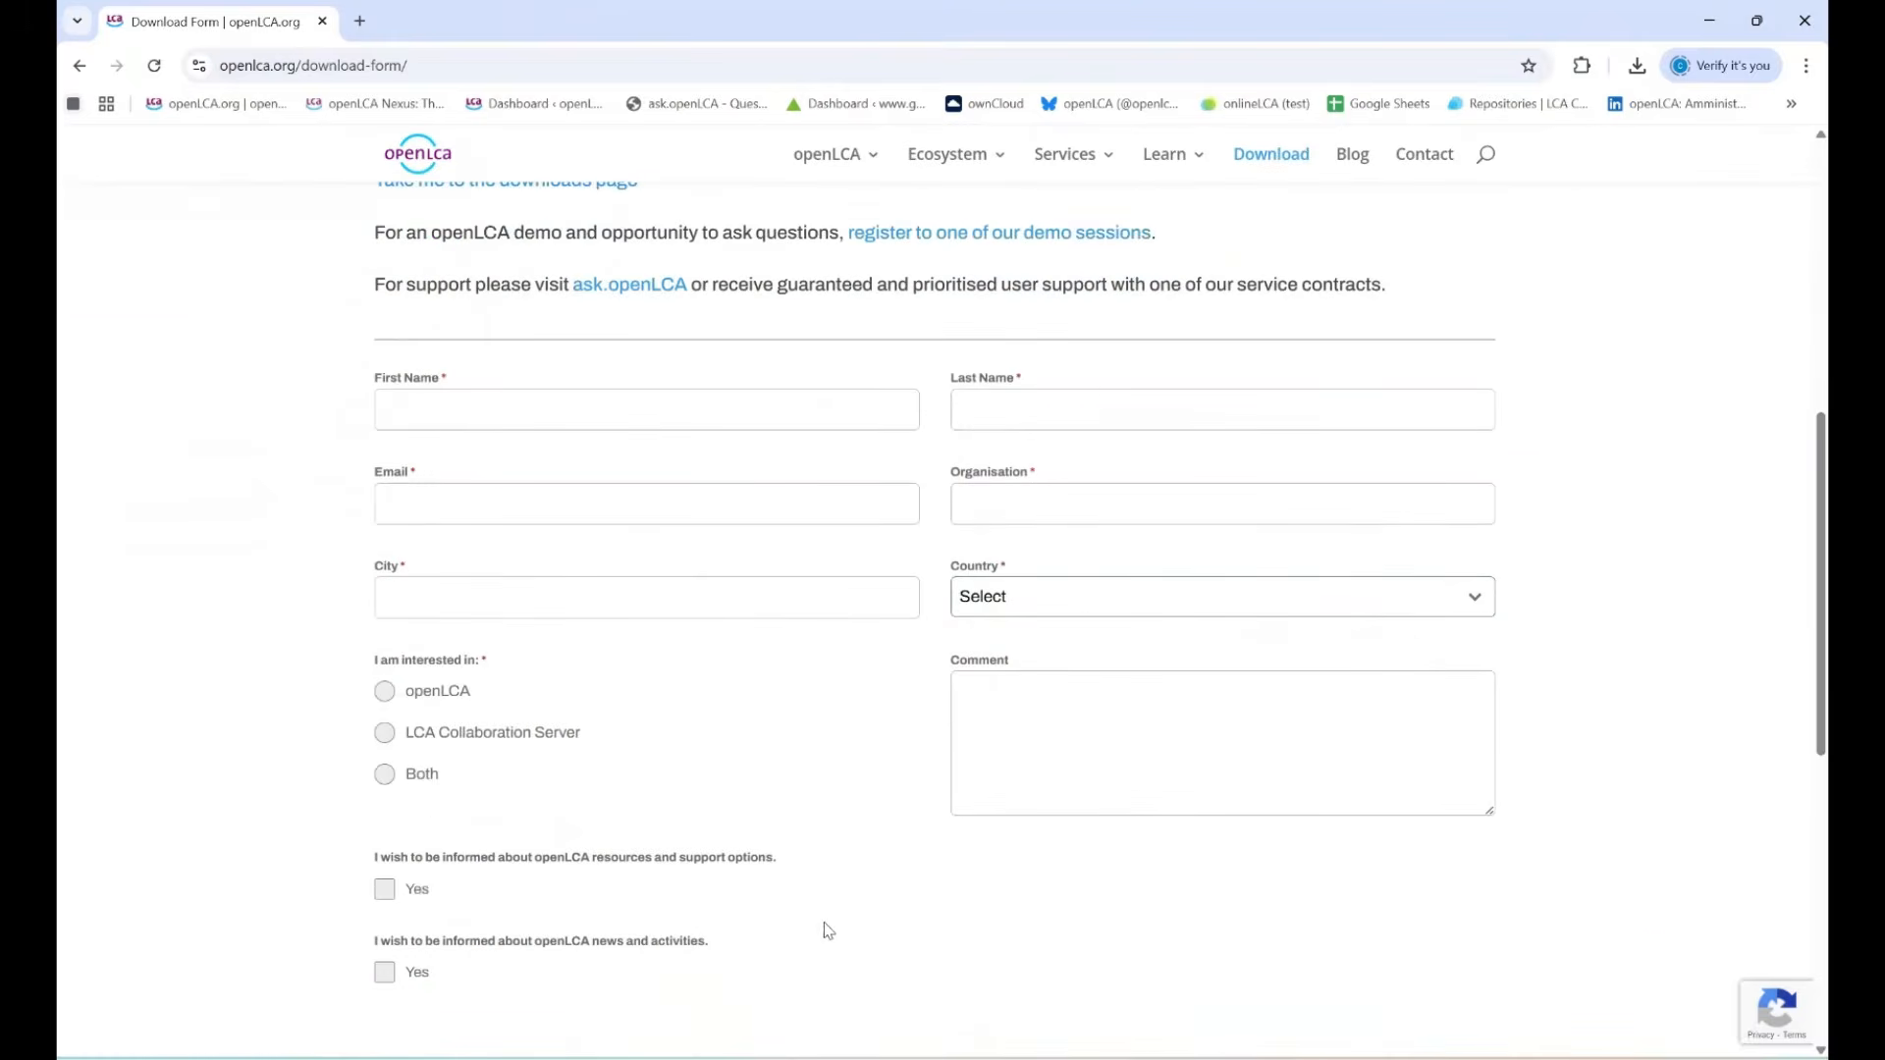
pyautogui.scroll(-1, 824, 888)
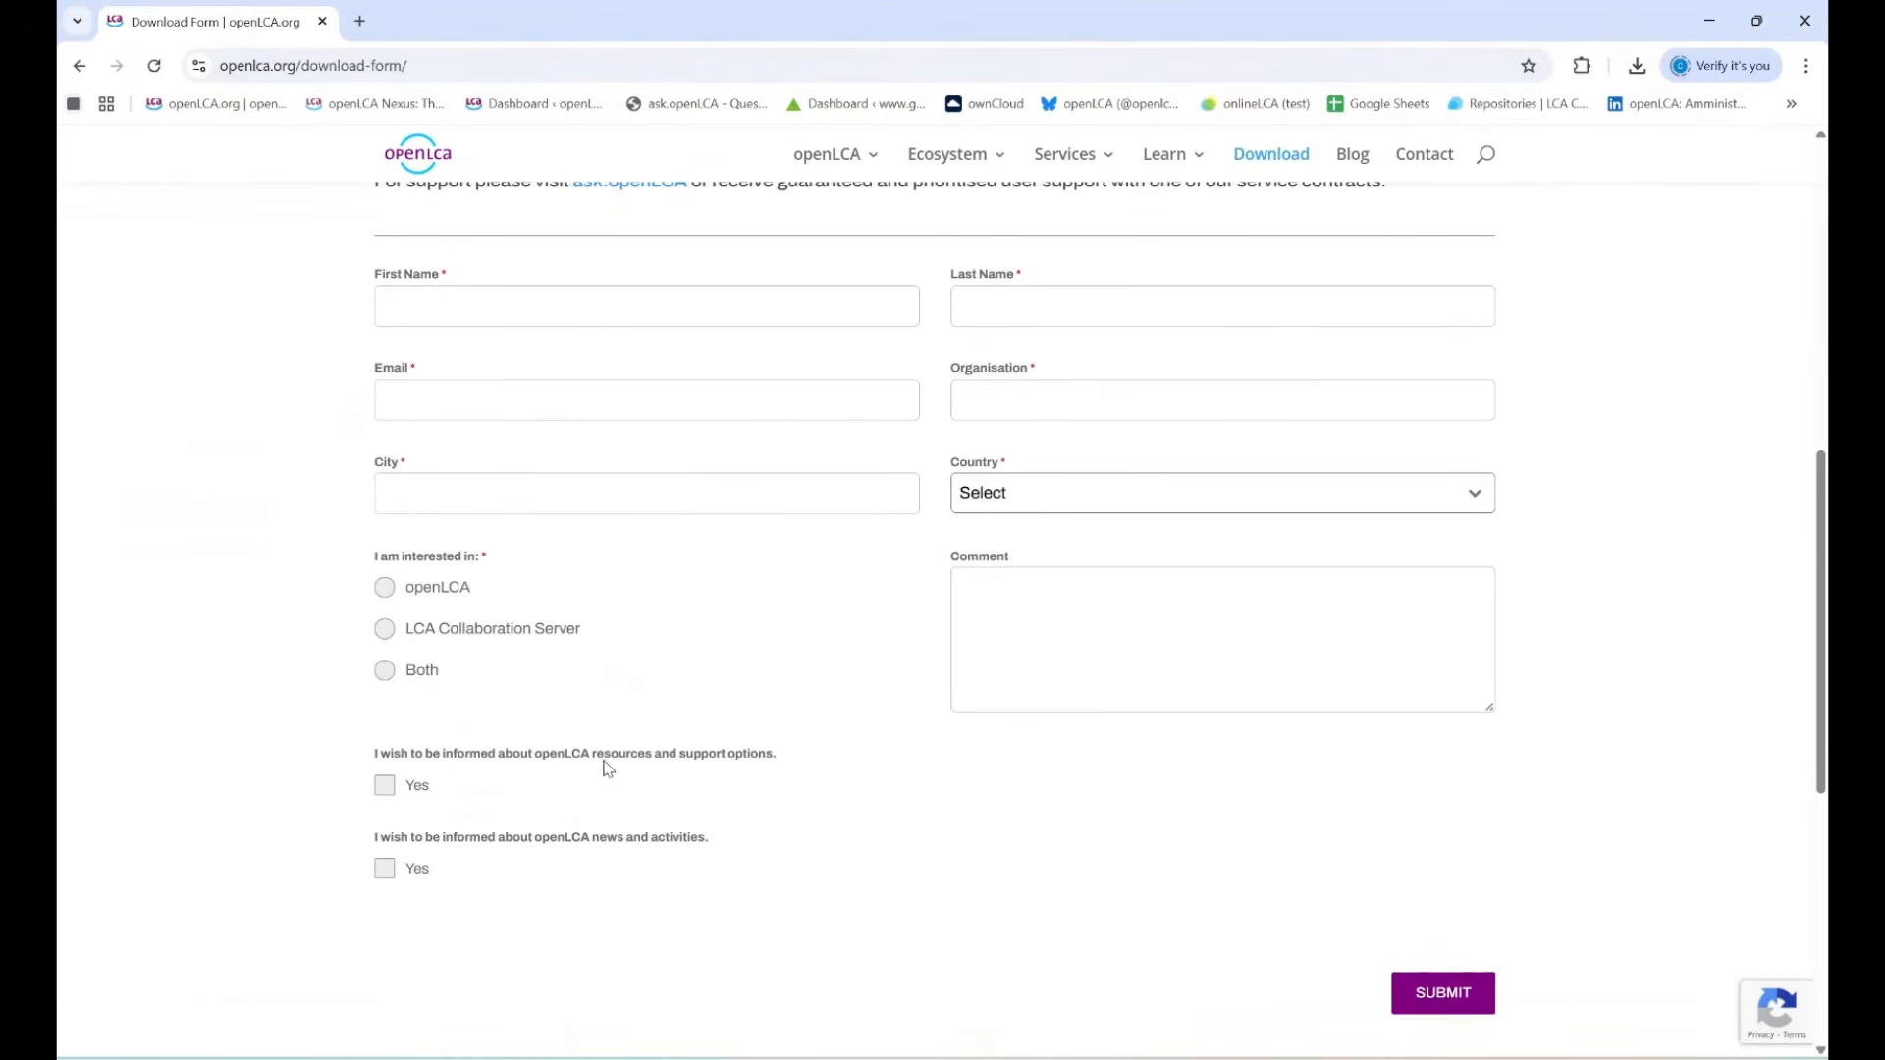
pyautogui.click(383, 785)
pyautogui.scroll(-2, 462, 770)
pyautogui.click(480, 671)
pyautogui.scroll(-3, 482, 776)
pyautogui.click(324, 755)
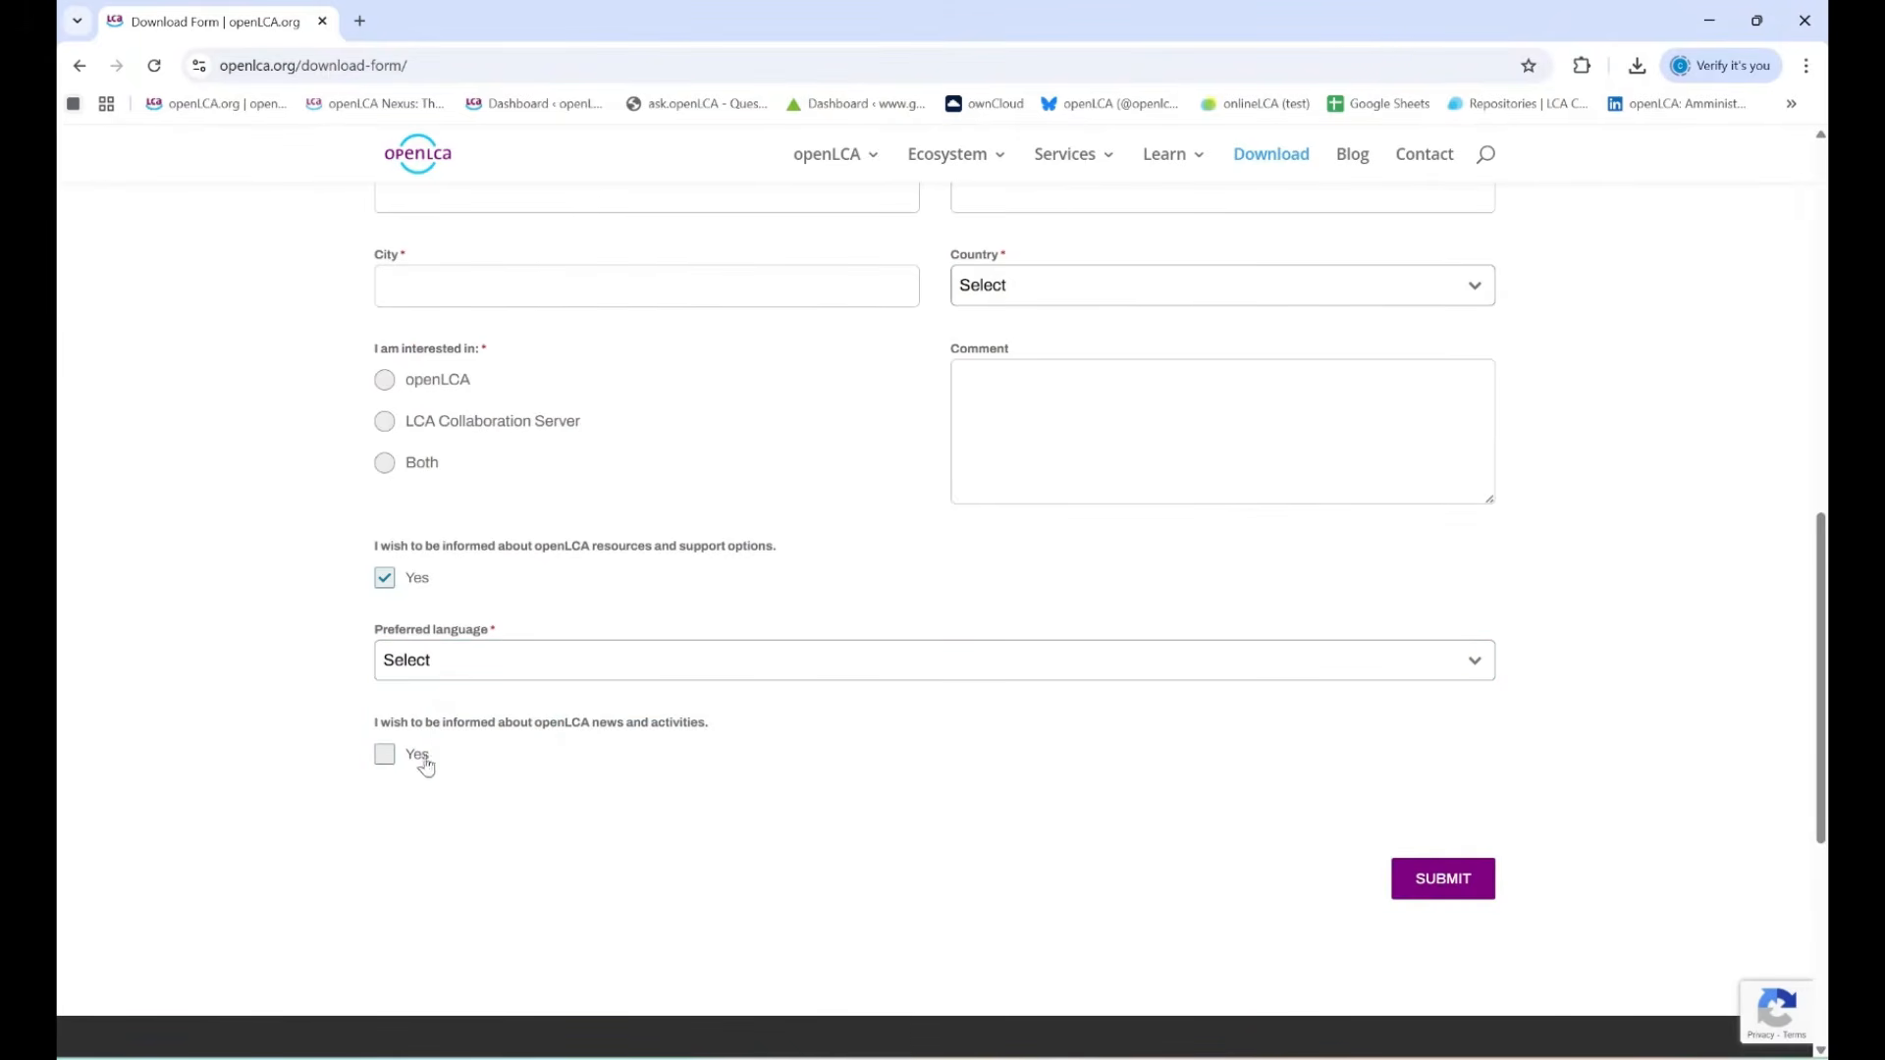
pyautogui.click(387, 758)
pyautogui.moveTo(534, 725); pyautogui.dragTo(625, 734)
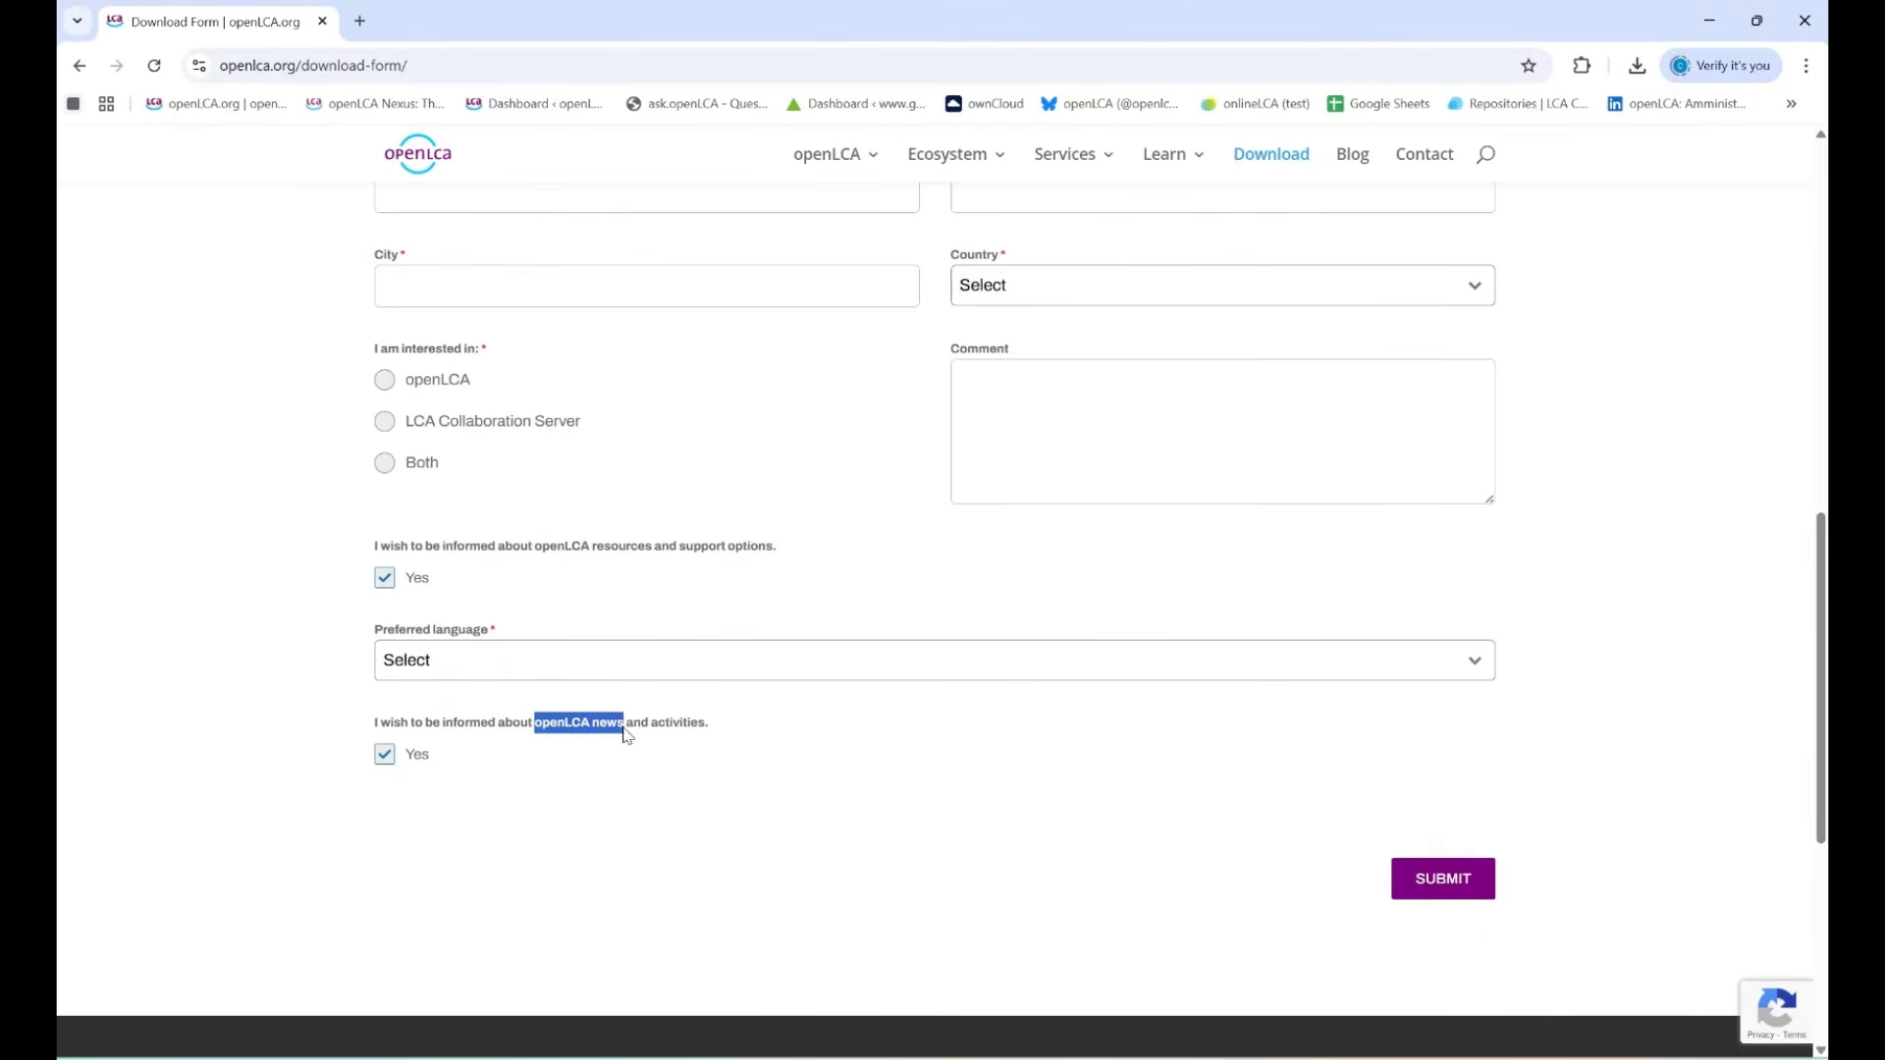
# Skip the form, go straight to the downloads page and view the openLCA 2.6.0 download options for Windows.
pyautogui.scroll(6, 737, 681)
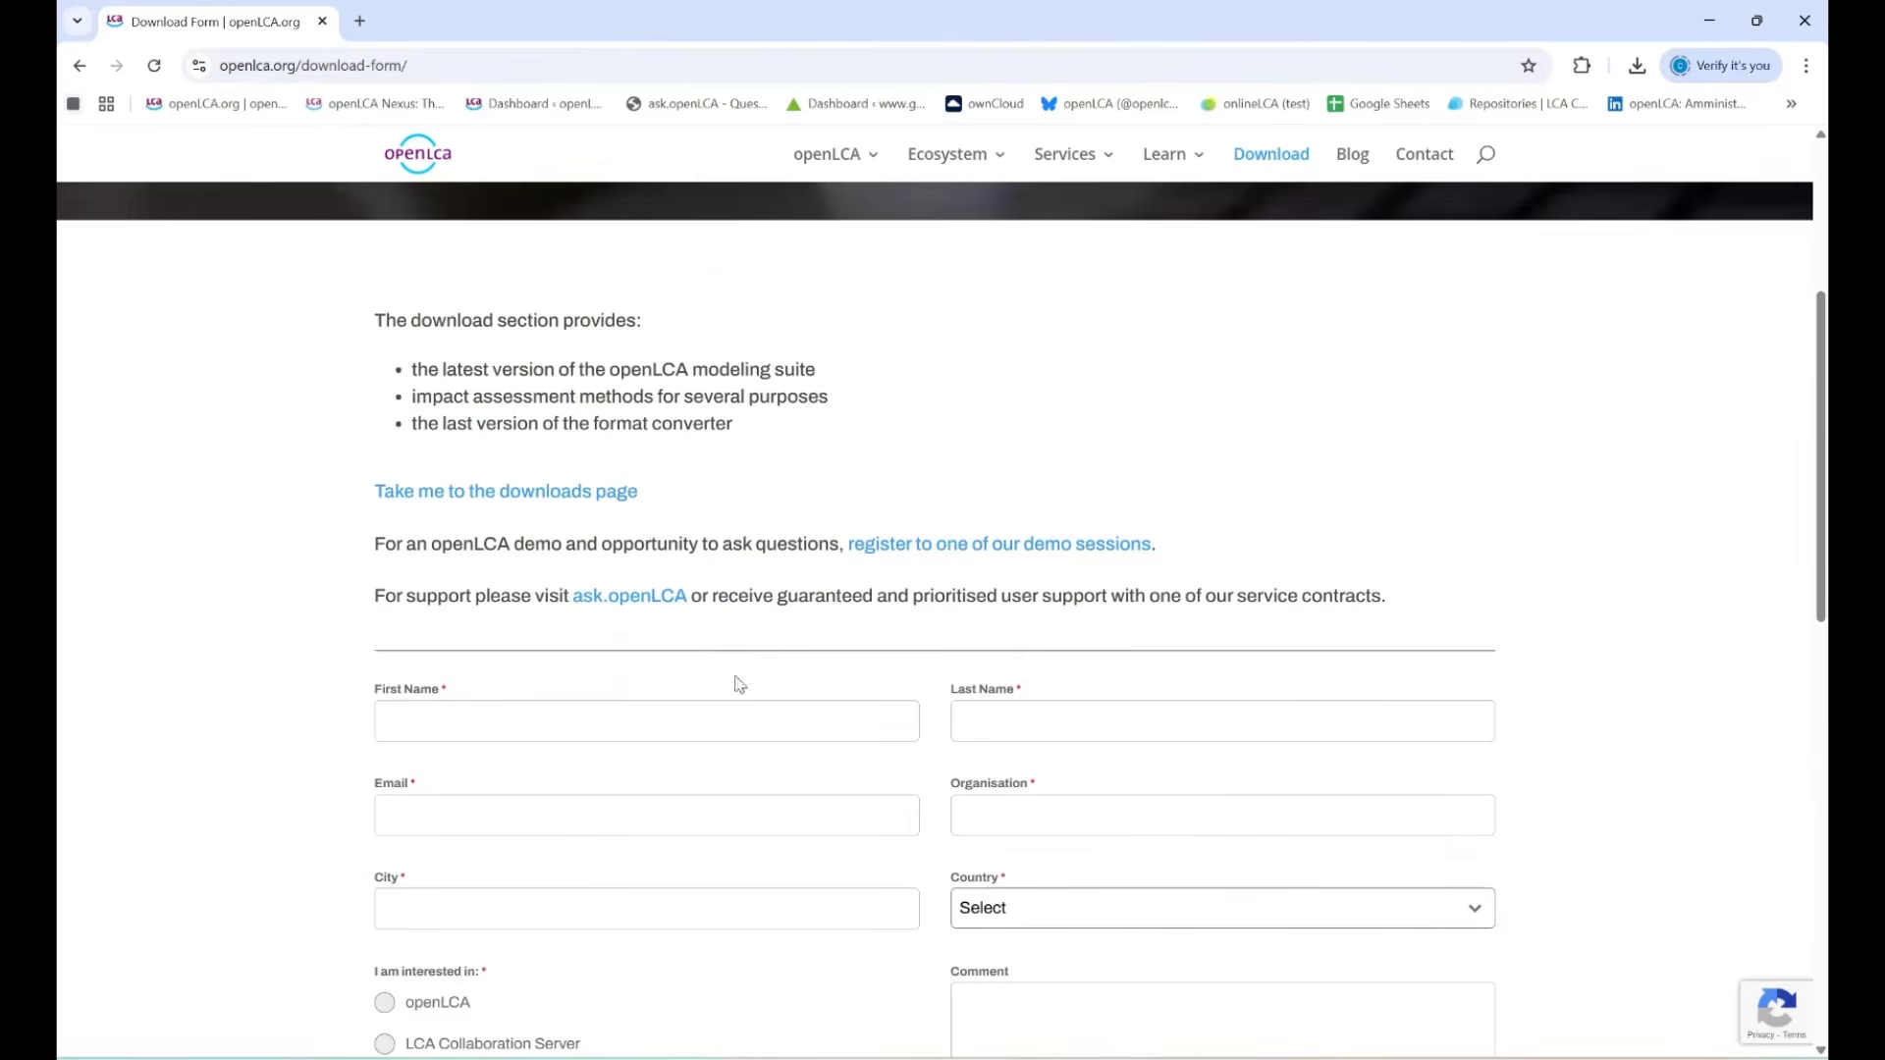
pyautogui.click(542, 493)
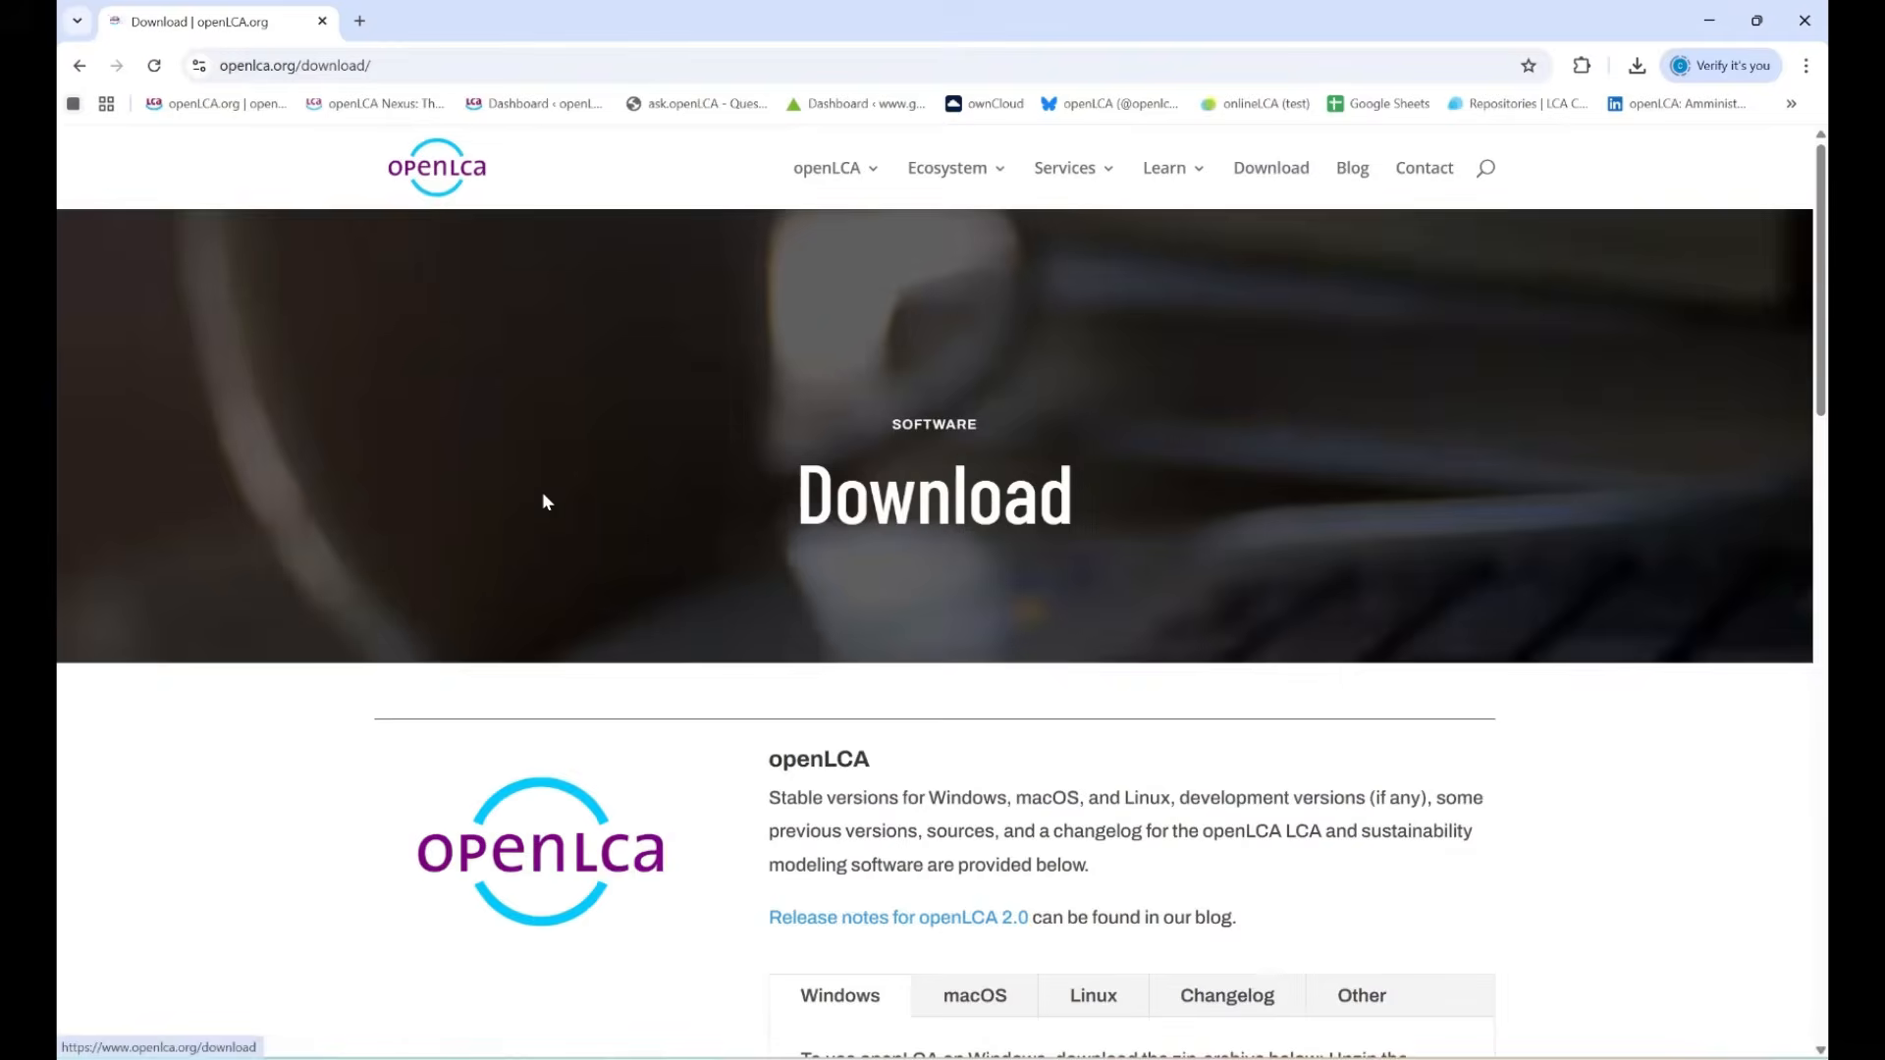
pyautogui.scroll(-4, 543, 494)
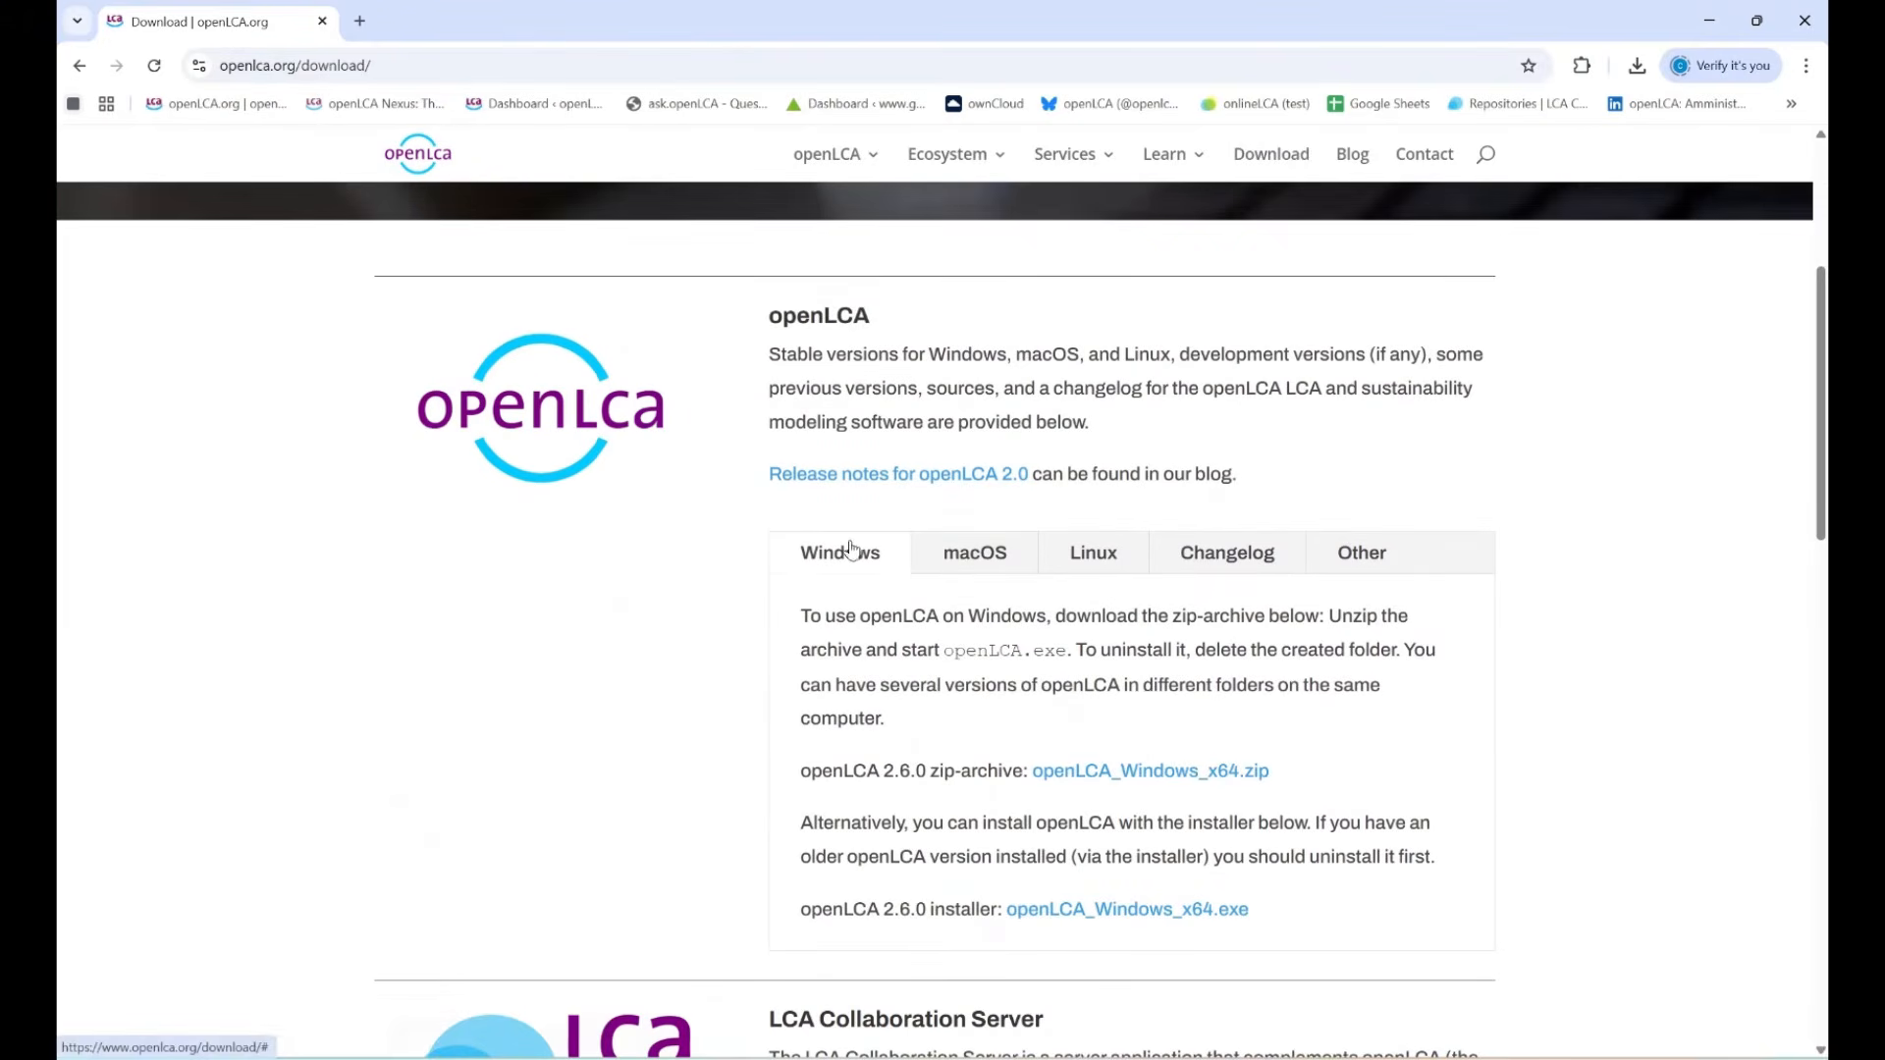
pyautogui.scroll(-1, 1217, 648)
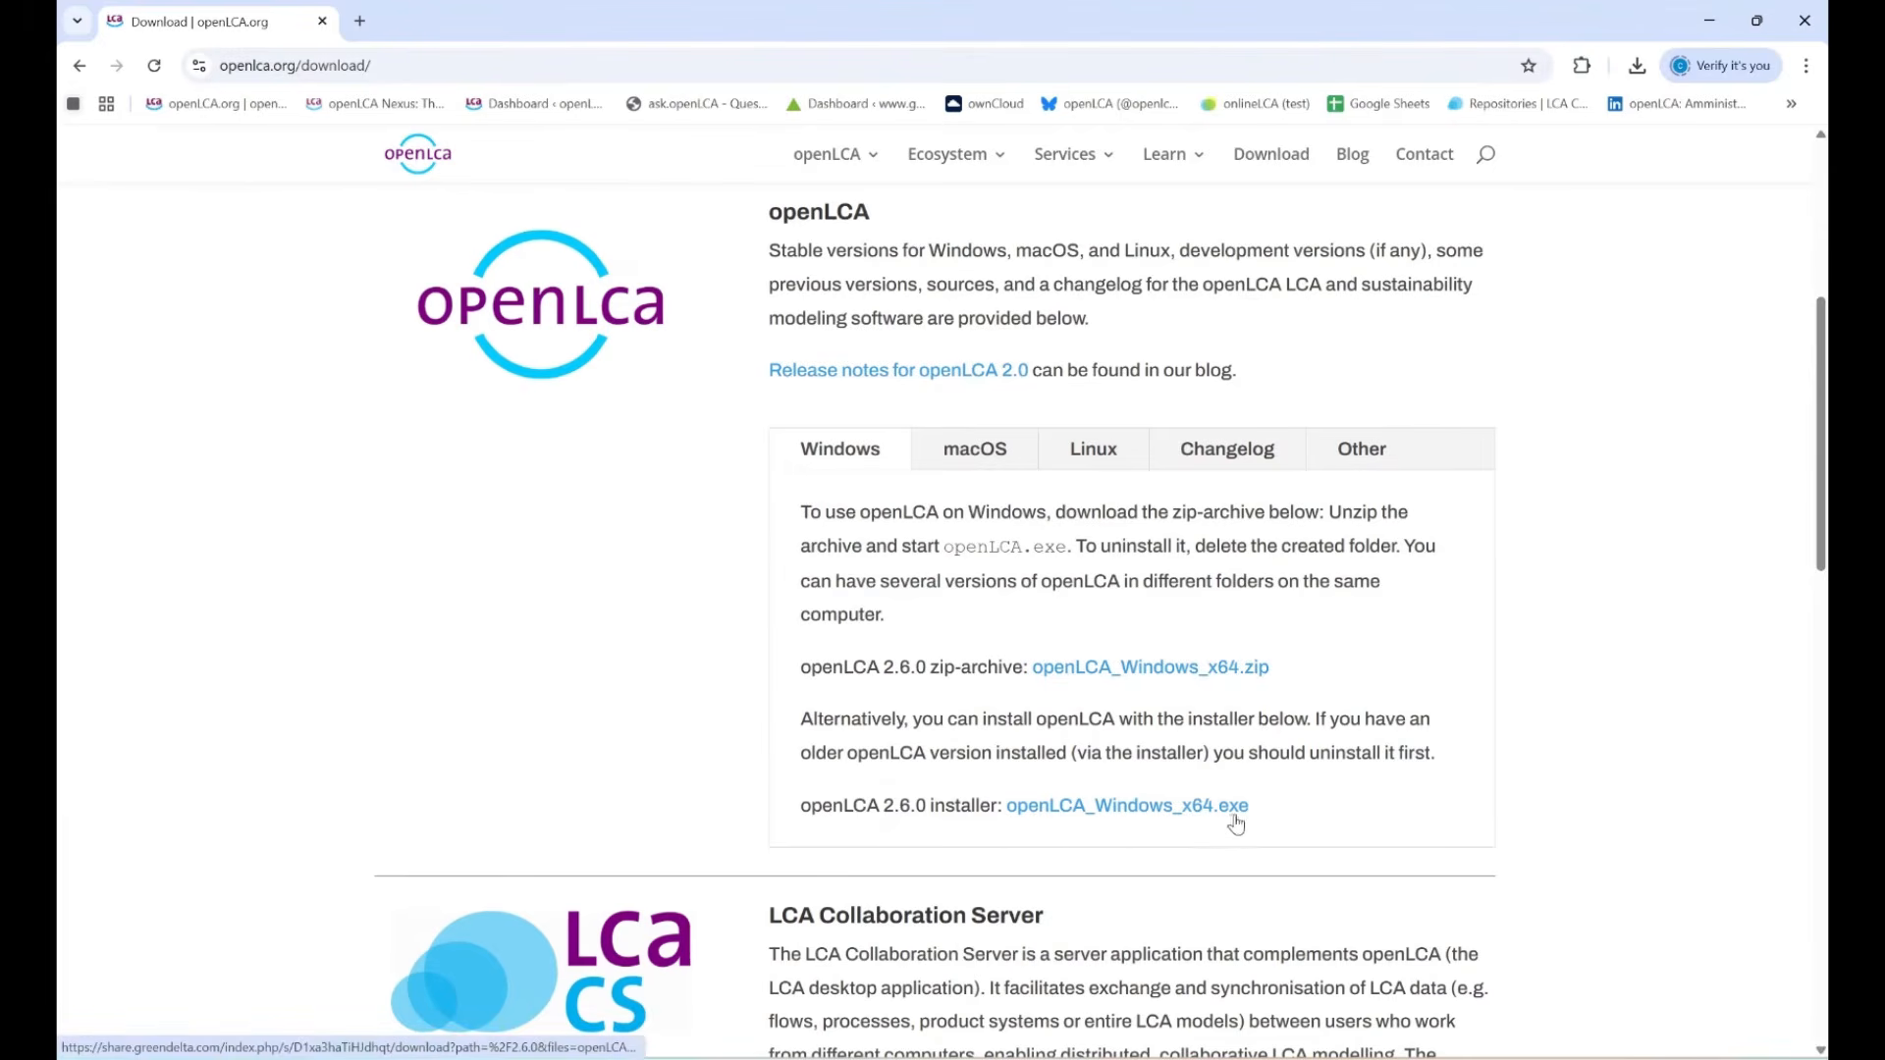
# Show the downloaded openLCA 2.6.0 Windows installer in the Downloads folder and view its file options.
pyautogui.click(1637, 65)
pyautogui.click(1585, 156)
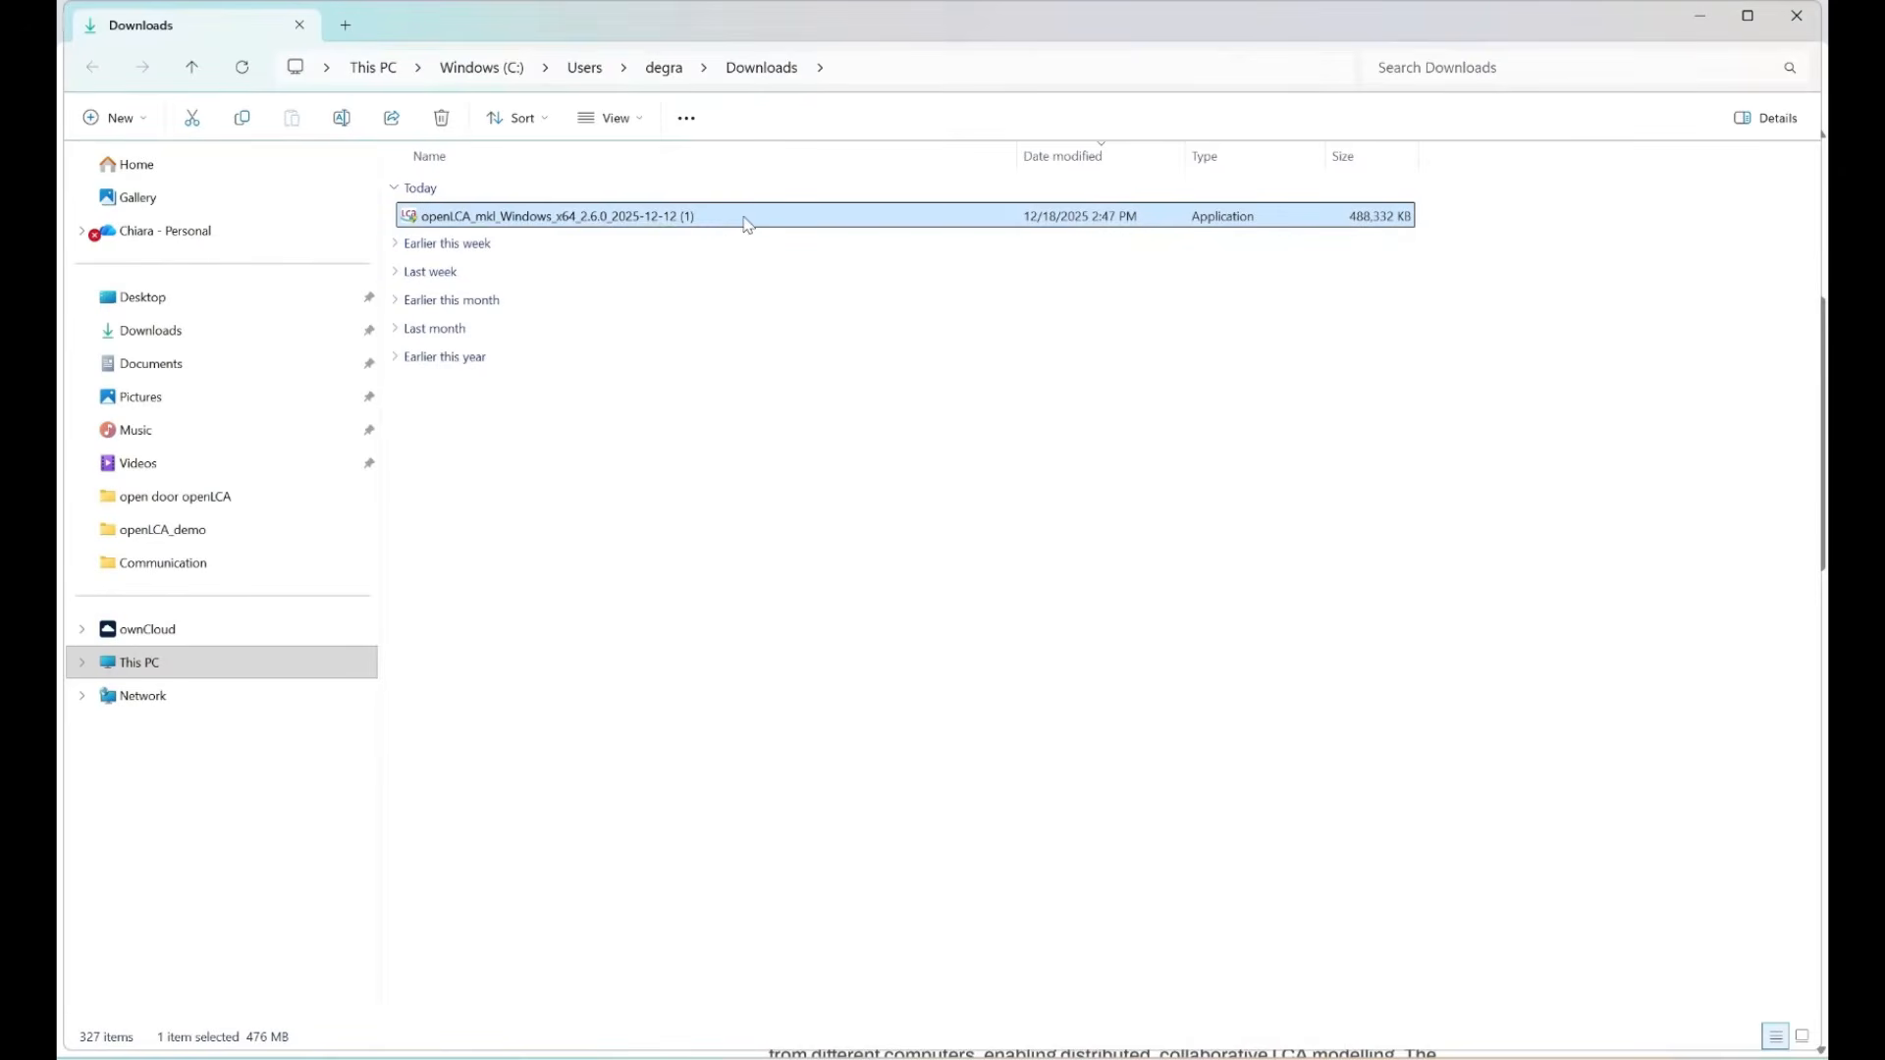
pyautogui.rightClick(734, 216)
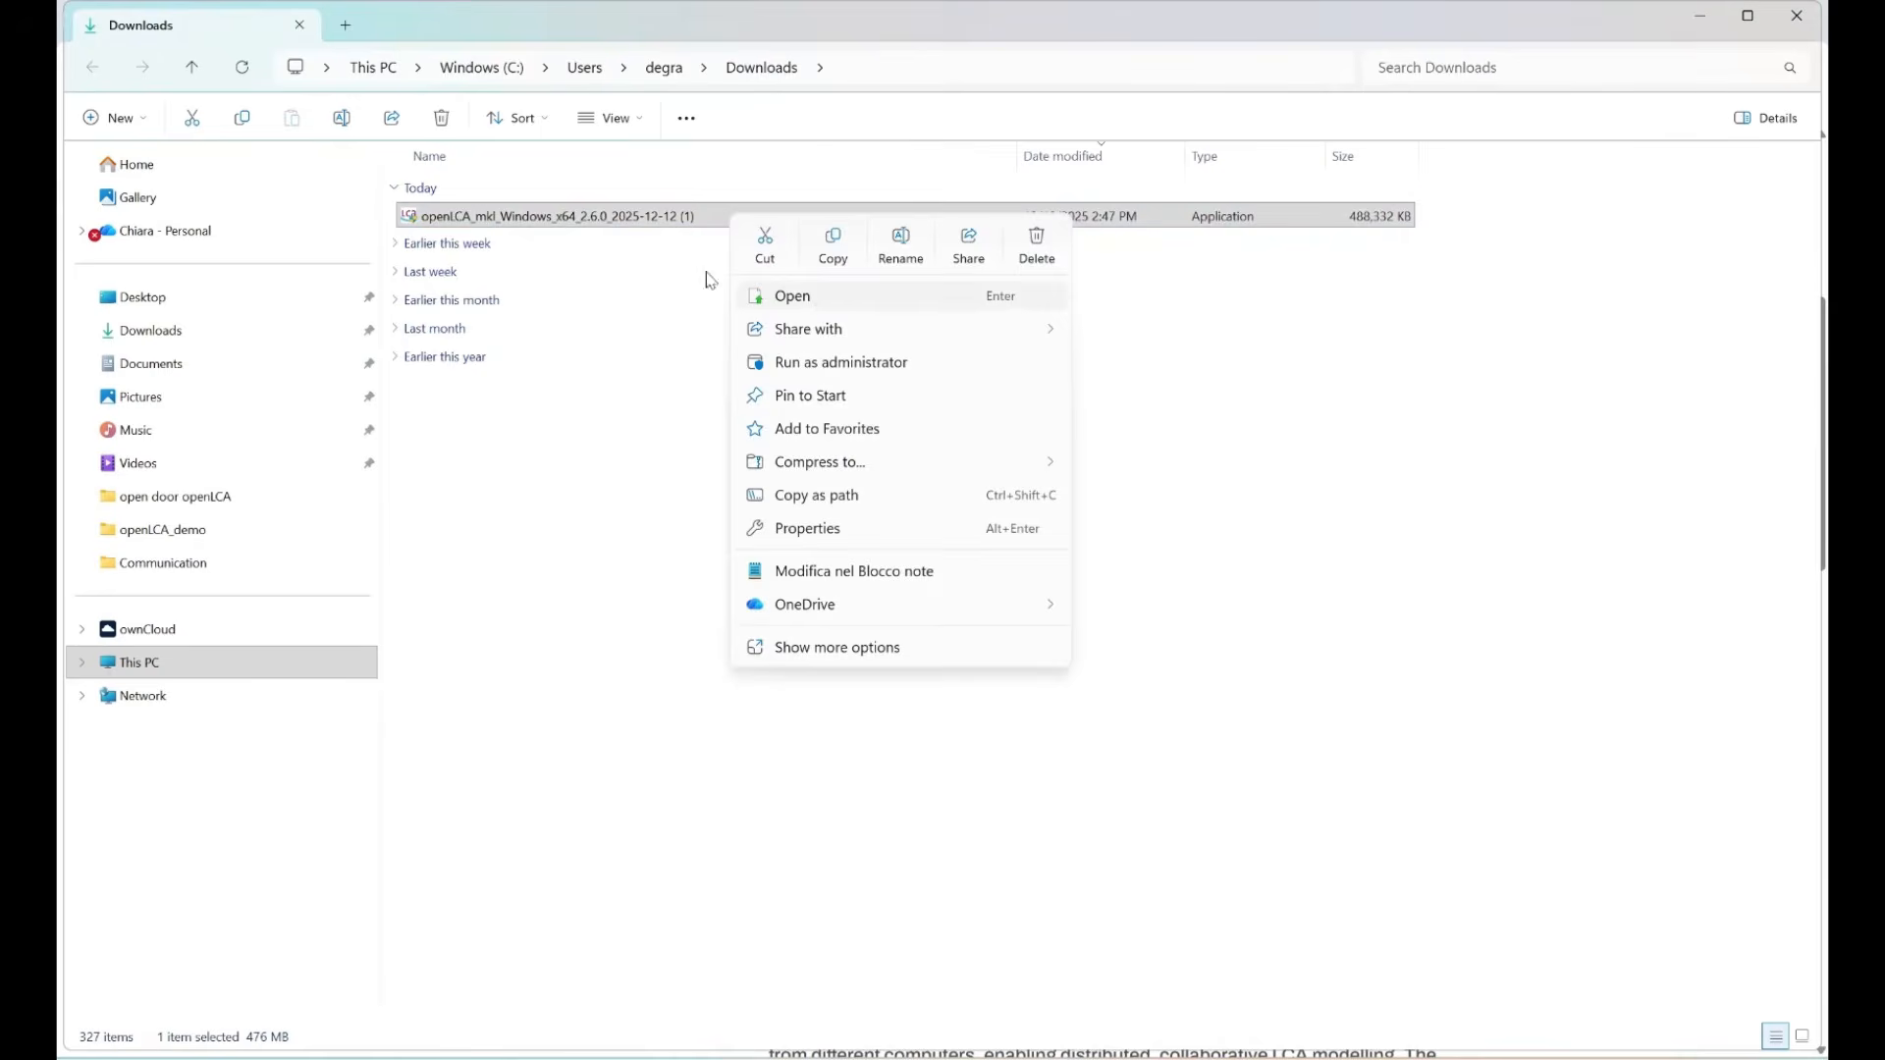
pyautogui.click(702, 216)
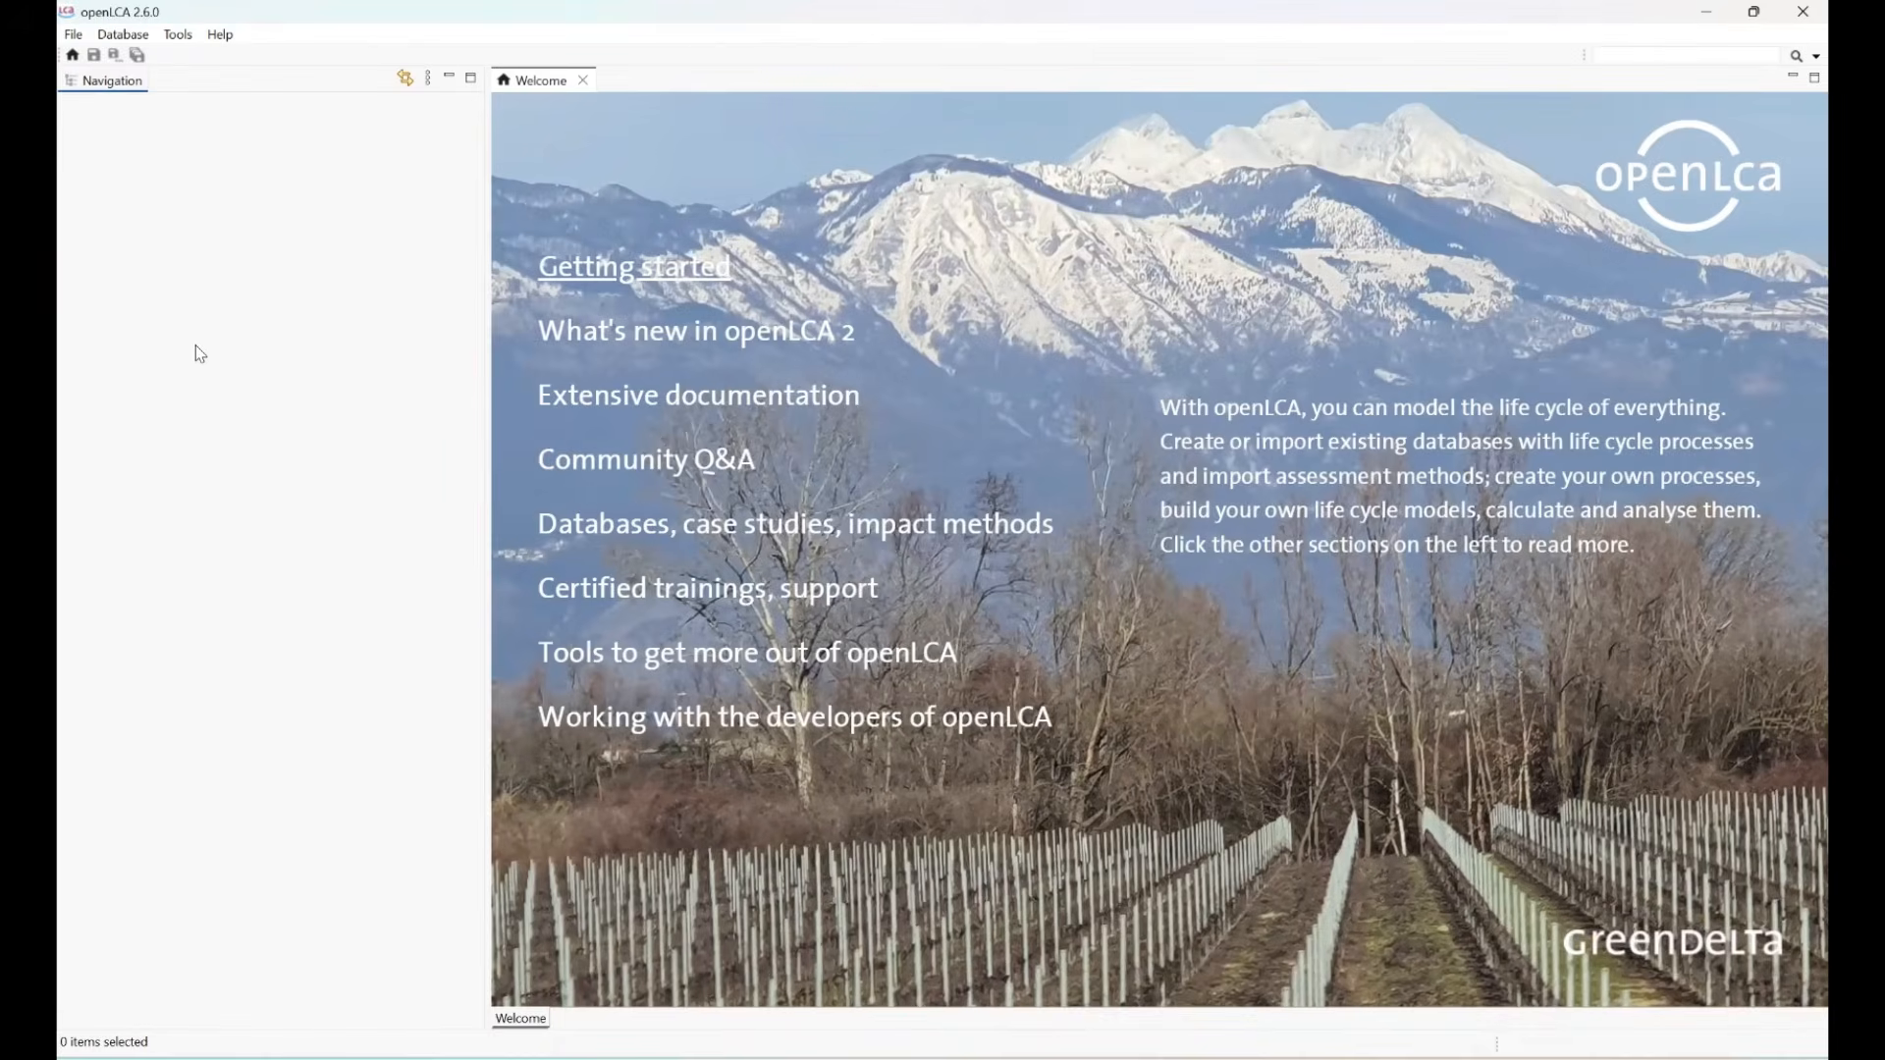
# Start creating a new database from a file in openLCA.
pyautogui.click(130, 34)
pyautogui.moveTo(133, 60)
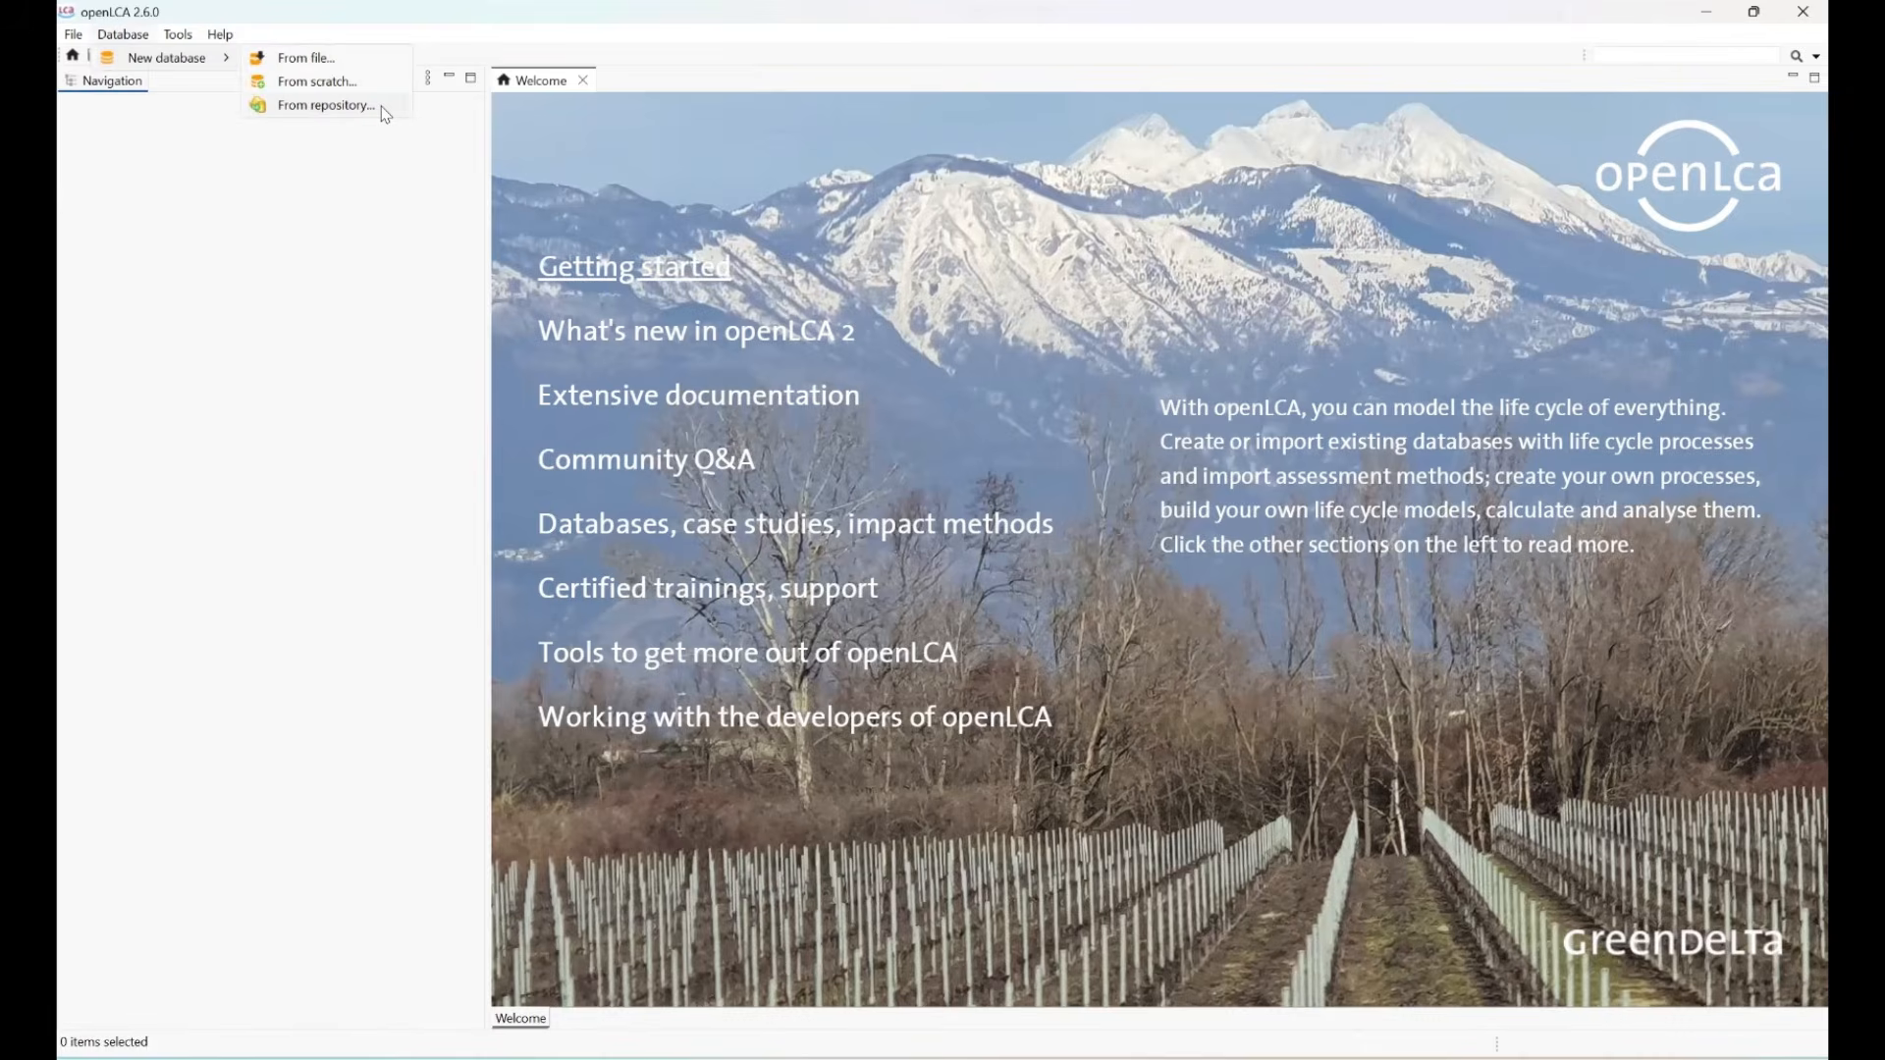
pyautogui.click(349, 62)
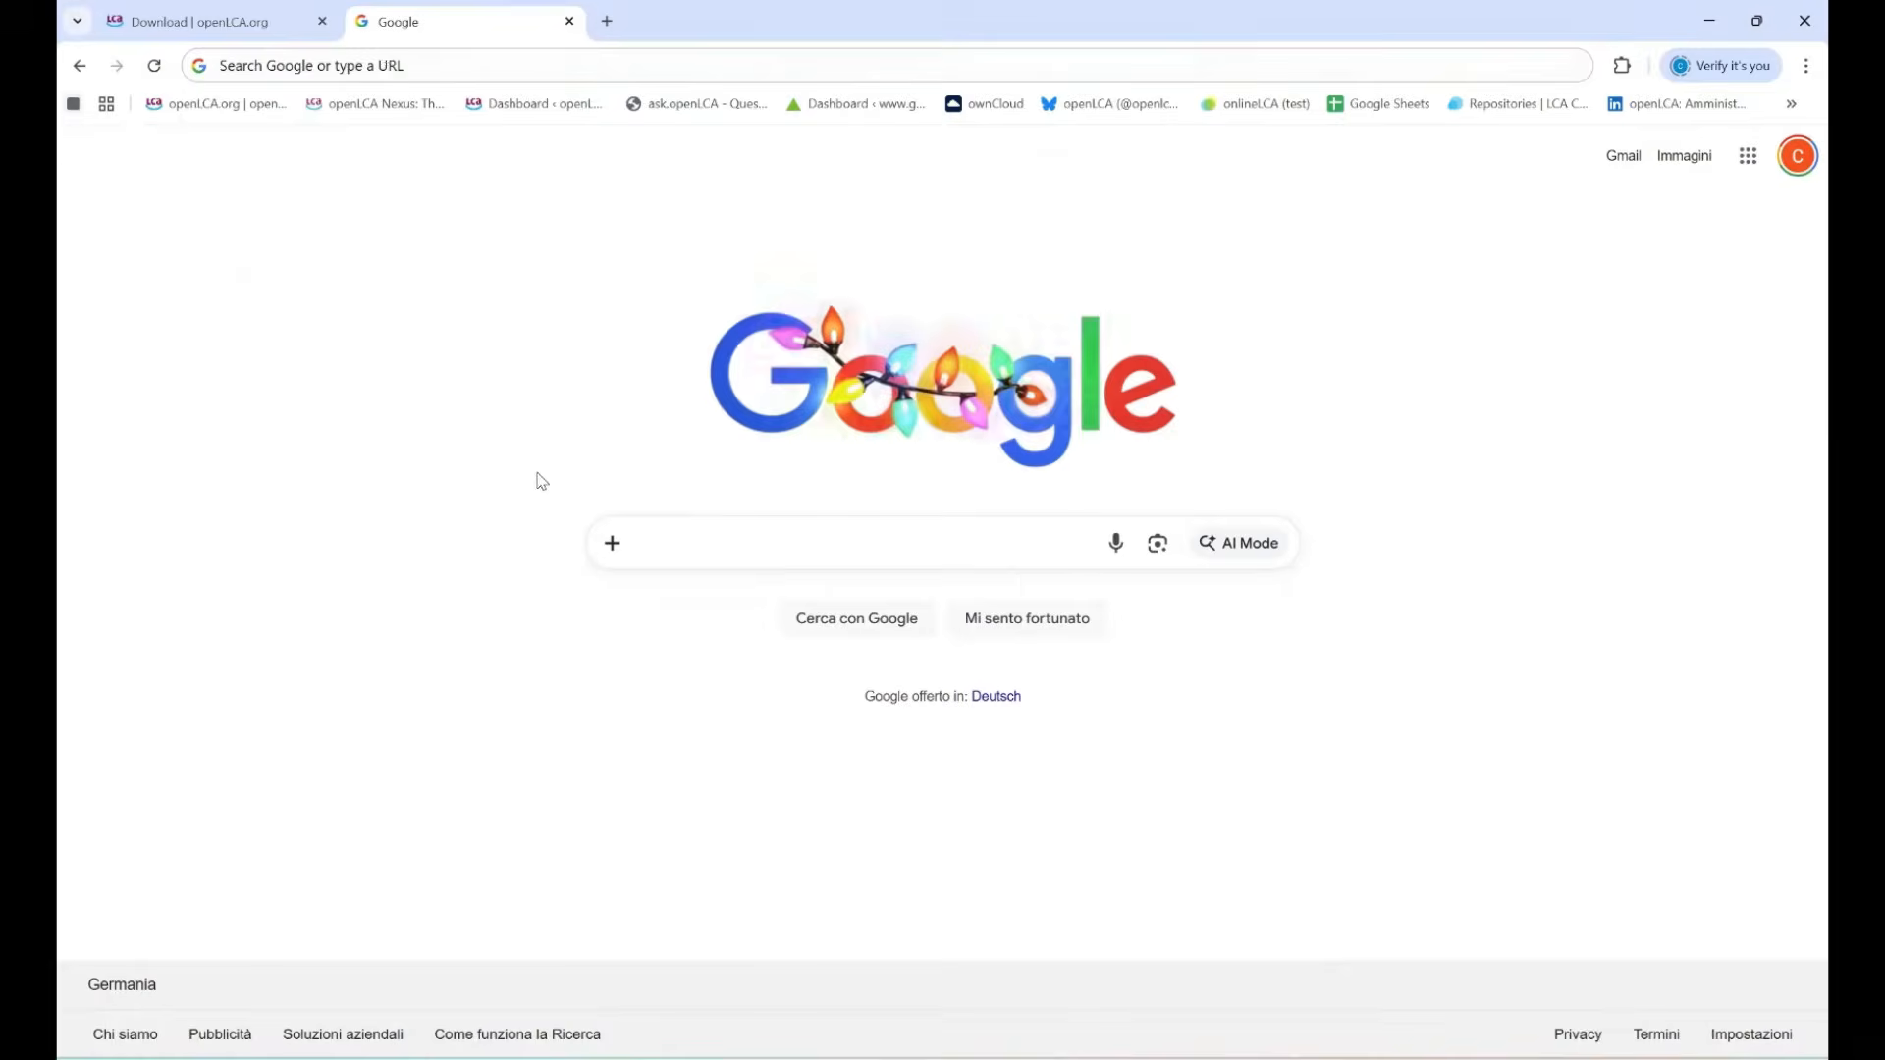
# Switch to the browser, search the web for openlca nexus and open the Databases page of the openLCA Nexus site.
pyautogui.click(378, 64)
pyautogui.write('openlca nexus')
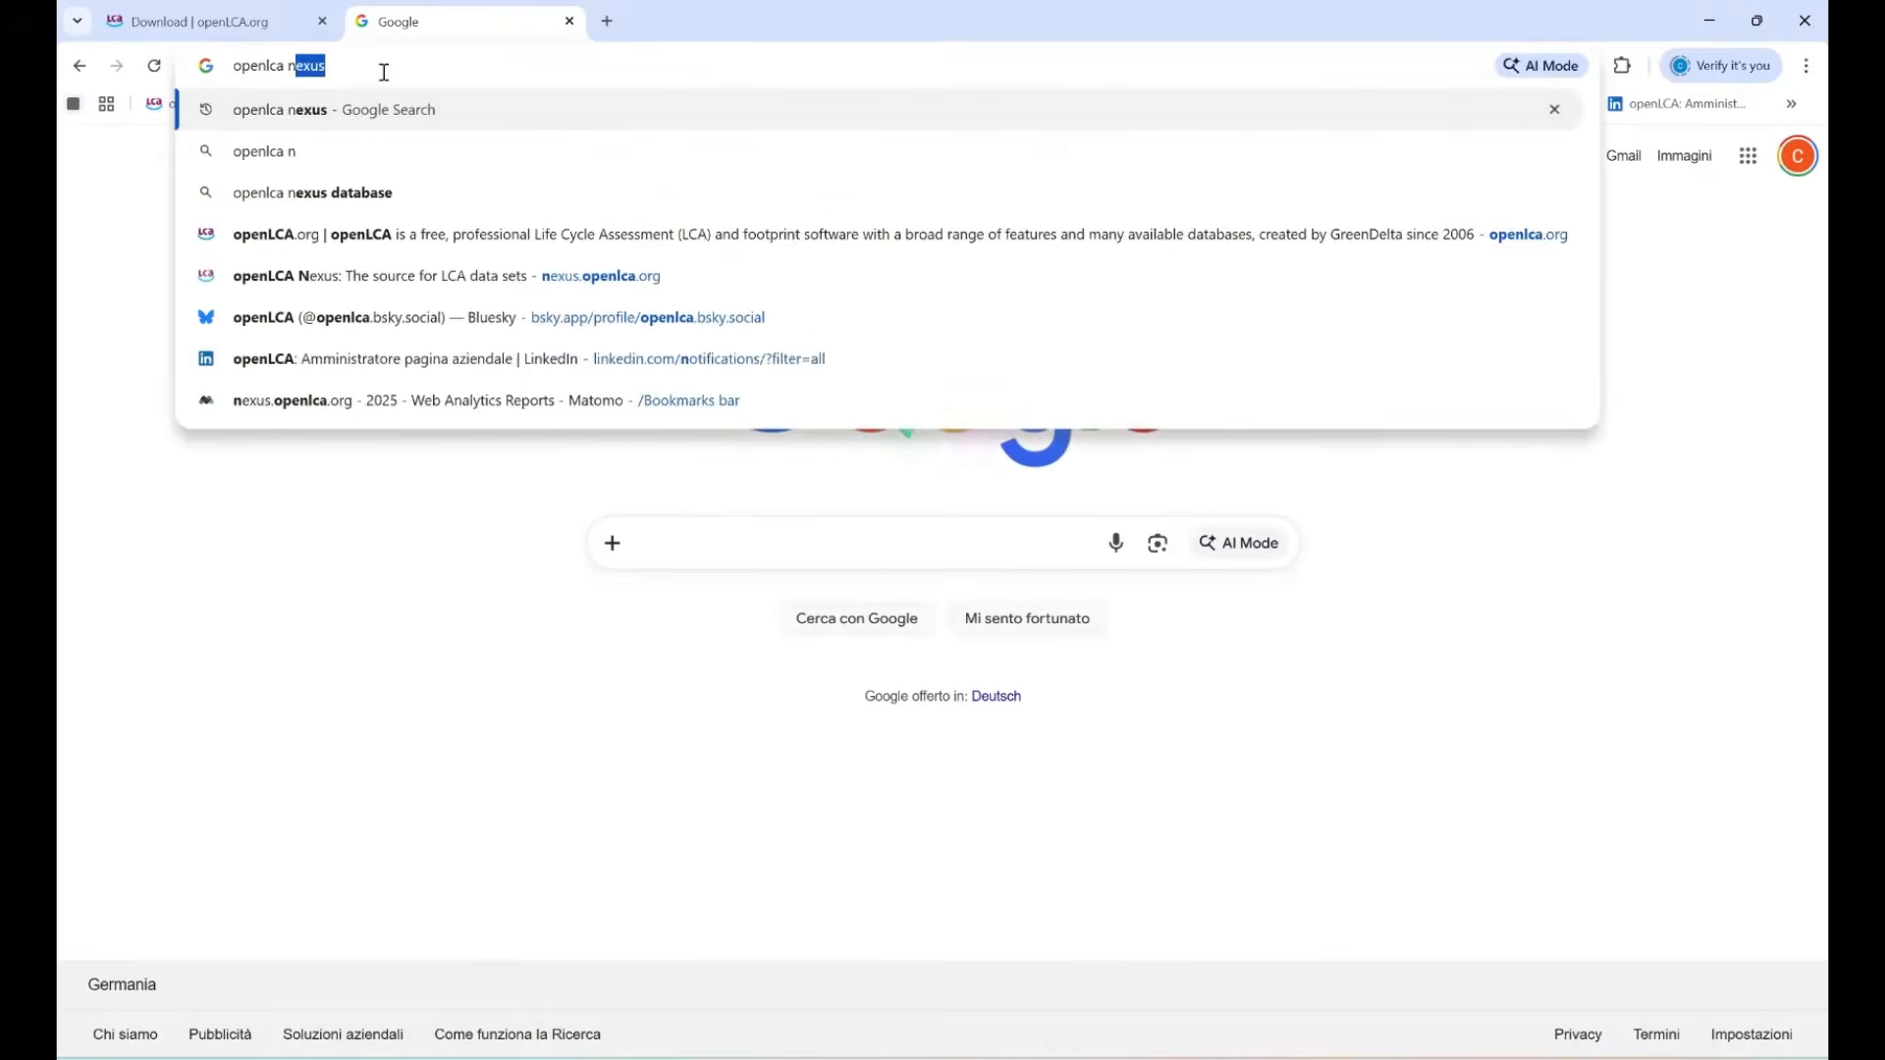
pyautogui.press('Return')
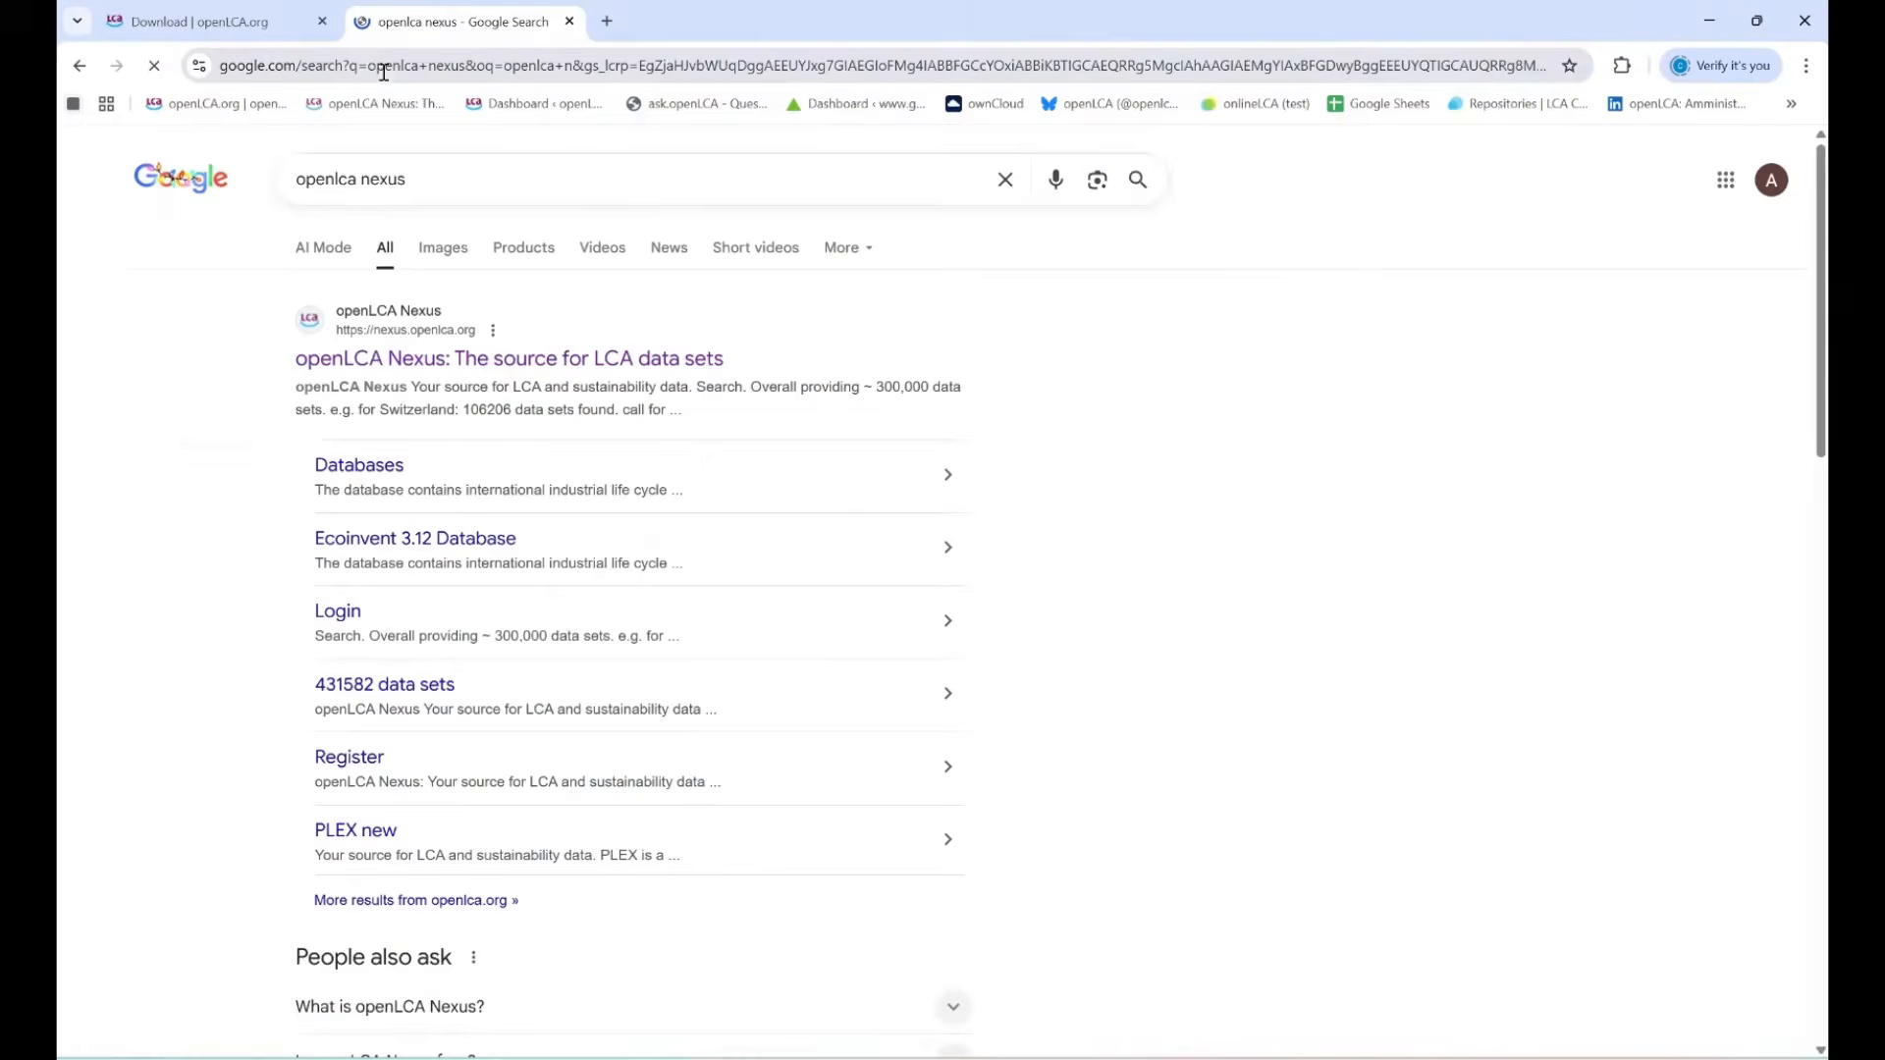
pyautogui.click(572, 370)
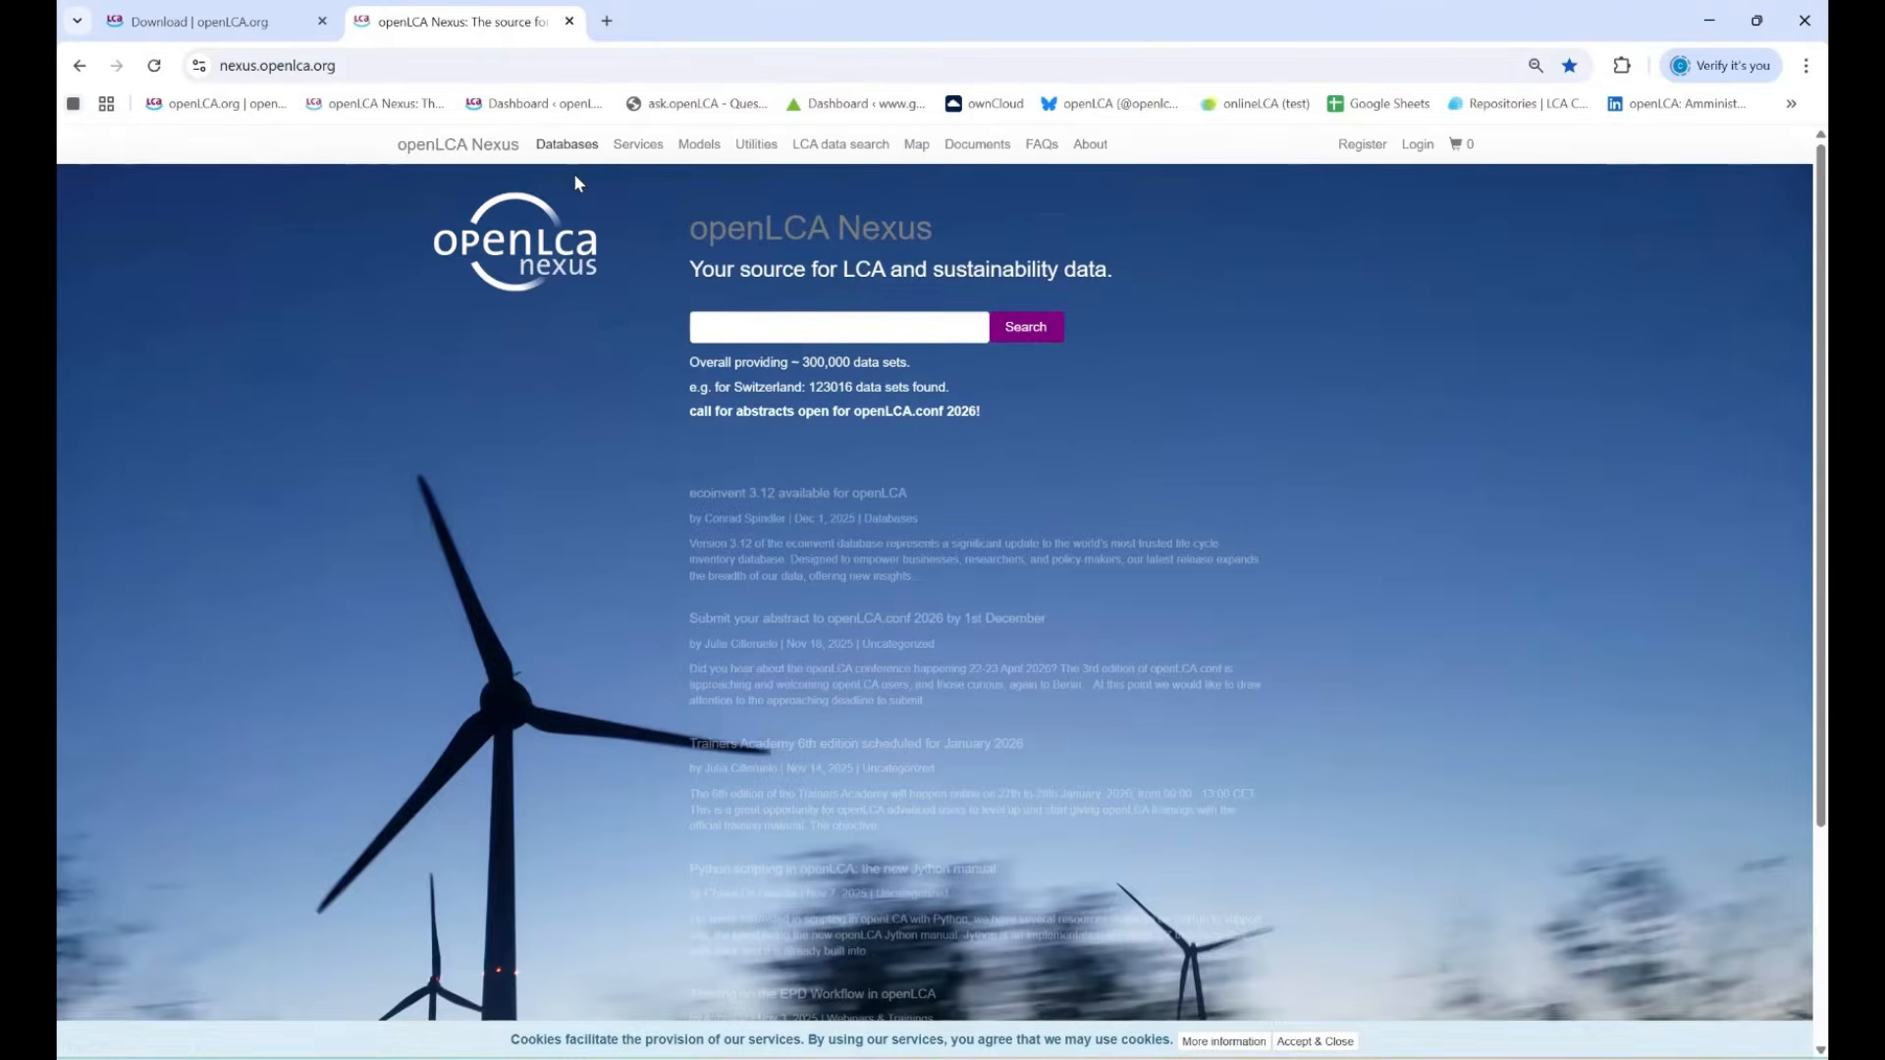
pyautogui.click(567, 145)
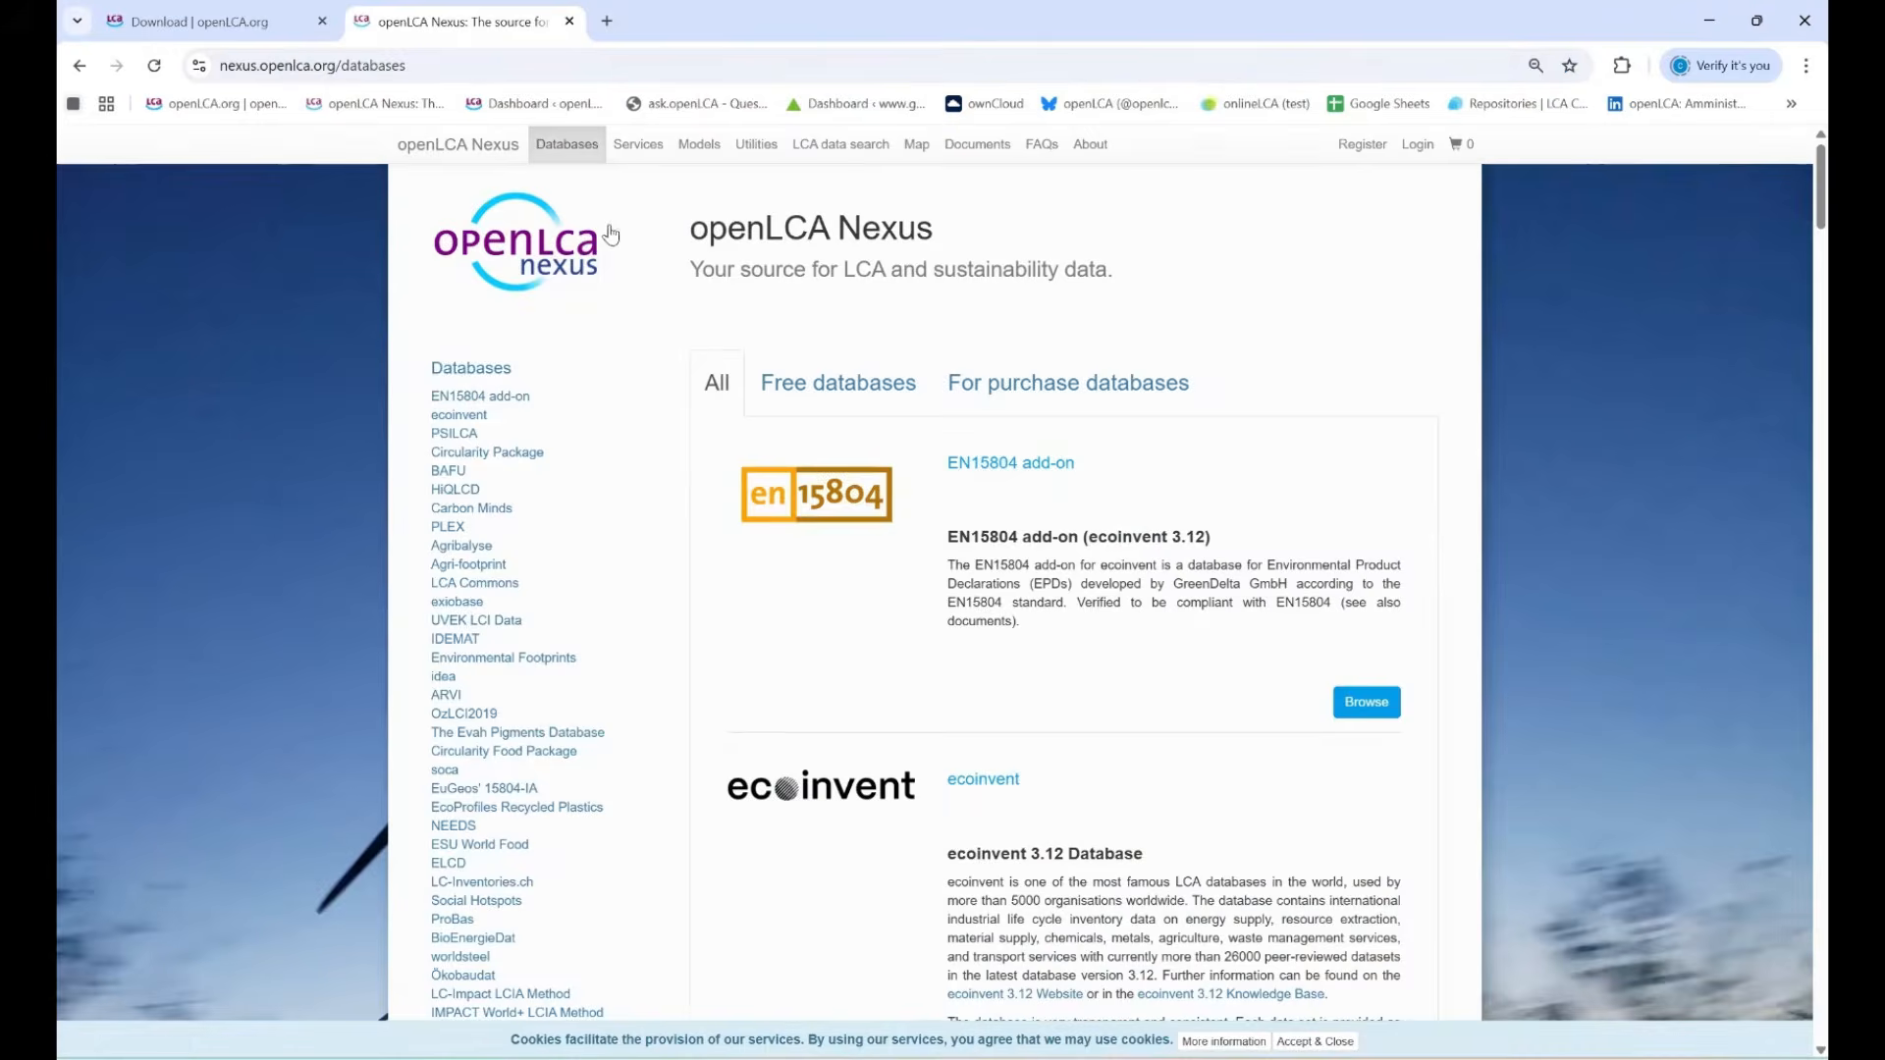
# Open the ecoinvent database page and examine its licence options and prices.
pyautogui.scroll(-1, 667, 323)
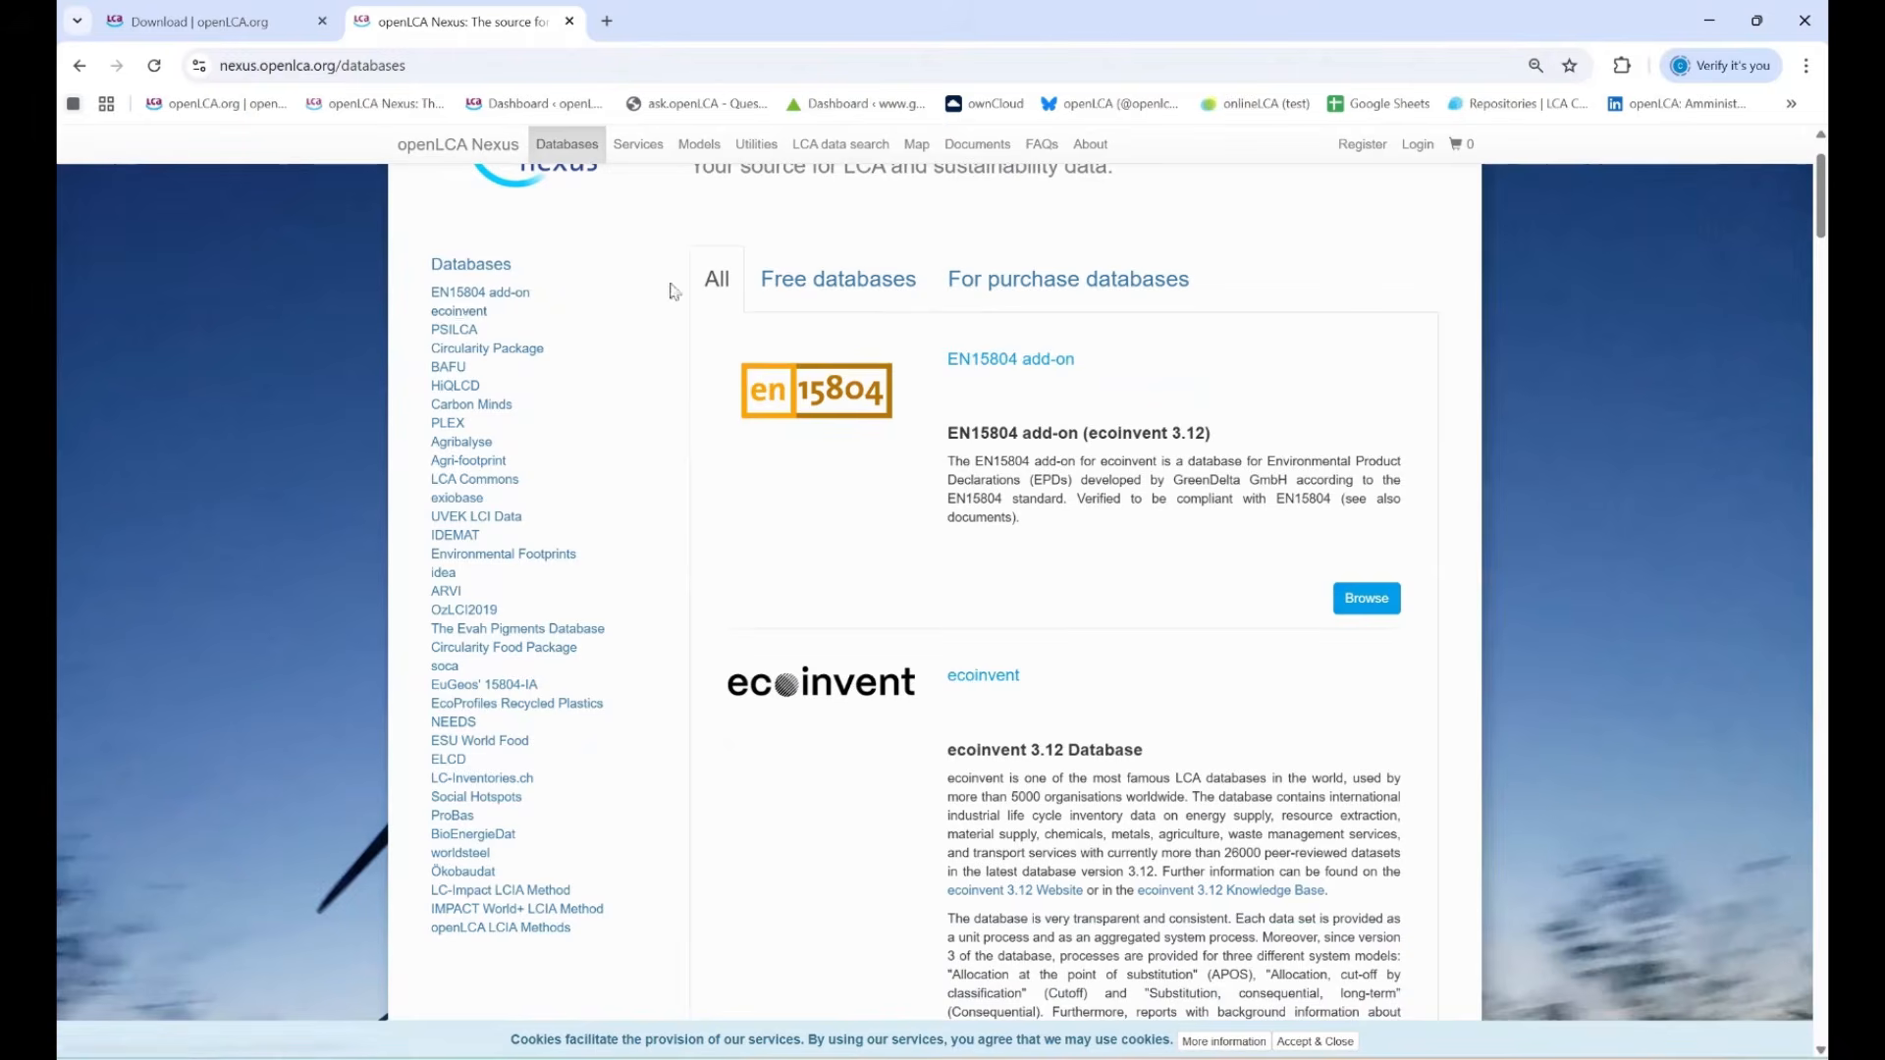
pyautogui.click(463, 313)
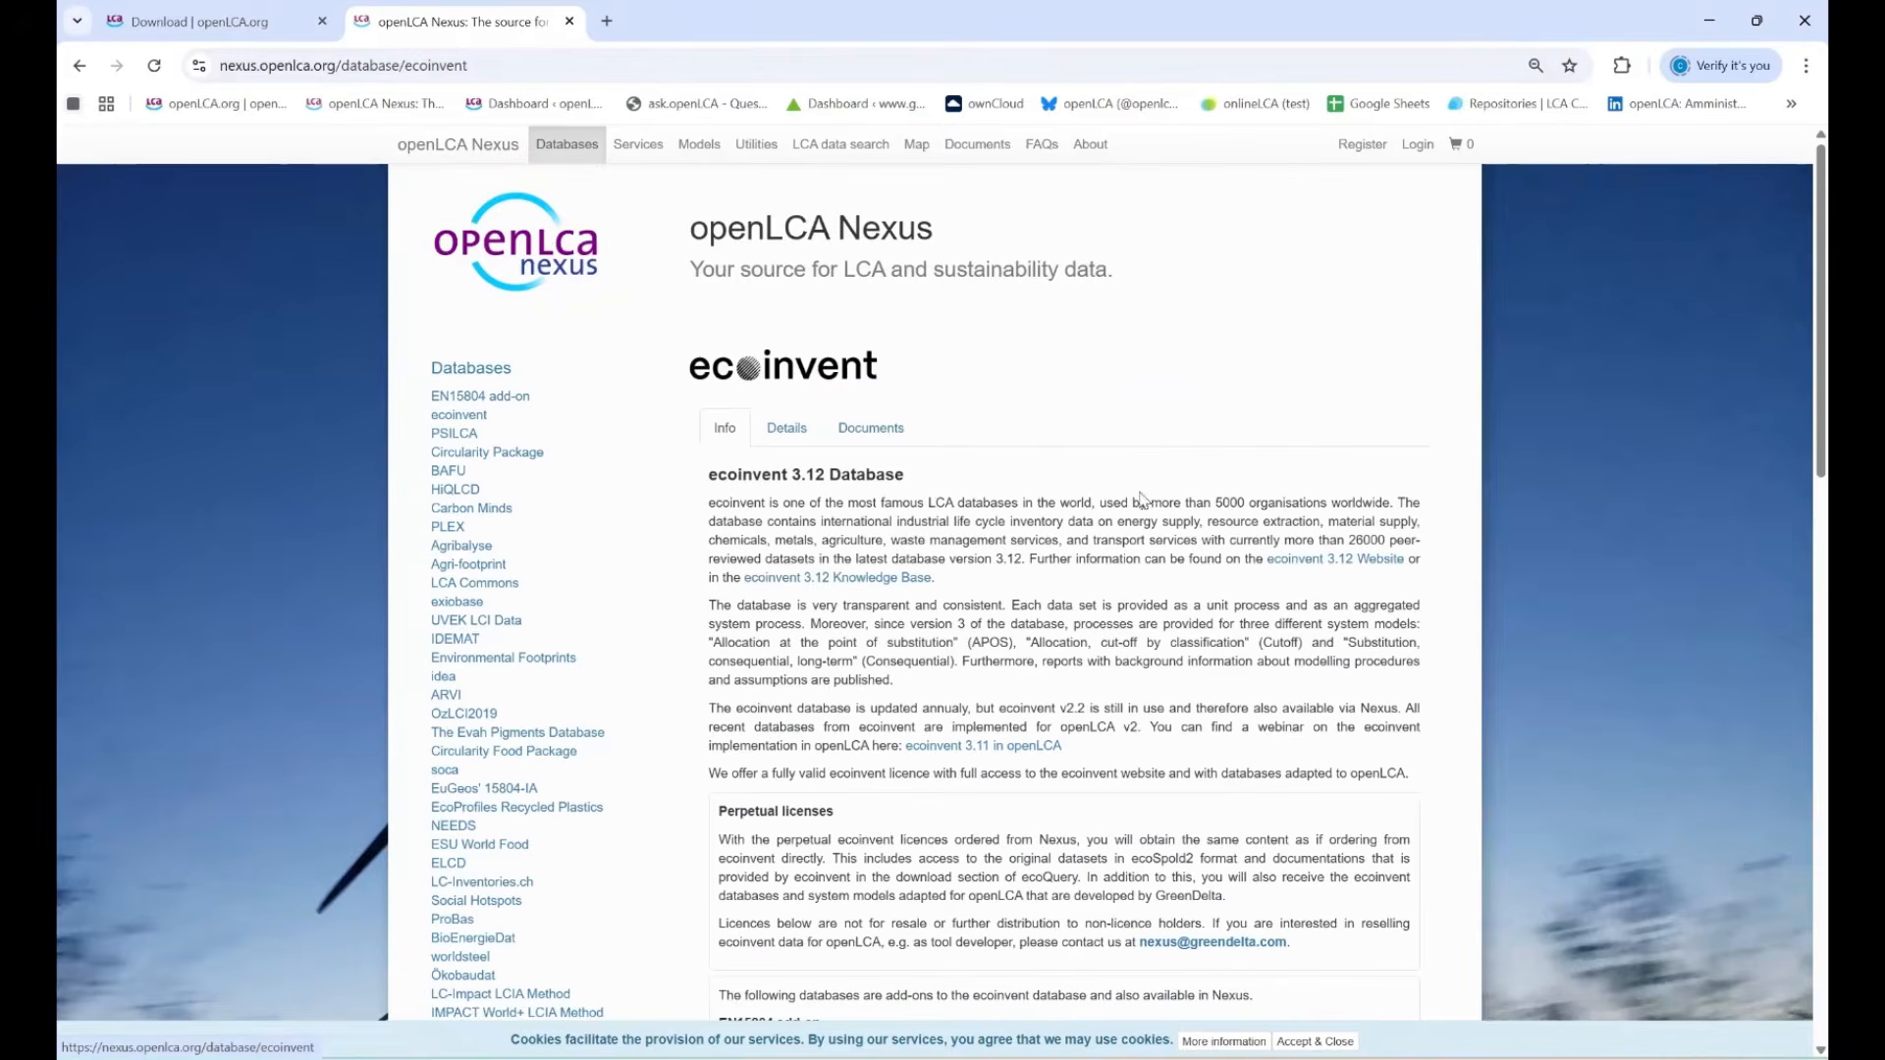
pyautogui.scroll(-12, 1146, 496)
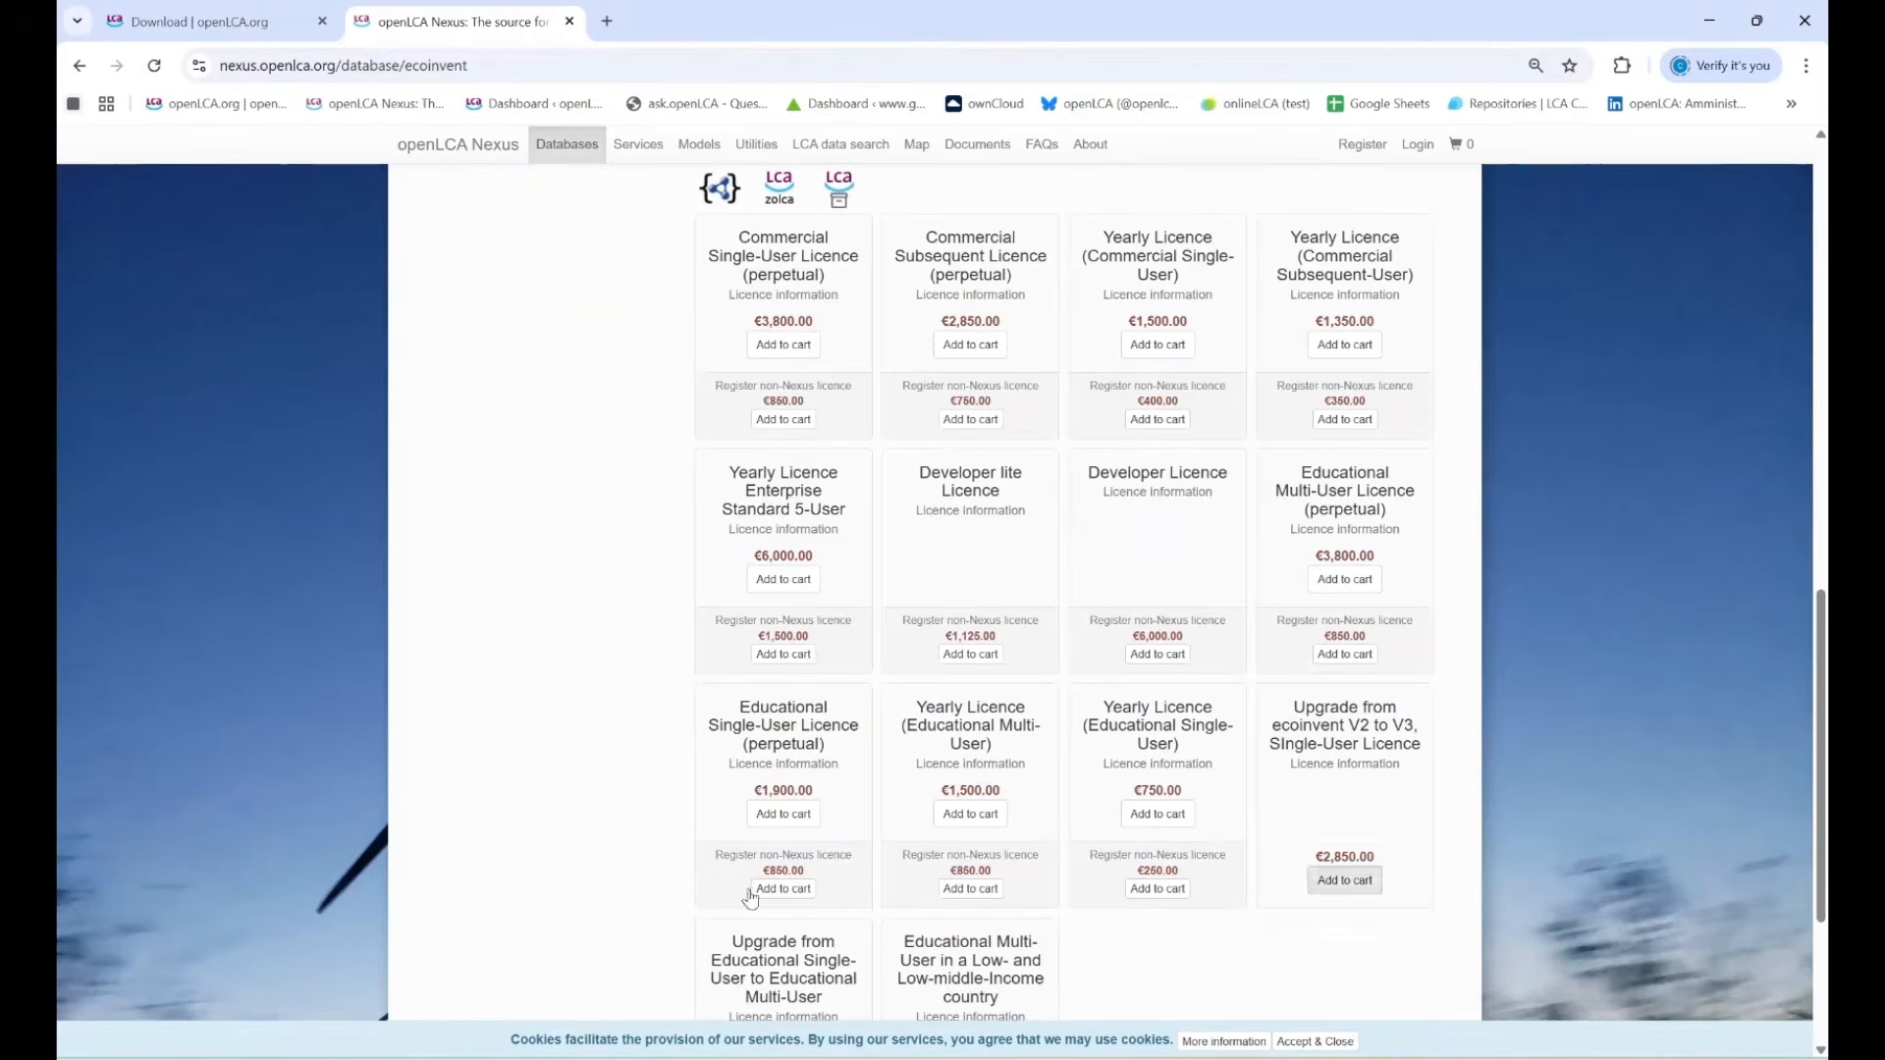
pyautogui.scroll(1, 694, 585)
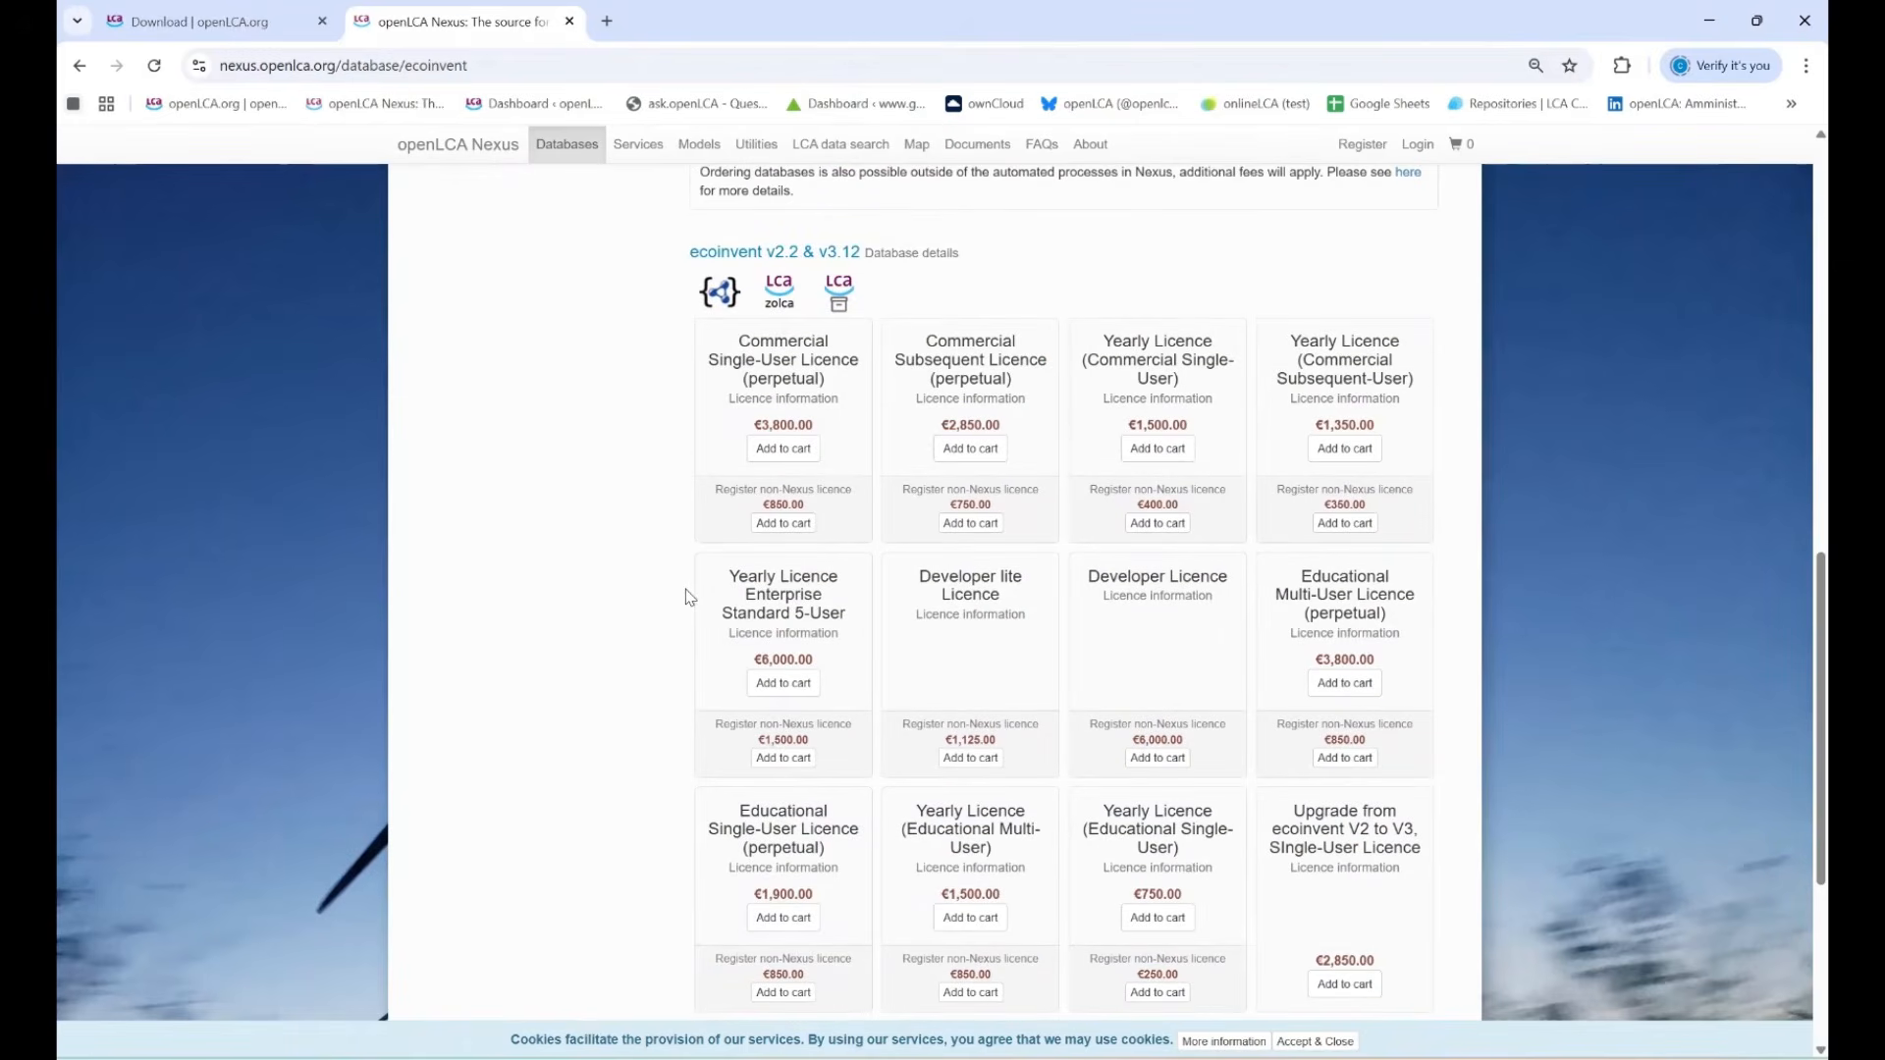
# Add the ecoinvent Commercial Single-User Licence (perpetual) to the cart and proceed to checkout, dismissing the login request.
pyautogui.click(777, 455)
pyautogui.click(1461, 144)
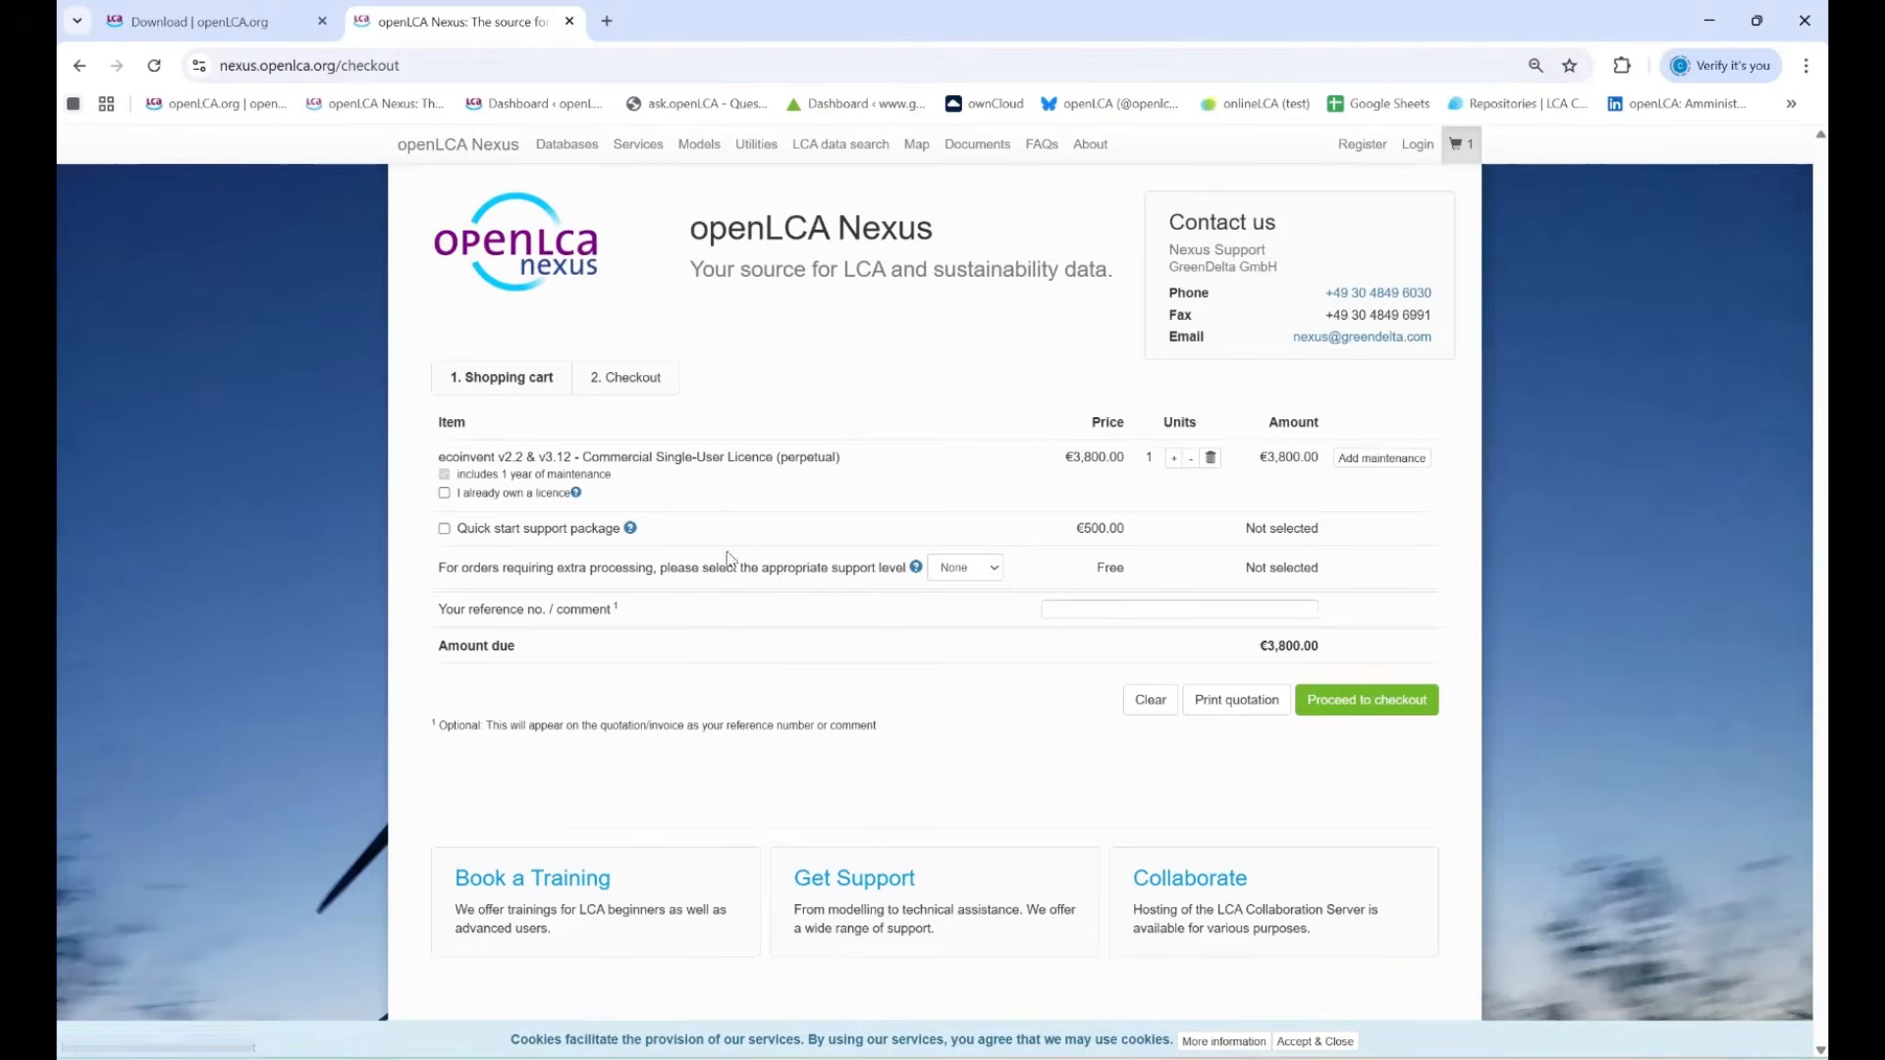
pyautogui.click(1340, 714)
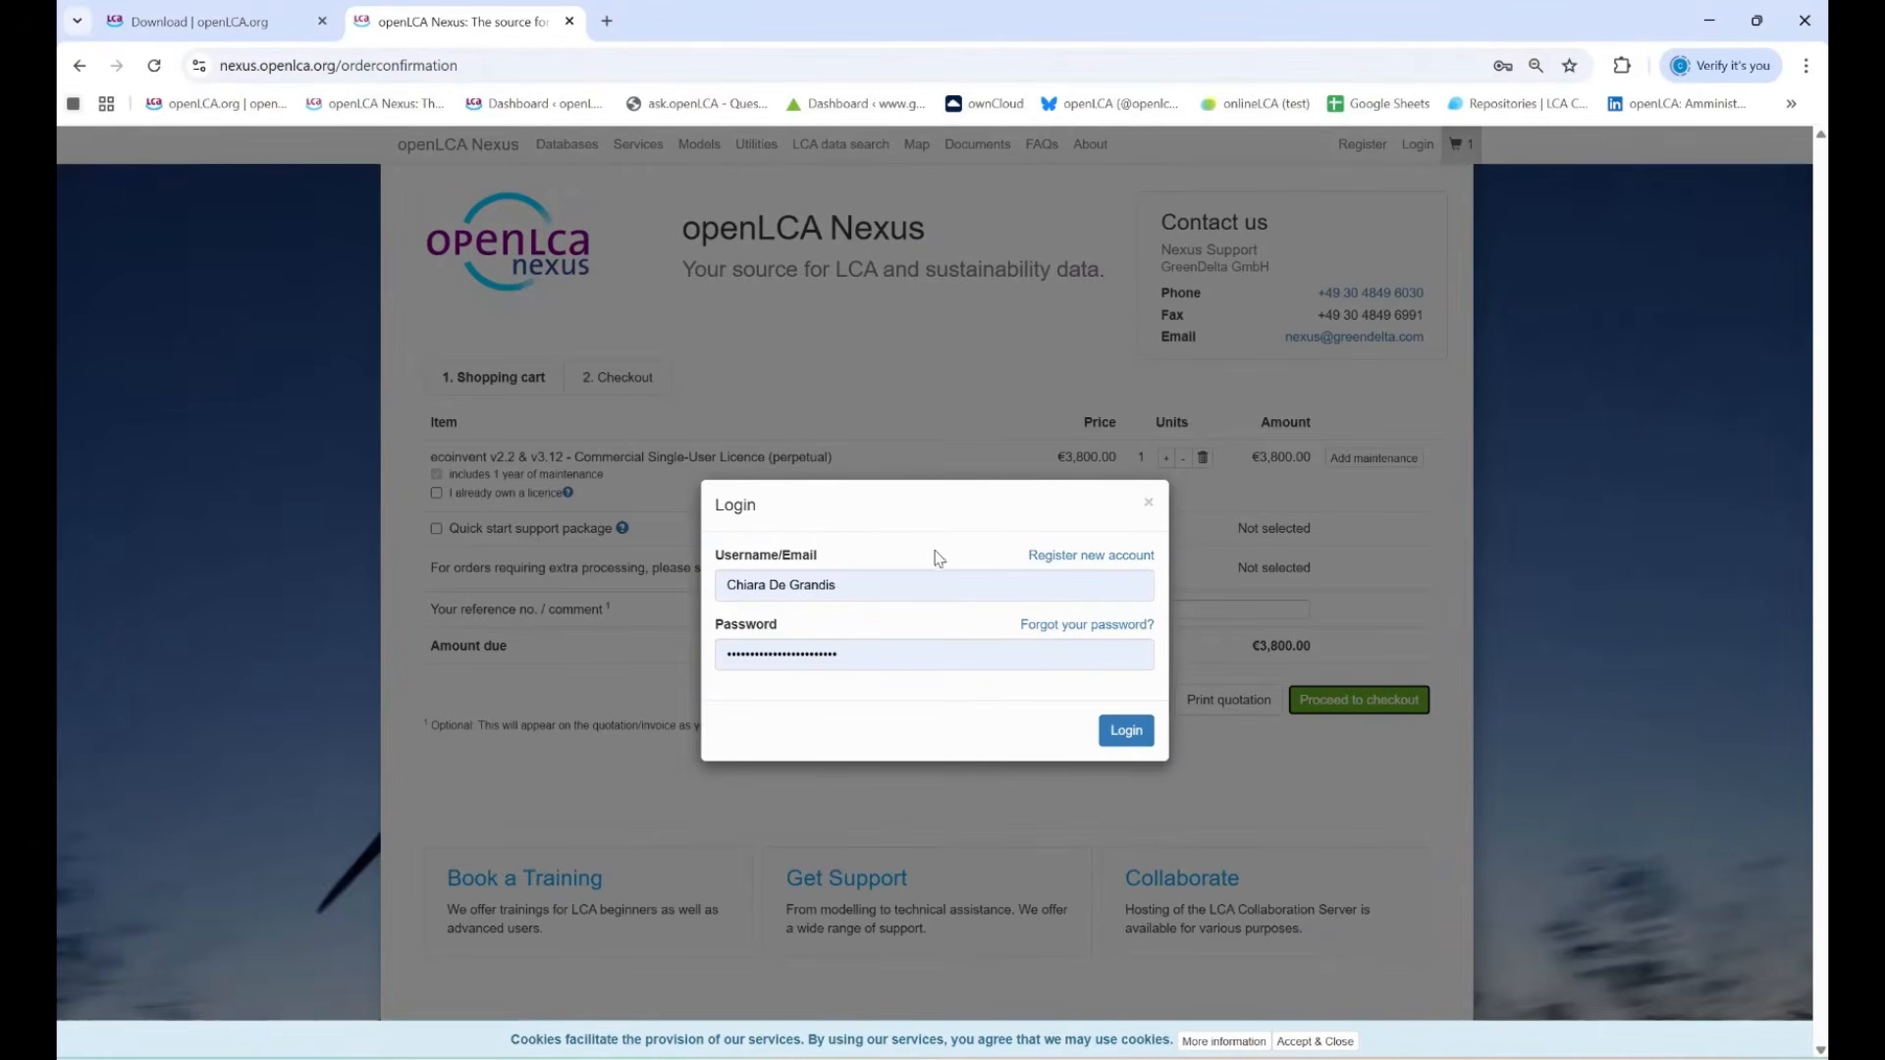
pyautogui.click(1147, 505)
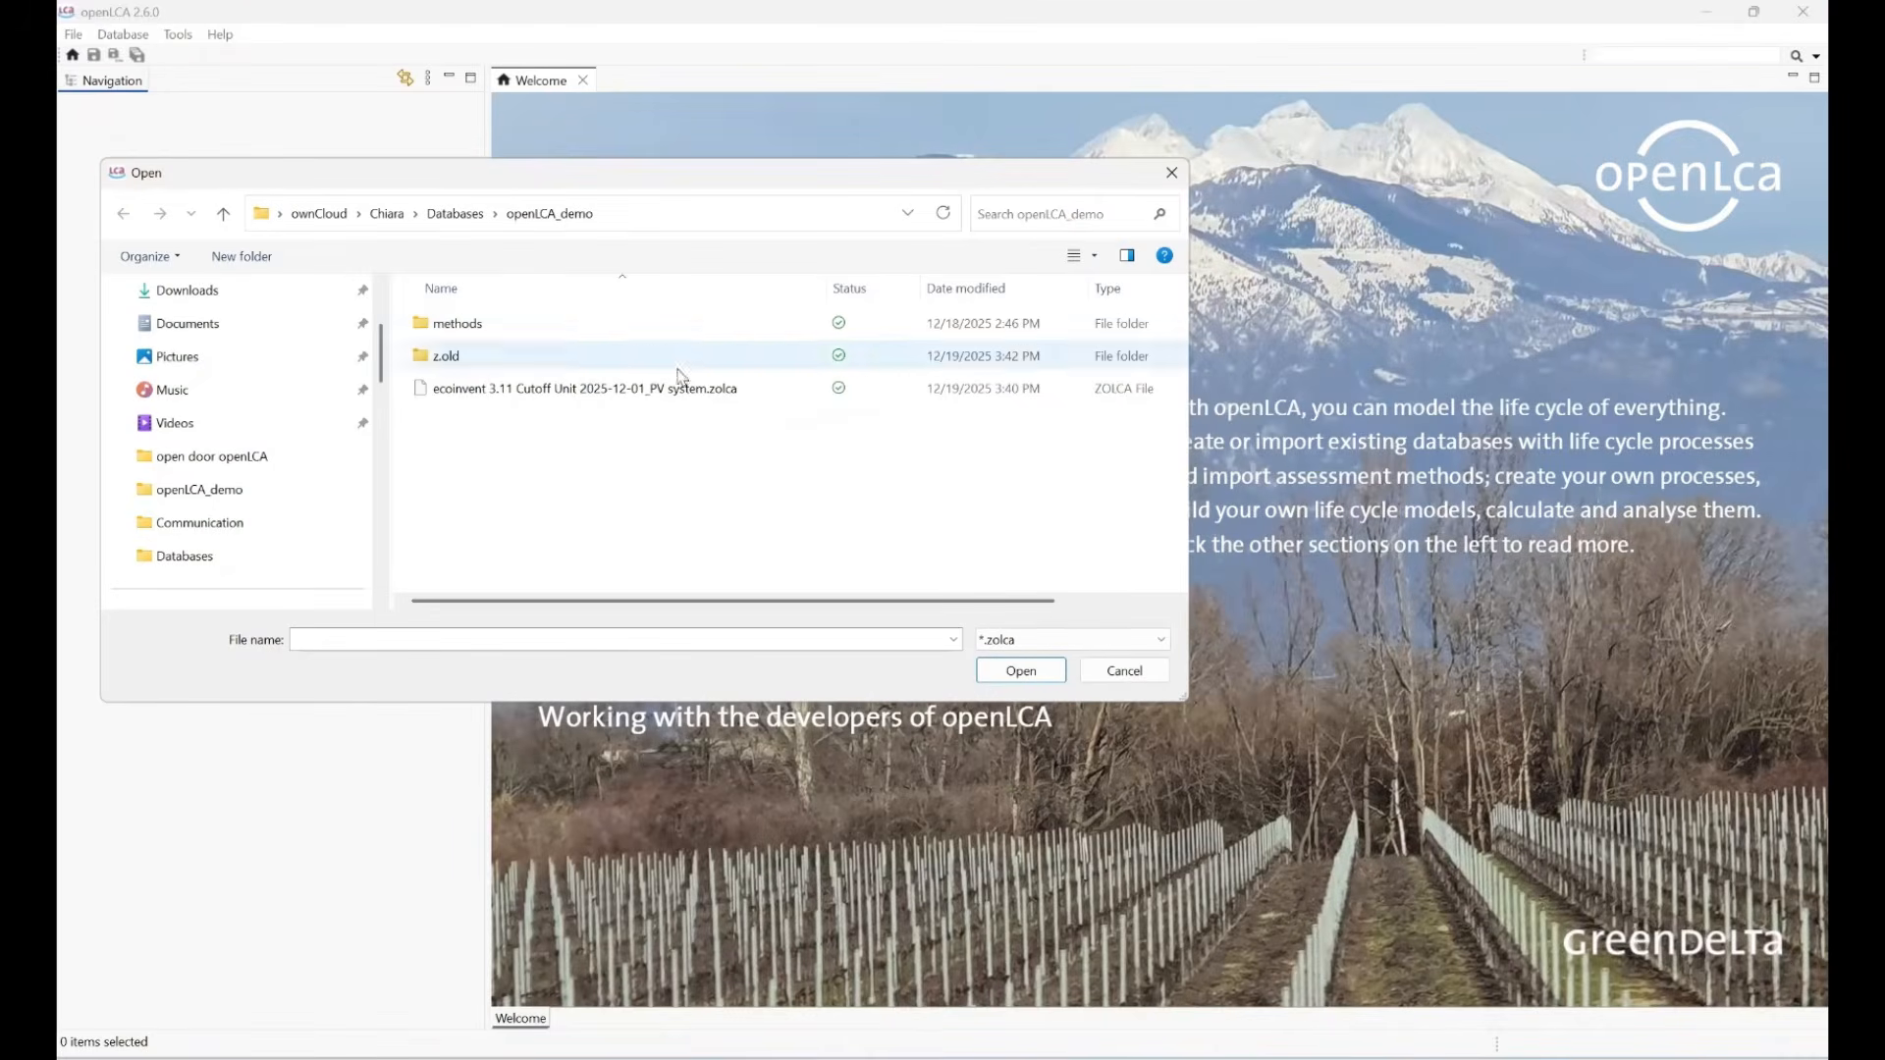
# Switch to openLCA and import the database file ecoinvent 3.11 Cutoff Unit 2025-12-01_PV system.zolca from the openLCA_demo folder.
pyautogui.click(714, 393)
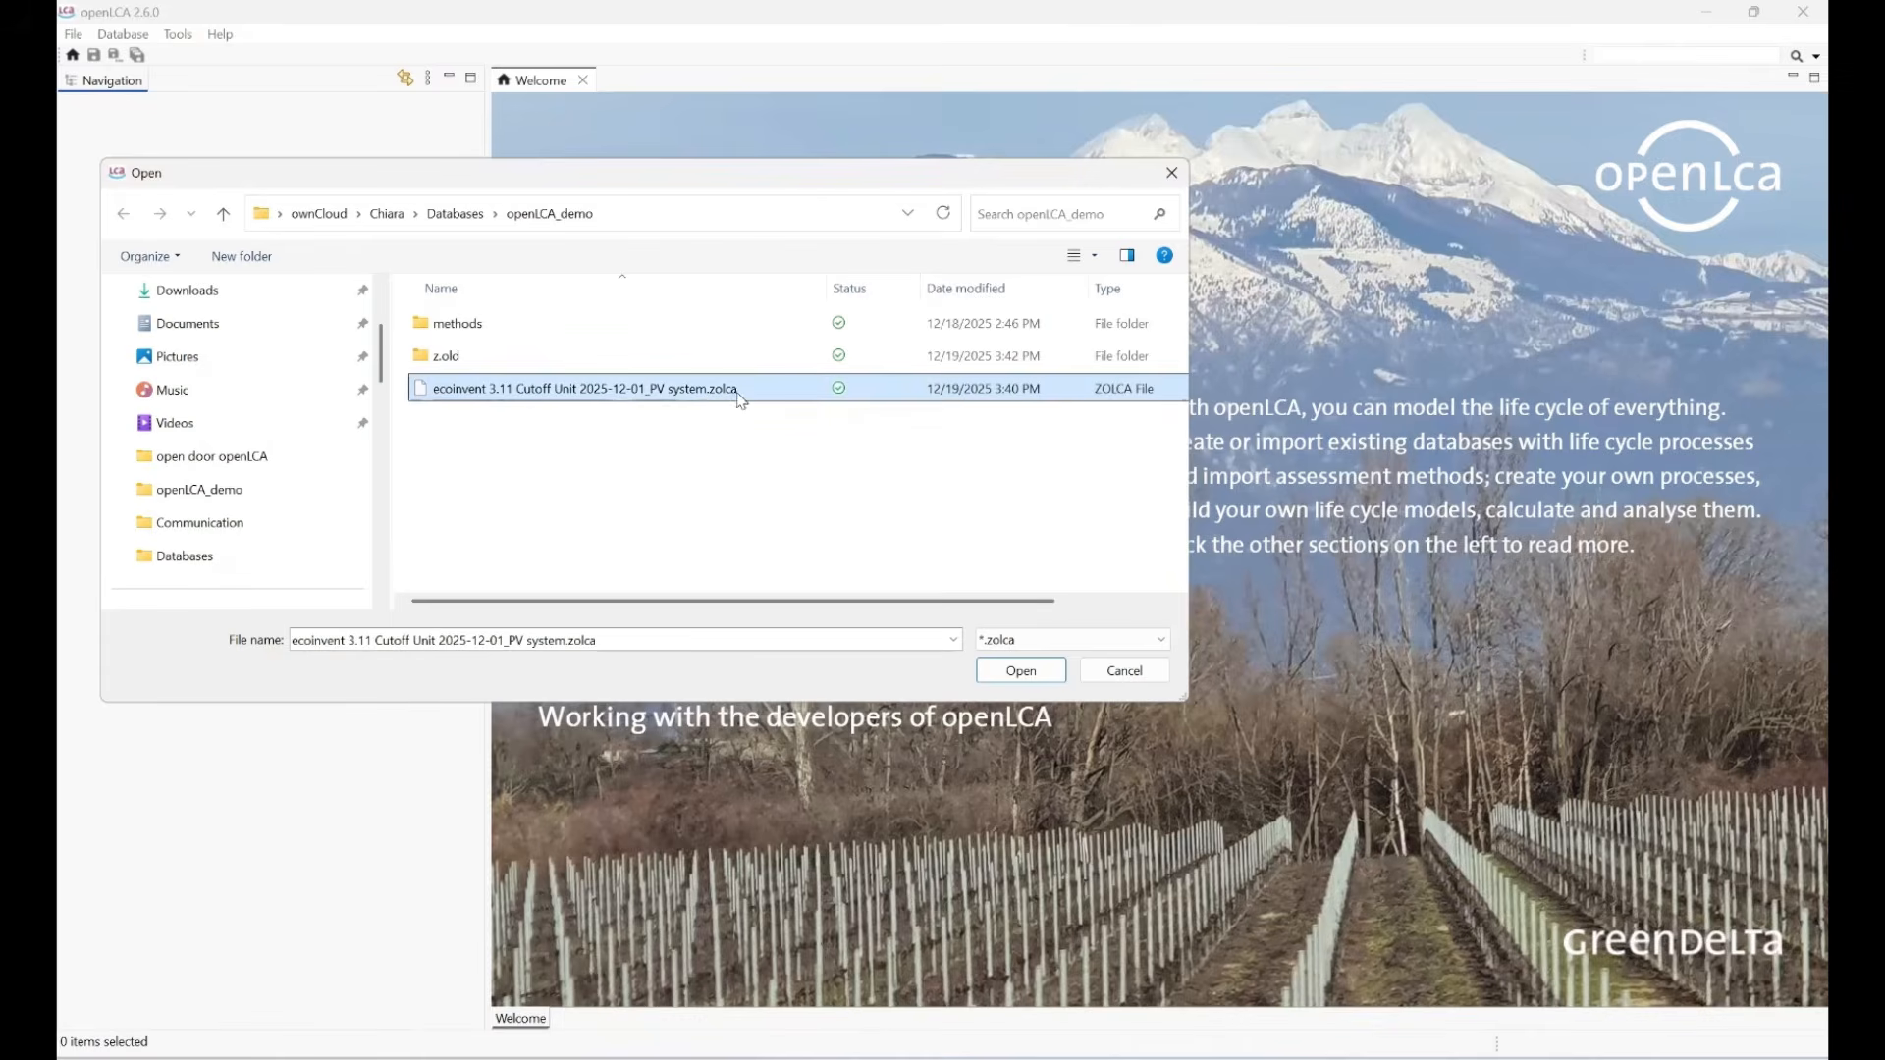
pyautogui.click(1006, 674)
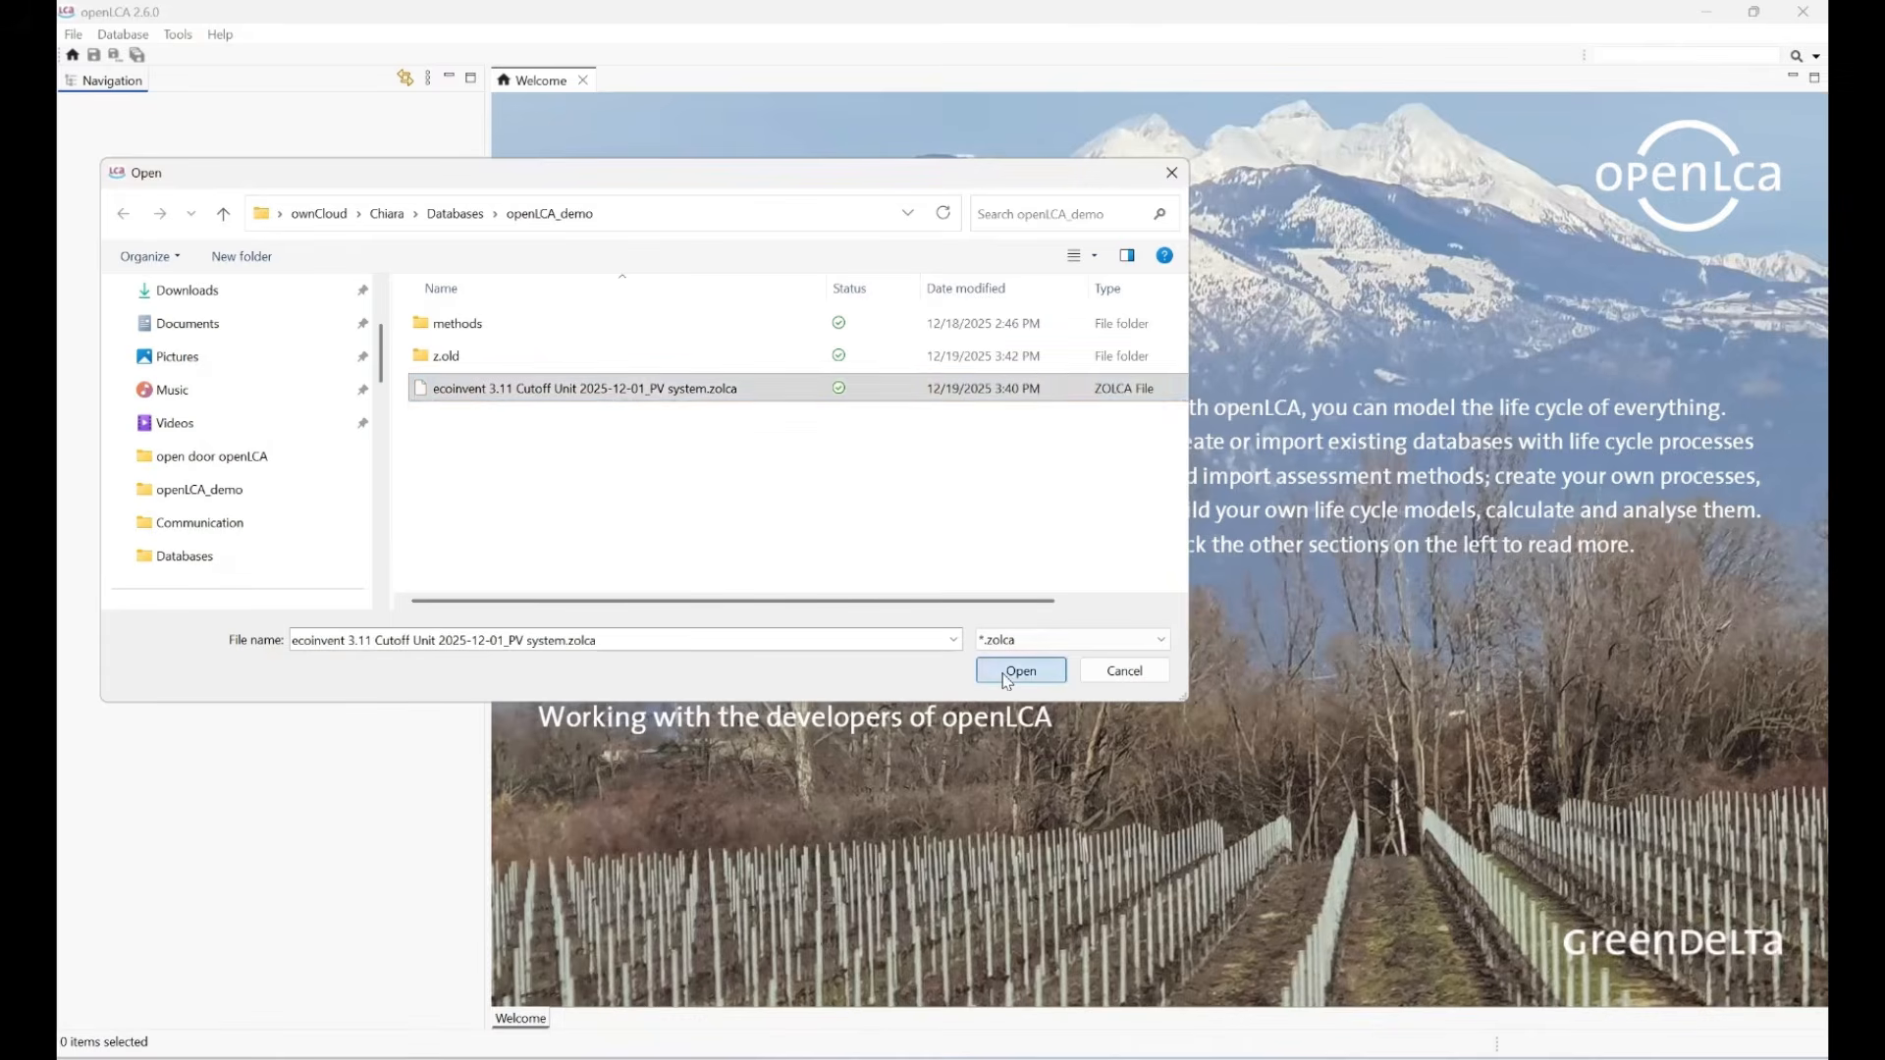
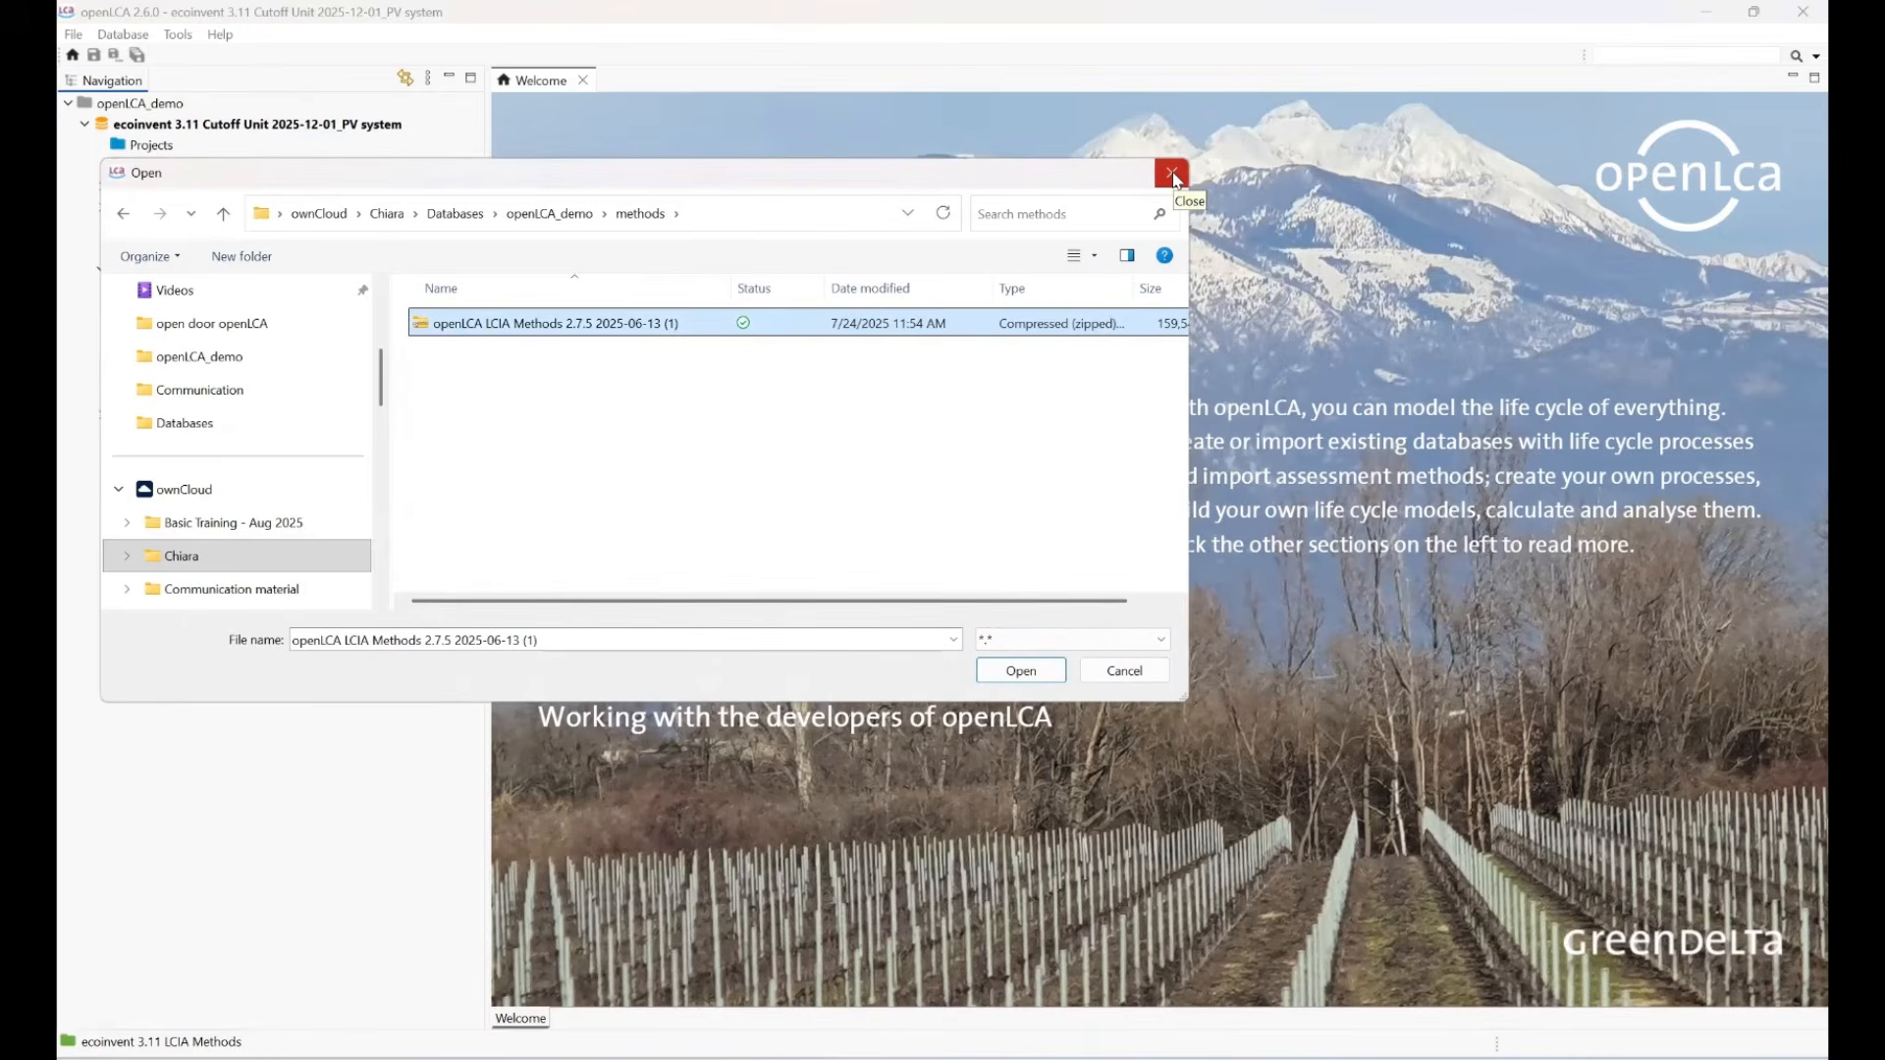
# Cancel the LCIA methods file selection and look through the database's social indicators, global parameters, data quality systems and background data.
pyautogui.click(1172, 175)
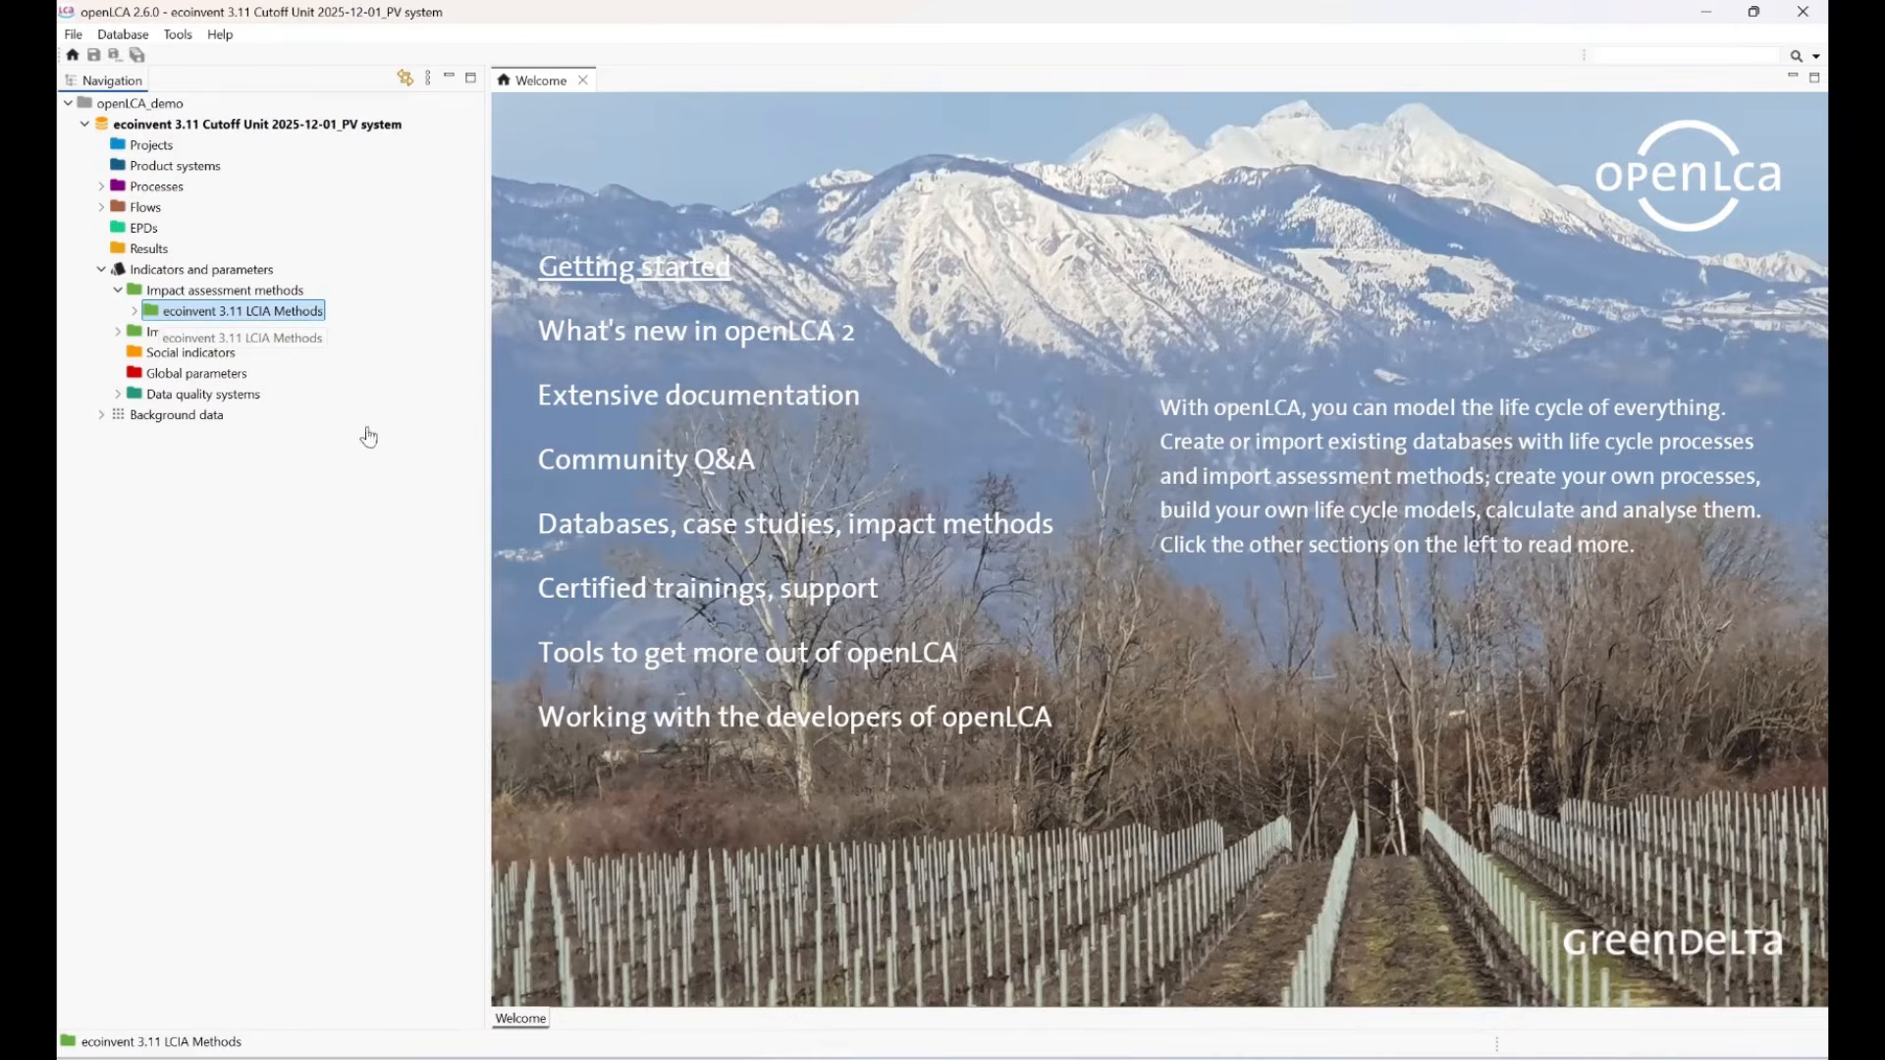
pyautogui.click(203, 355)
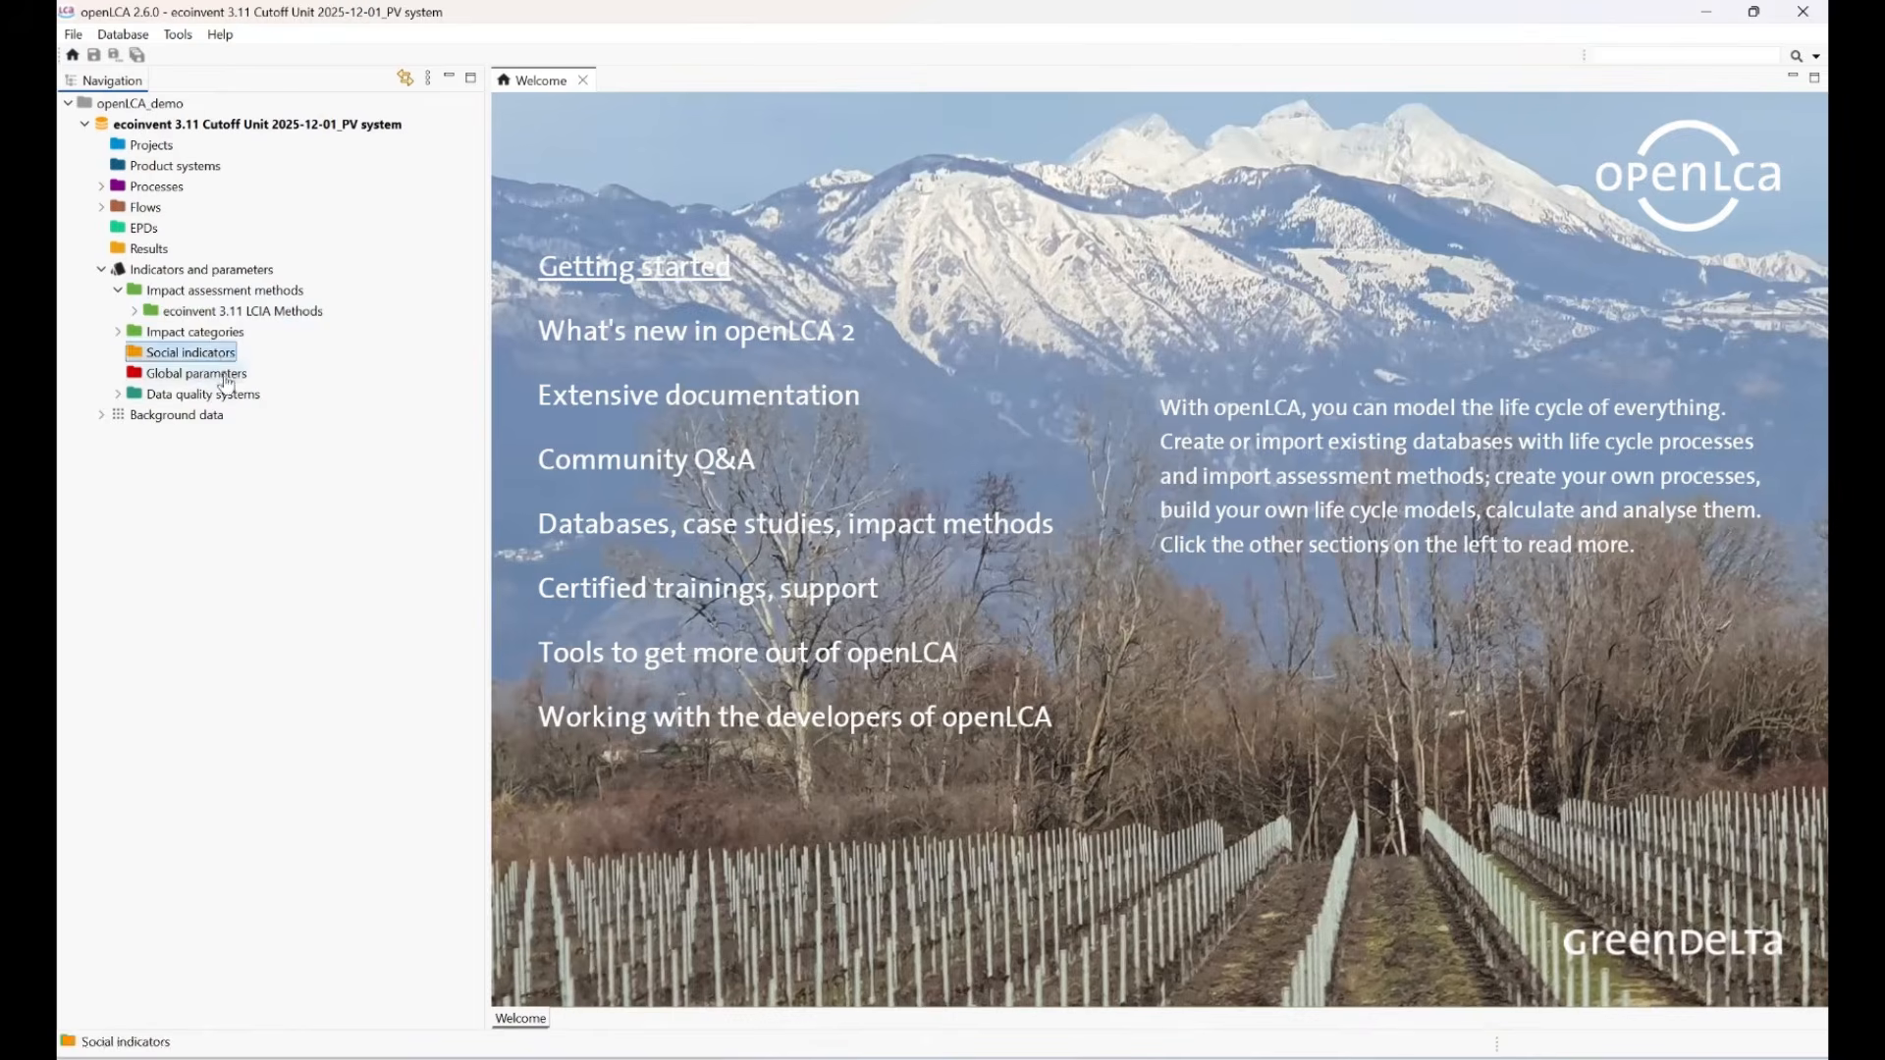
pyautogui.click(211, 375)
pyautogui.click(235, 395)
pyautogui.click(233, 381)
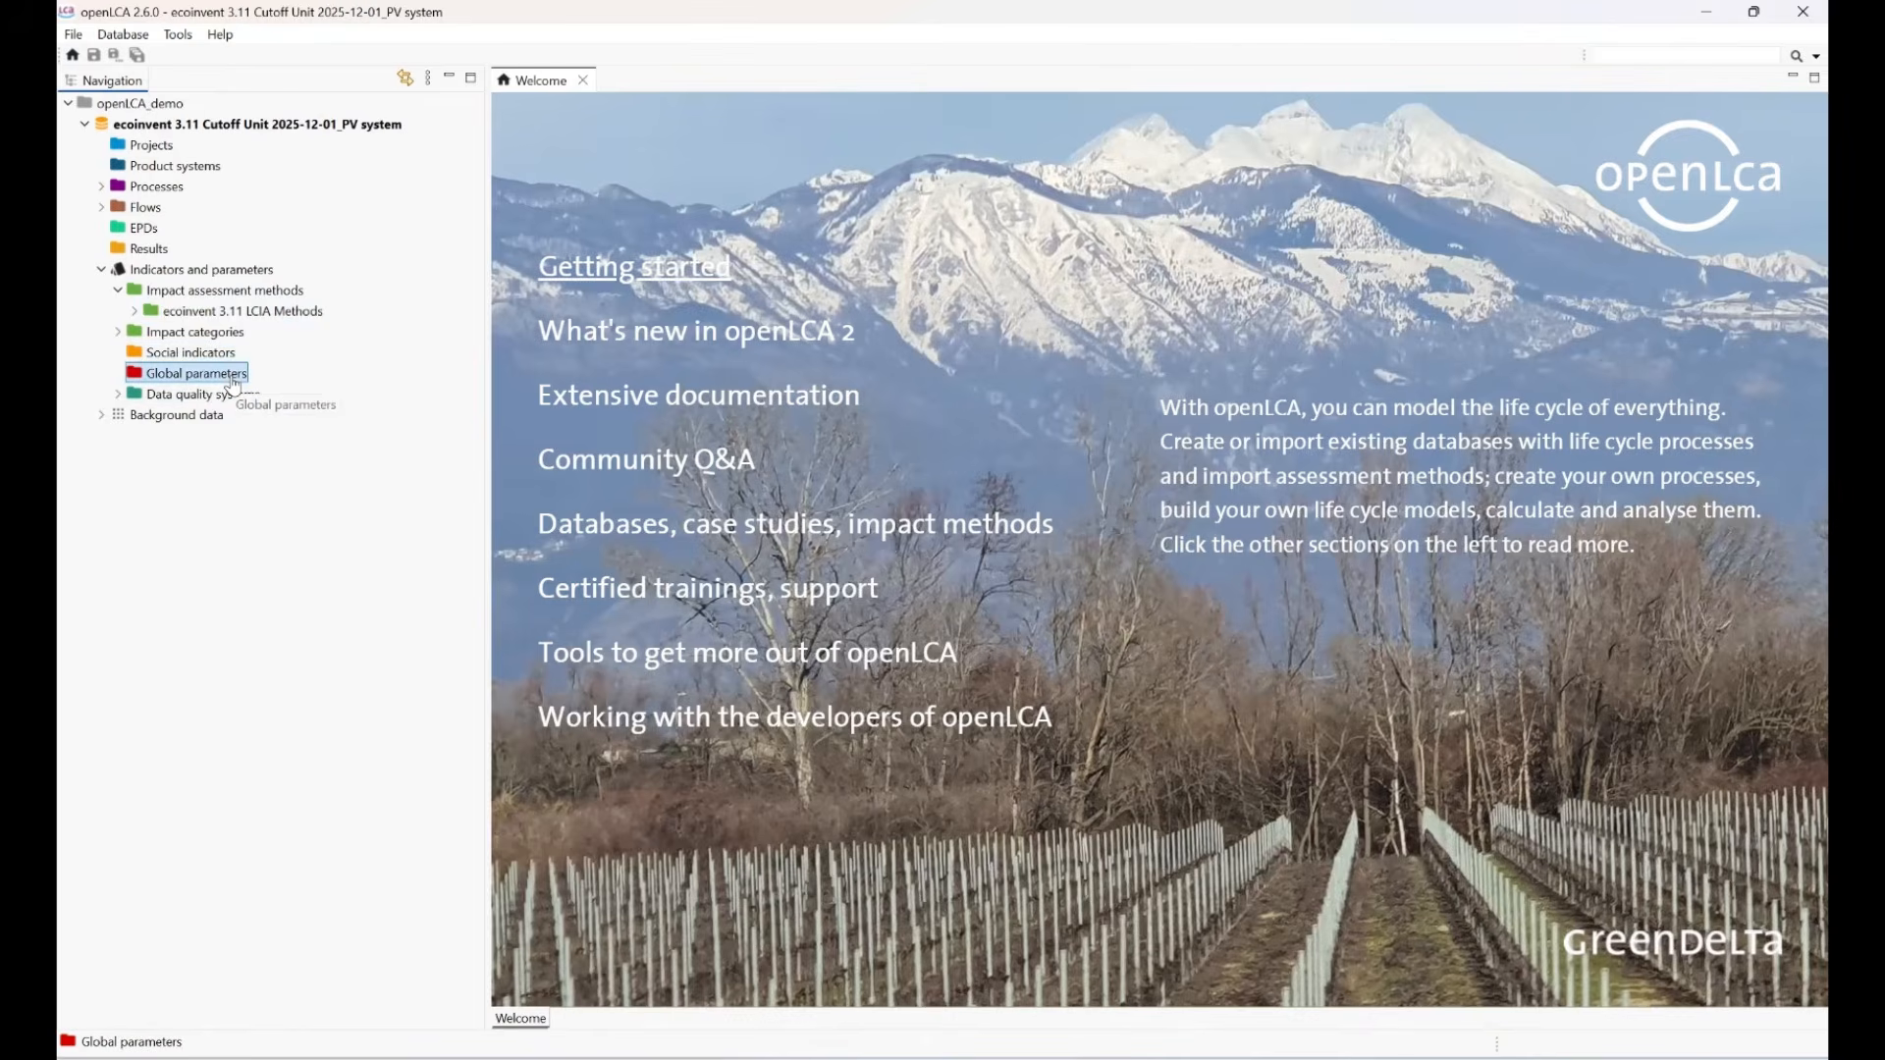
pyautogui.click(218, 395)
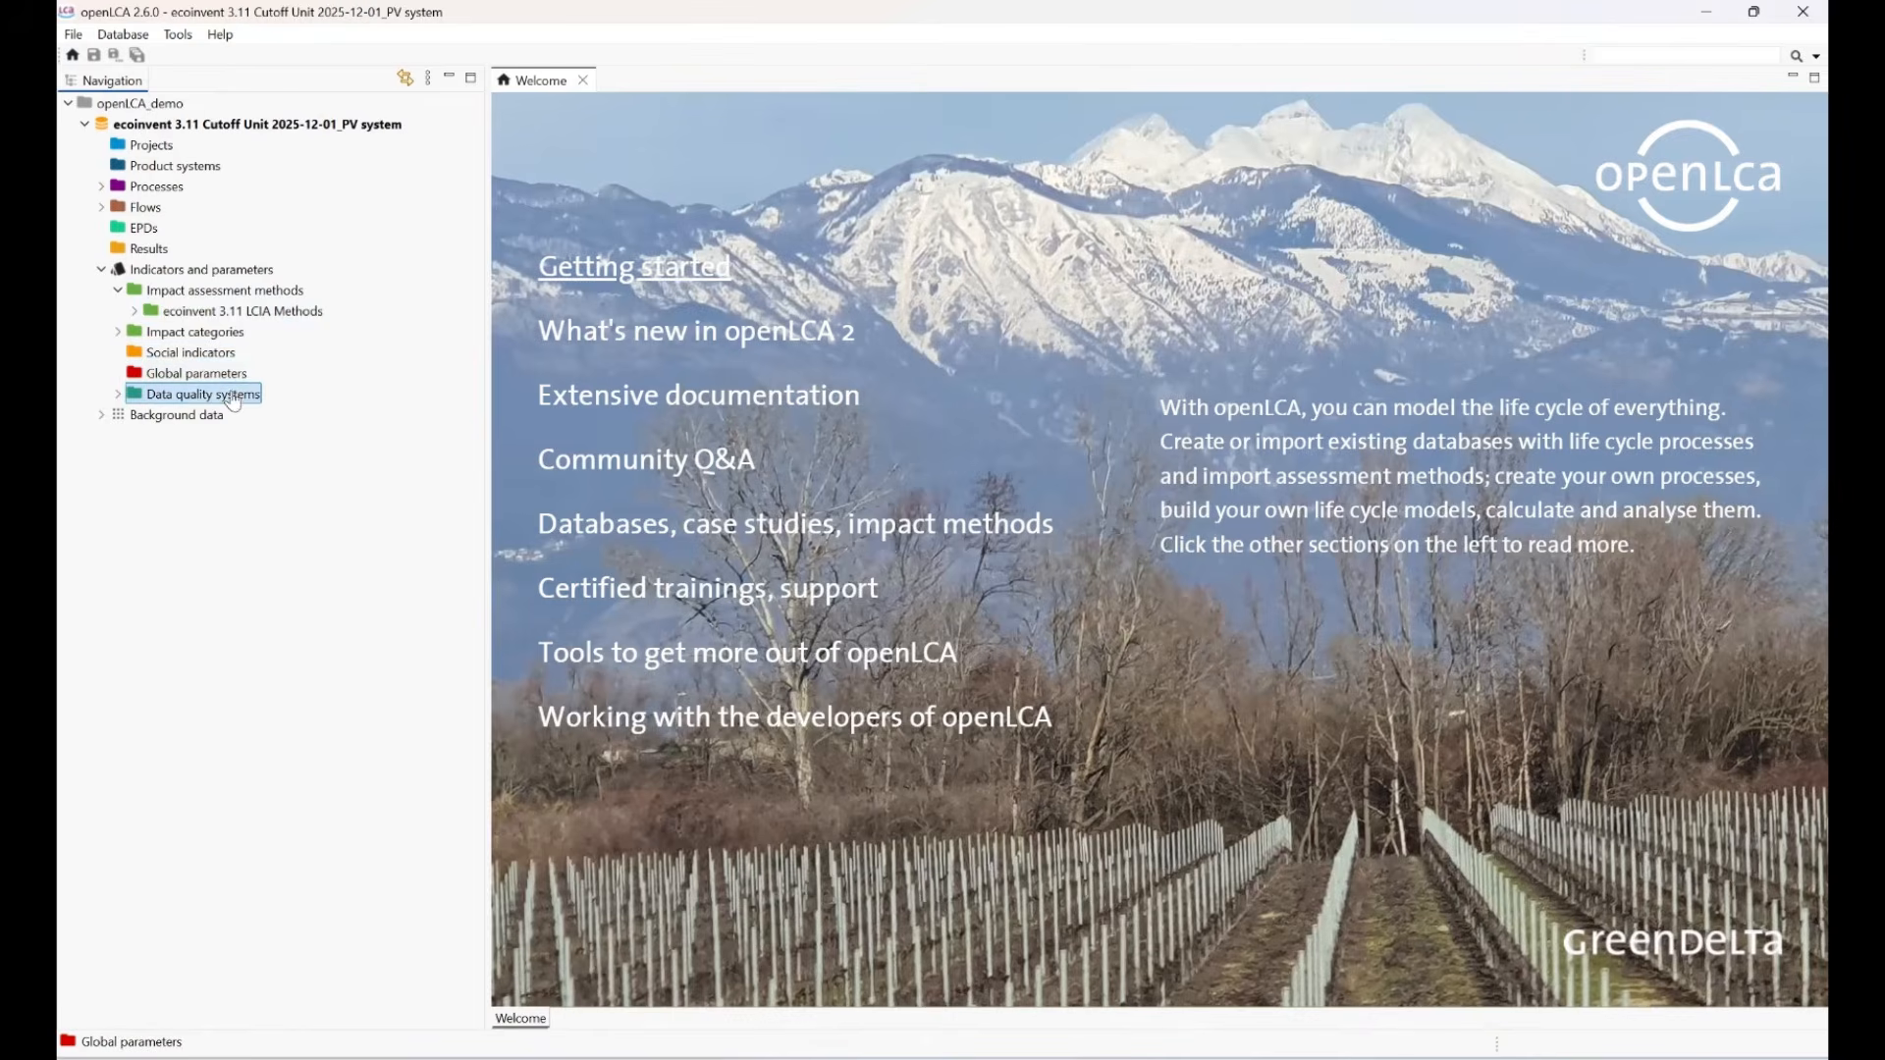
pyautogui.click(100, 416)
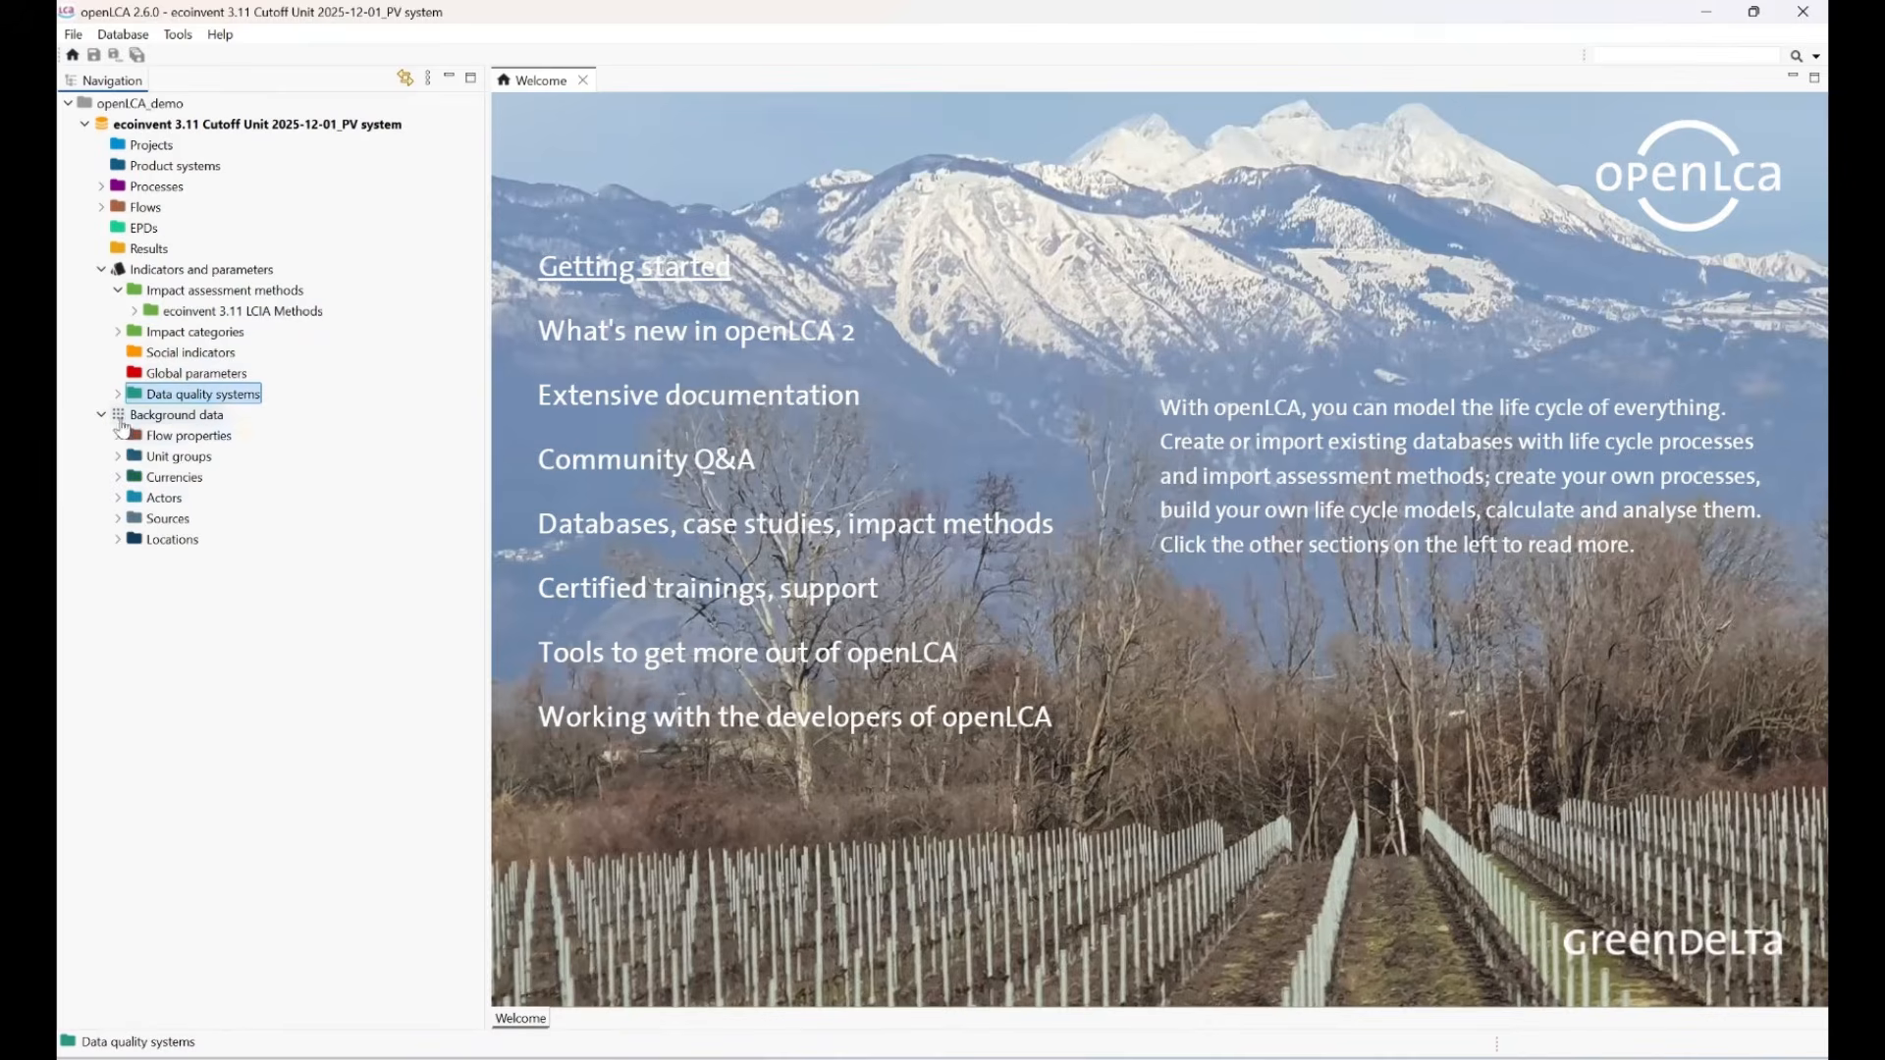
# Collapse the background data and the indicators and parameters groups, and expand Flows to list its categories.
pyautogui.click(101, 416)
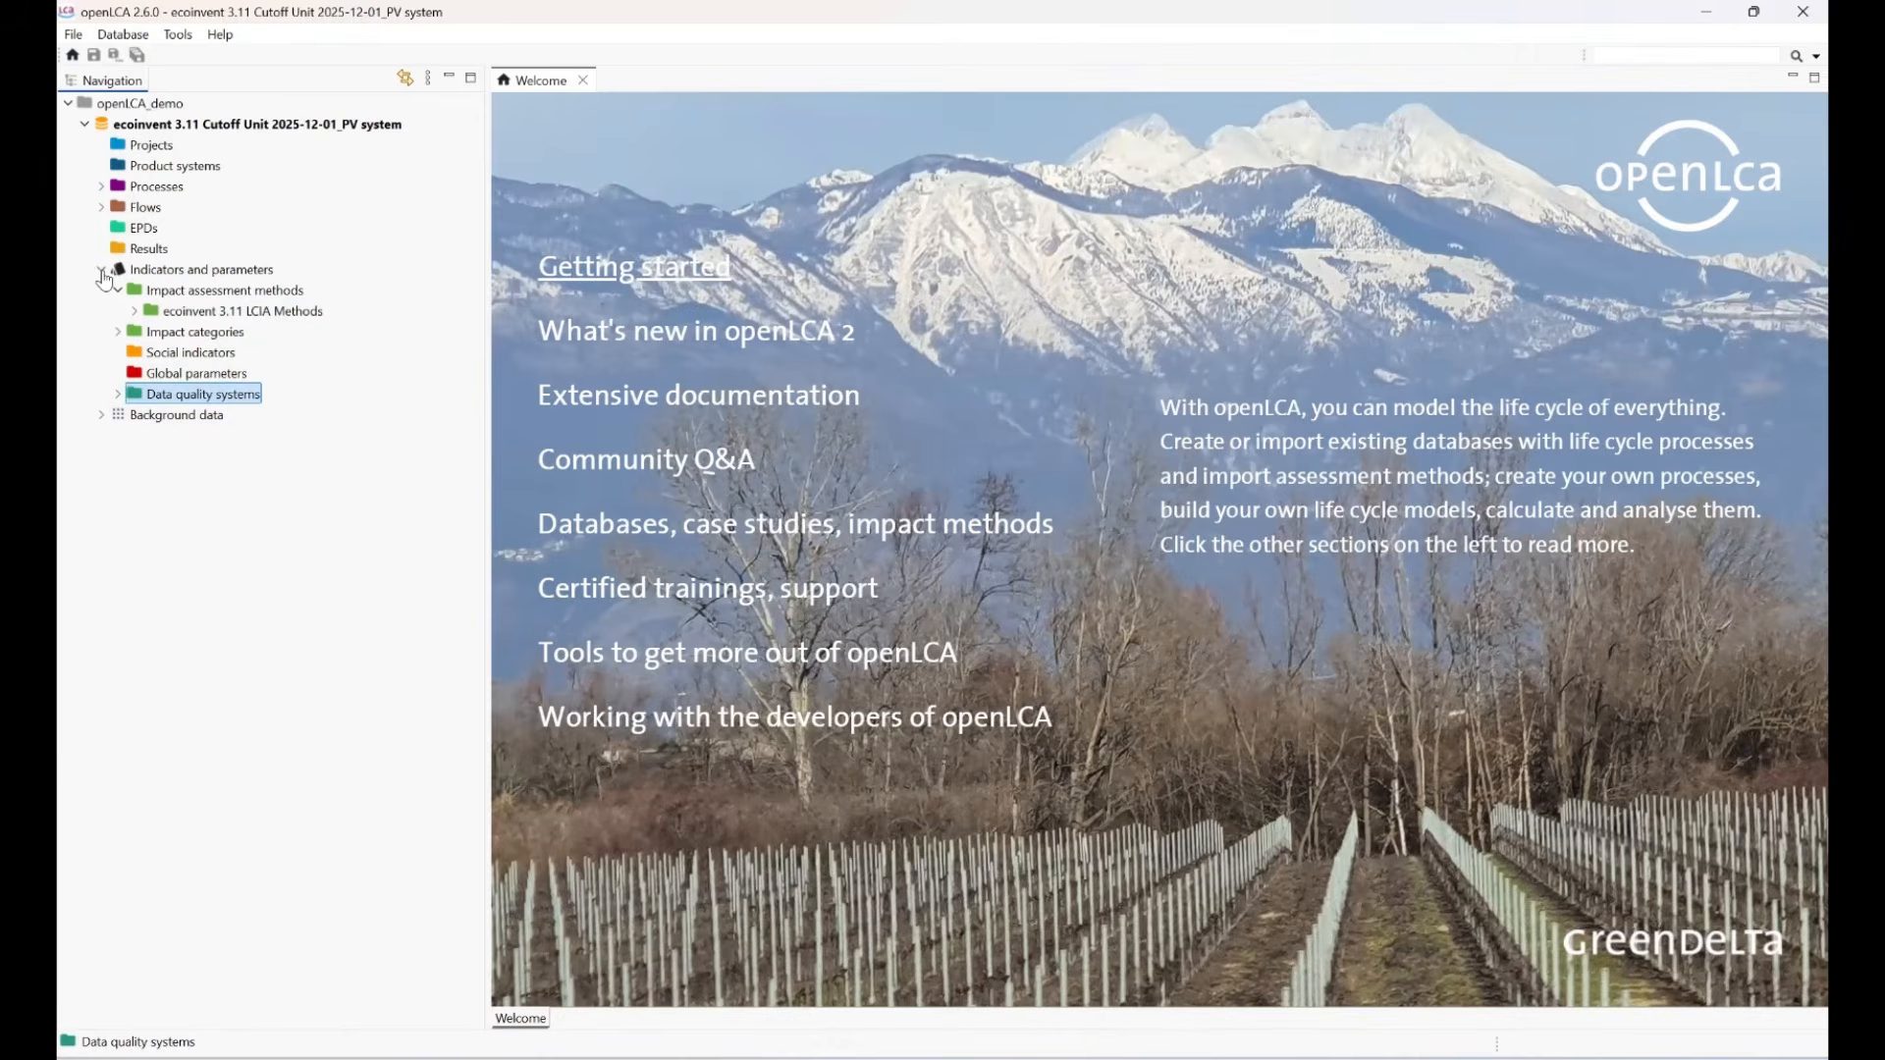
pyautogui.click(102, 272)
pyautogui.click(147, 207)
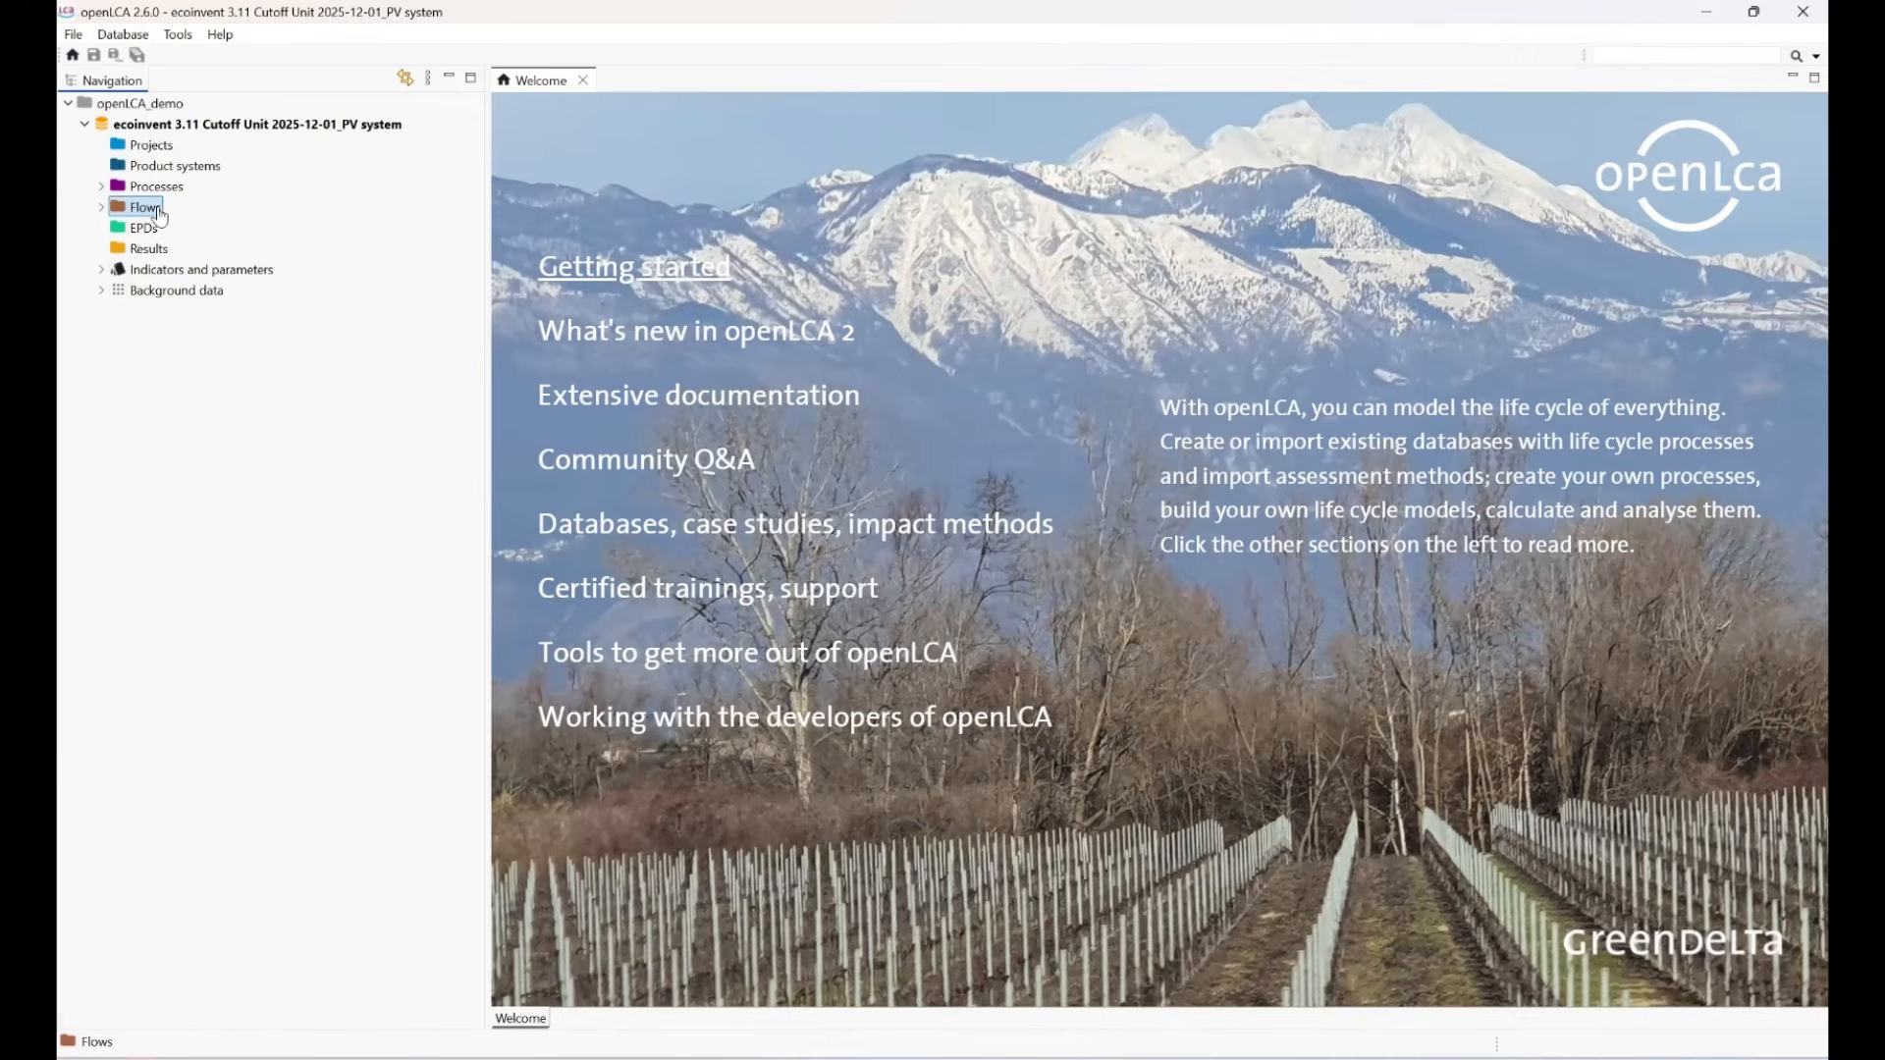
pyautogui.doubleClick(157, 209)
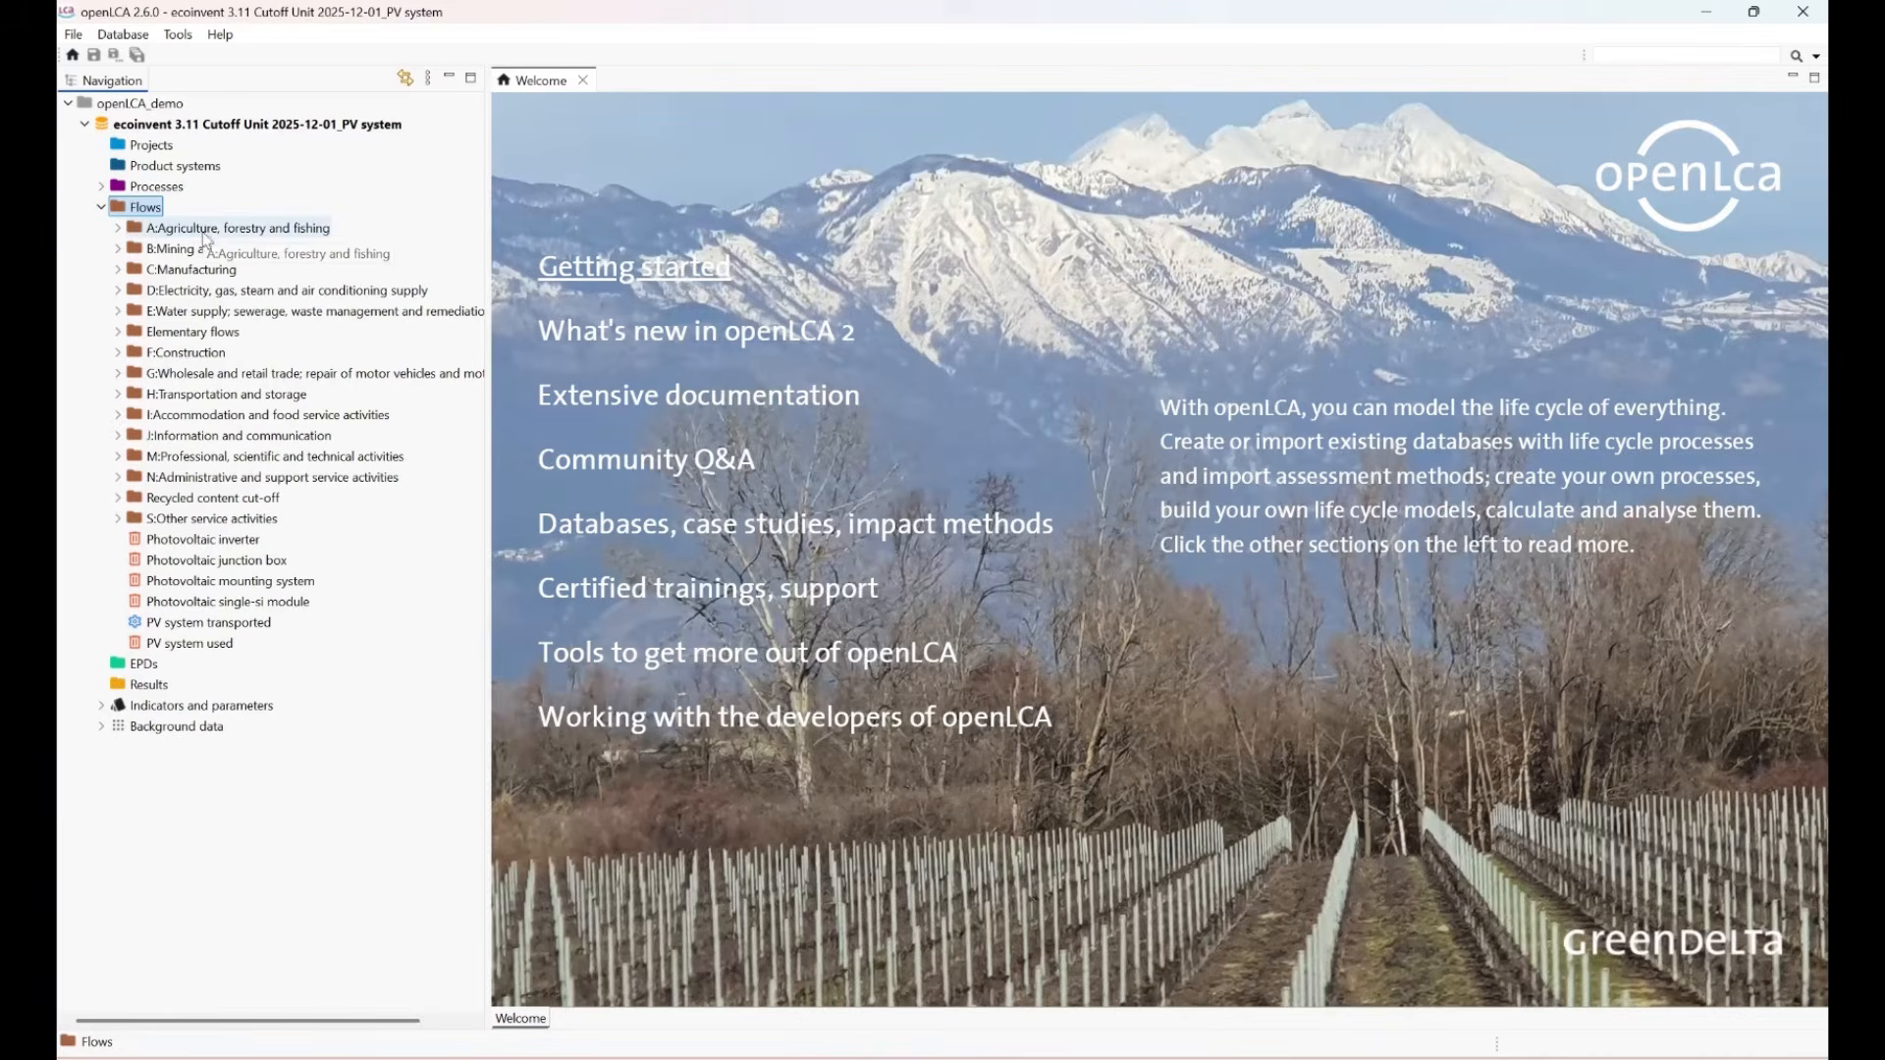
# Examine the product flows in category 0111 on growing cereals under A:Agriculture, forestry and fishing, and collapse the category tree again.
pyautogui.click(119, 229)
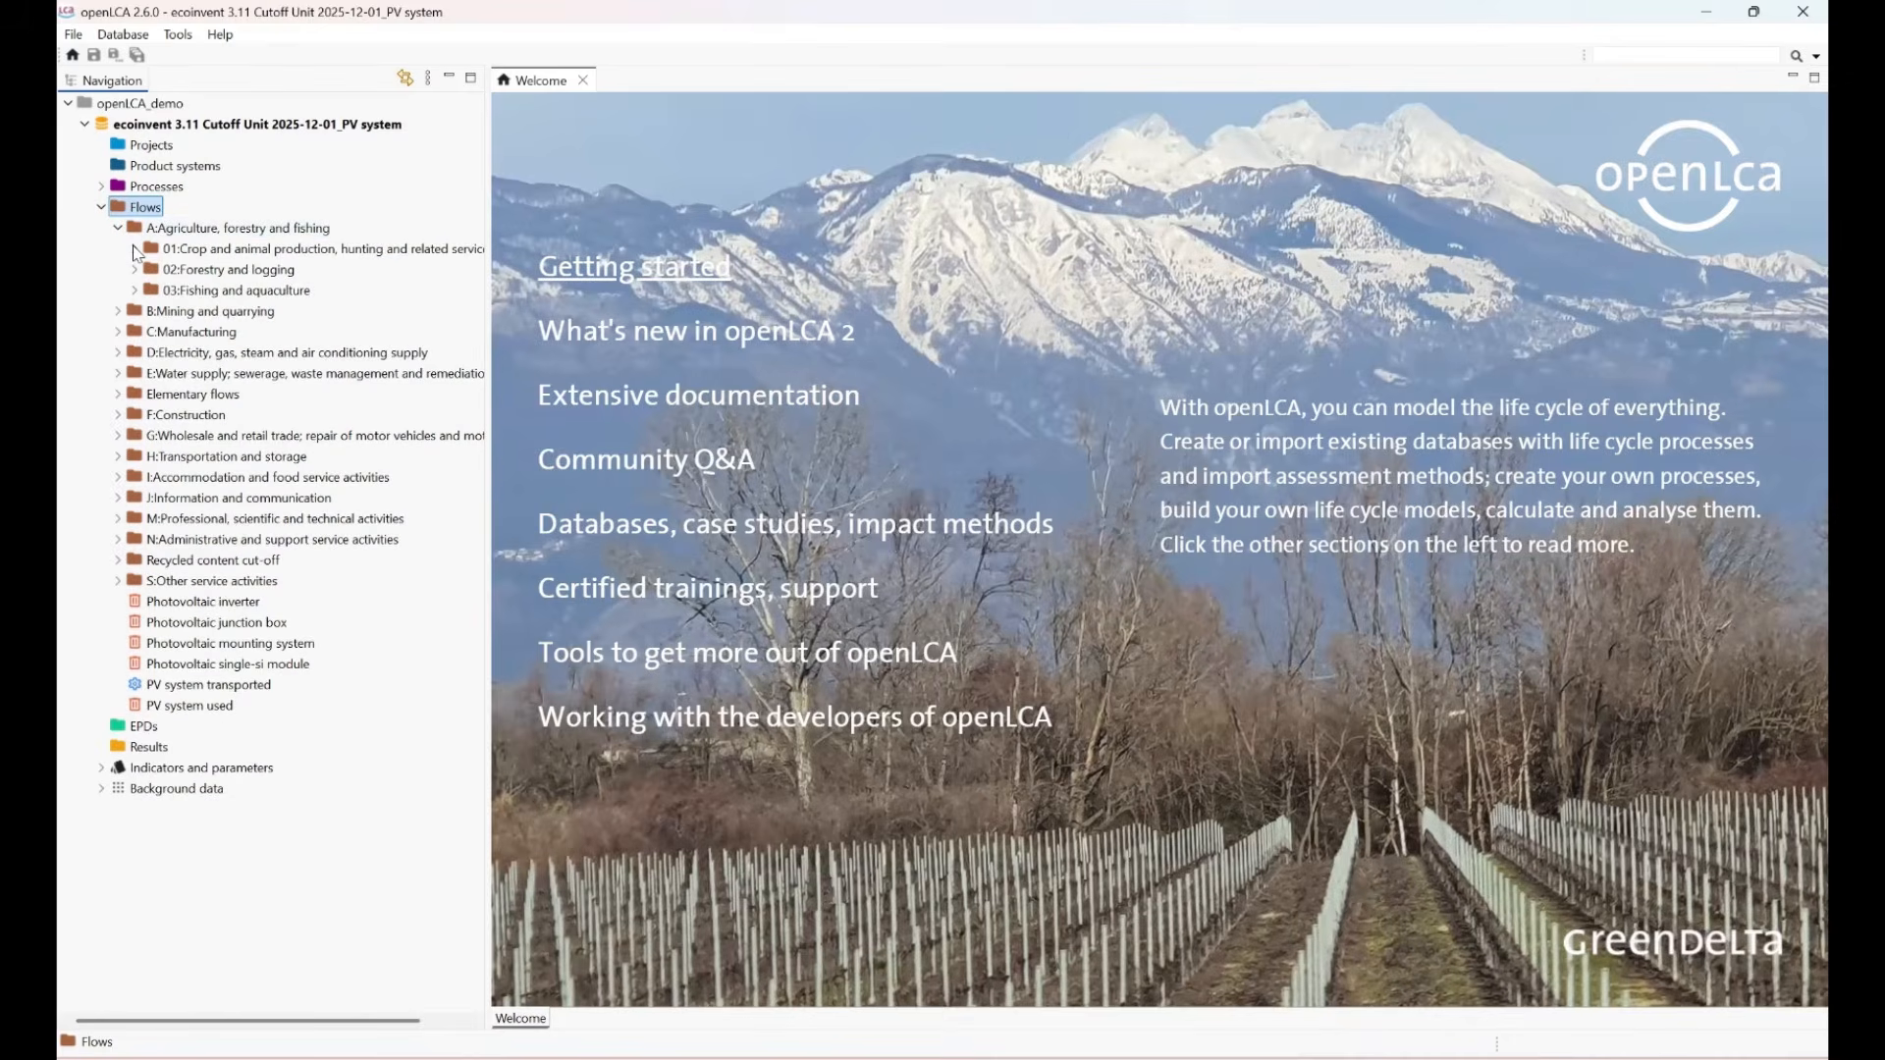
pyautogui.click(134, 250)
pyautogui.click(151, 270)
pyautogui.click(168, 291)
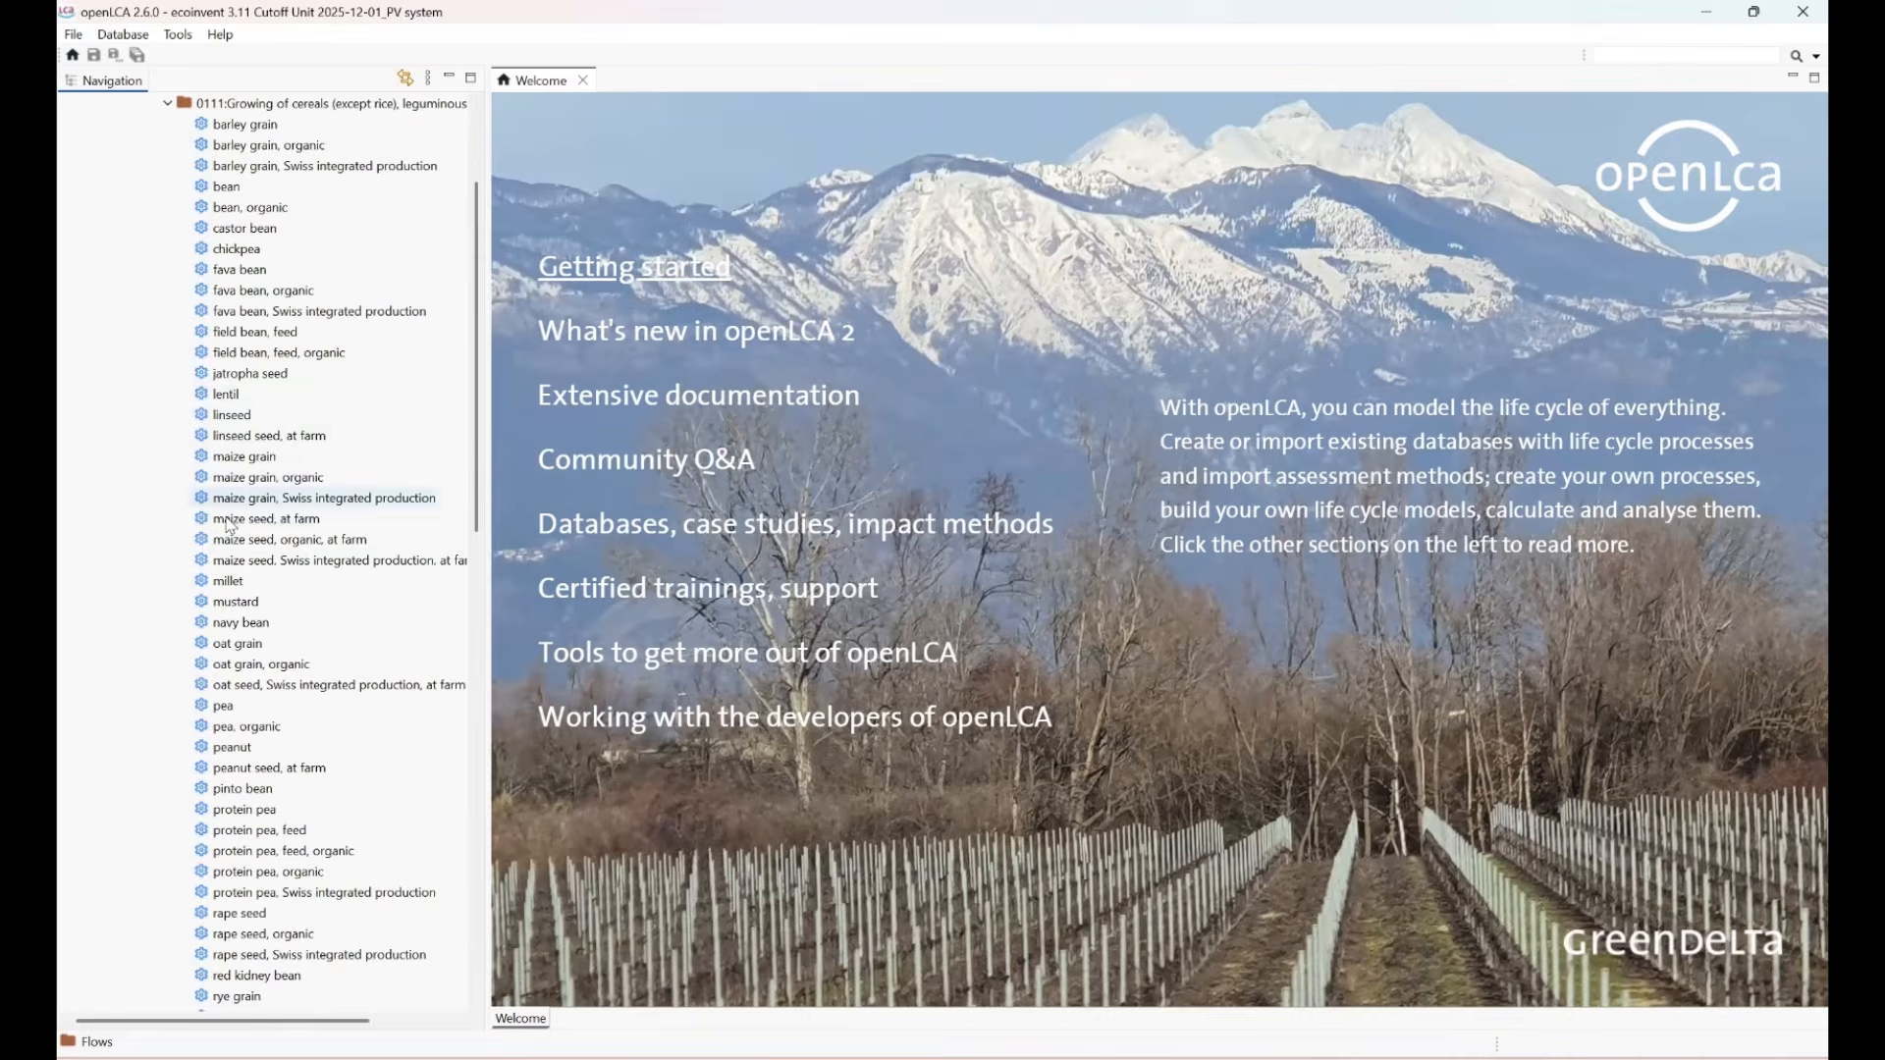
pyautogui.scroll(-6, 229, 528)
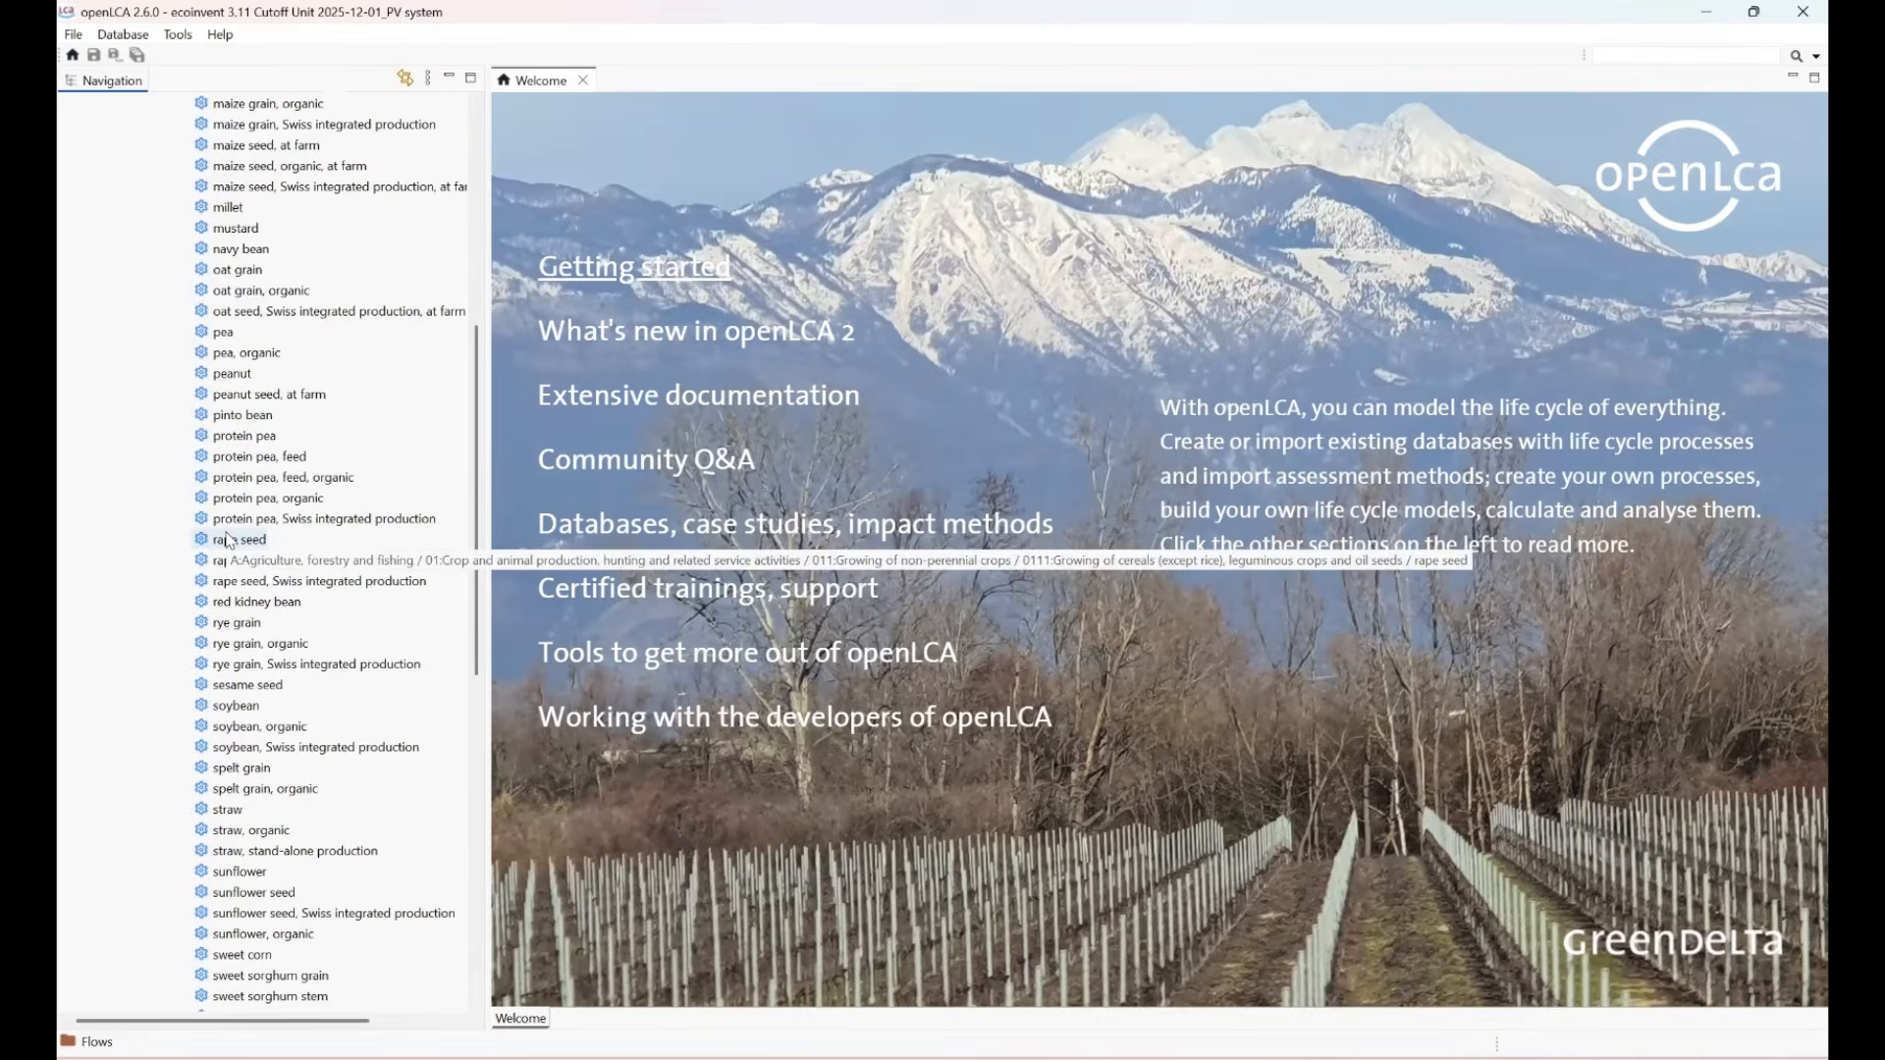
pyautogui.scroll(-4, 229, 539)
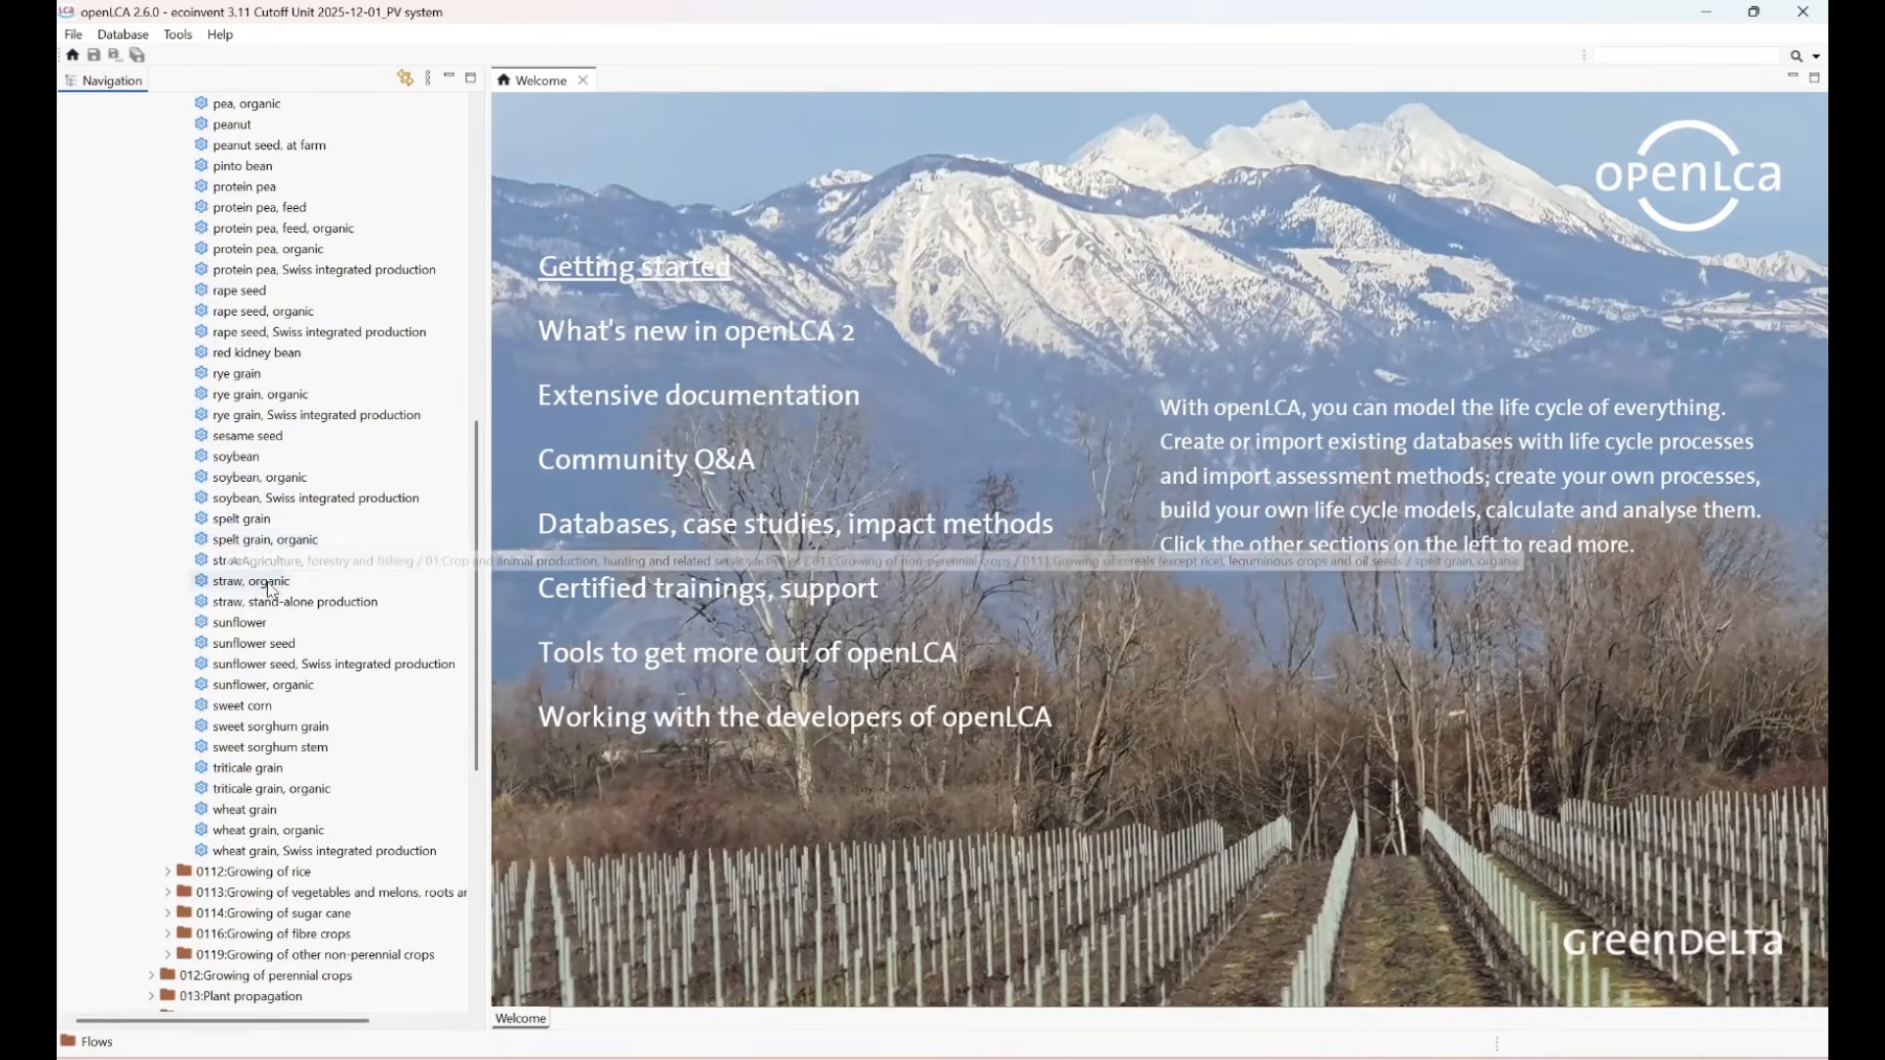
pyautogui.scroll(13, 292, 697)
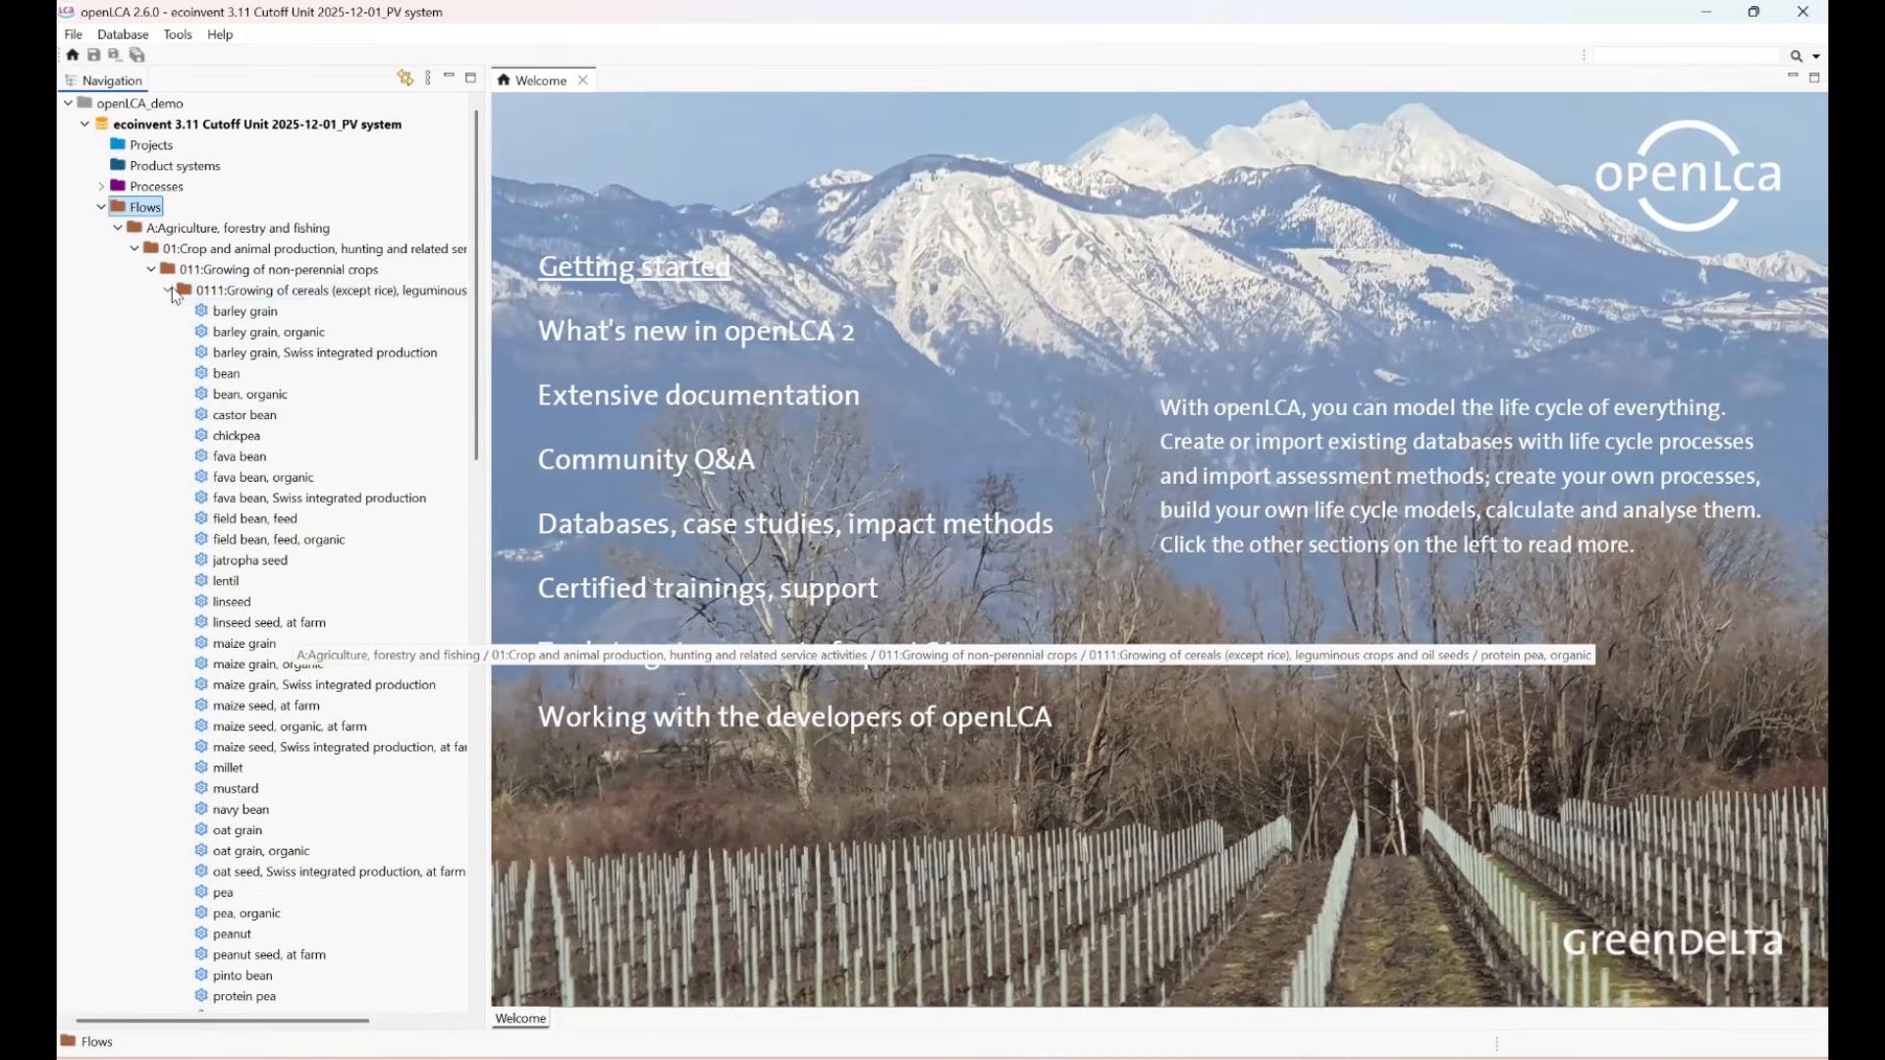
pyautogui.click(168, 290)
pyautogui.click(151, 269)
pyautogui.click(135, 249)
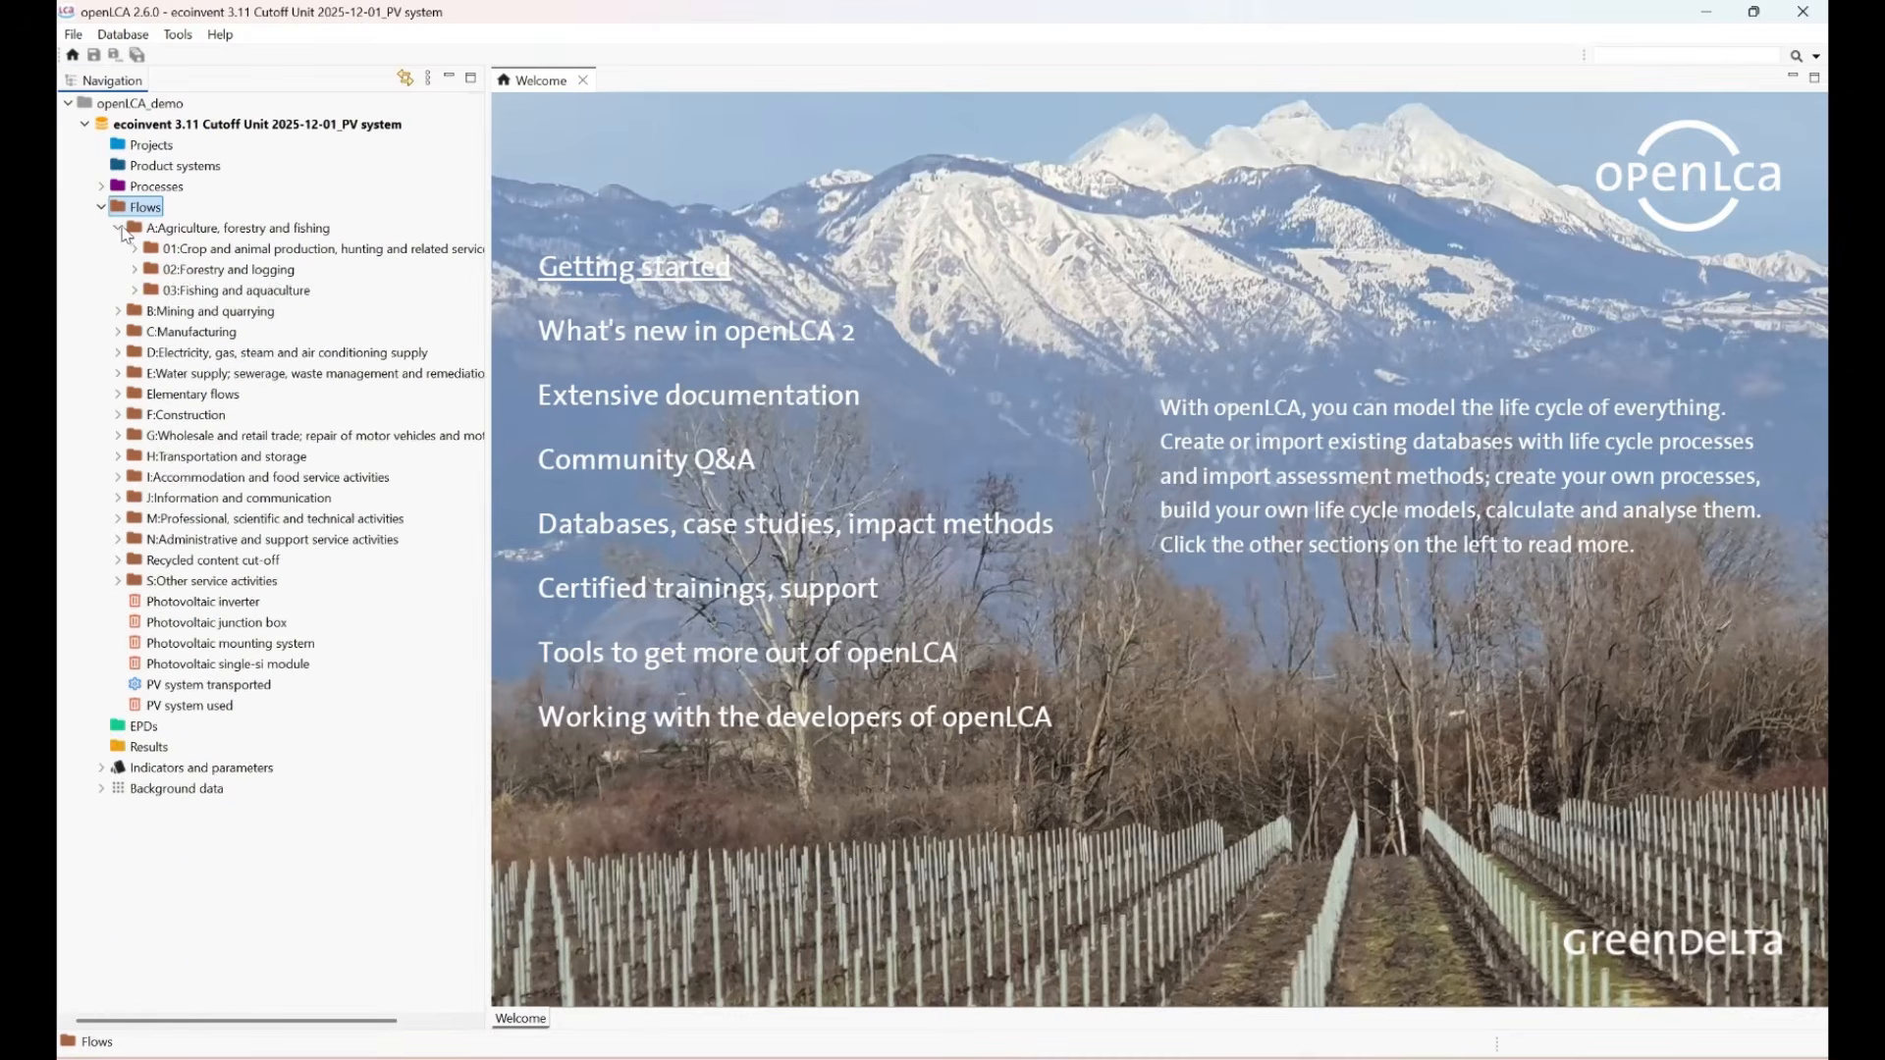
pyautogui.click(117, 228)
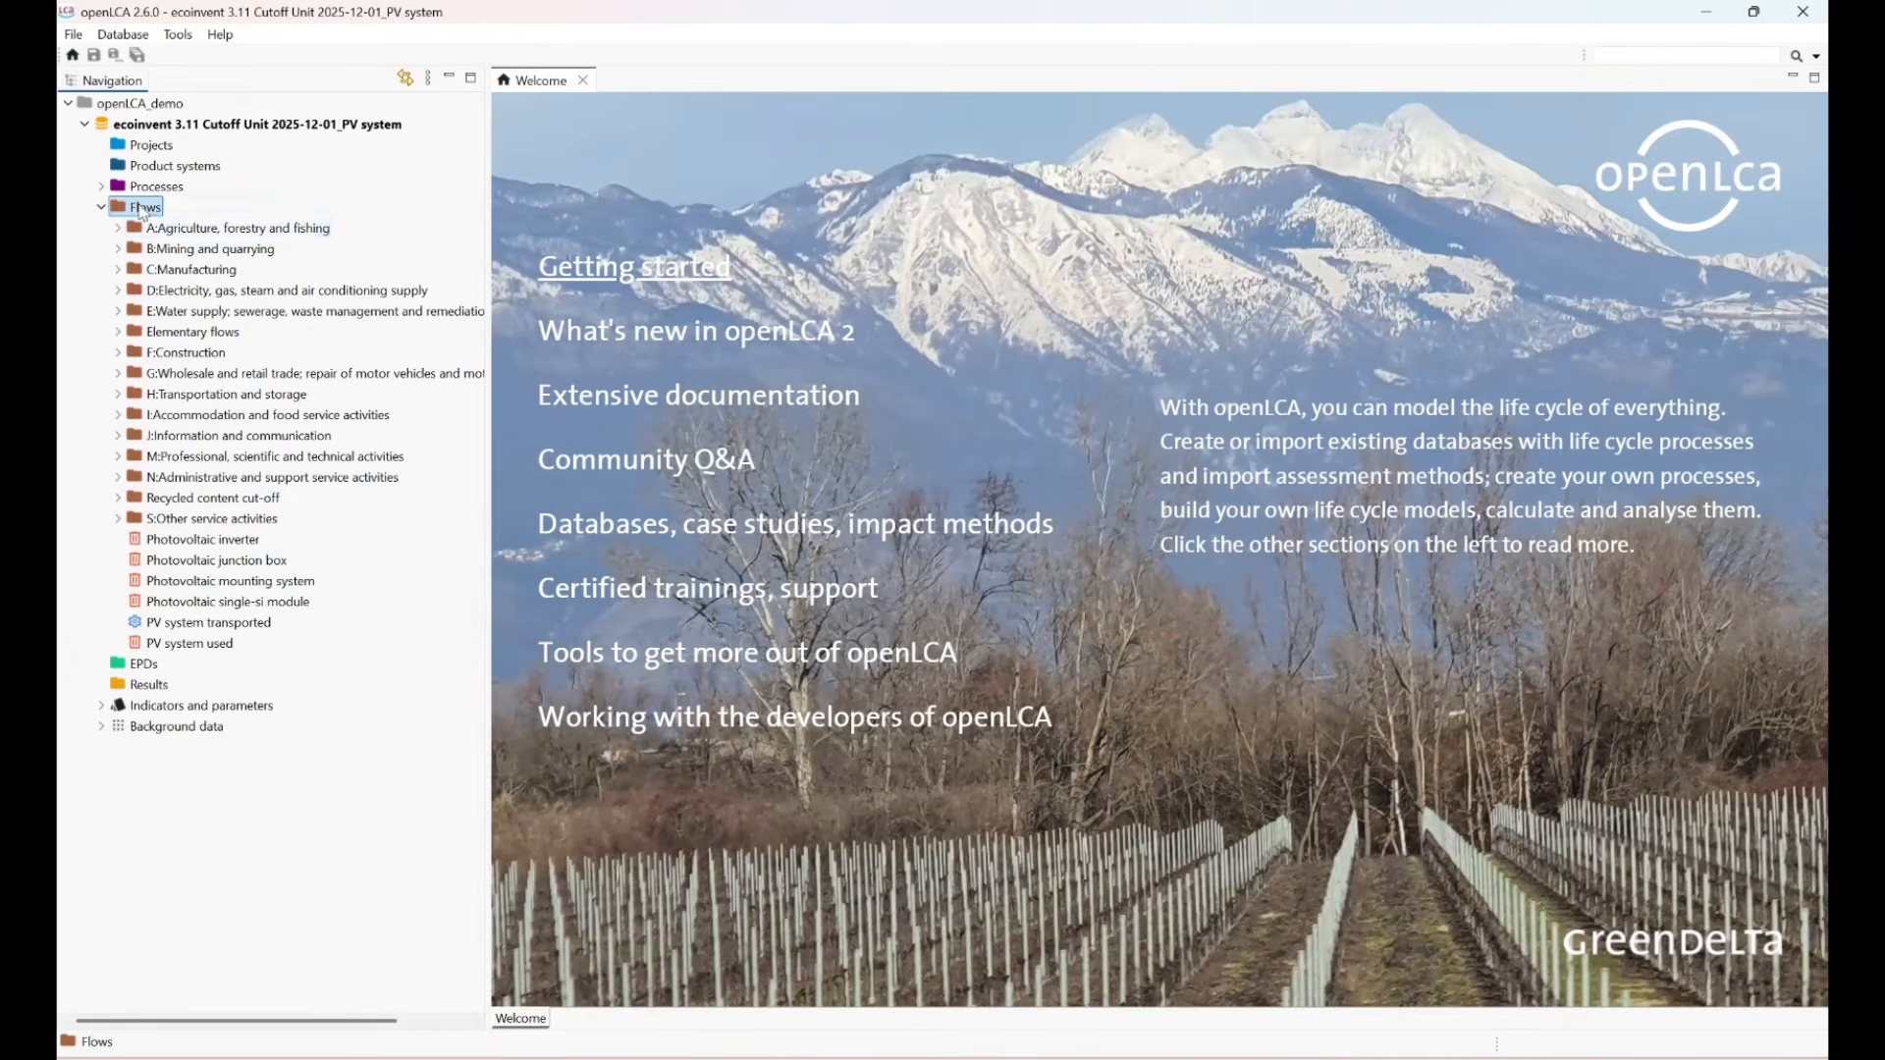
# Start a new flow named PV system components with the description "This flow represent PV system components".
pyautogui.rightClick(141, 208)
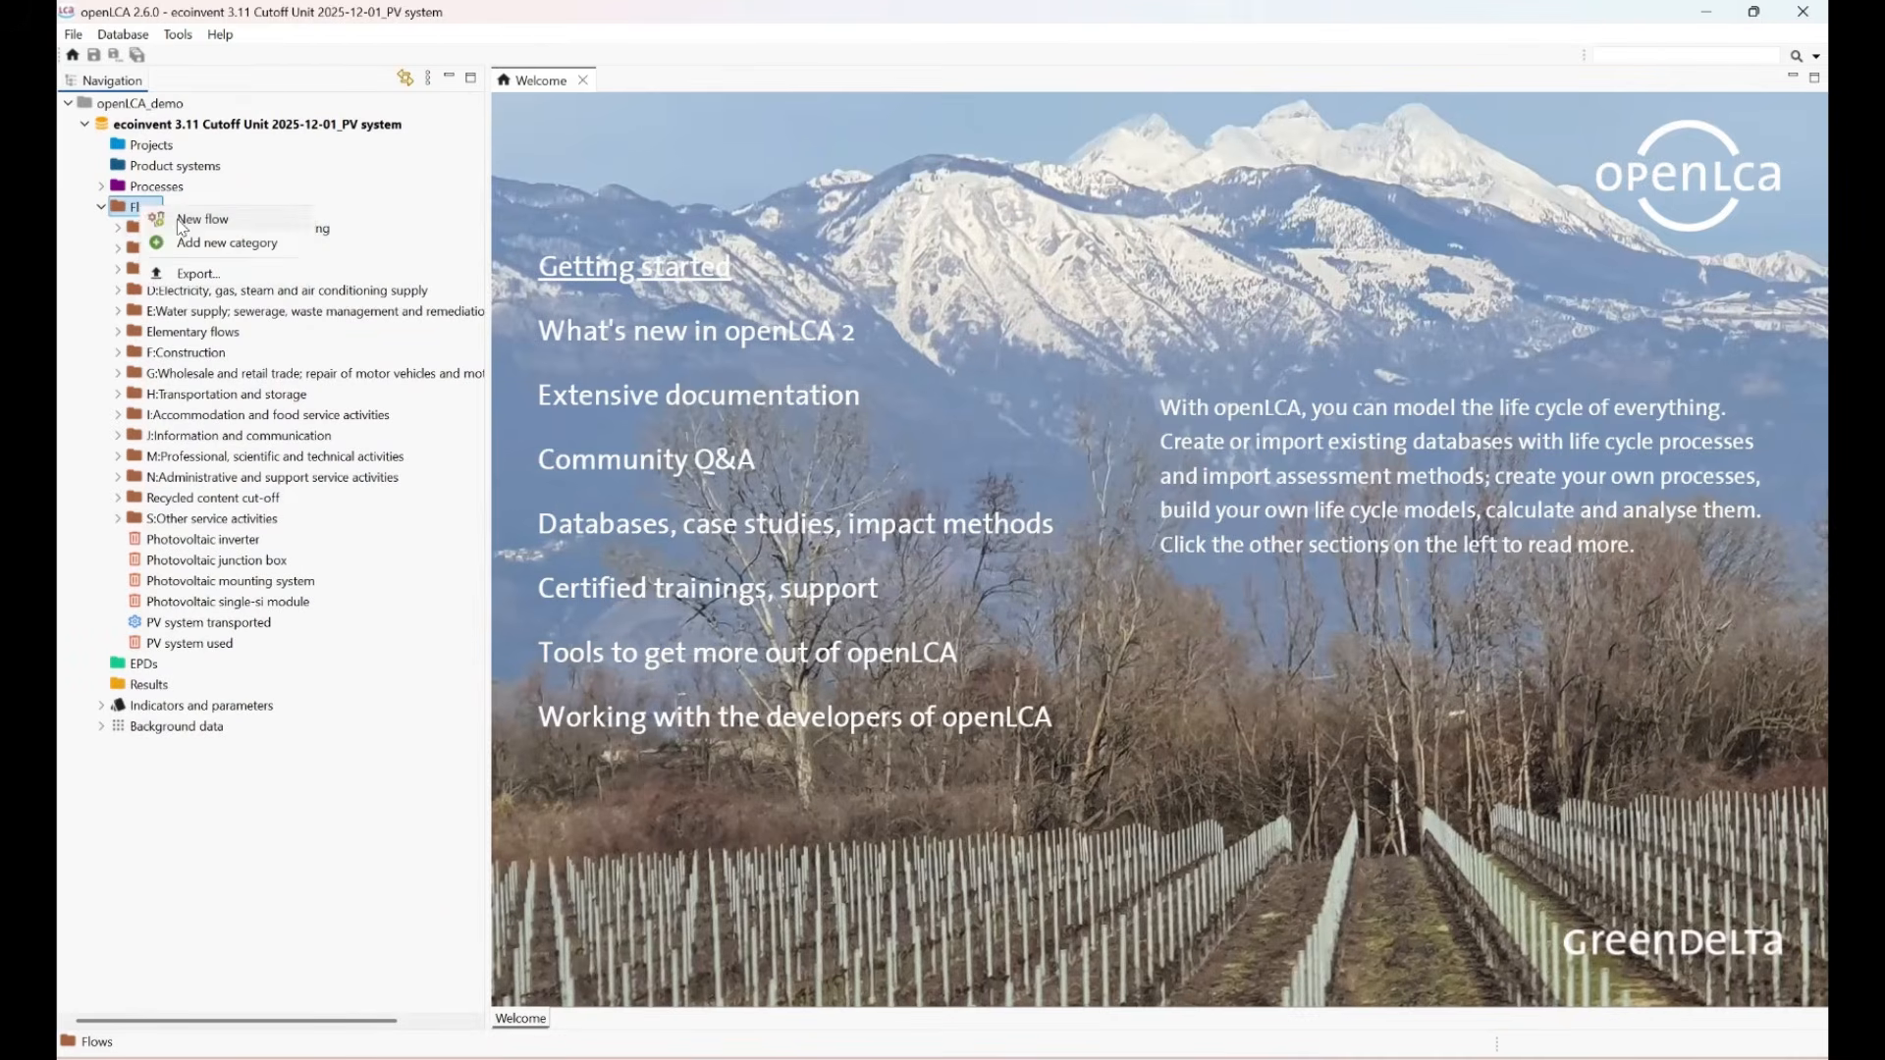
pyautogui.click(191, 220)
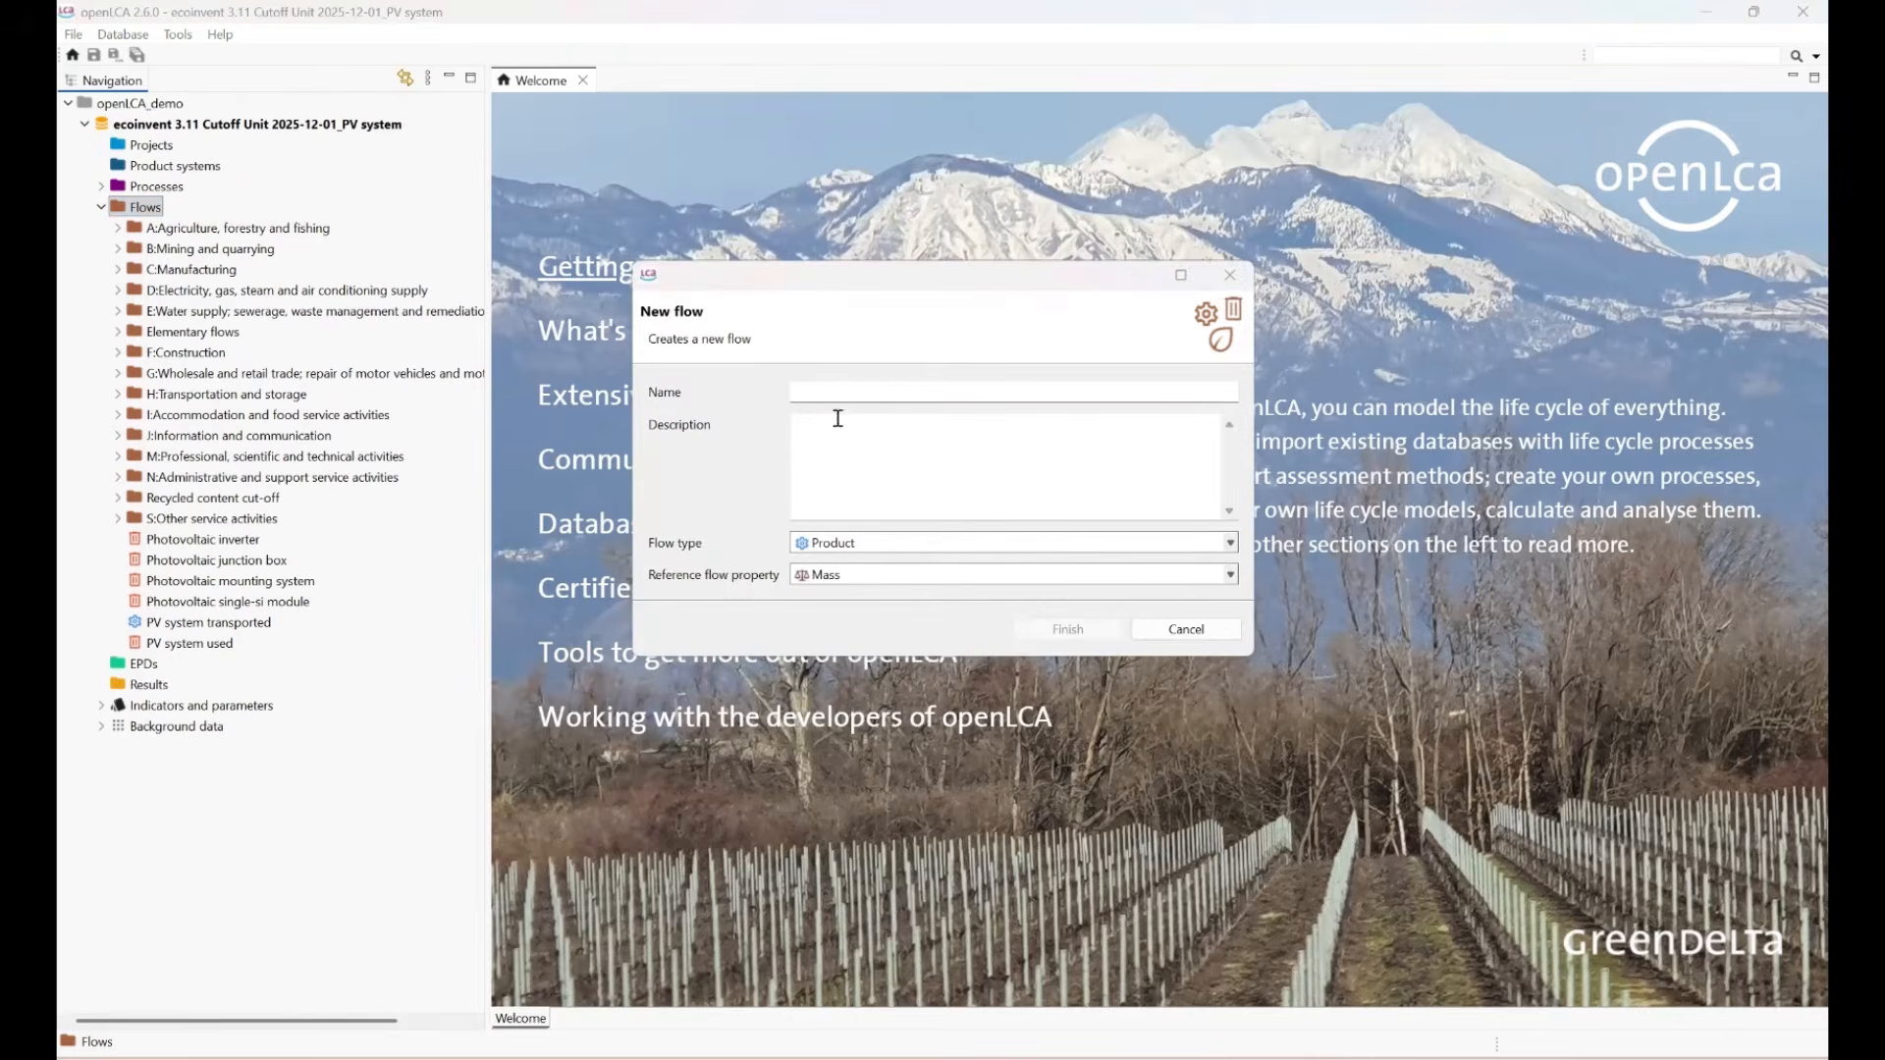
pyautogui.click(815, 389)
pyautogui.write('PV system components')
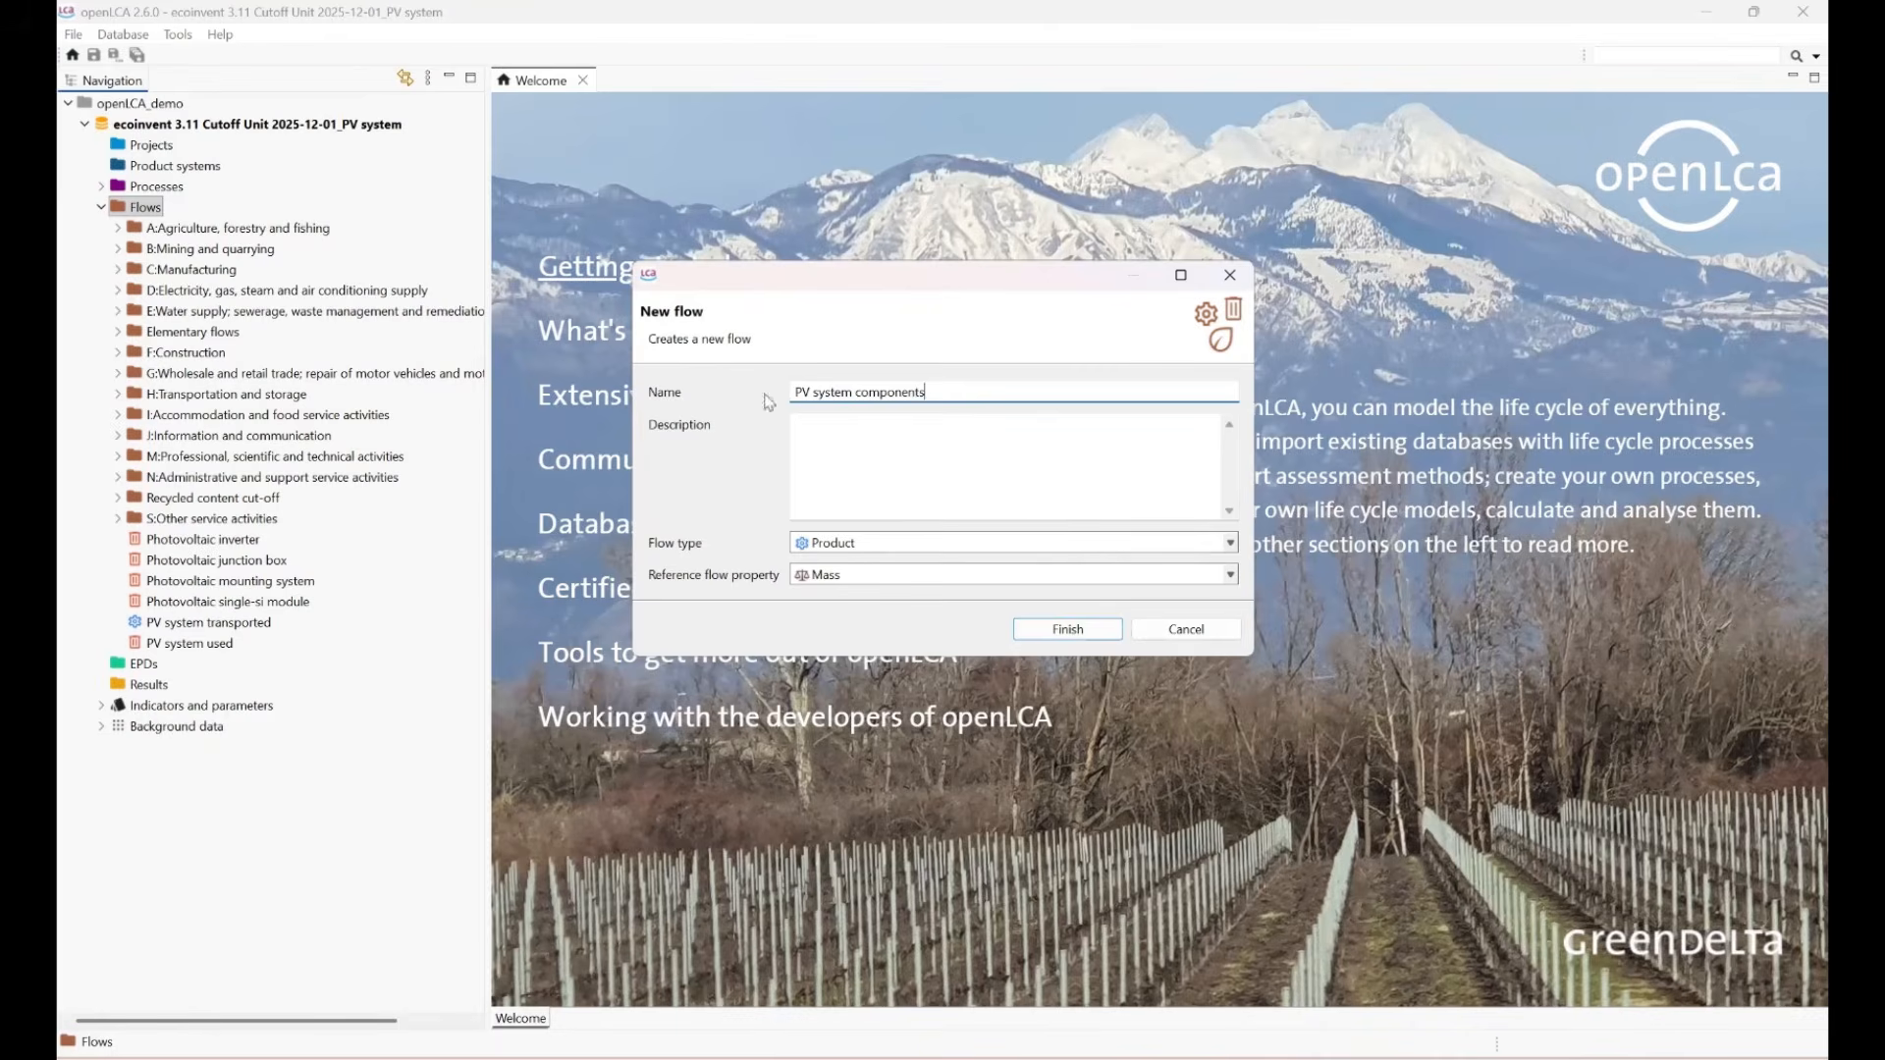
pyautogui.click(831, 425)
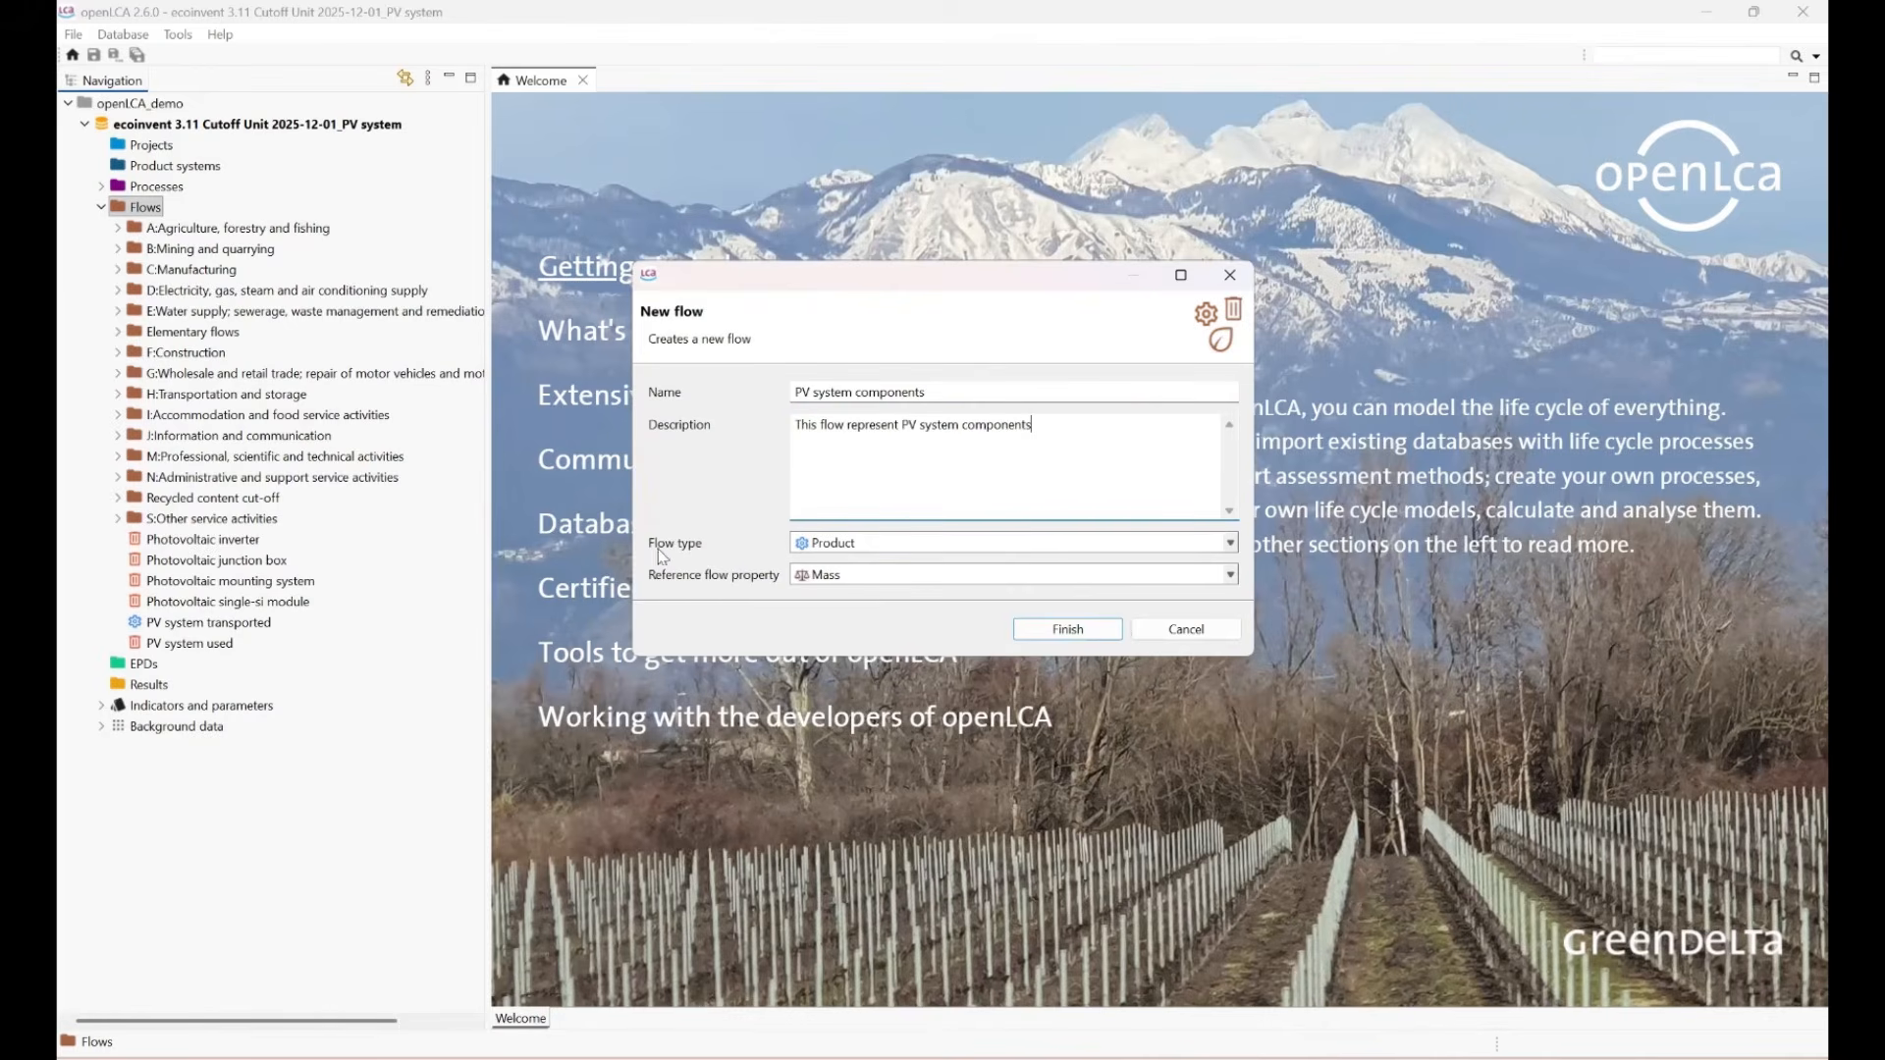
# Set the flow type to Product and the reference flow property to Number, and create the flow.
pyautogui.click(843, 547)
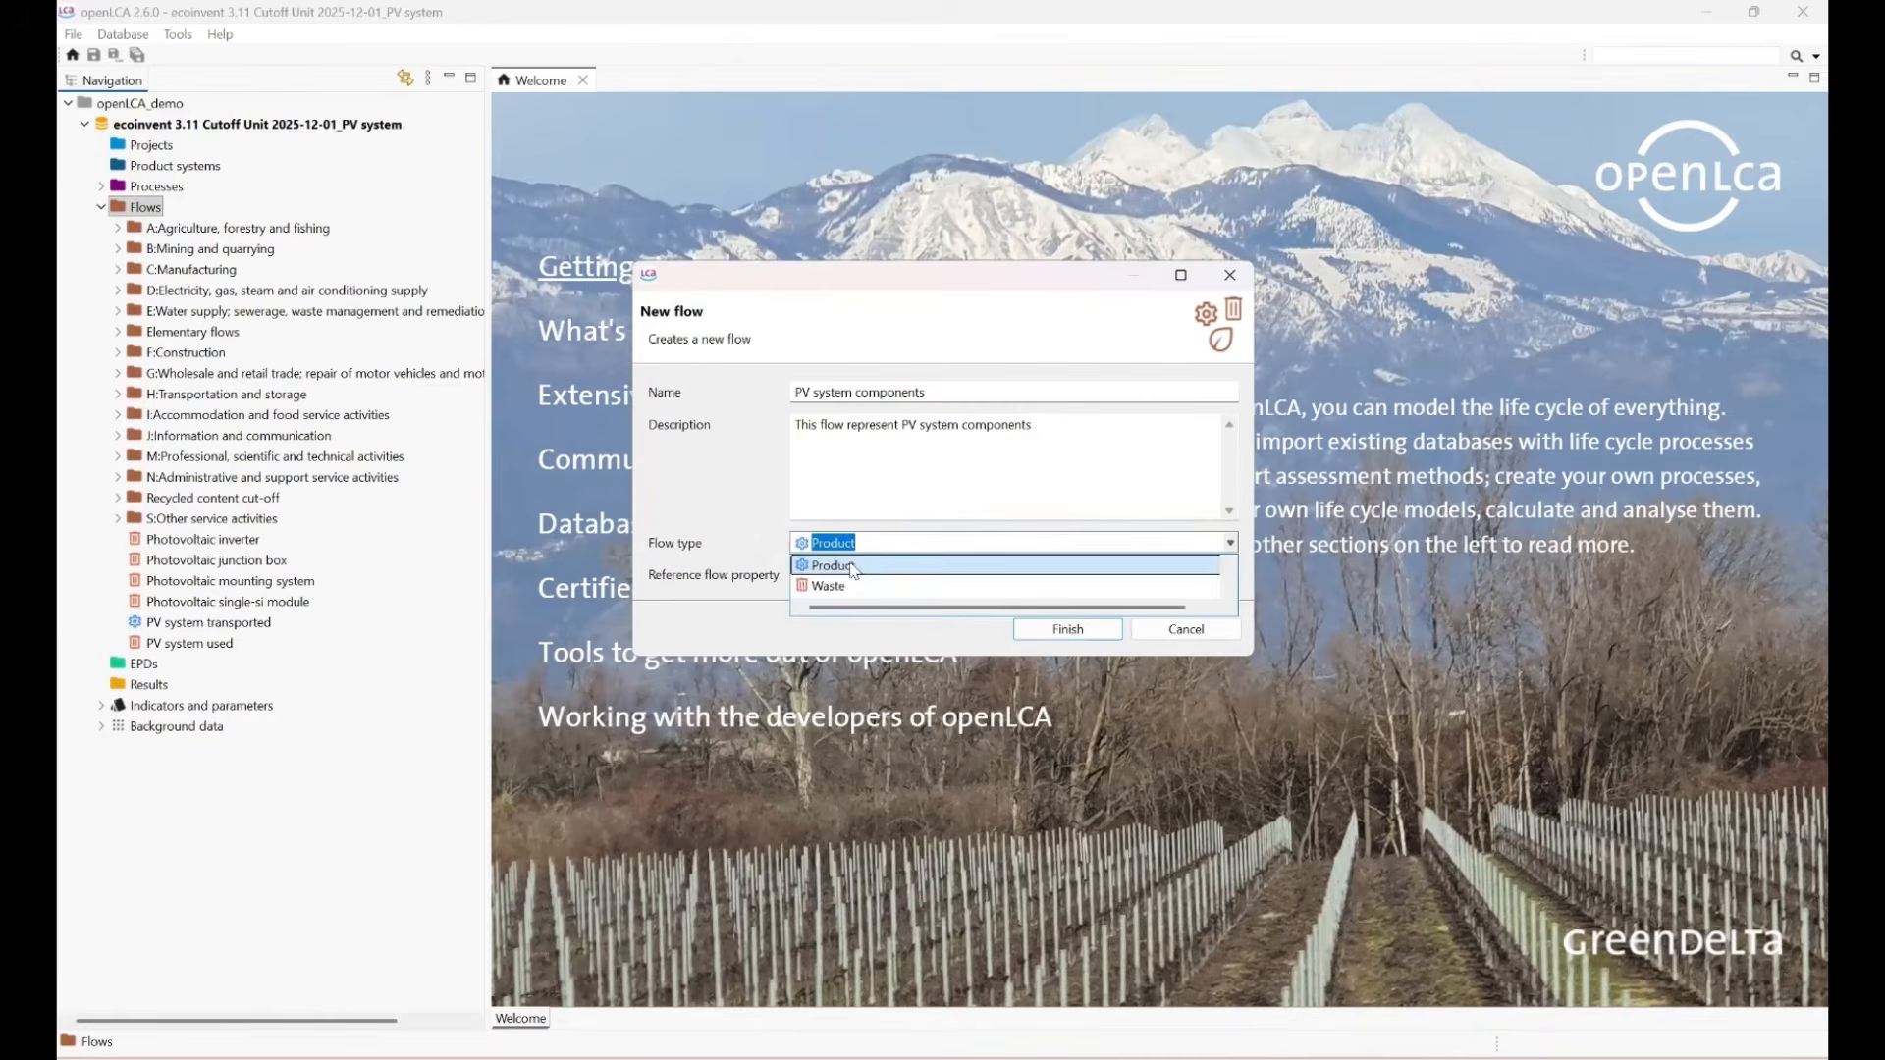
pyautogui.scroll(1, 913, 575)
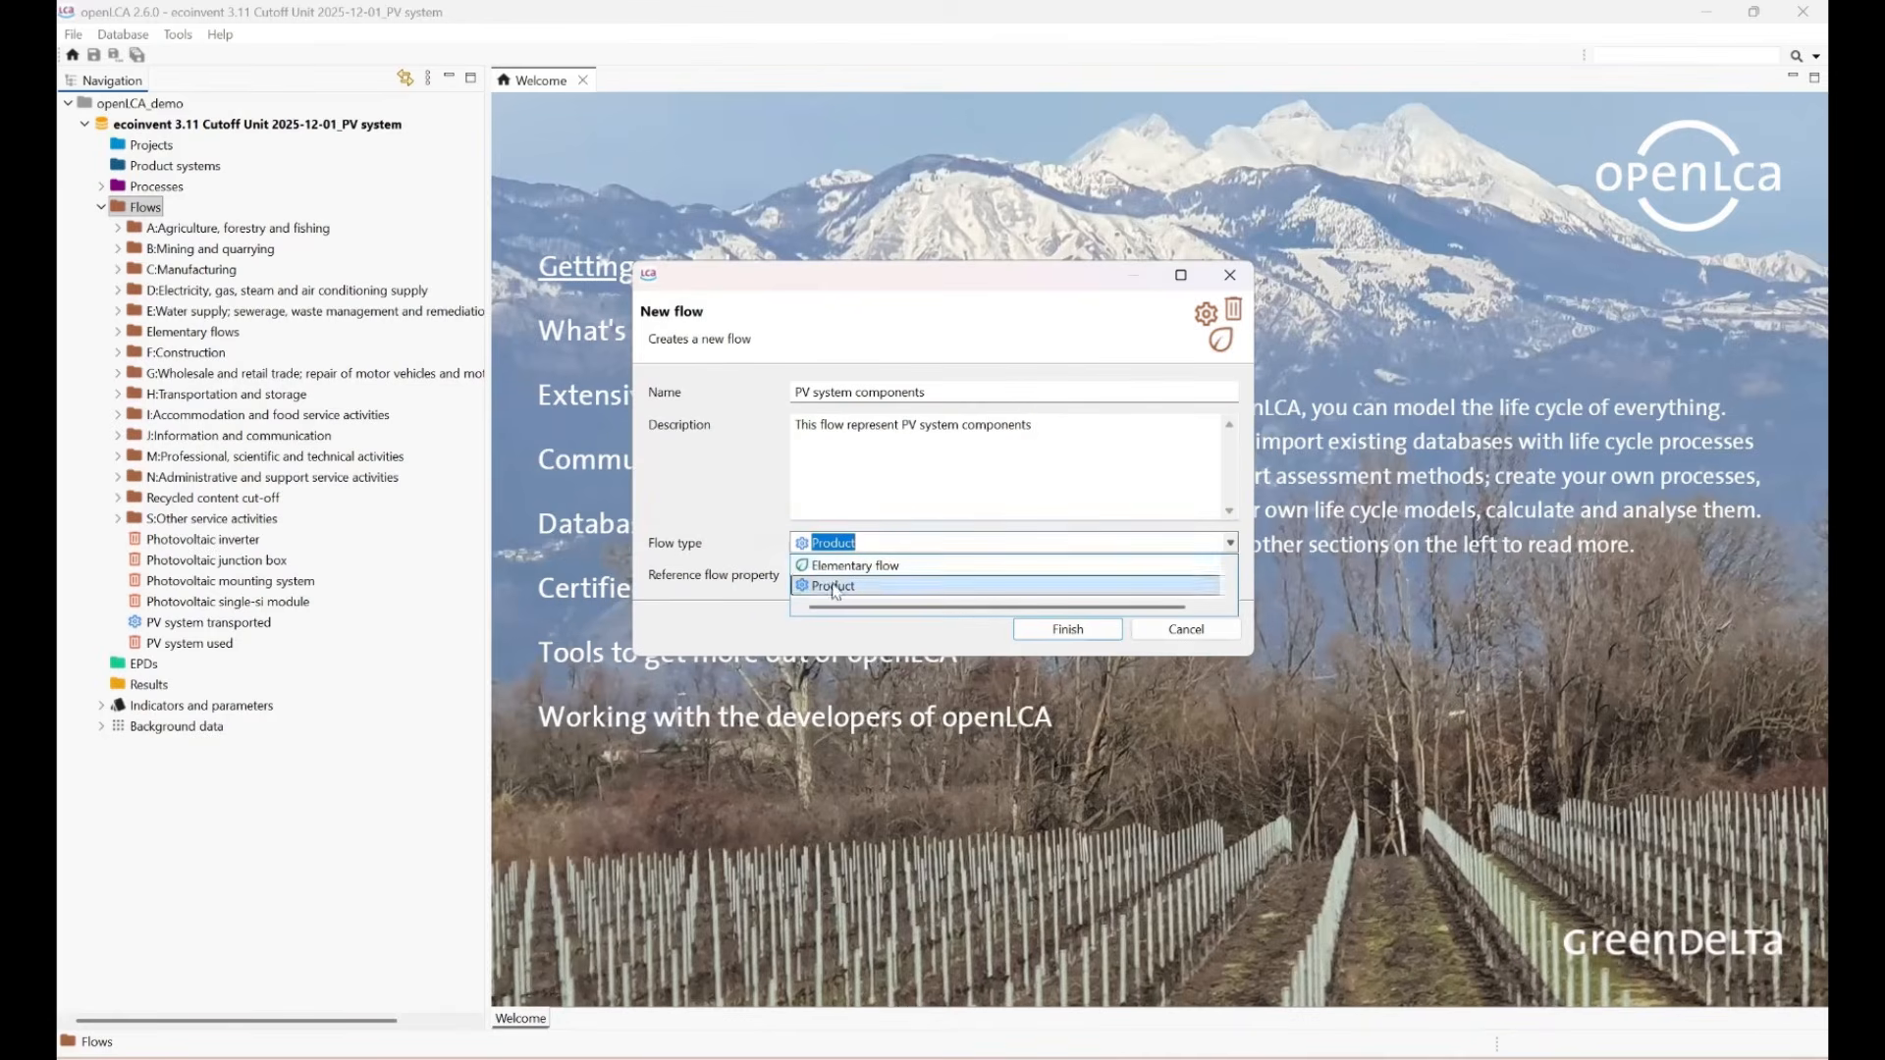
pyautogui.scroll(-1, 883, 592)
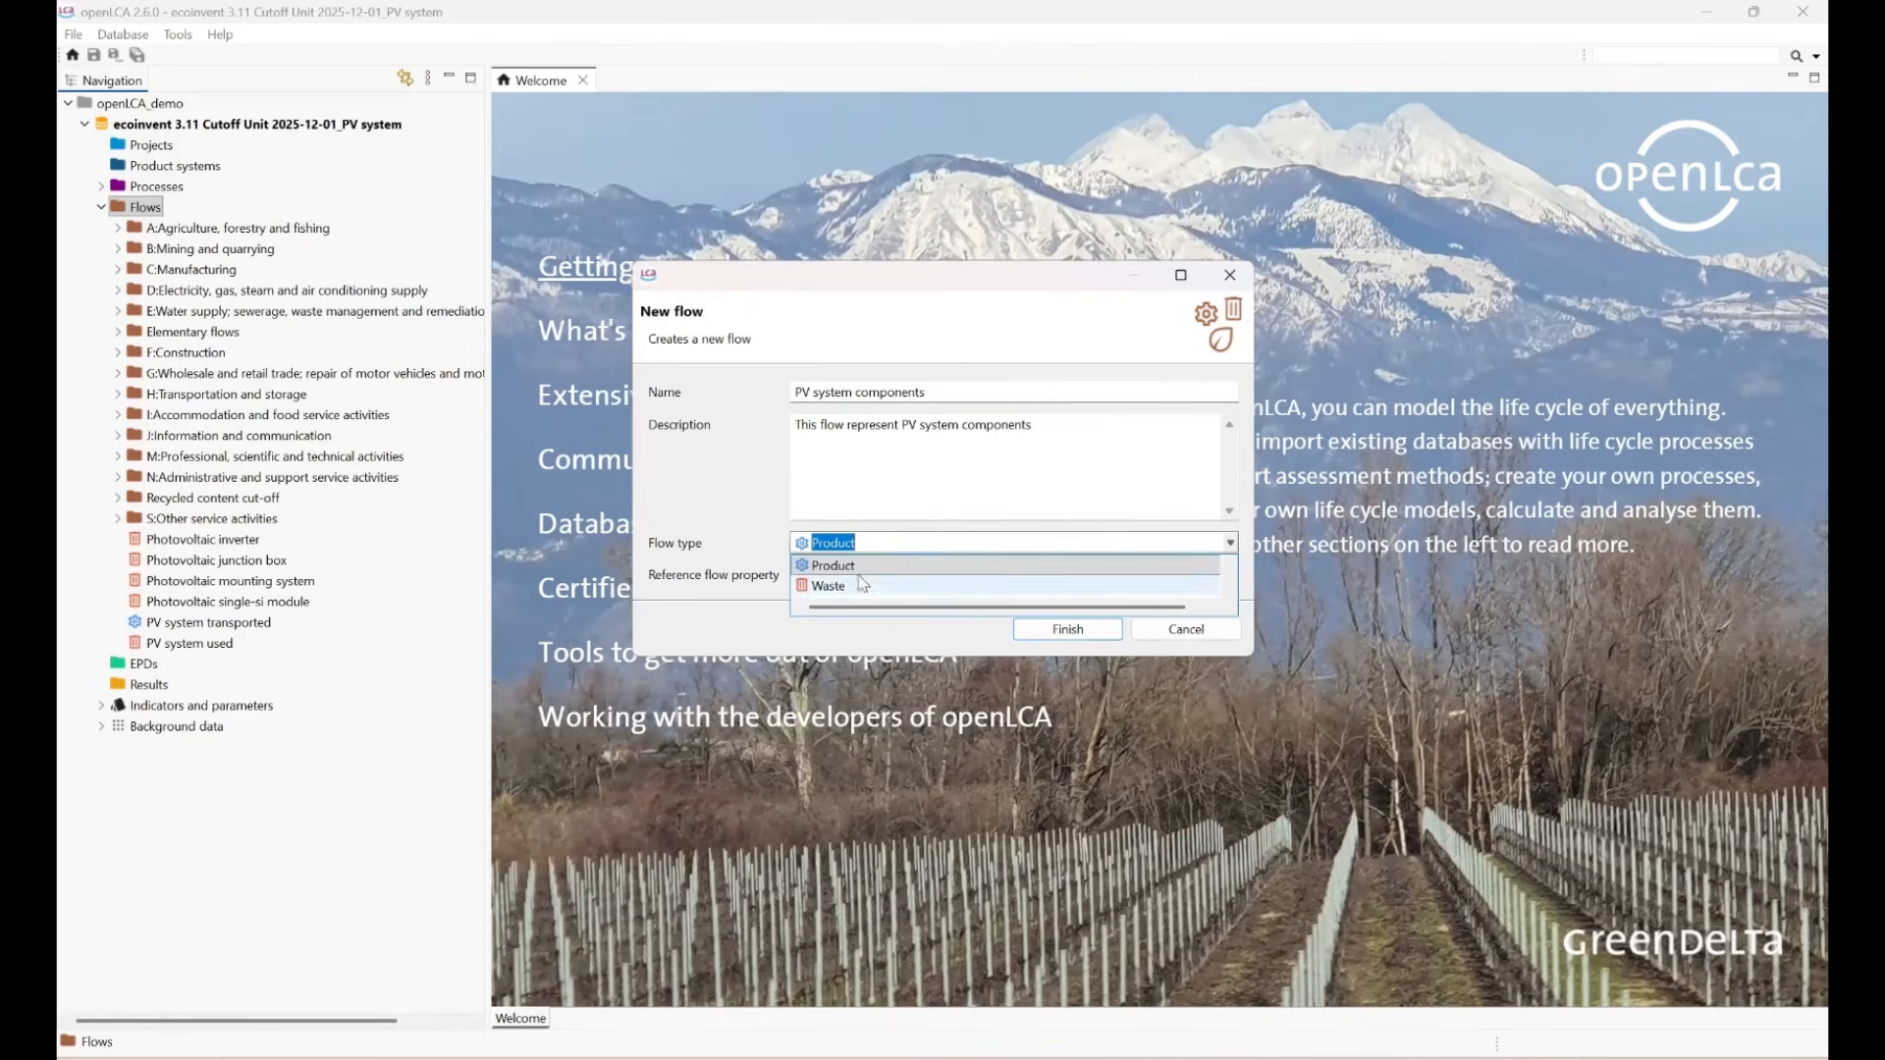
pyautogui.click(856, 566)
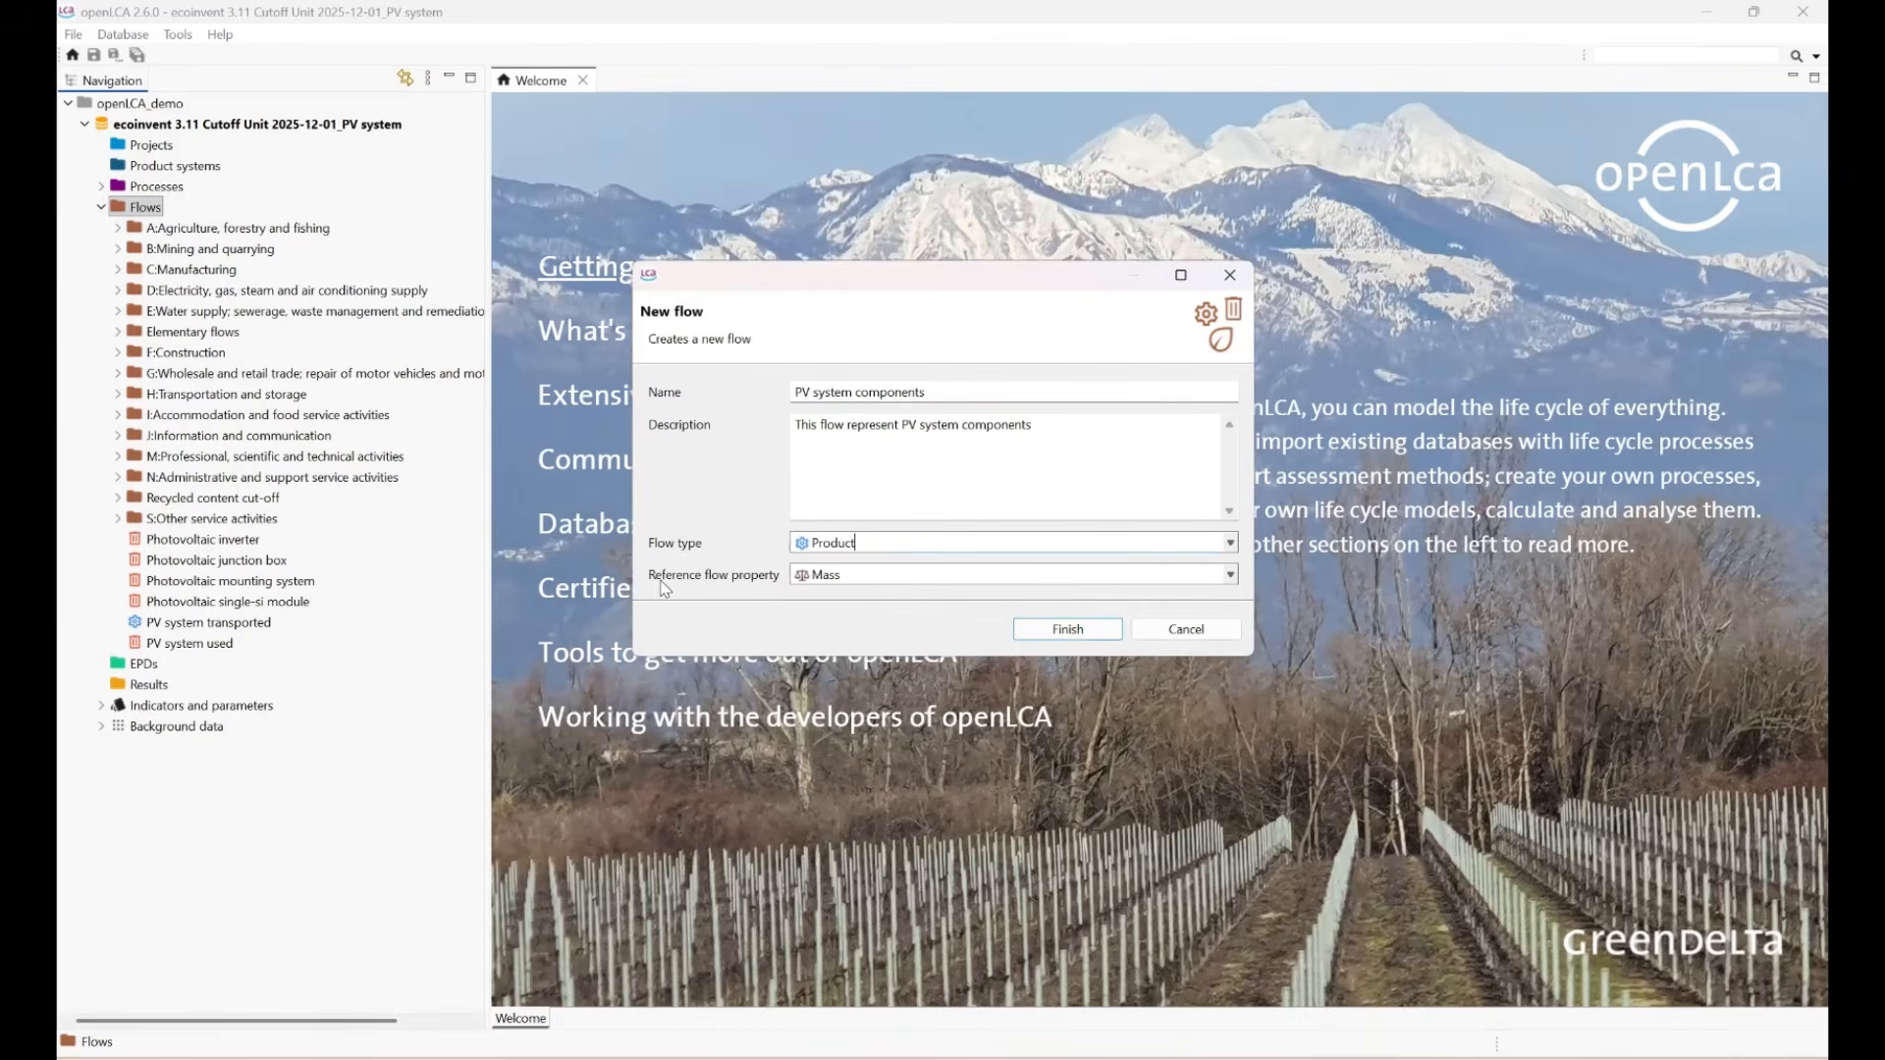
pyautogui.click(834, 577)
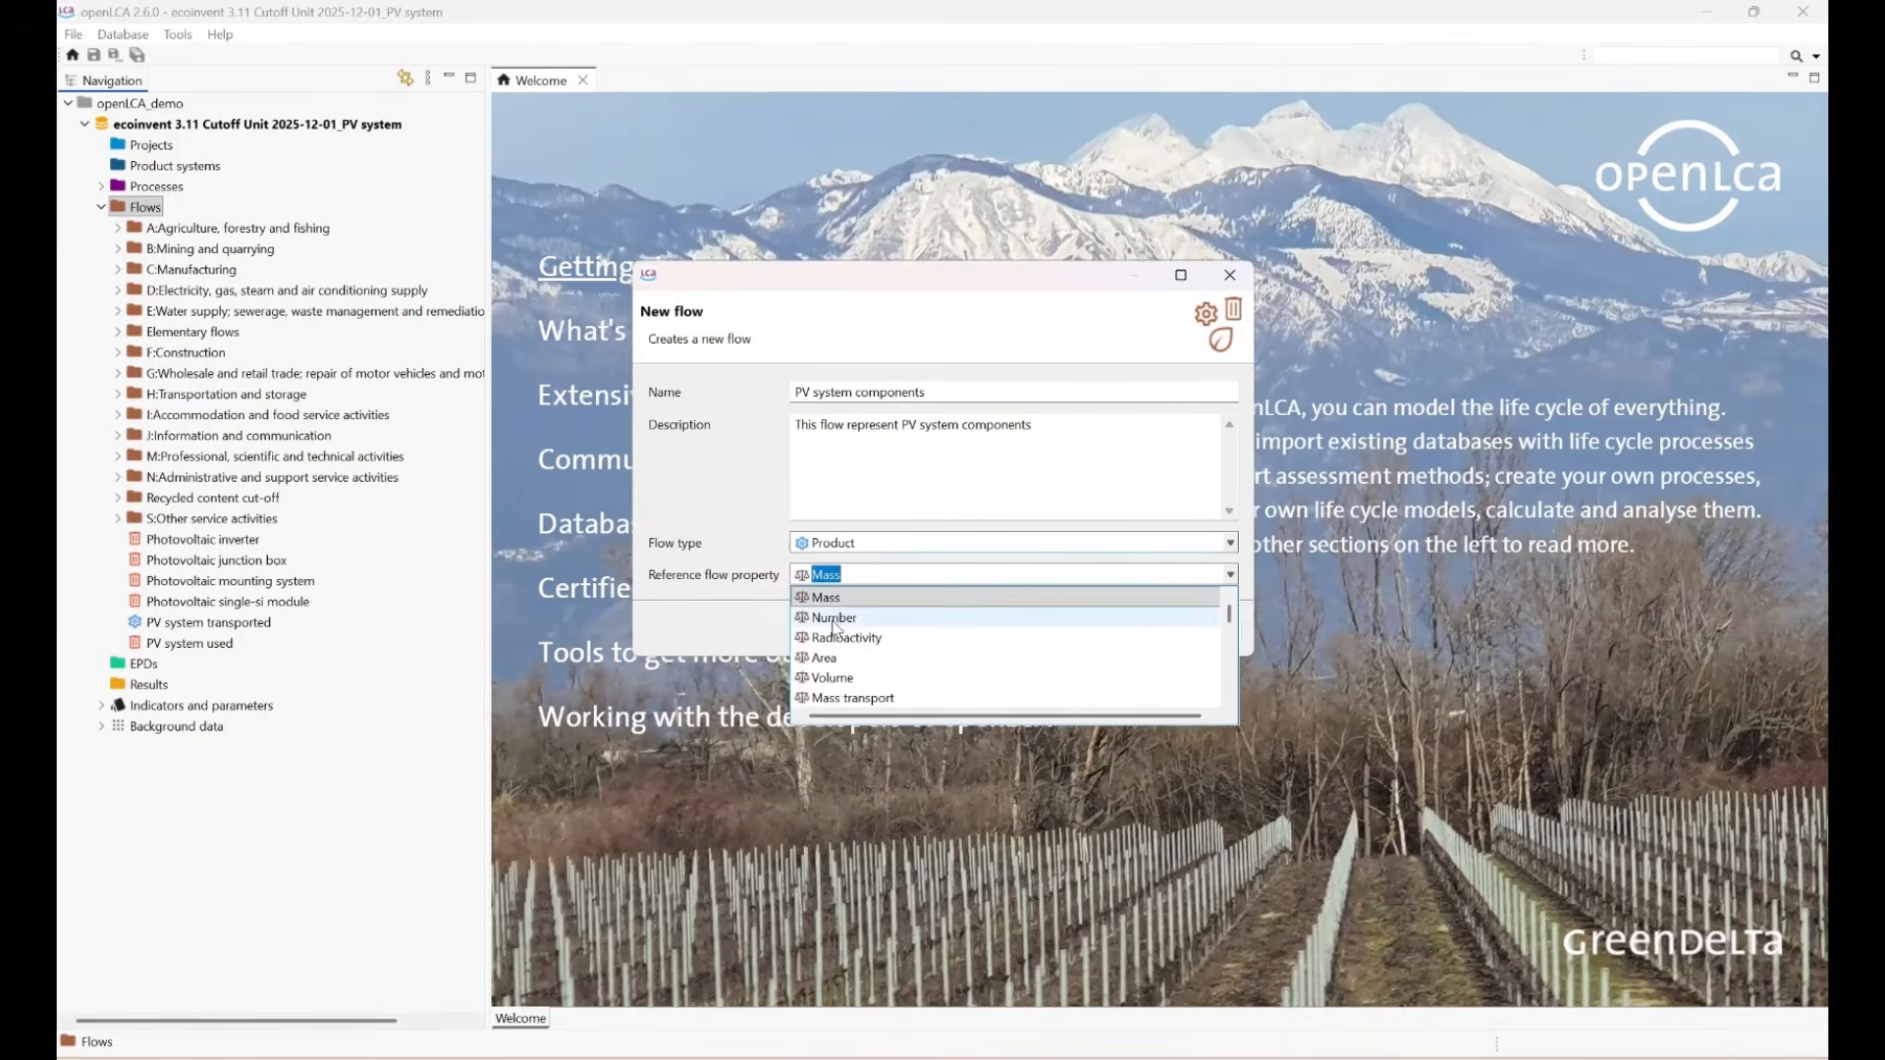
pyautogui.click(837, 619)
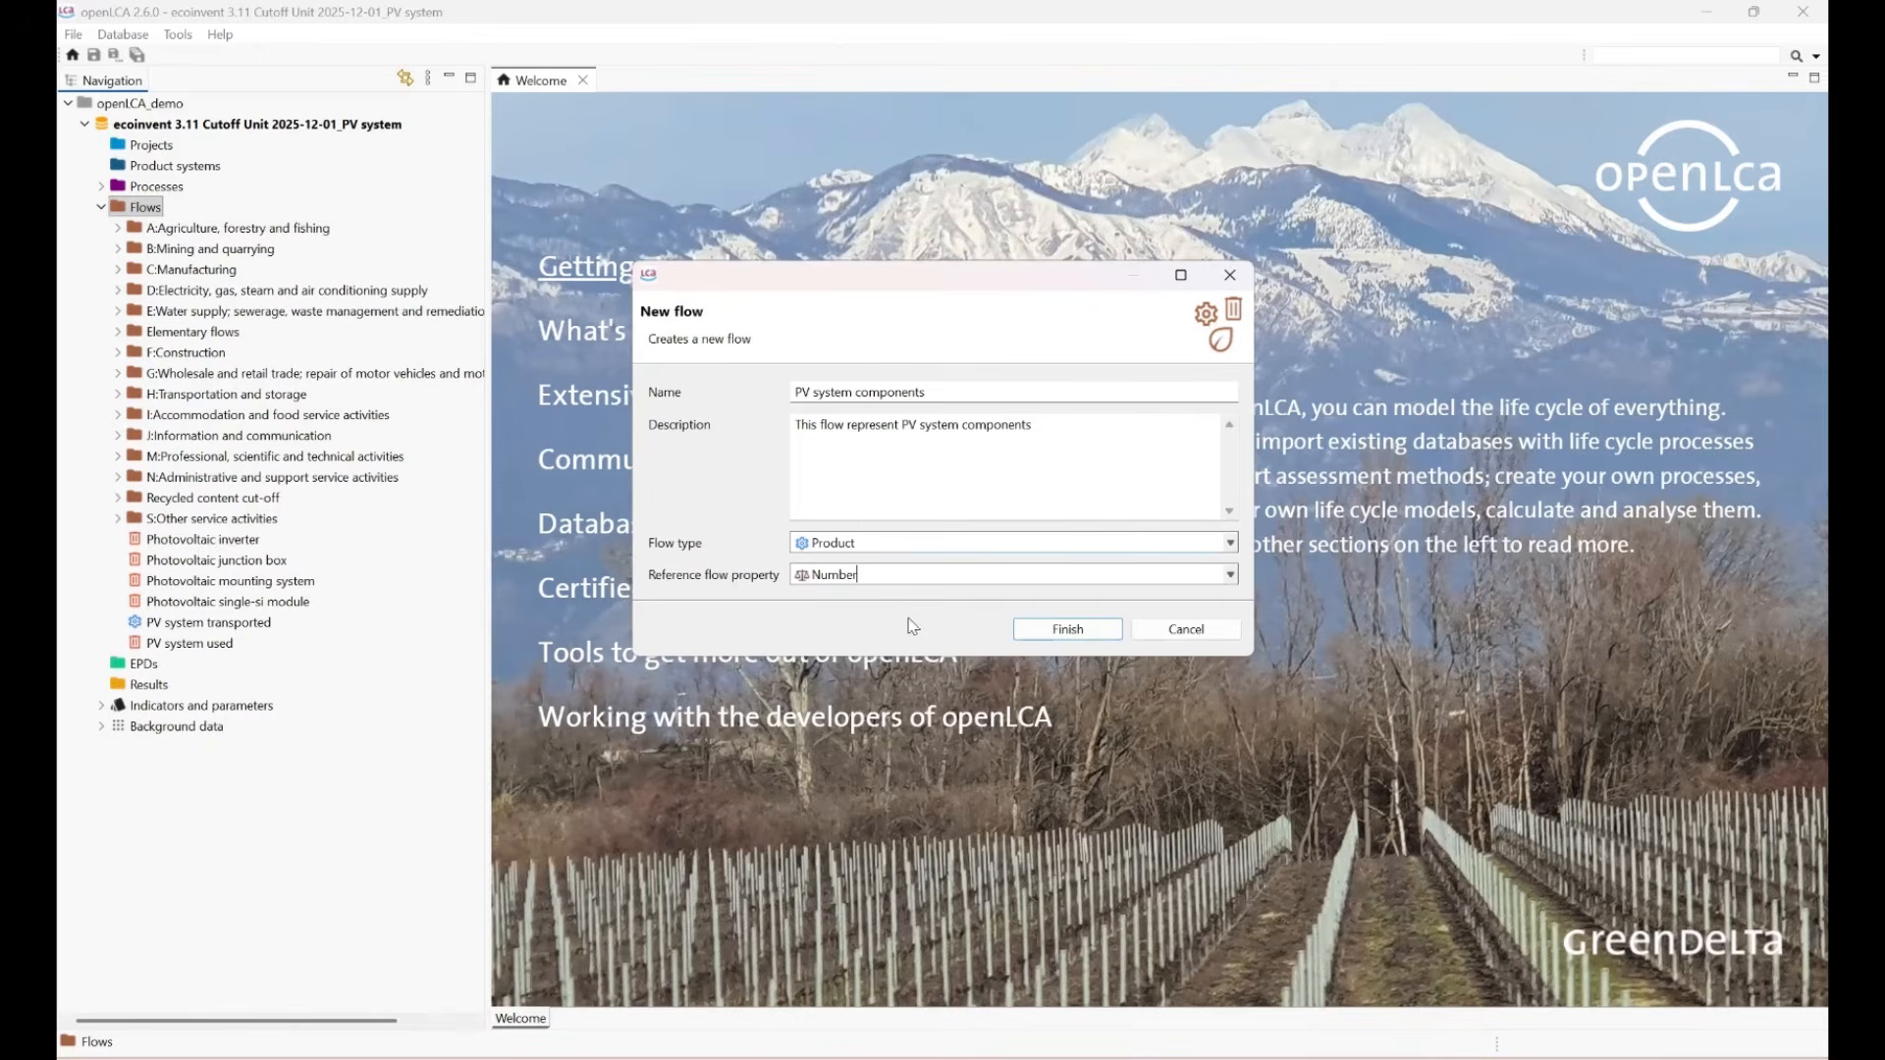
pyautogui.click(1068, 629)
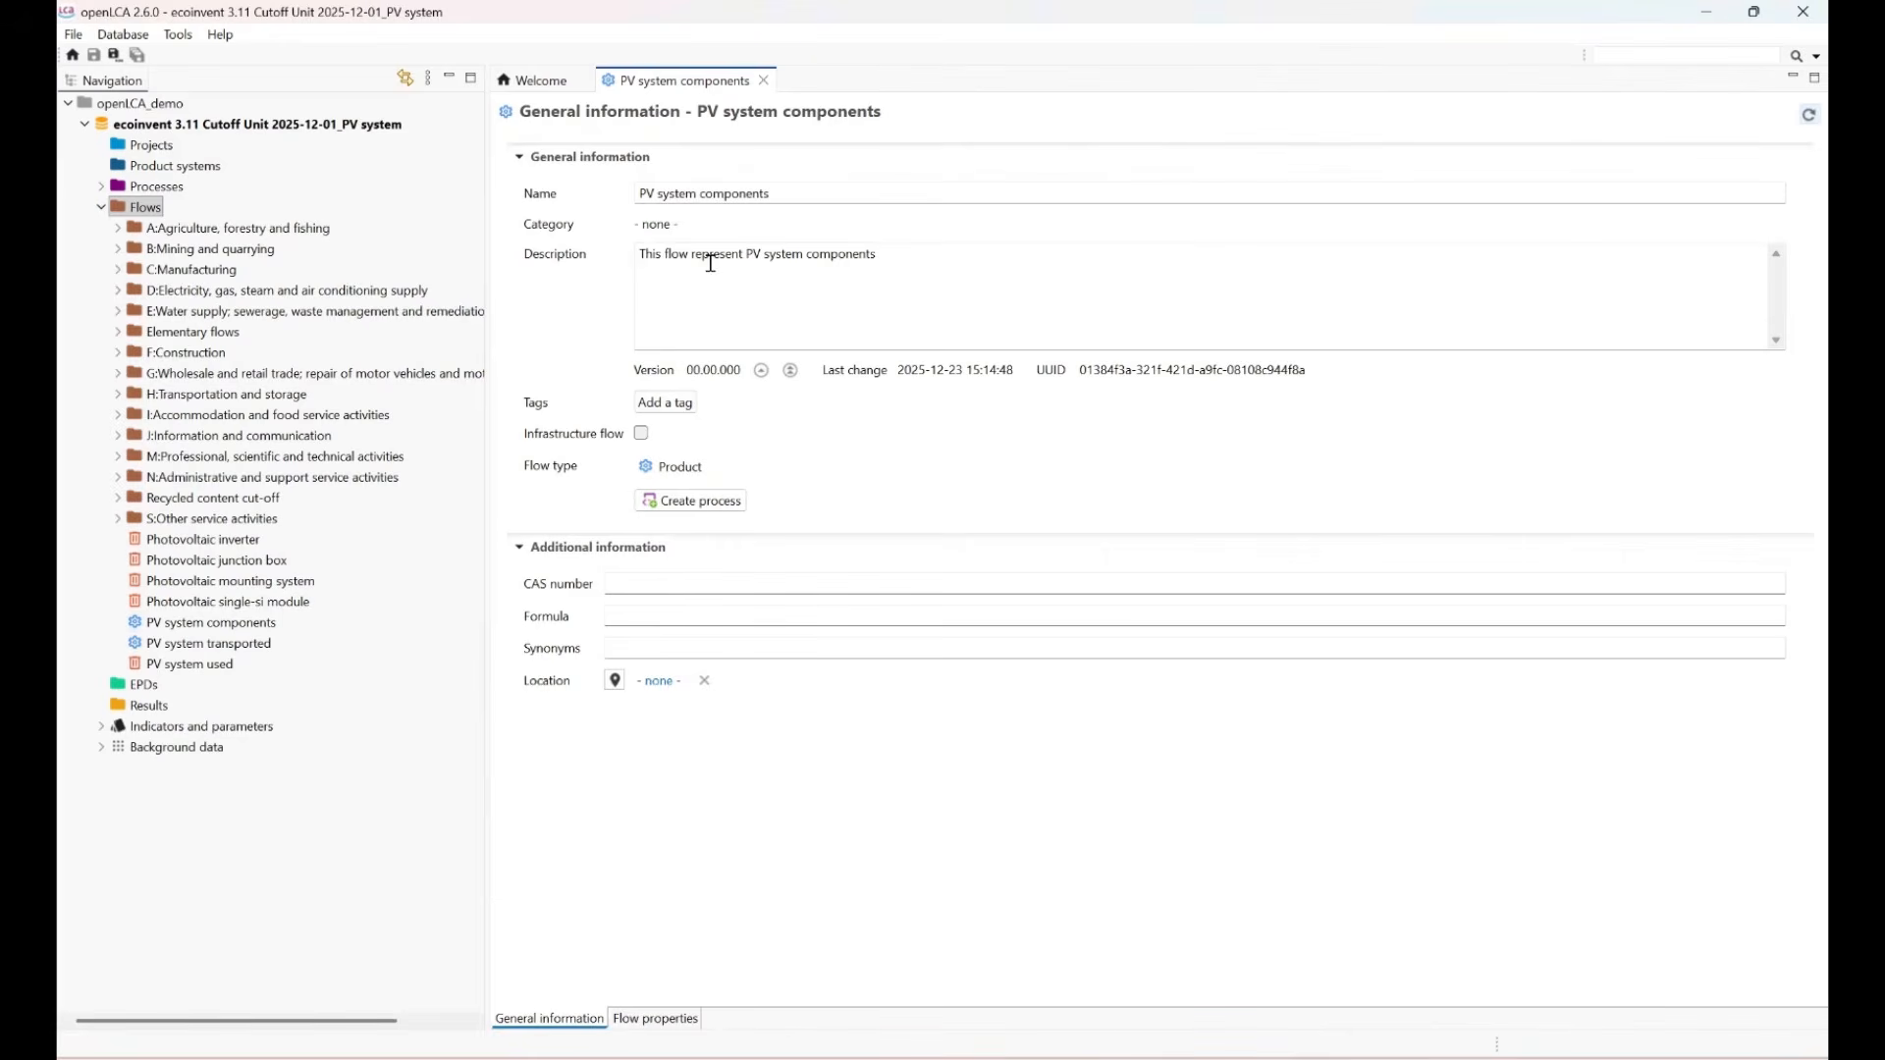
# Examine the flow properties of the new PV system components flow and locate it among the flows.
pyautogui.click(656, 1019)
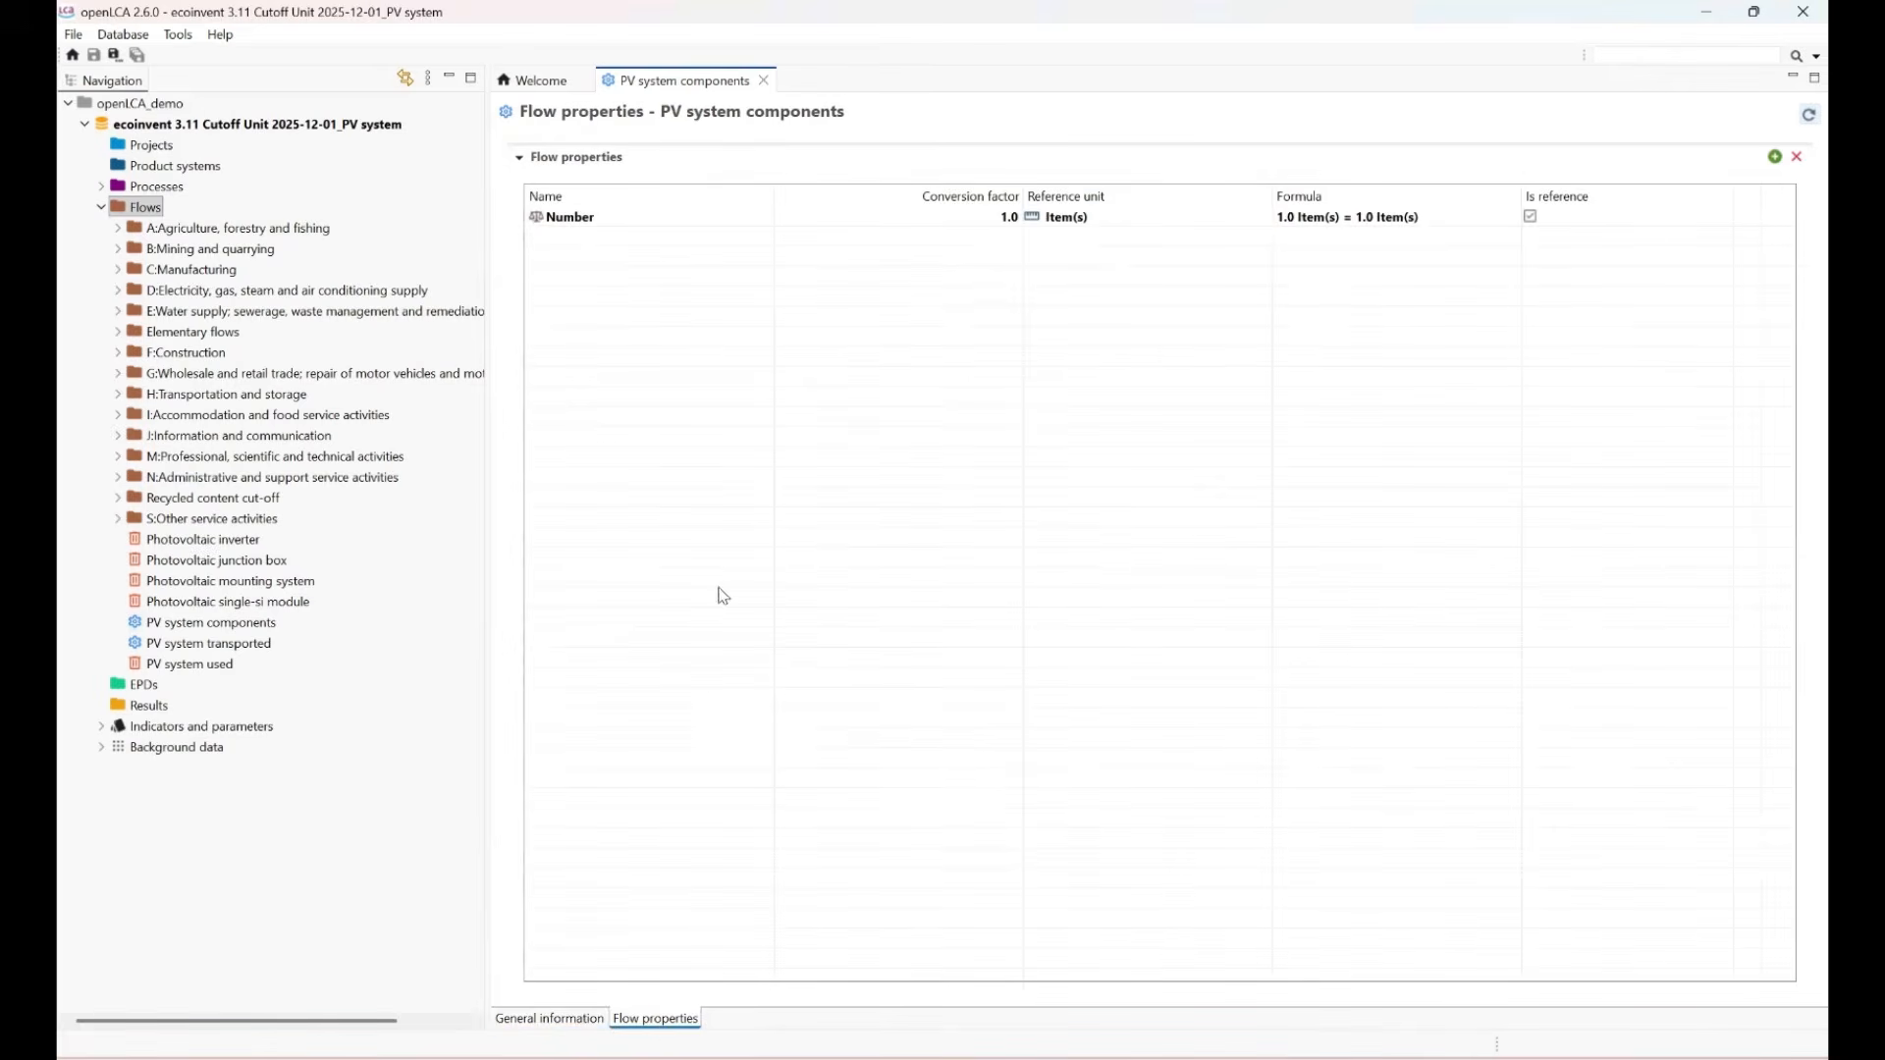
pyautogui.click(577, 224)
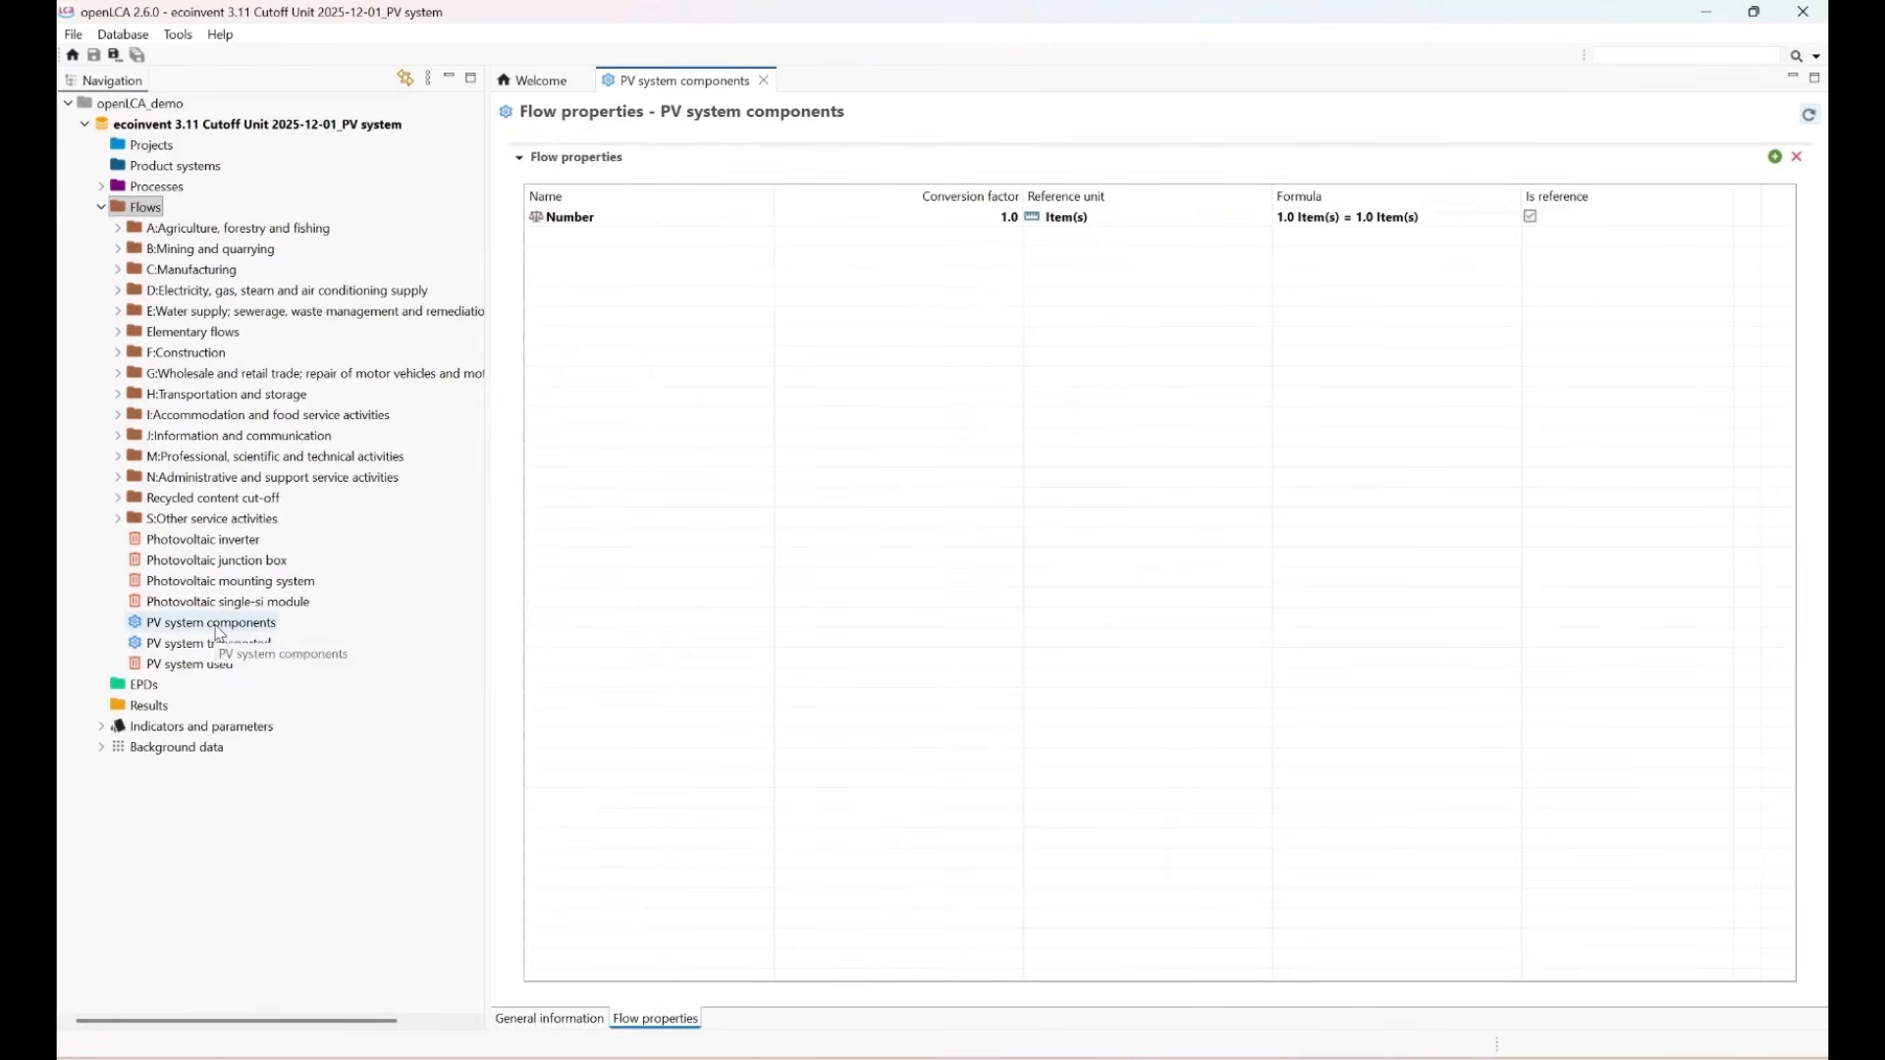
pyautogui.click(273, 627)
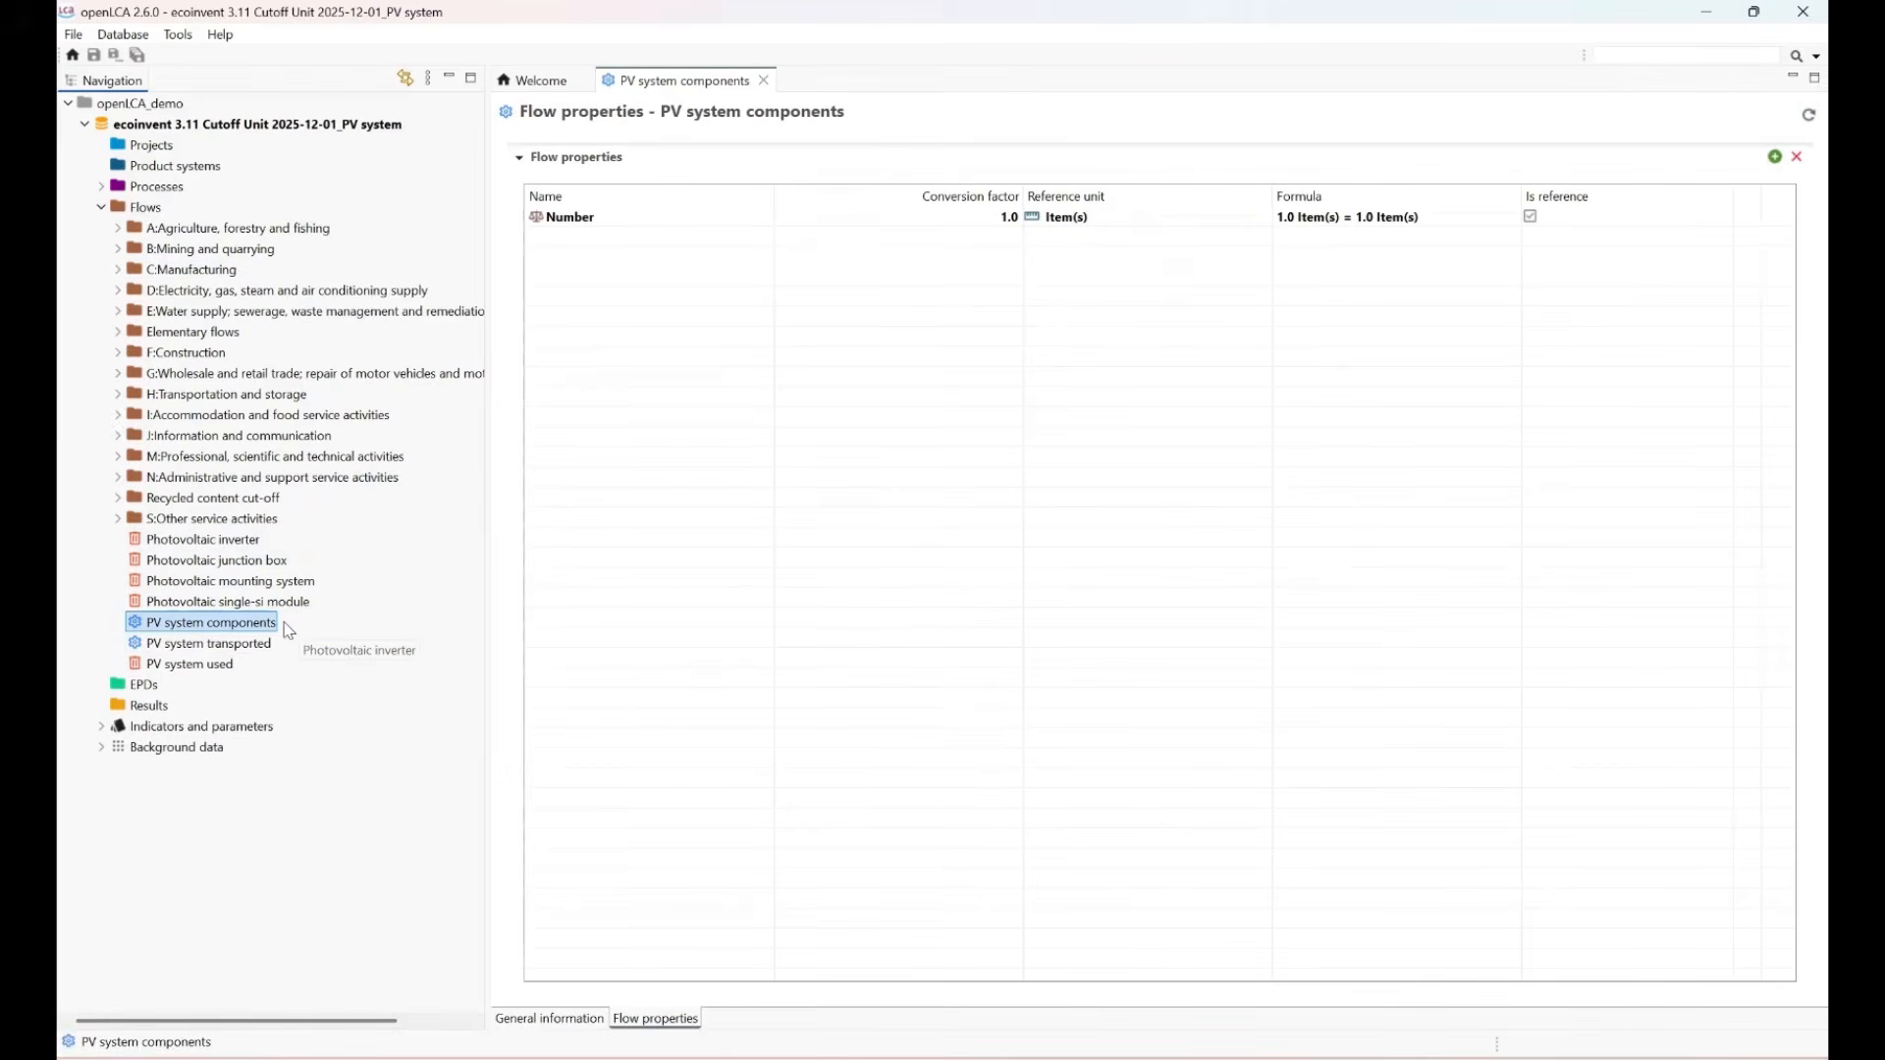
# Add a new category named PV system case study directly under Flows.
pyautogui.rightClick(145, 207)
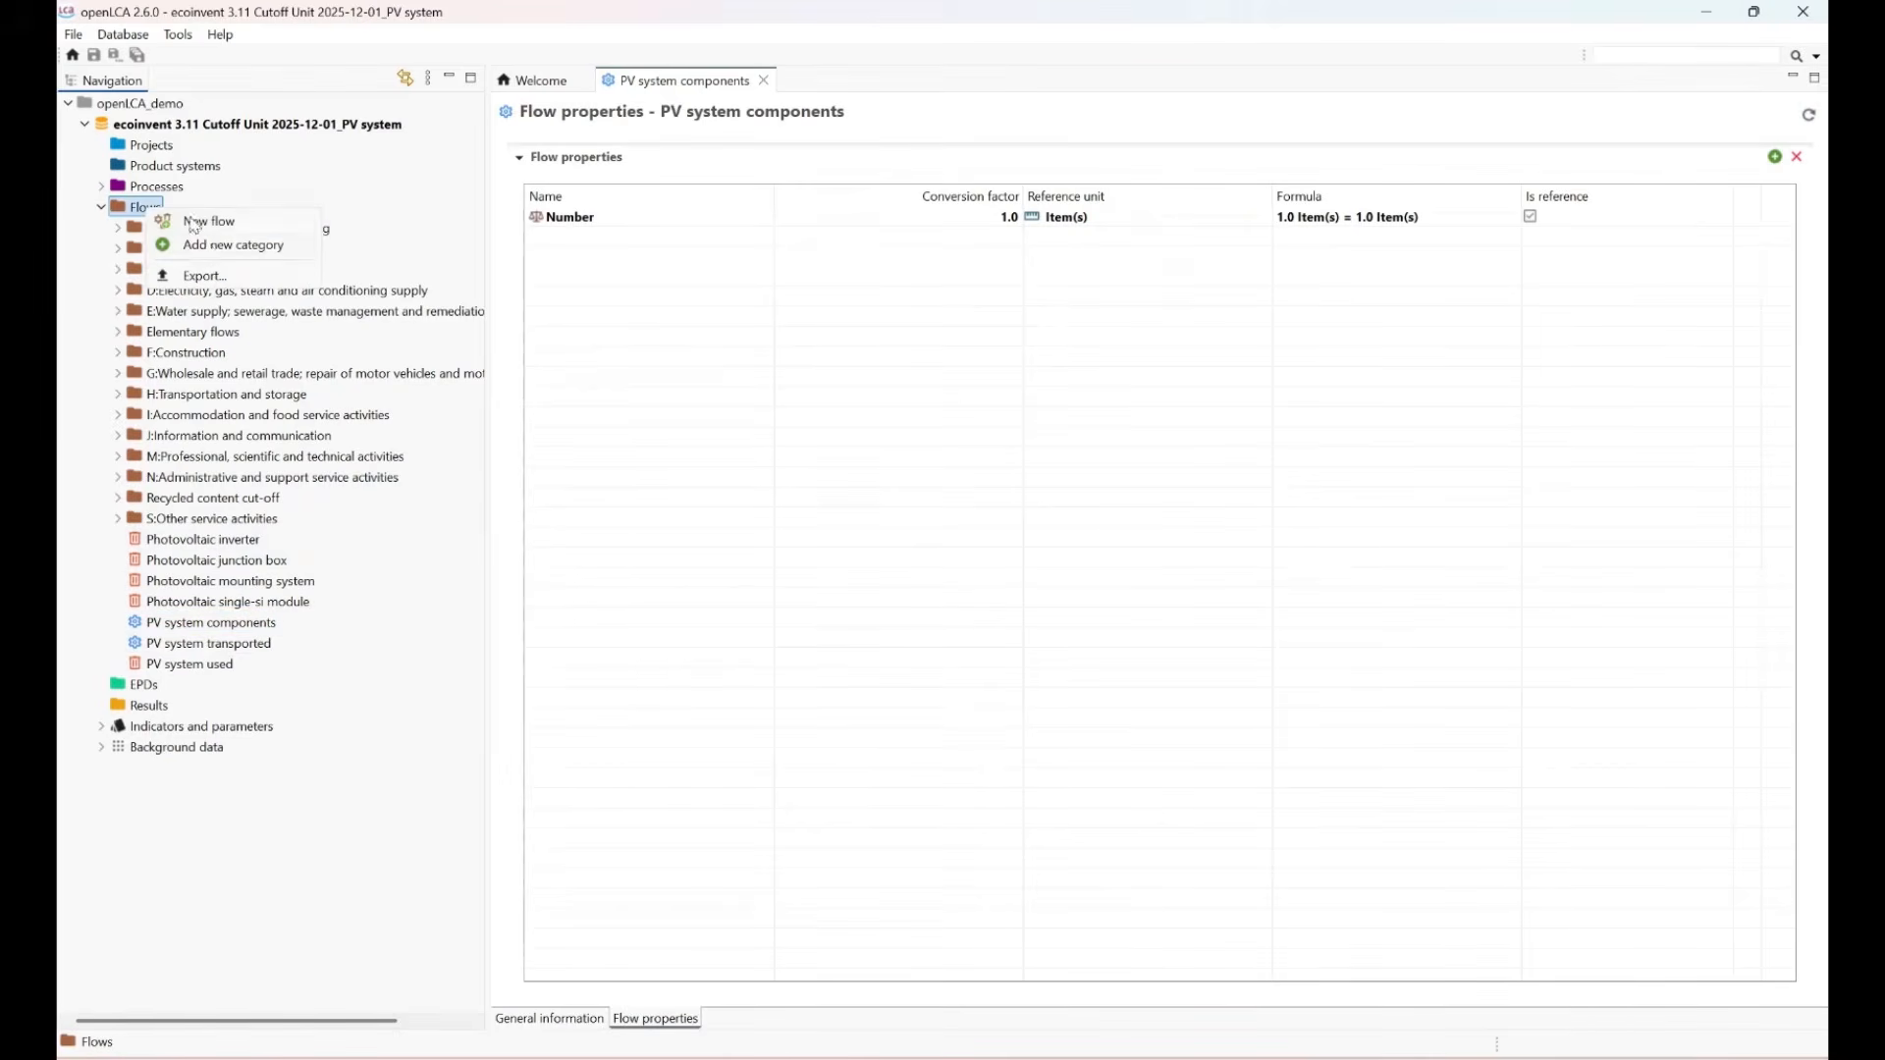
pyautogui.click(214, 245)
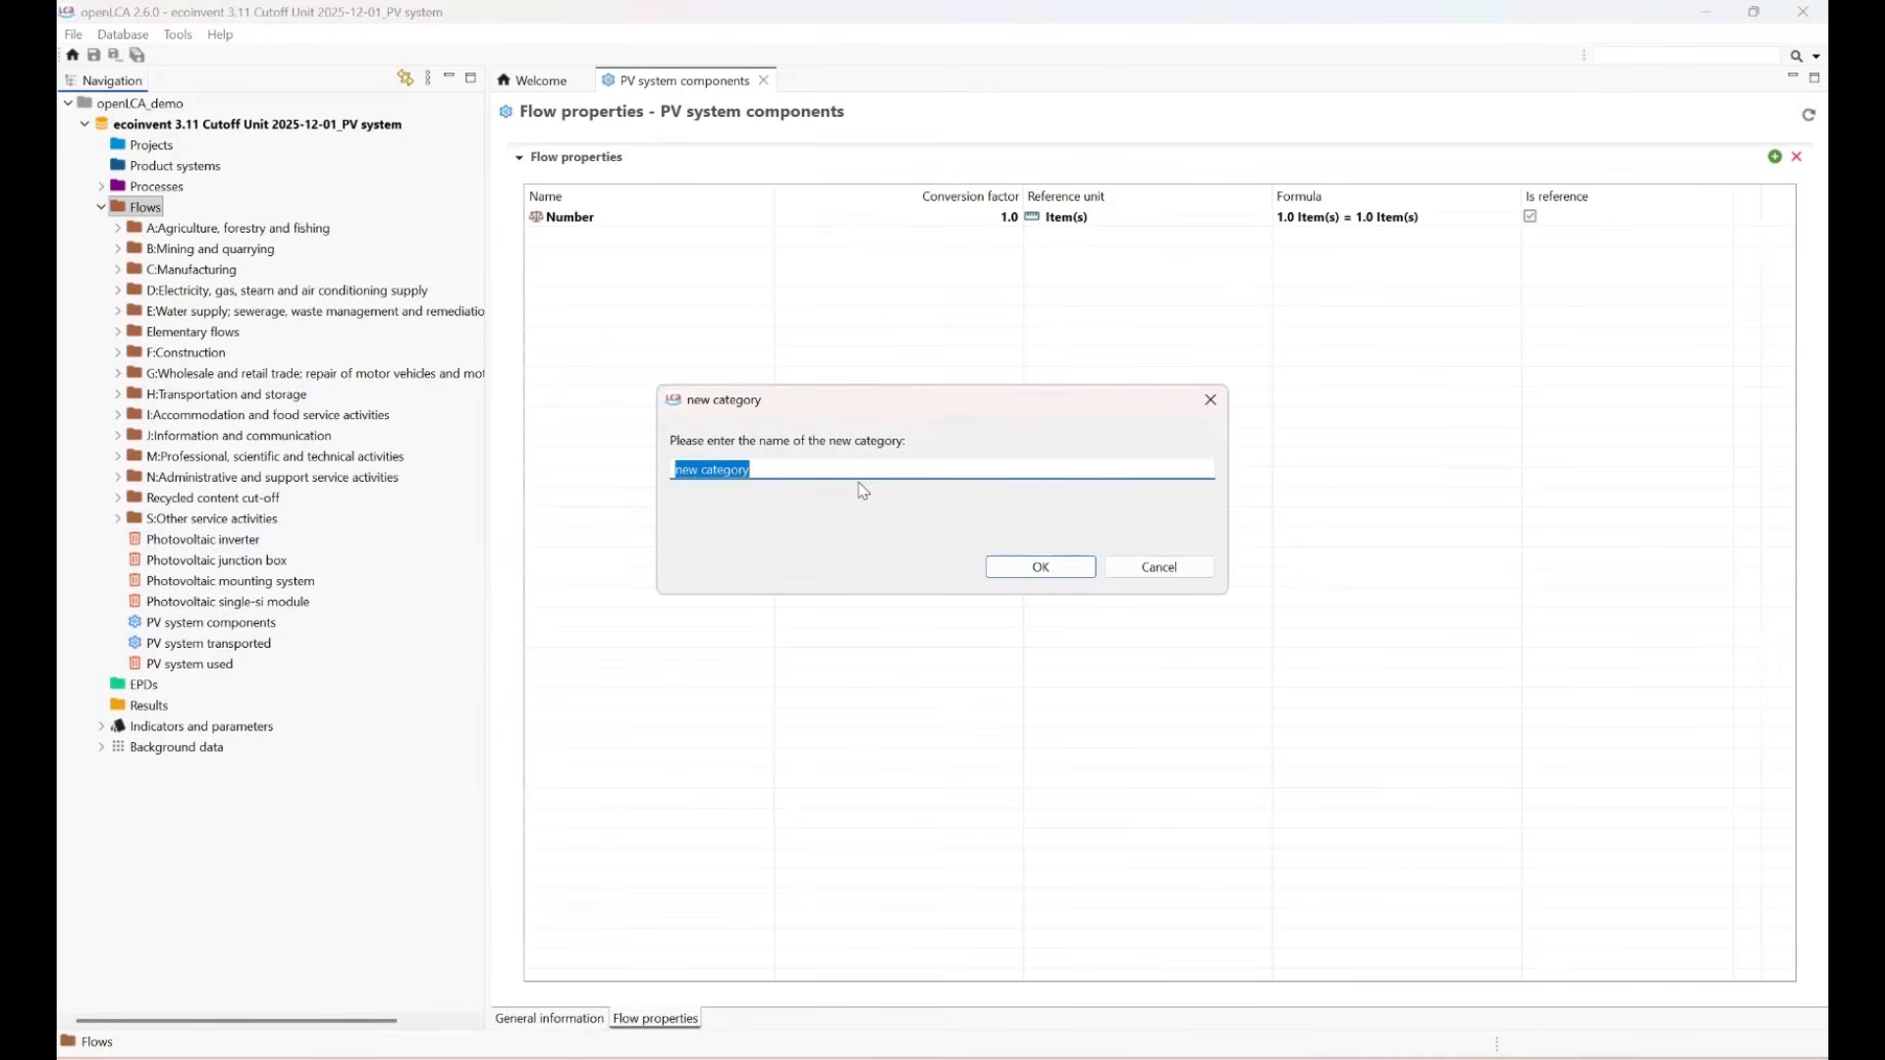
pyautogui.write('PV system')
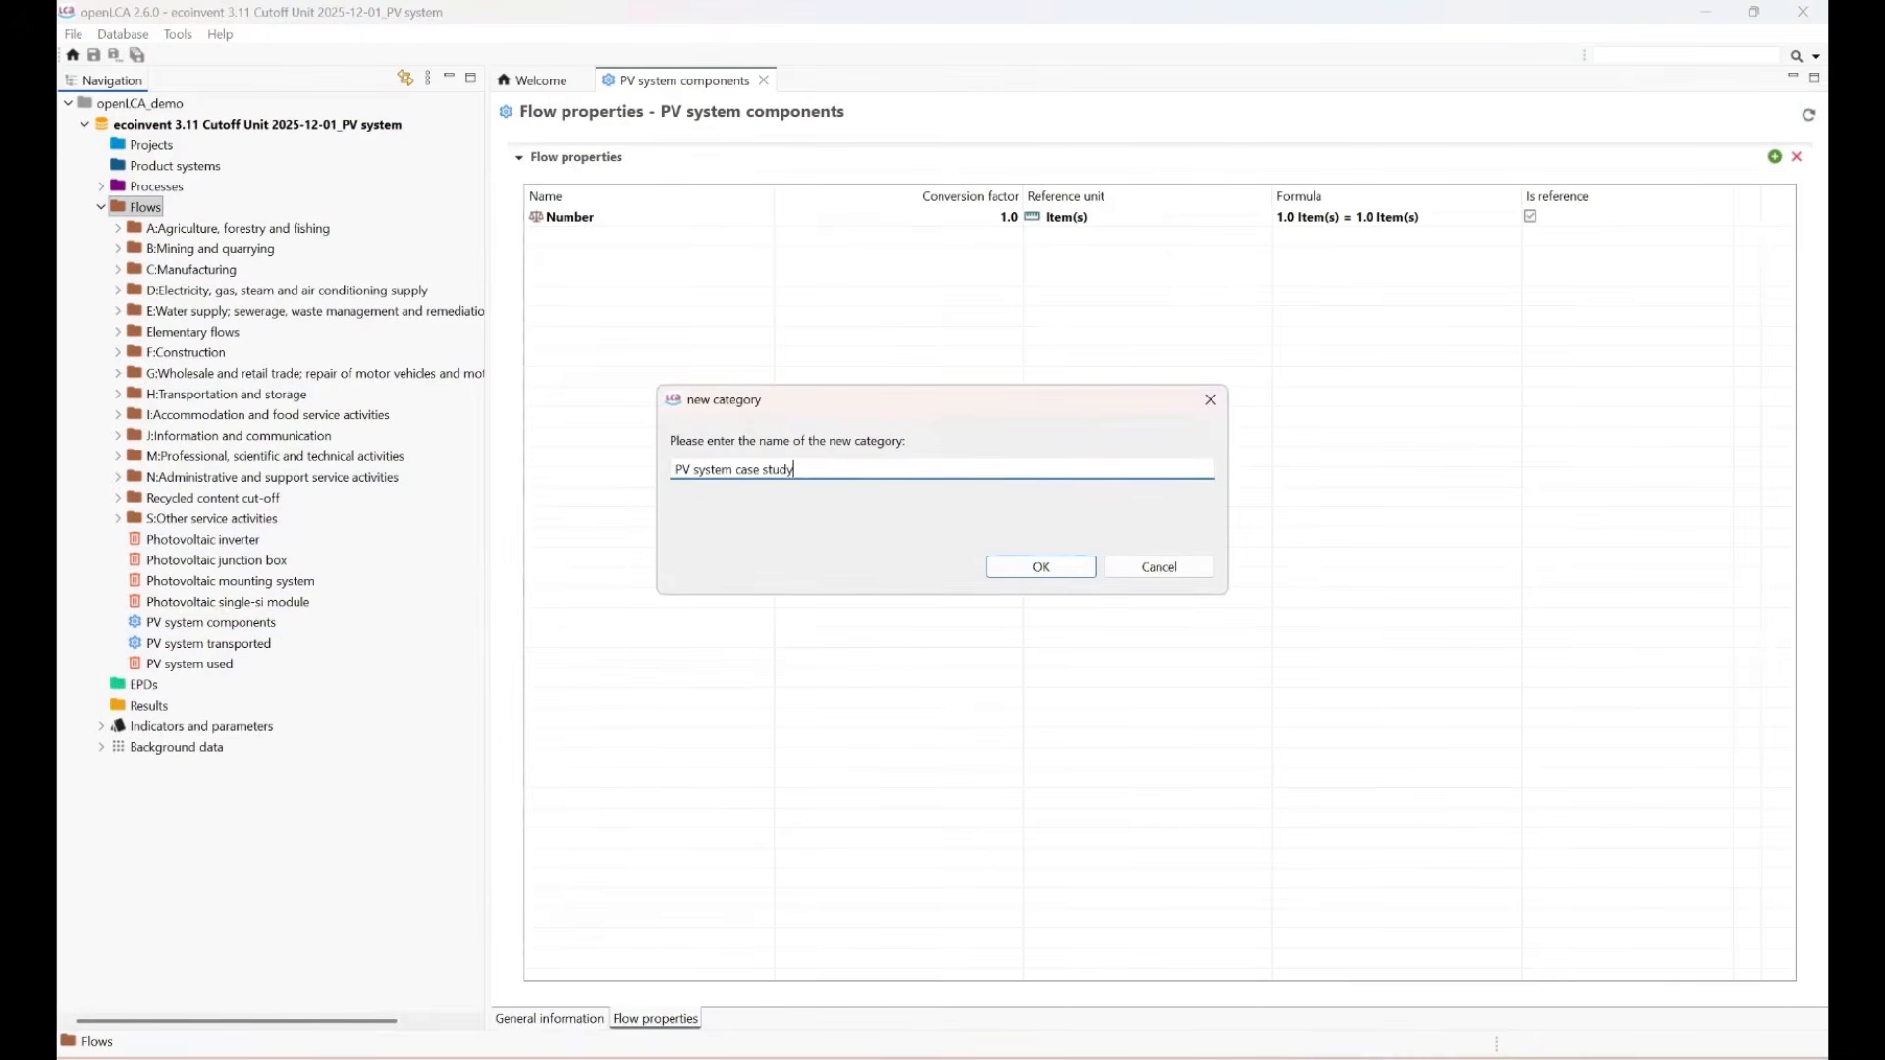
pyautogui.click(1020, 579)
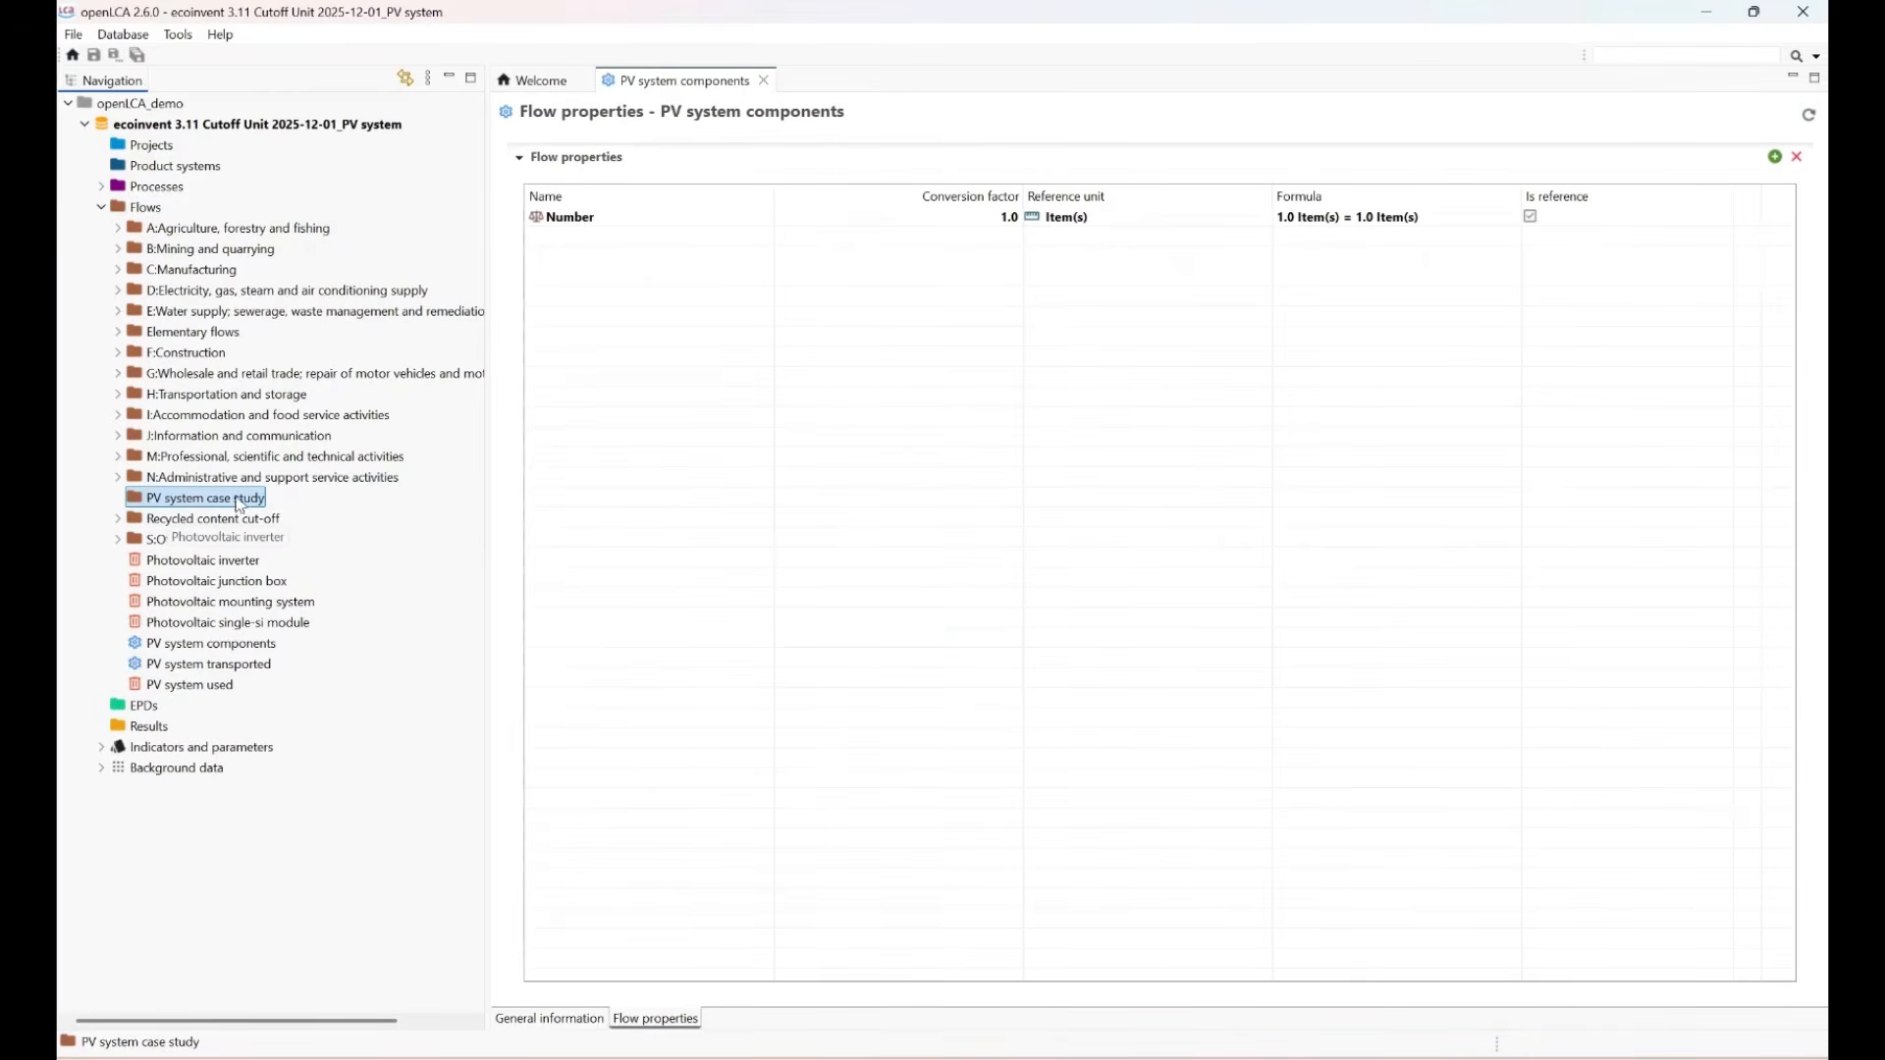
# Move all flows from Photovoltaic inverter through PV system used into the PV system case study category and expand it.
pyautogui.click(197, 561)
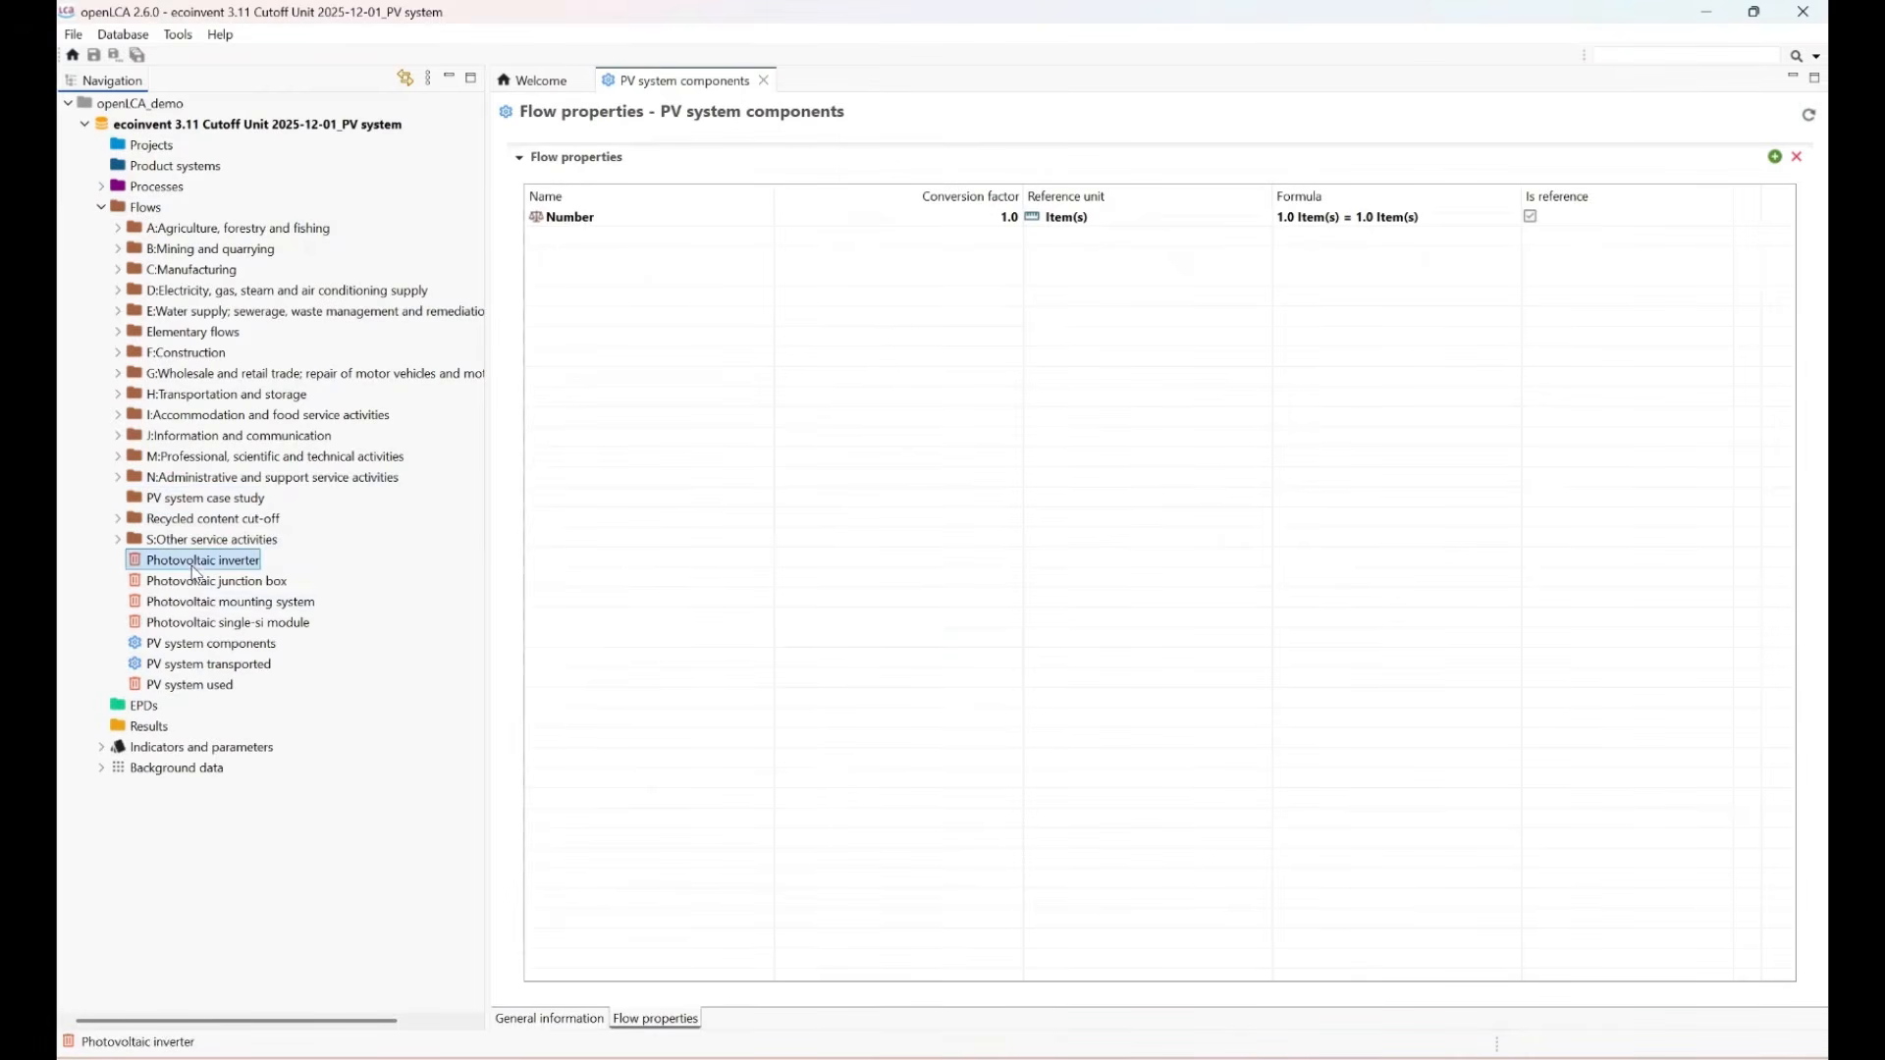
pyautogui.keyDown('shift'); pyautogui.click(194, 683); pyautogui.keyUp('shift')
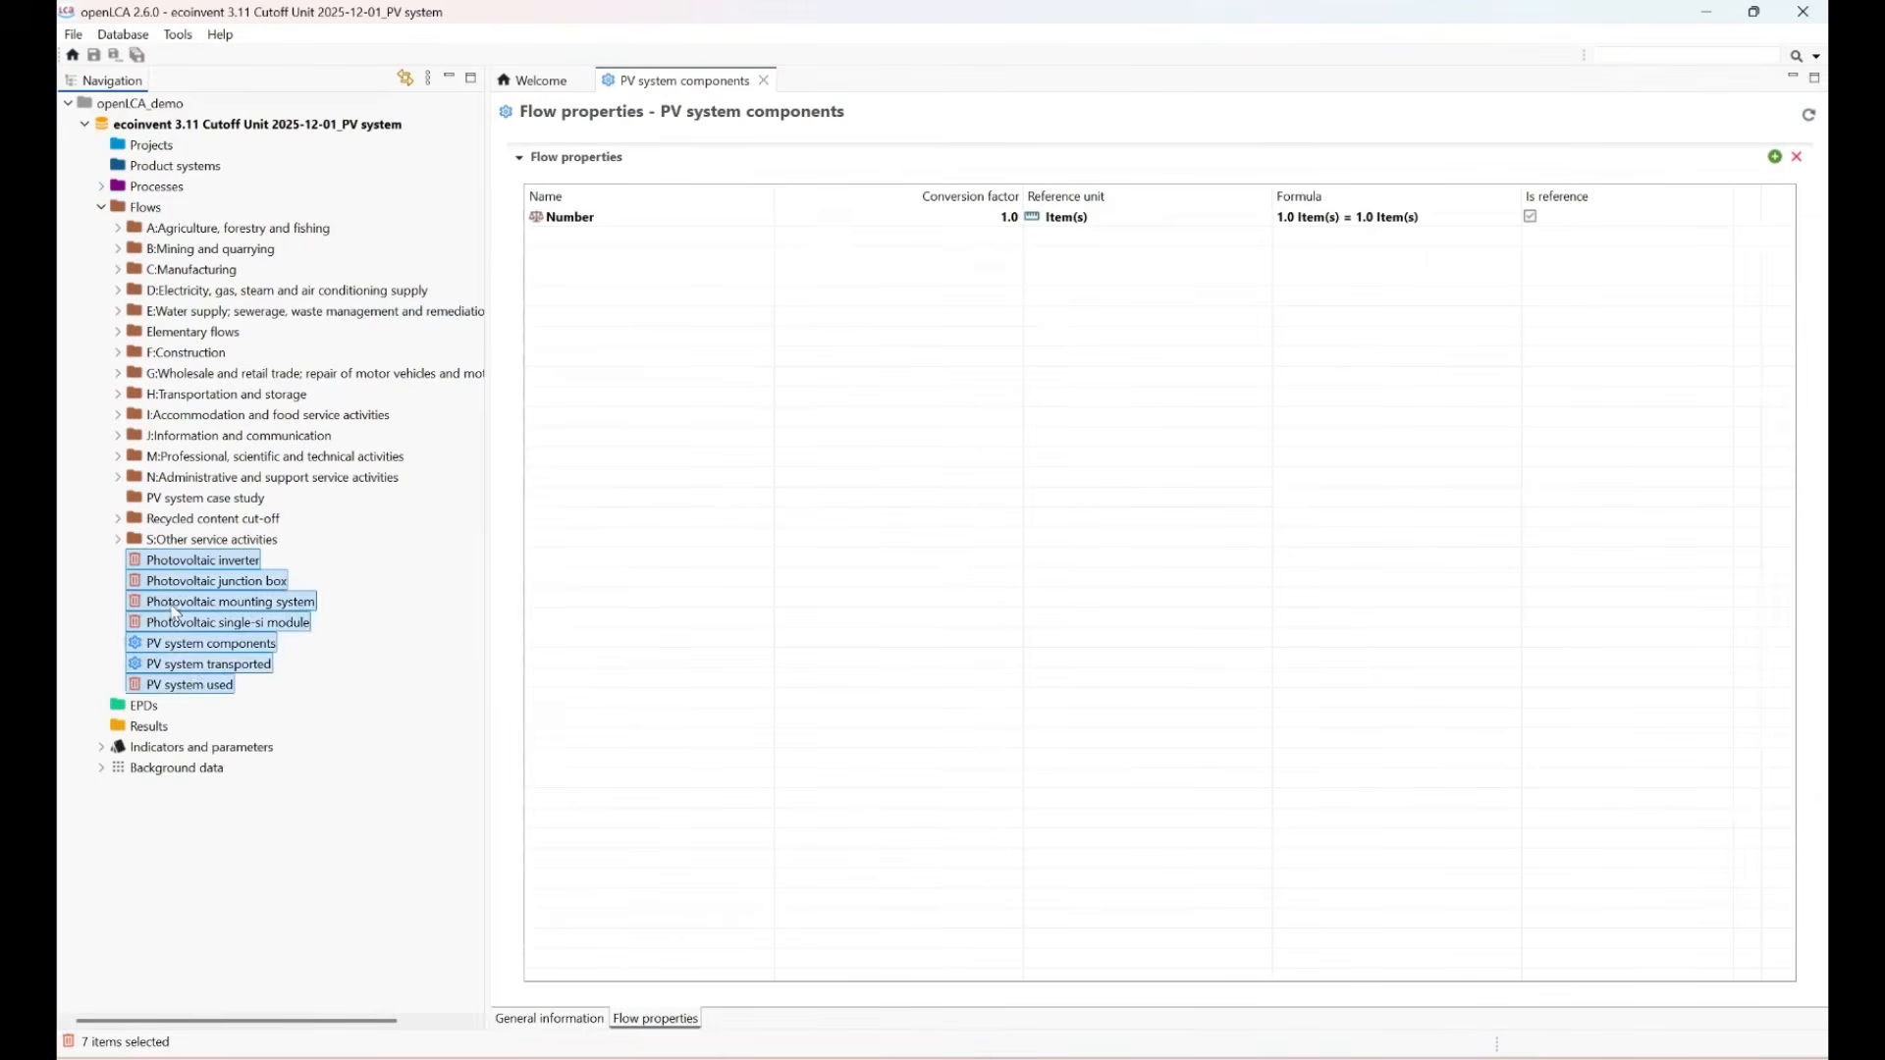
pyautogui.moveTo(171, 612); pyautogui.dragTo(201, 501)
pyautogui.click(117, 498)
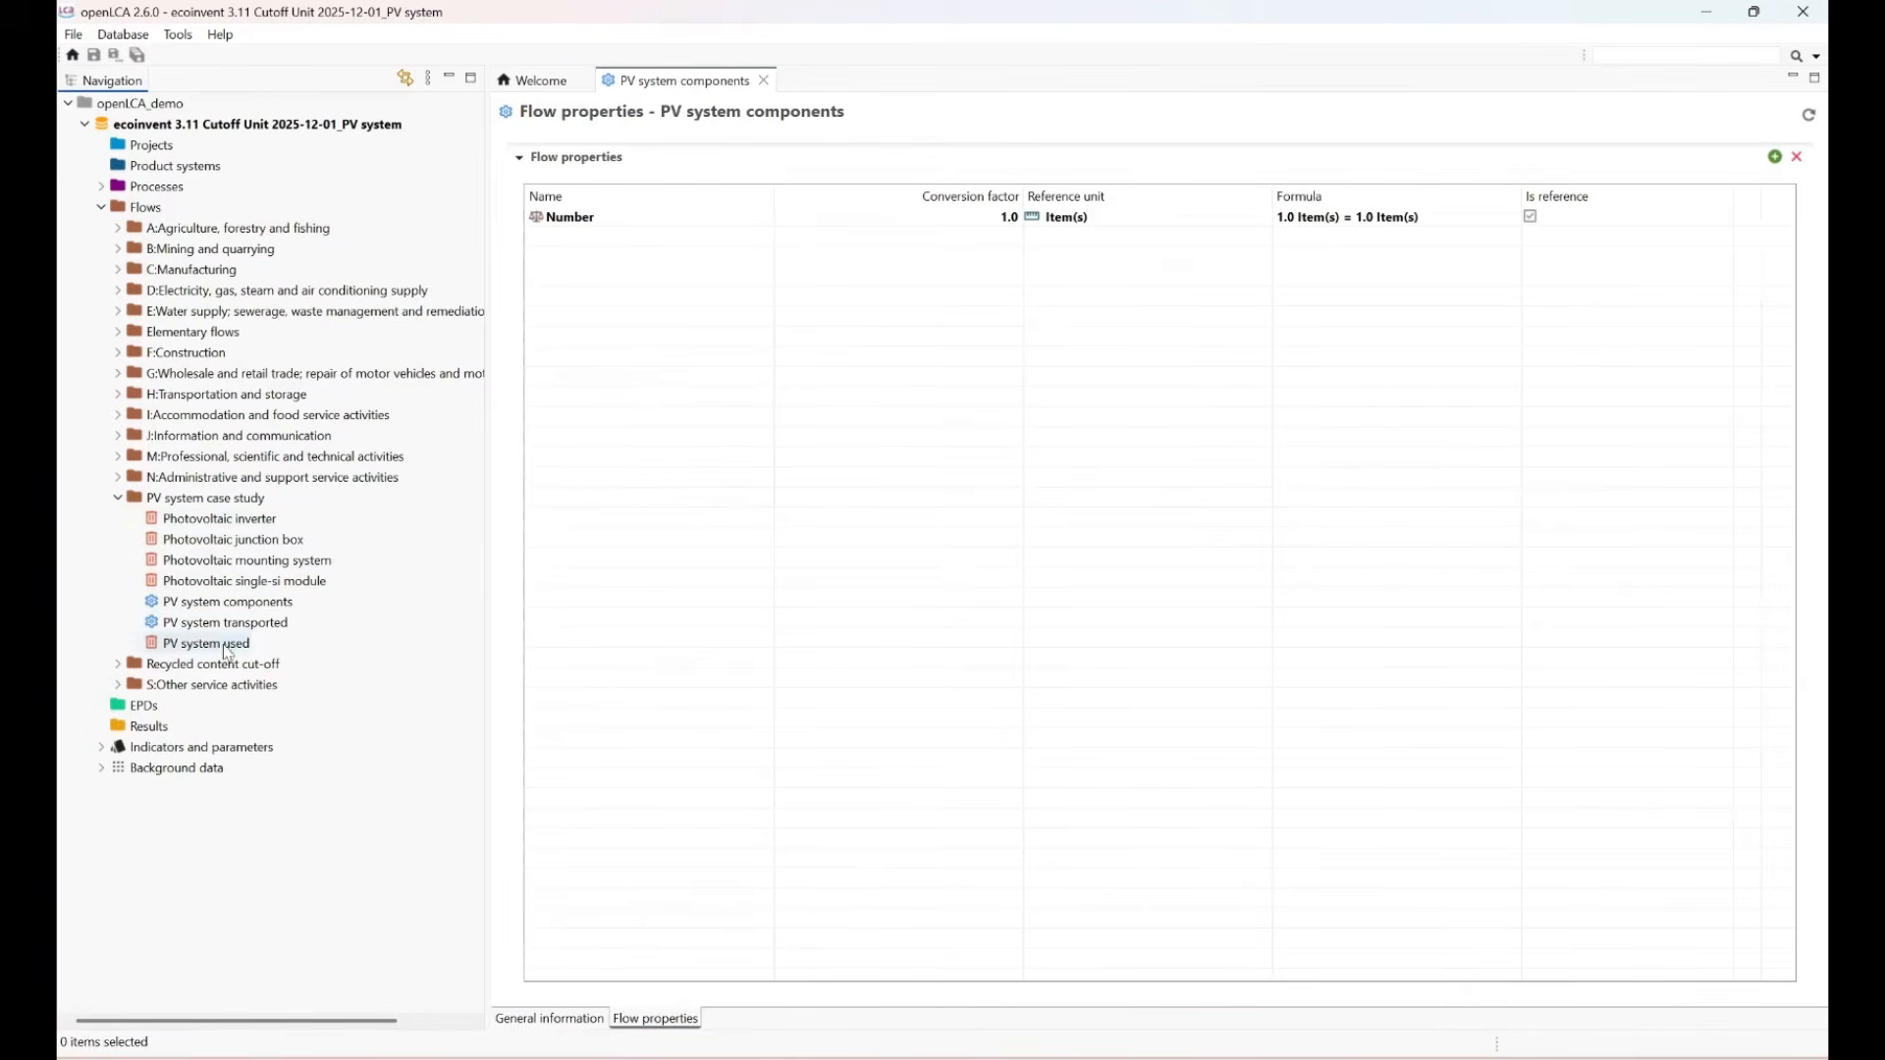
# Check the available actions for the PV system case study category, collapse Flows and list the process categories.
pyautogui.rightClick(217, 499)
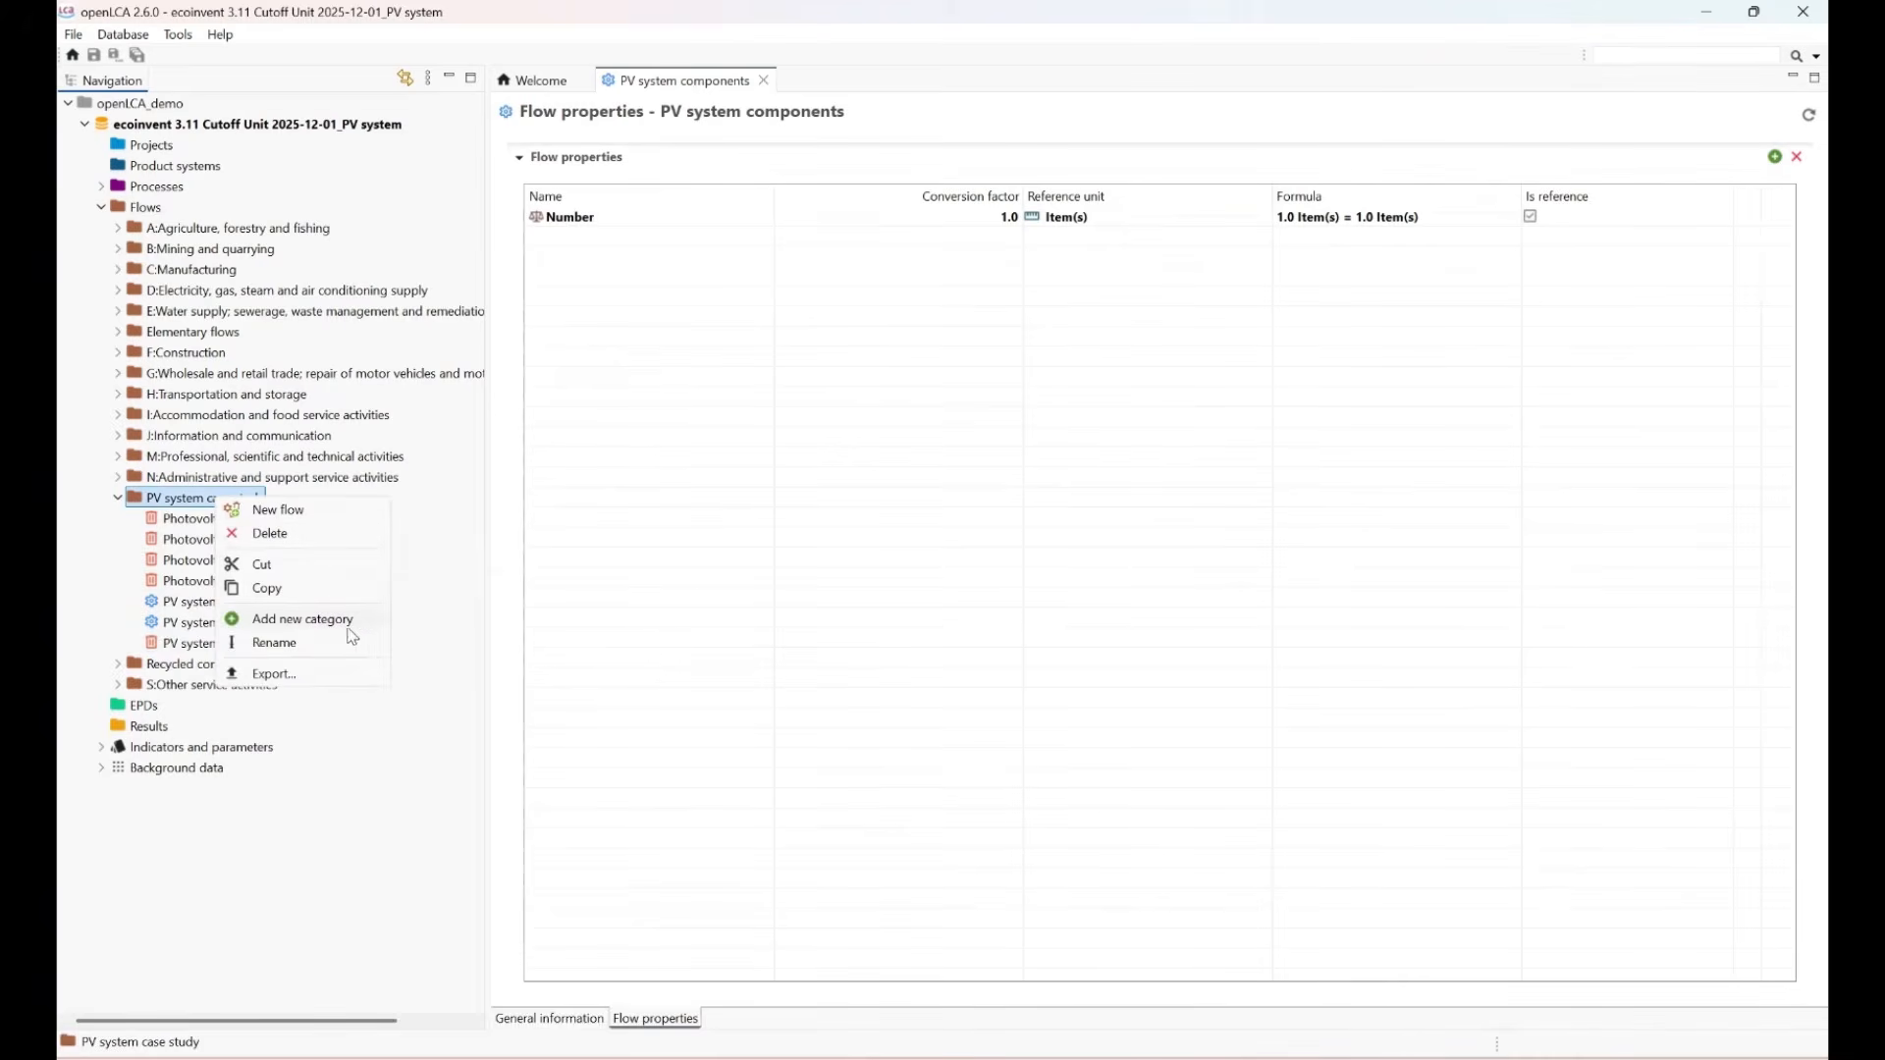
pyautogui.click(117, 497)
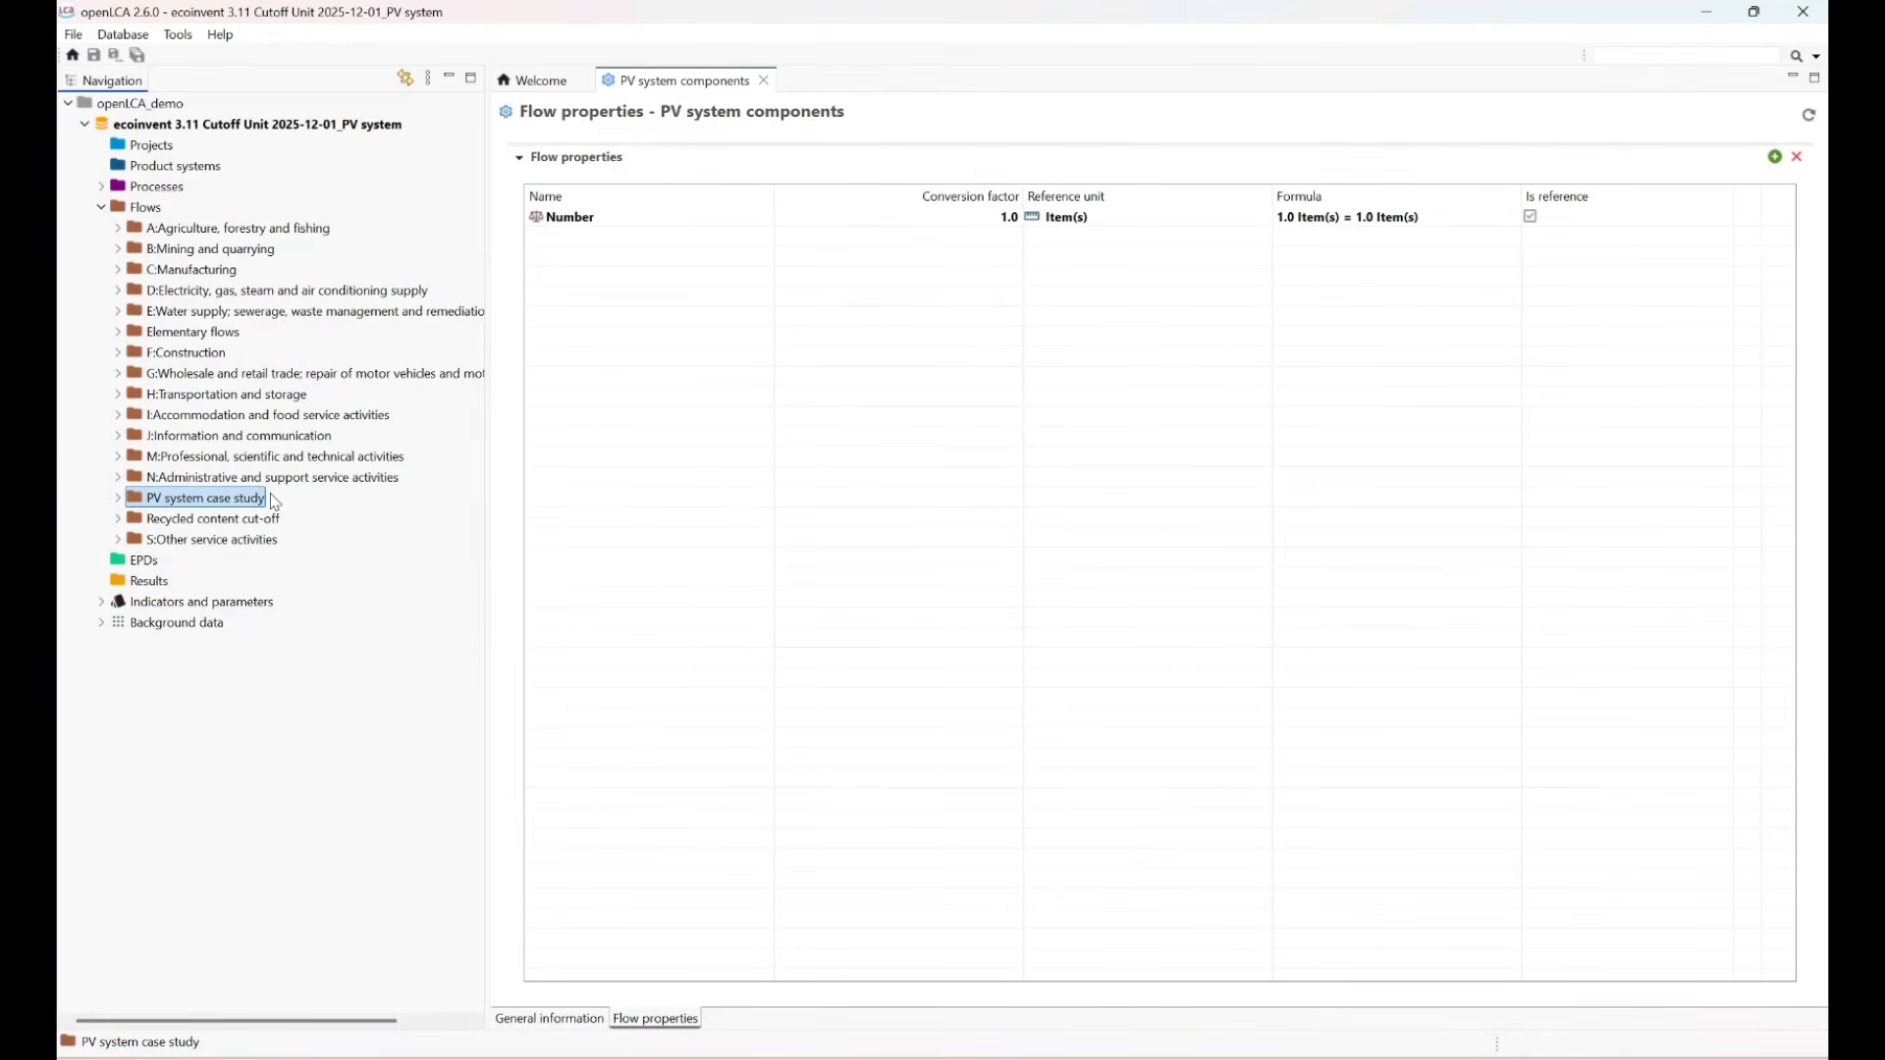
pyautogui.click(101, 207)
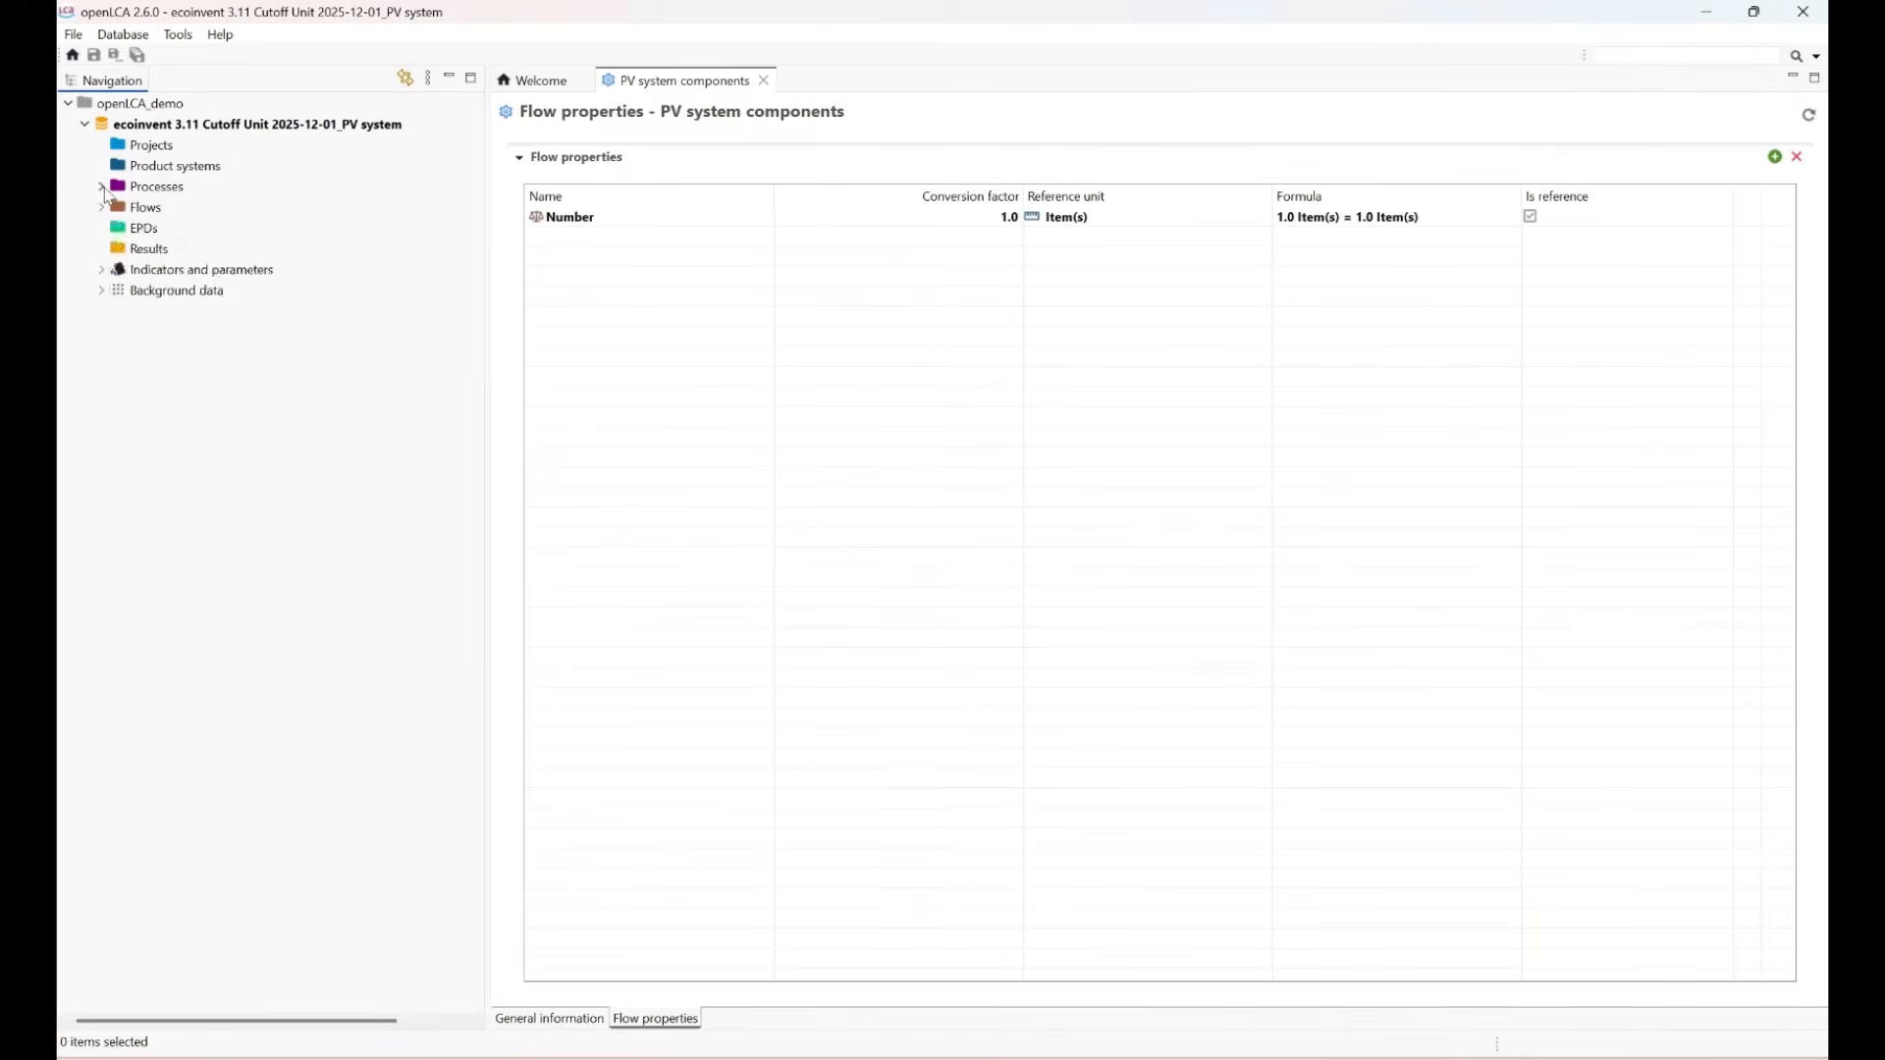
pyautogui.click(101, 187)
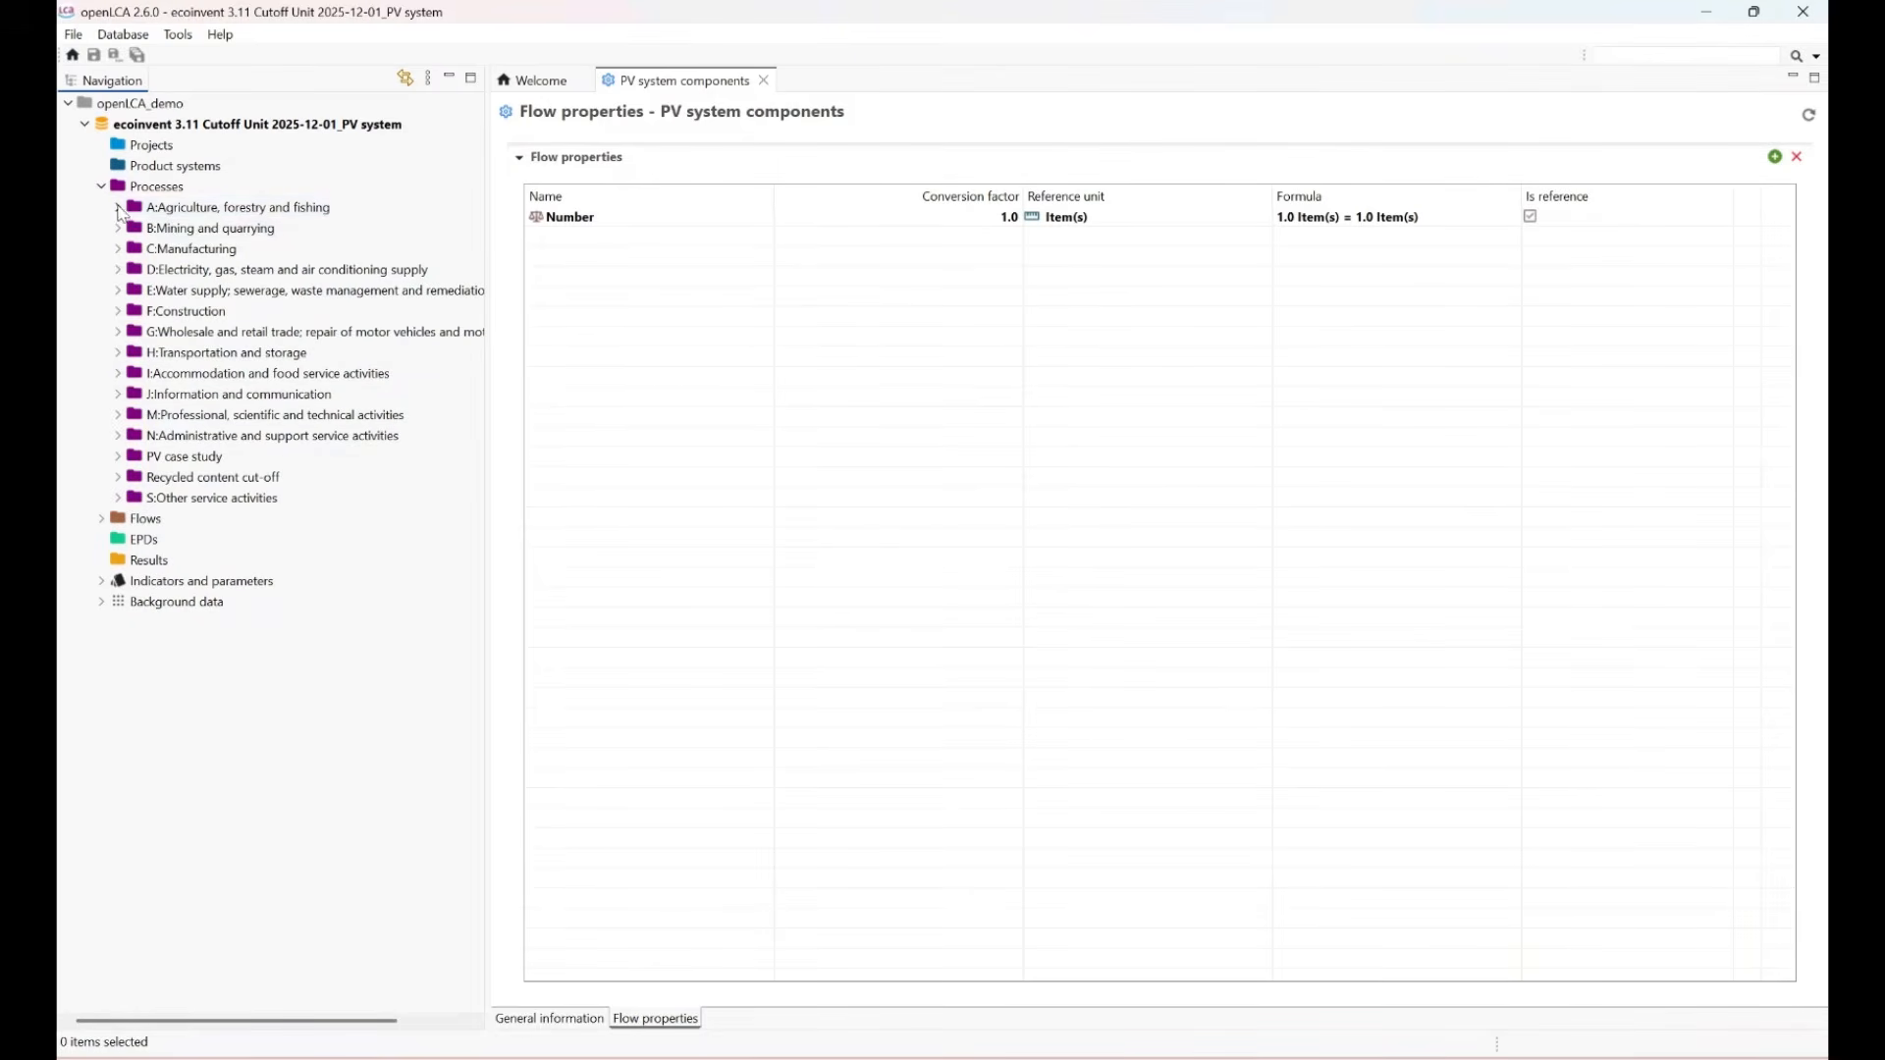
# Look through the cereal-growing processes in the agriculture, forestry and fishing category, and collapse that category.
pyautogui.click(118, 207)
pyautogui.click(135, 227)
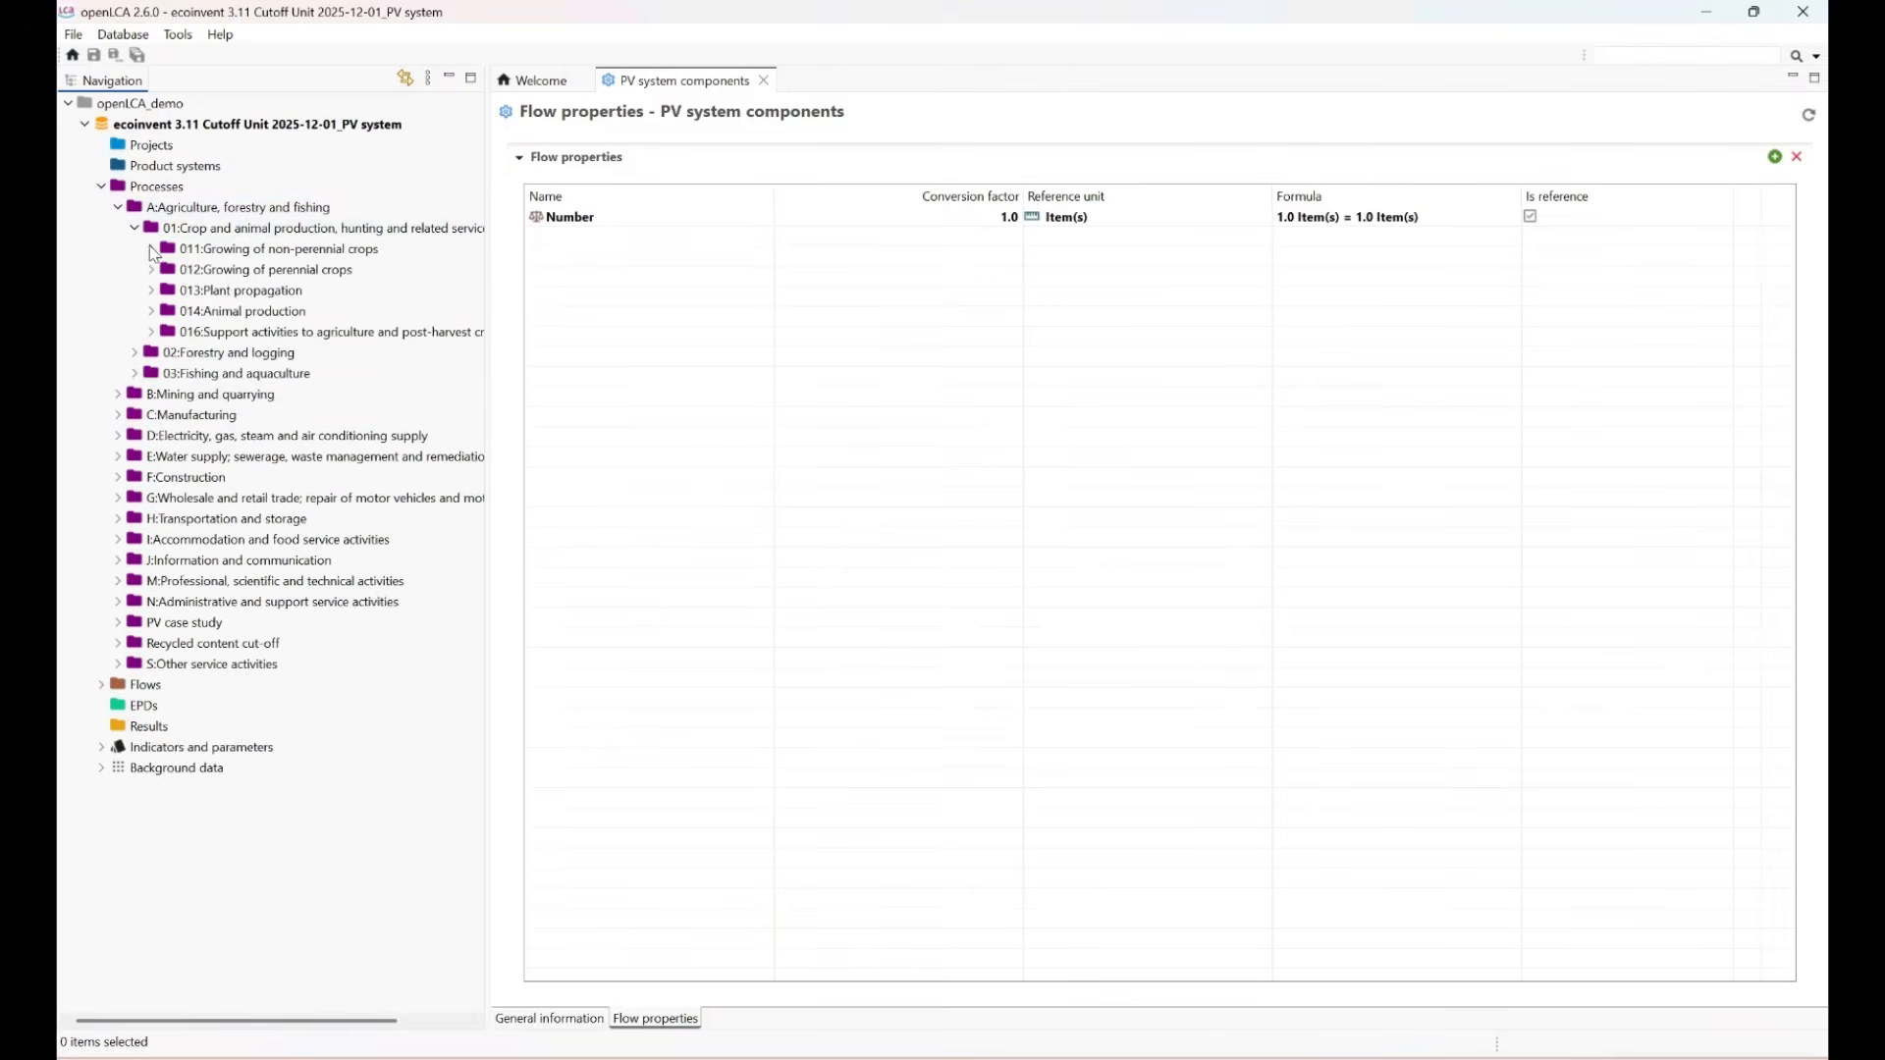
pyautogui.click(151, 249)
pyautogui.click(167, 270)
pyautogui.scroll(-8, 252, 671)
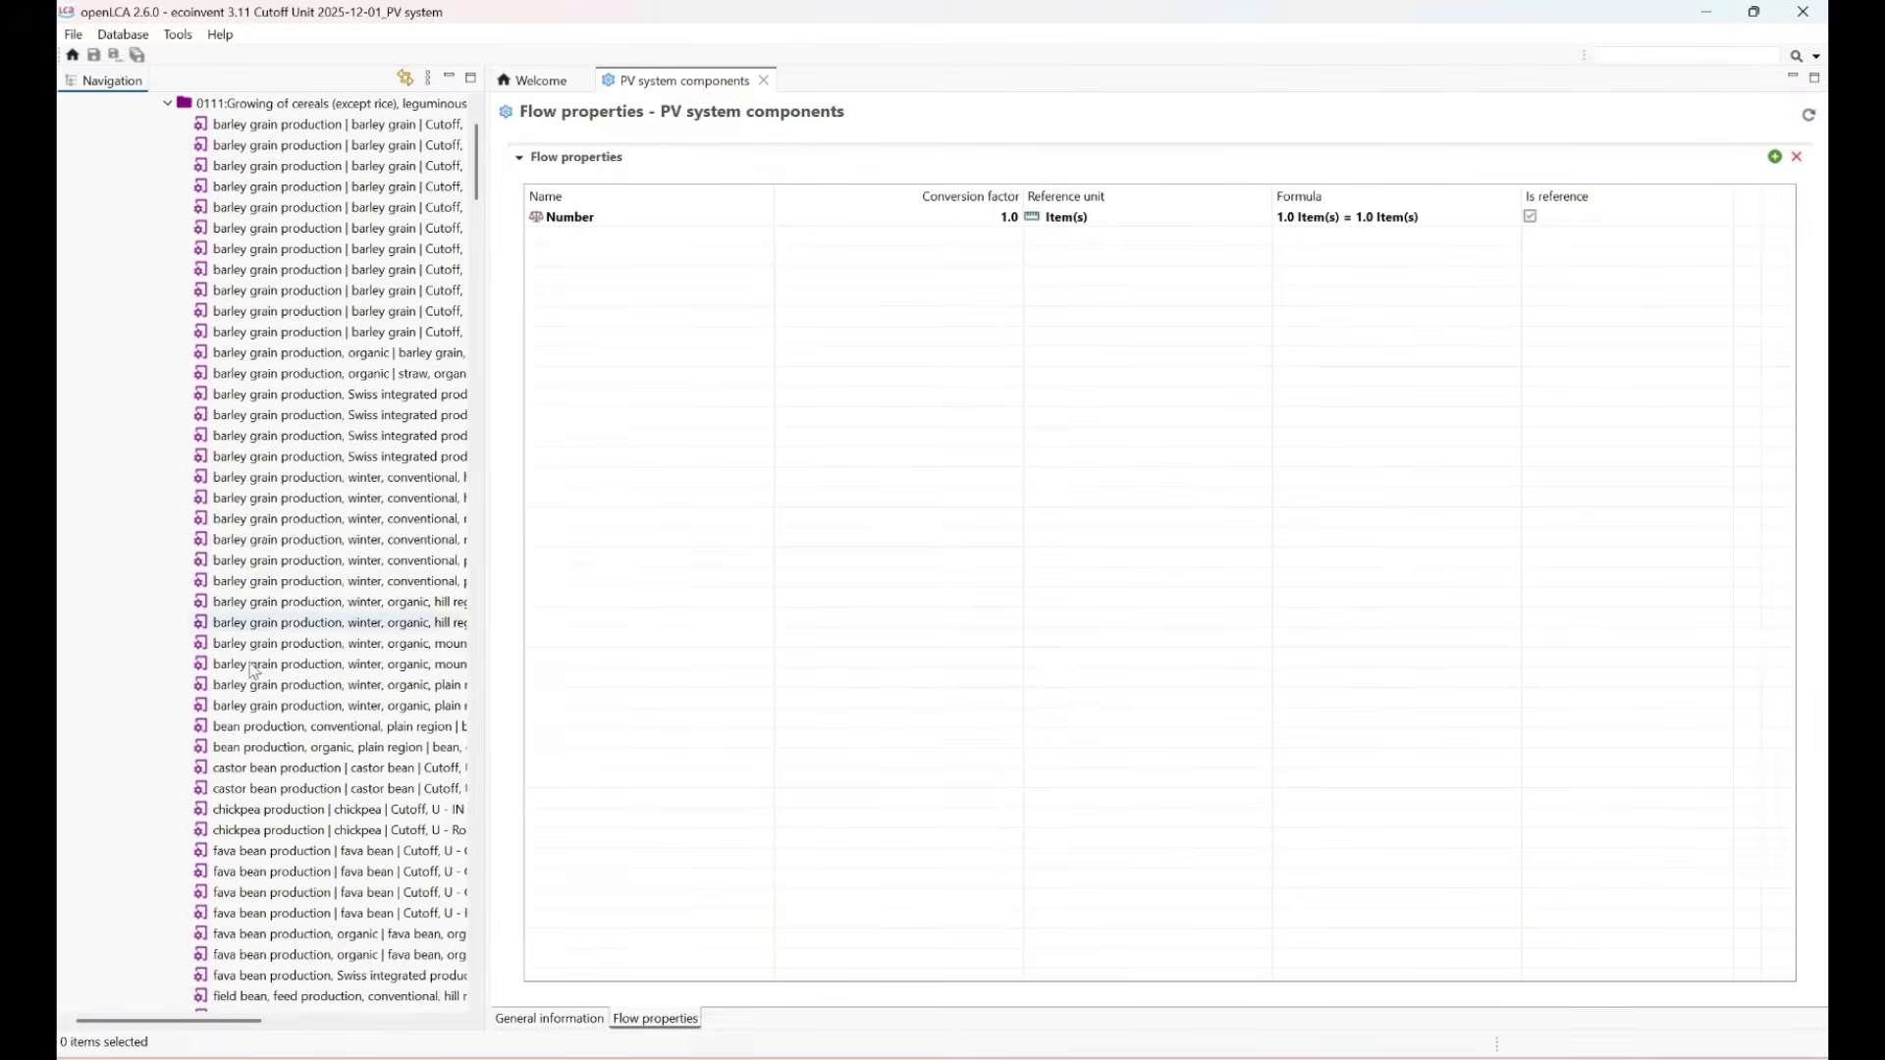
pyautogui.scroll(10, 252, 671)
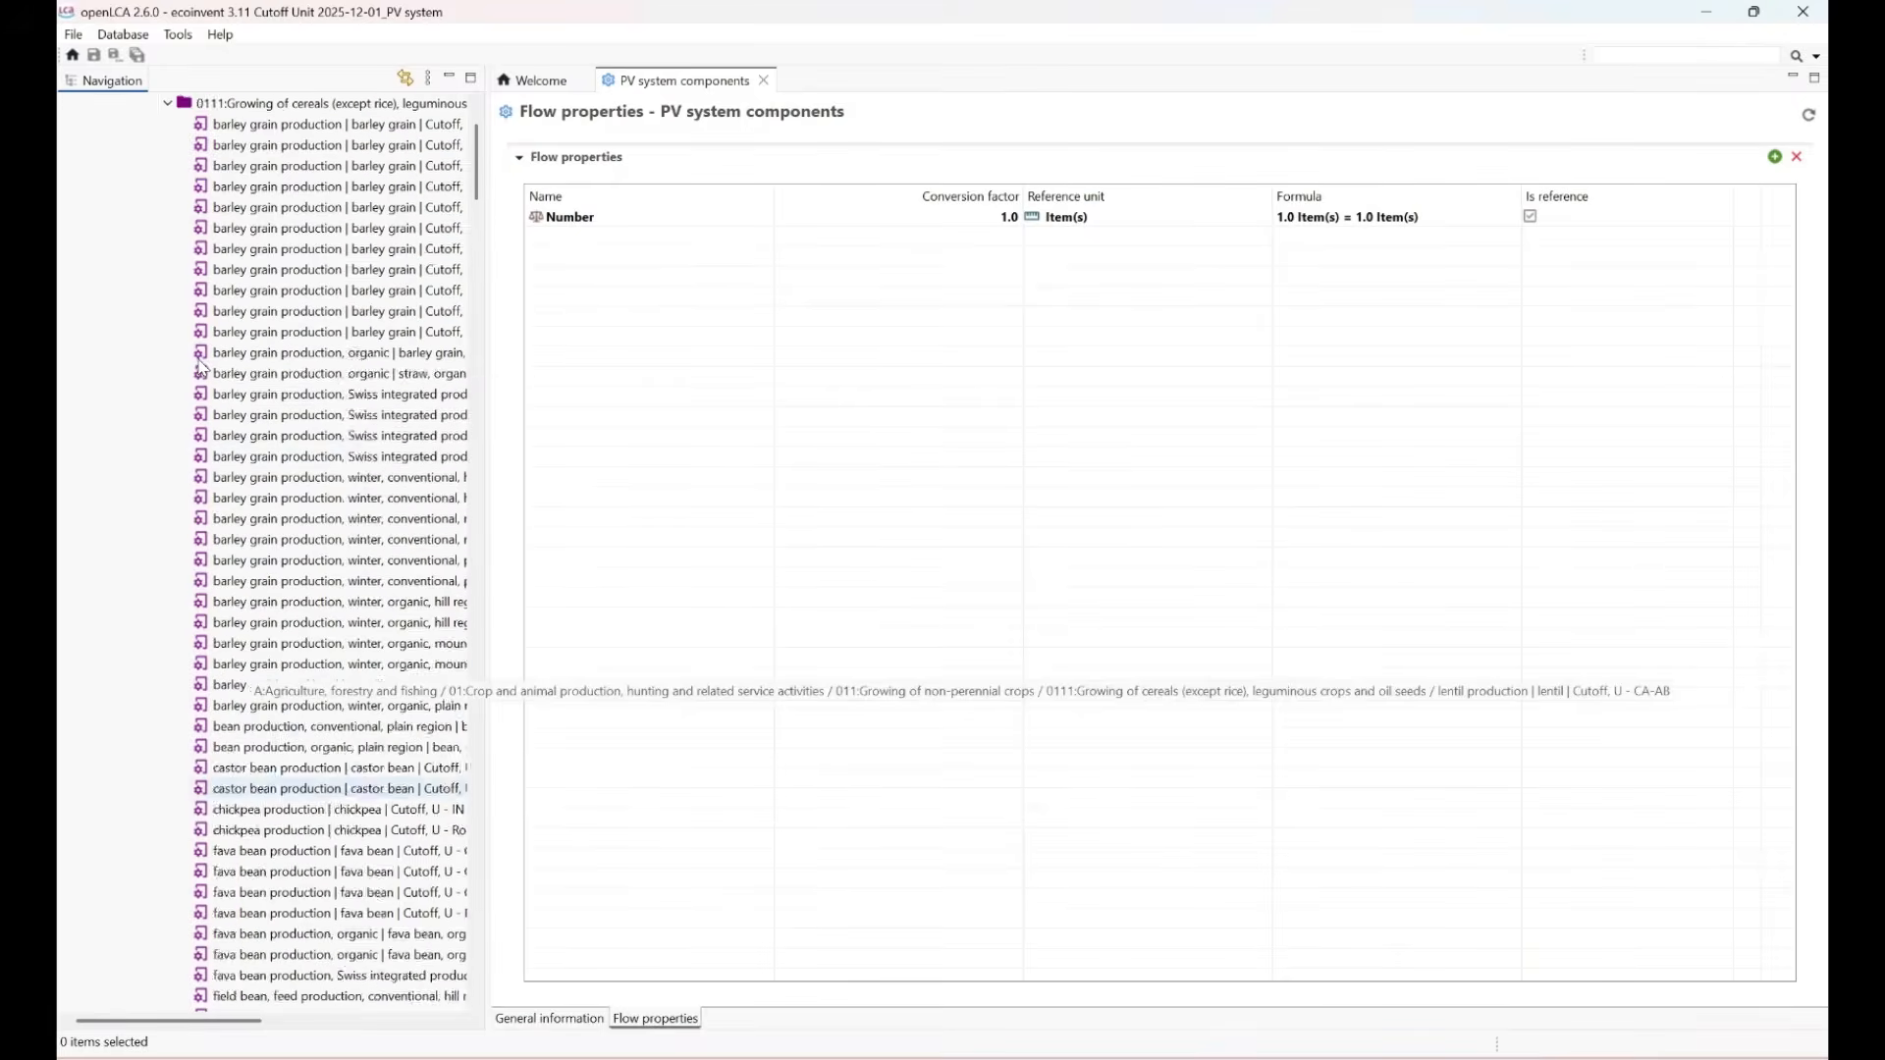
pyautogui.click(134, 228)
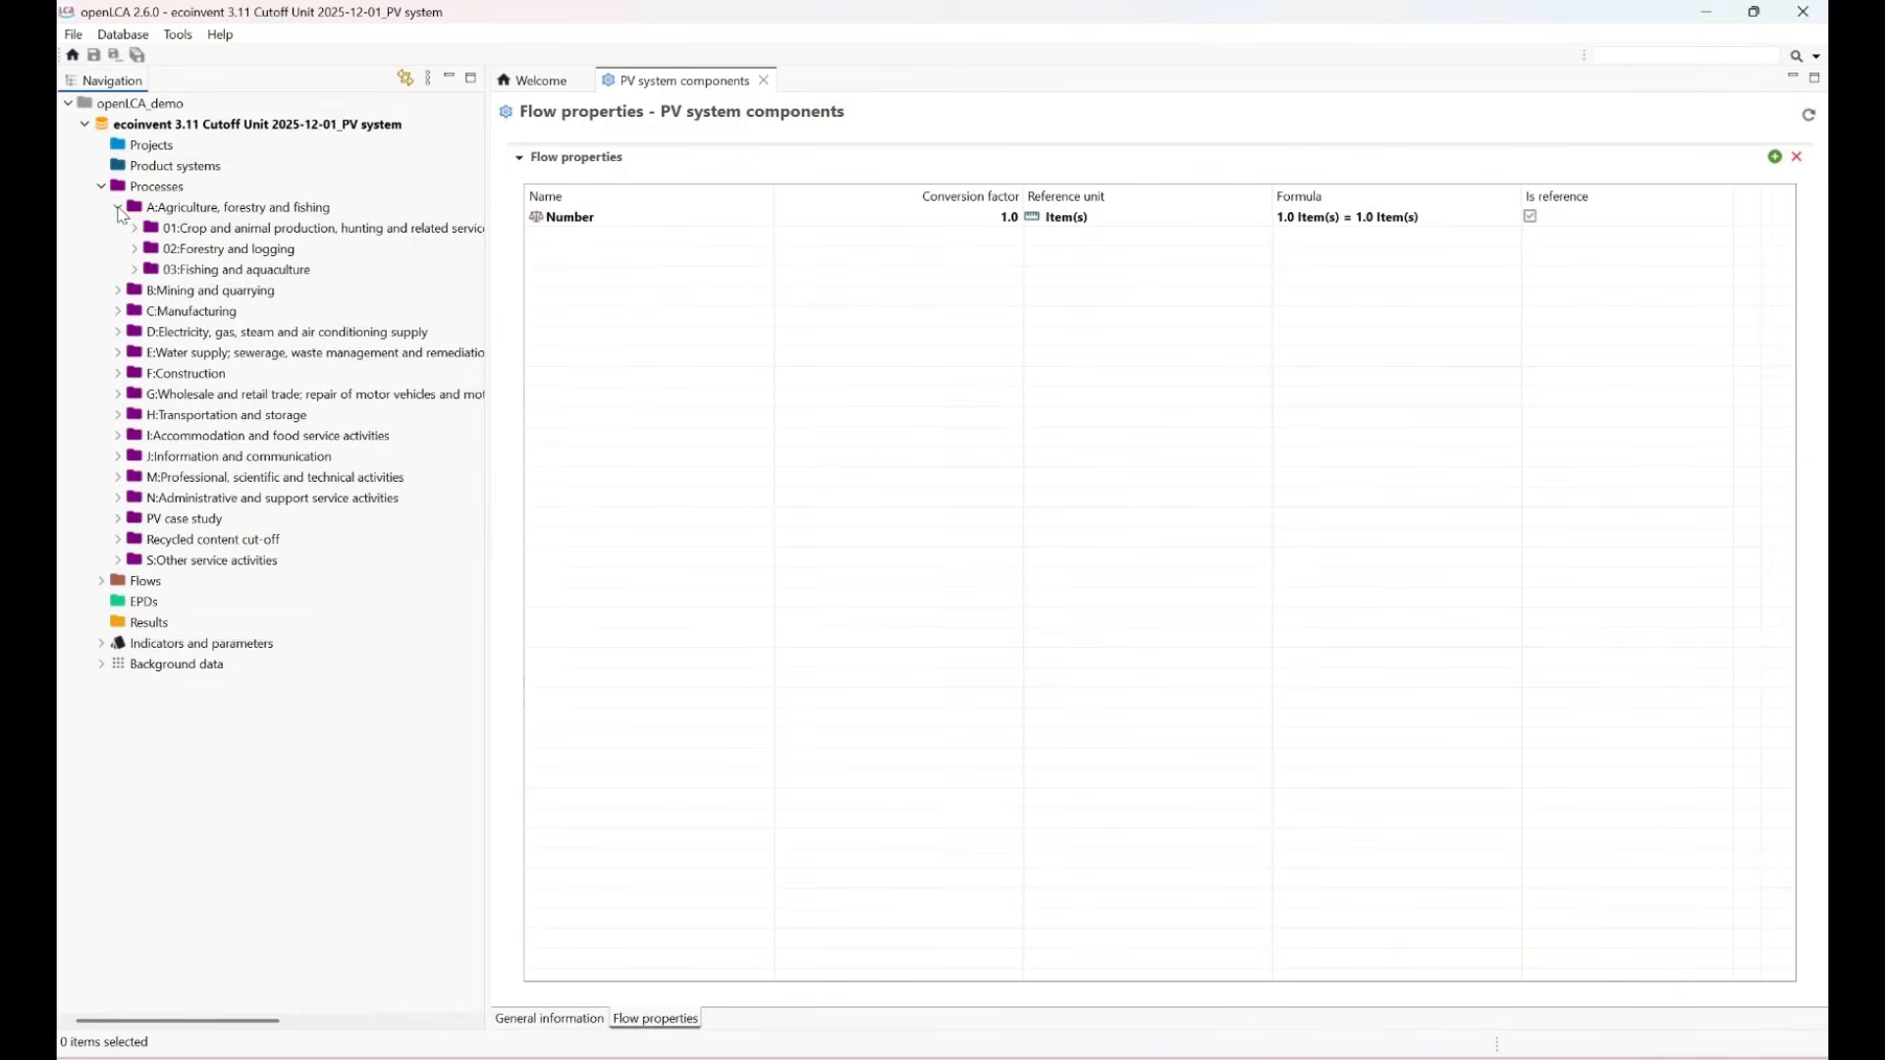
pyautogui.click(118, 208)
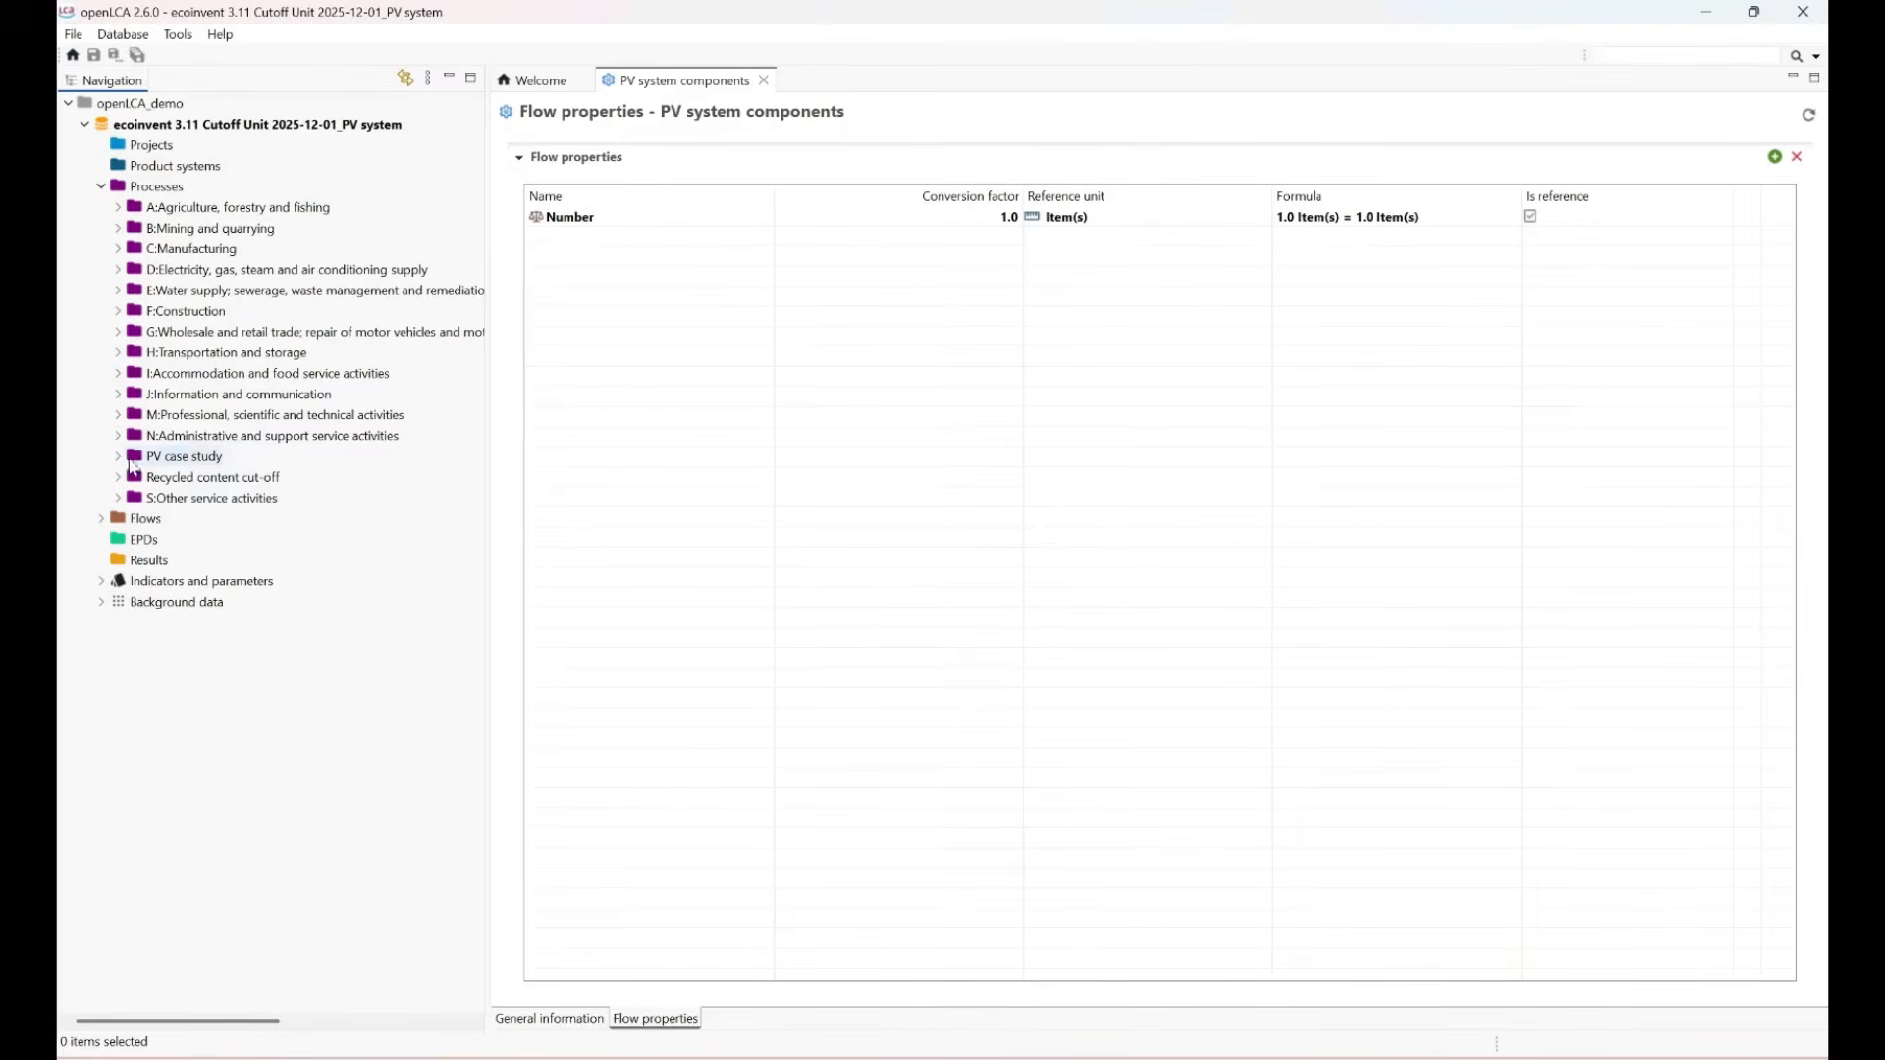
# Expand the PV case study process category and list the processes under Upstream, Use phase and End-of-life.
pyautogui.click(118, 457)
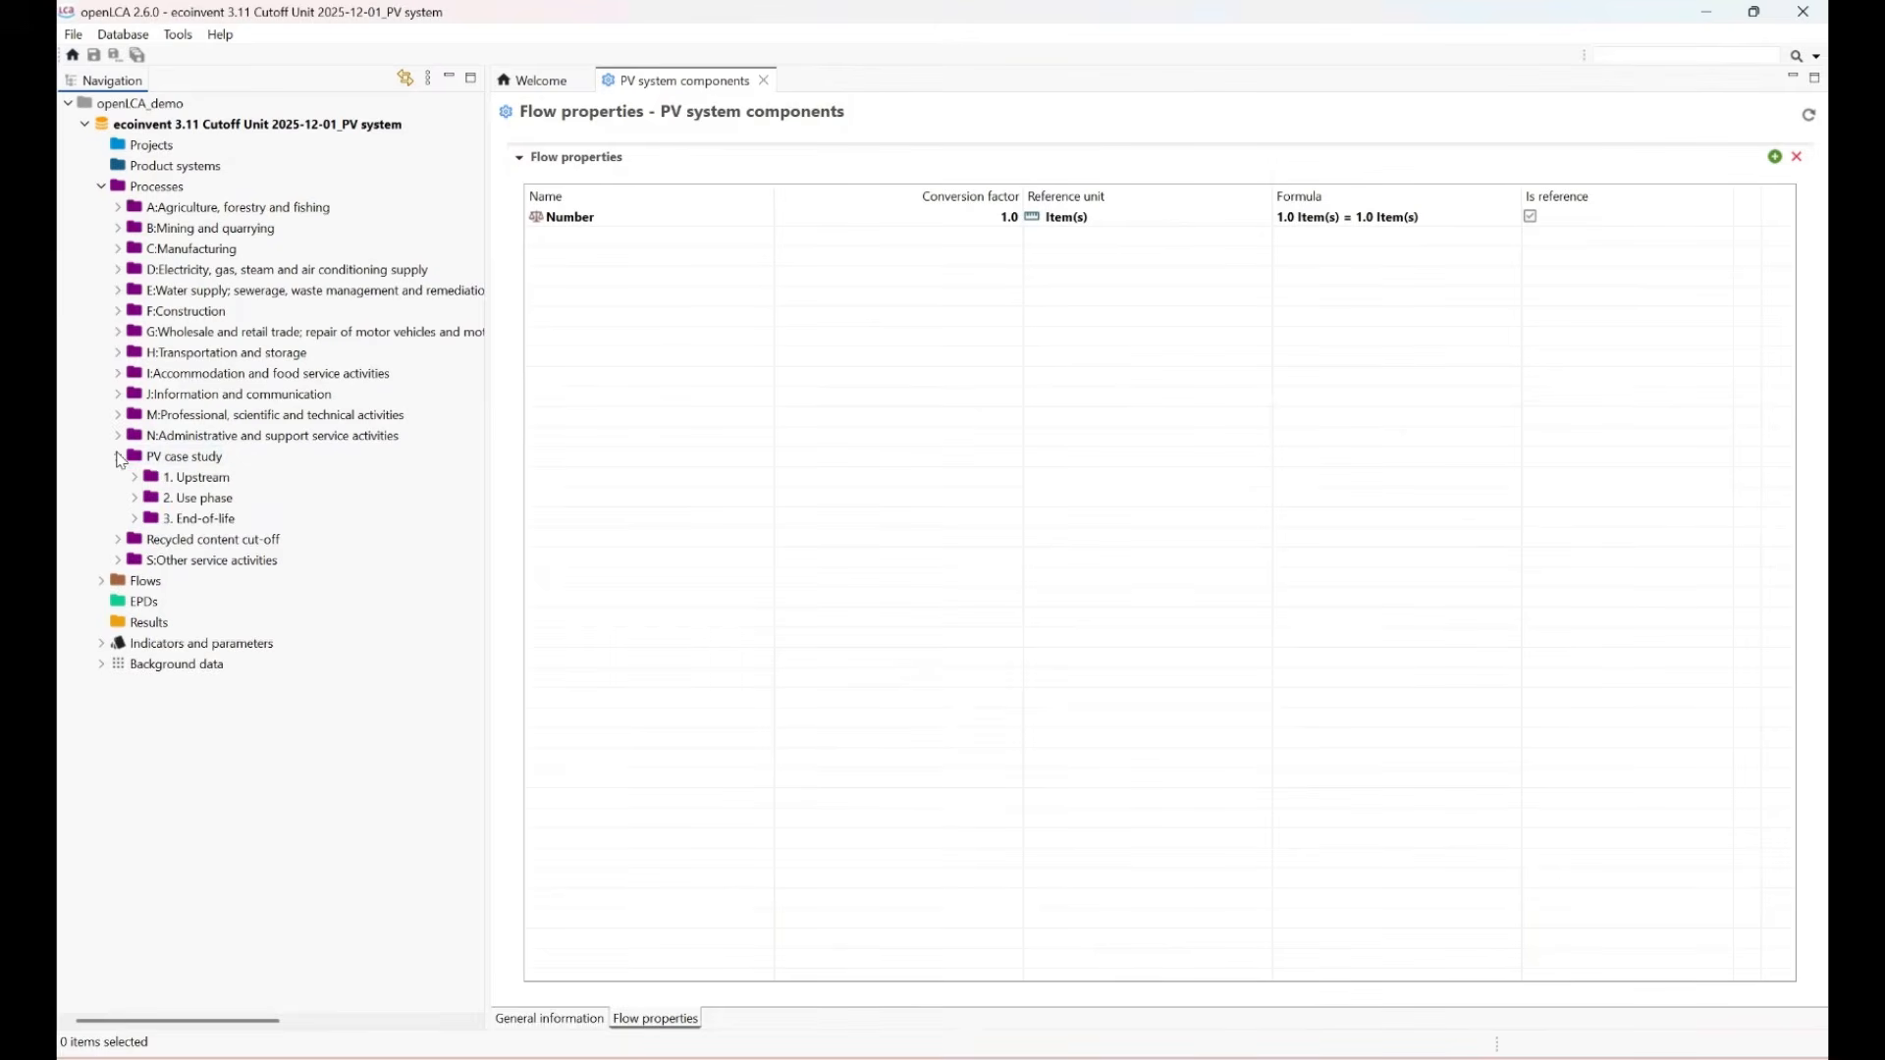
pyautogui.click(196, 480)
pyautogui.click(208, 499)
pyautogui.click(232, 518)
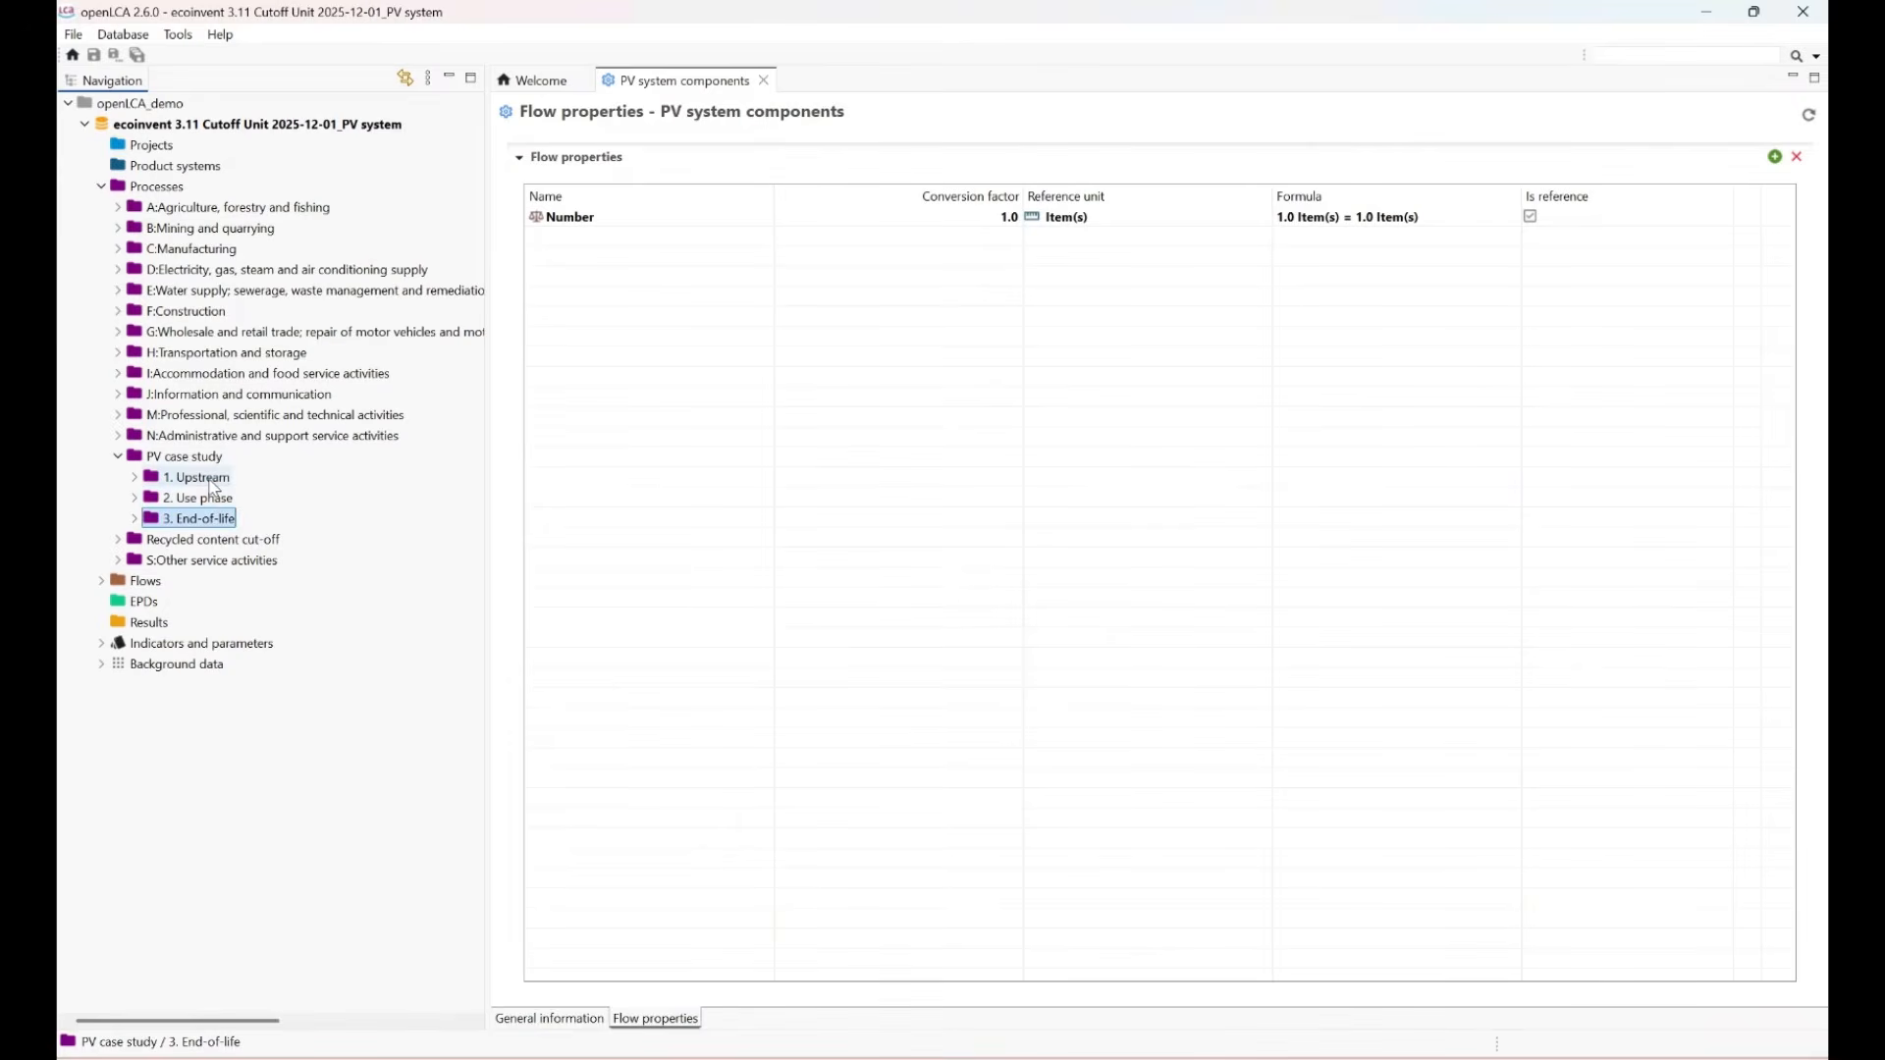
pyautogui.click(186, 480)
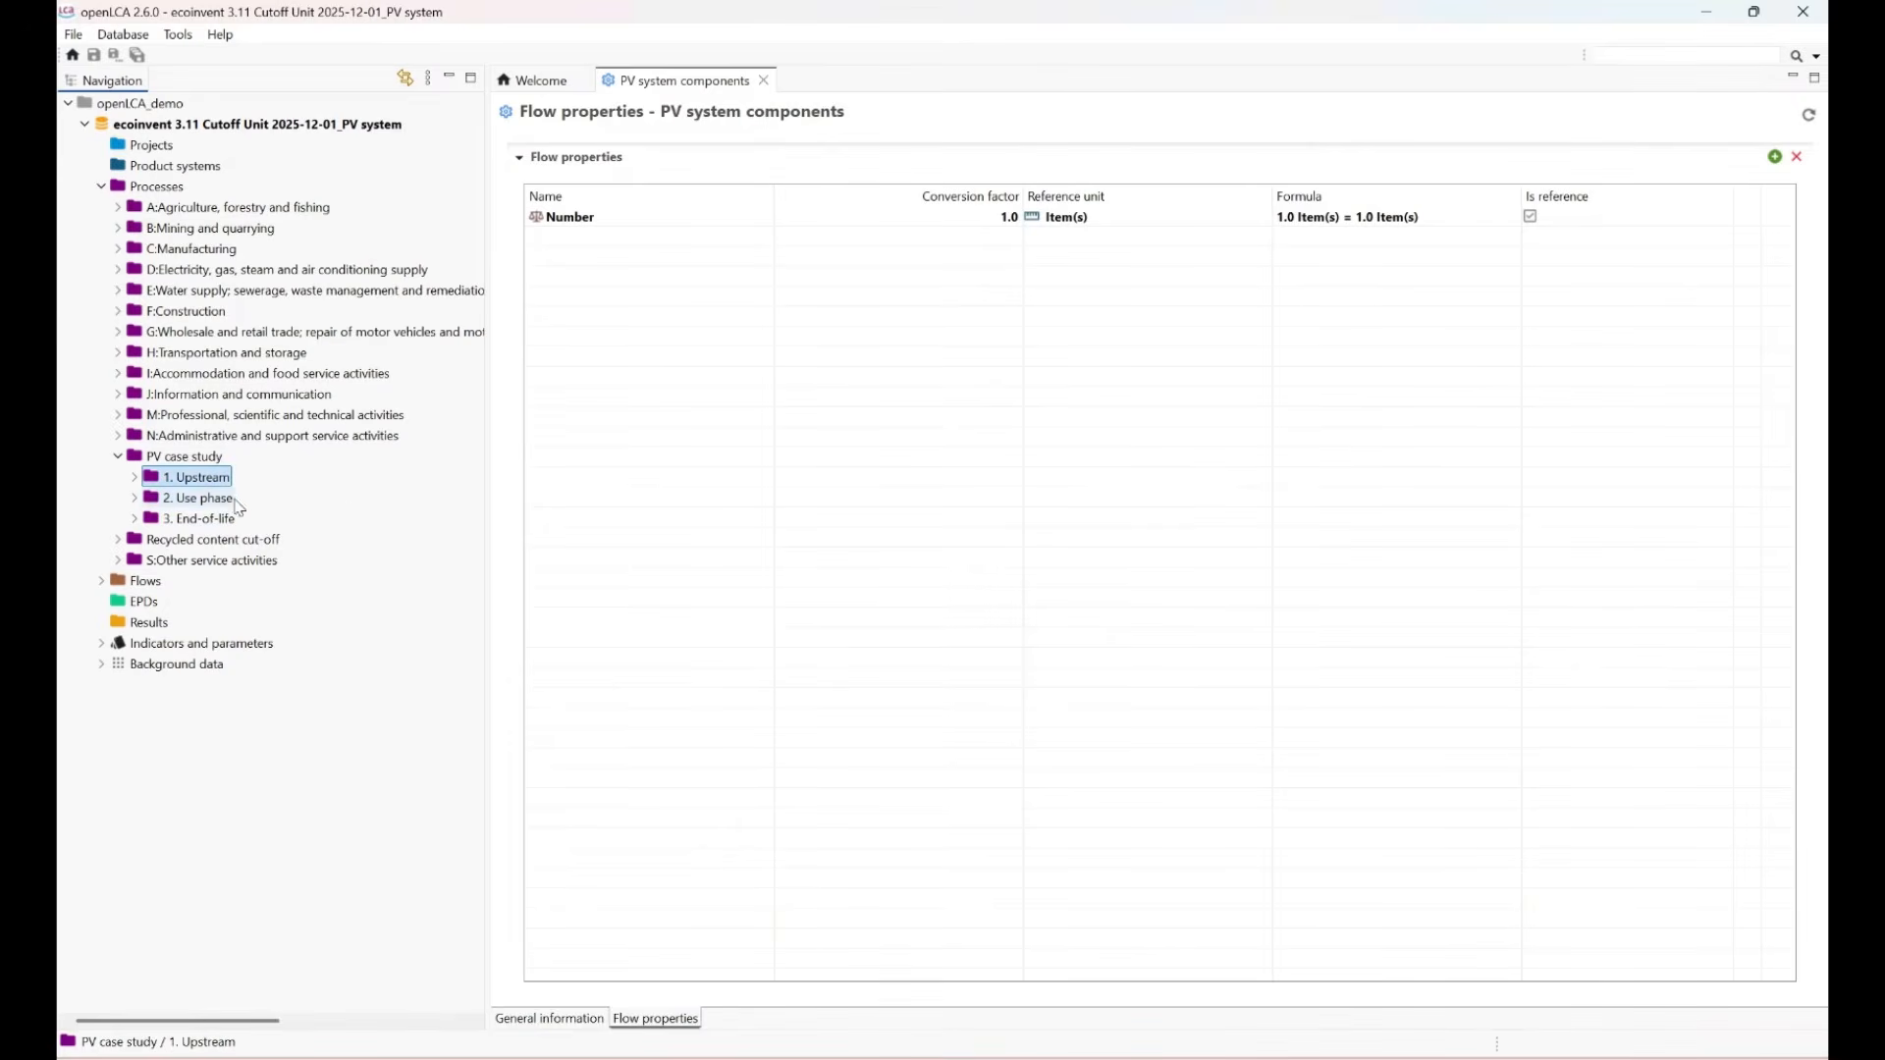
pyautogui.press('Down')
pyautogui.press('Down')
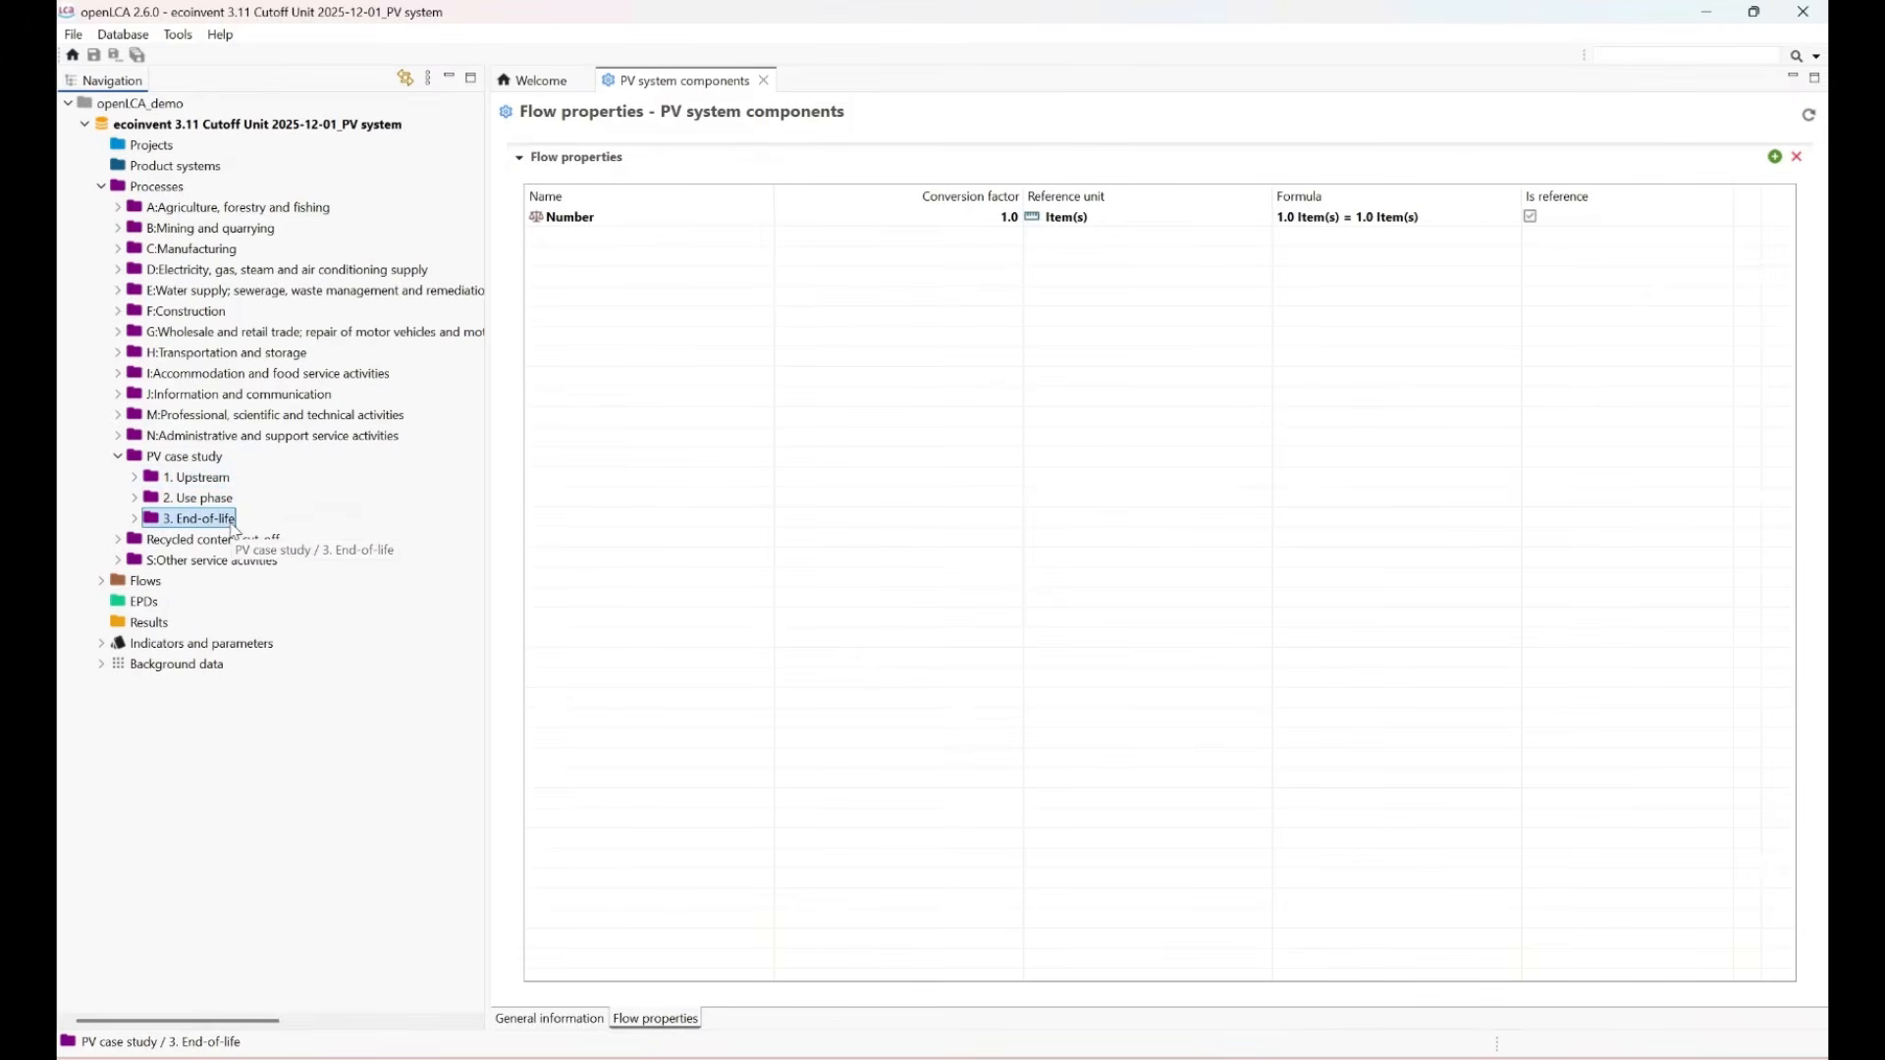
pyautogui.click(135, 478)
pyautogui.click(134, 559)
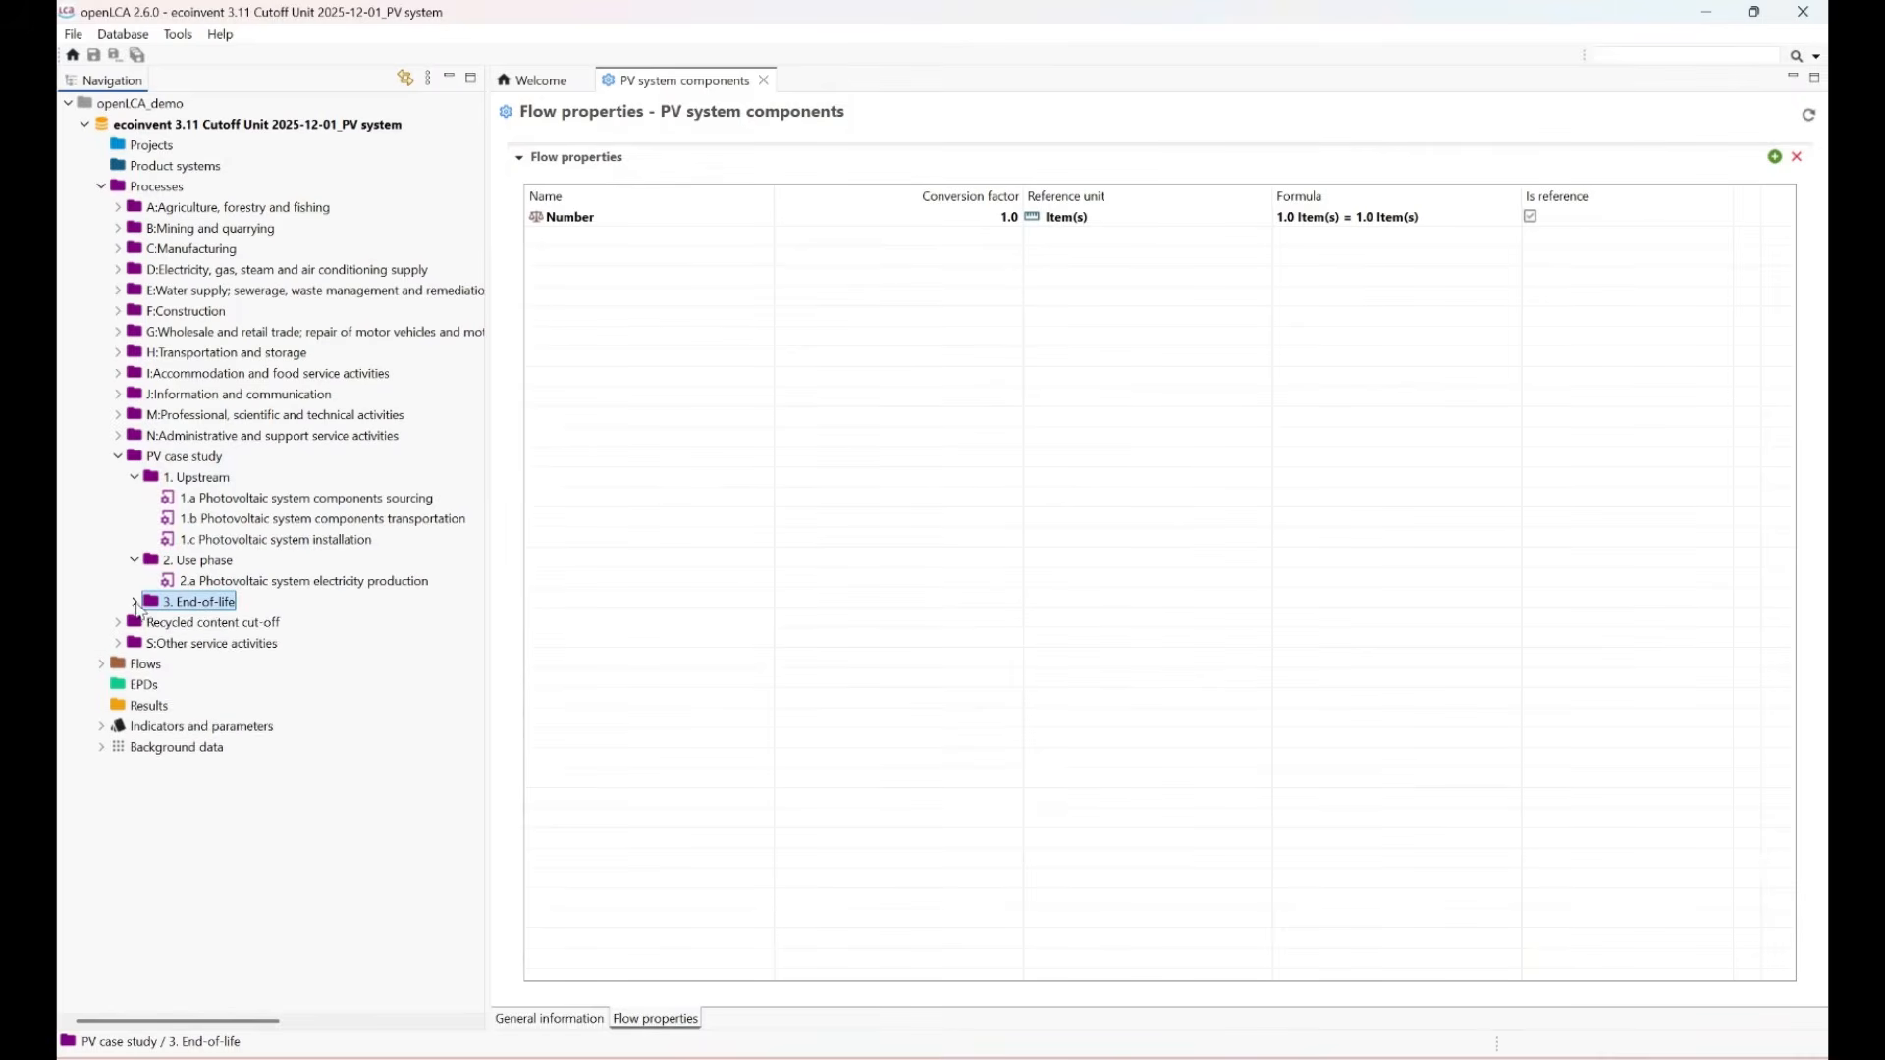
pyautogui.click(136, 602)
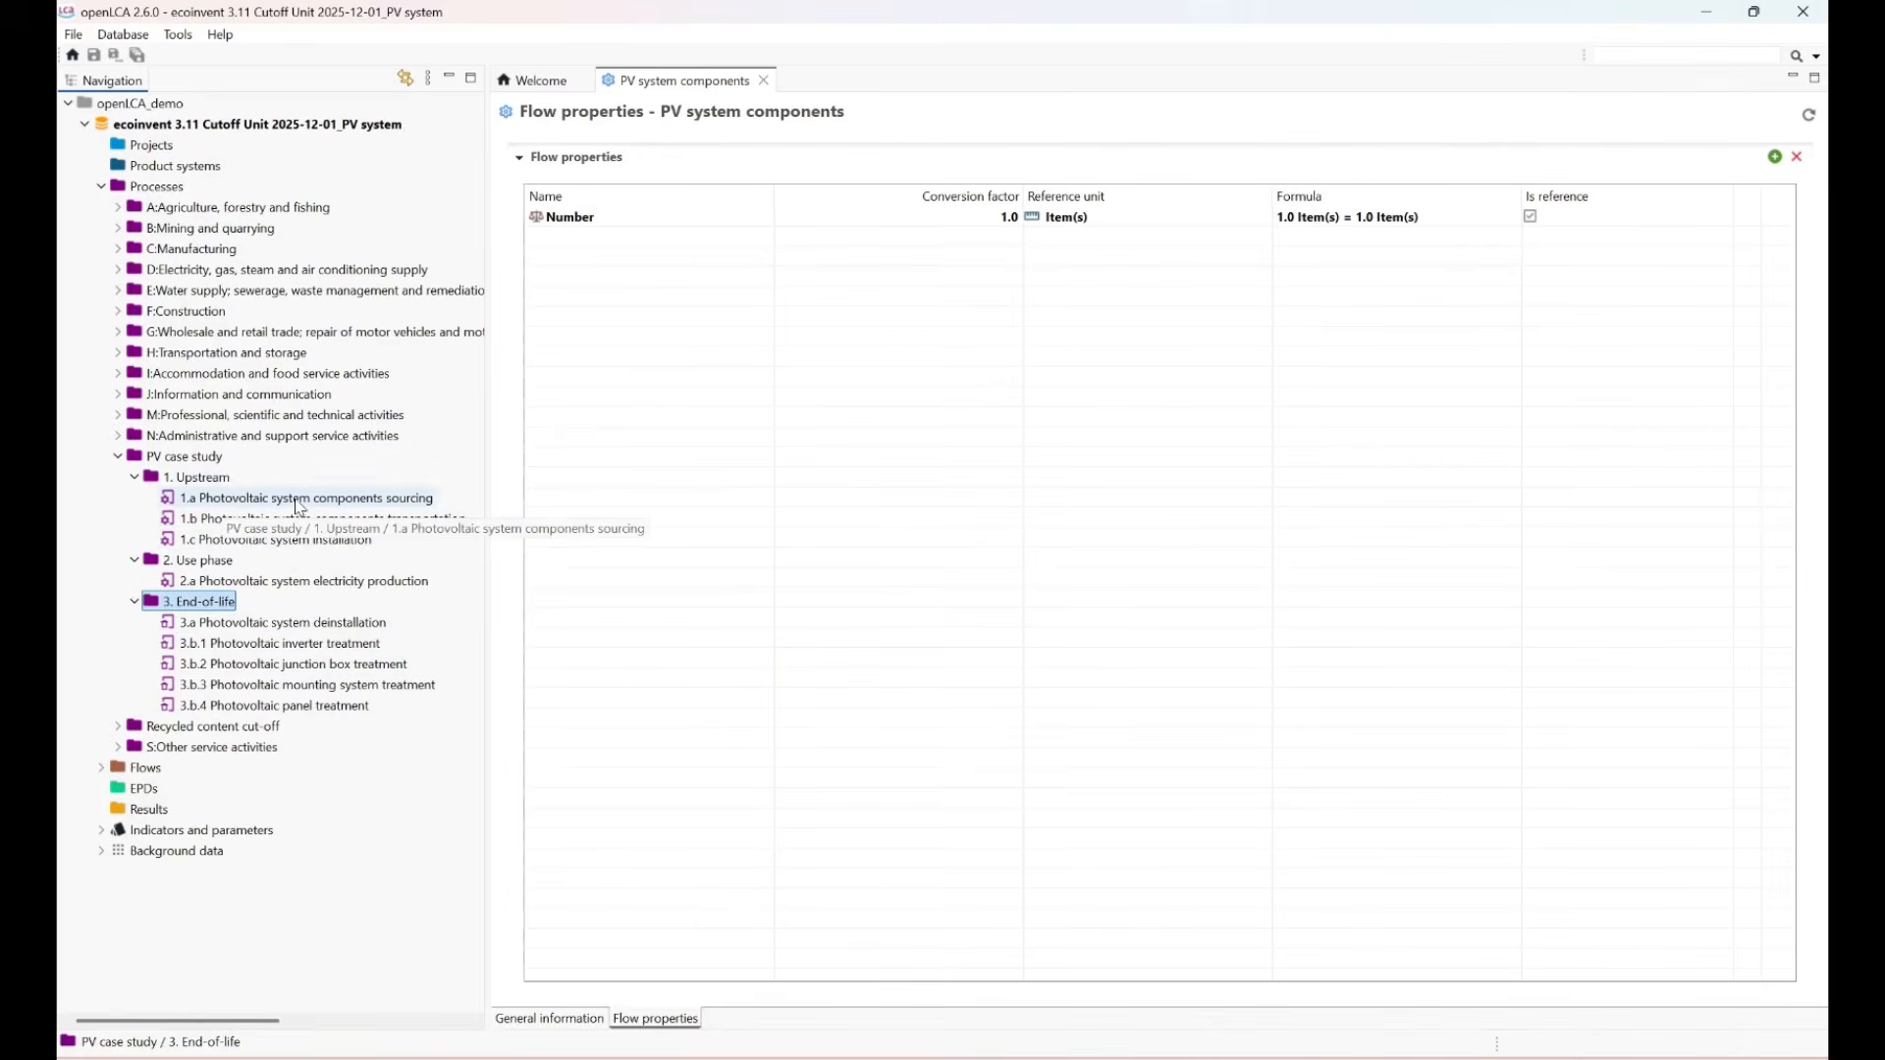
# Go through the three upstream processes and the use-phase electricity production process of the PV case study.
pyautogui.click(421, 502)
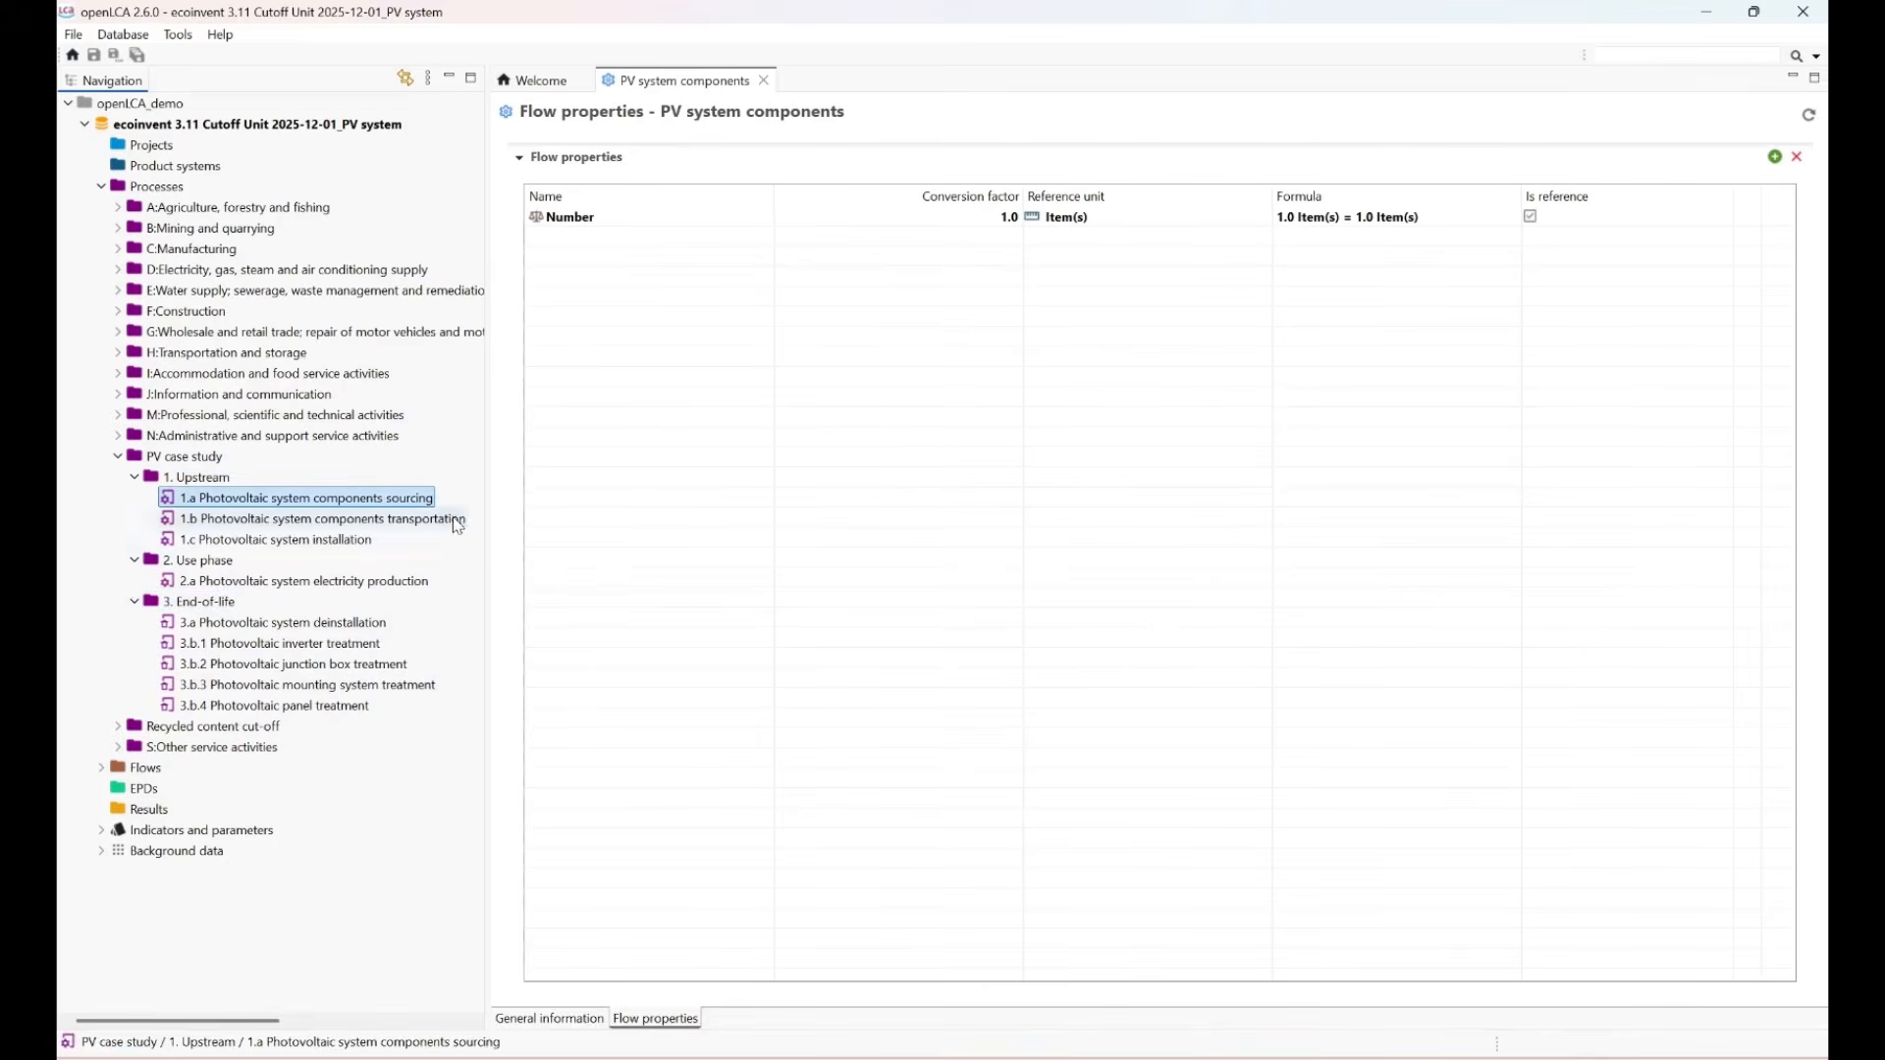
pyautogui.click(458, 522)
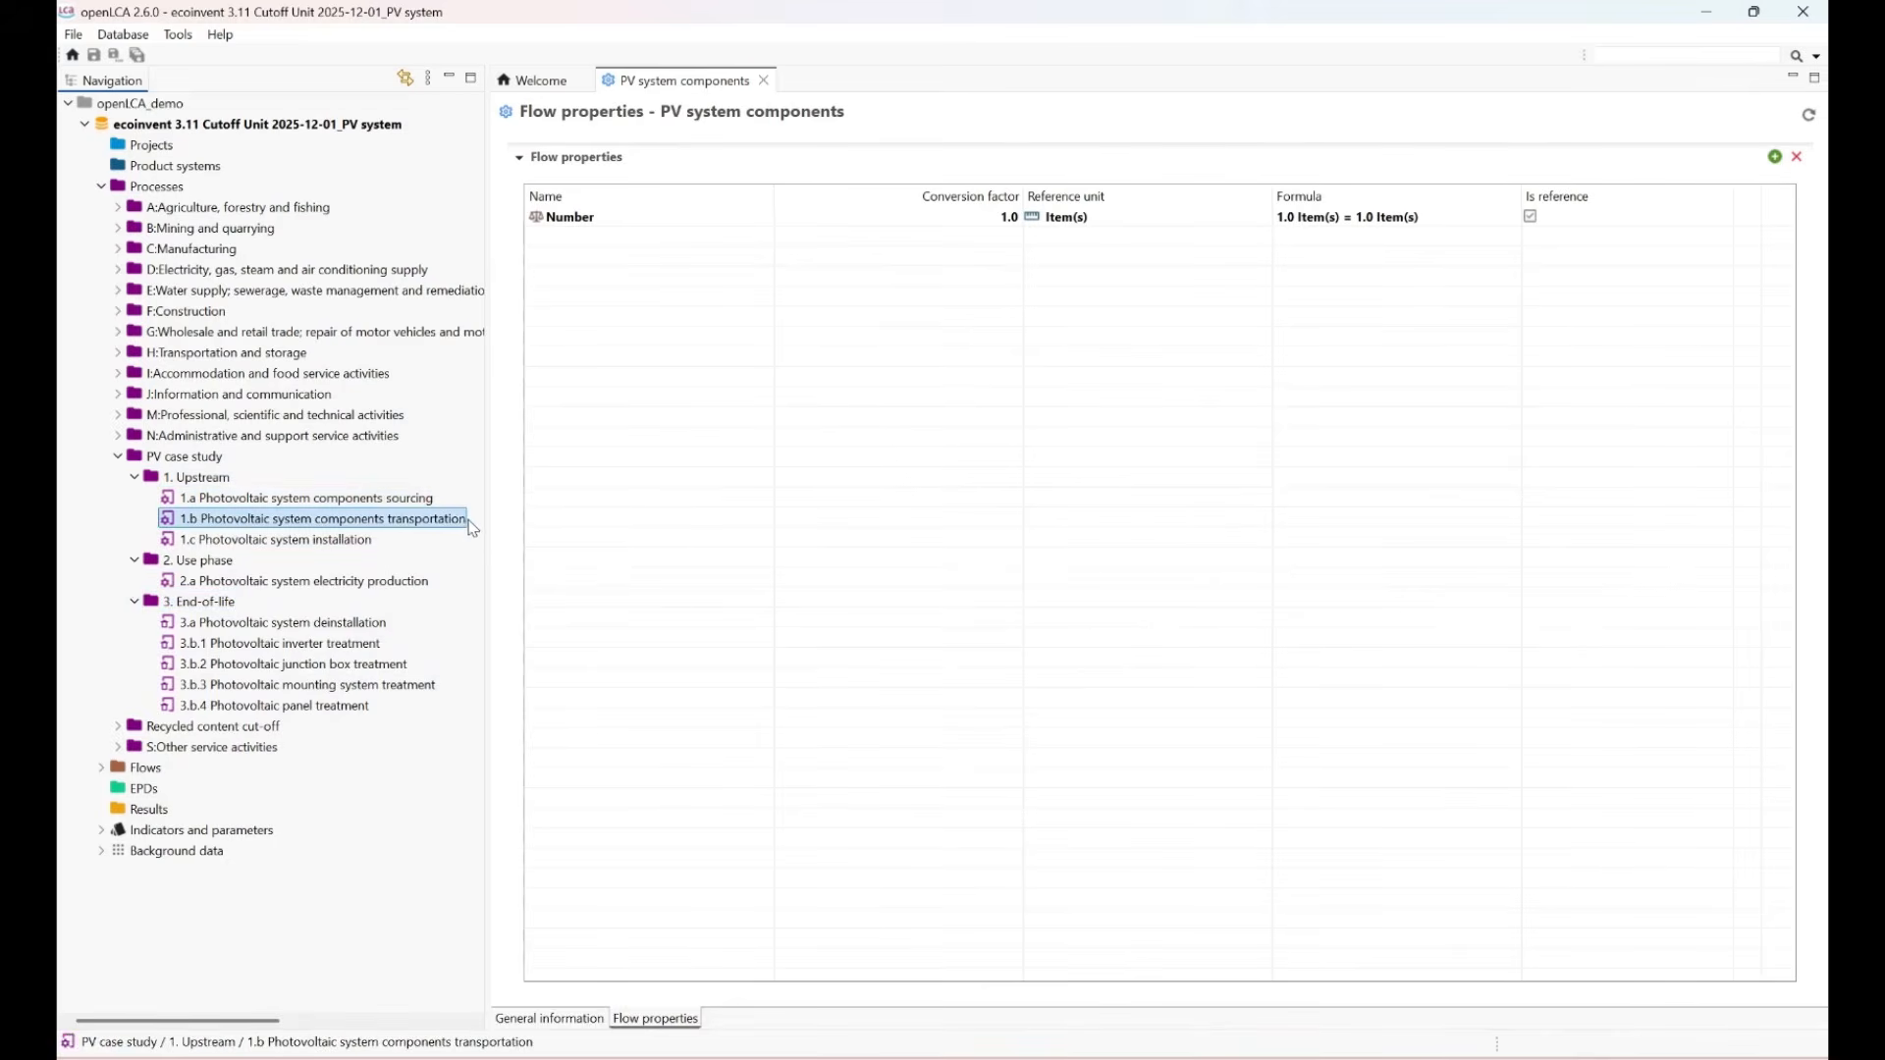
pyautogui.click(345, 543)
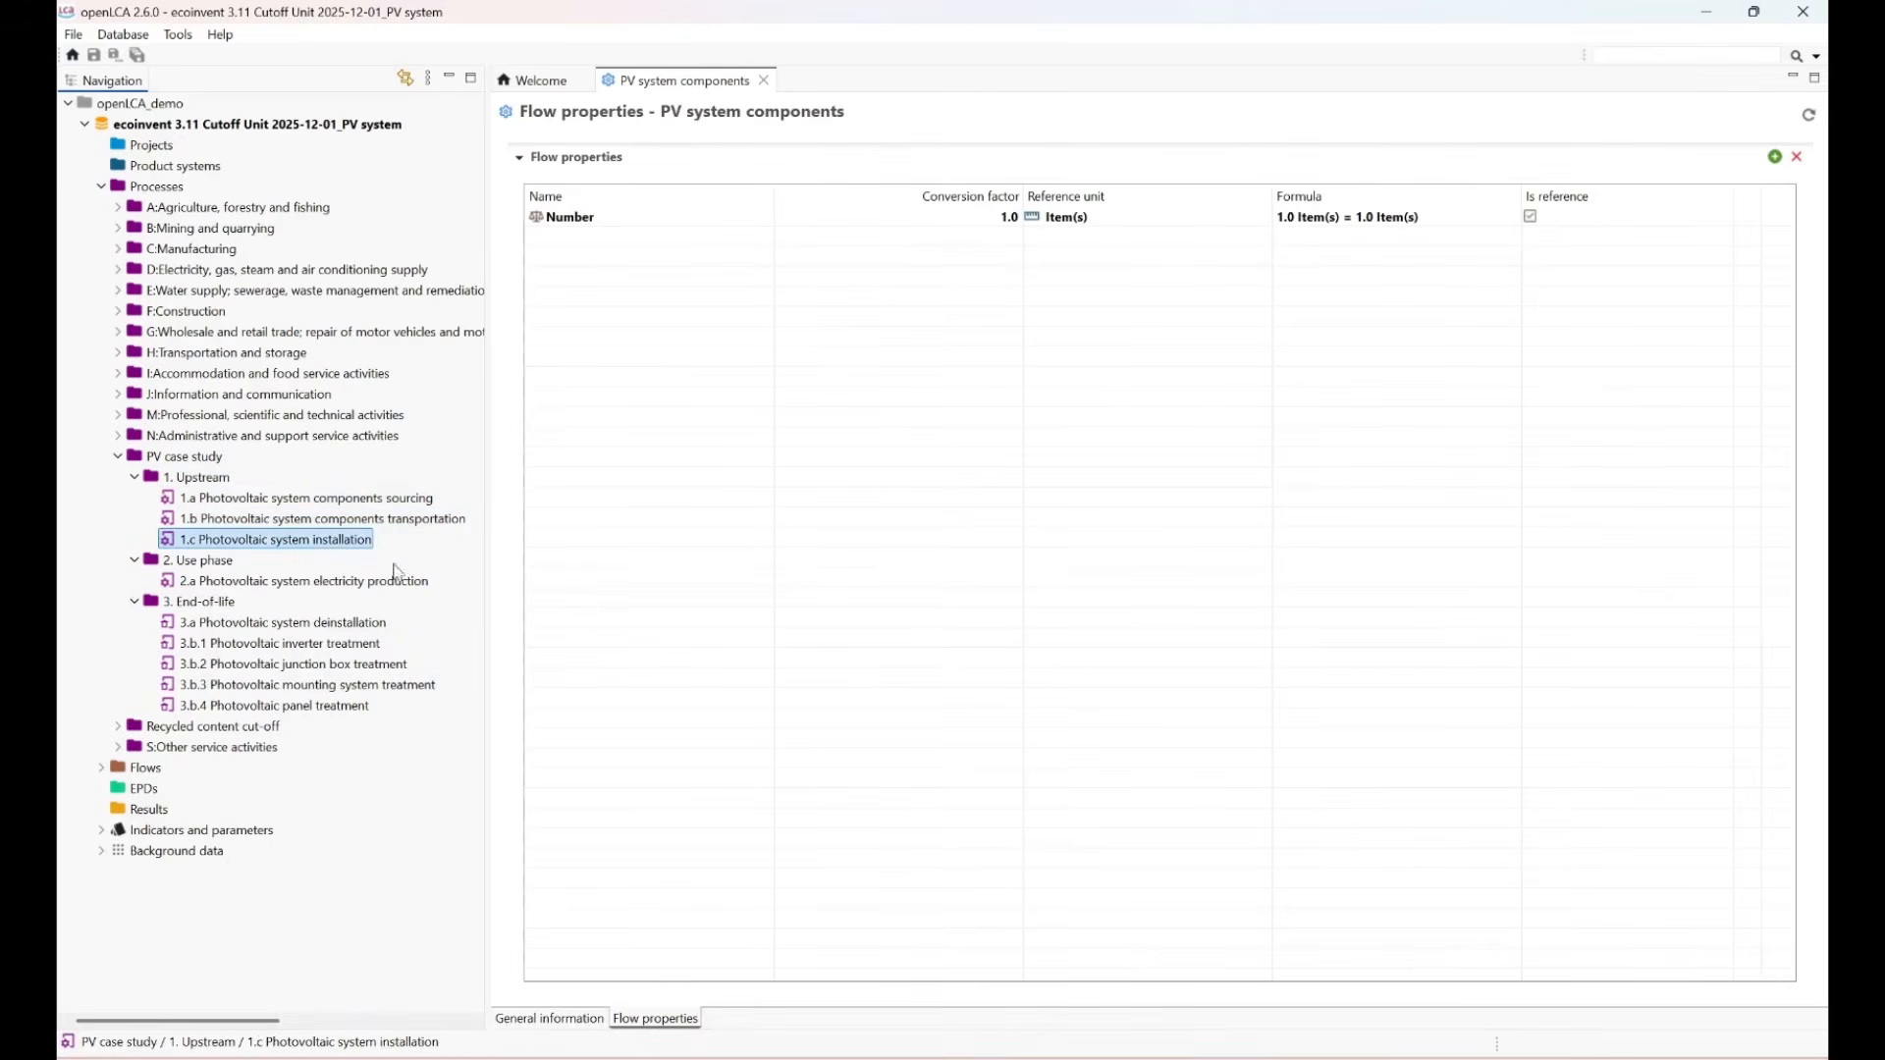
pyautogui.click(398, 587)
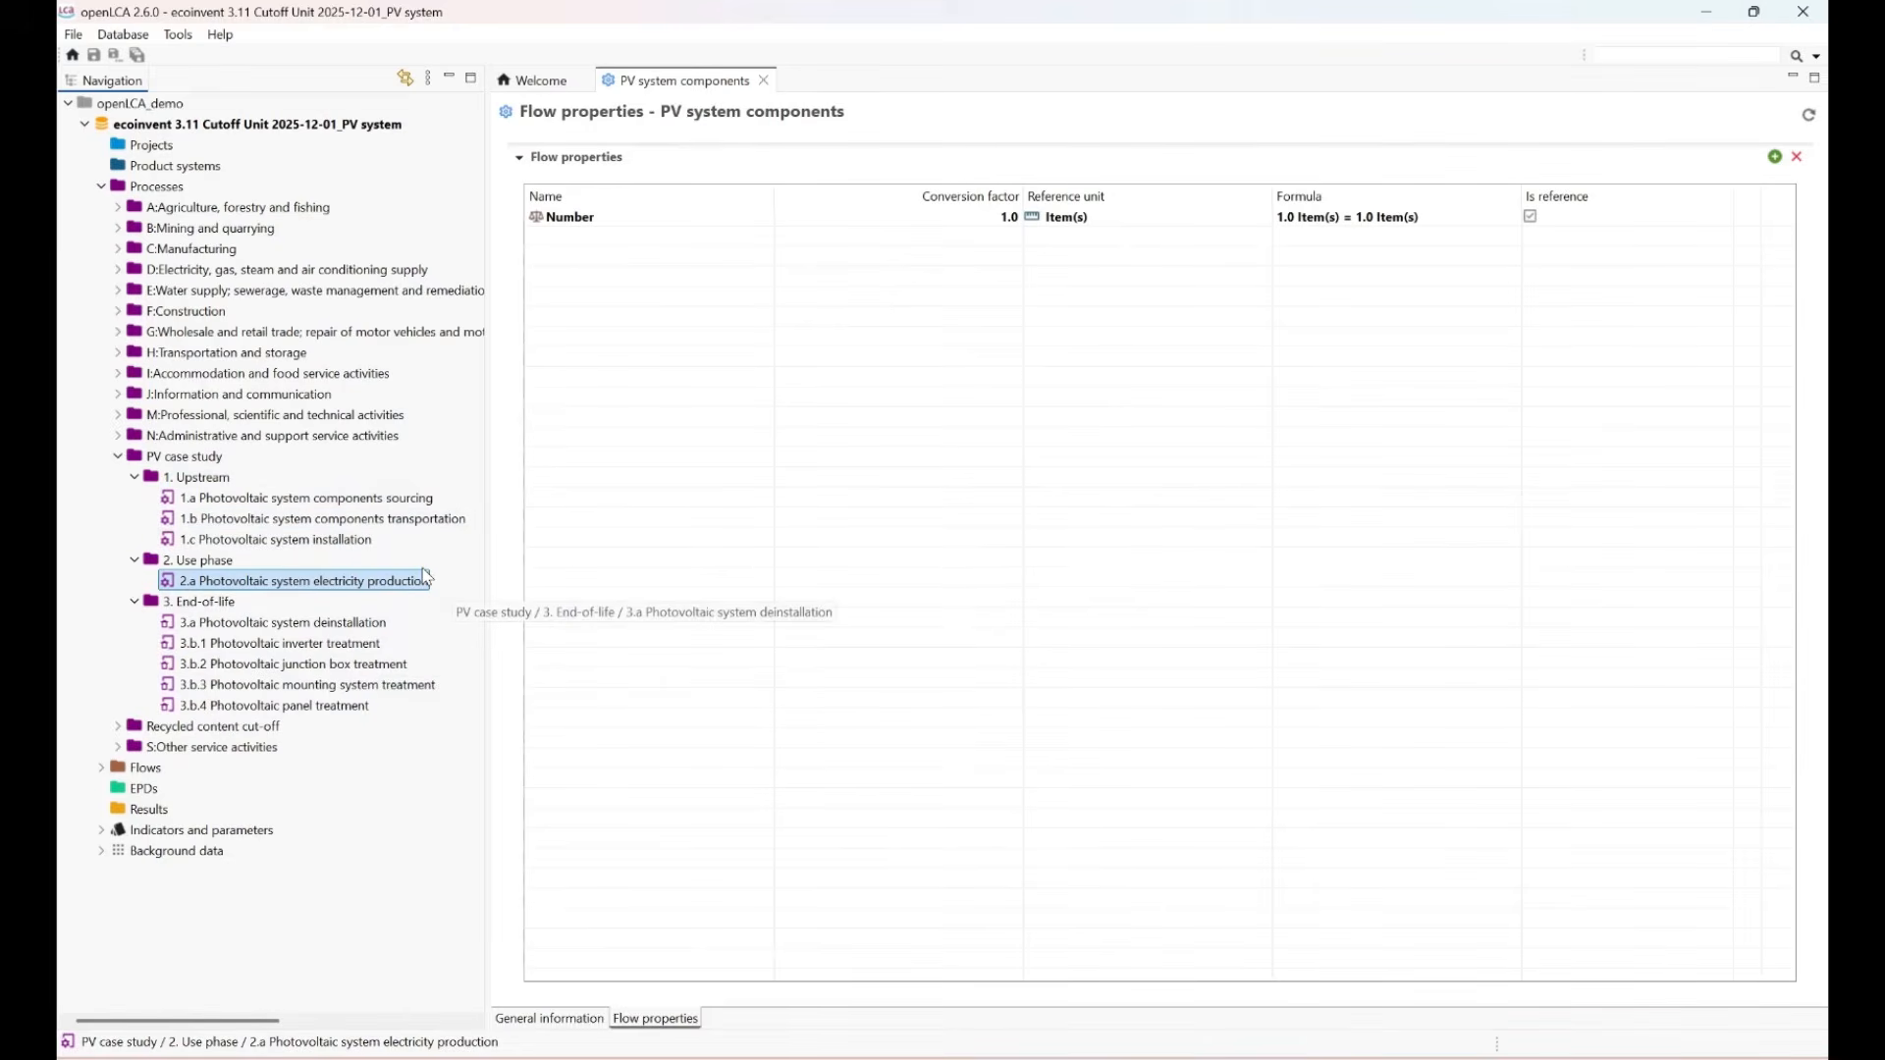
# Delete the process 1.a Photovoltaic system components sourcing and close the PV system components and Welcome pages.
pyautogui.click(370, 498)
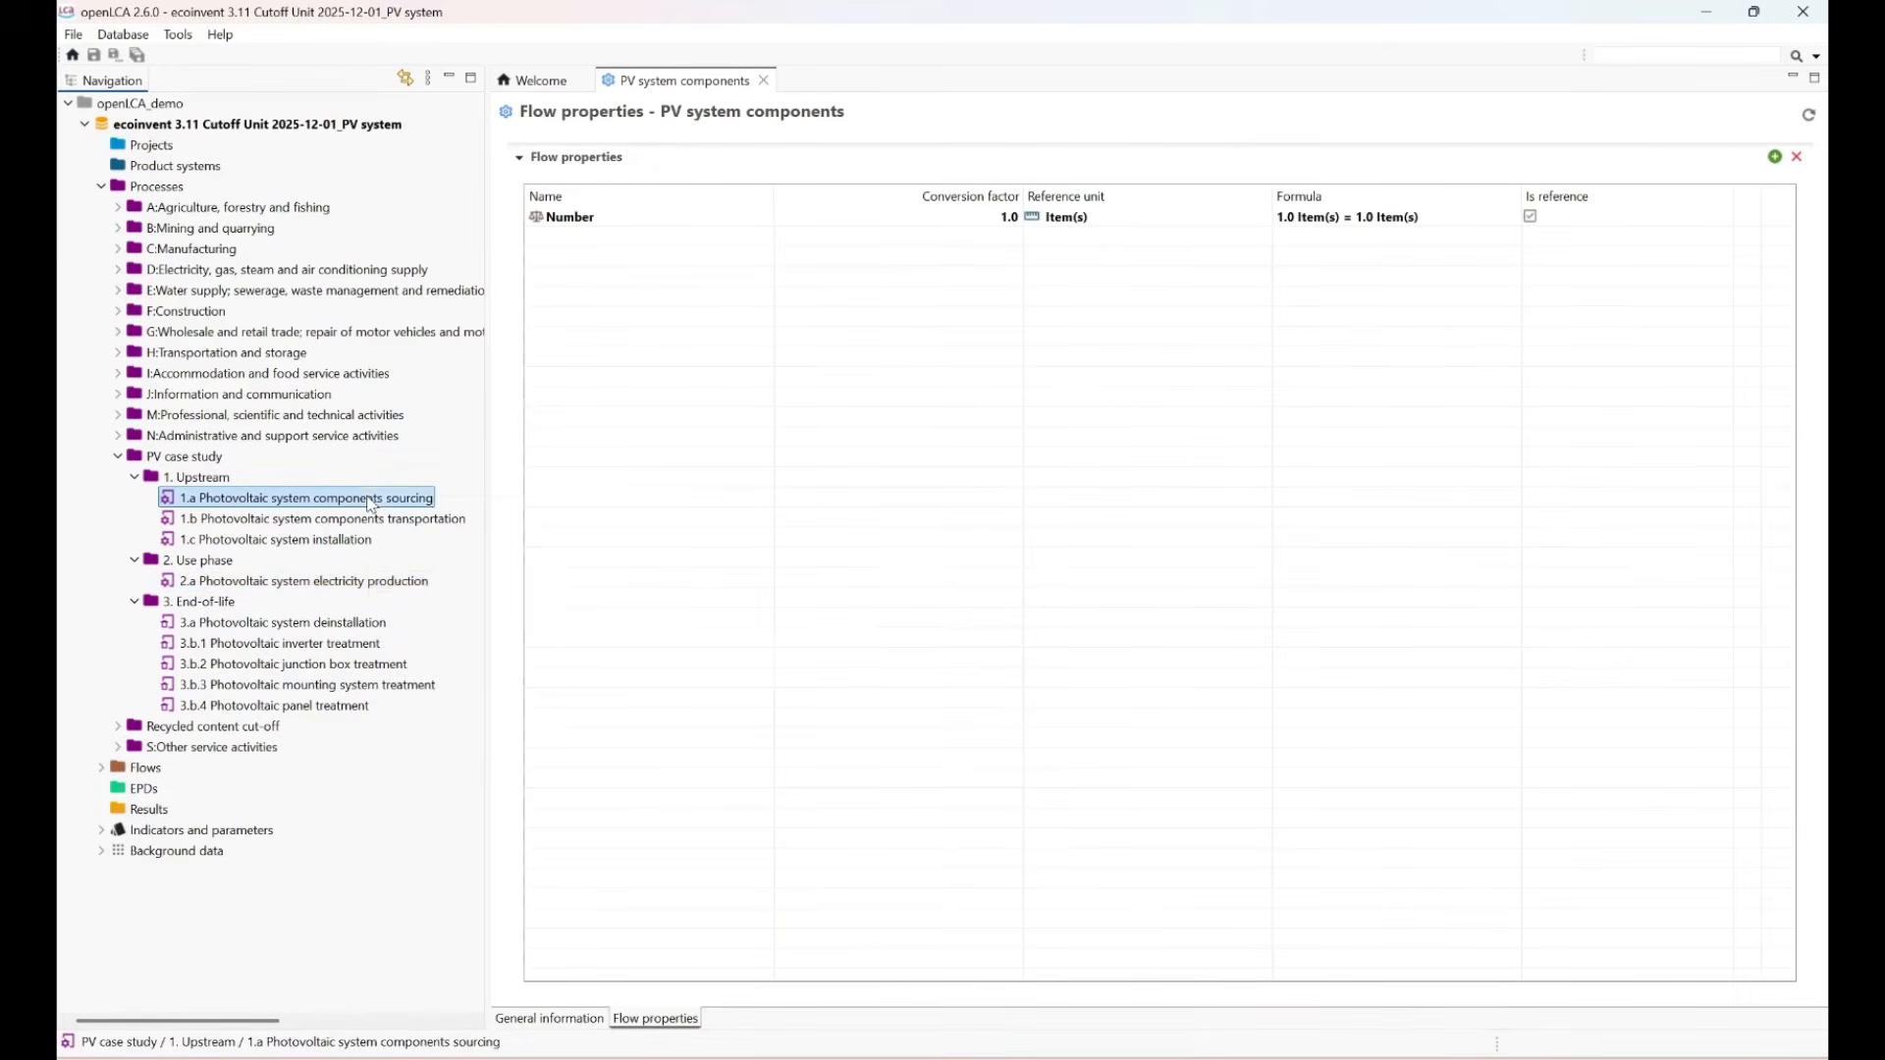
pyautogui.rightClick(370, 504)
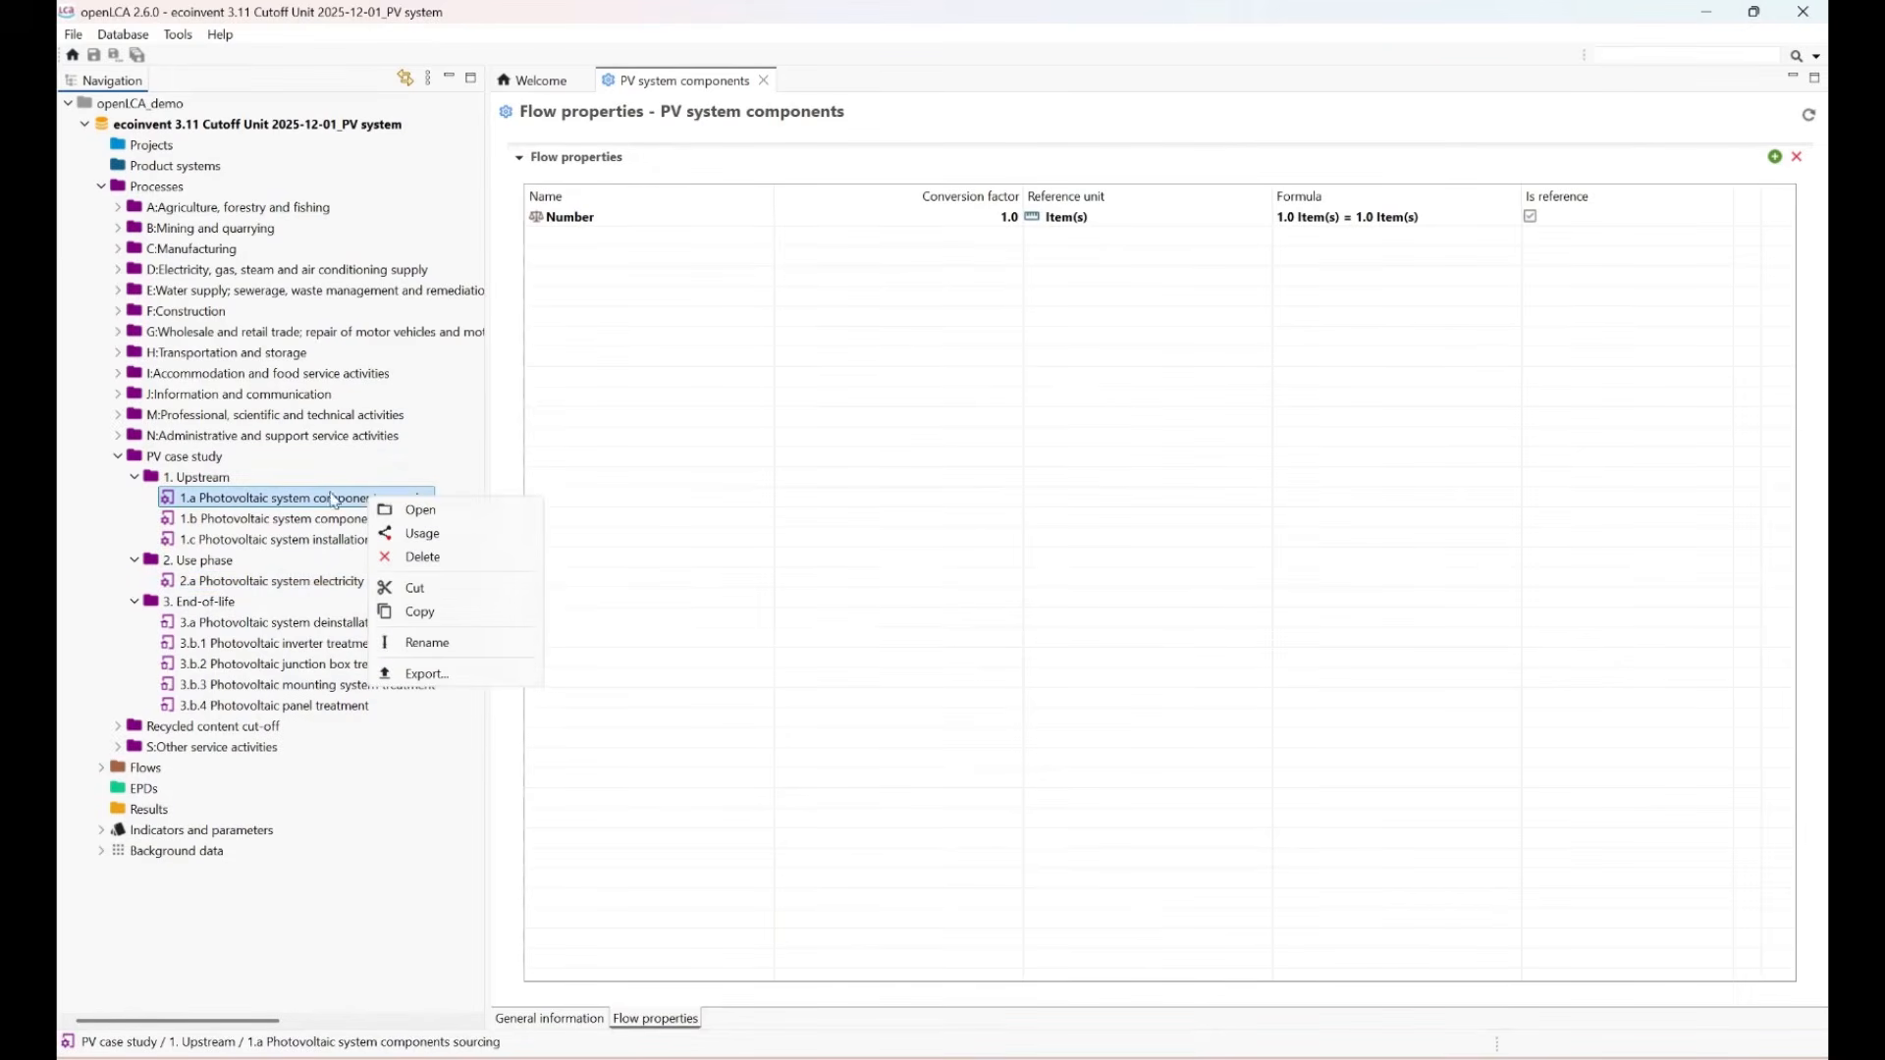
pyautogui.click(422, 556)
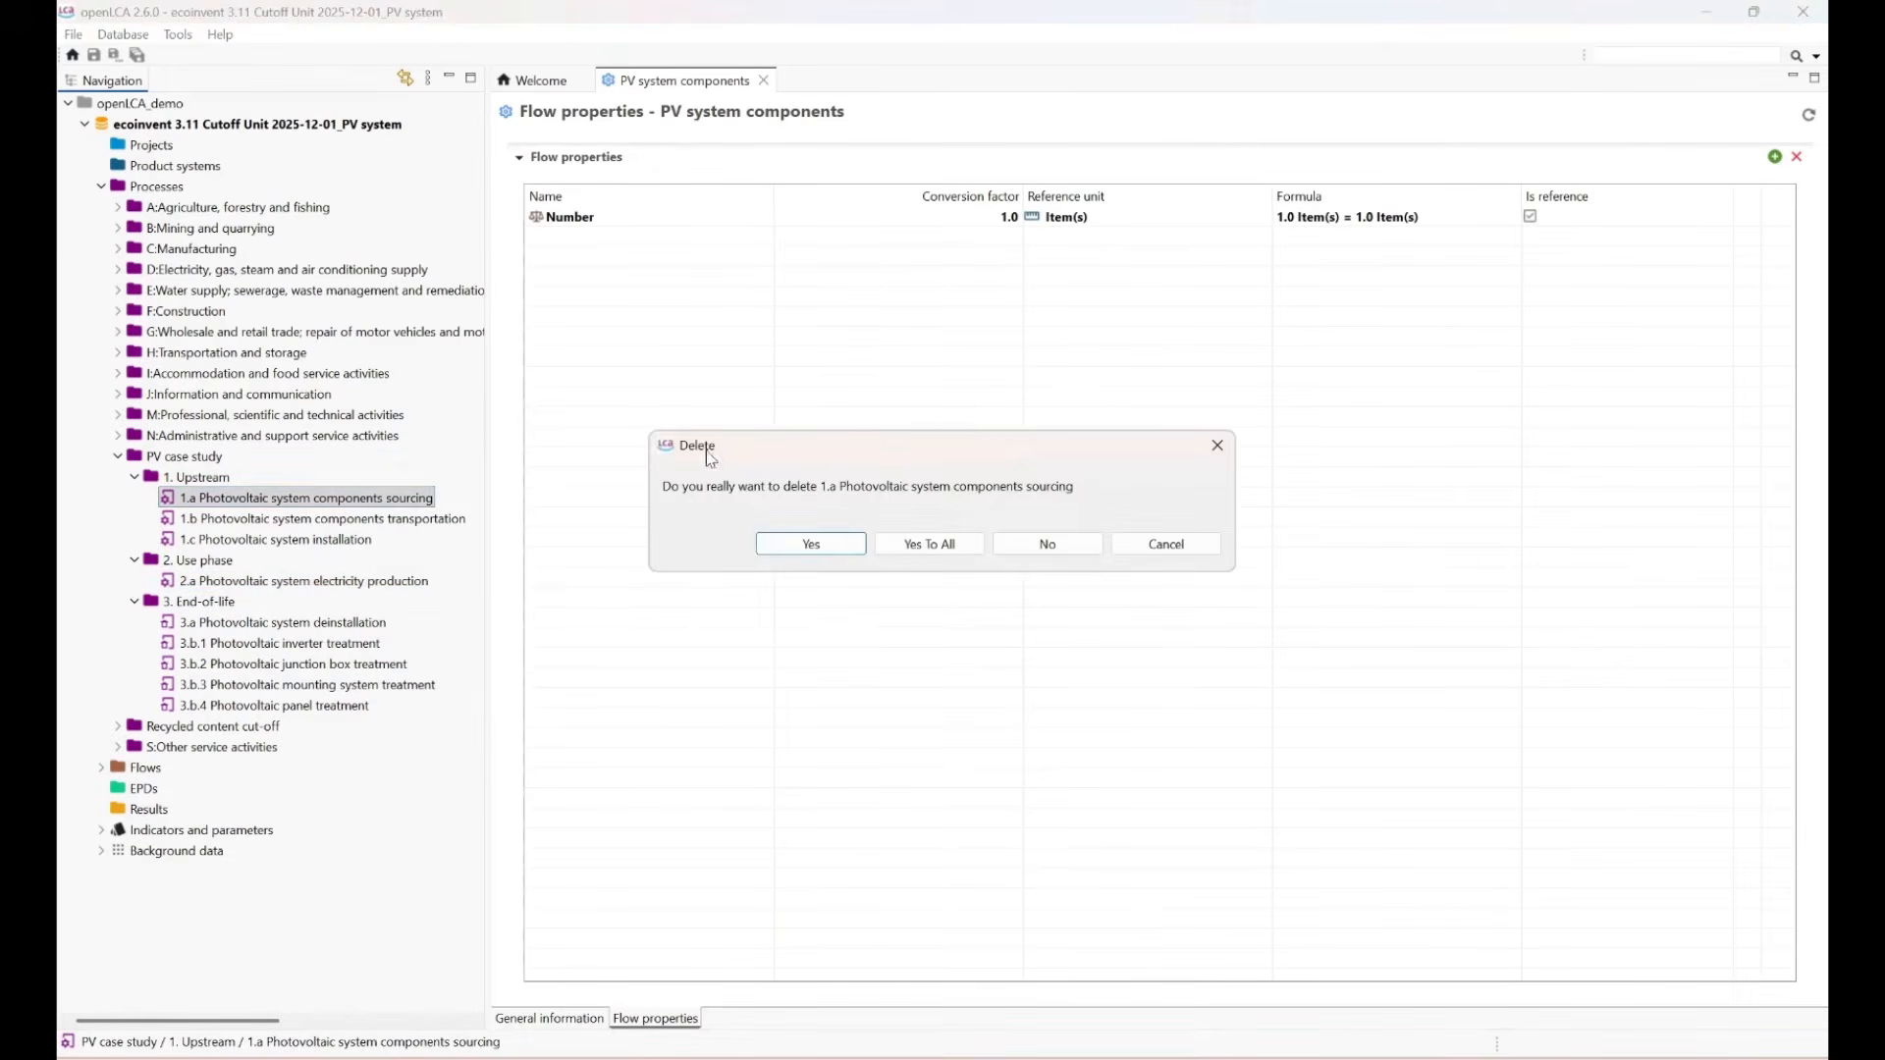
pyautogui.click(810, 544)
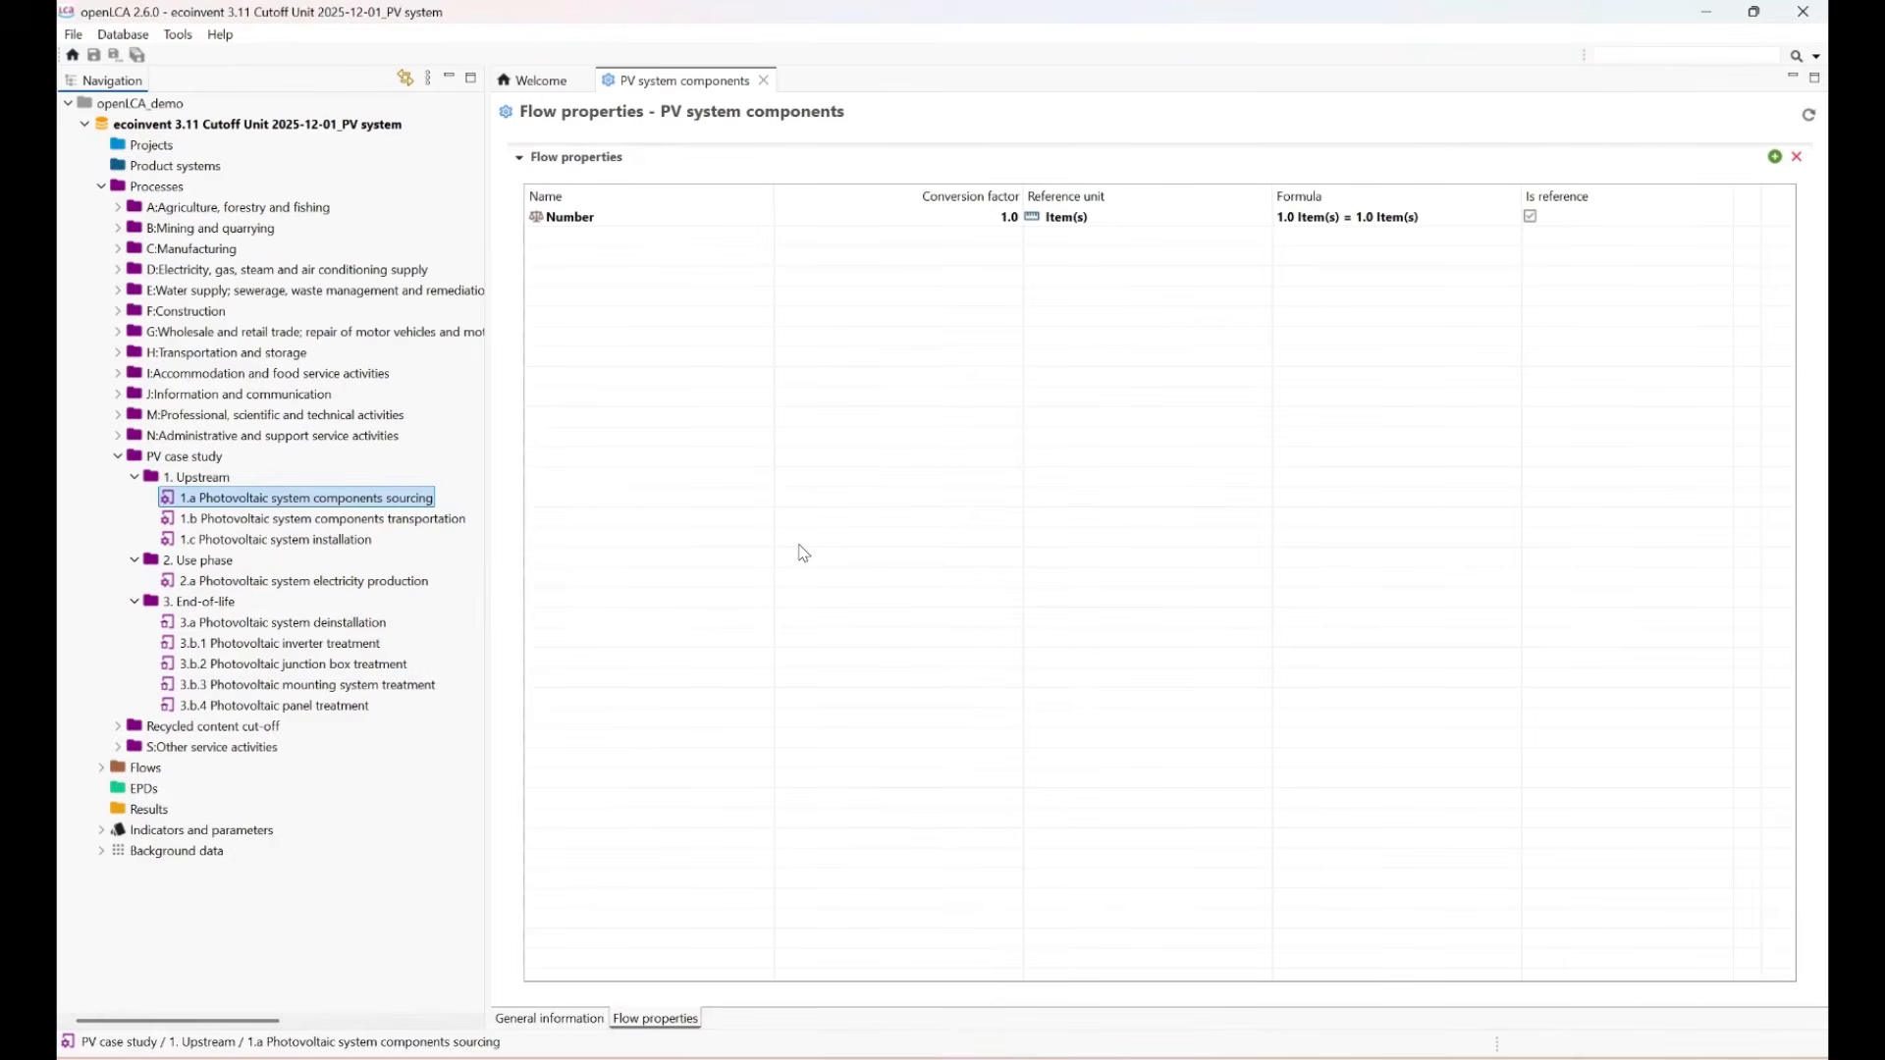
pyautogui.click(764, 81)
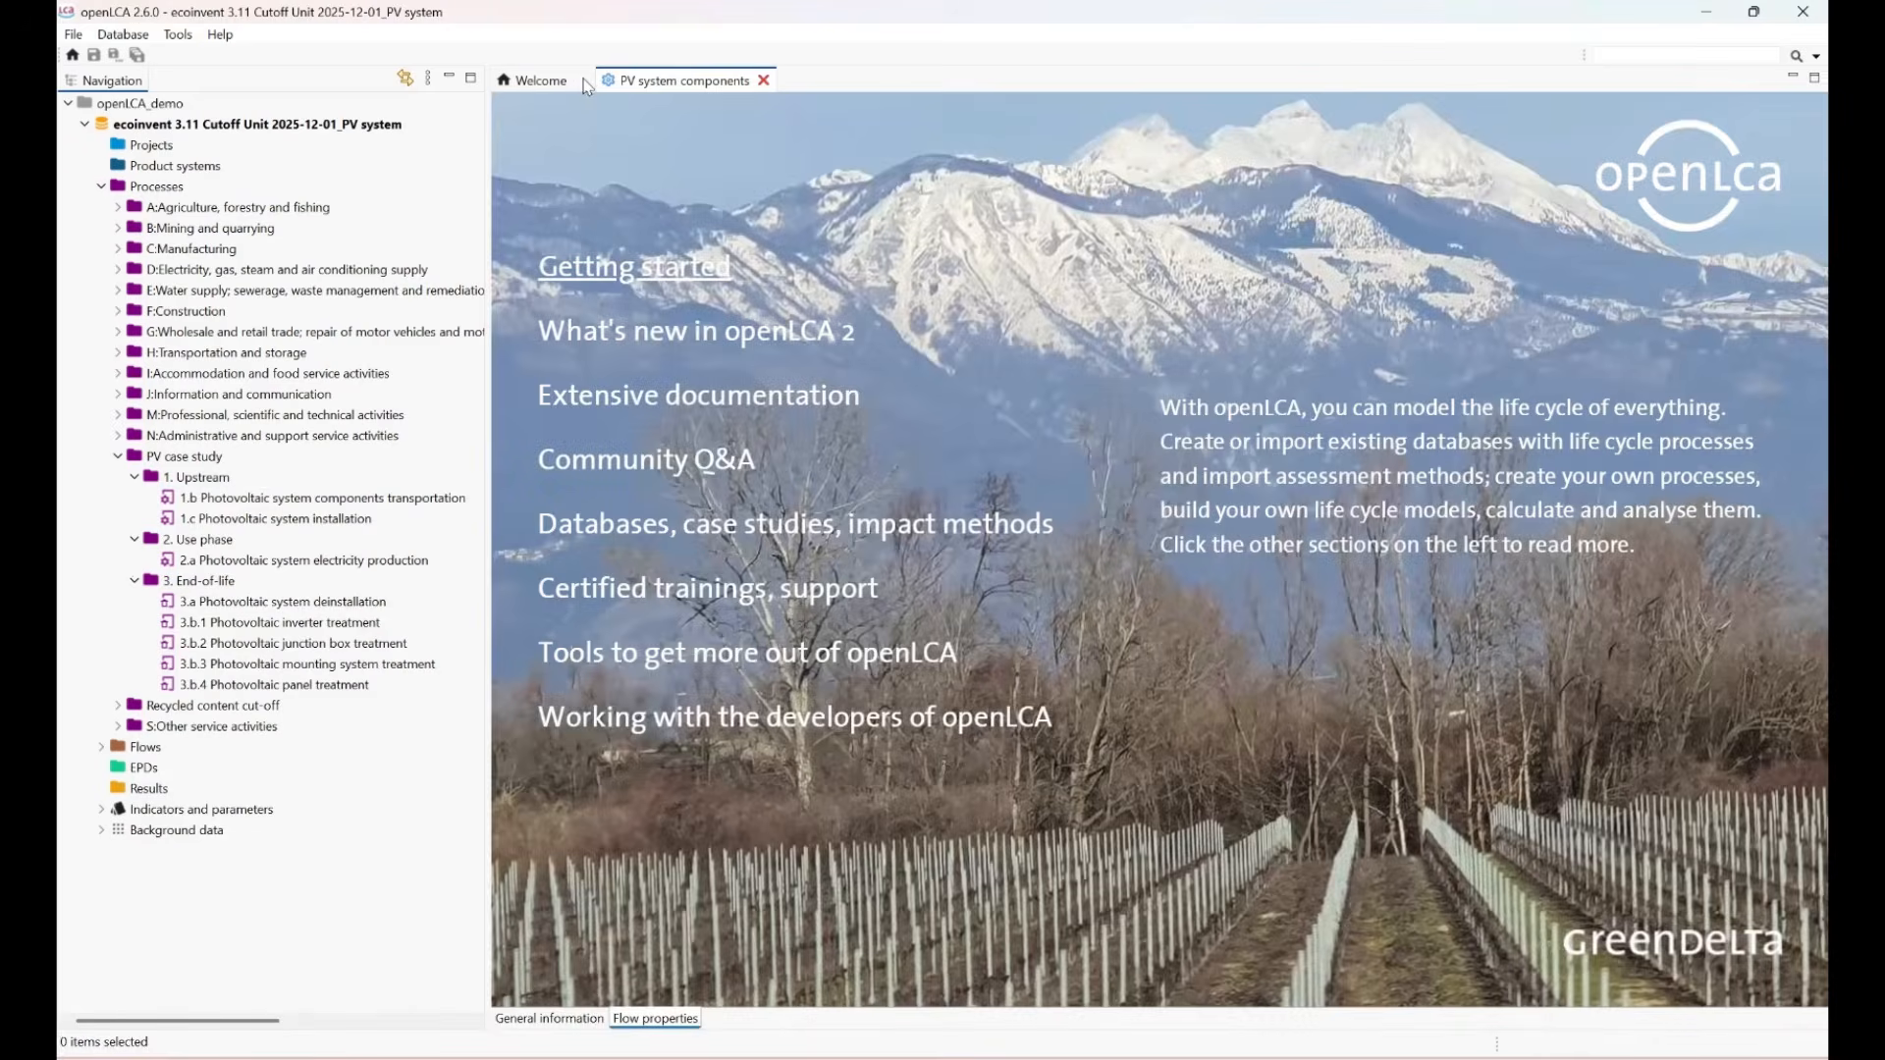
pyautogui.click(582, 84)
# Create a process named 1.a PV system components sourcing with the PV system components flow as its quantitative reference.
pyautogui.click(148, 188)
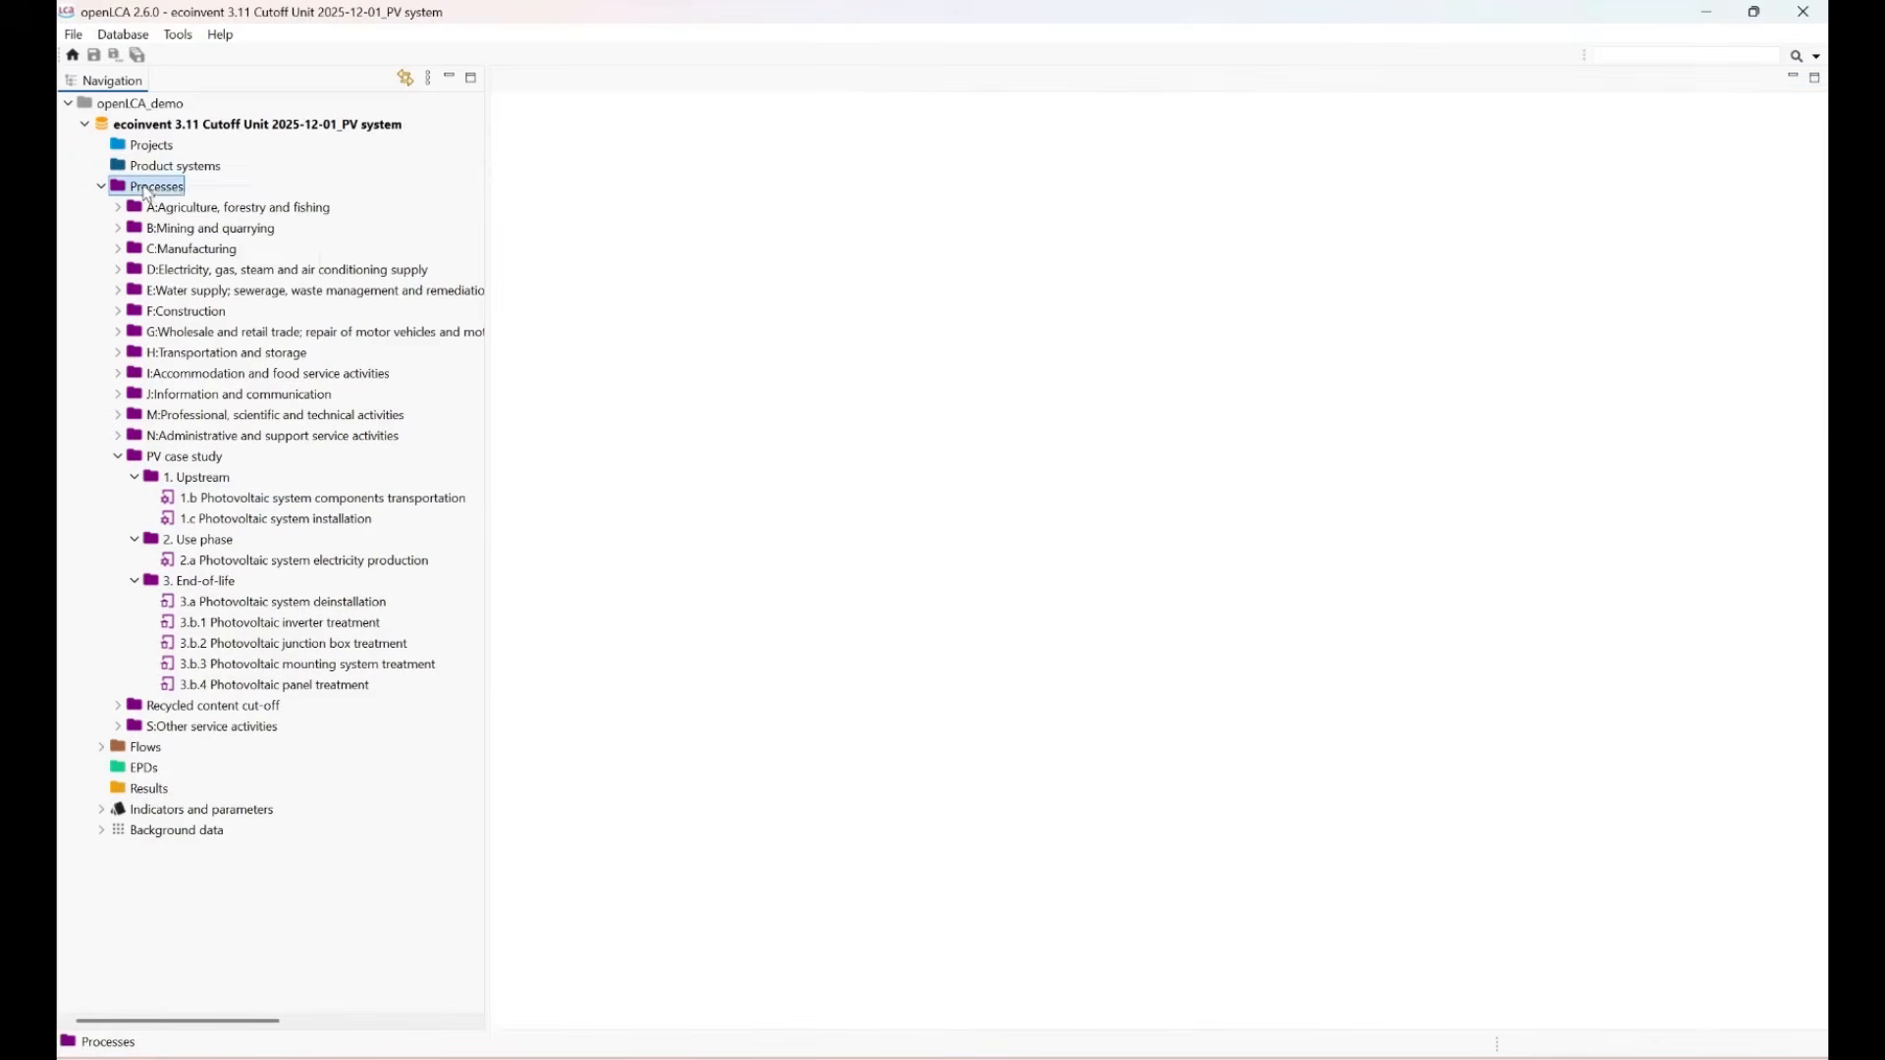
pyautogui.rightClick(145, 191)
pyautogui.click(218, 200)
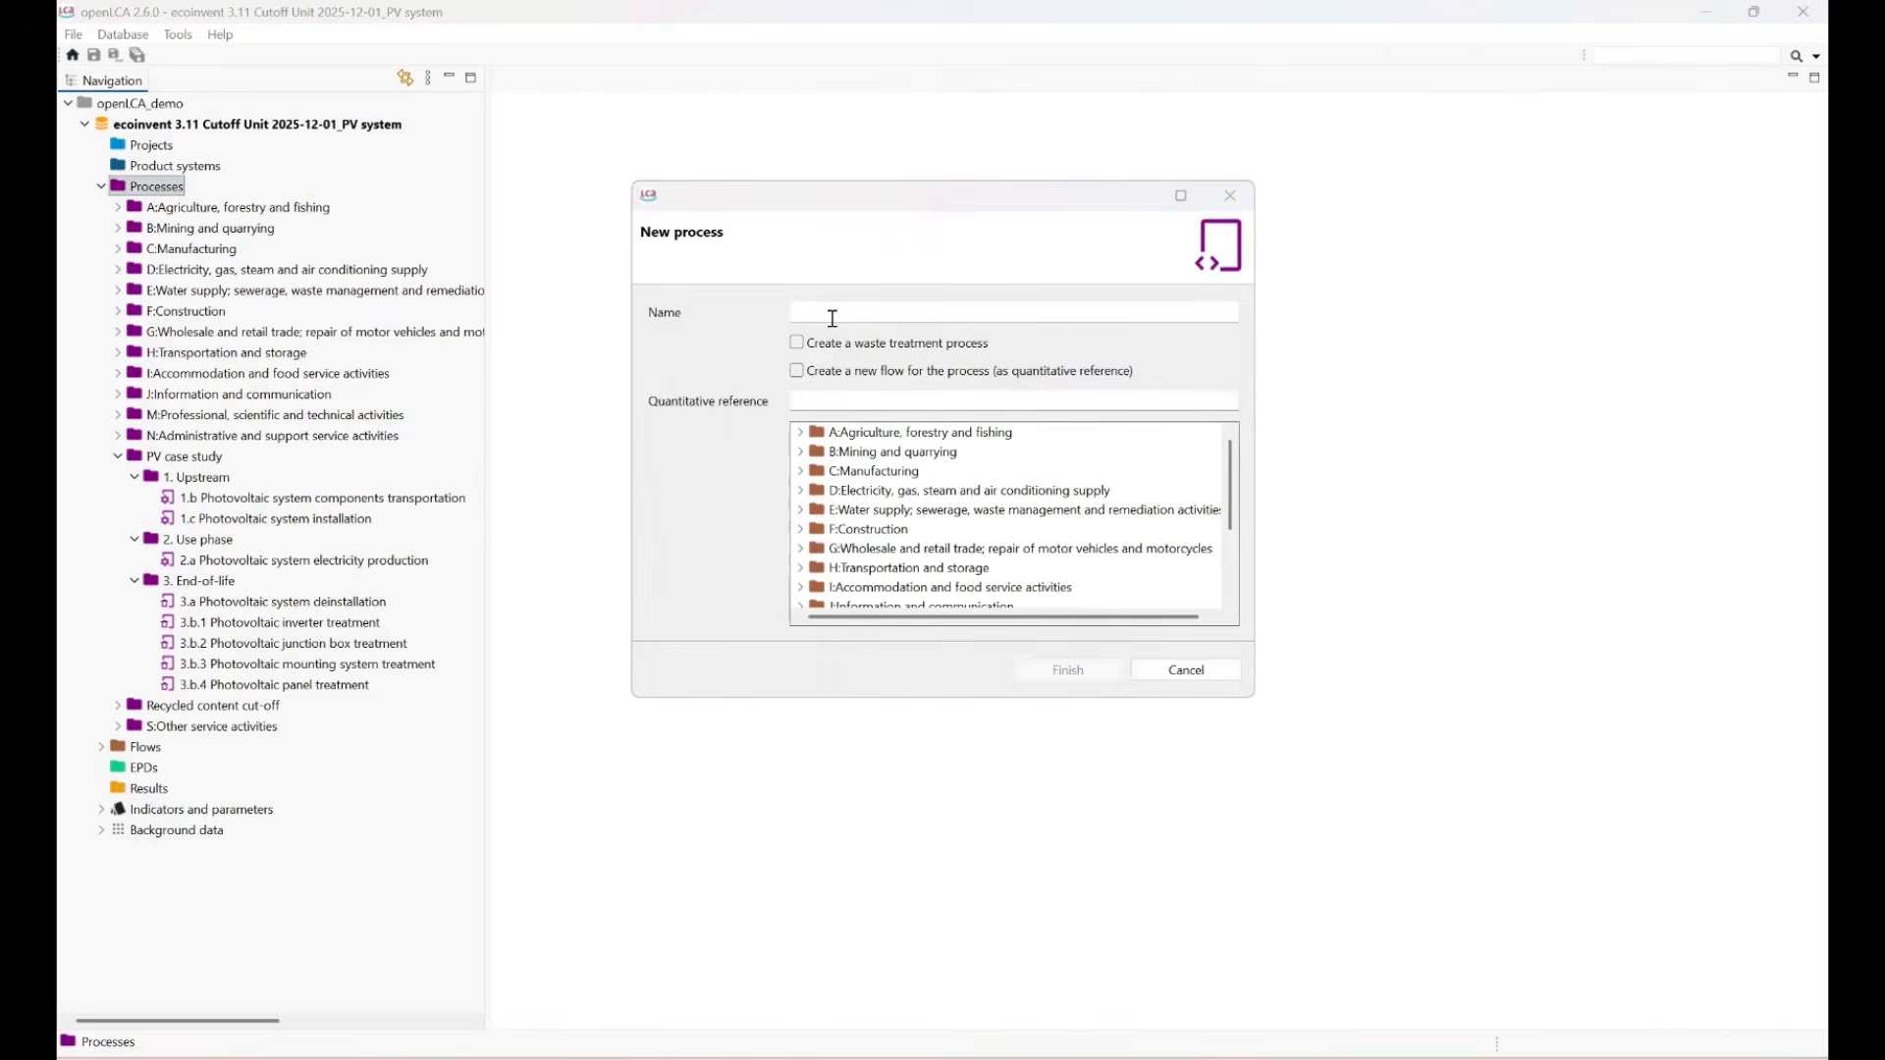
pyautogui.click(832, 319)
pyautogui.write('1.a ')
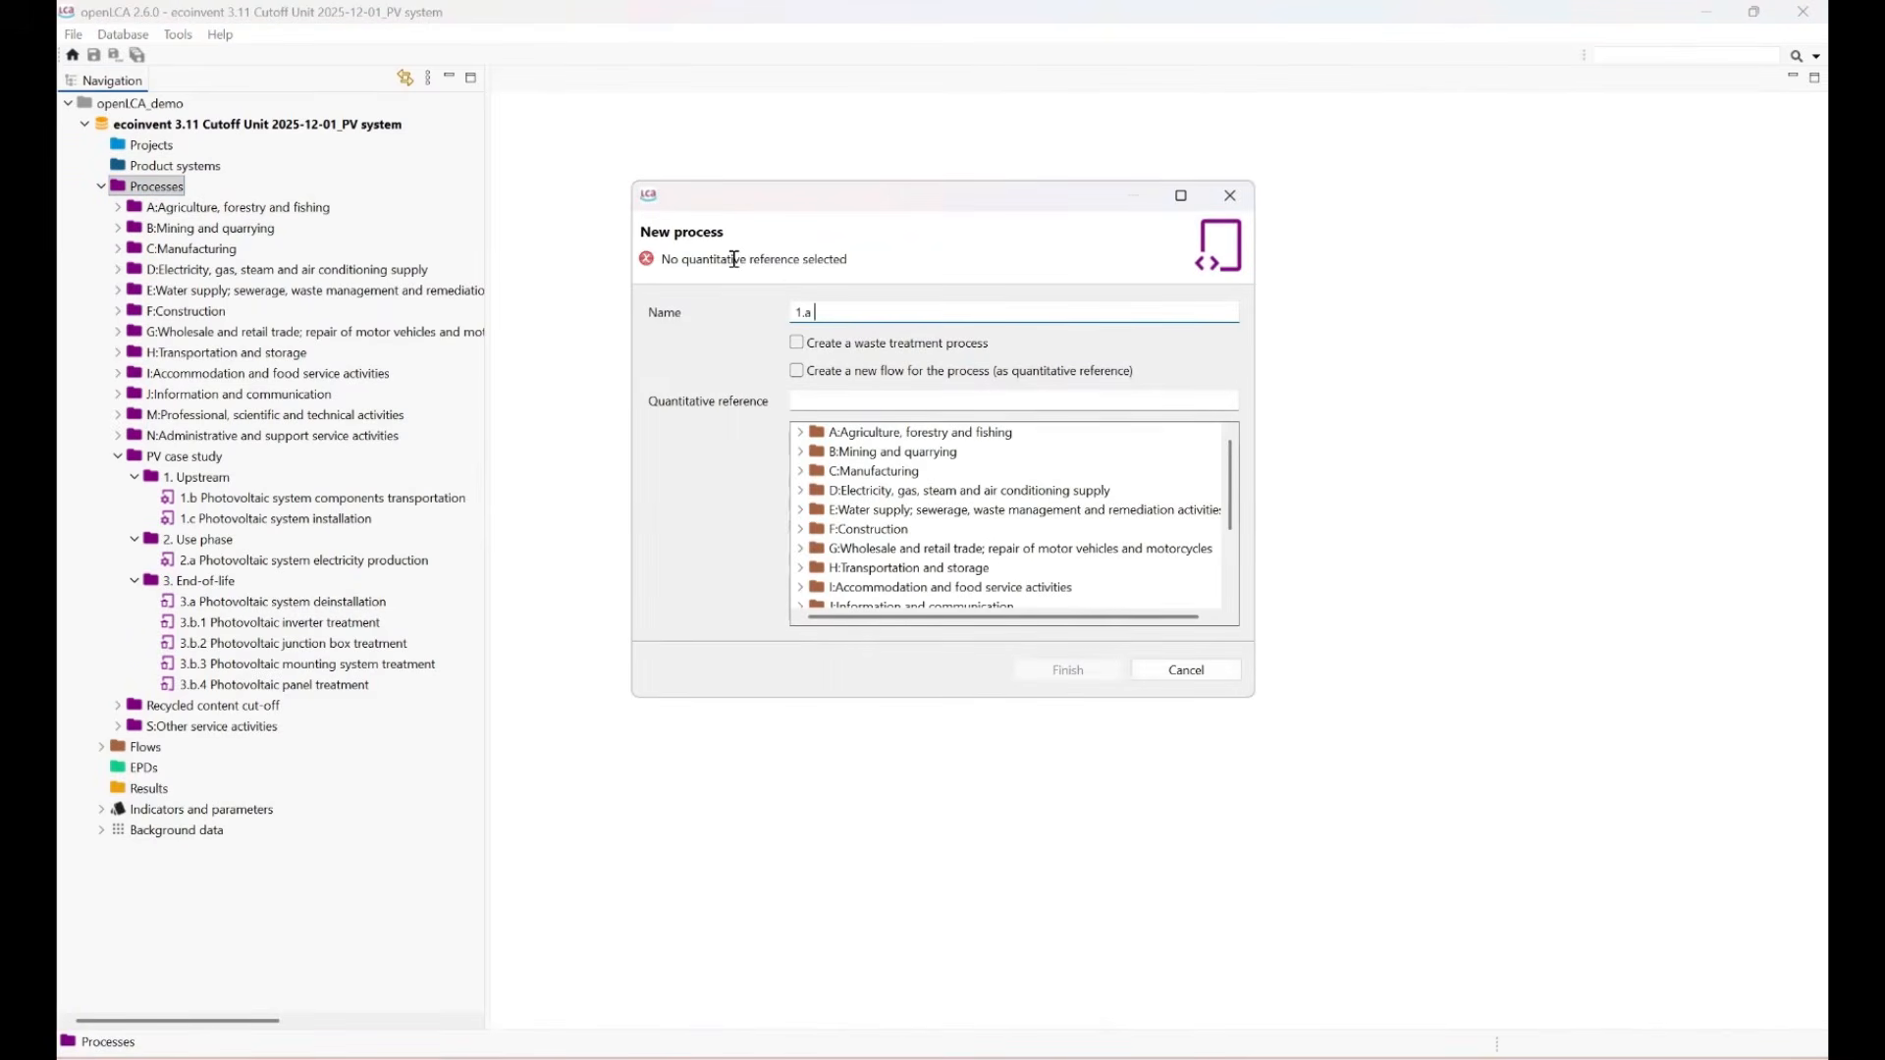
pyautogui.write('PV system components sourcing')
pyautogui.click(830, 403)
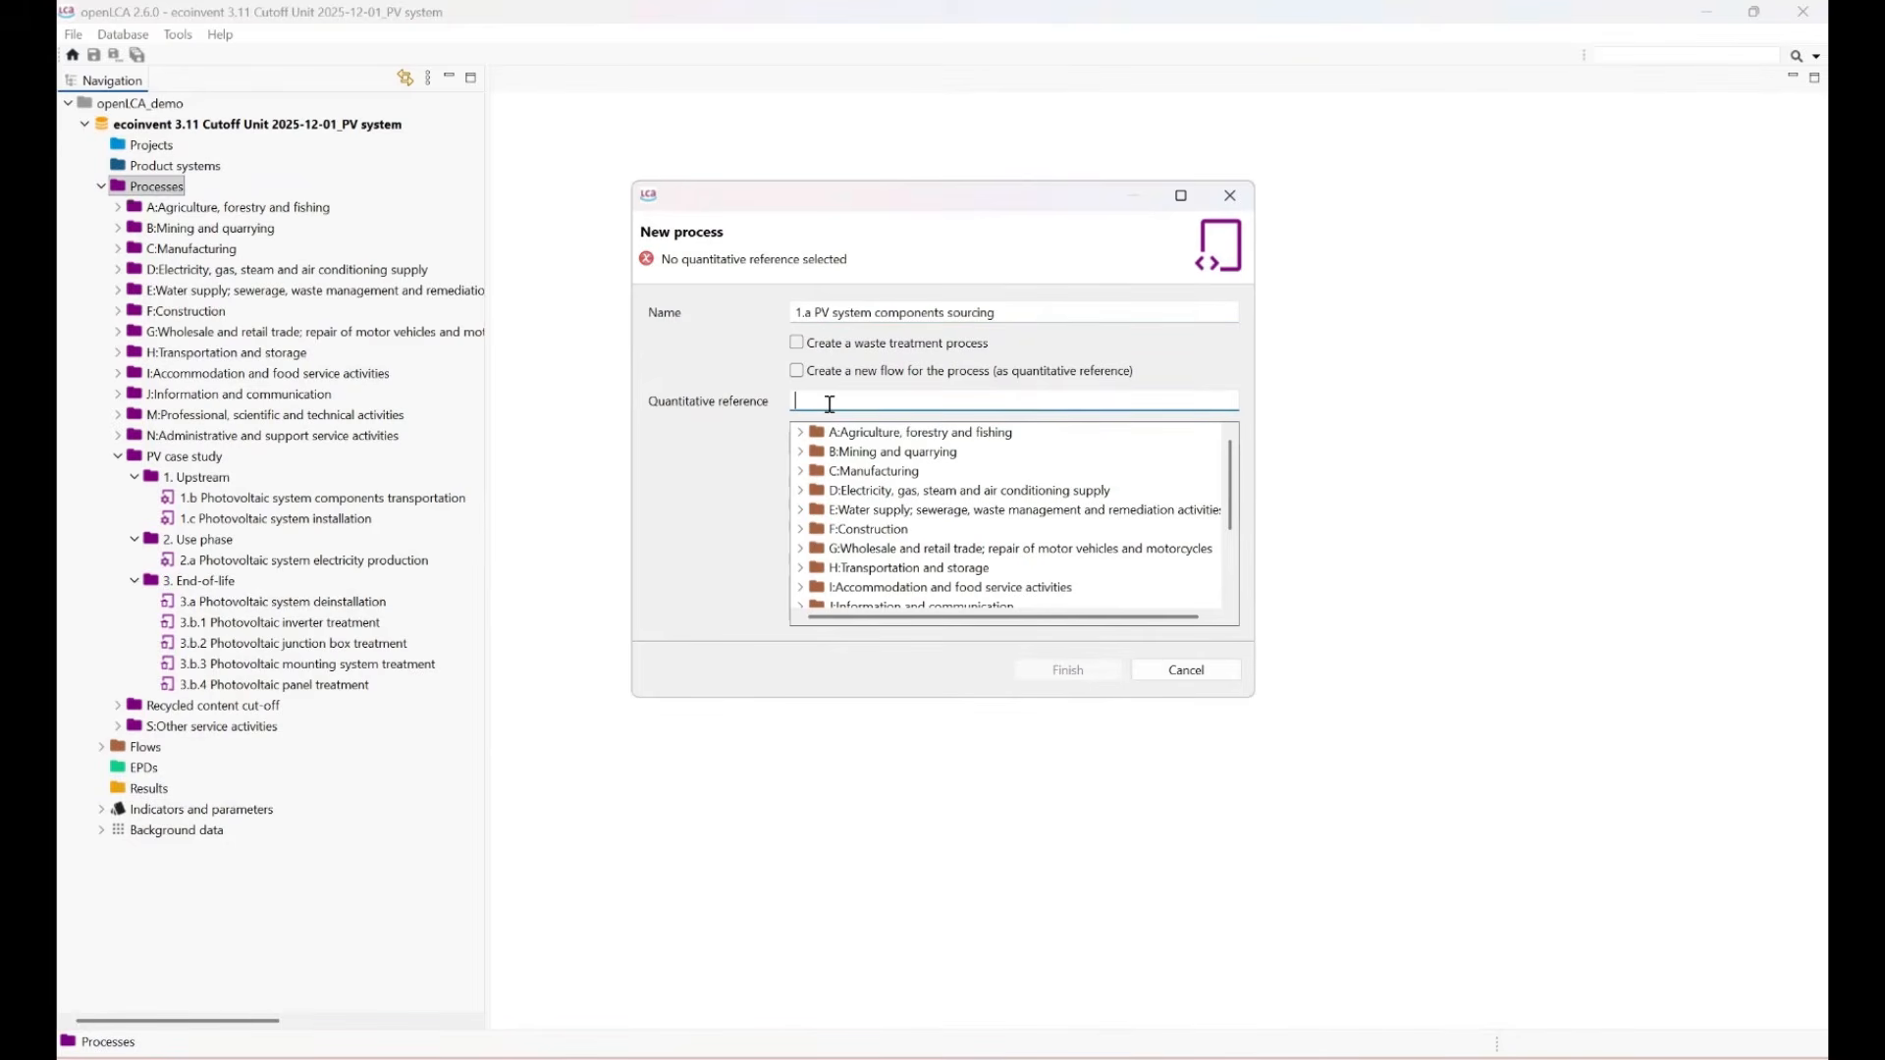
pyautogui.write('PV system')
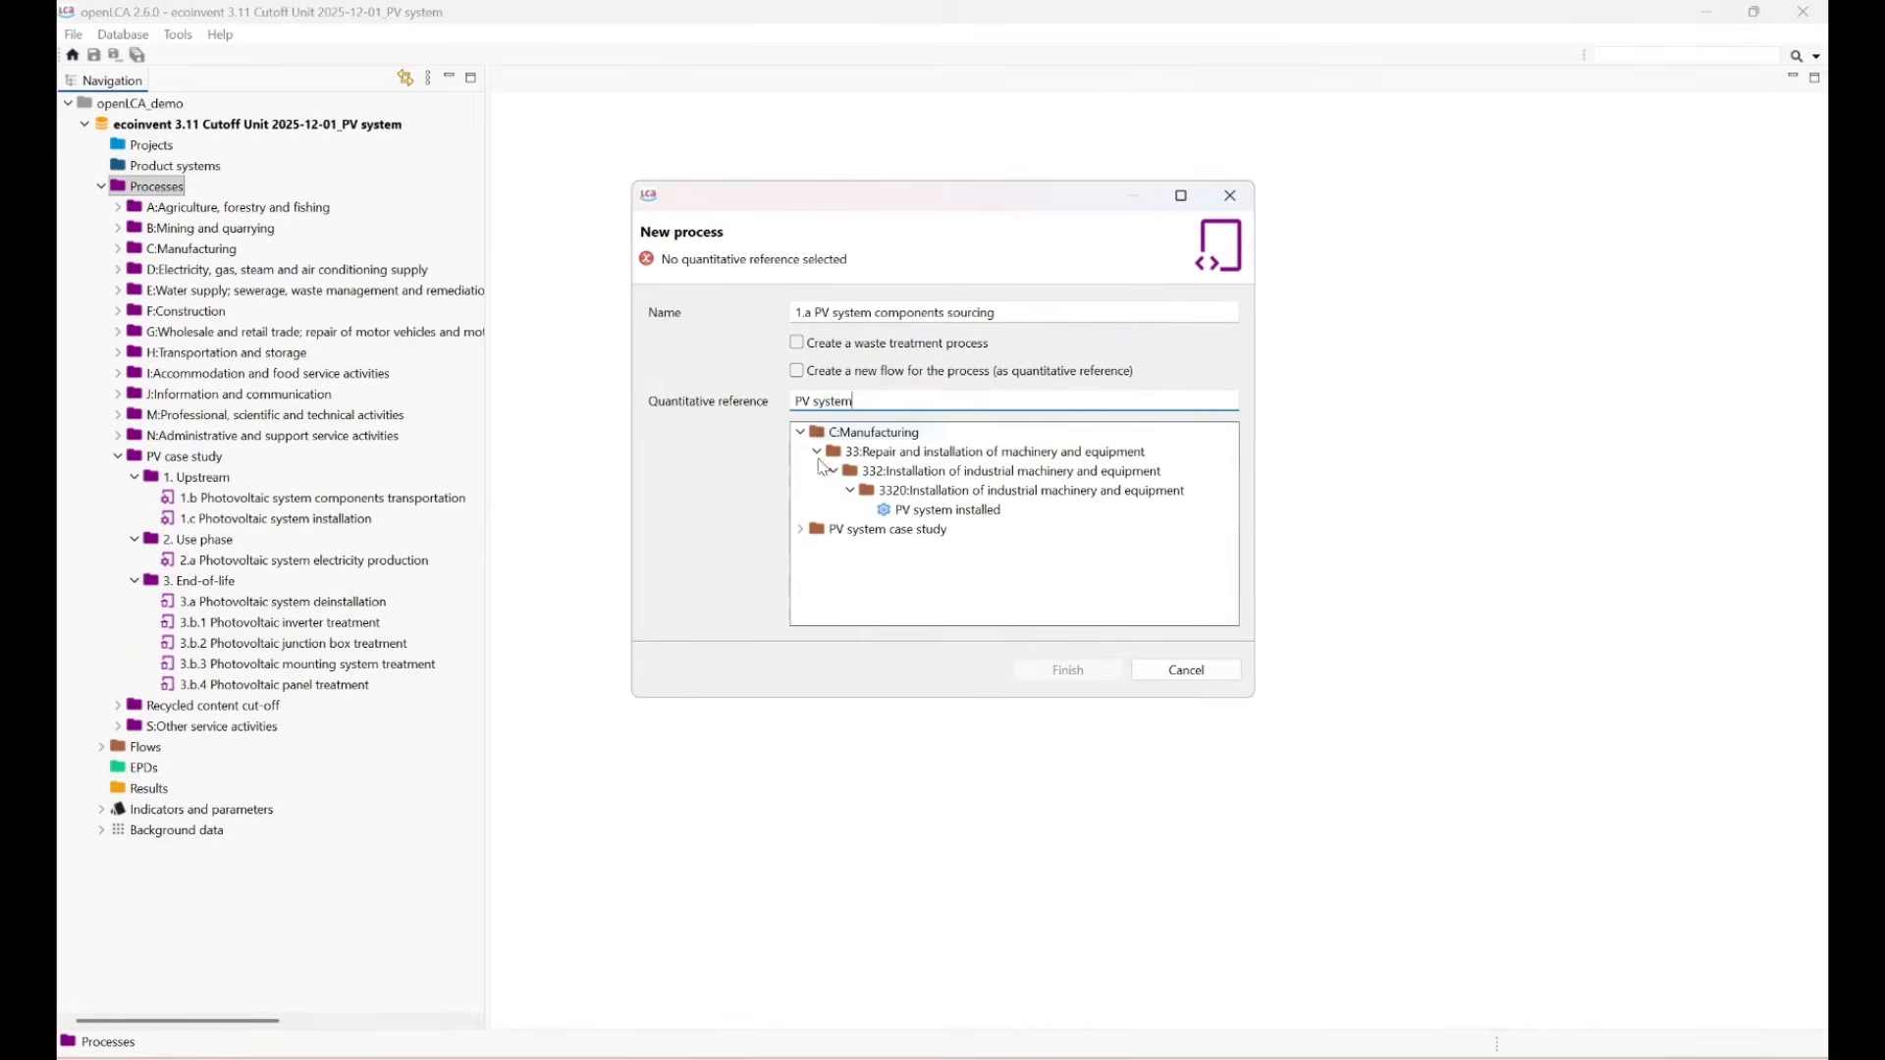
pyautogui.click(802, 530)
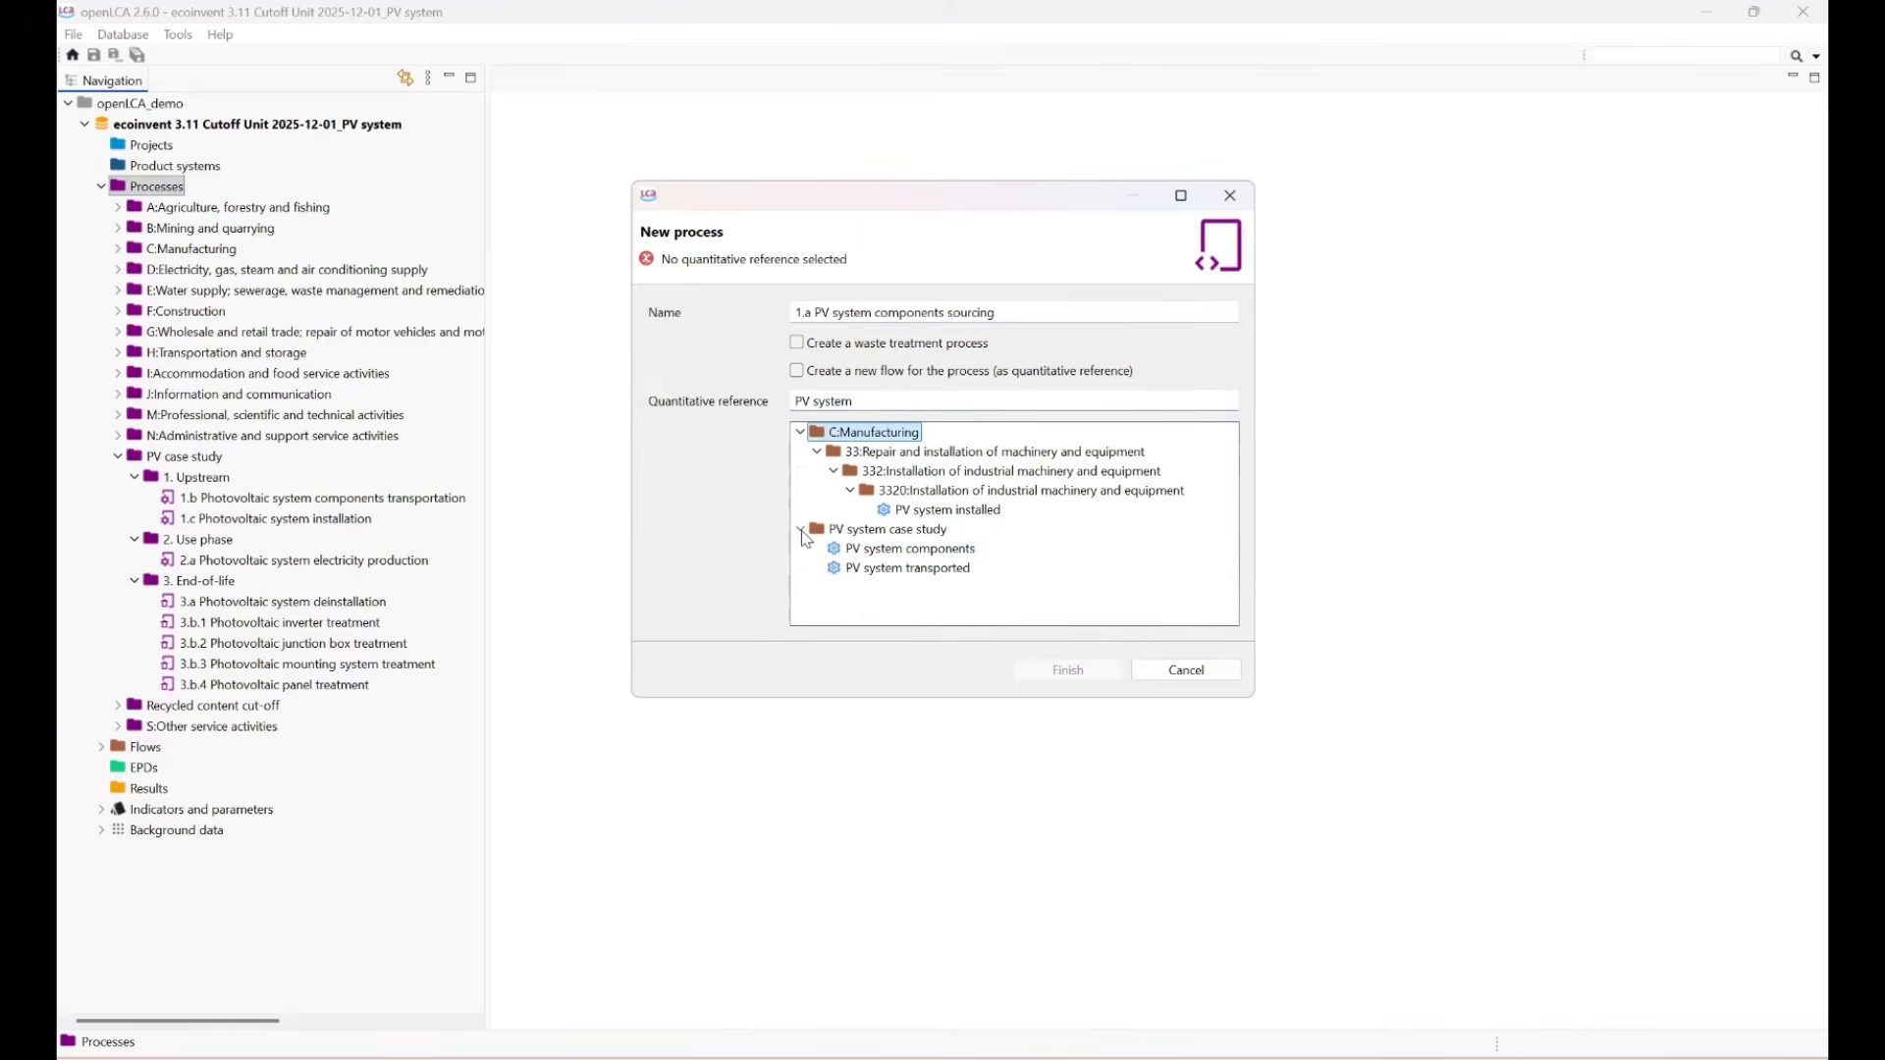
pyautogui.click(834, 553)
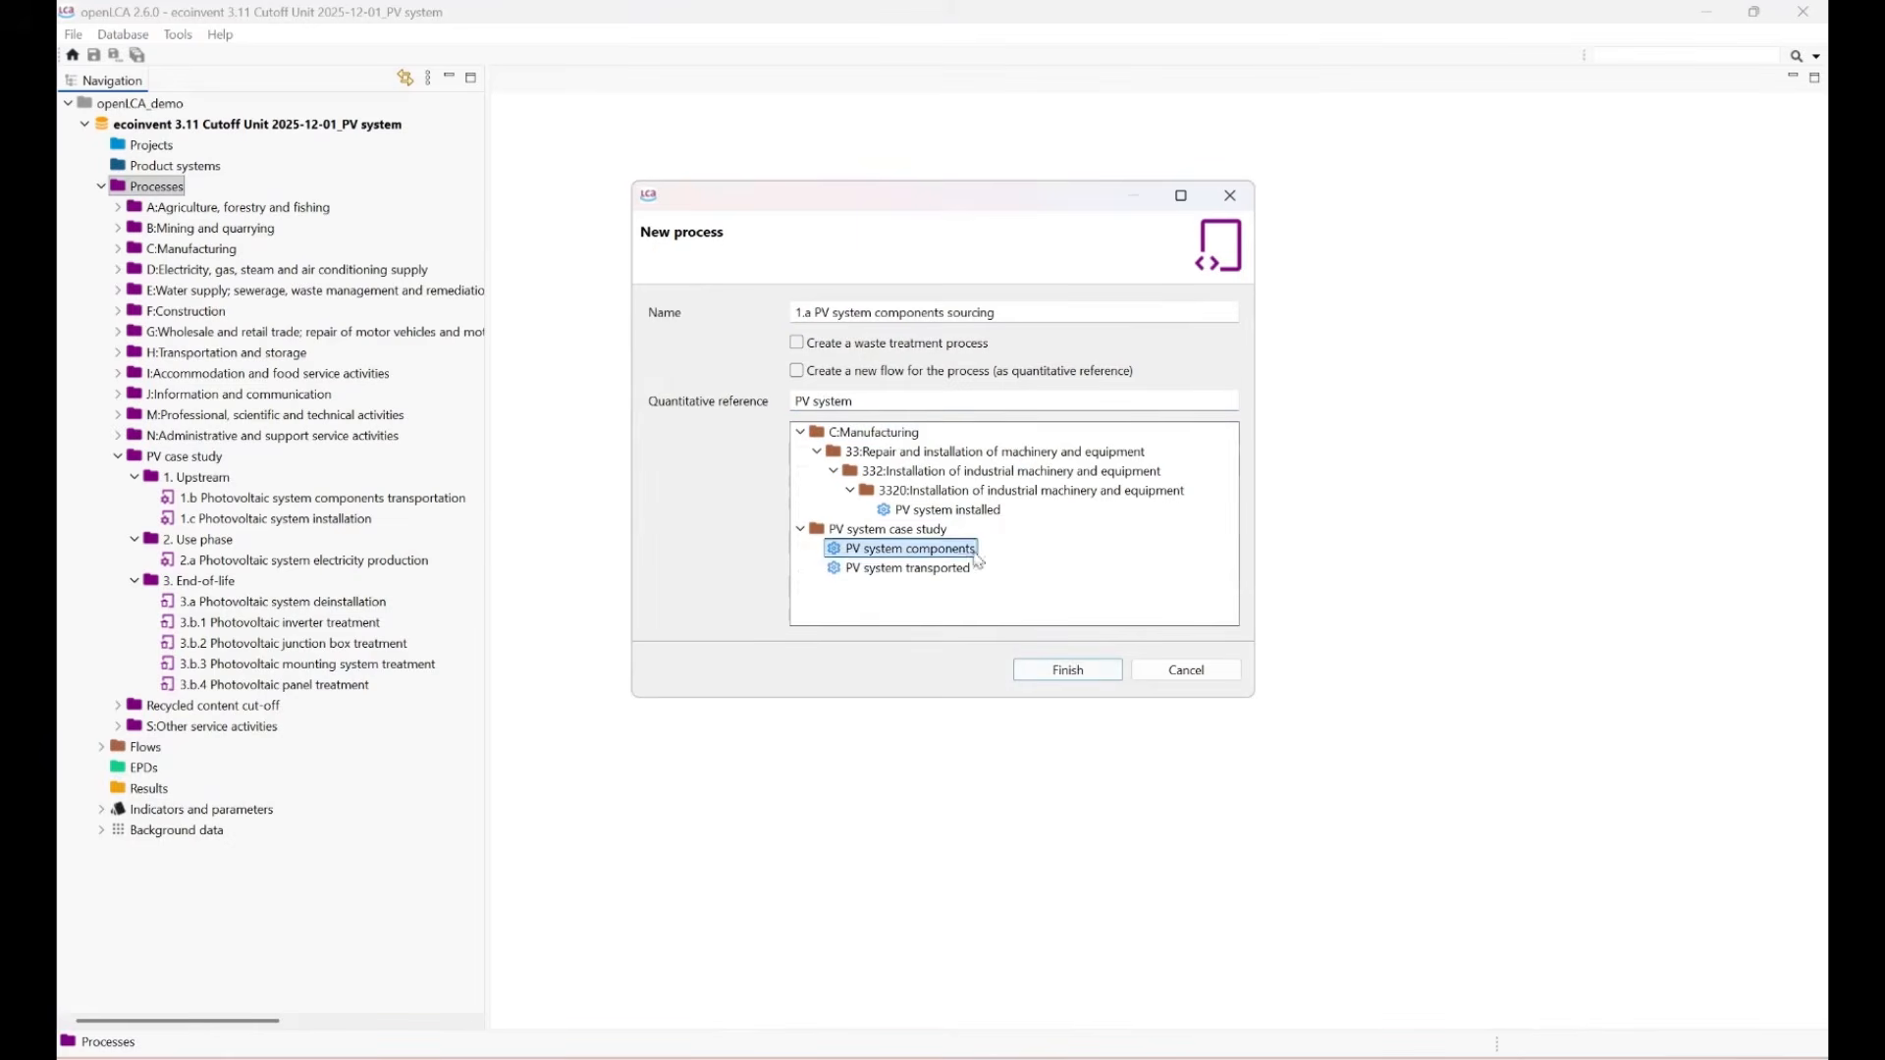
pyautogui.click(1067, 672)
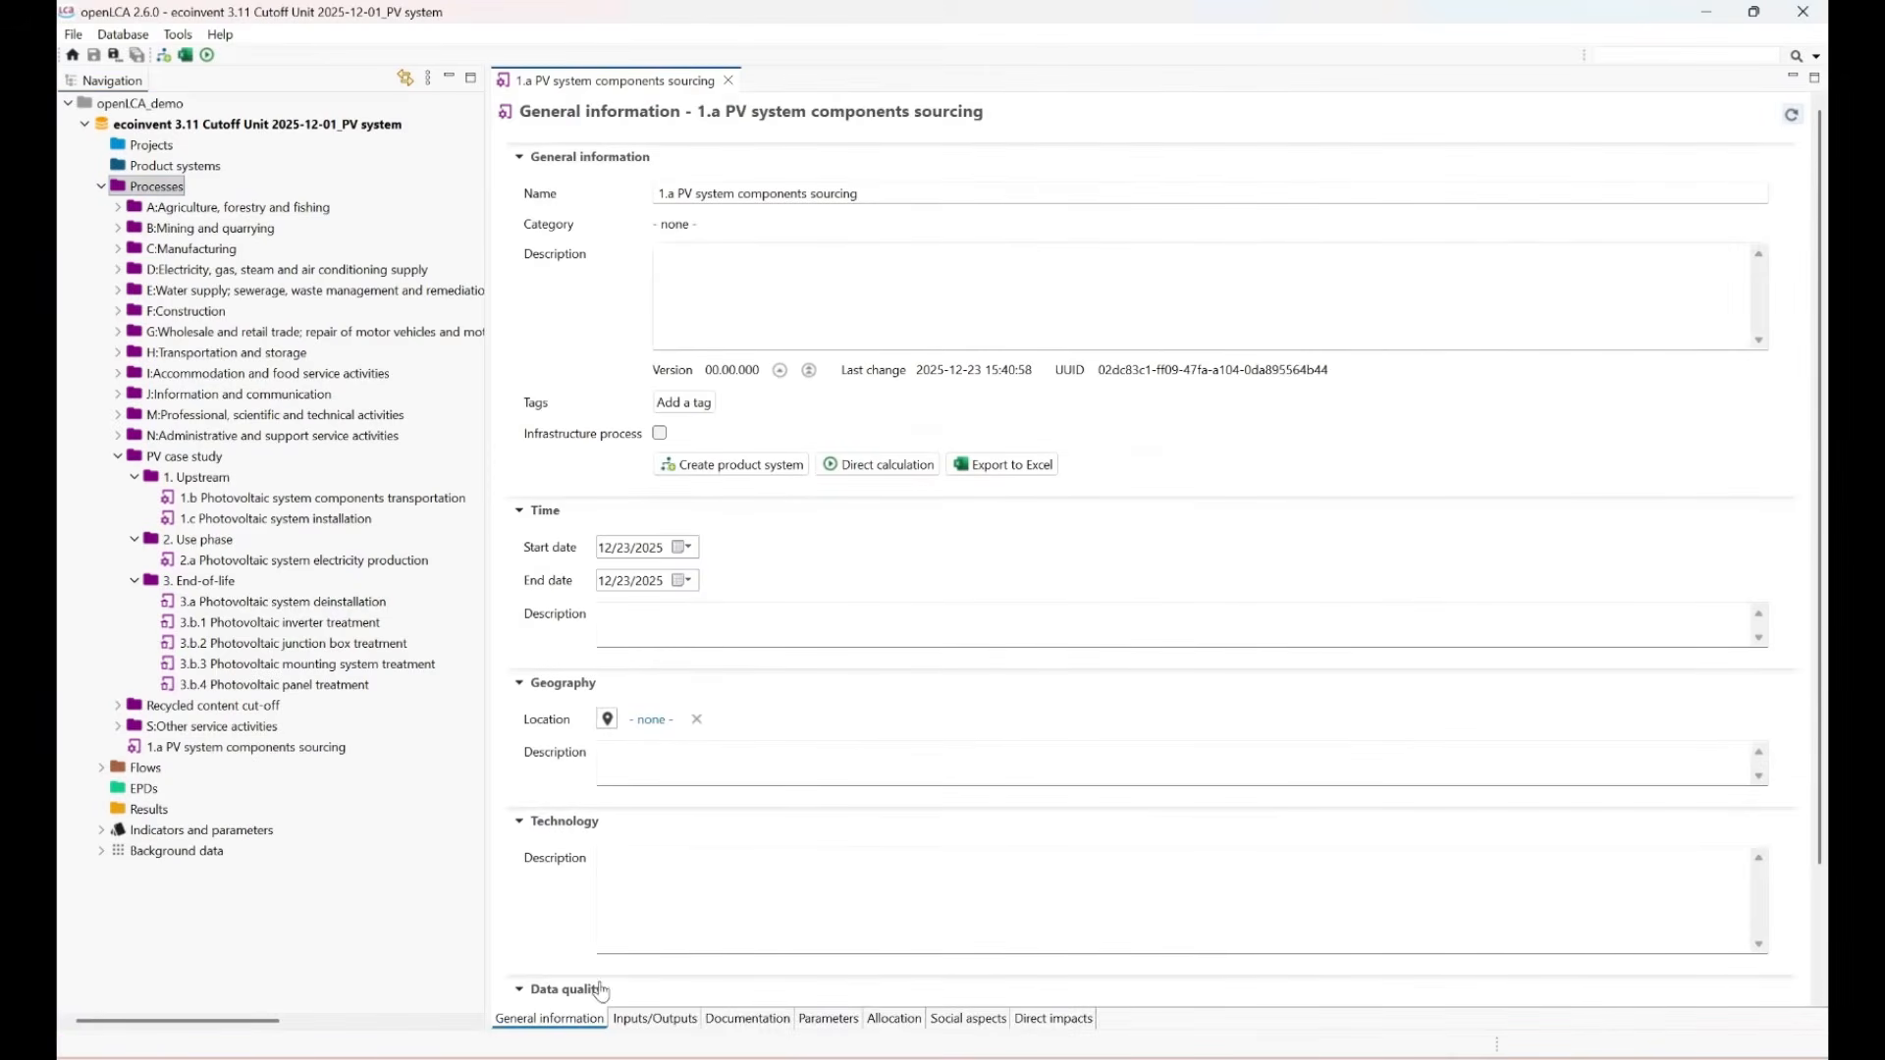
# Review the new sourcing process's general information and show its inputs and outputs.
pyautogui.click(759, 258)
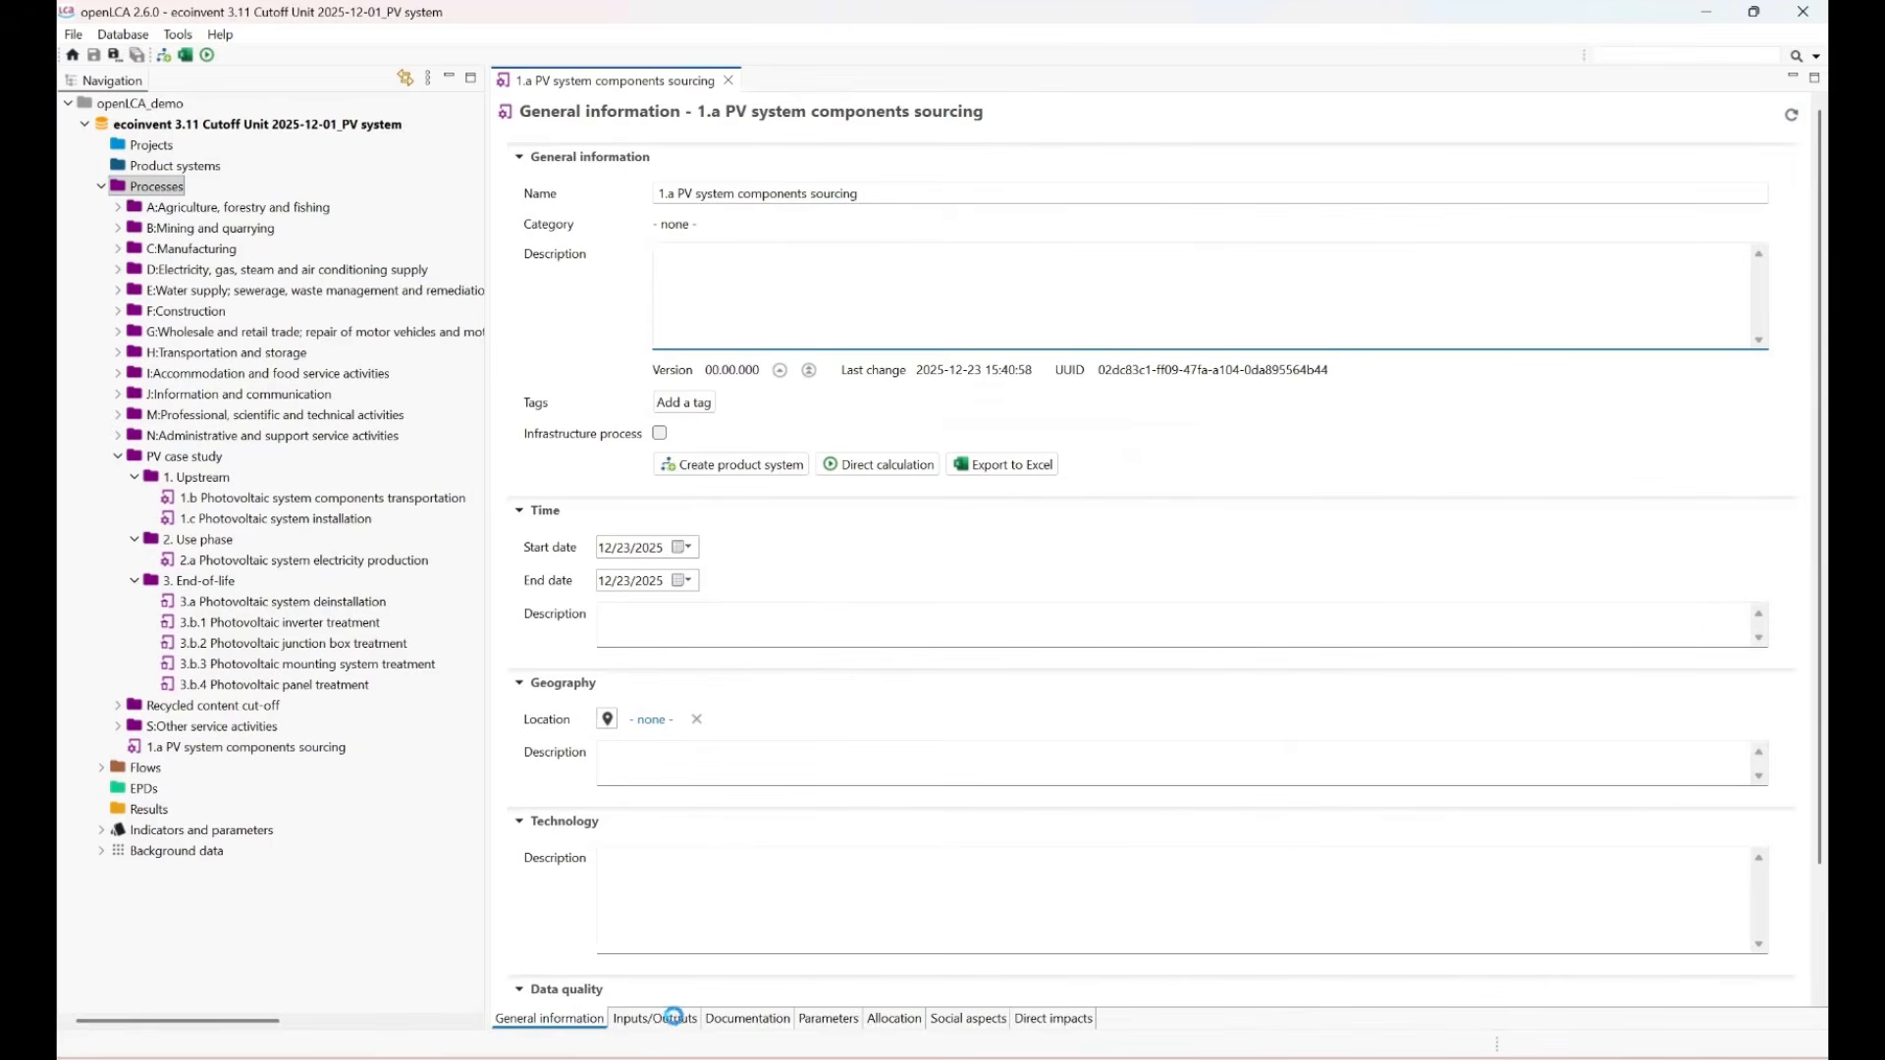
pyautogui.click(655, 1019)
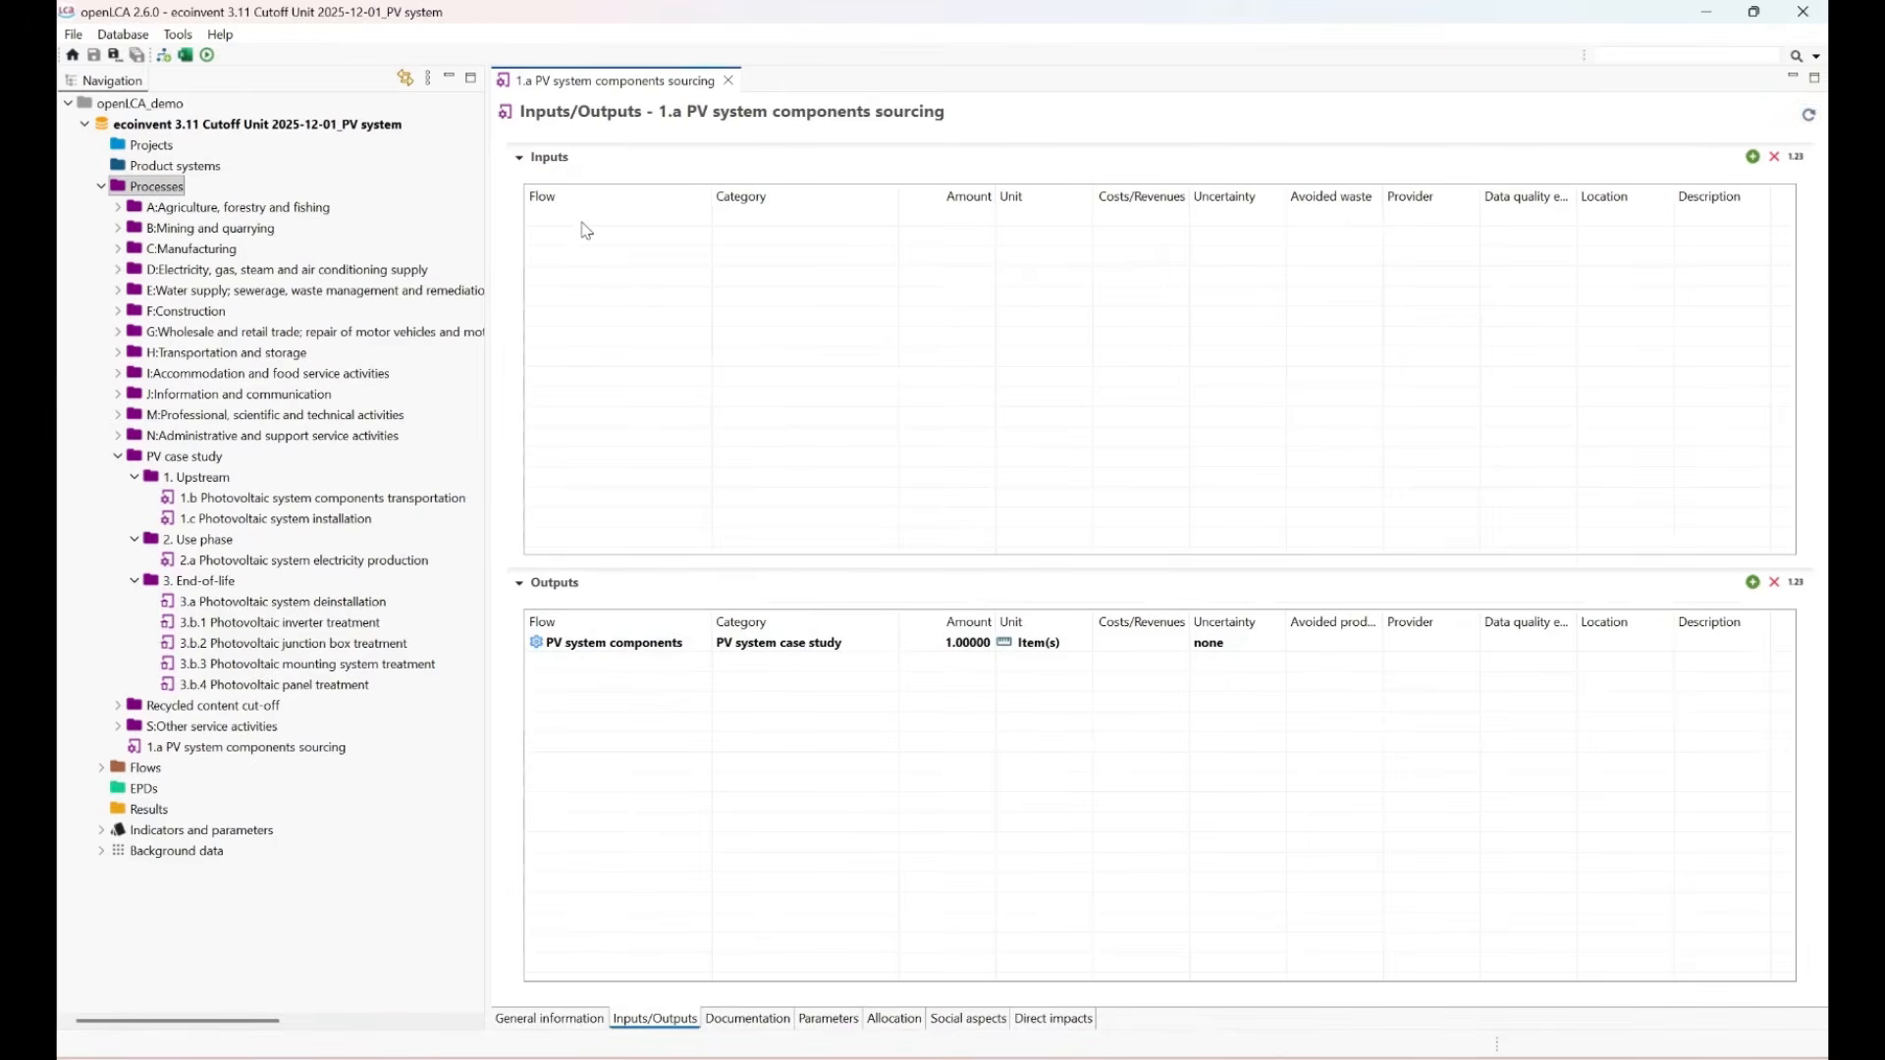
pyautogui.click(1753, 157)
pyautogui.press('Escape')
pyautogui.doubleClick(636, 229)
pyautogui.click(1233, 283)
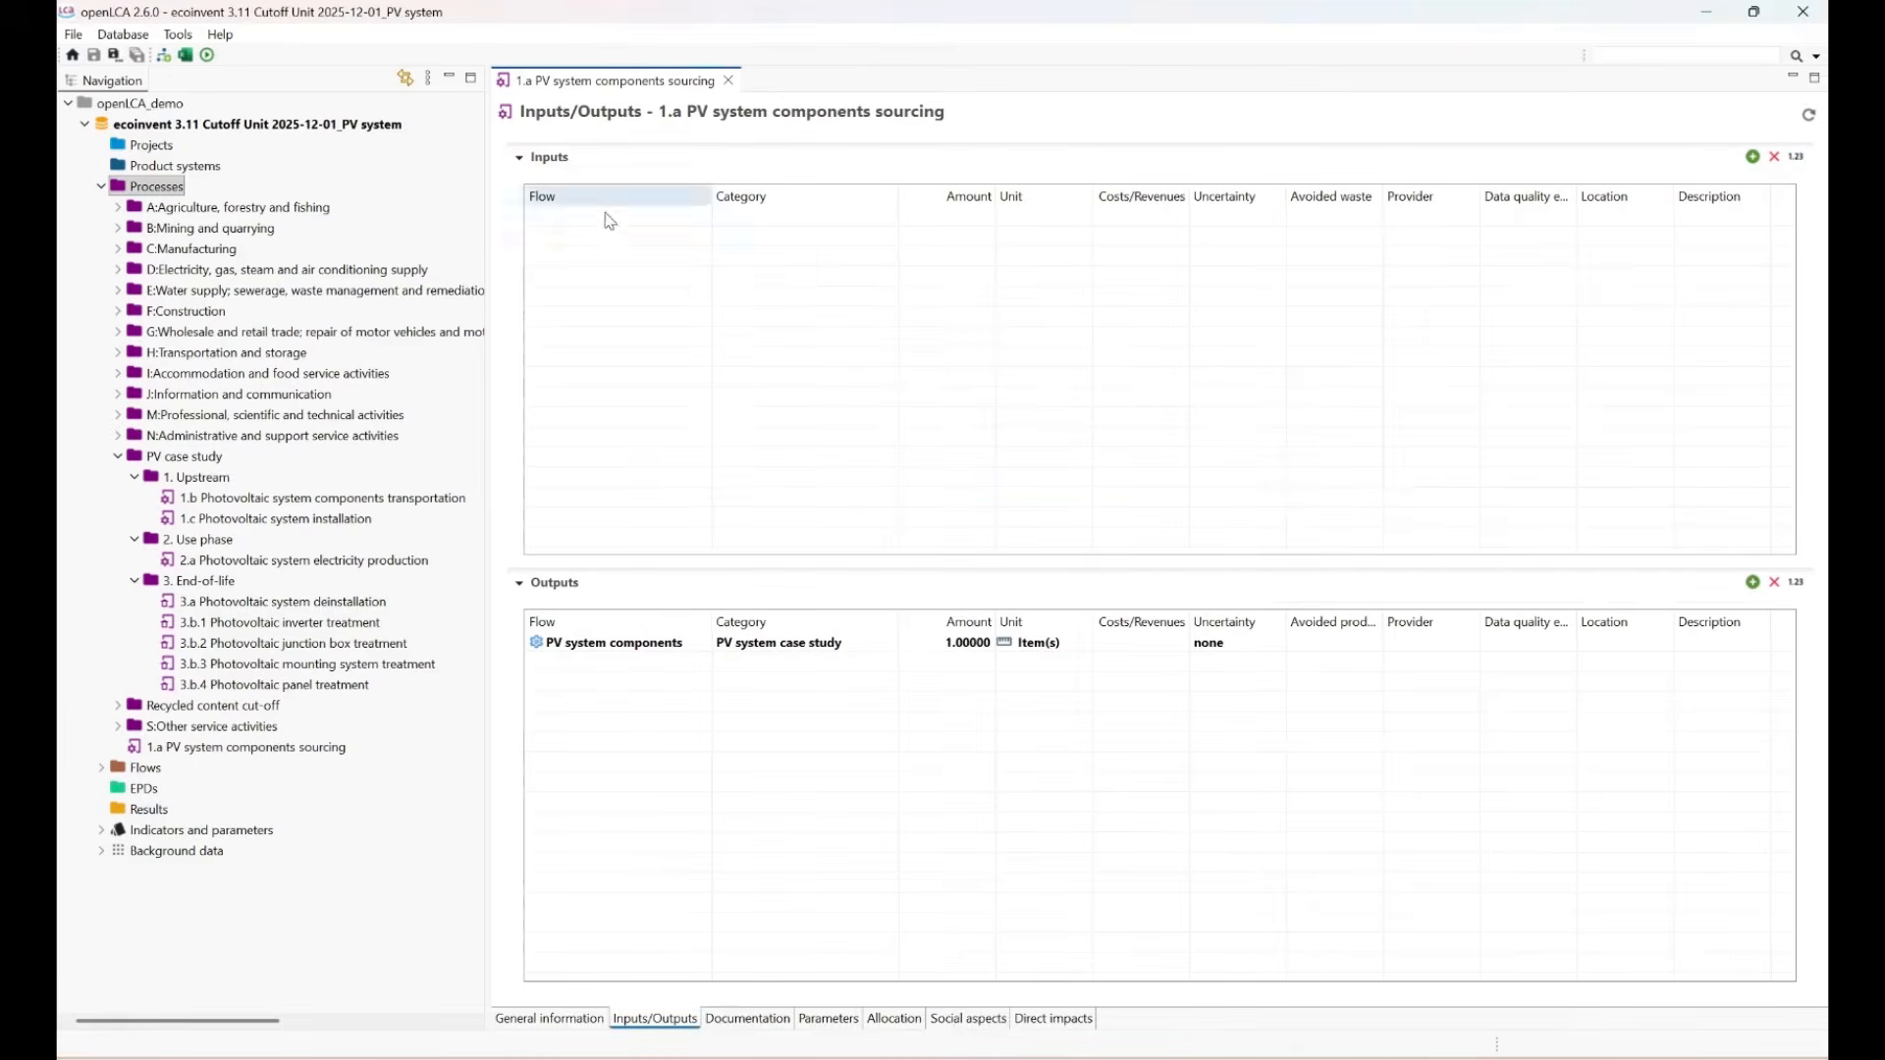
# Search the flows for inverter and add inverter, 2.5kW as an input of the sourcing process.
pyautogui.rightClick(608, 221)
pyautogui.click(611, 236)
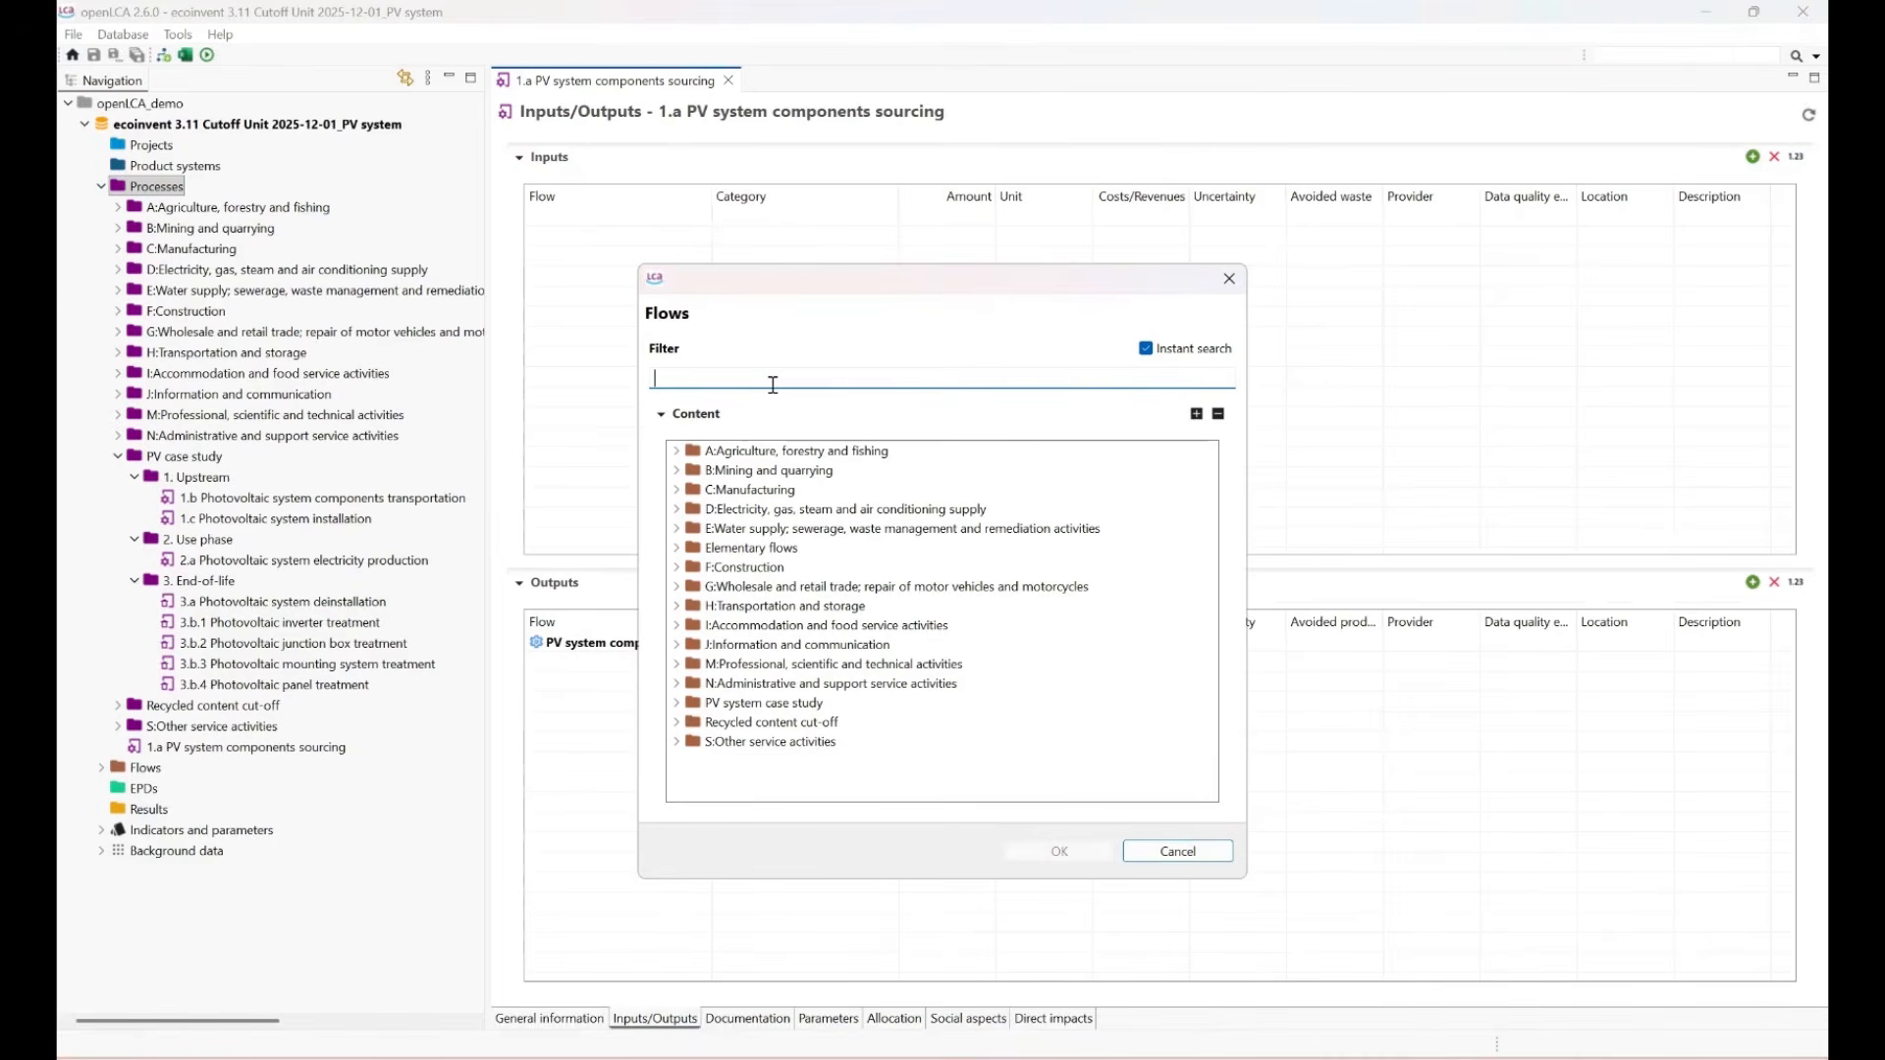
pyautogui.write('inverter')
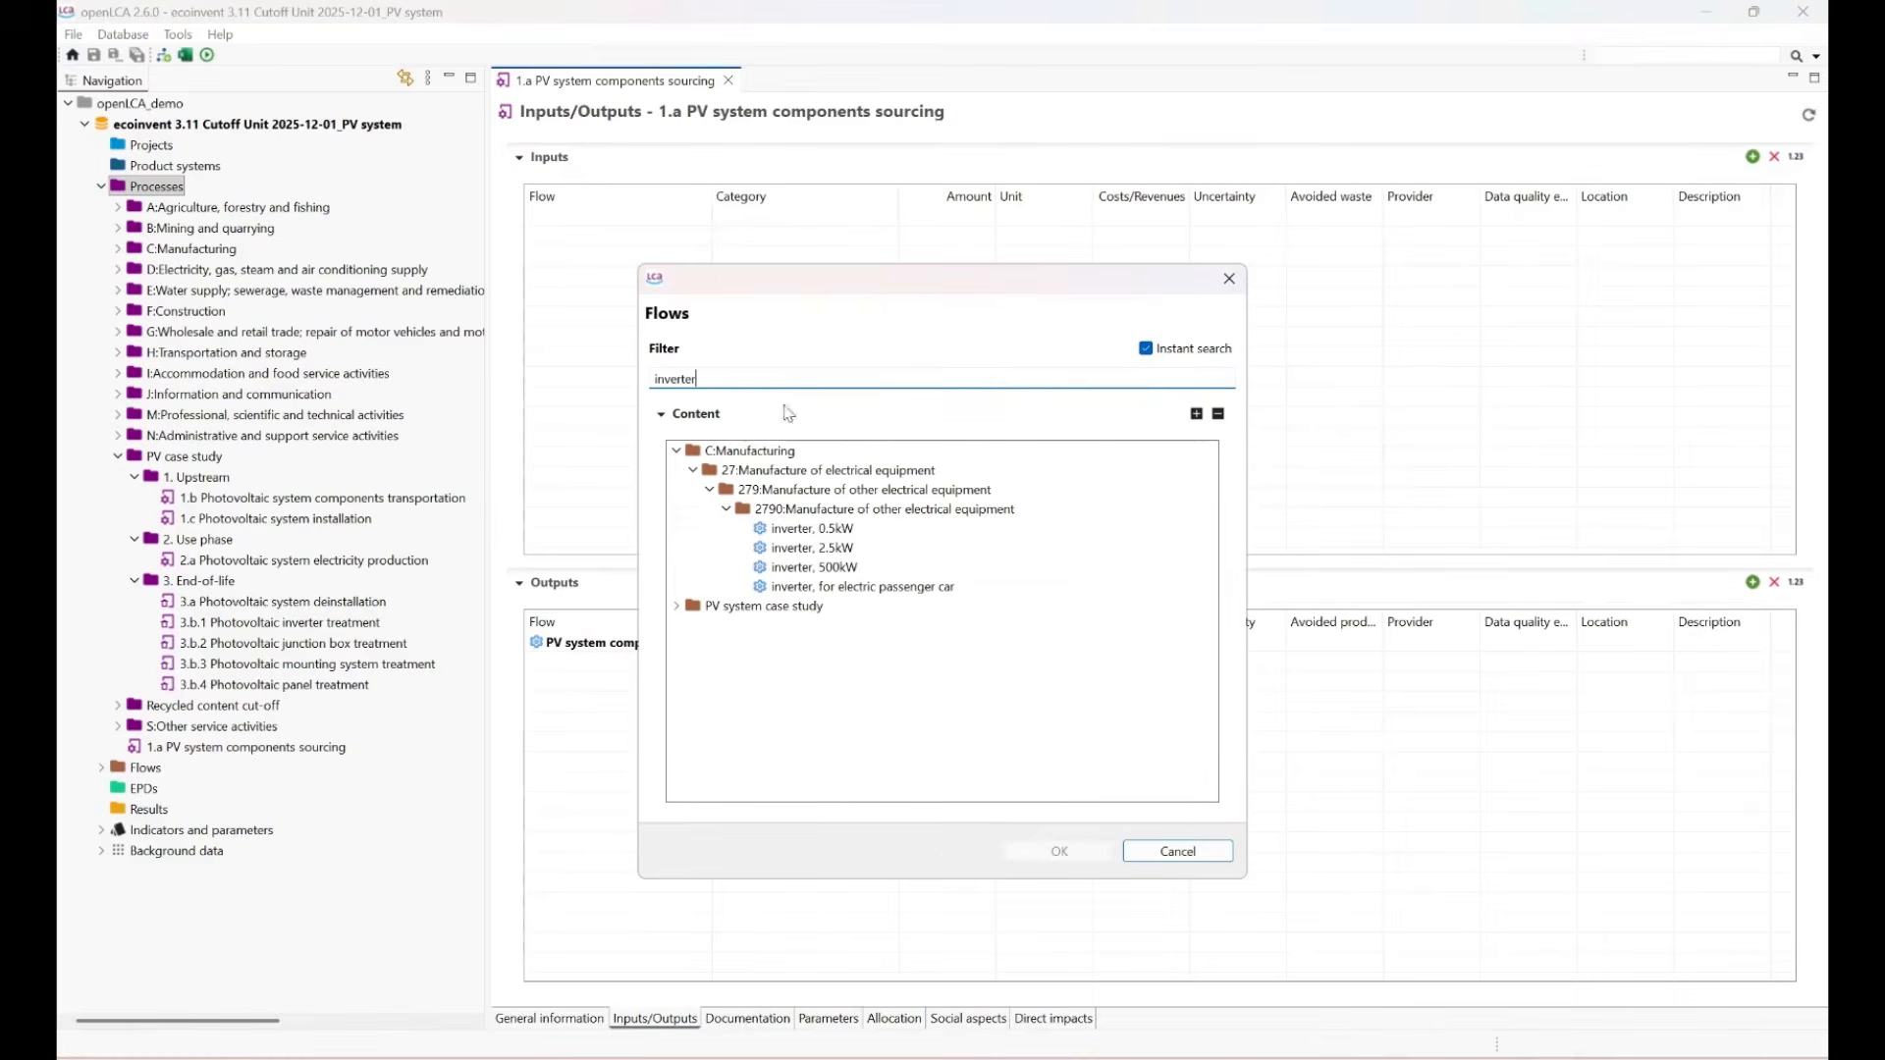
pyautogui.click(766, 550)
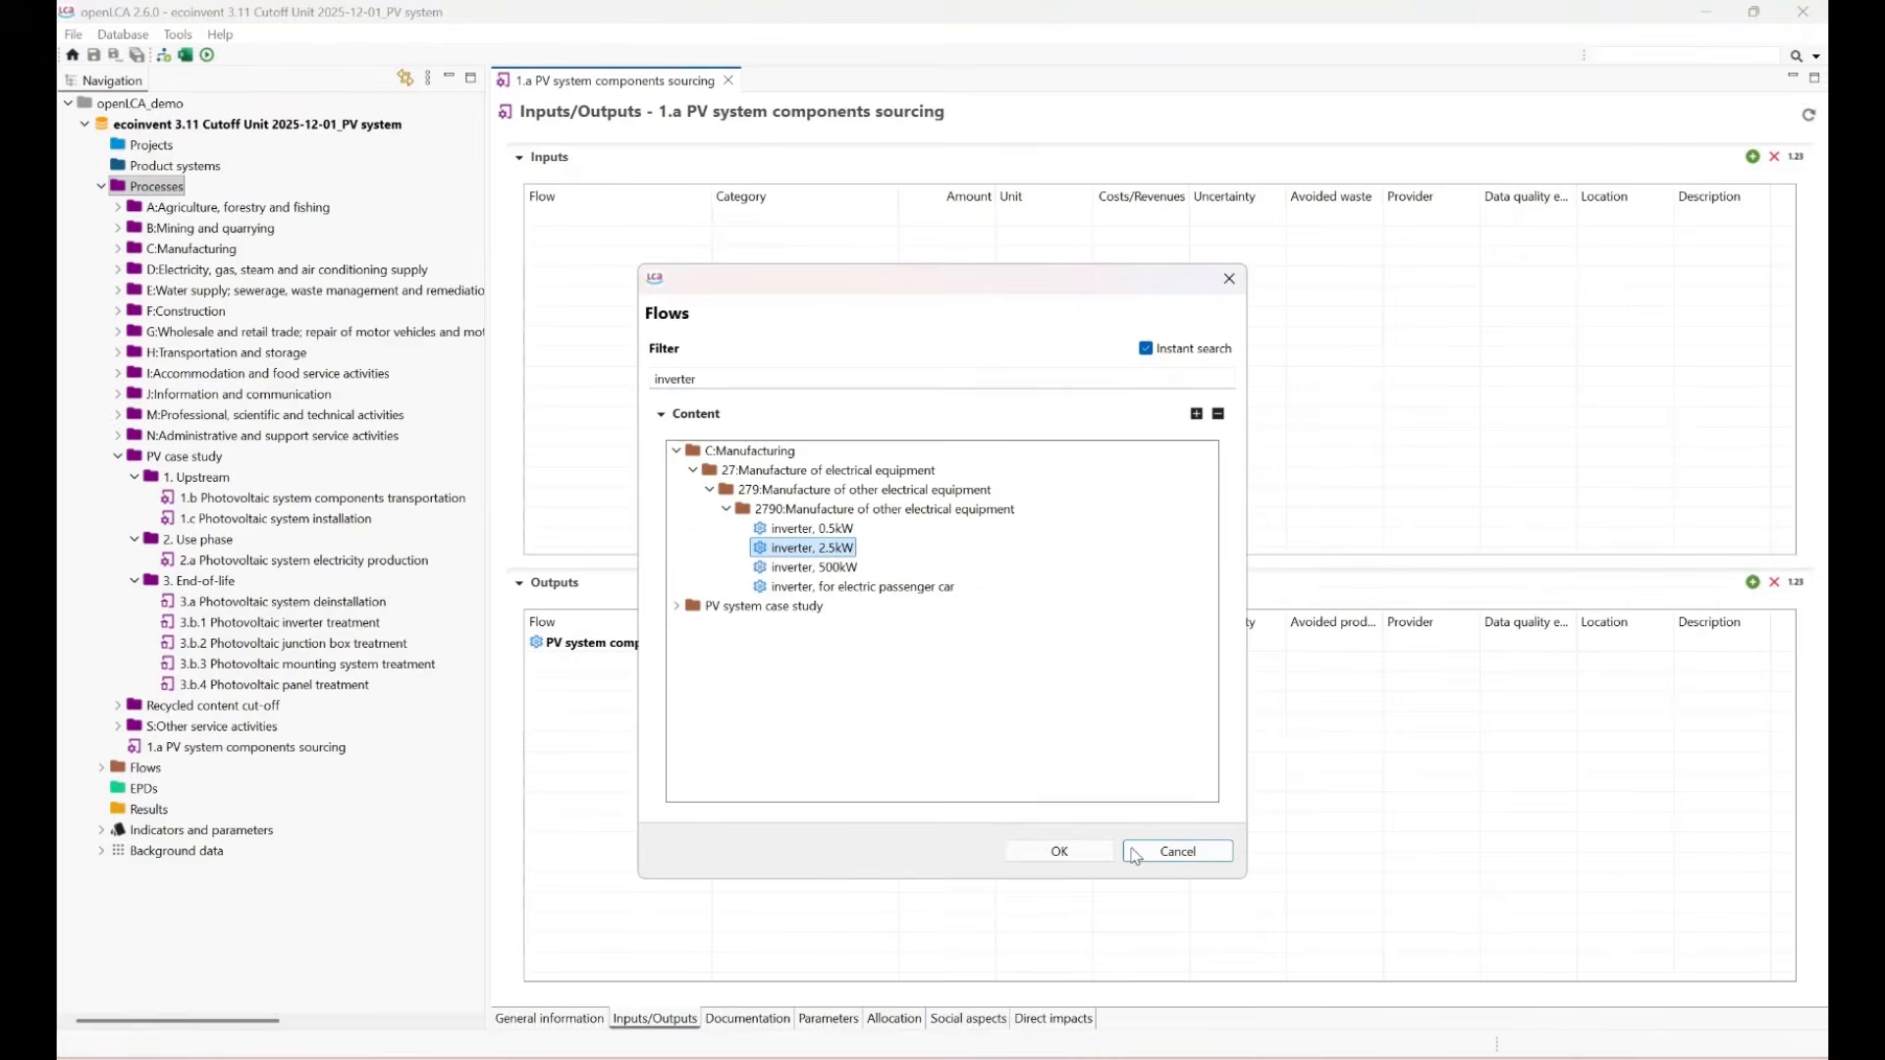
pyautogui.click(1094, 850)
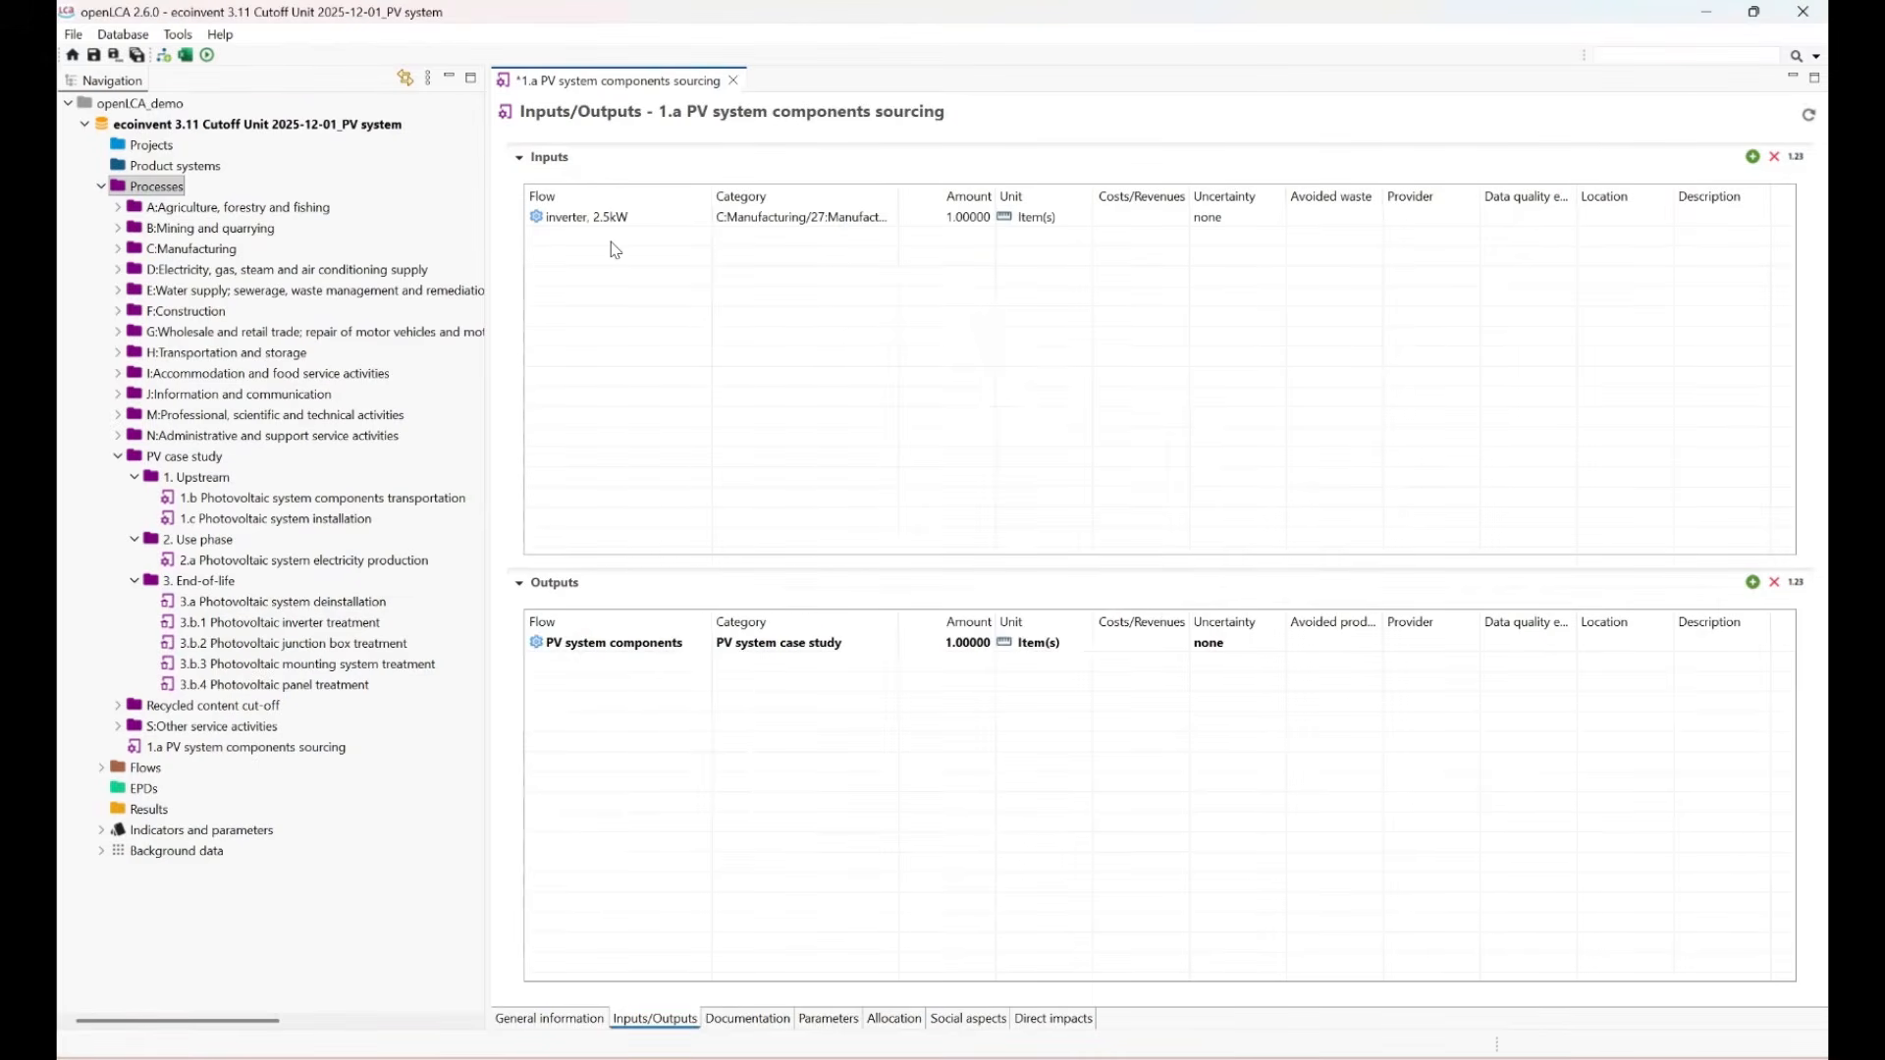
# Search the flows for photovoltaic mounting and add photovoltaic mounting system, for slanted-roof installation as an input of the sourcing process.
pyautogui.doubleClick(640, 249)
pyautogui.write('p')
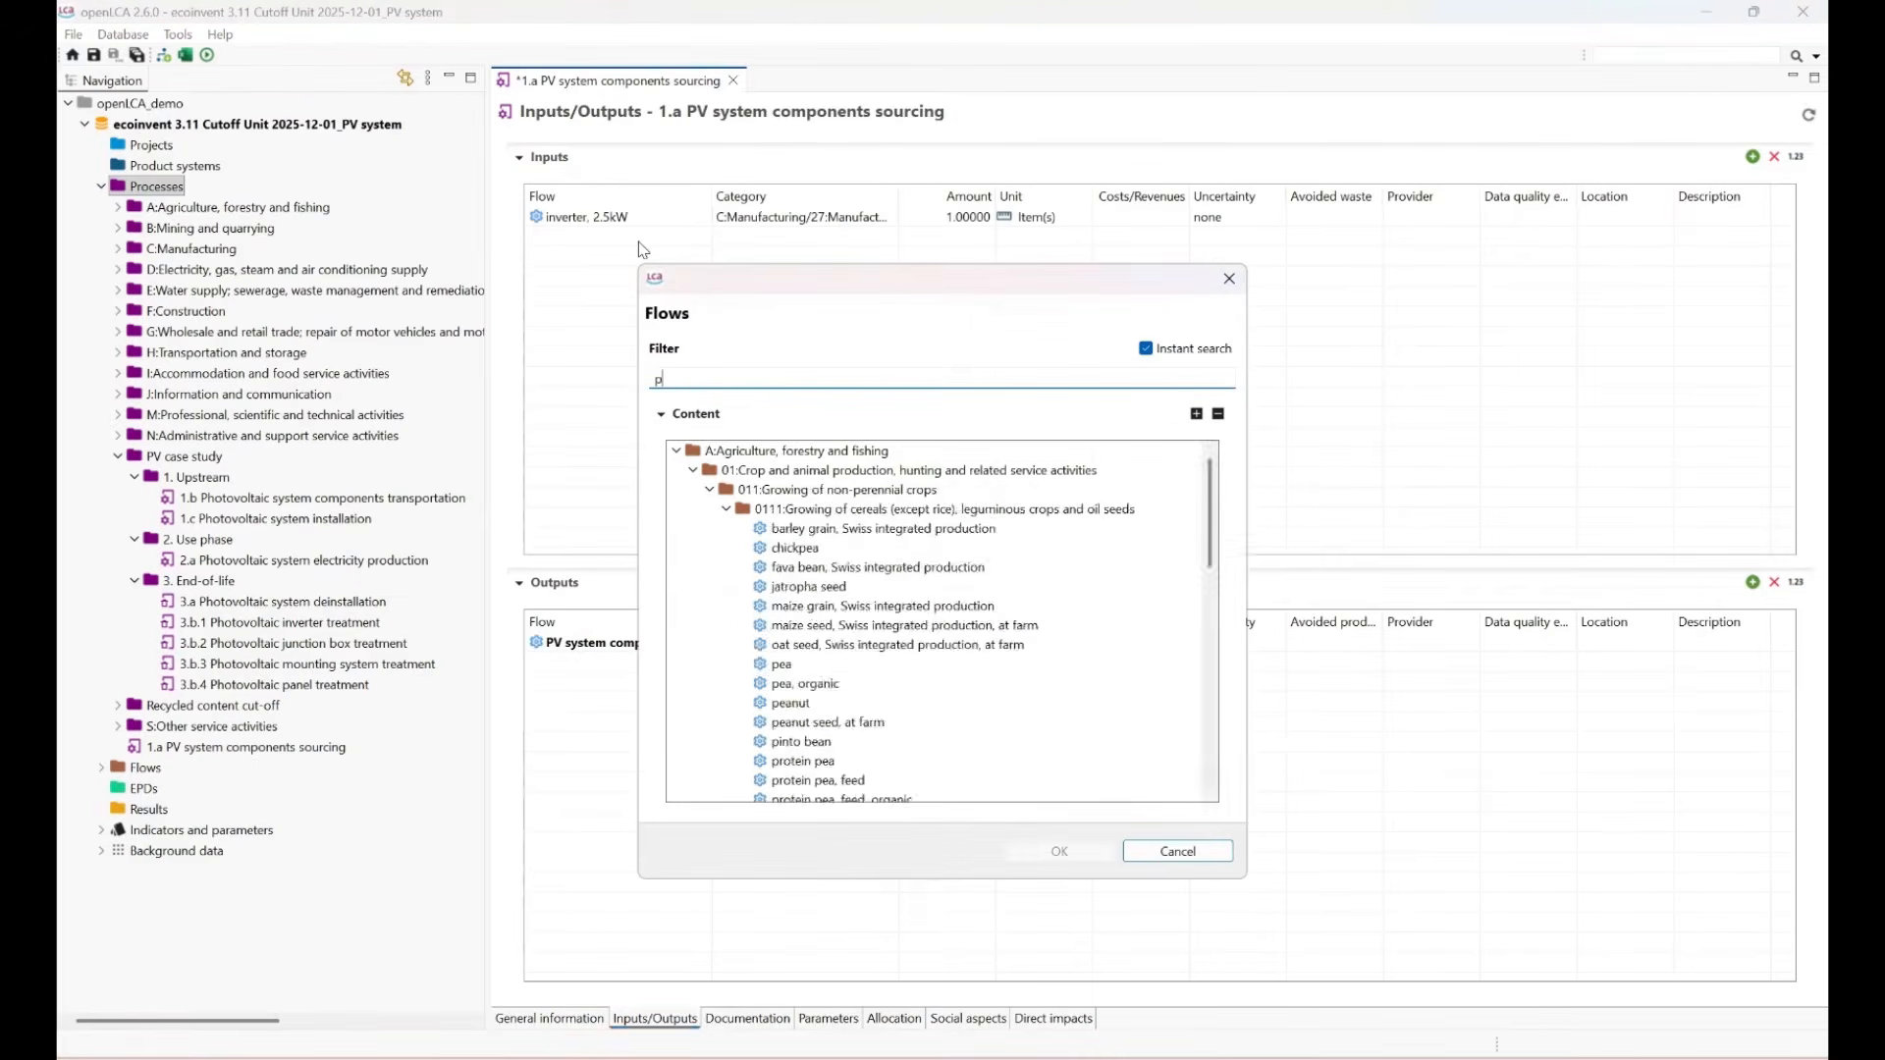
pyautogui.write('hotovoltaic,')
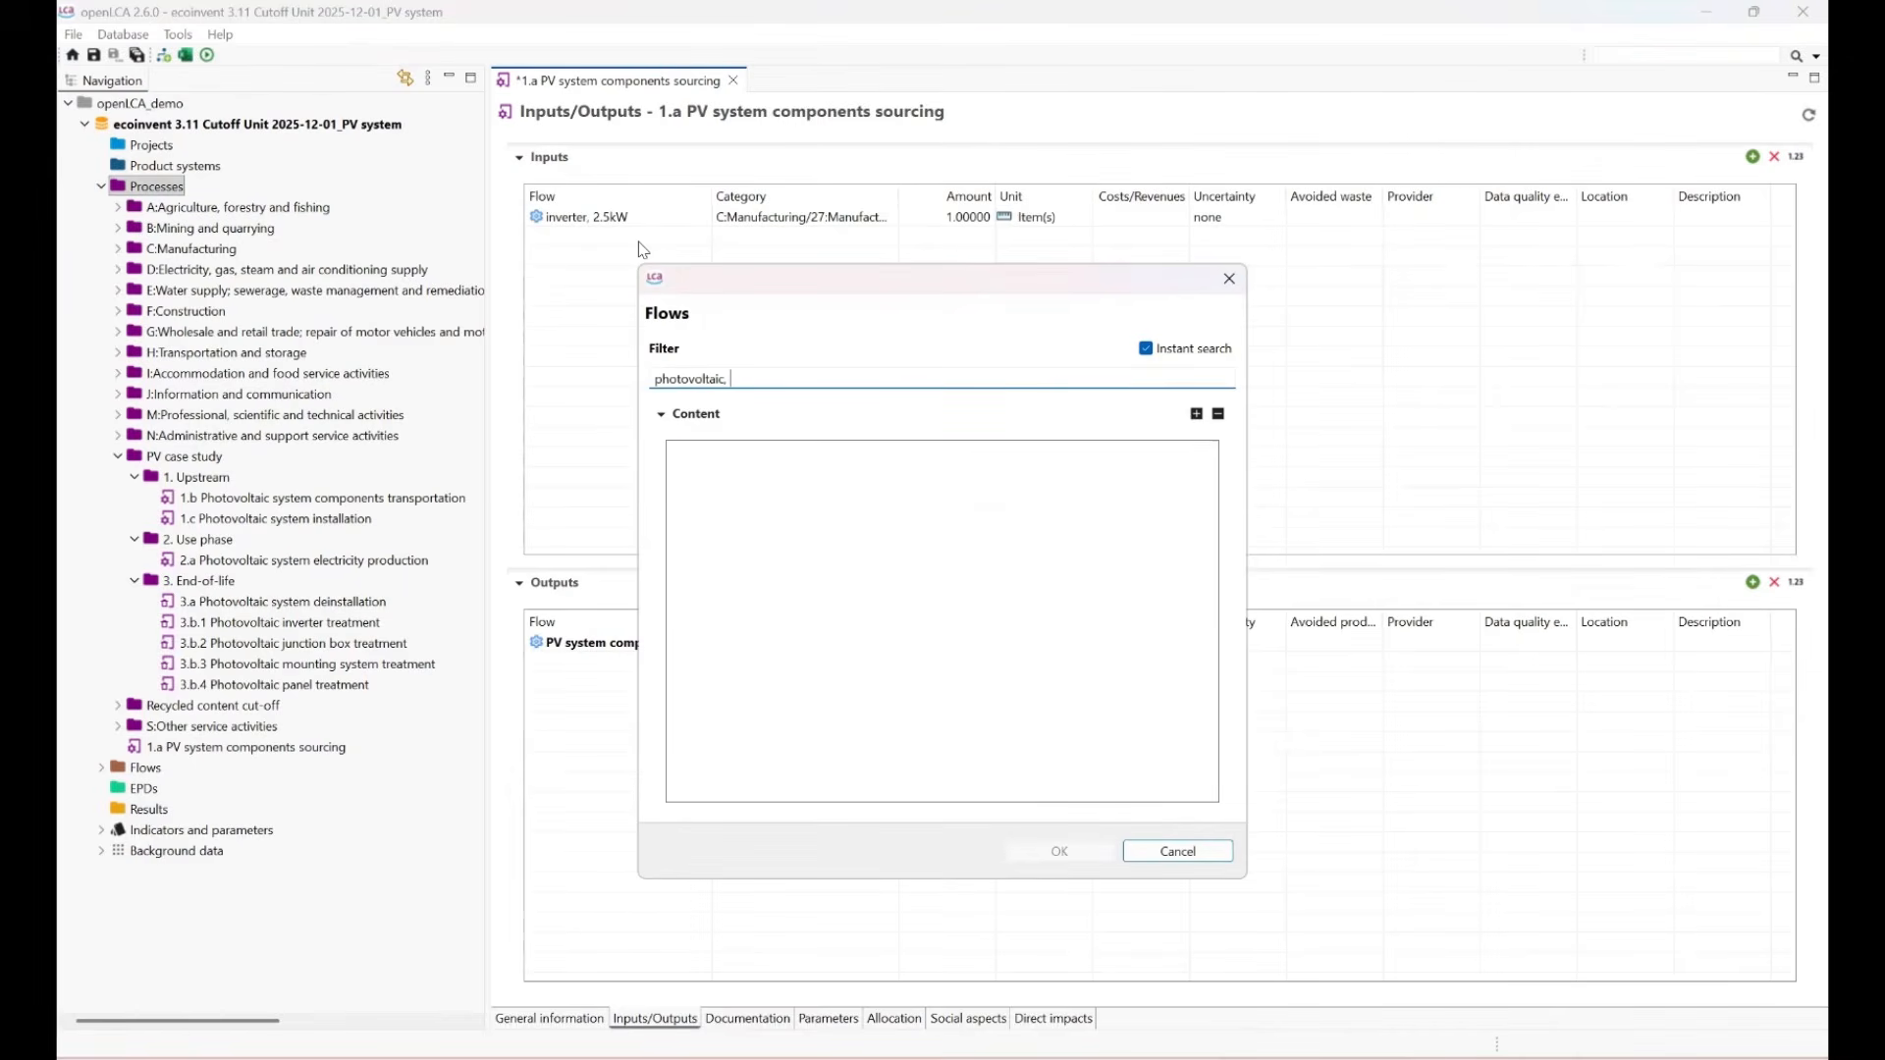
pyautogui.press('BackSpace')
pyautogui.press('BackSpace')
pyautogui.write('mounting')
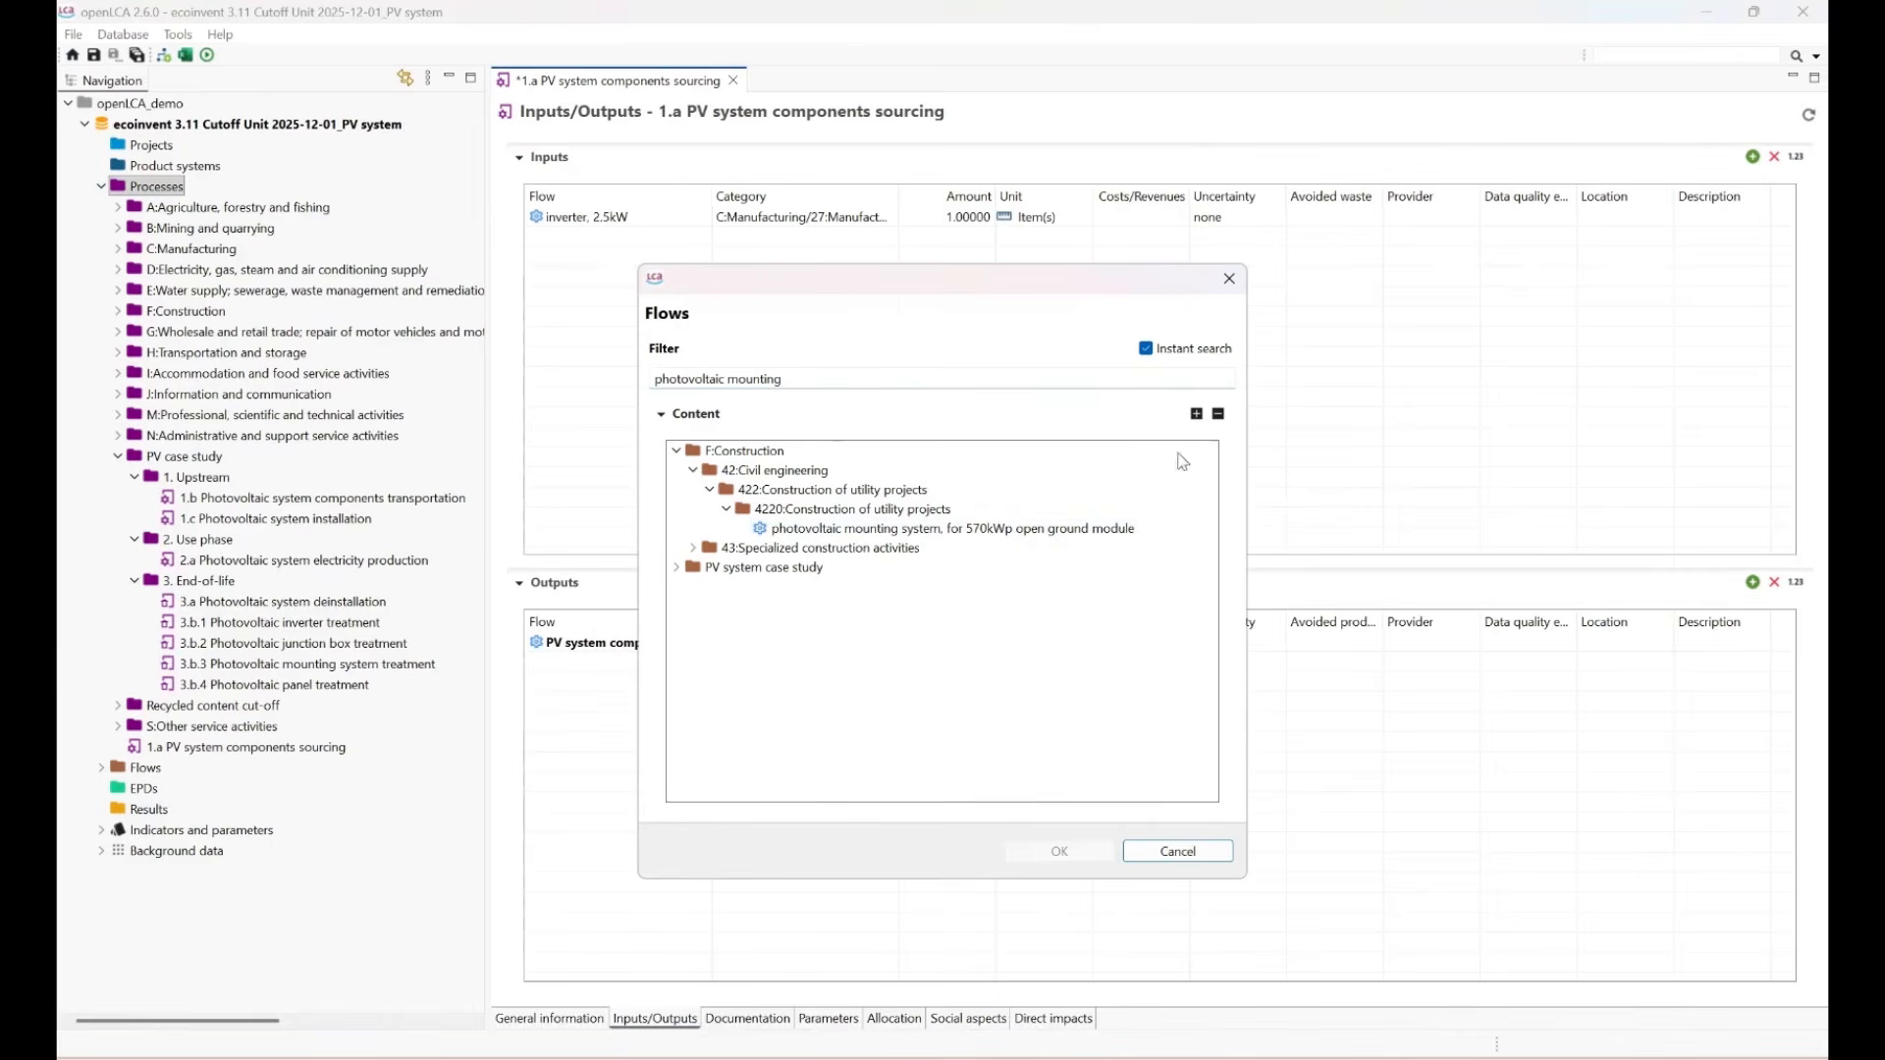
pyautogui.click(1196, 414)
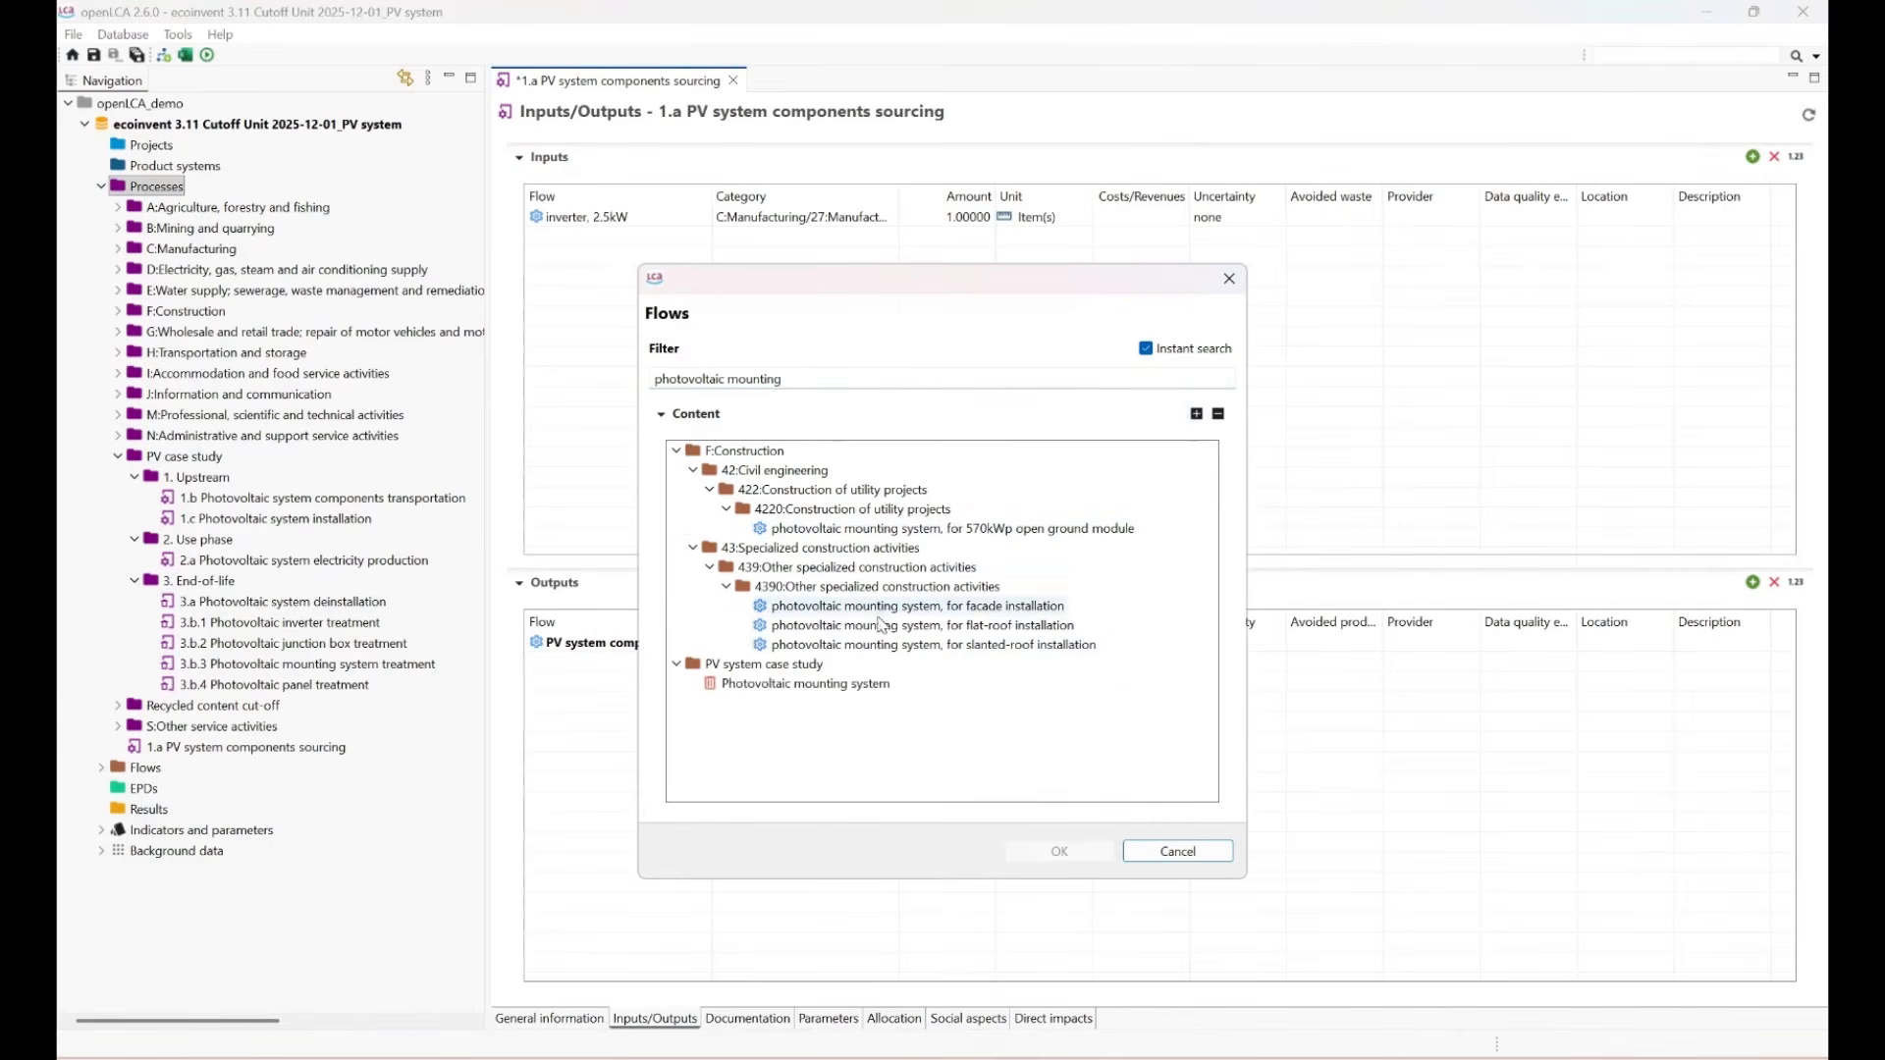
pyautogui.click(1017, 649)
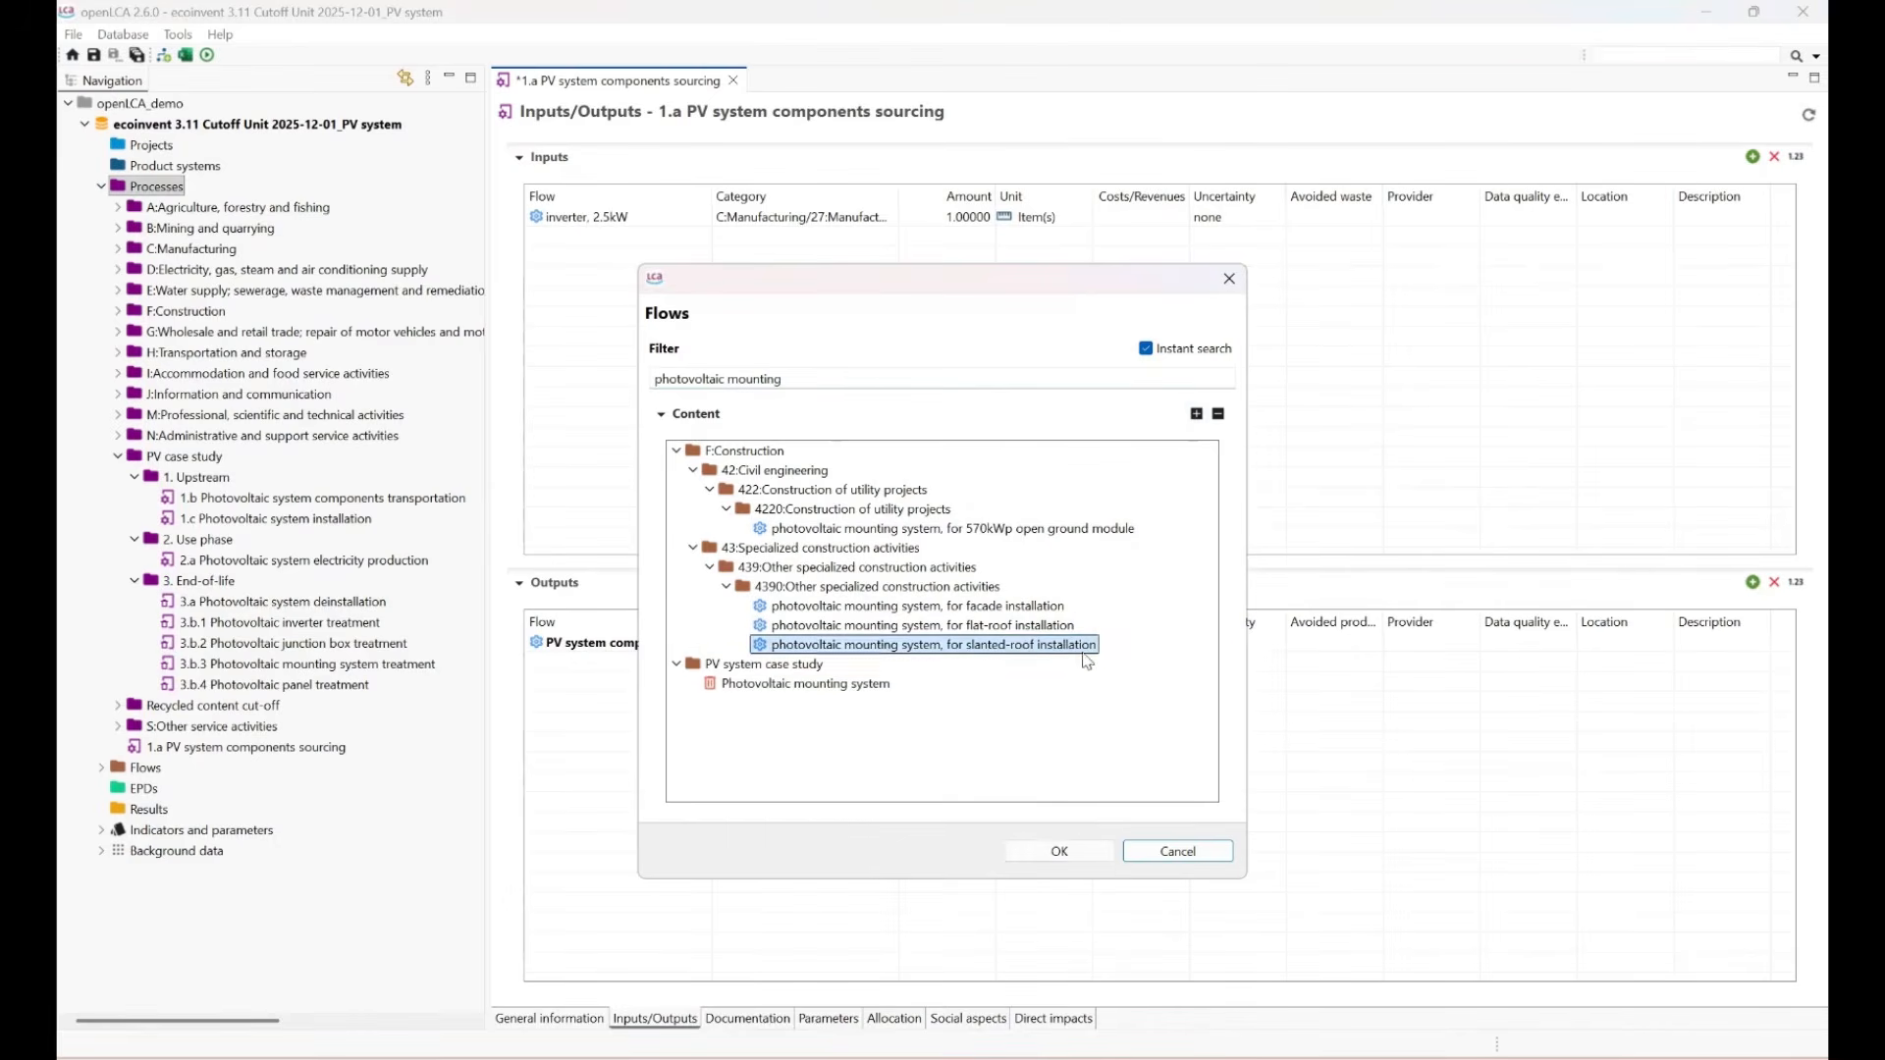
pyautogui.click(1059, 850)
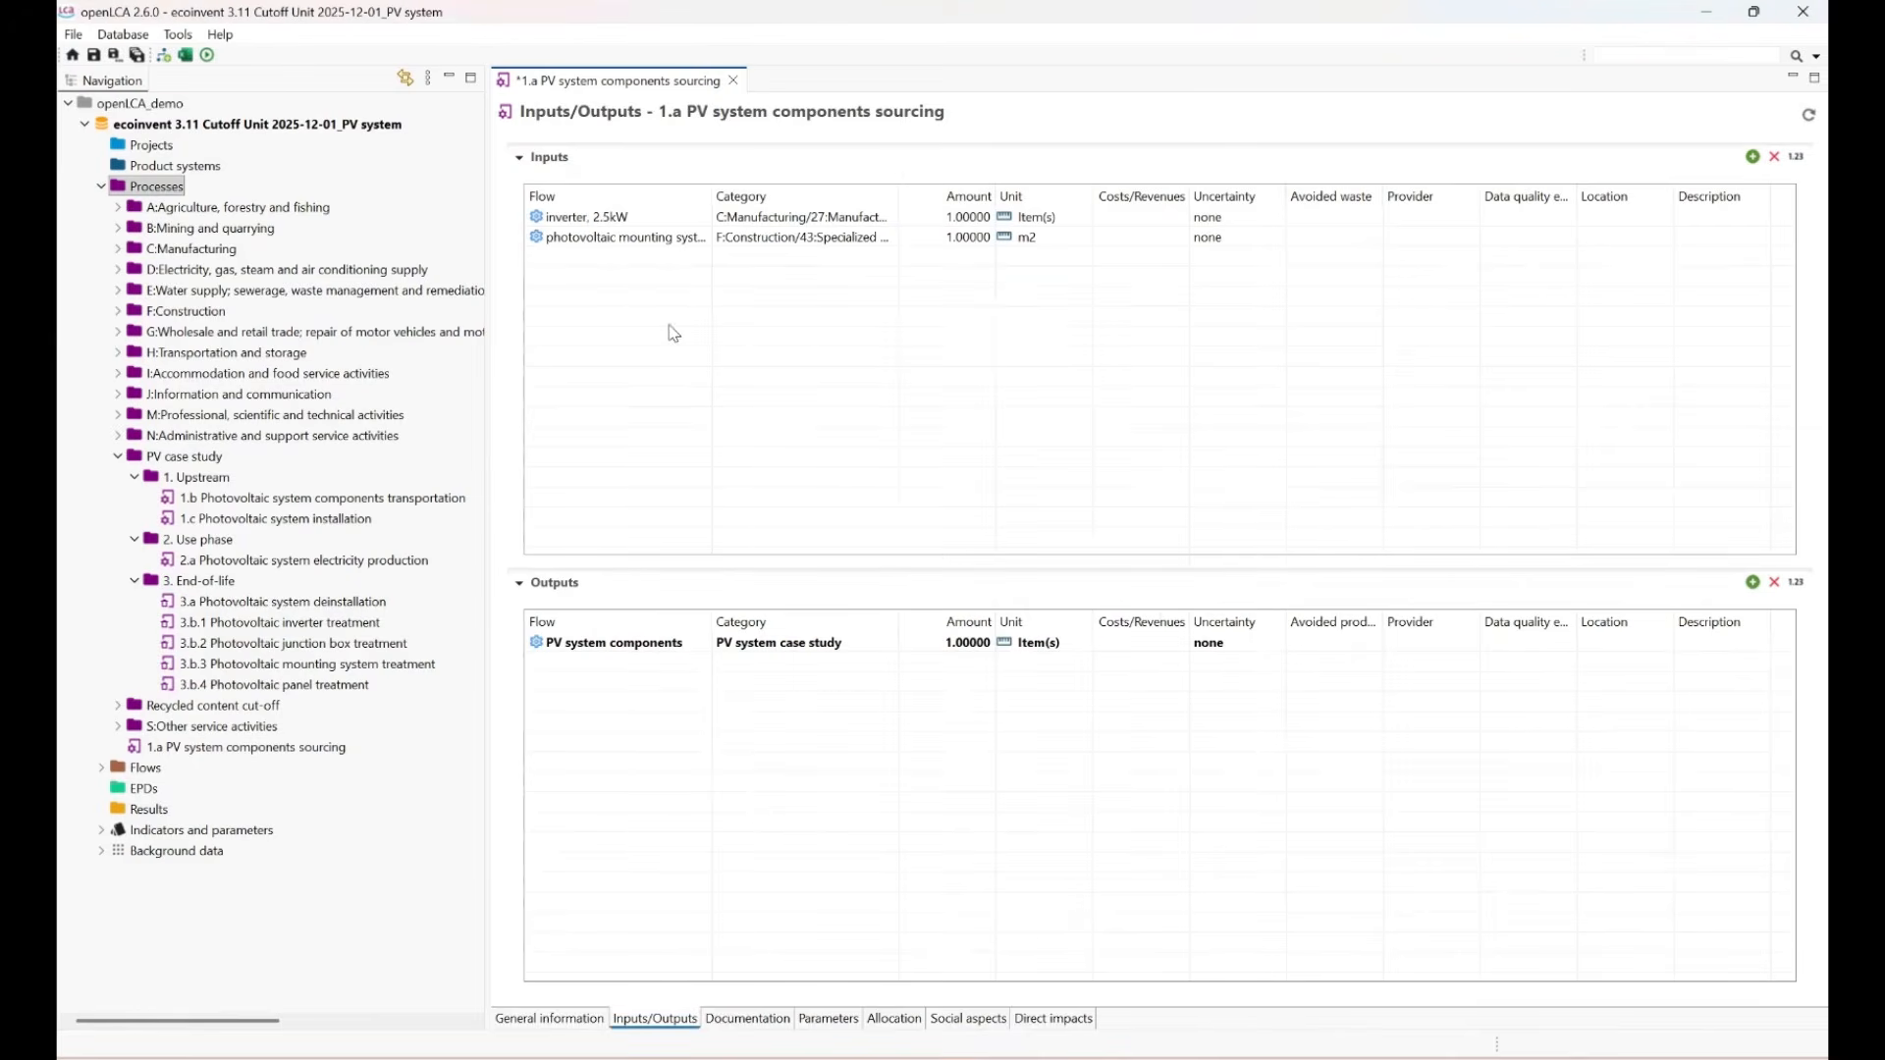
# Search the flows for photovoltaic panel and add photovoltaic panel, single-Si wafer as an input.
pyautogui.doubleClick(656, 269)
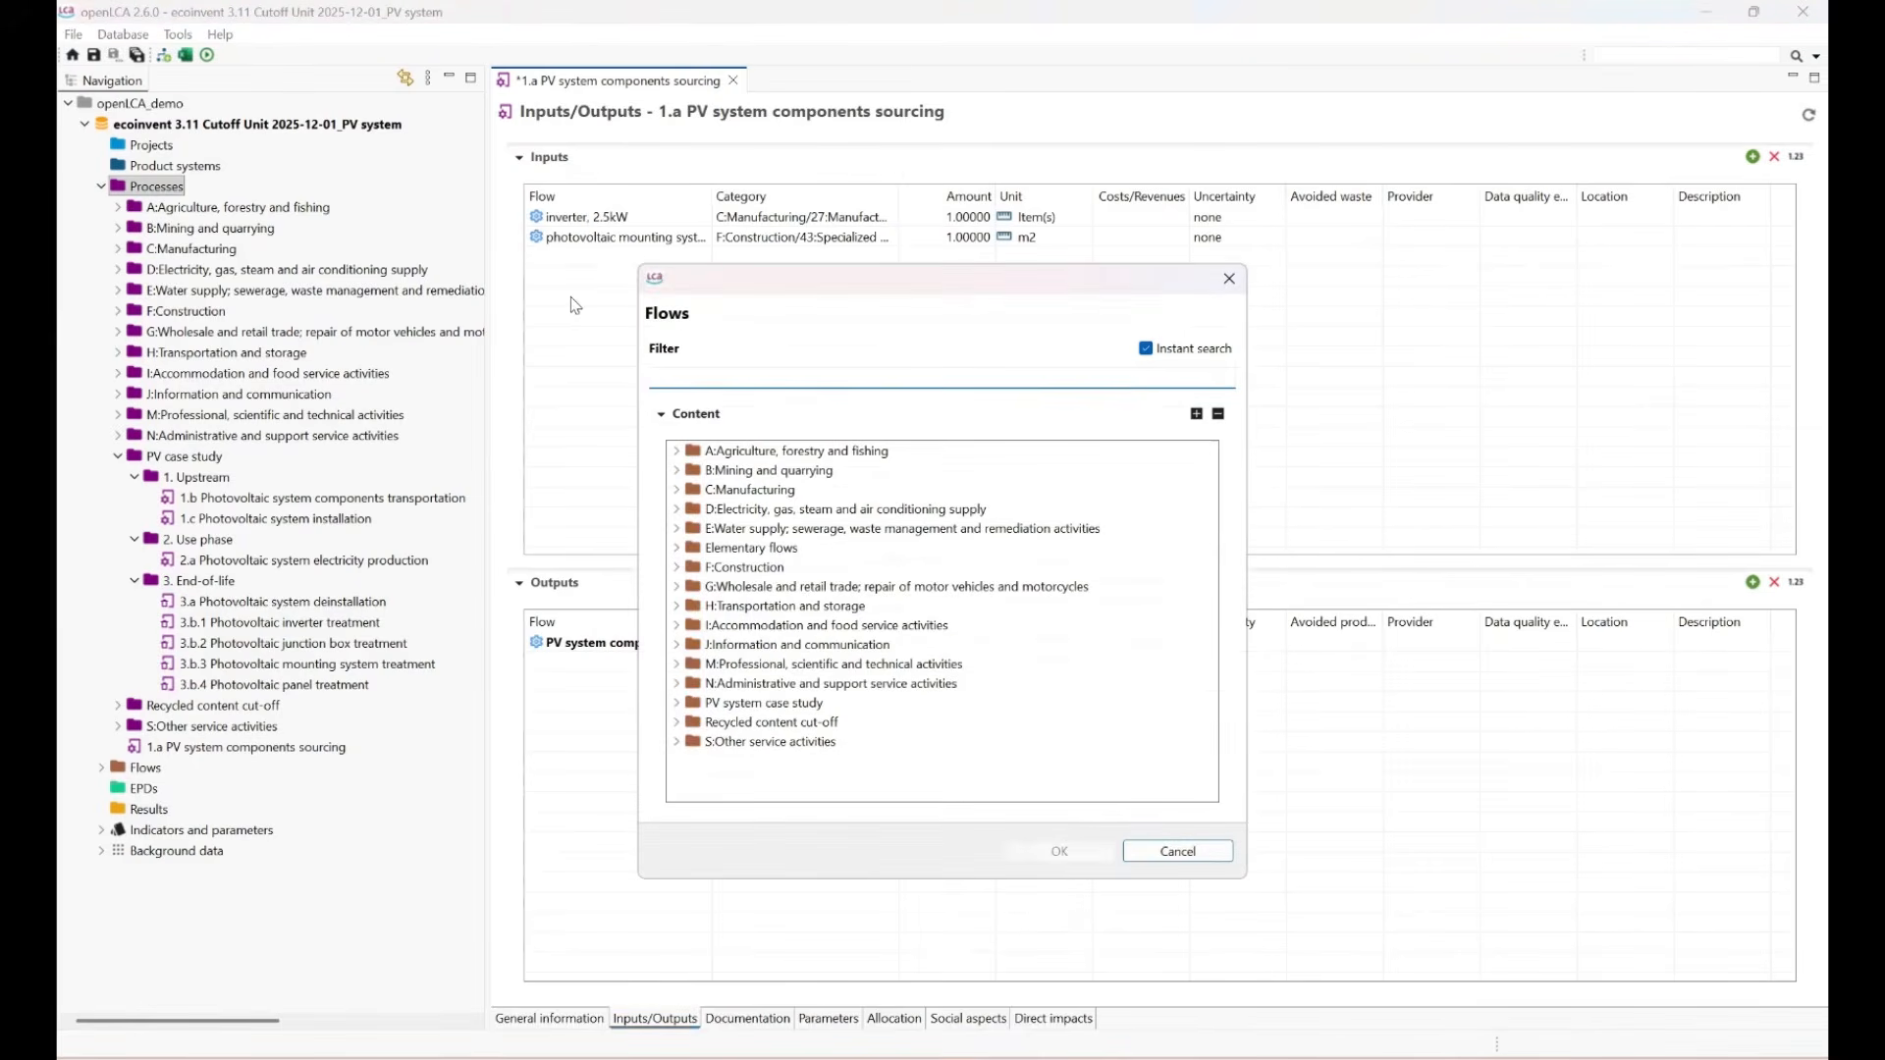
pyautogui.write('photovolta')
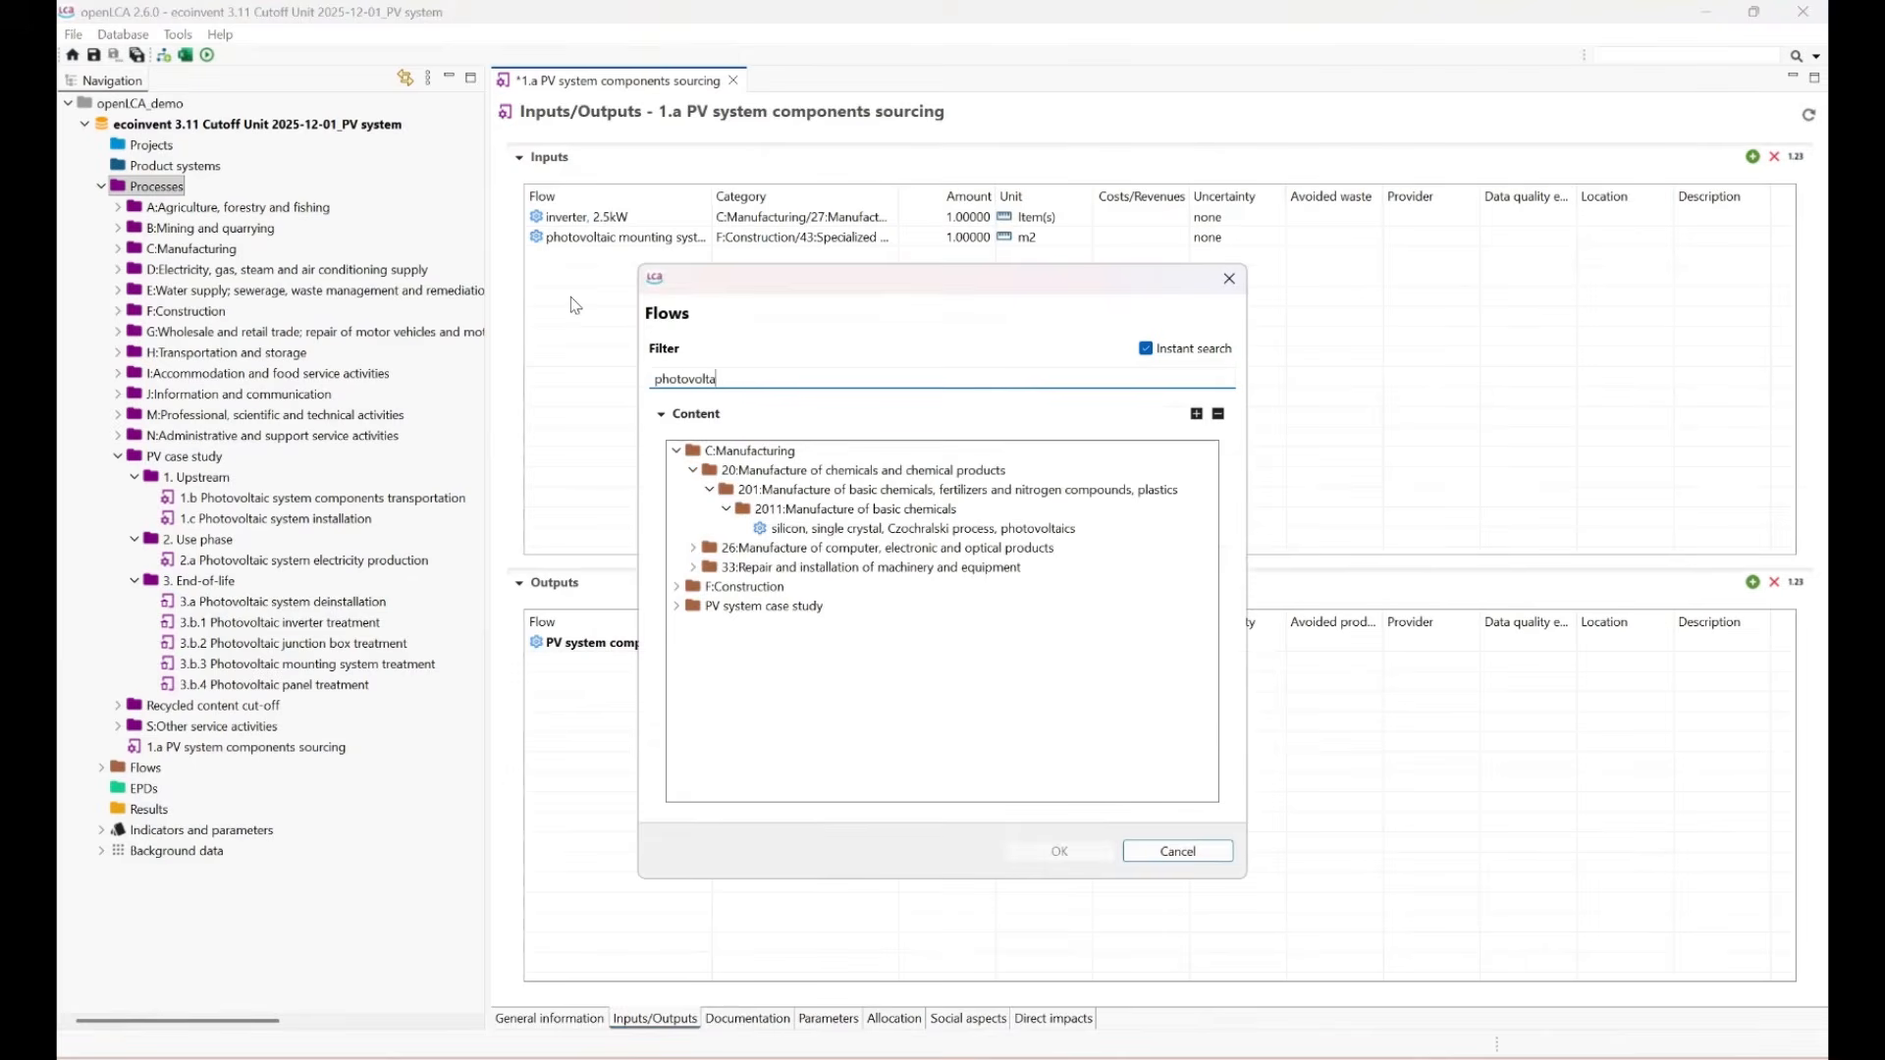
pyautogui.write('ic panel')
pyautogui.click(883, 606)
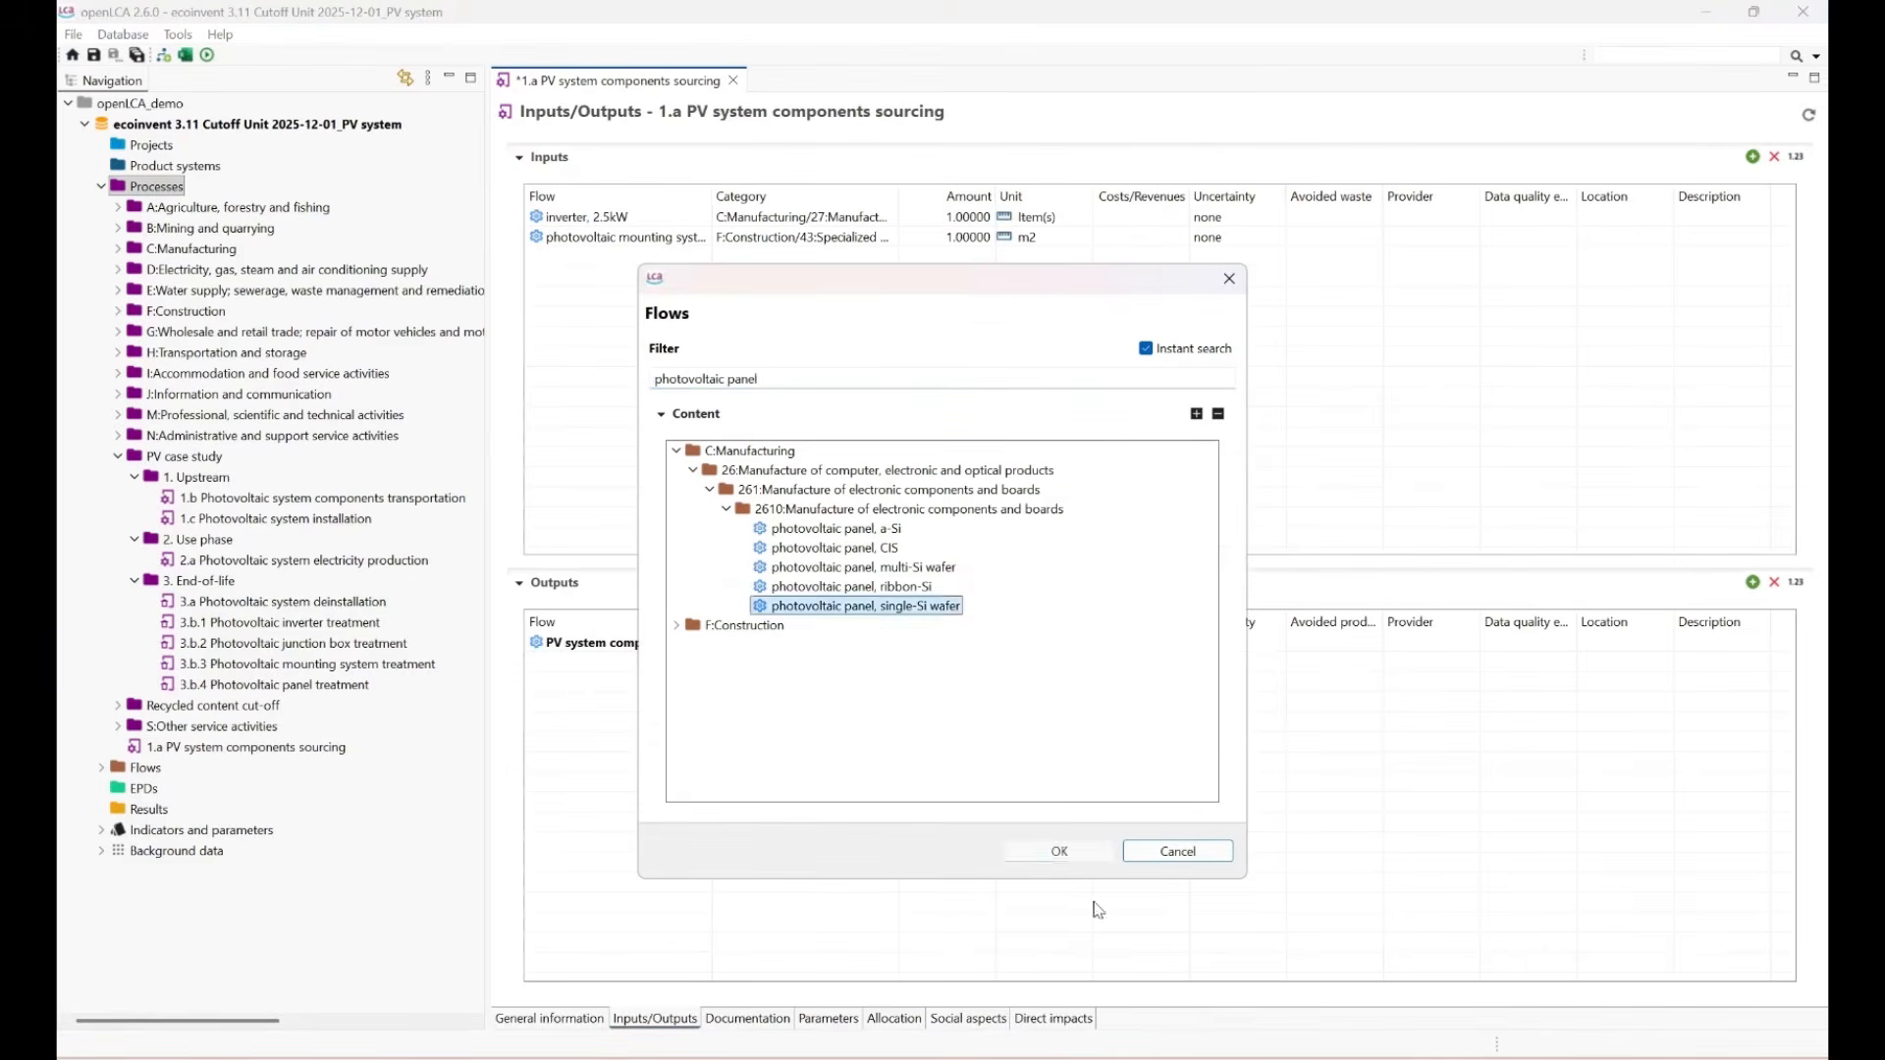
pyautogui.click(1084, 852)
# Search the flows for photovoltaics and add photovoltaics, electric installation for 3kWp module, at building as an input.
pyautogui.doubleClick(674, 288)
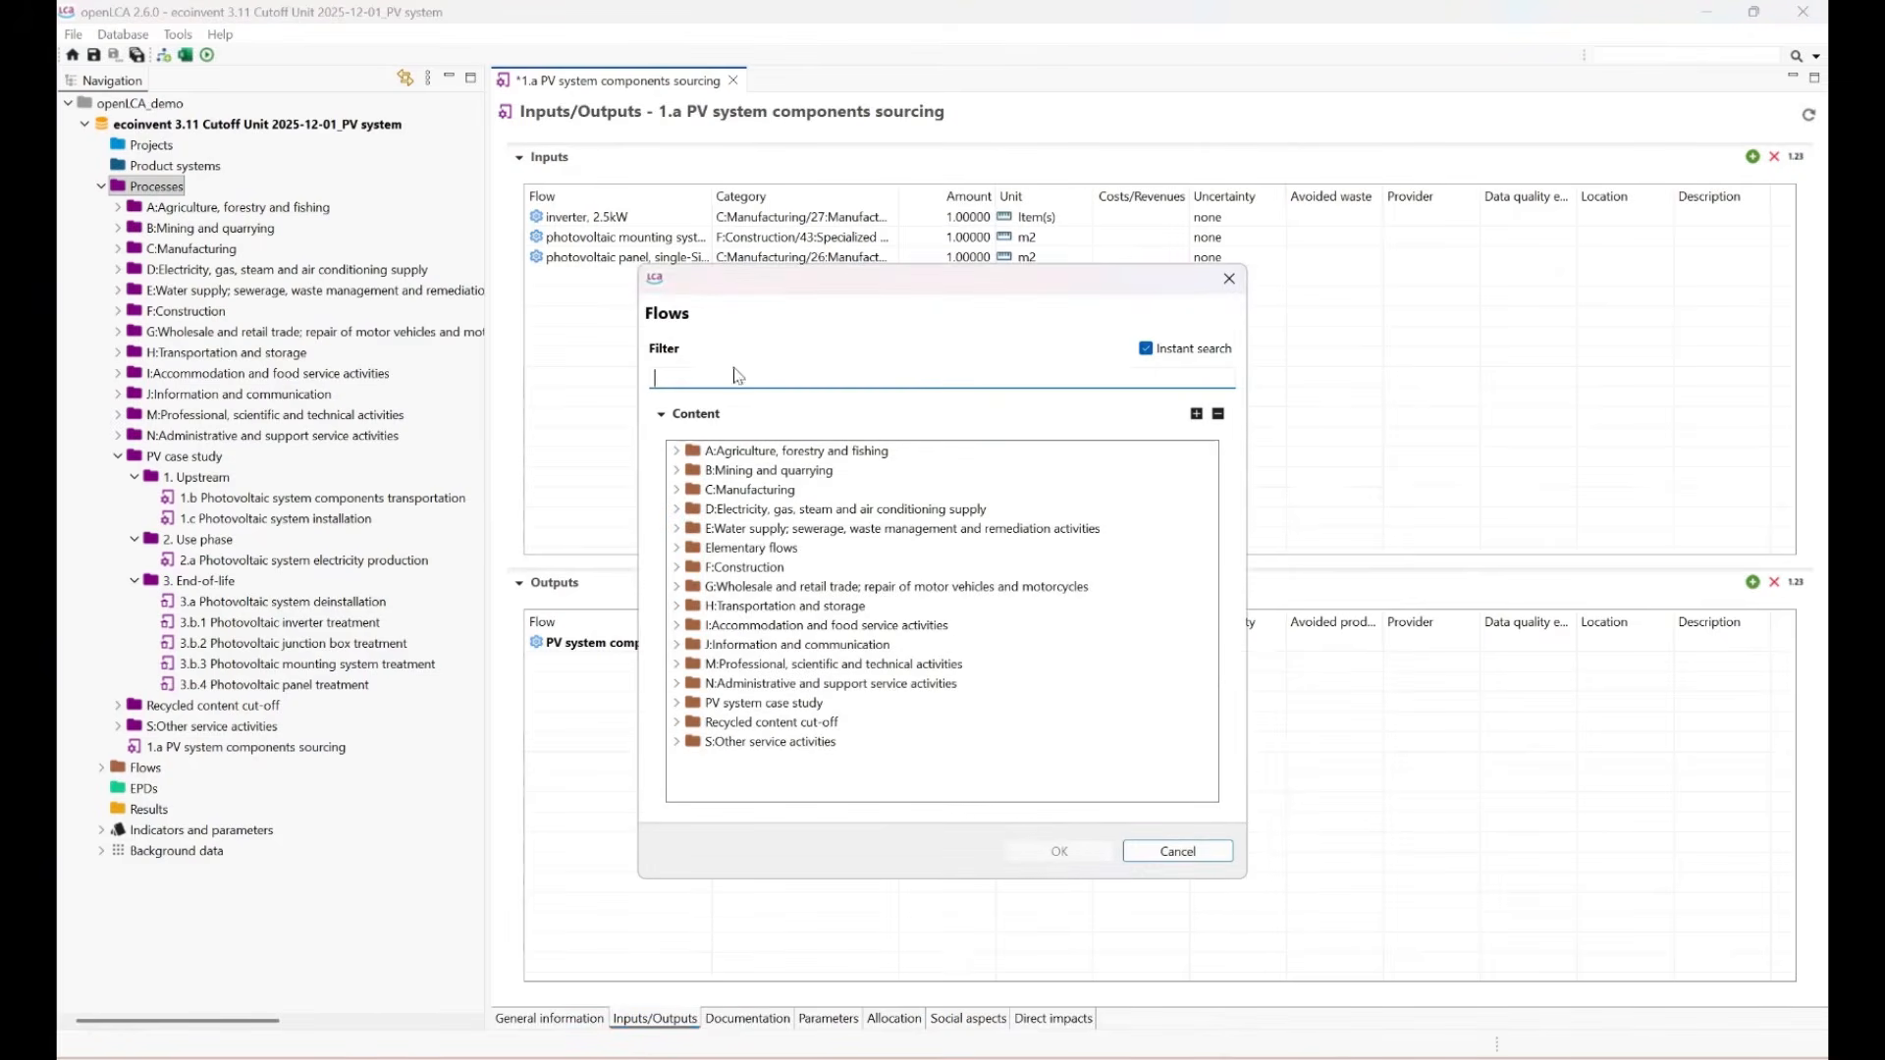
pyautogui.write('p')
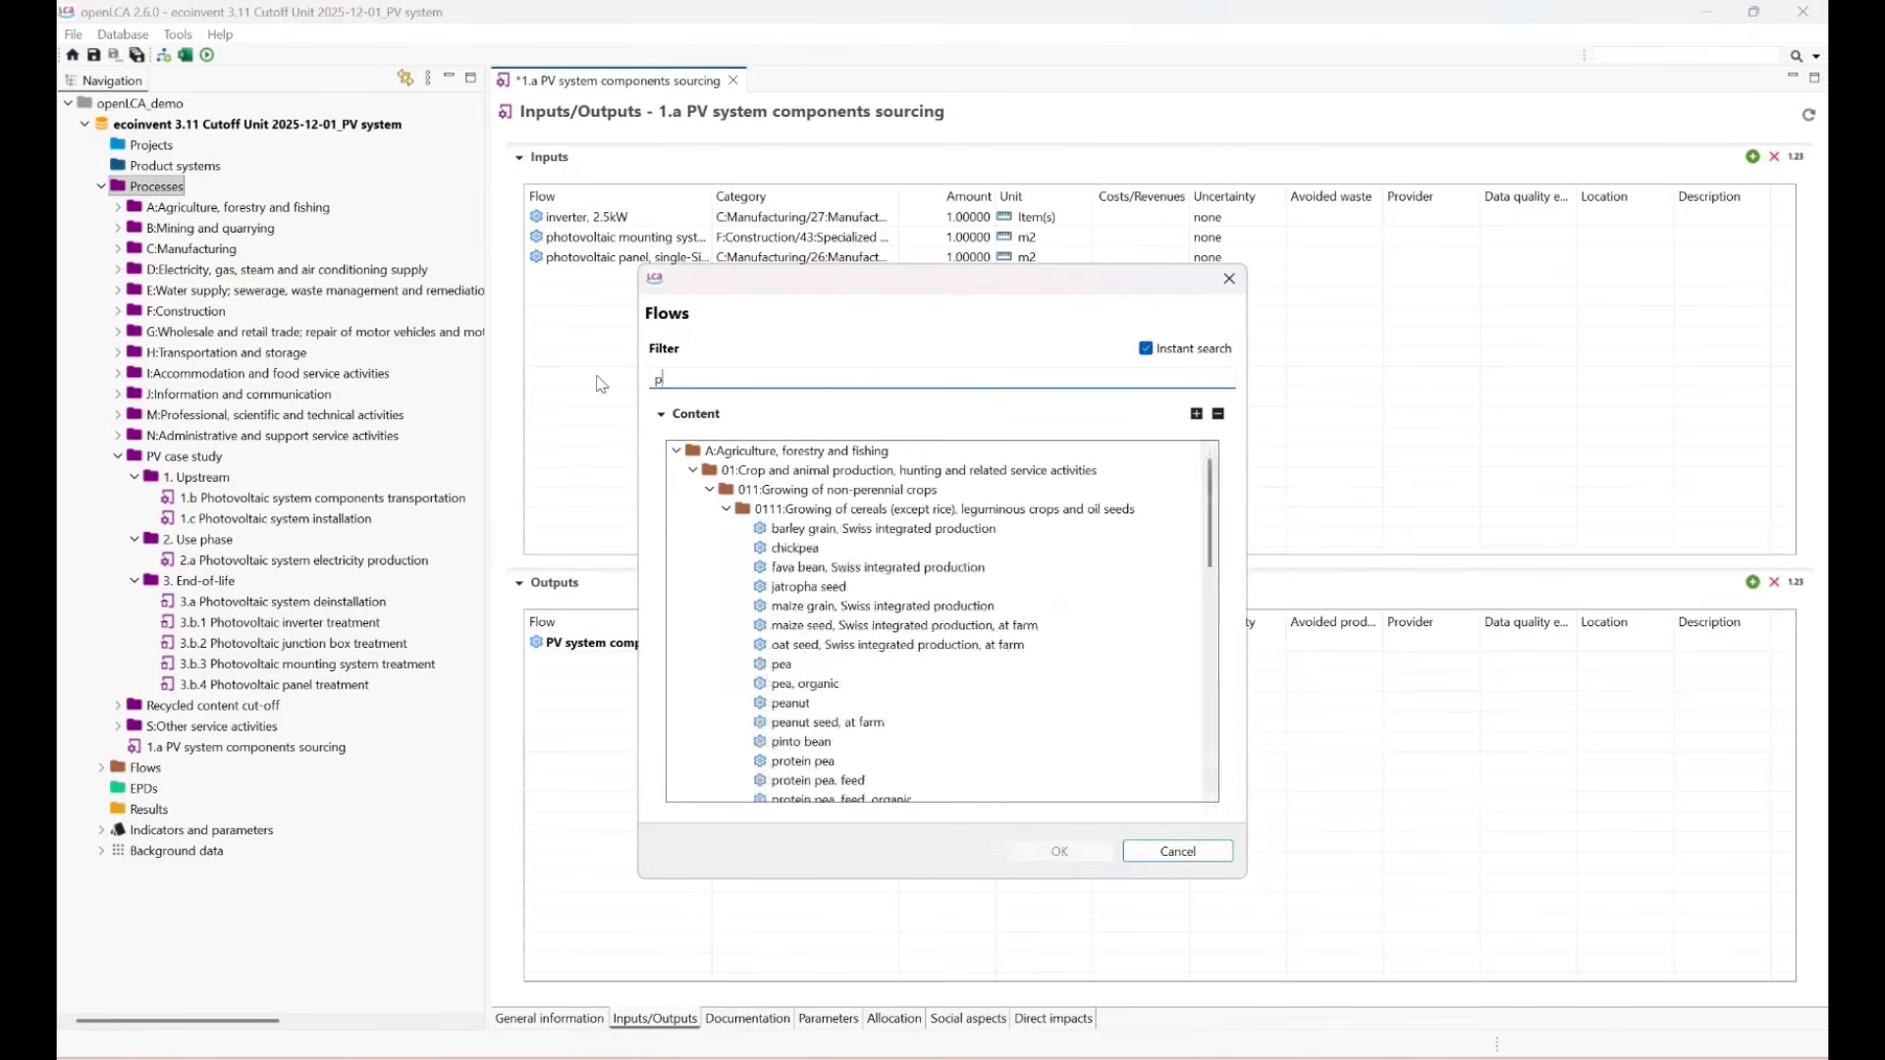
pyautogui.write('hotovoltaics,')
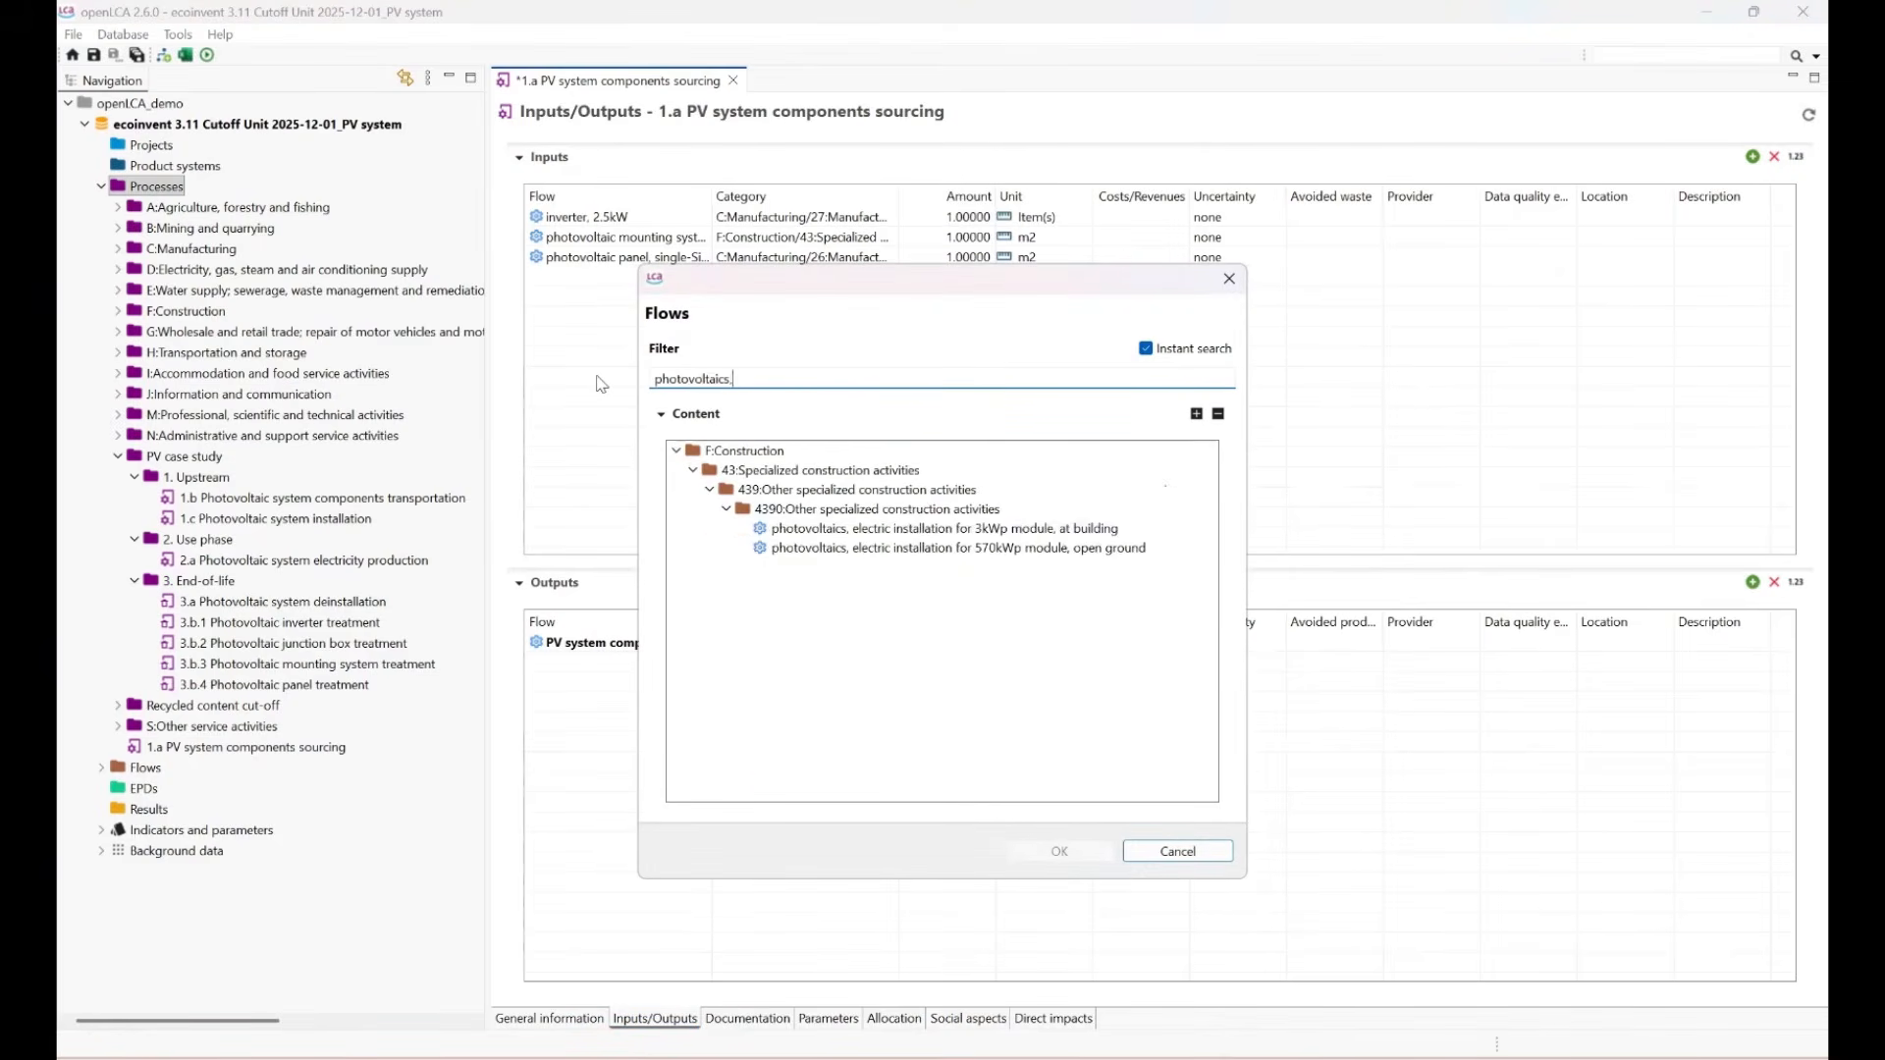
pyautogui.click(952, 530)
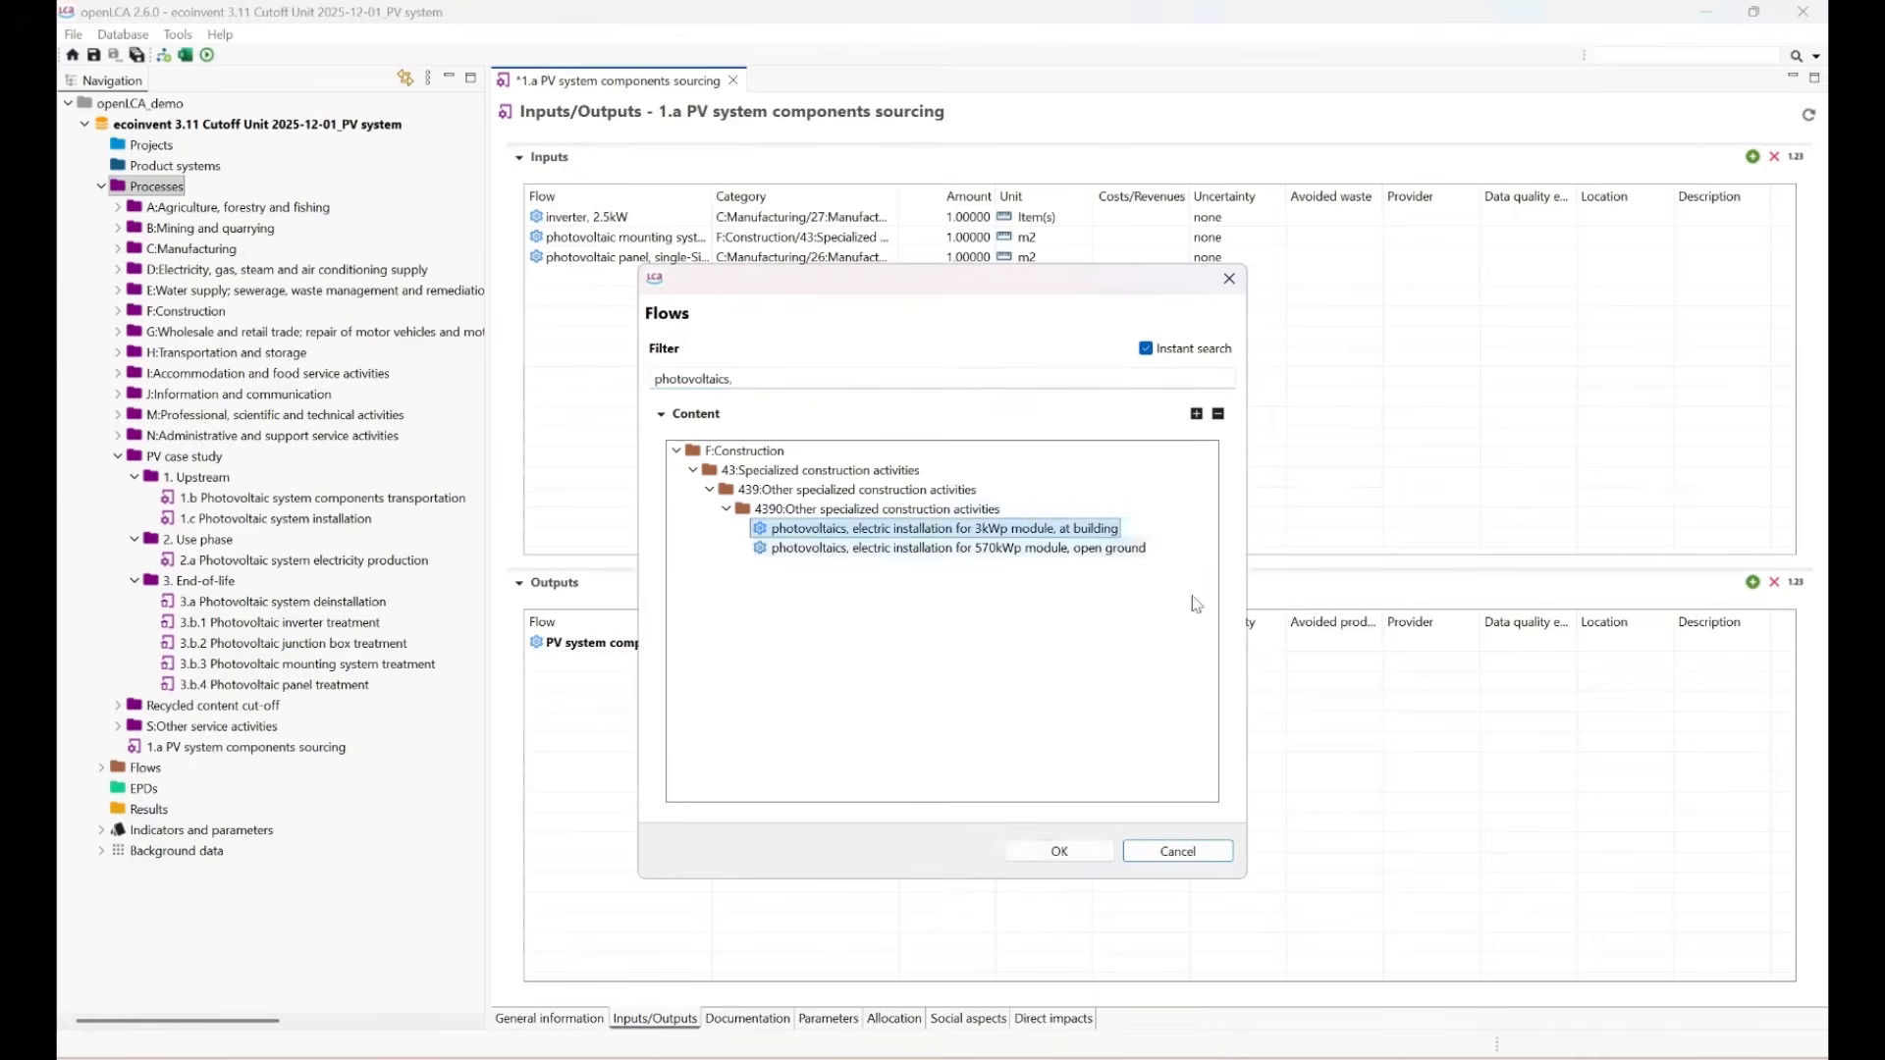
pyautogui.click(1097, 850)
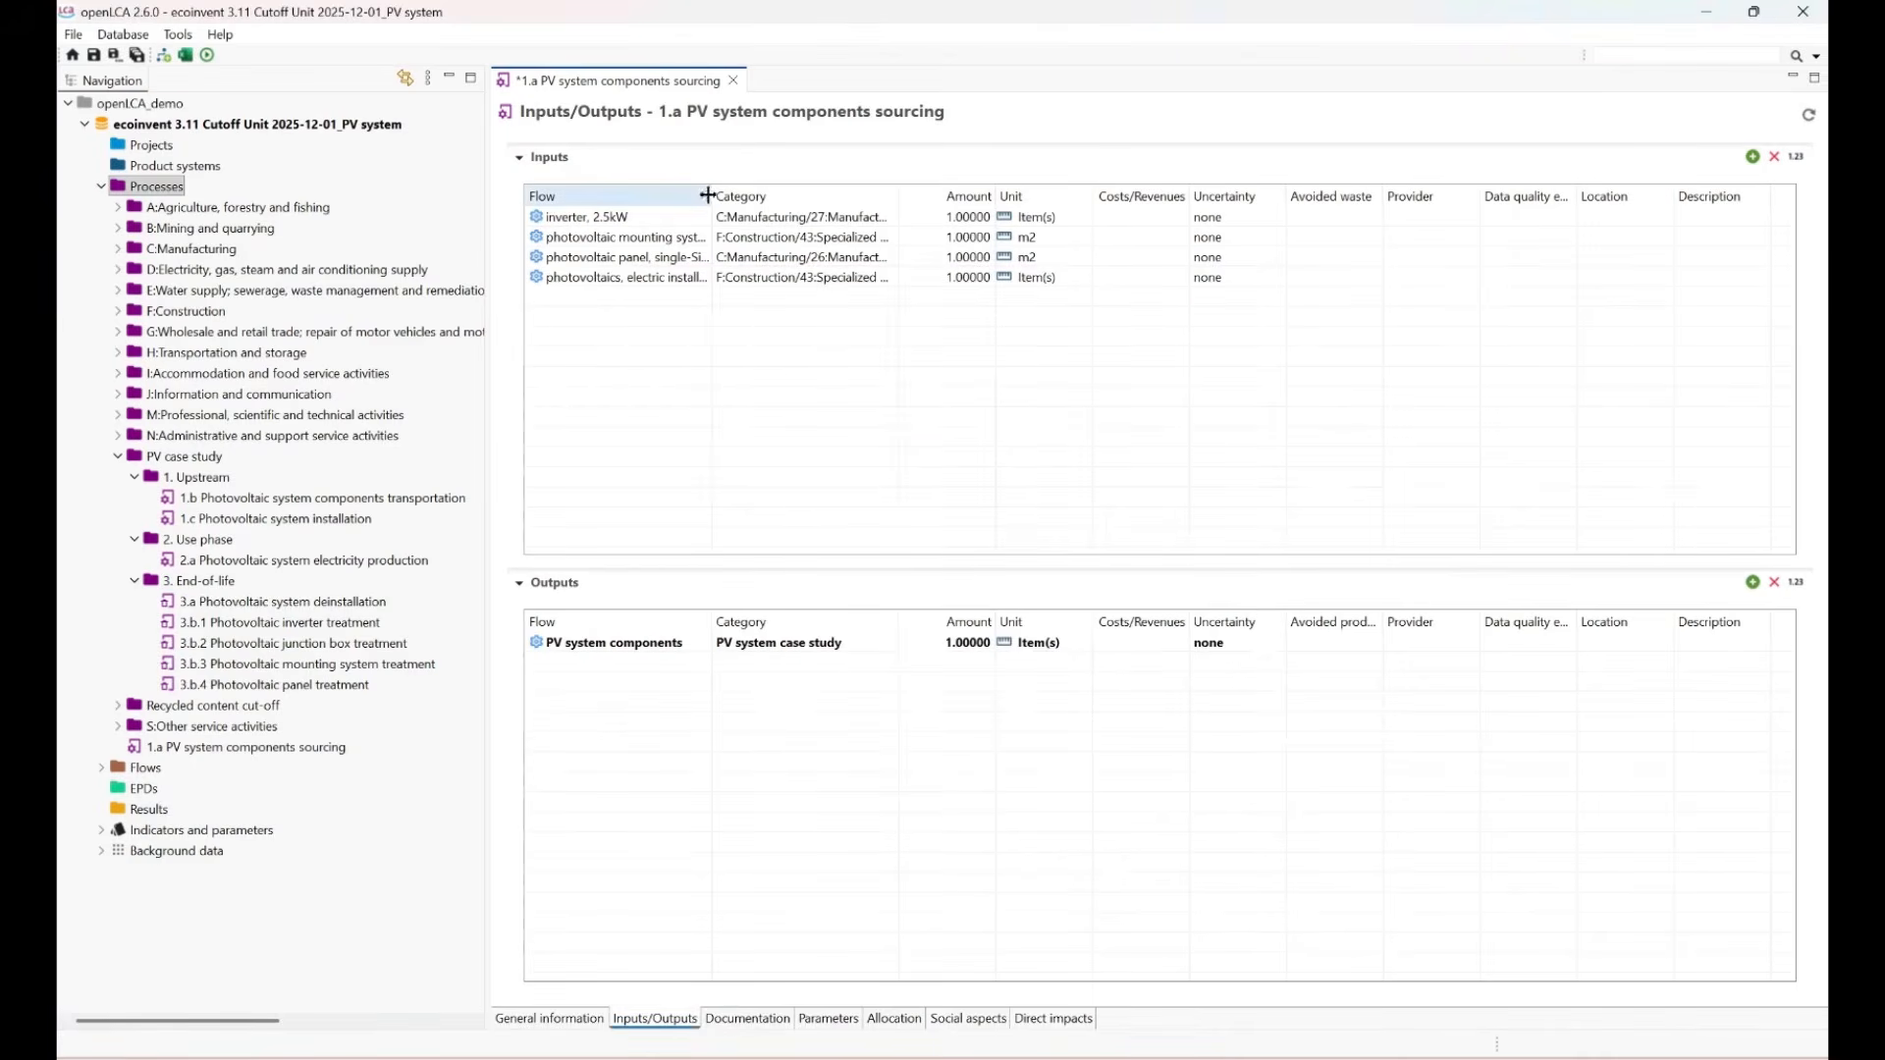
# Resize the Flow and Category columns of the inputs table to read their entries, and sort the inputs by category.
pyautogui.moveTo(712, 196); pyautogui.dragTo(924, 190)
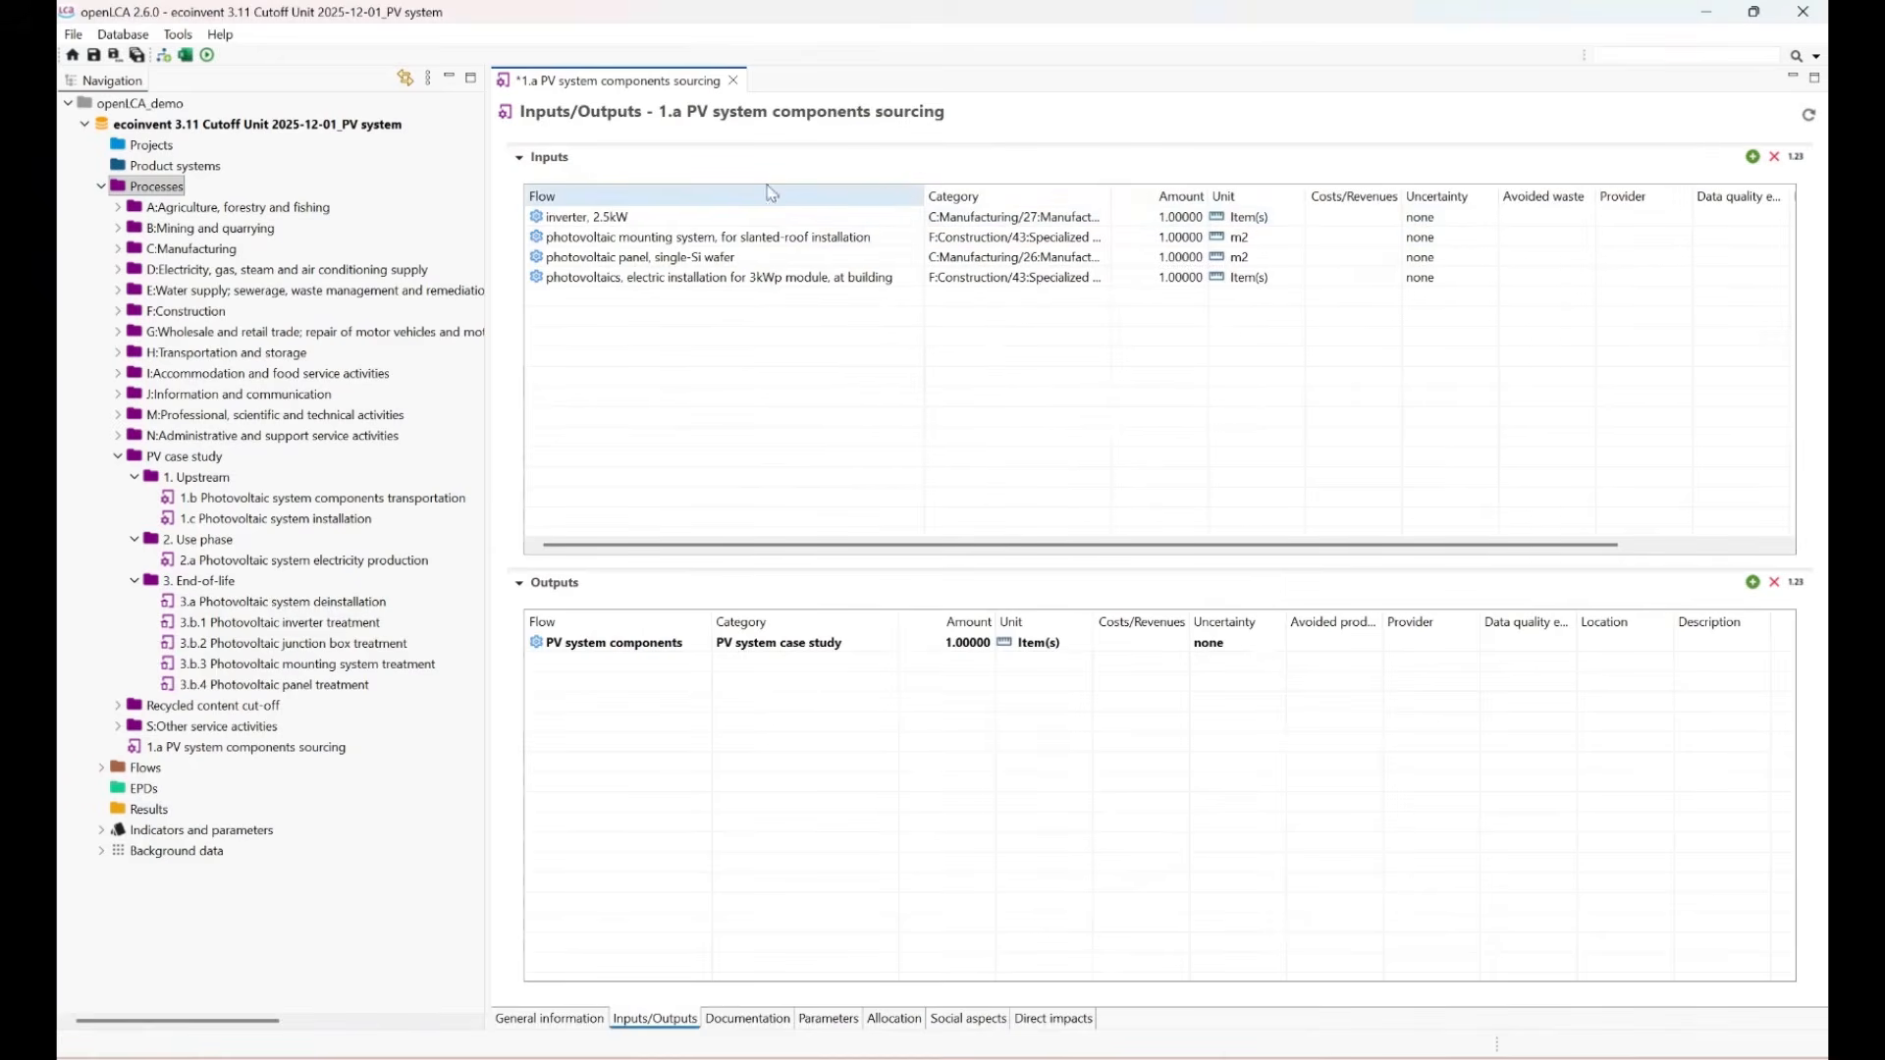
pyautogui.click(680, 194)
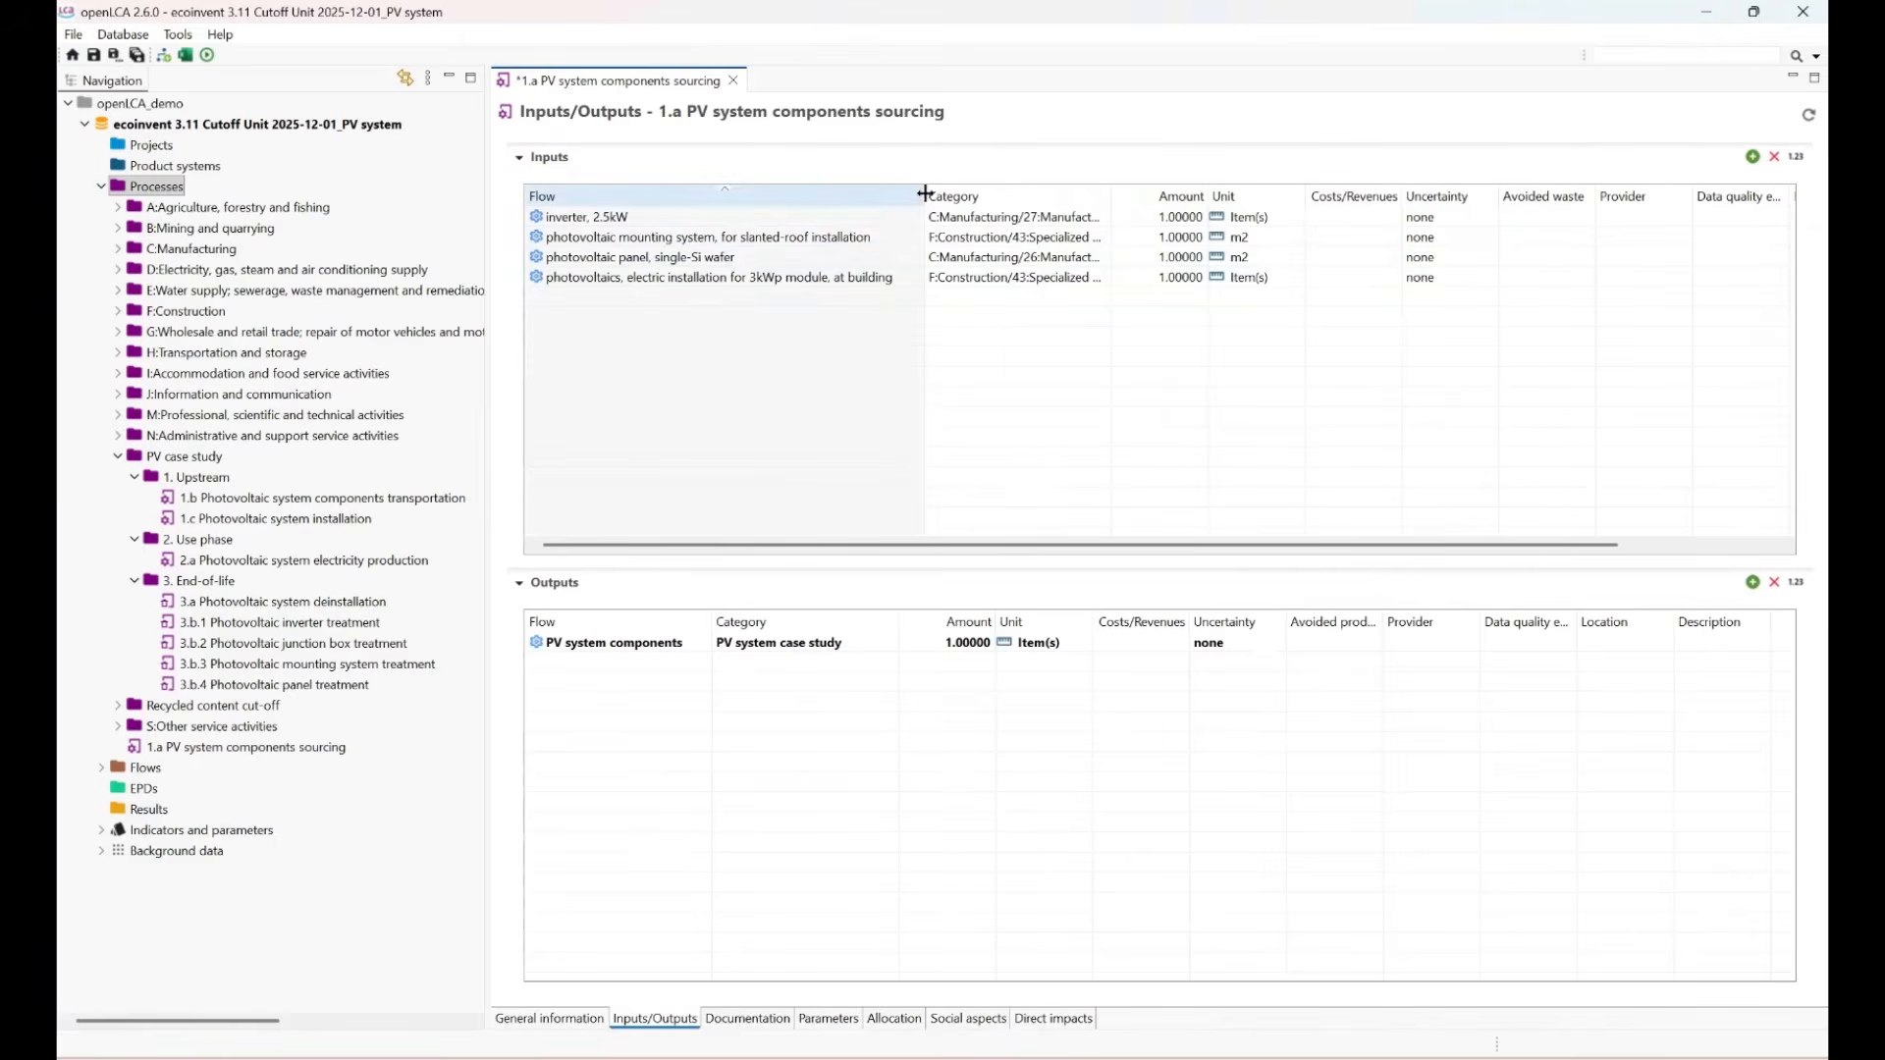
pyautogui.moveTo(923, 195); pyautogui.dragTo(723, 194)
pyautogui.moveTo(908, 201); pyautogui.dragTo(1301, 217)
pyautogui.click(1001, 198)
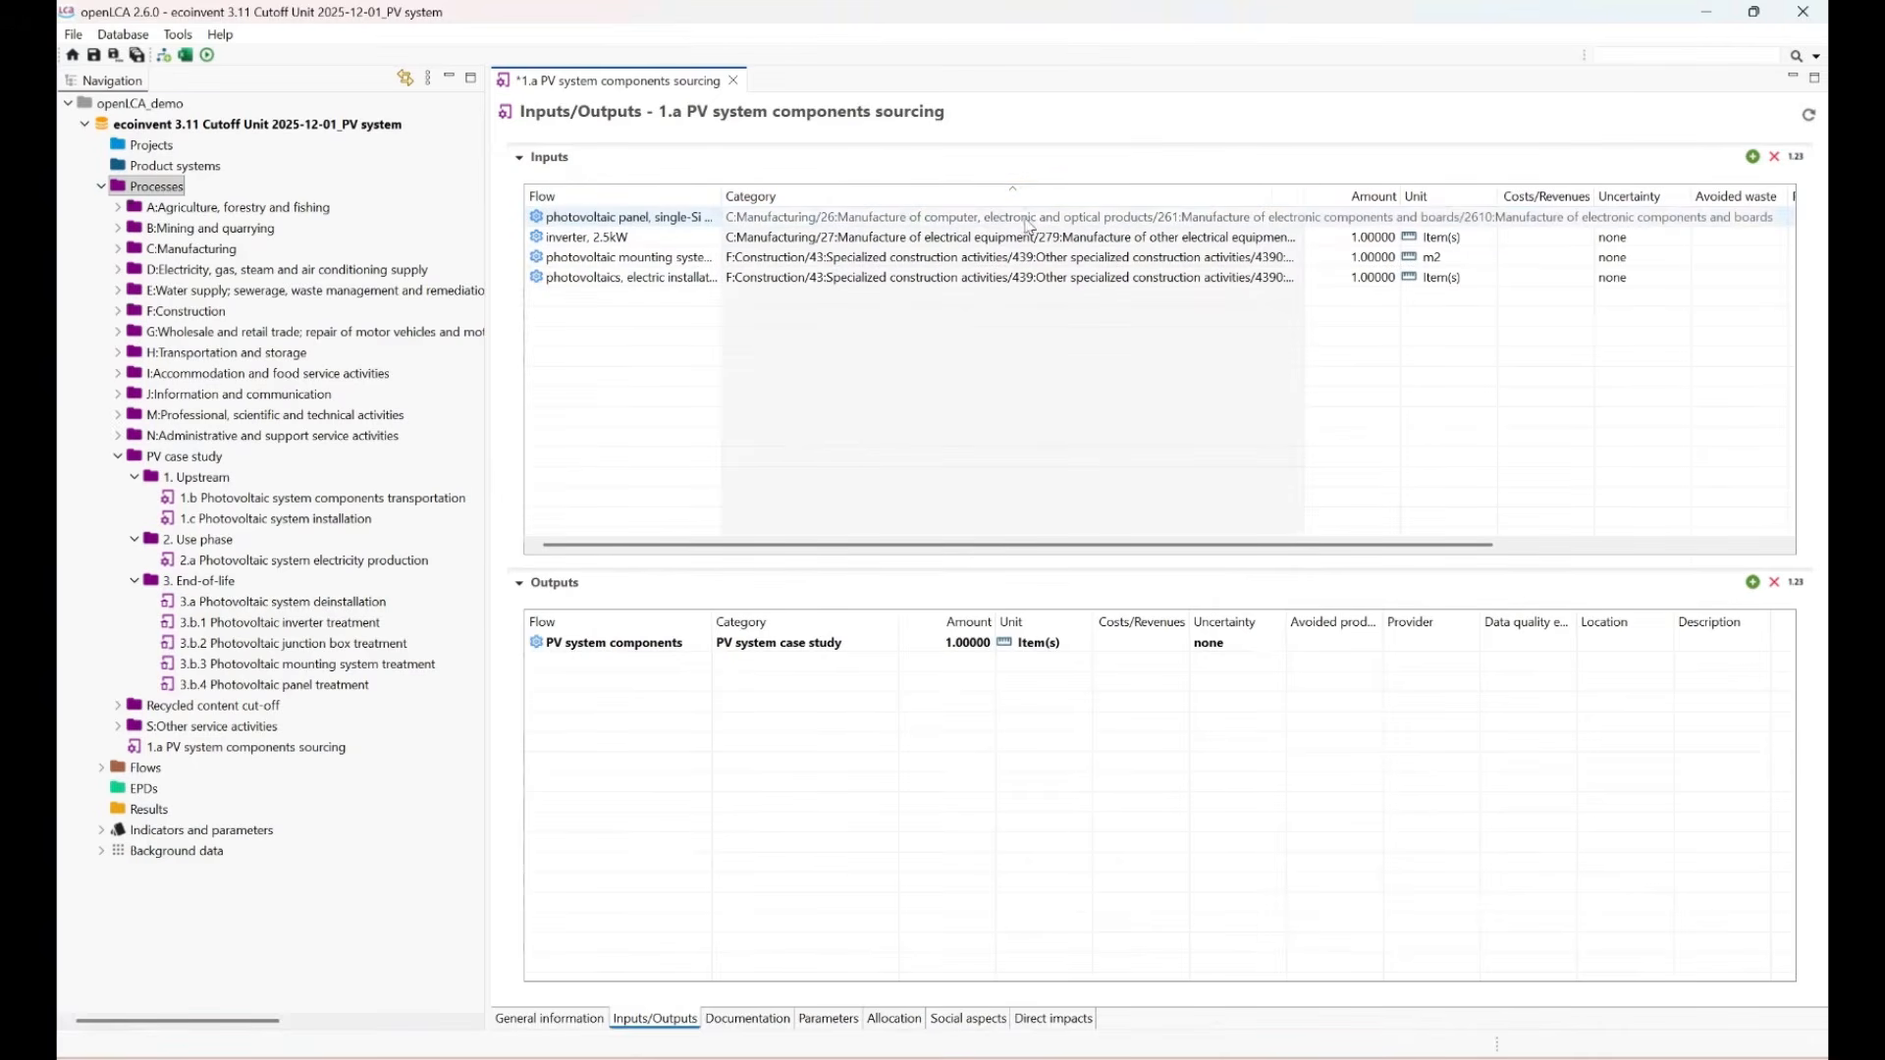
# Browse the database's flows through C:Manufacturing, category 26 and 261 to the flows in 2610:Manufacture of electronic components and boards.
pyautogui.click(102, 768)
pyautogui.scroll(-2, 186, 657)
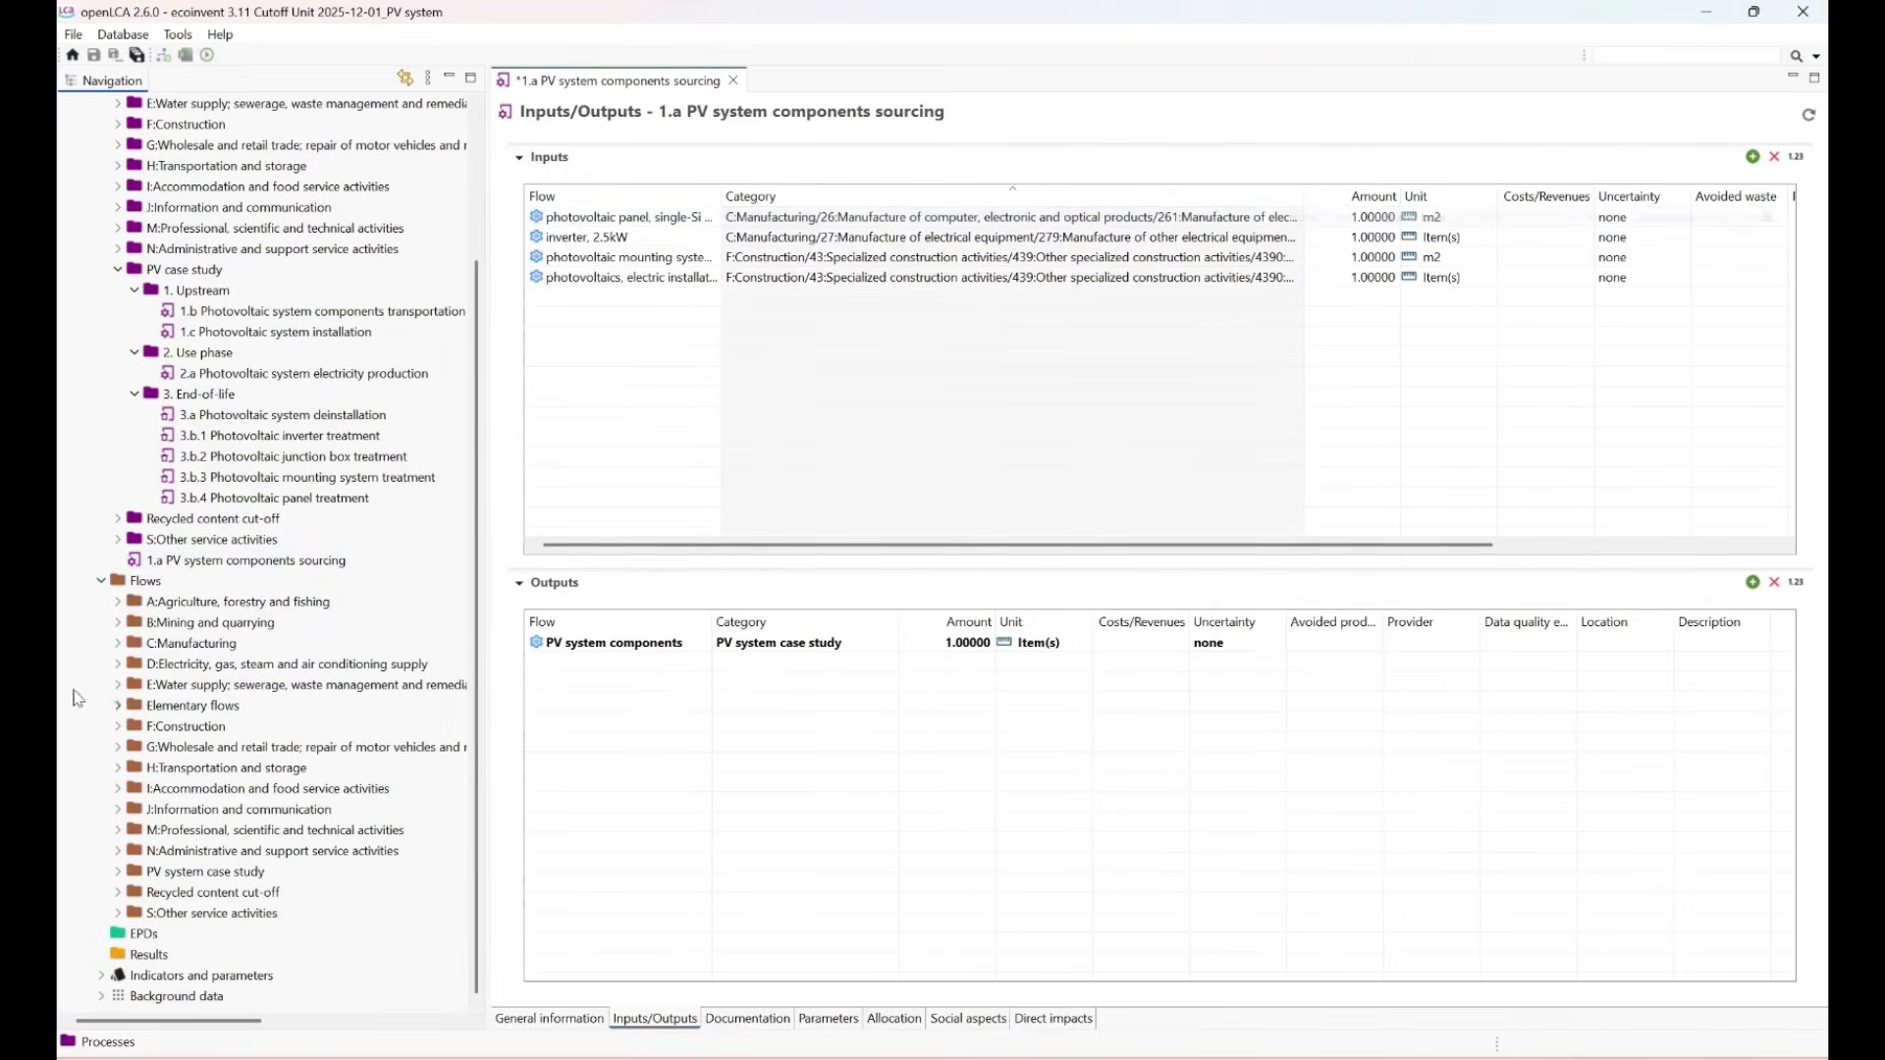
pyautogui.doubleClick(229, 643)
pyautogui.scroll(-4, 229, 643)
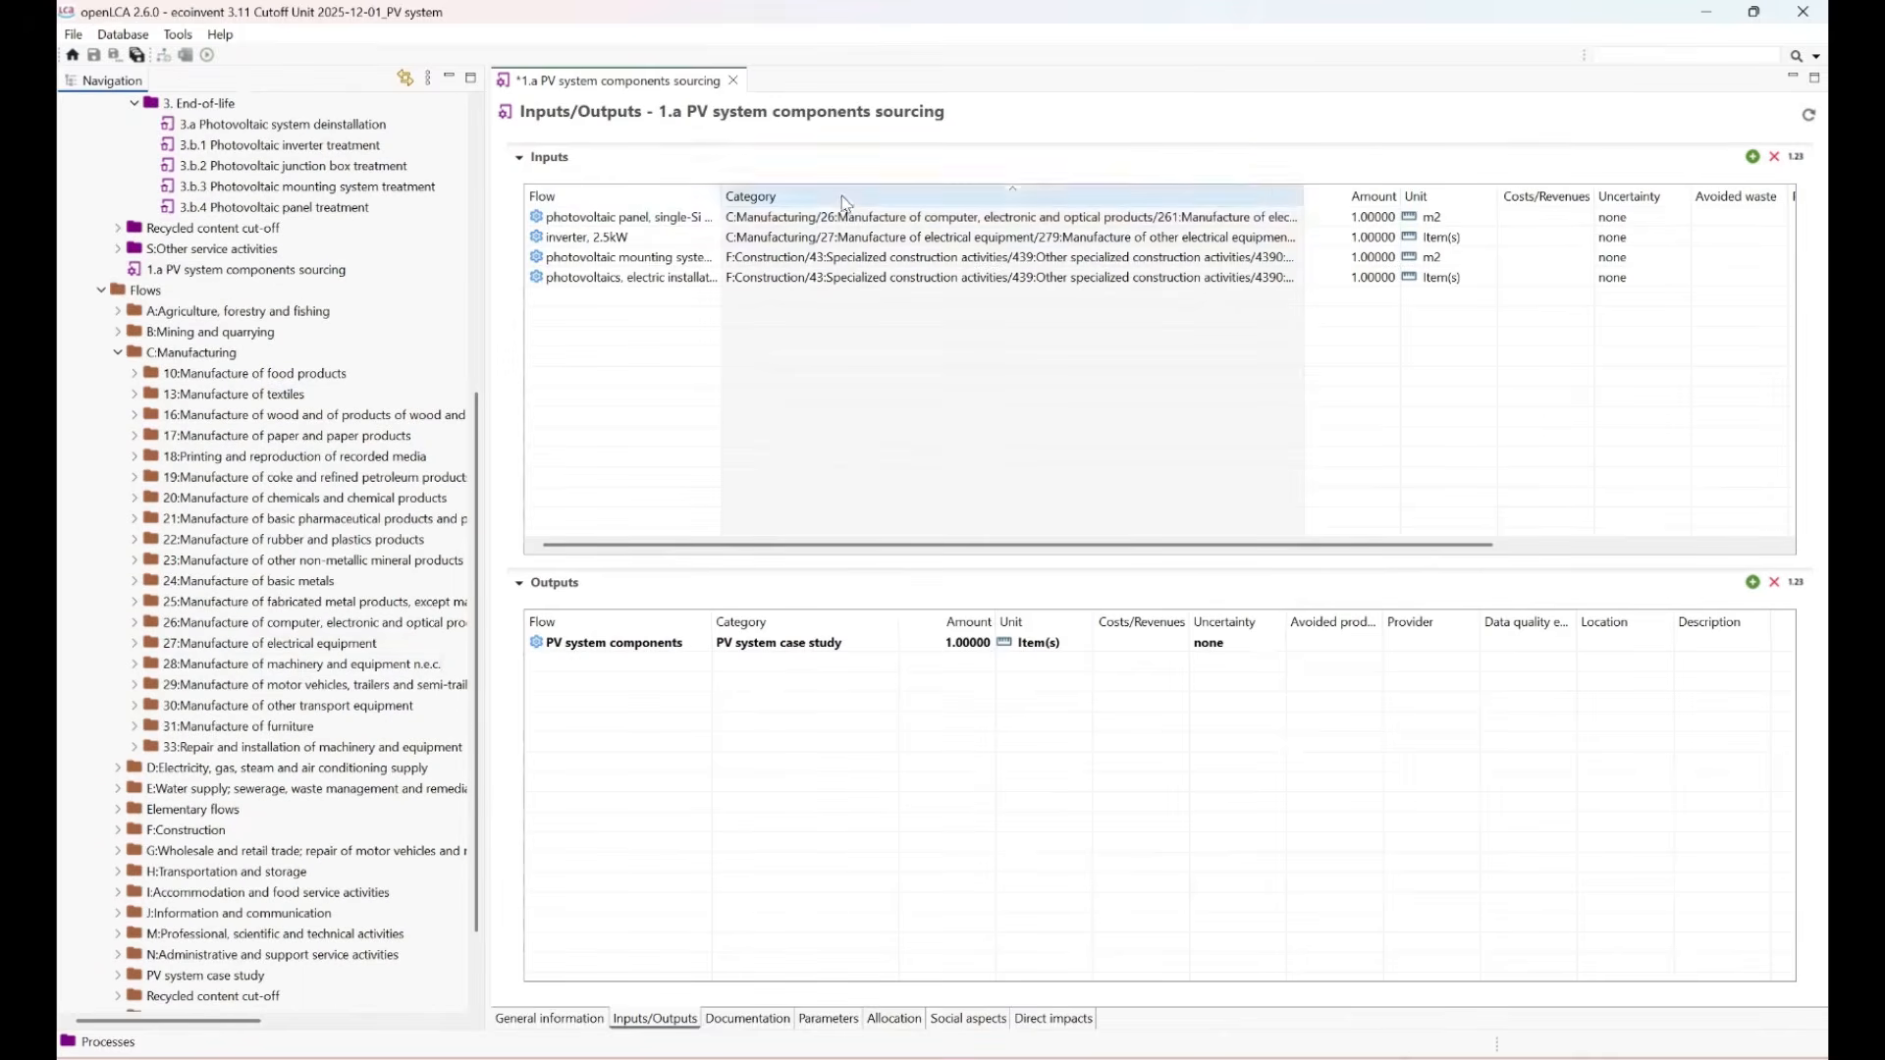
pyautogui.click(134, 622)
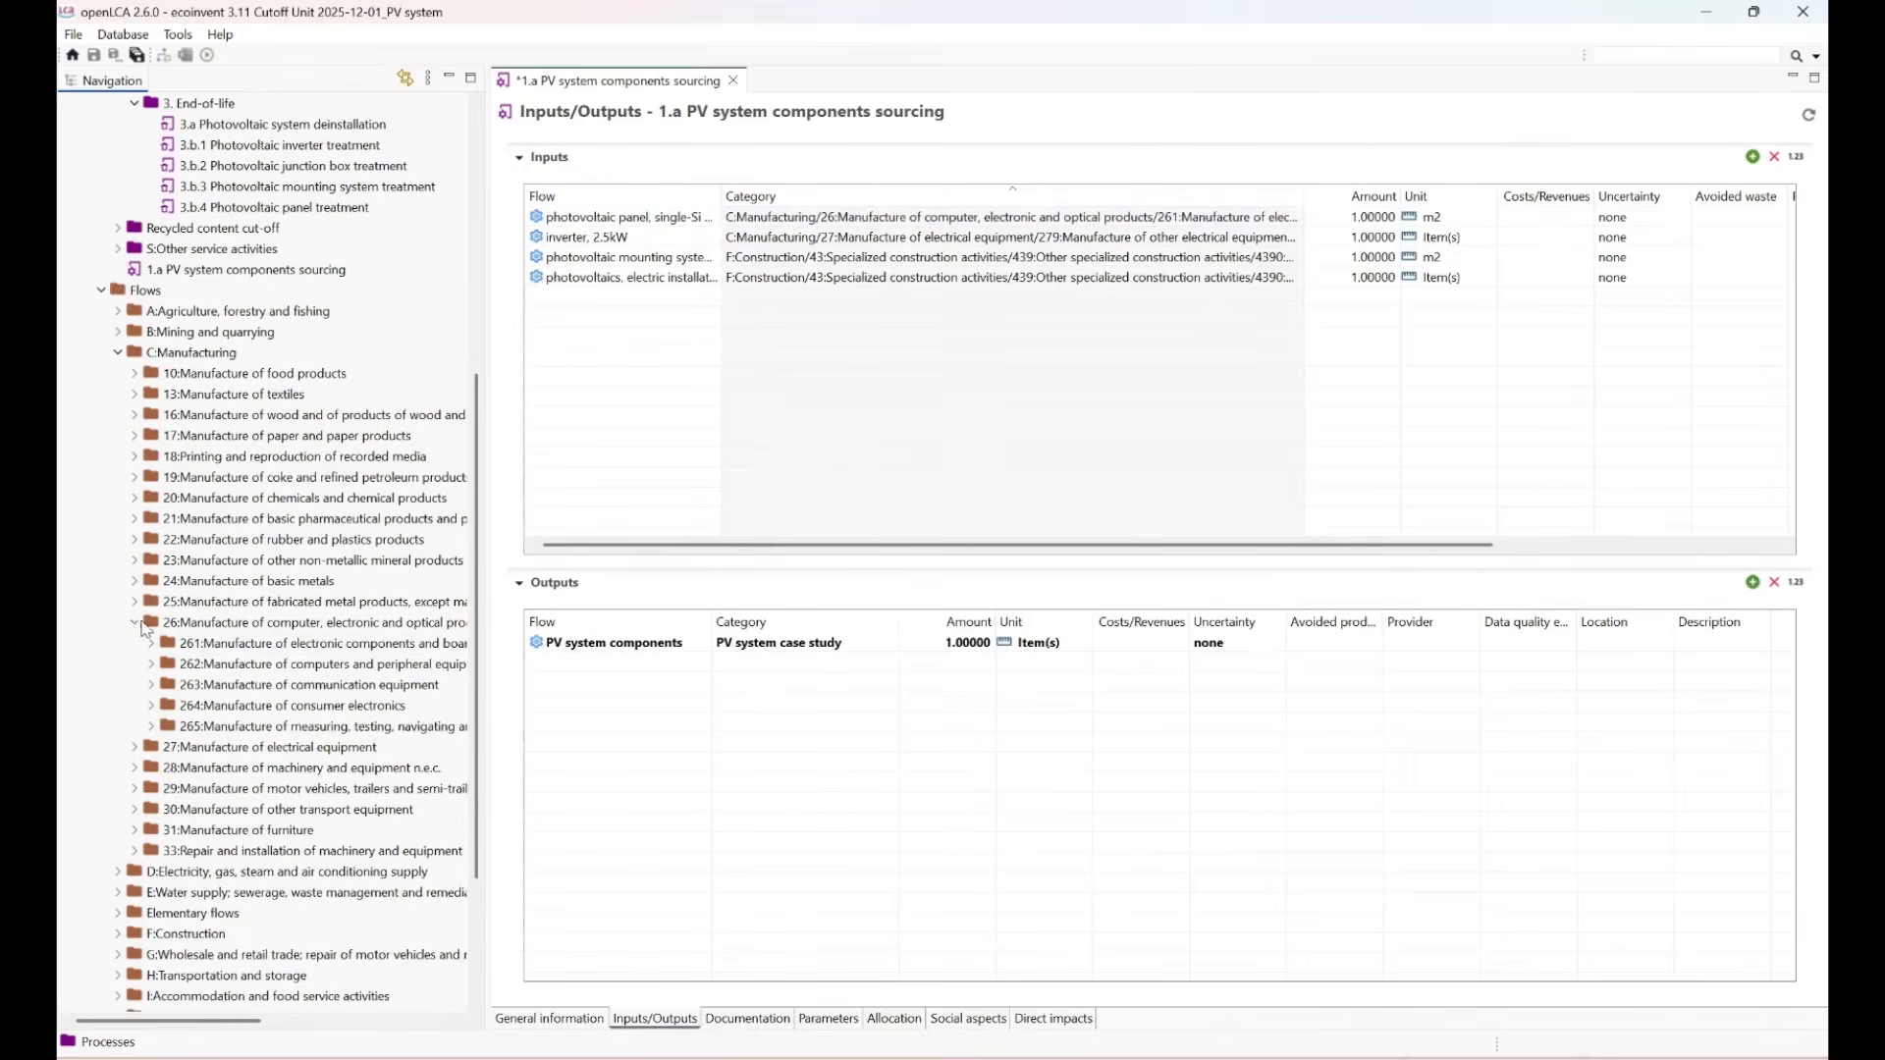
pyautogui.scroll(-2, 196, 588)
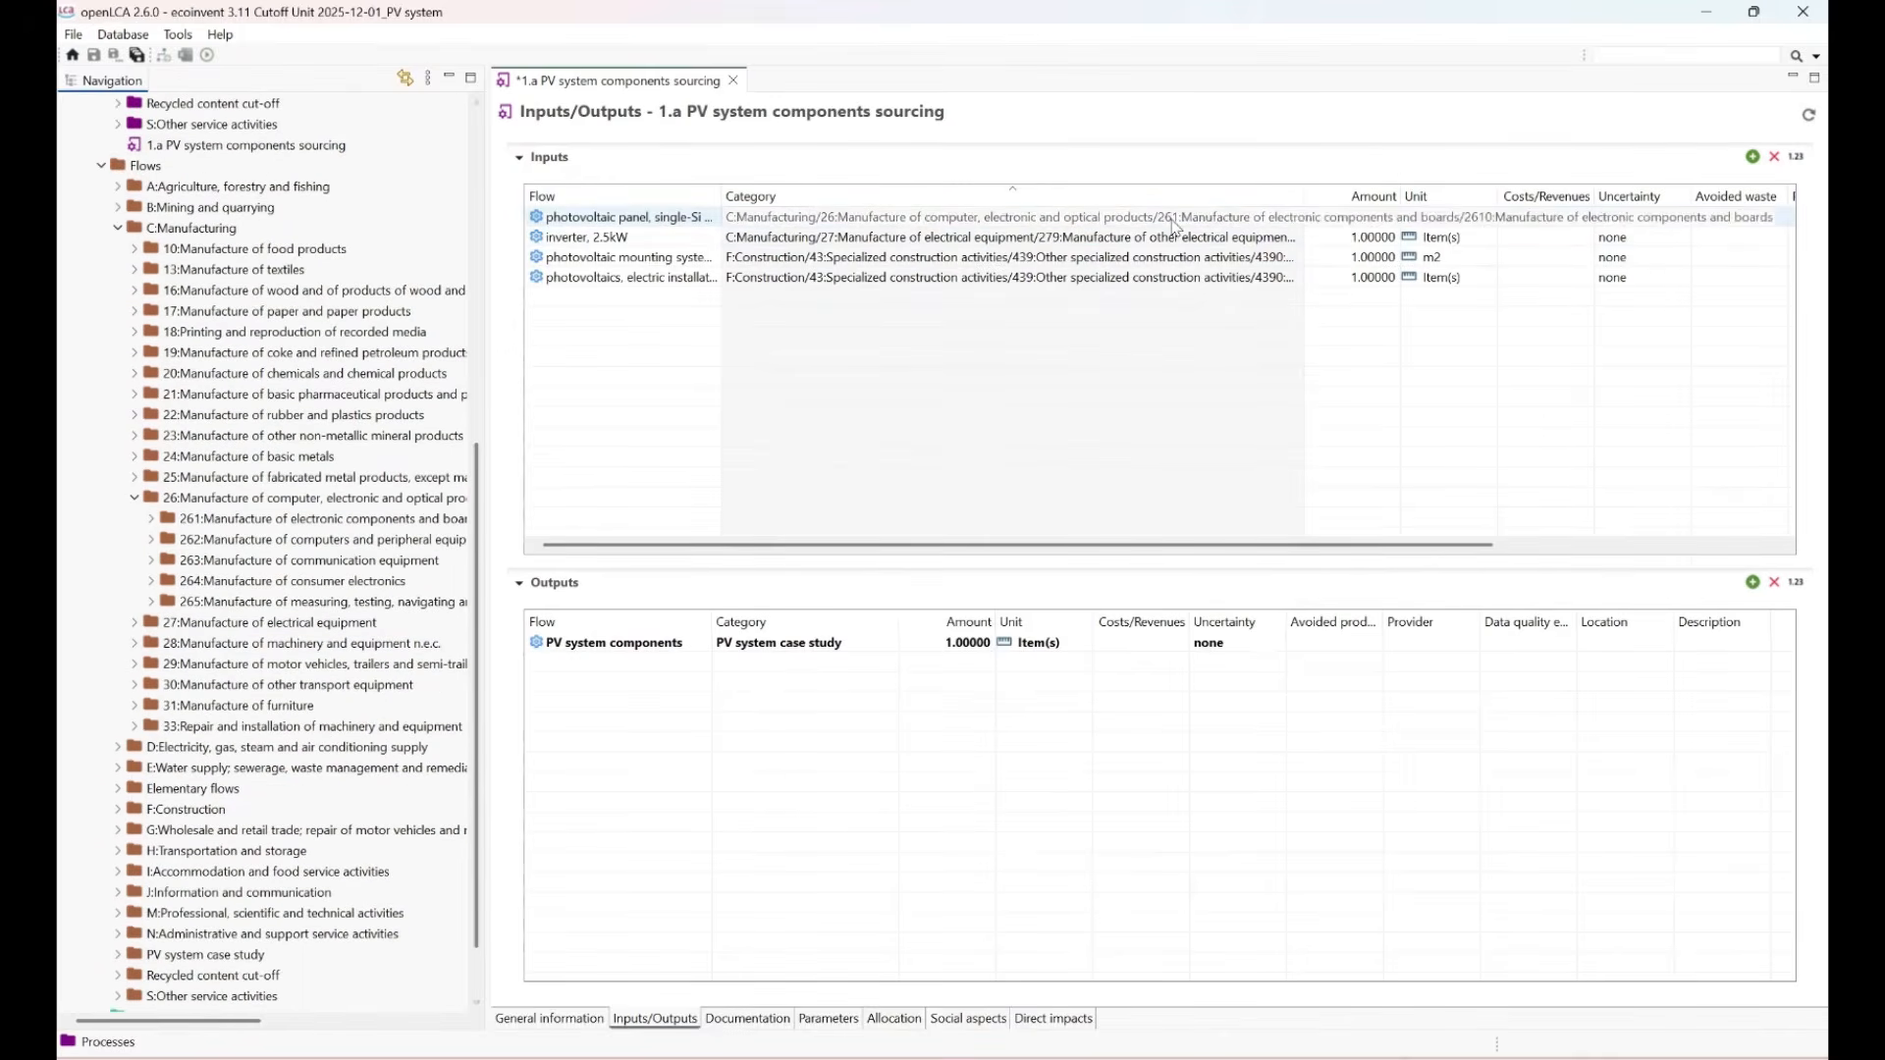
pyautogui.click(152, 519)
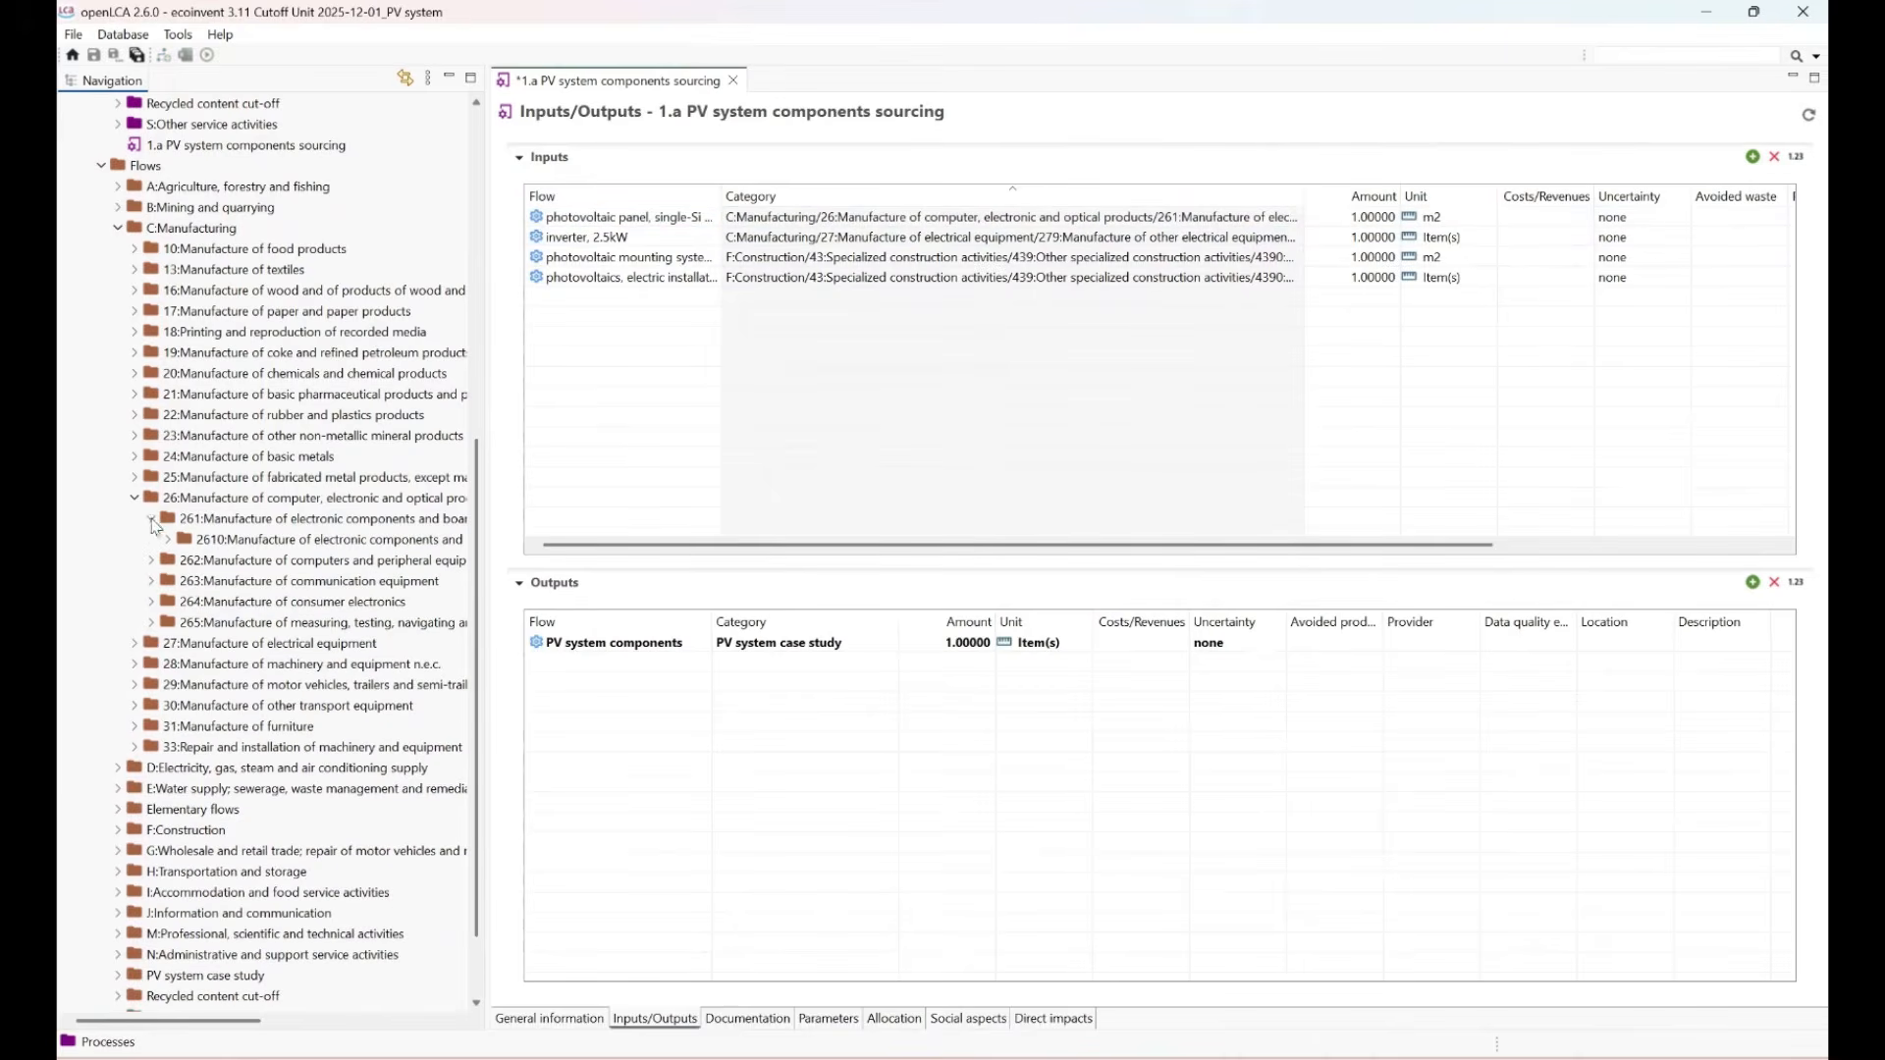
pyautogui.click(168, 541)
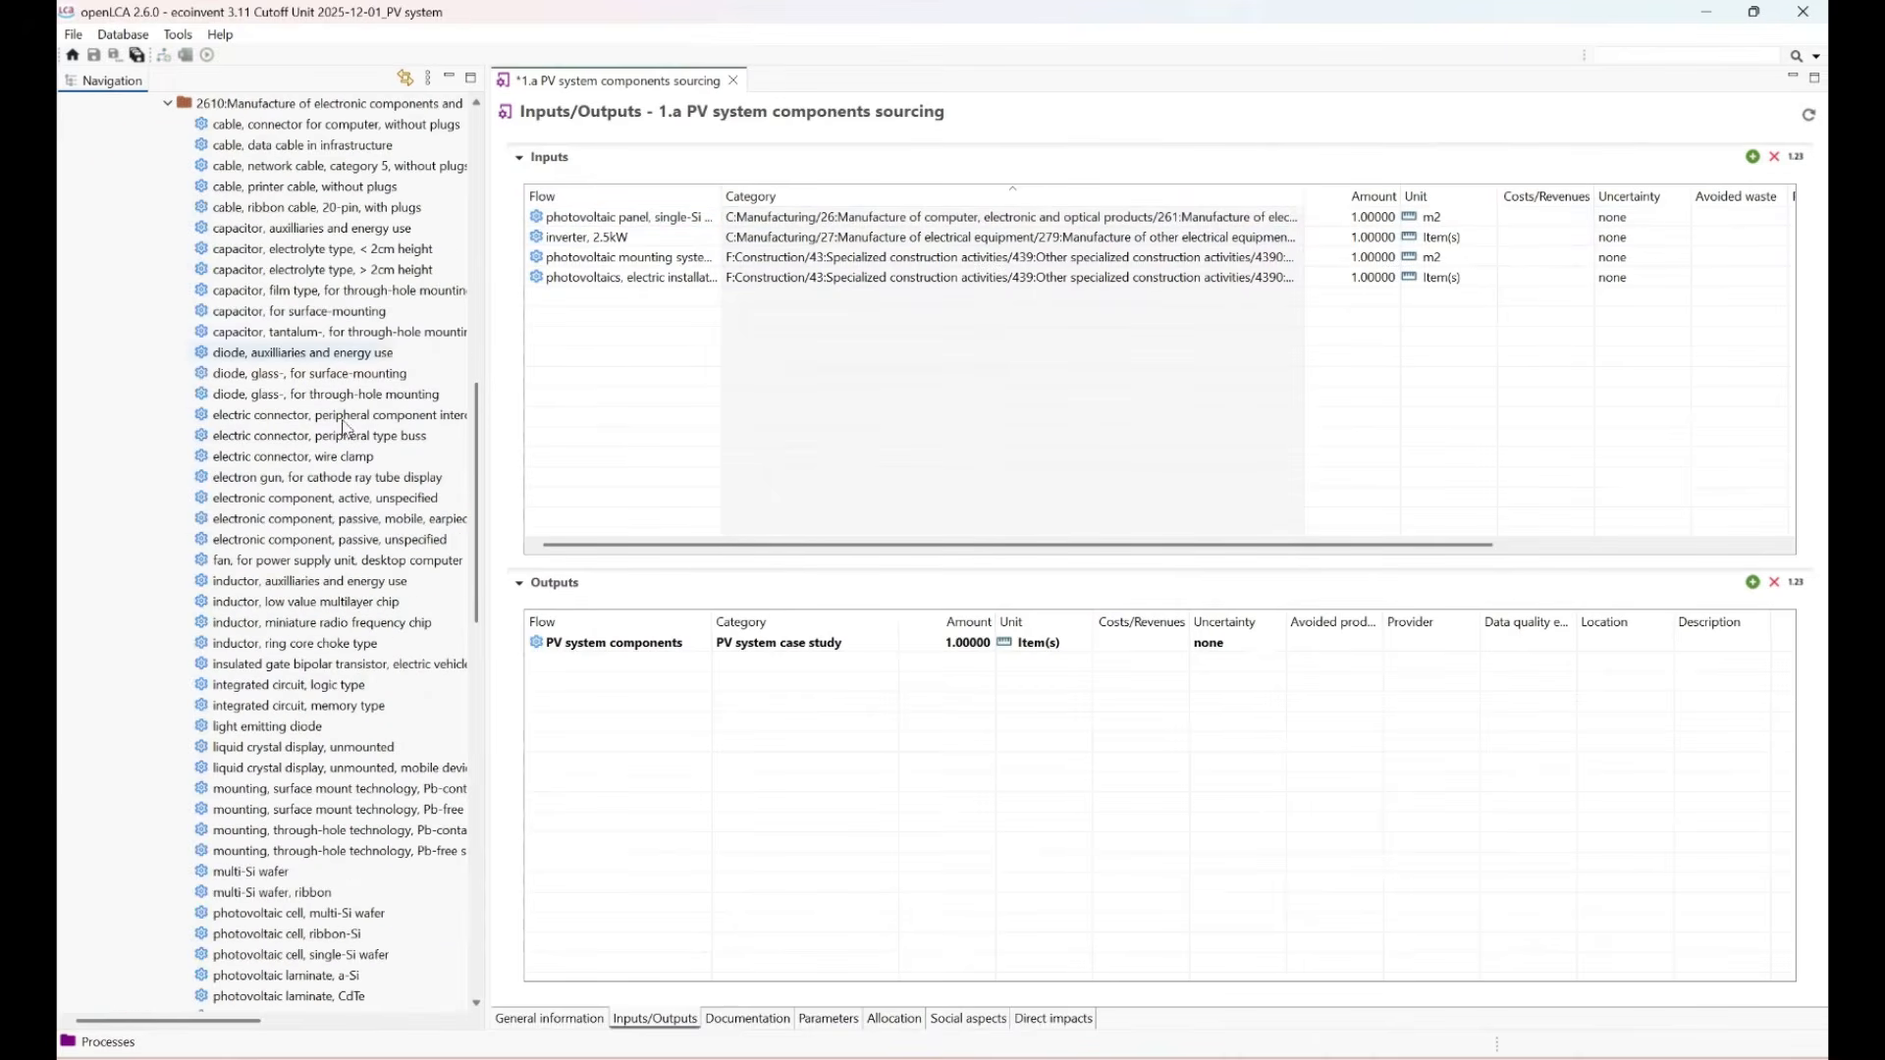
pyautogui.scroll(-2, 295, 684)
pyautogui.scroll(-7, 294, 685)
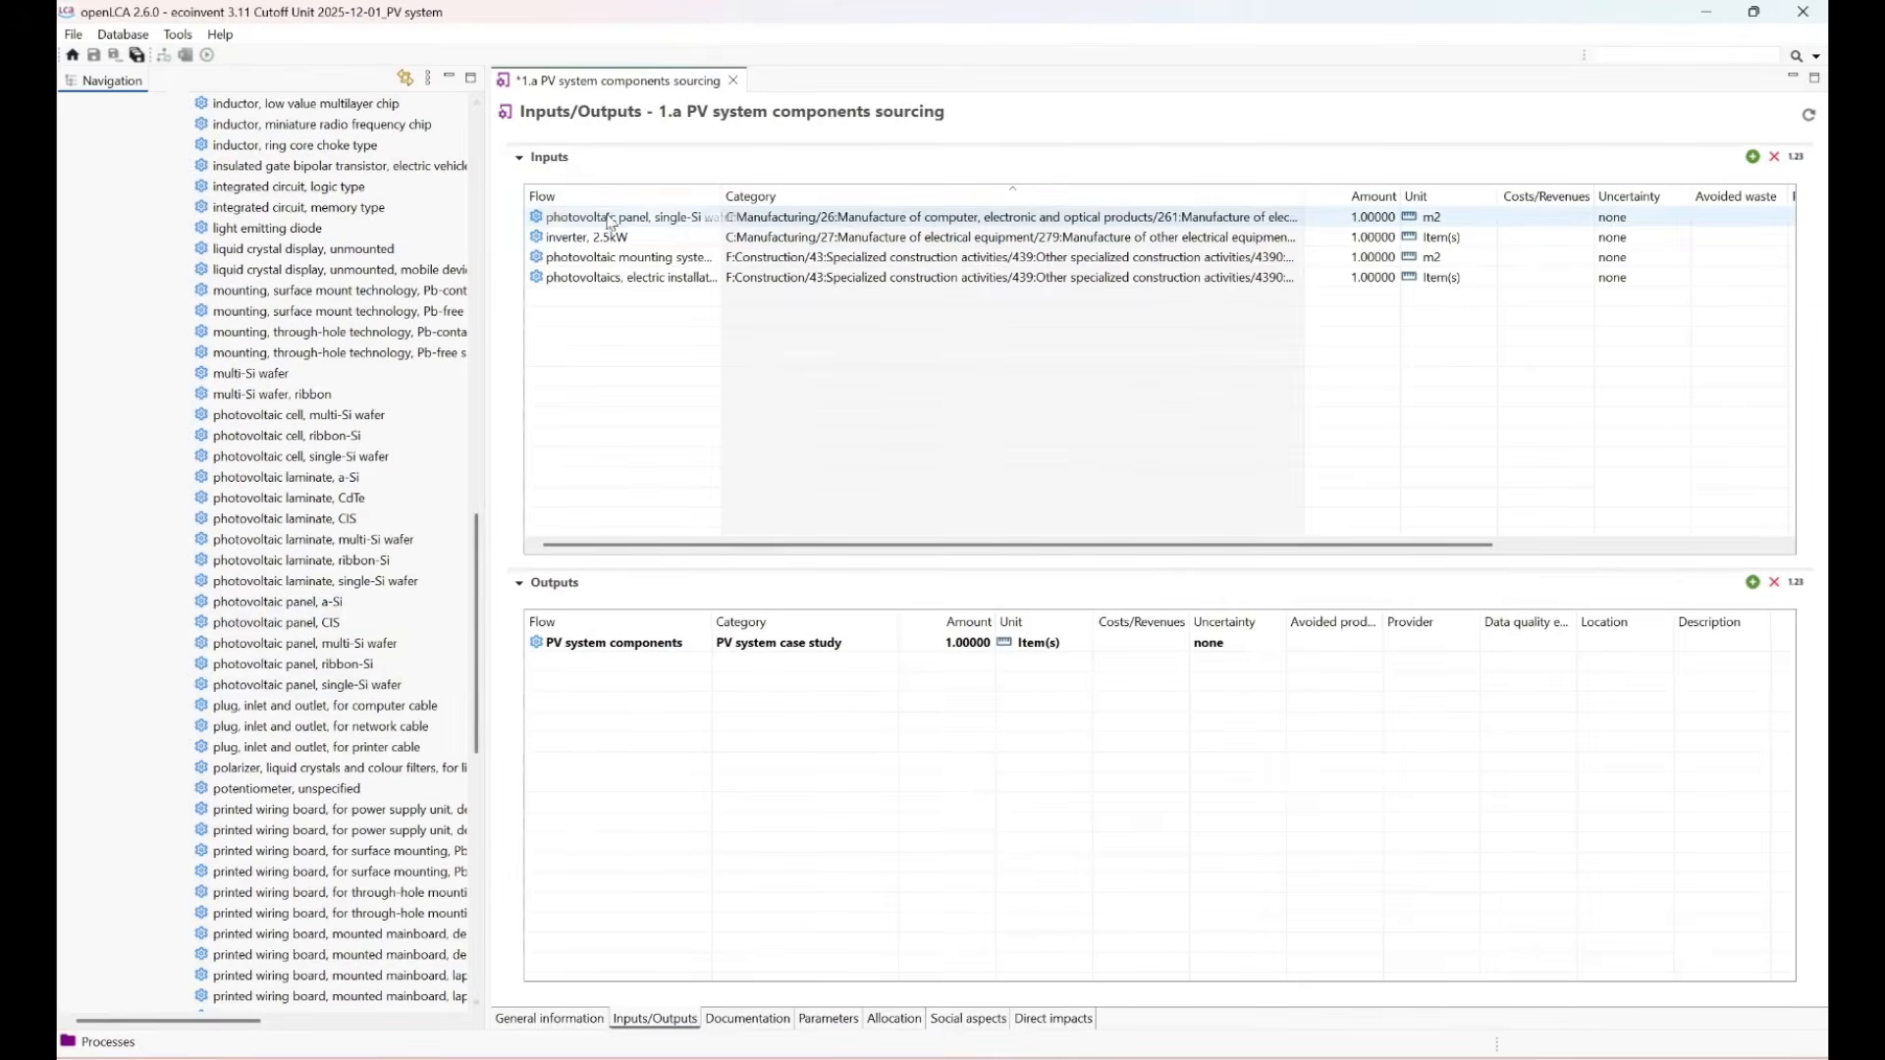
# Add photovoltaic panel, single-Si wafer to the inputs again, directly from the flow tree.
pyautogui.moveTo(720, 195); pyautogui.dragTo(868, 189)
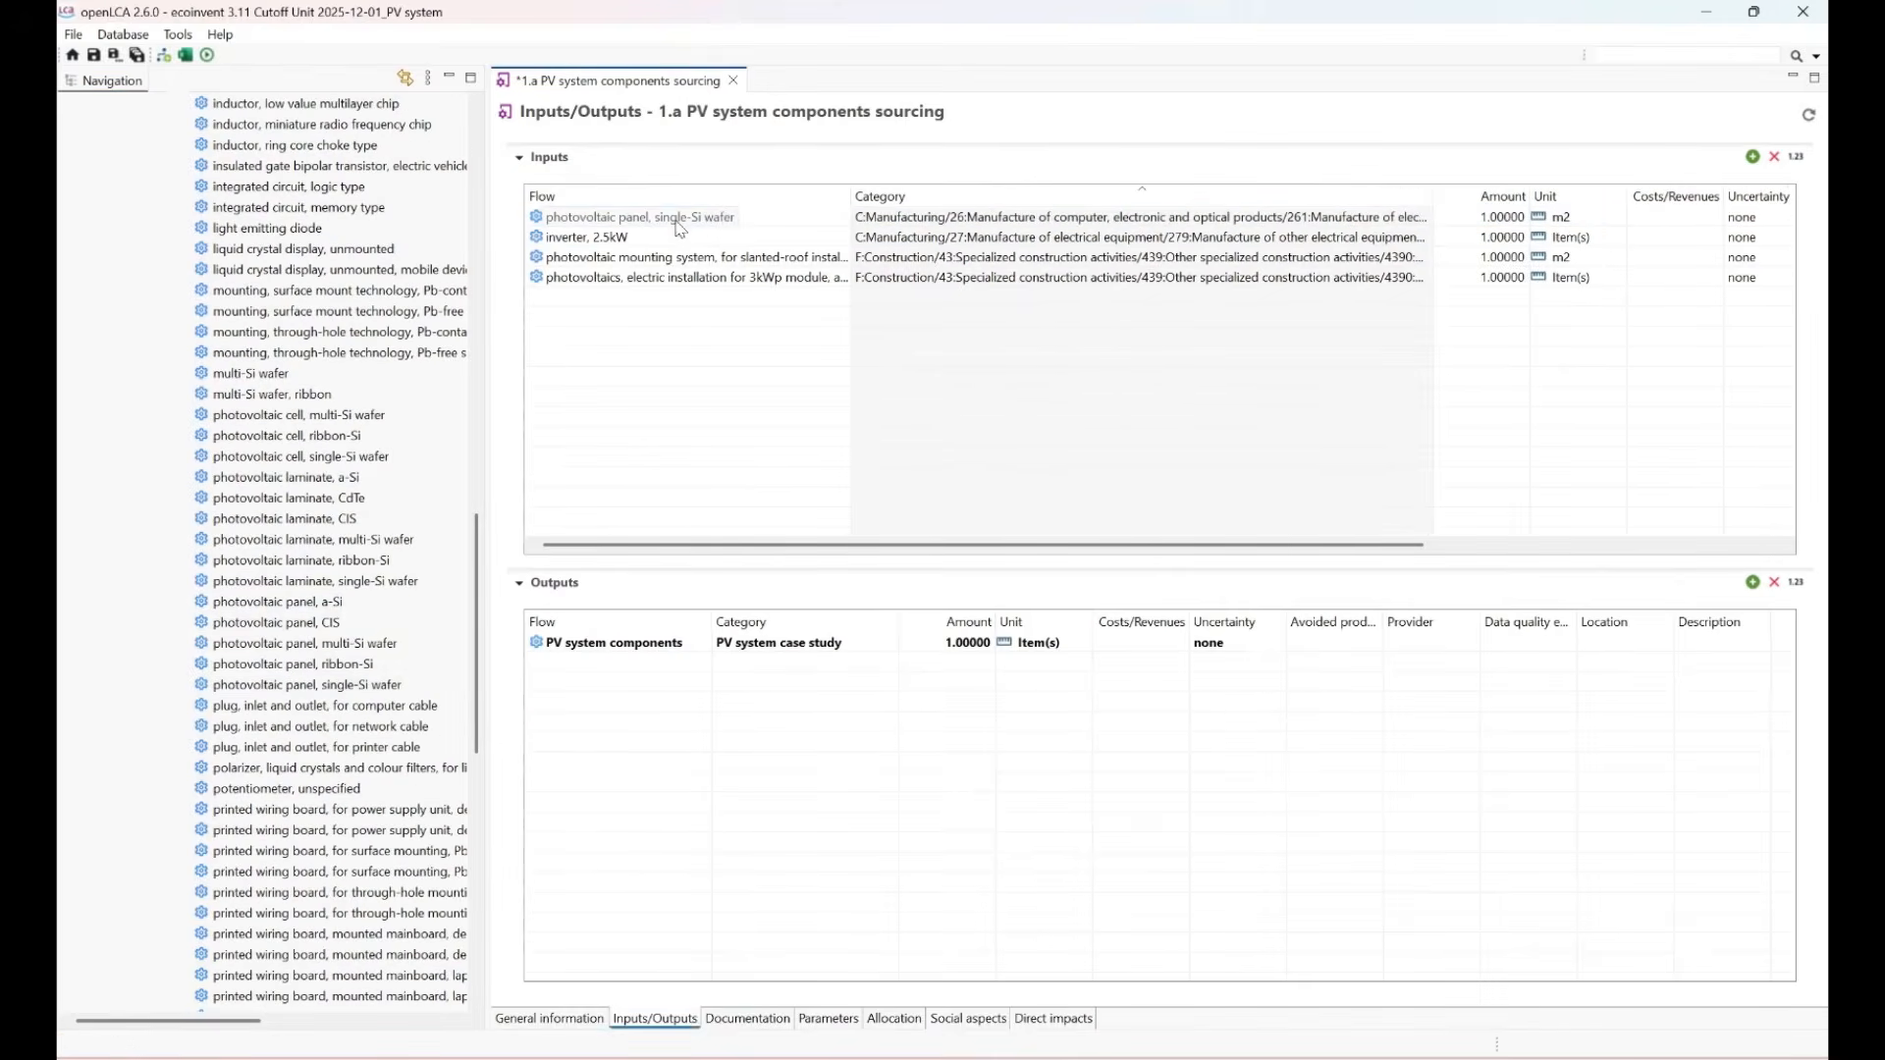
pyautogui.click(295, 684)
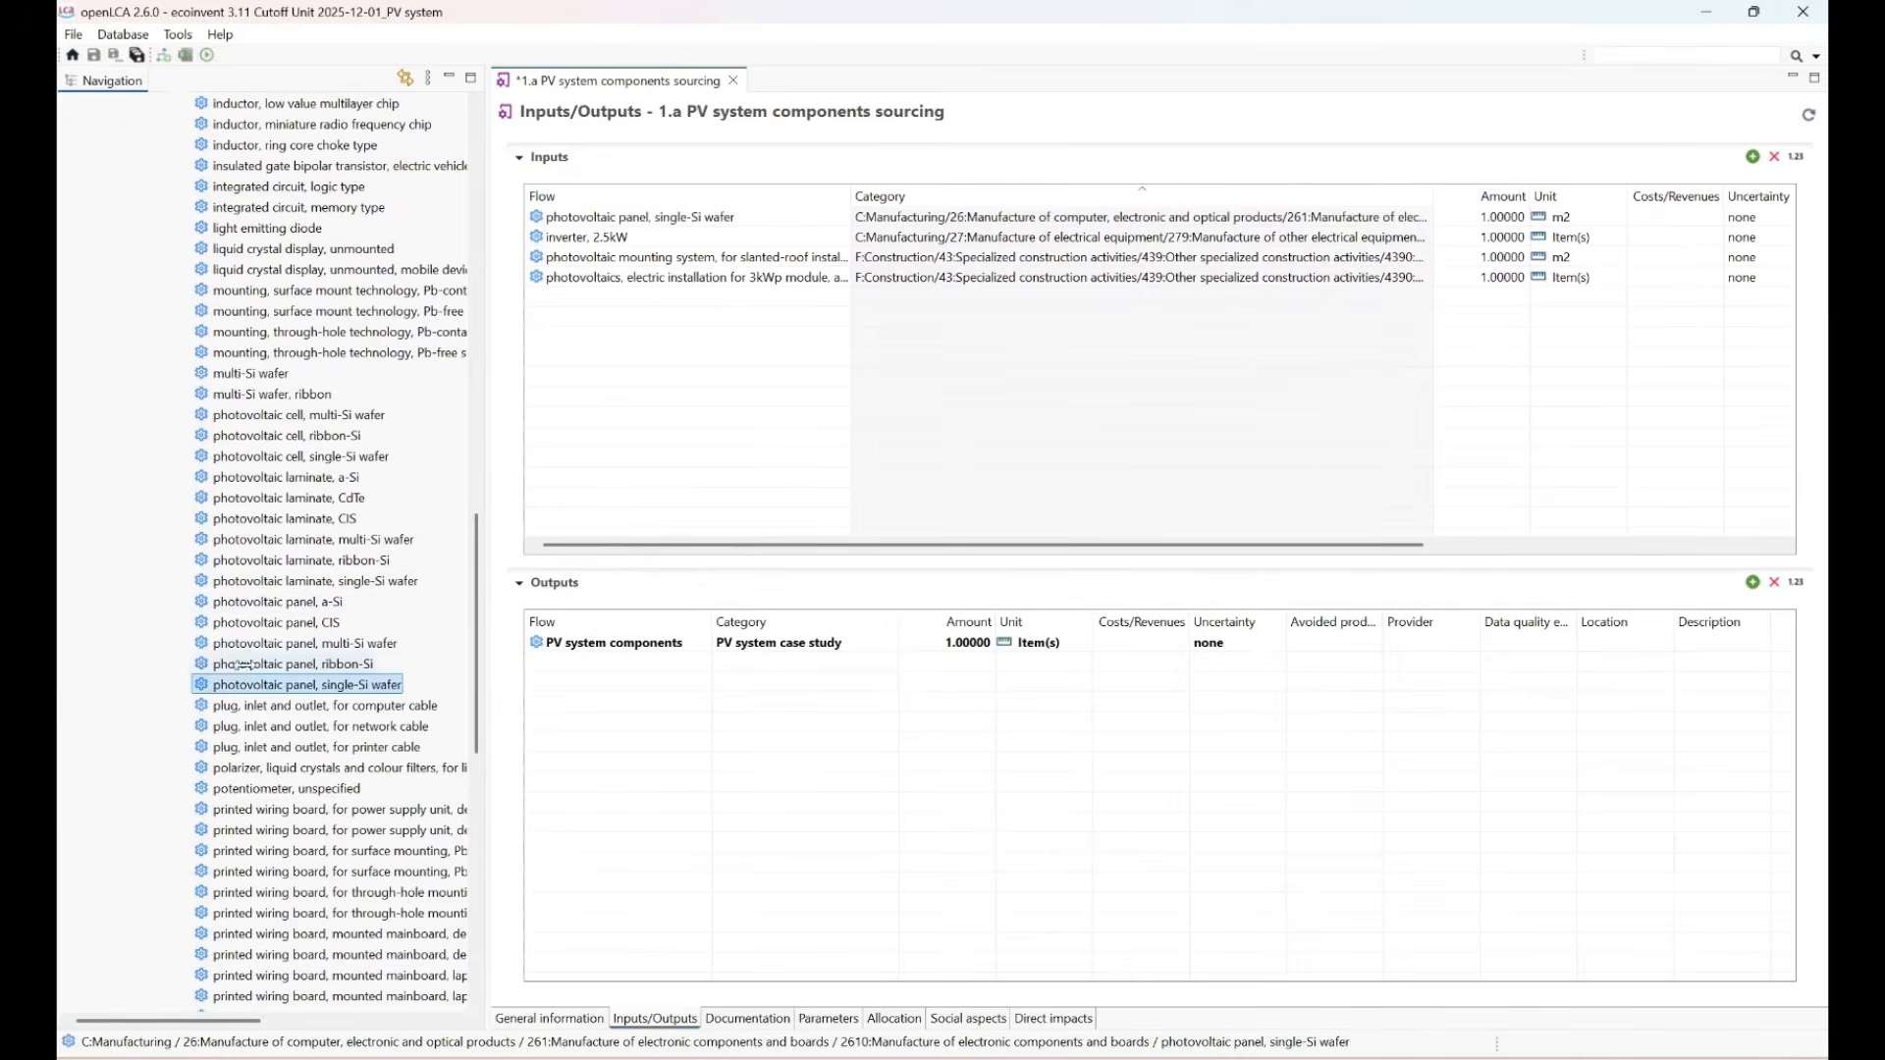
pyautogui.scroll(-3, 285, 589)
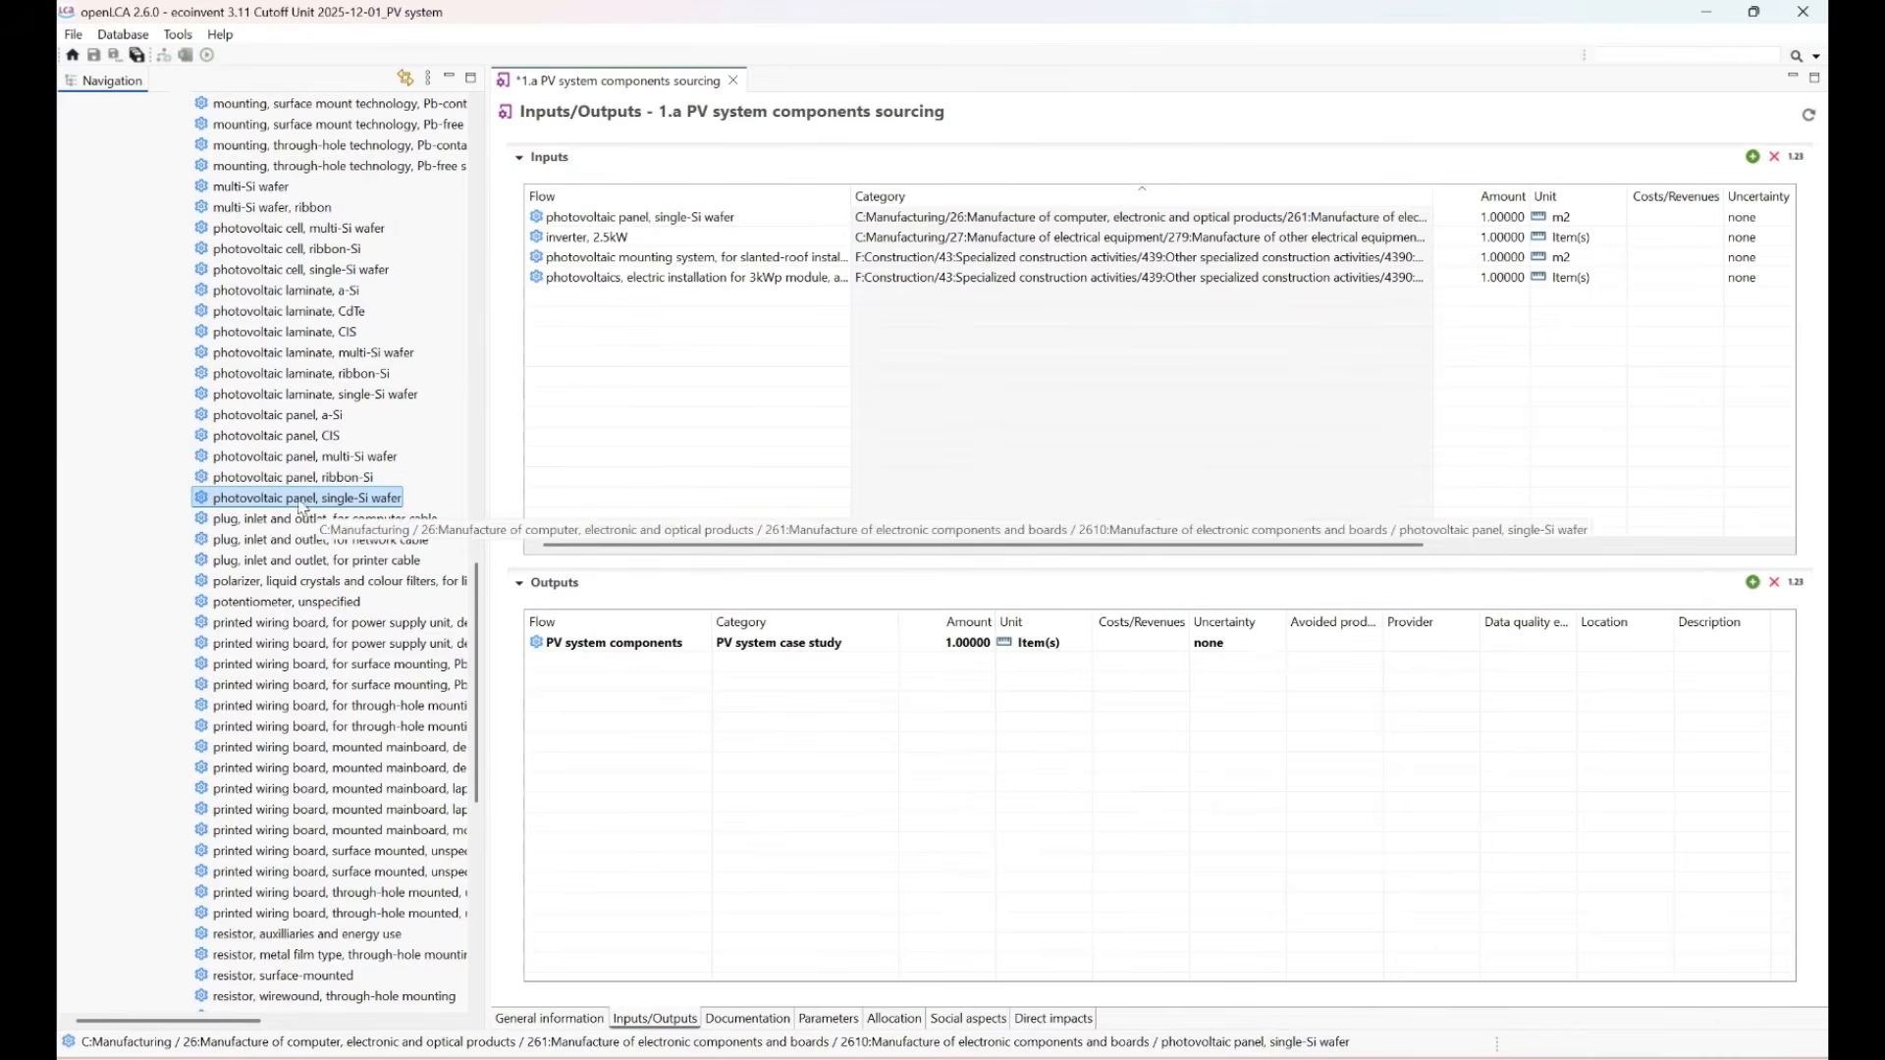
pyautogui.moveTo(267, 496); pyautogui.dragTo(633, 317)
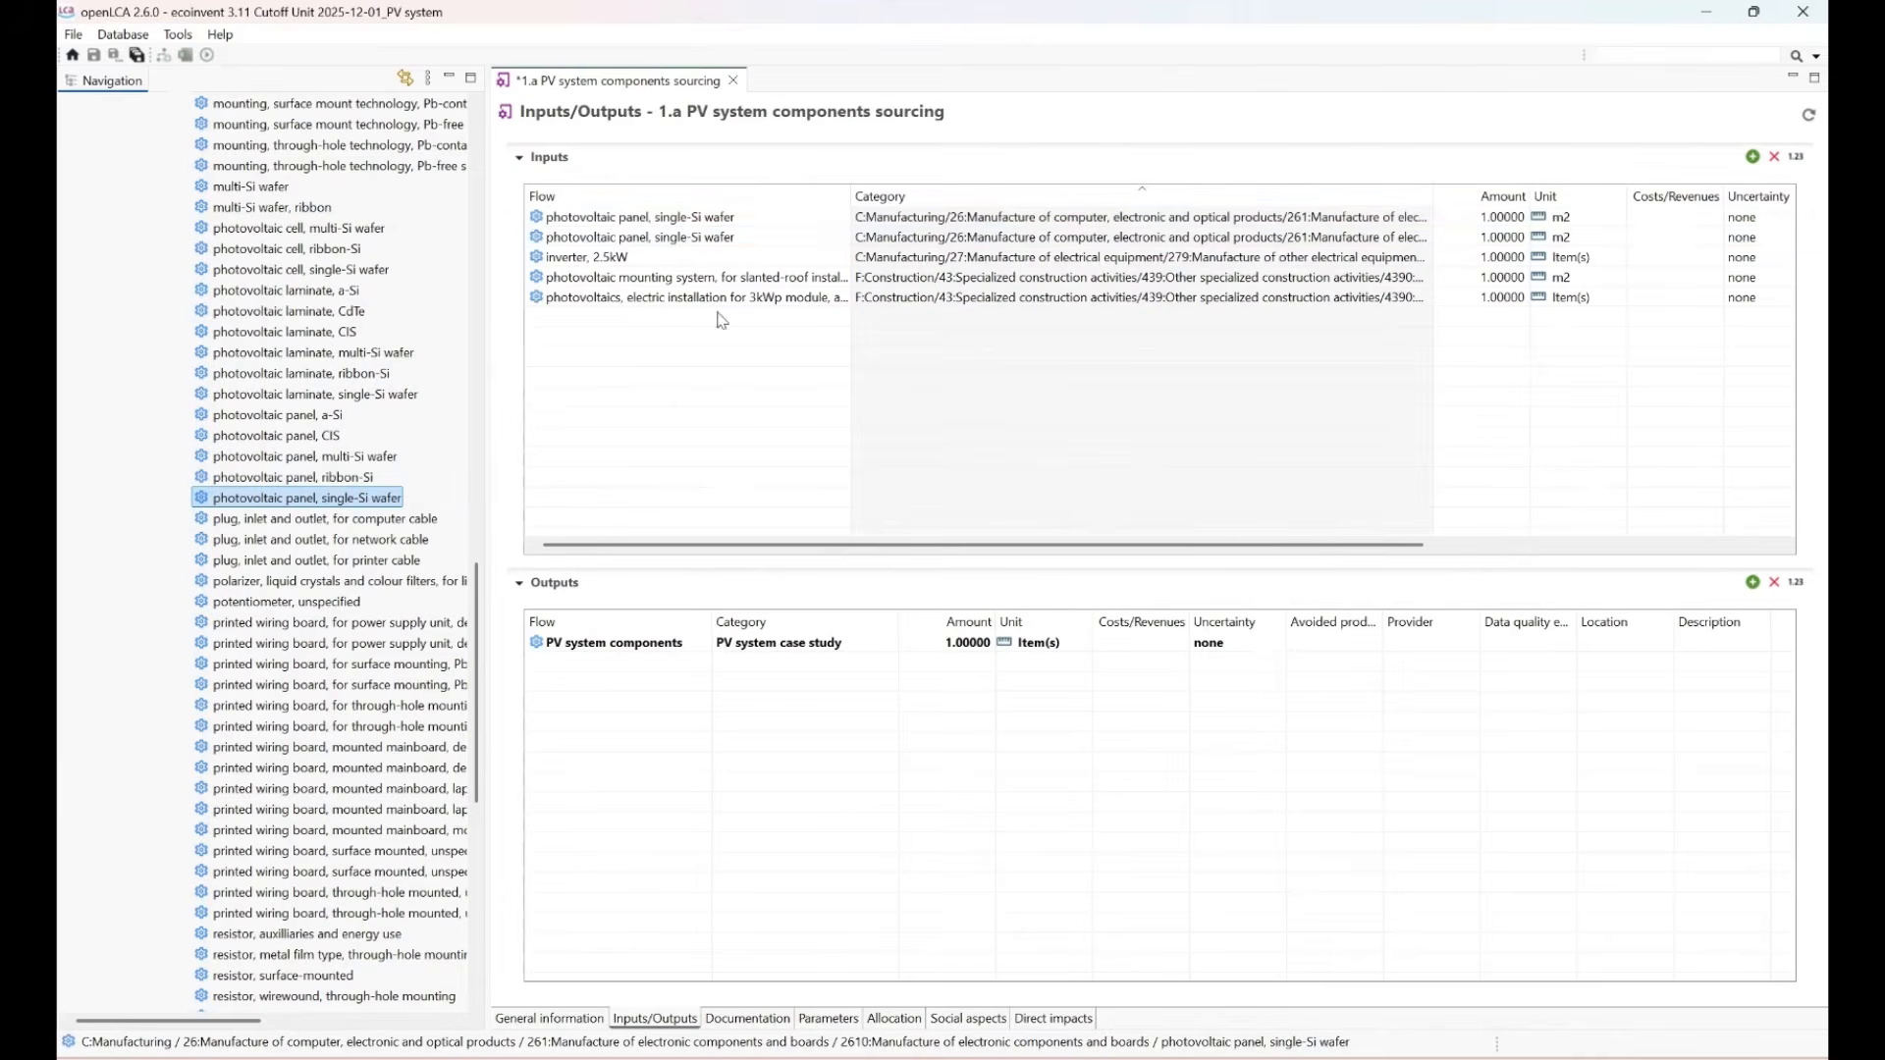
# Remove the duplicate photovoltaic panel, single-Si wafer from the inputs and collapse the Flows folder.
pyautogui.rightClick(690, 225)
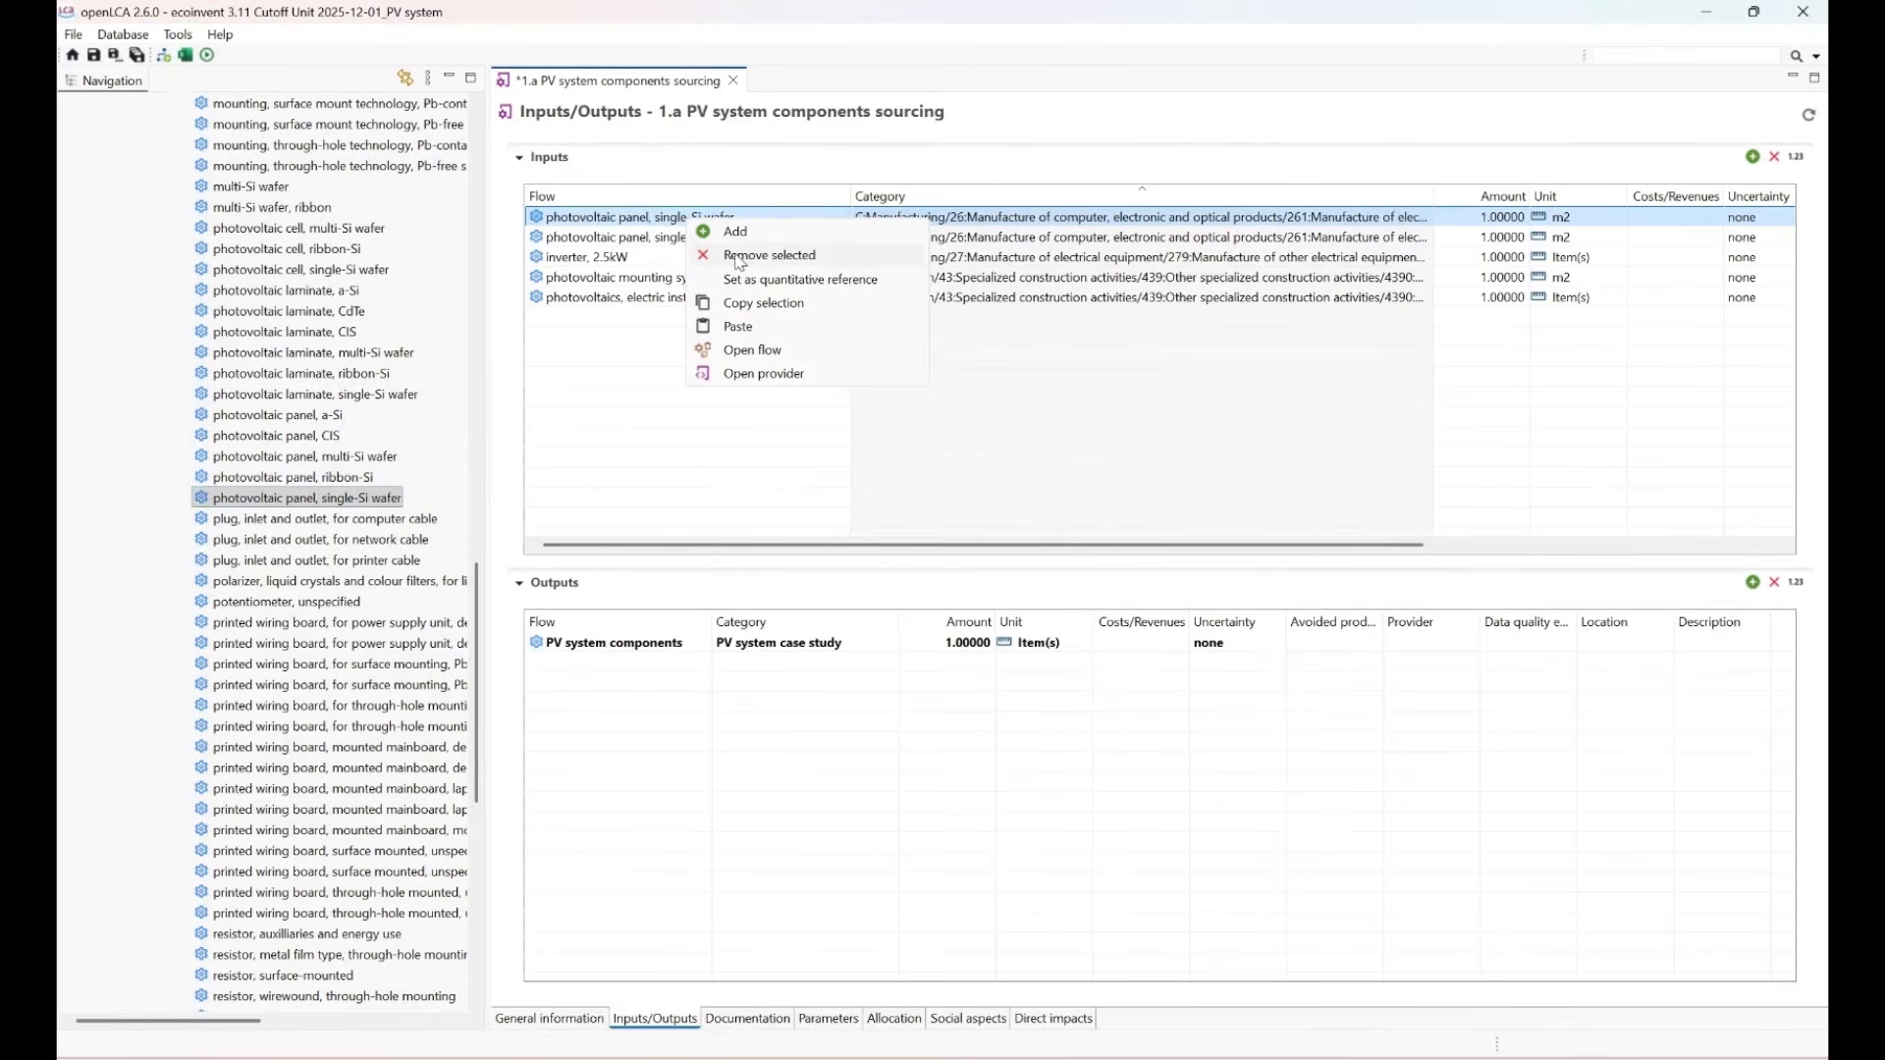
pyautogui.click(739, 257)
pyautogui.scroll(20, 304, 508)
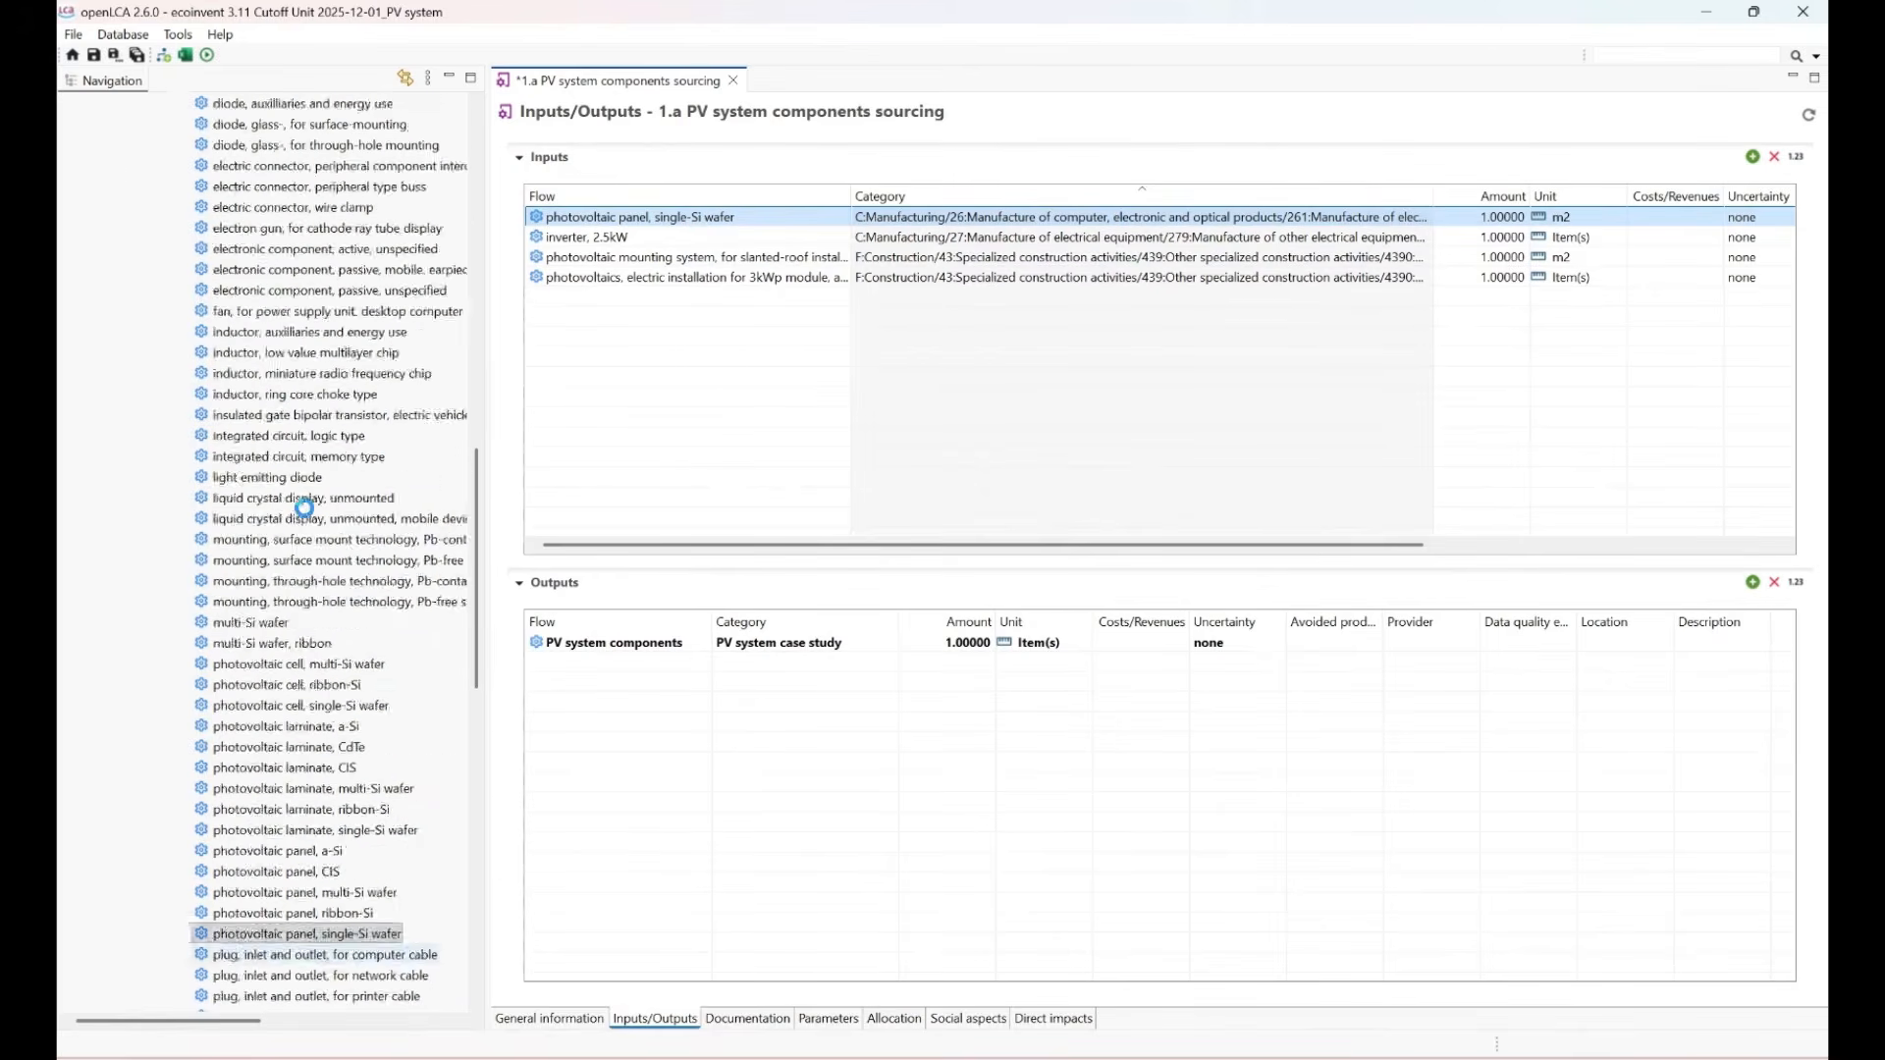
pyautogui.scroll(7, 304, 507)
pyautogui.click(102, 726)
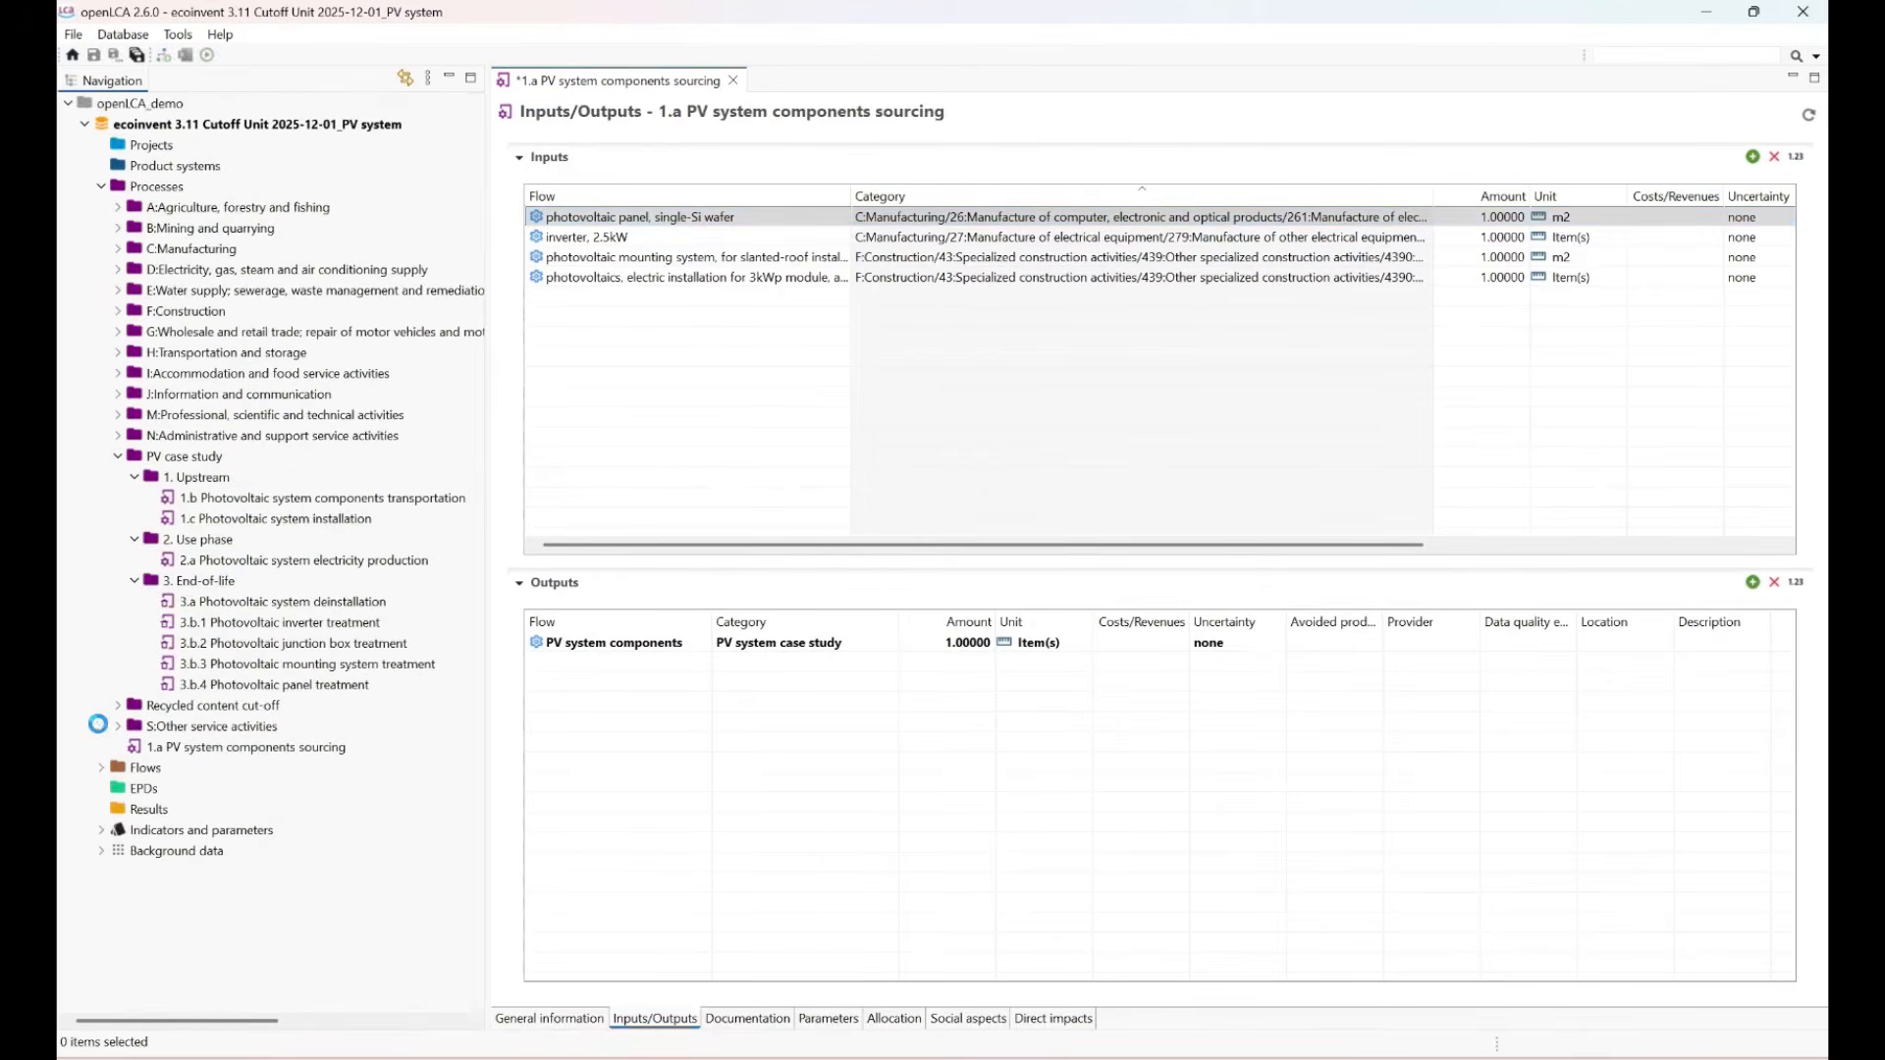
# Narrow the Flow and Category columns of the inputs table and widen its Unit column.
pyautogui.moveTo(850, 195); pyautogui.dragTo(716, 196)
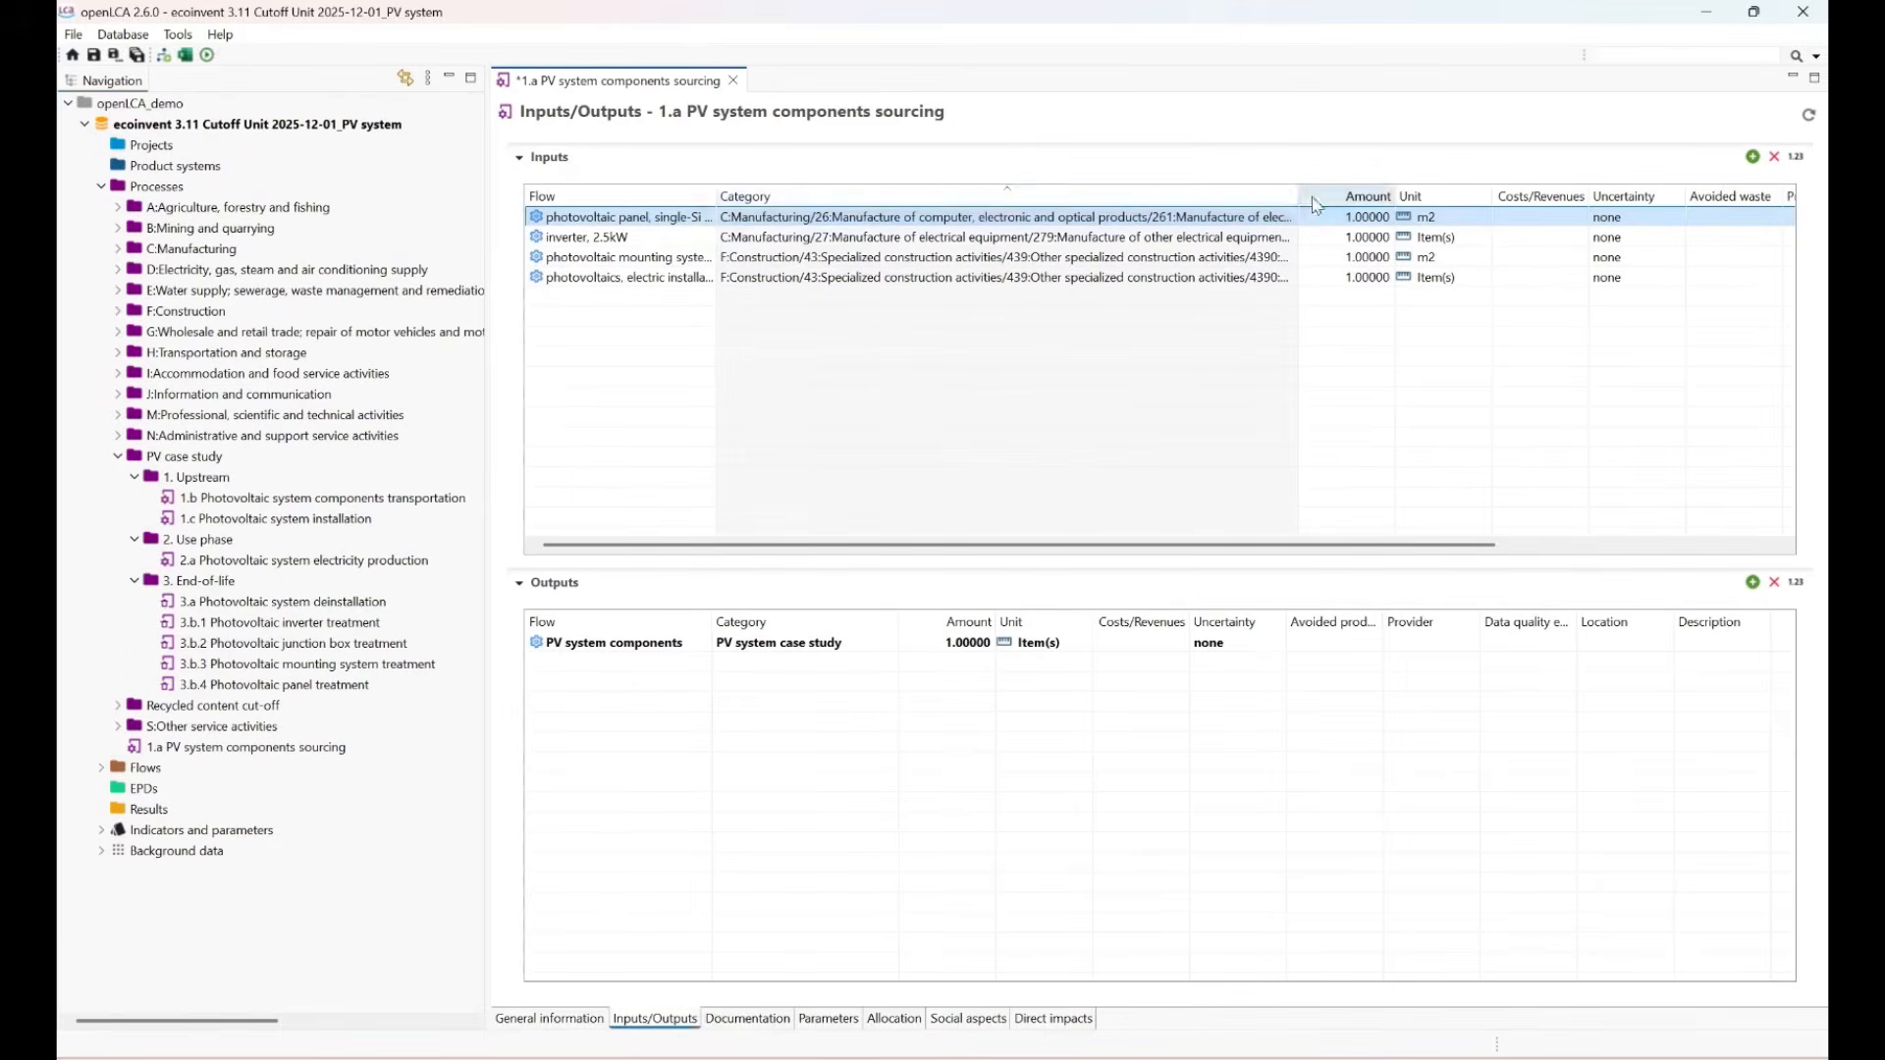
pyautogui.moveTo(1296, 195); pyautogui.dragTo(850, 195)
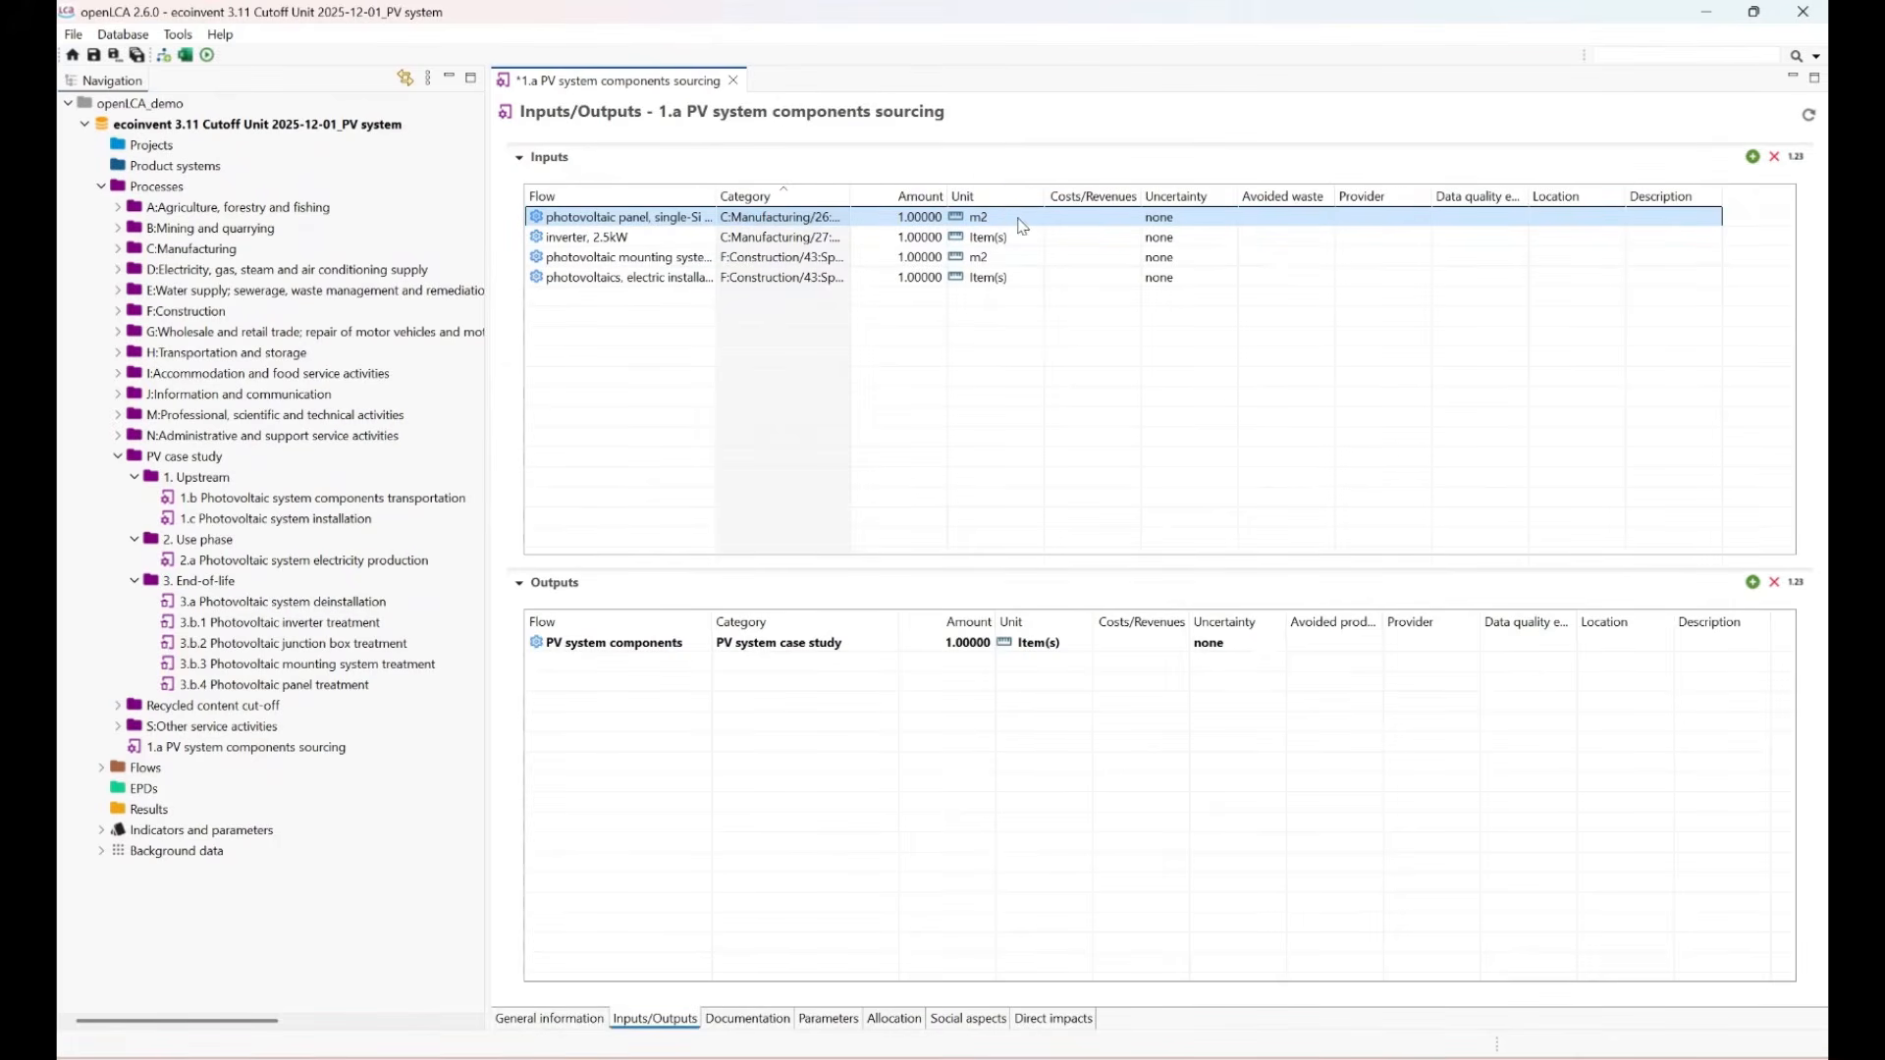
pyautogui.moveTo(1044, 195); pyautogui.dragTo(1088, 196)
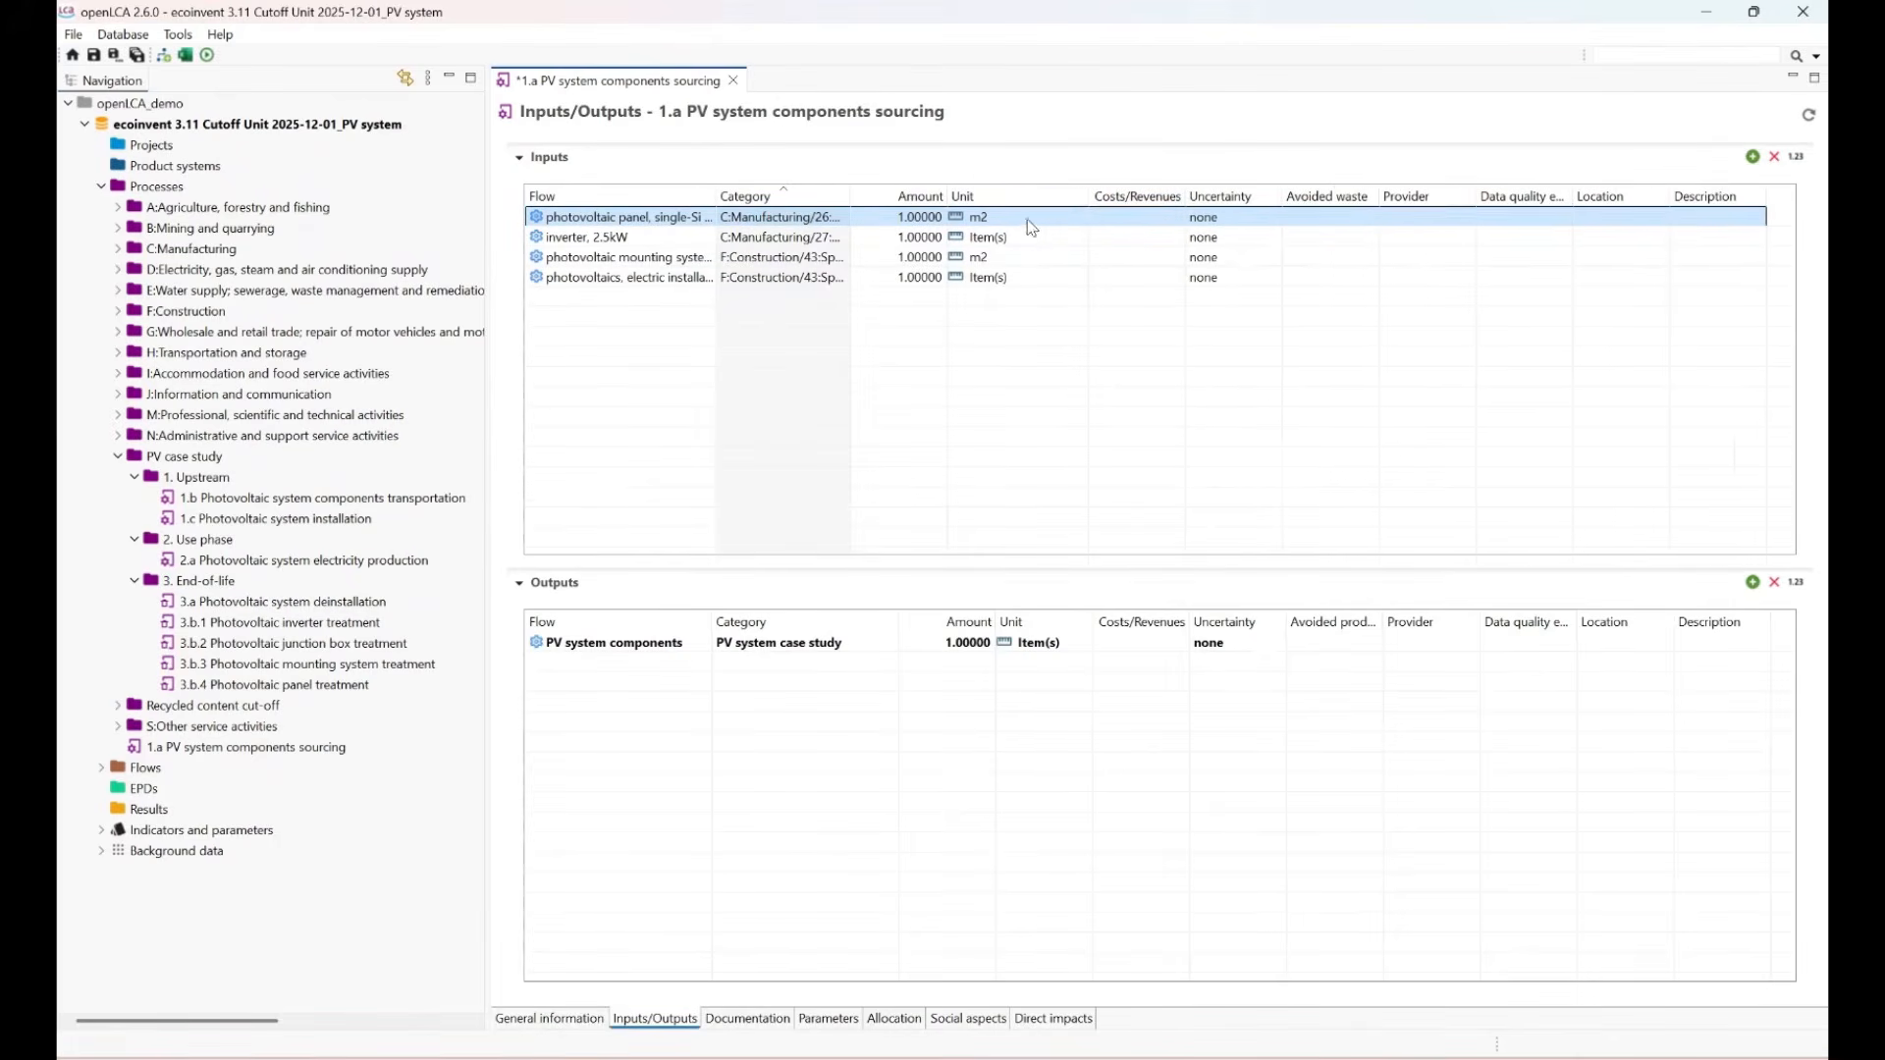
# Check which area units are available for the photovoltaic panel, single-Si wafer input, keeping m2.
pyautogui.click(1048, 220)
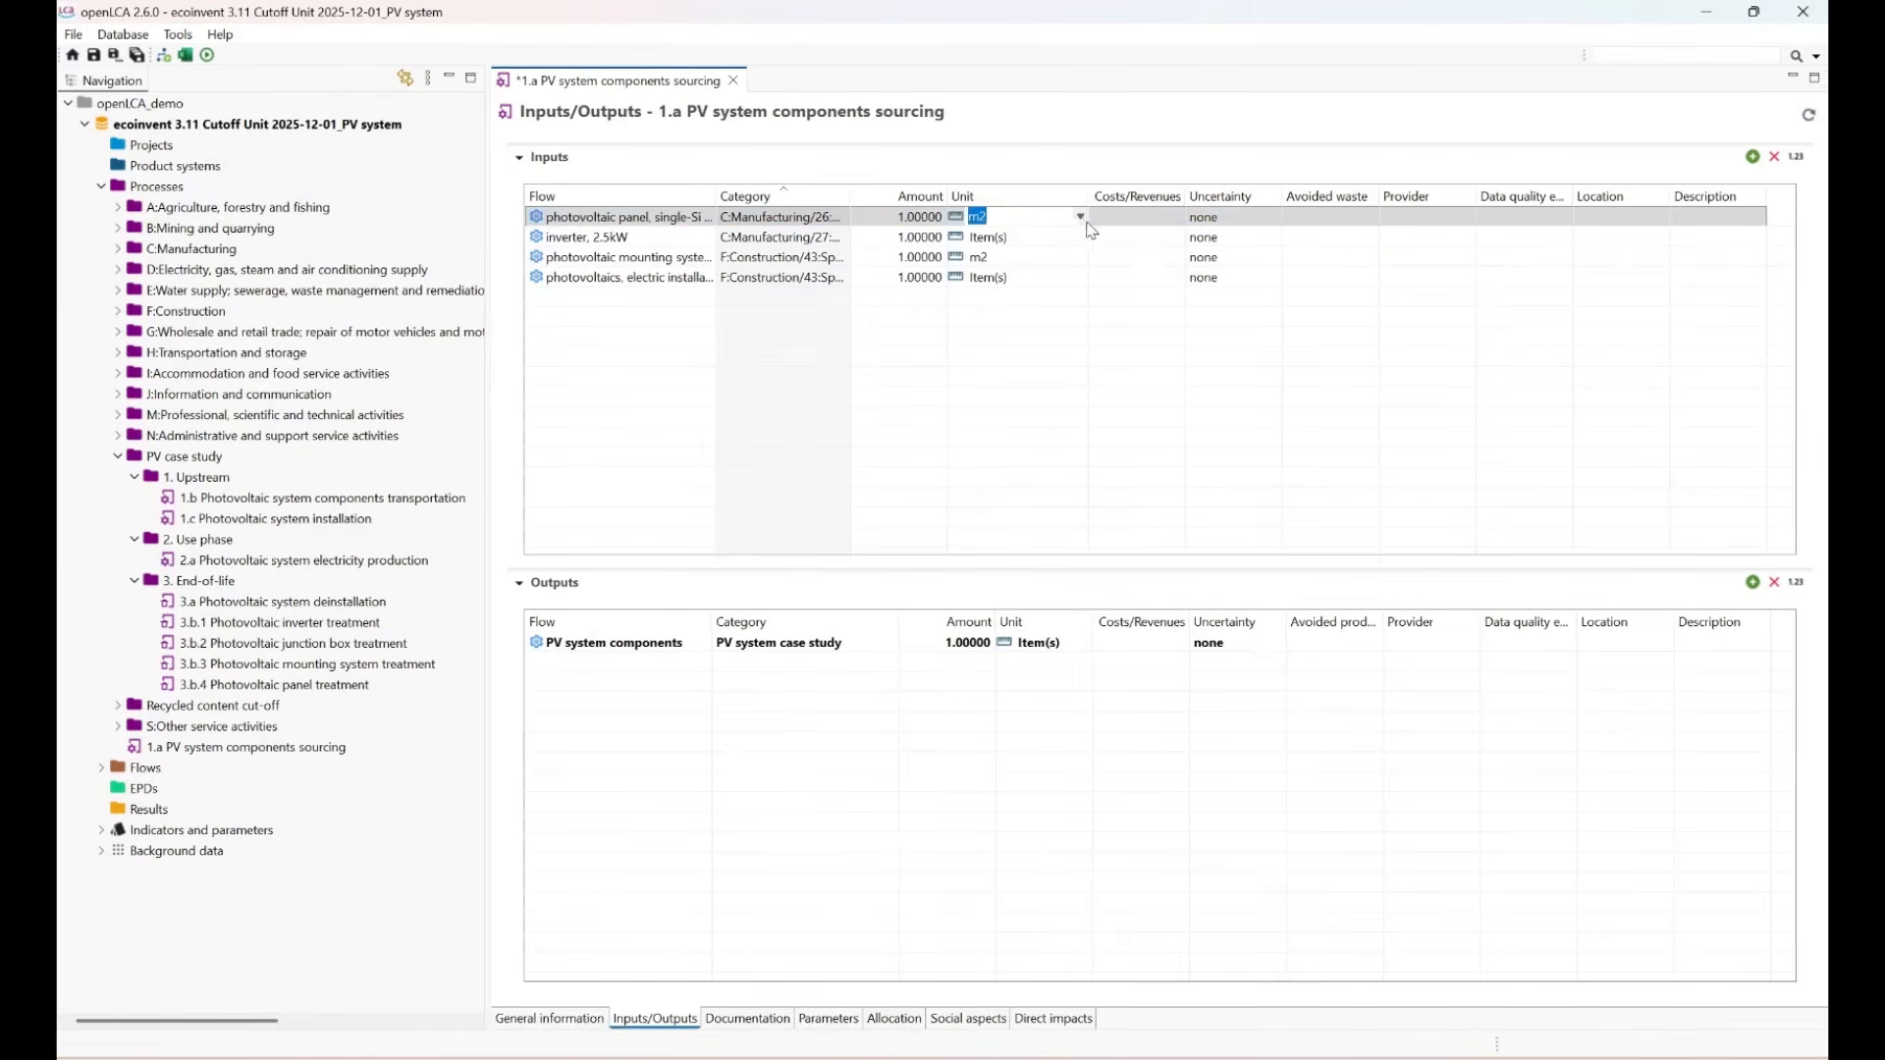
pyautogui.click(1081, 217)
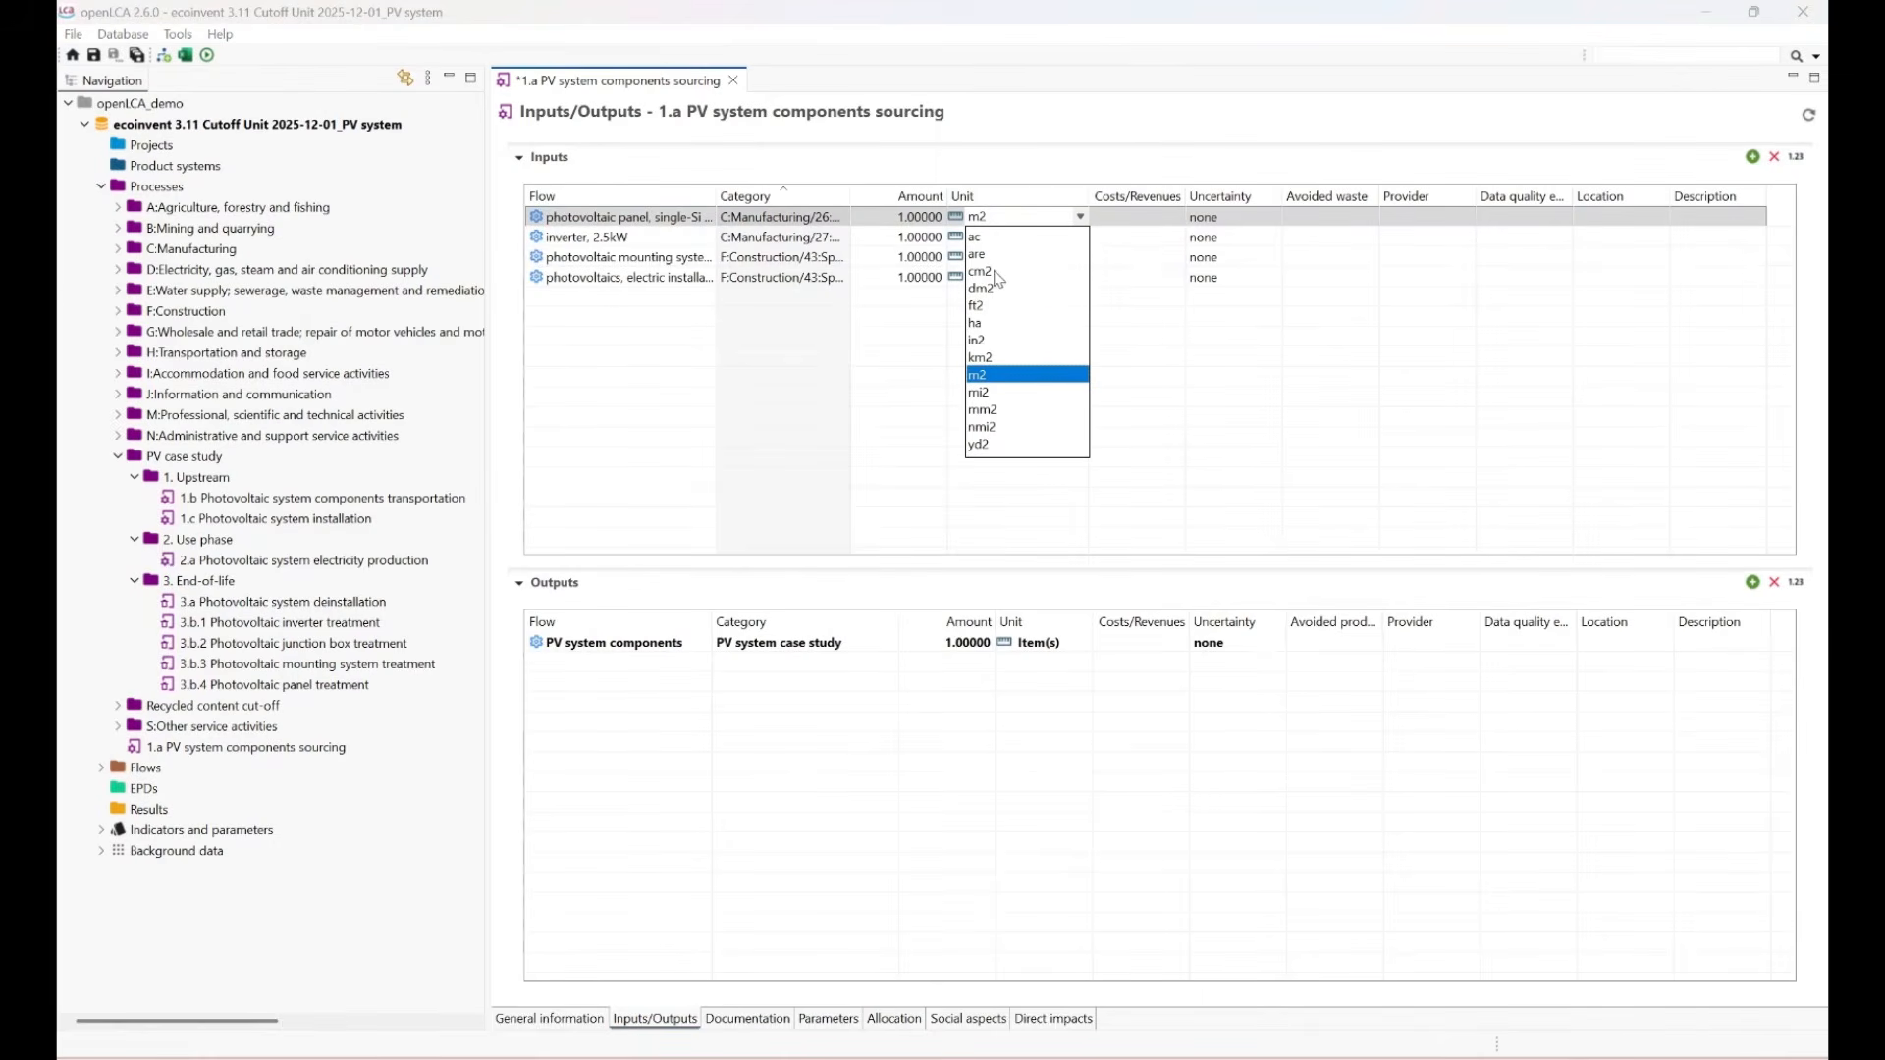
pyautogui.click(903, 343)
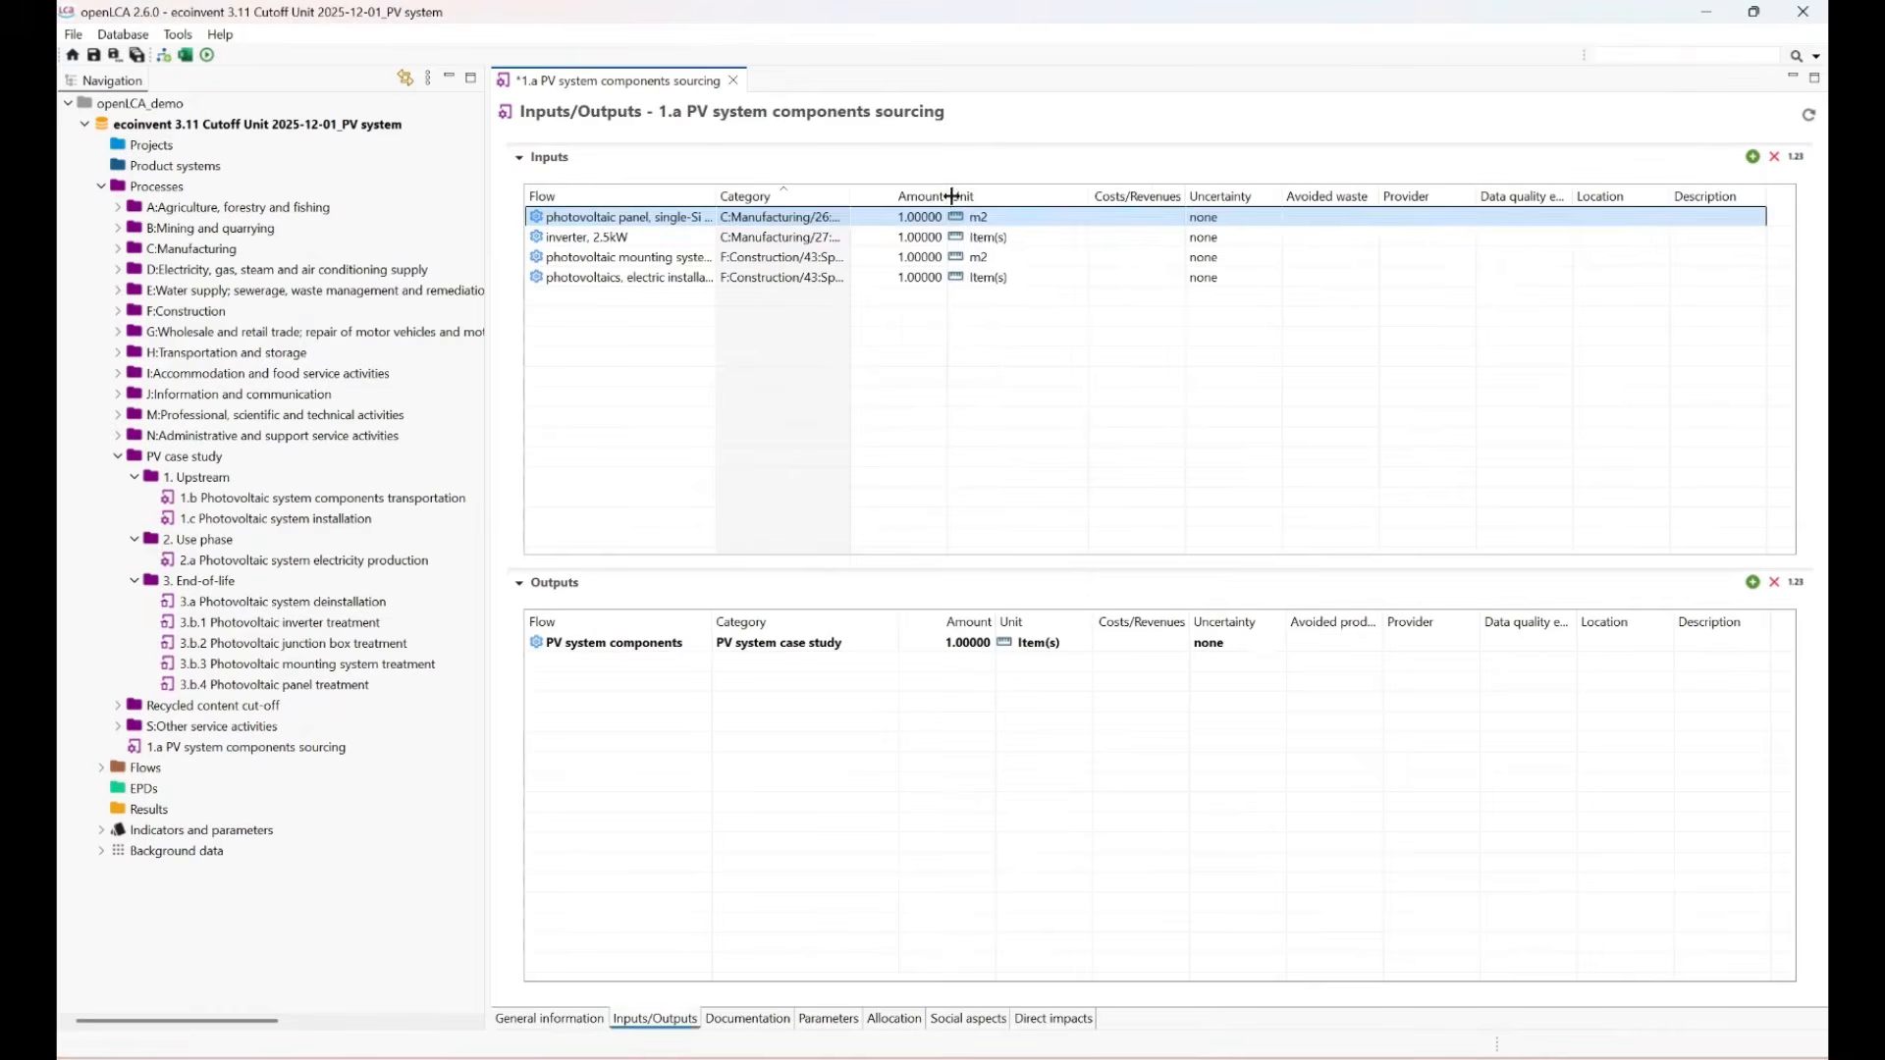
# Widen the Amount column and set the amount of inverter, 2.5kW to 2.4 items.
pyautogui.moveTo(950, 195); pyautogui.dragTo(992, 196)
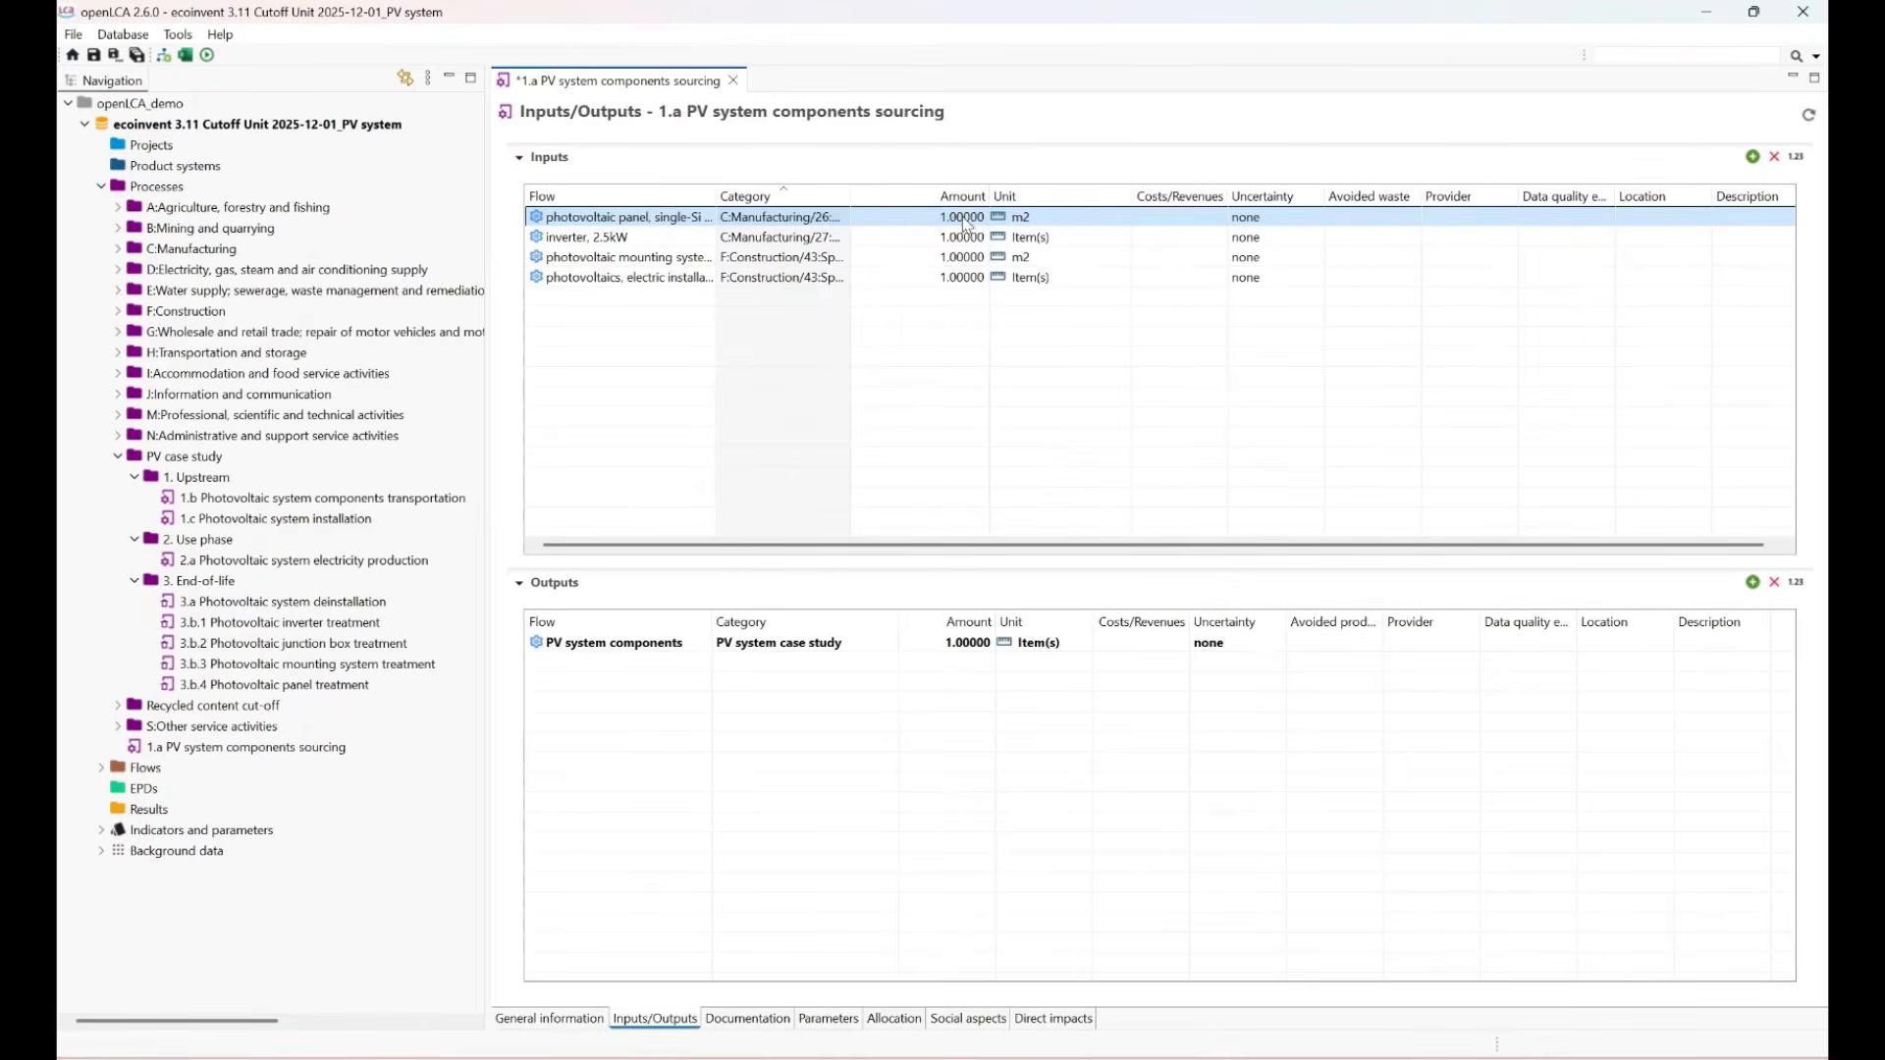
pyautogui.click(965, 237)
pyautogui.click(965, 237)
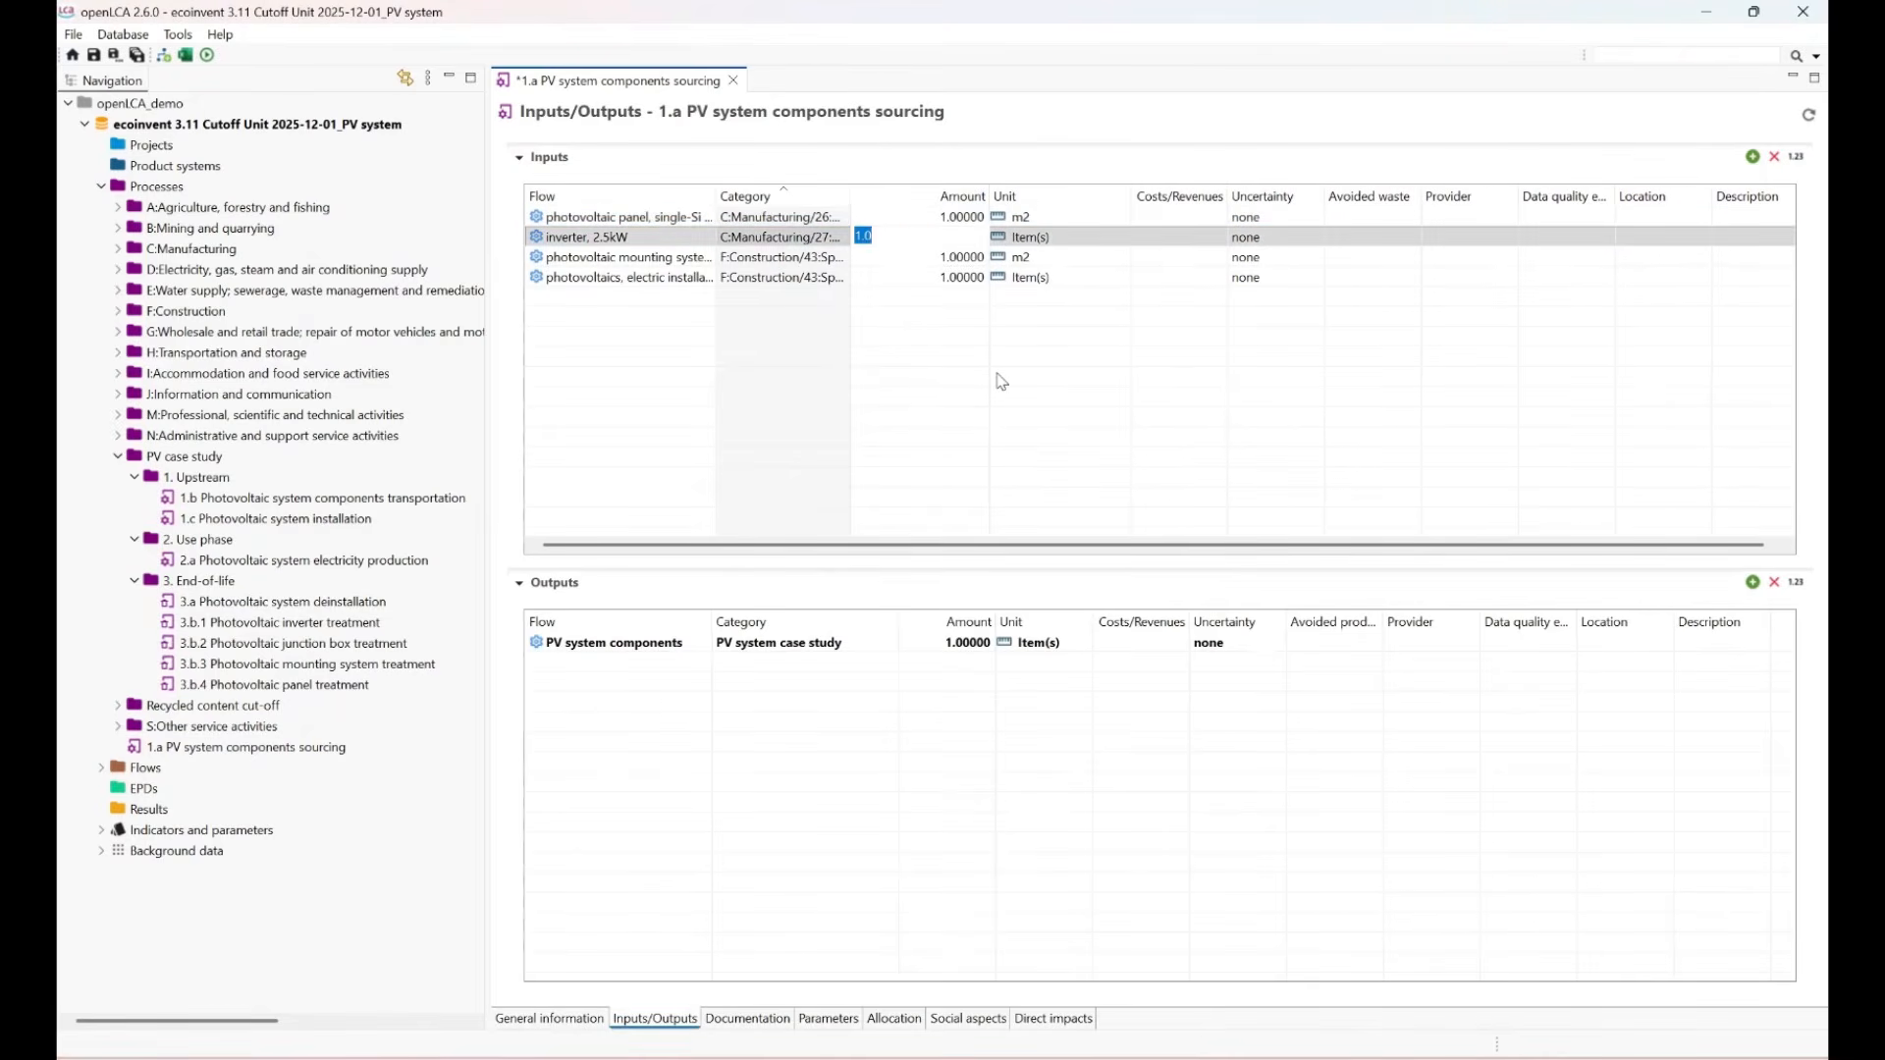
pyautogui.write('2.4')
pyautogui.press('Return')
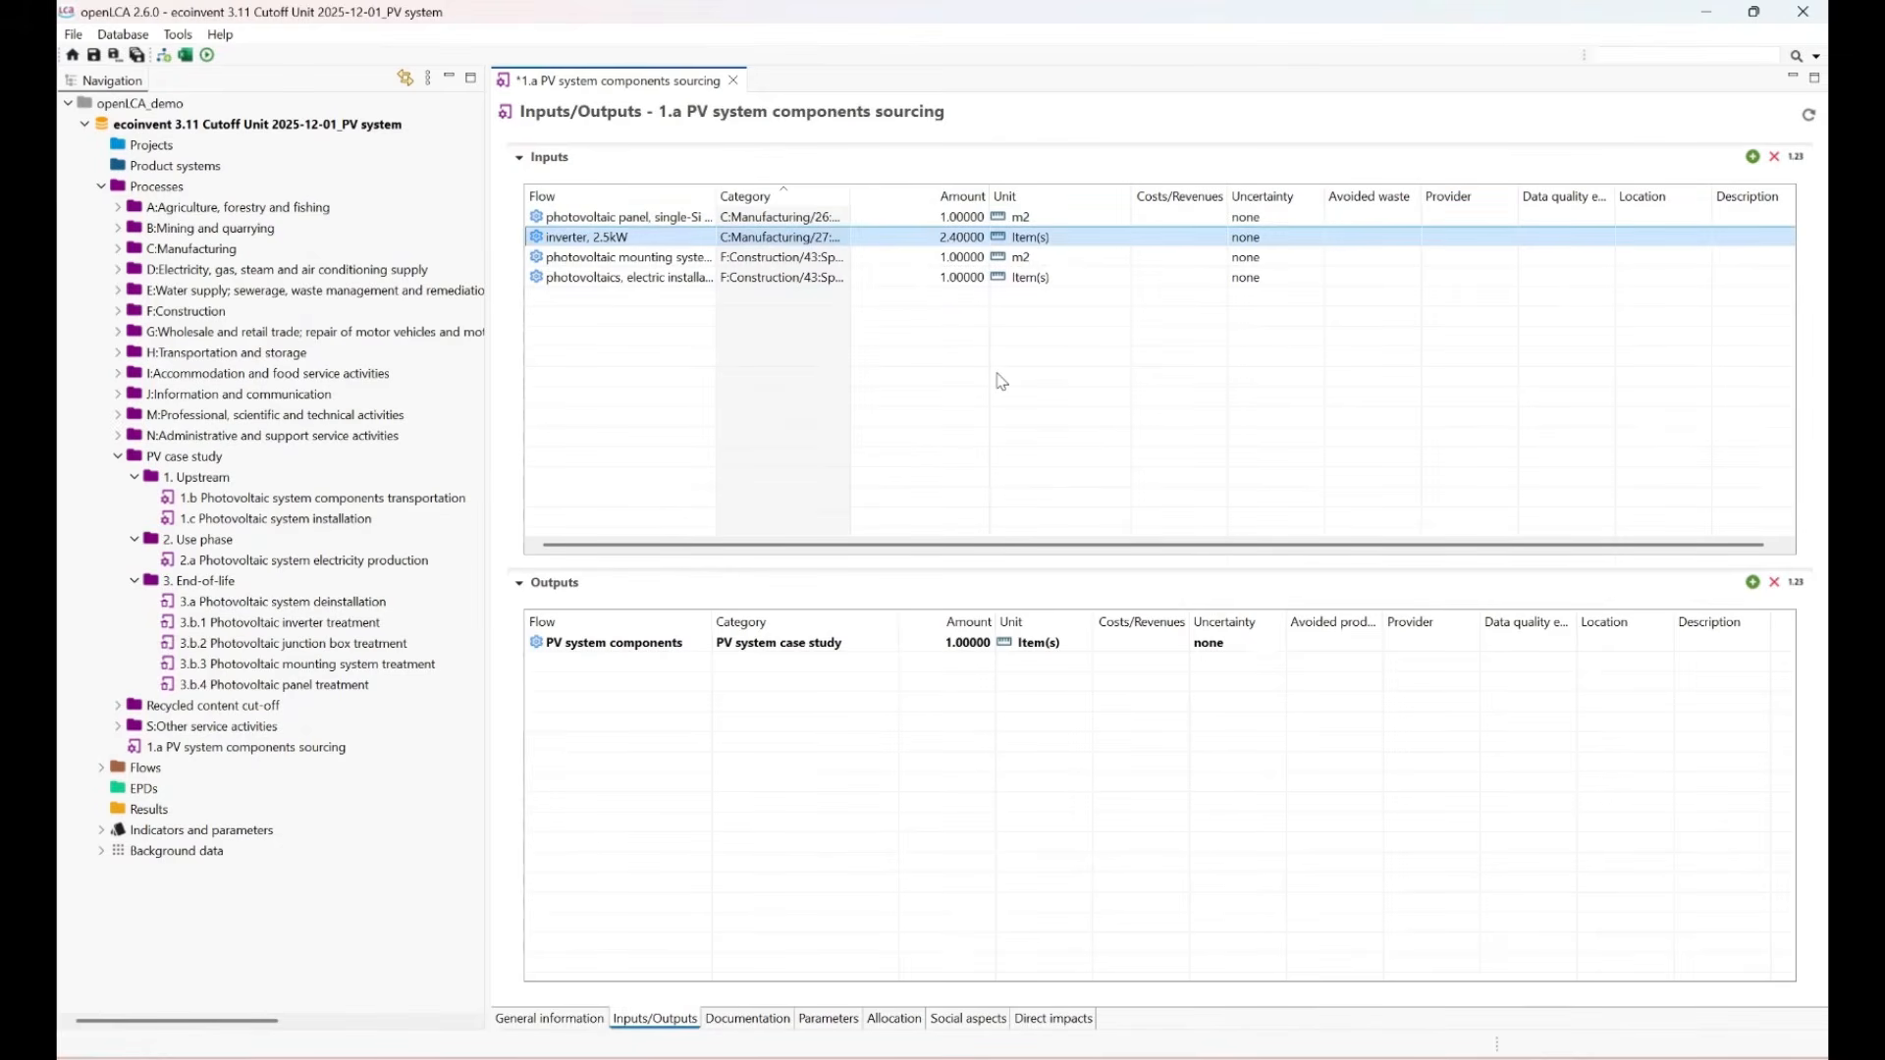
# Set the photovoltaic panel, single-Si wafer amount to 22.071 m2 and the slanted-roof mounting system amount to 21.429 m2.
pyautogui.click(959, 216)
pyautogui.write('22.071')
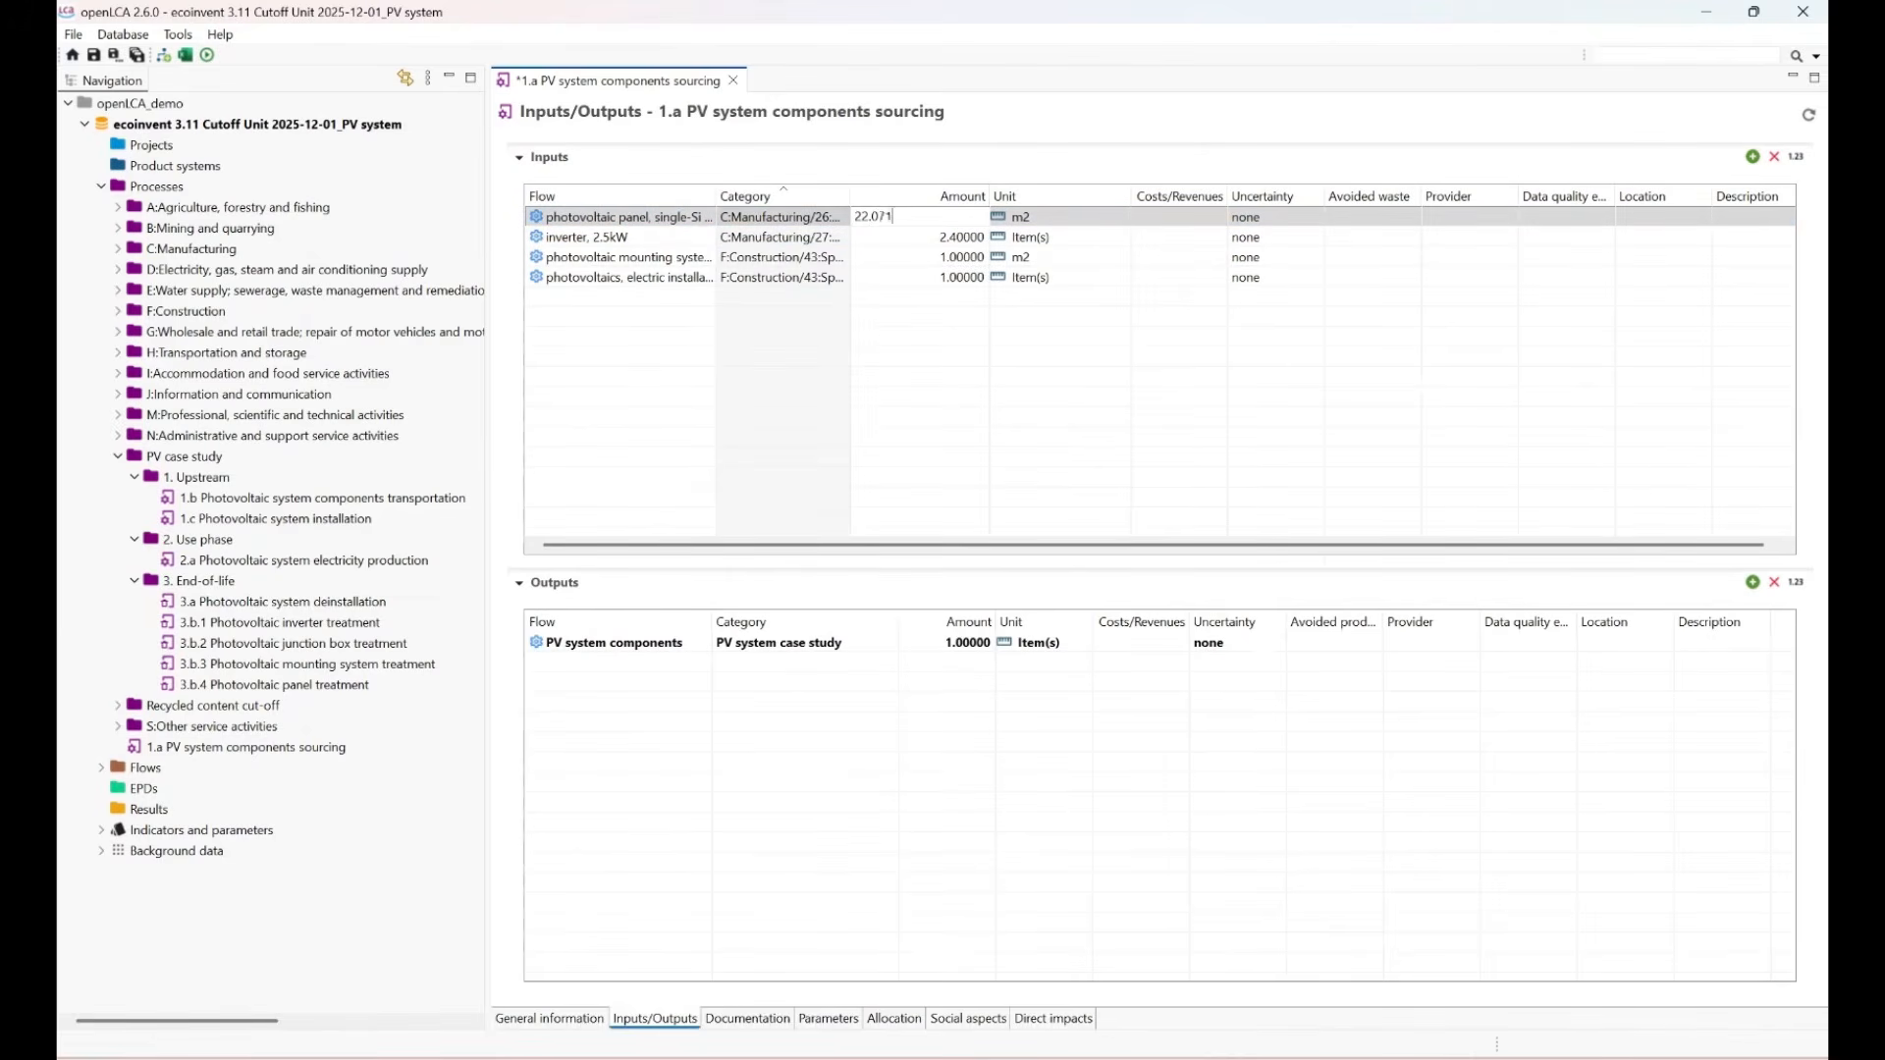
pyautogui.press('Return')
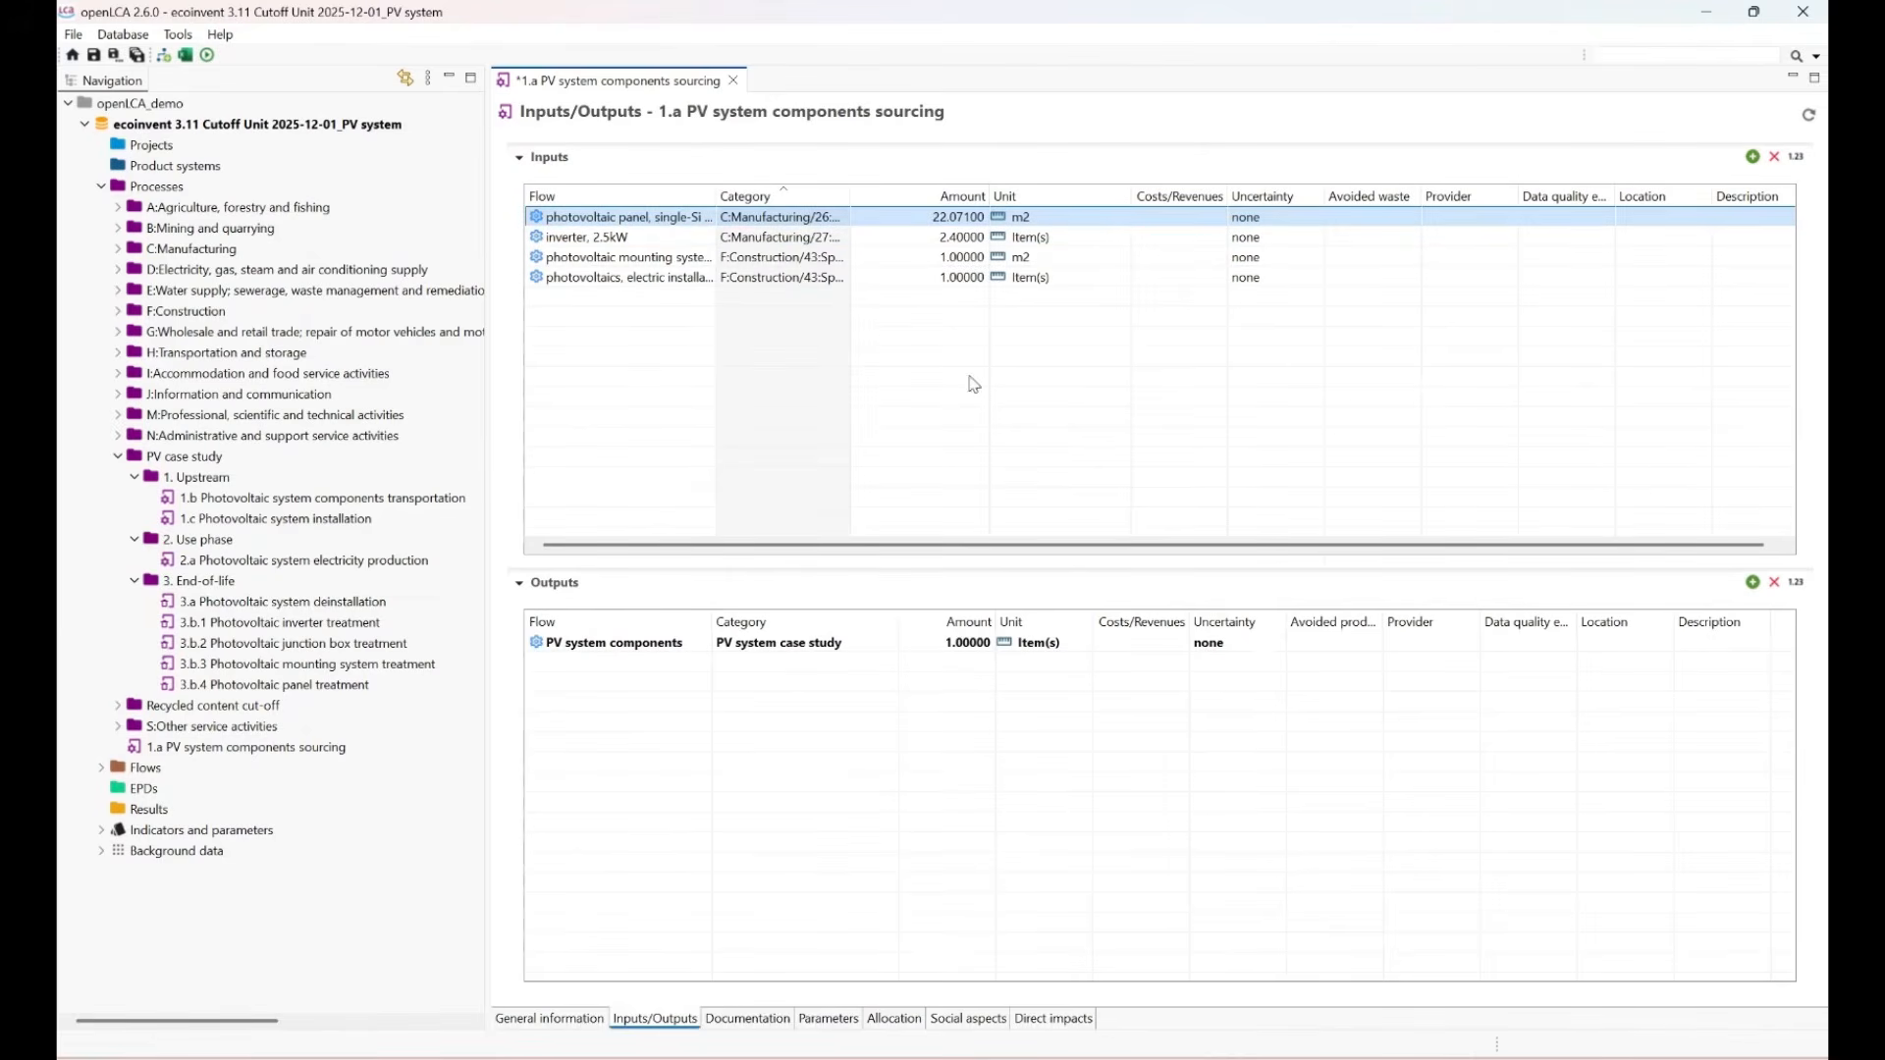
pyautogui.click(931, 258)
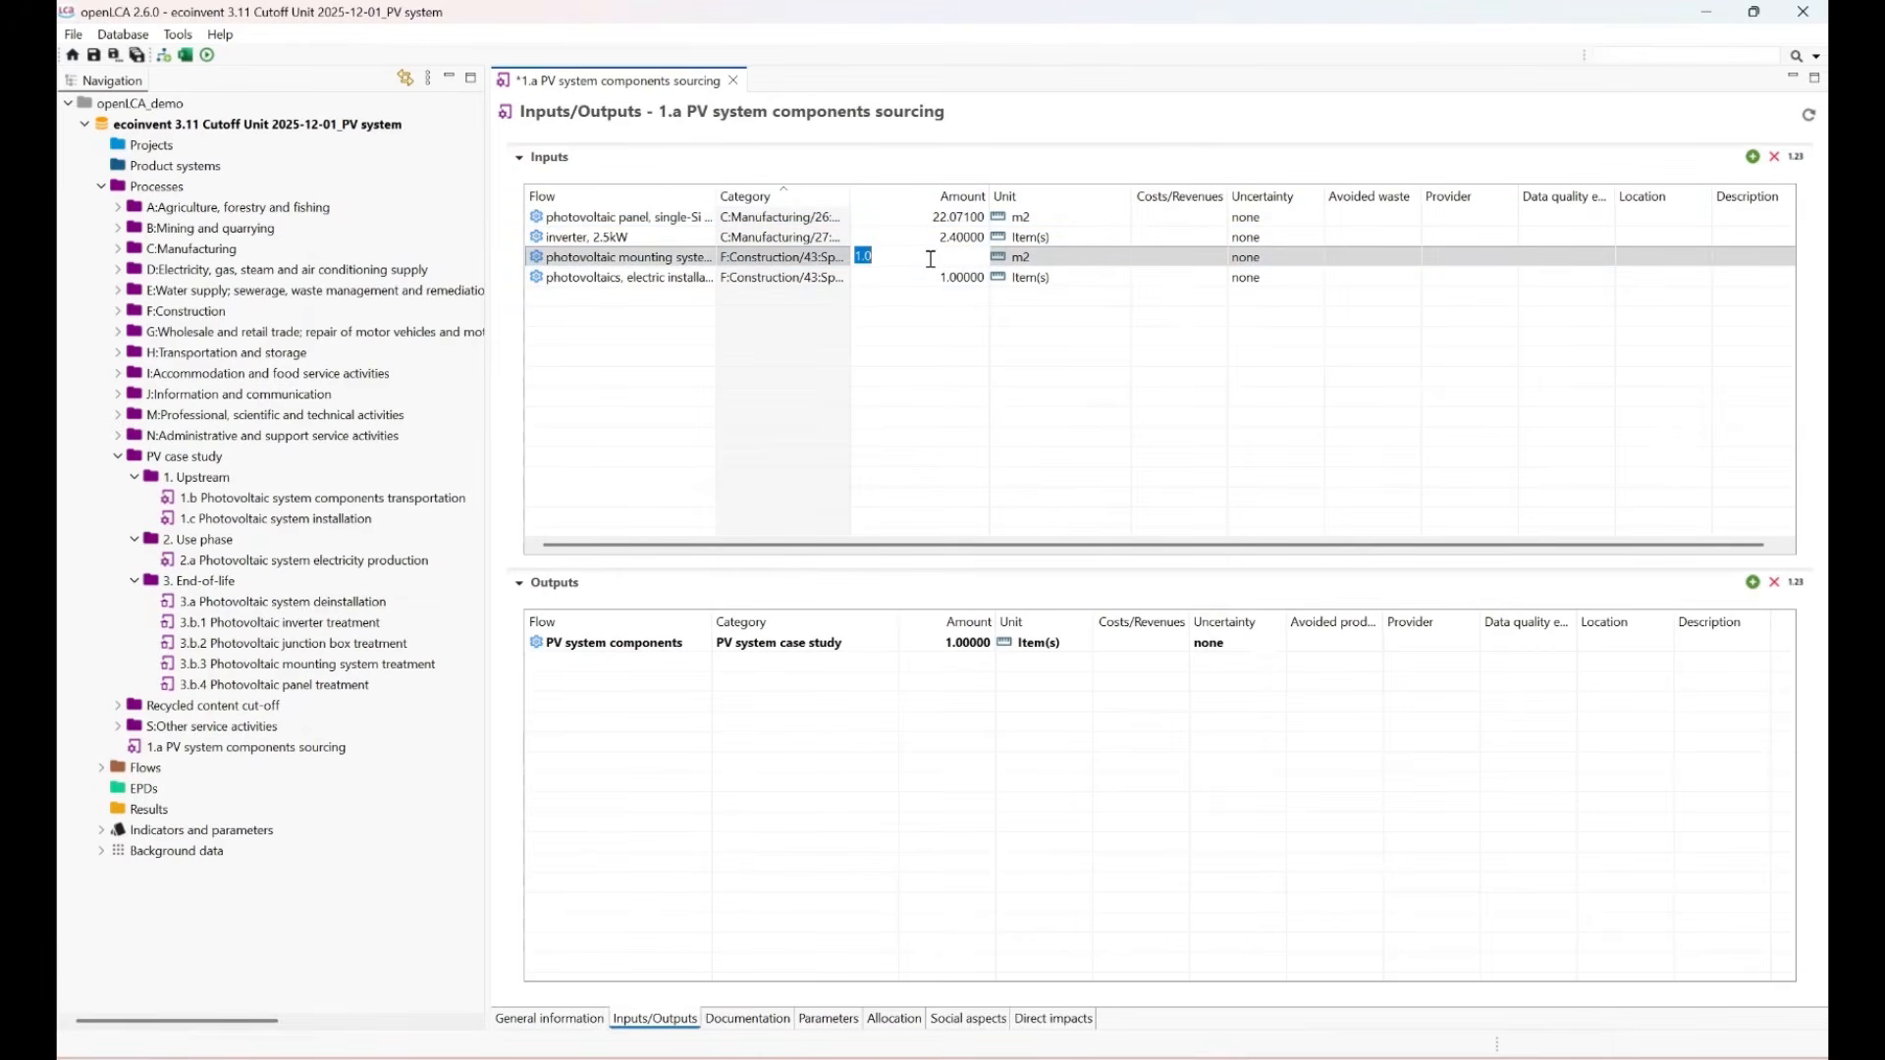
pyautogui.write('21')
pyautogui.press('Return')
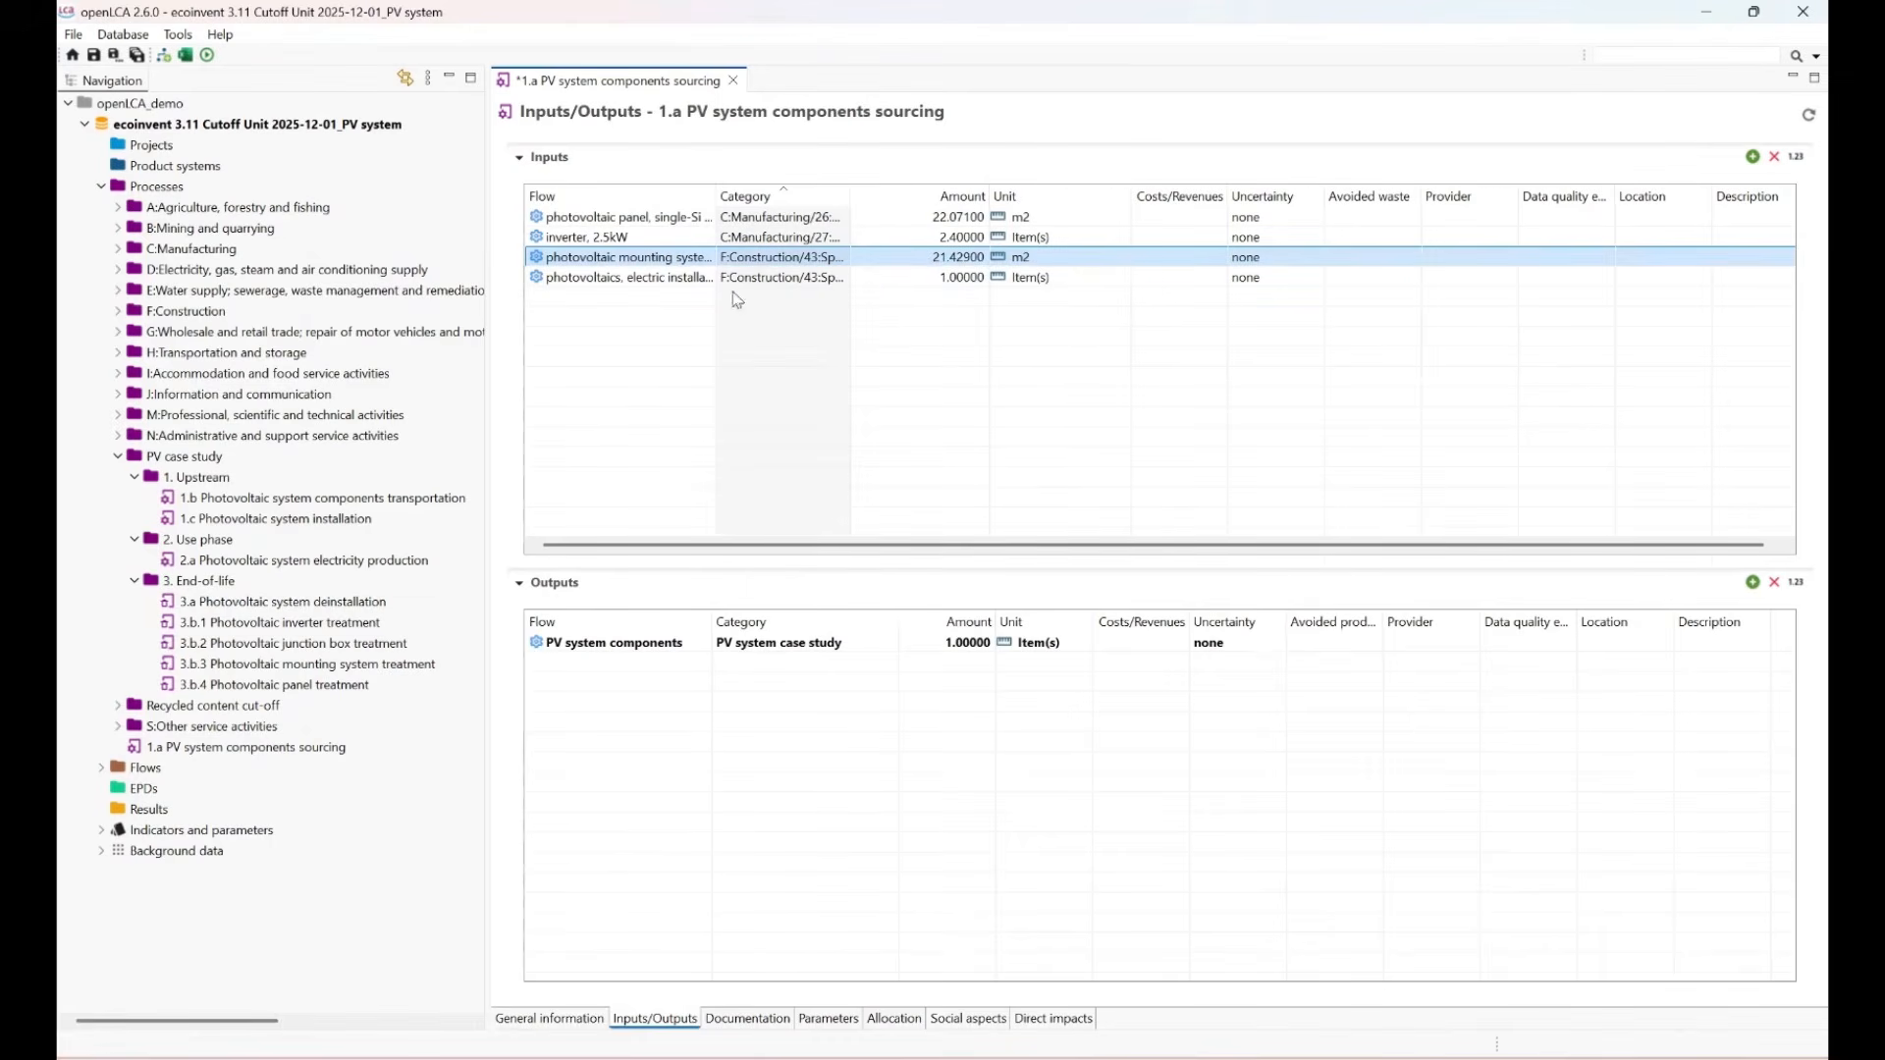
# Rearrange the inputs table by widening Flow and Provider, collapsing the cost, uncertainty and avoided waste columns, and sorting by provider.
pyautogui.moveTo(716, 195); pyautogui.dragTo(780, 231)
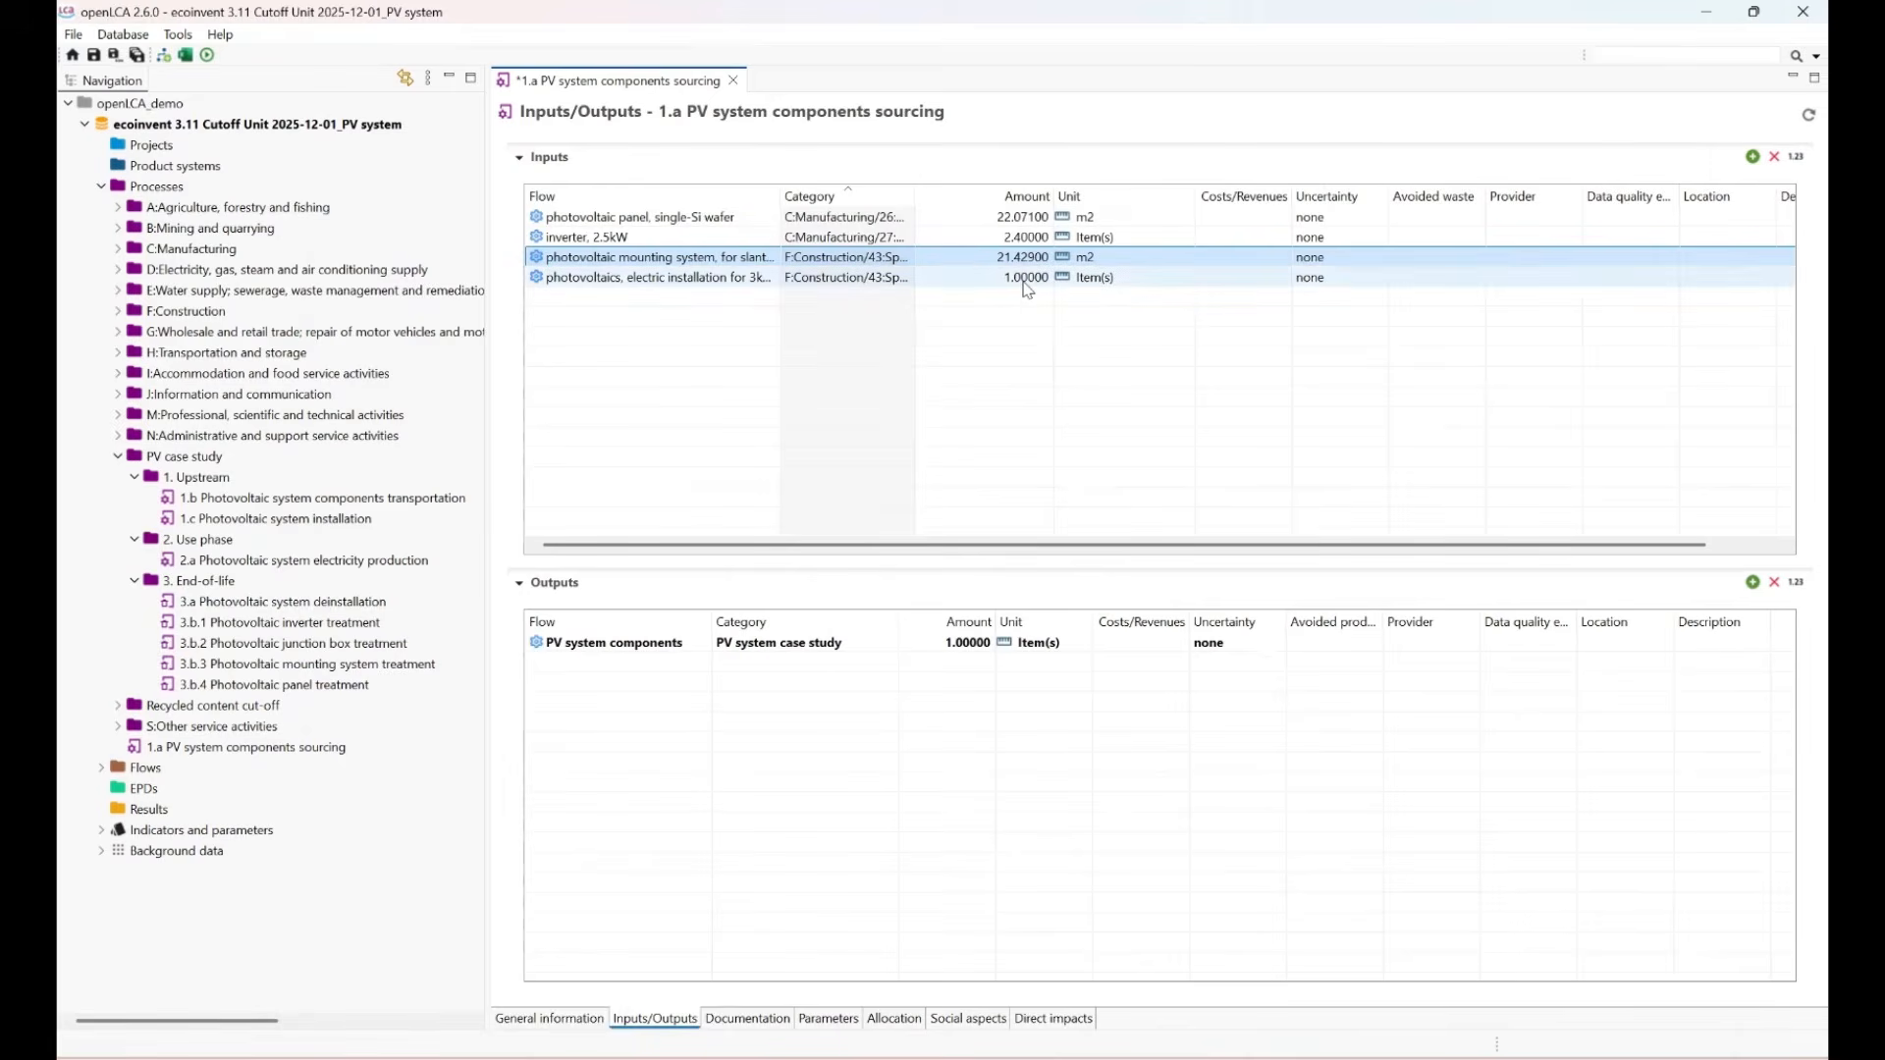
pyautogui.moveTo(1290, 195); pyautogui.dragTo(1158, 195)
pyautogui.moveTo(1292, 196); pyautogui.dragTo(1616, 195)
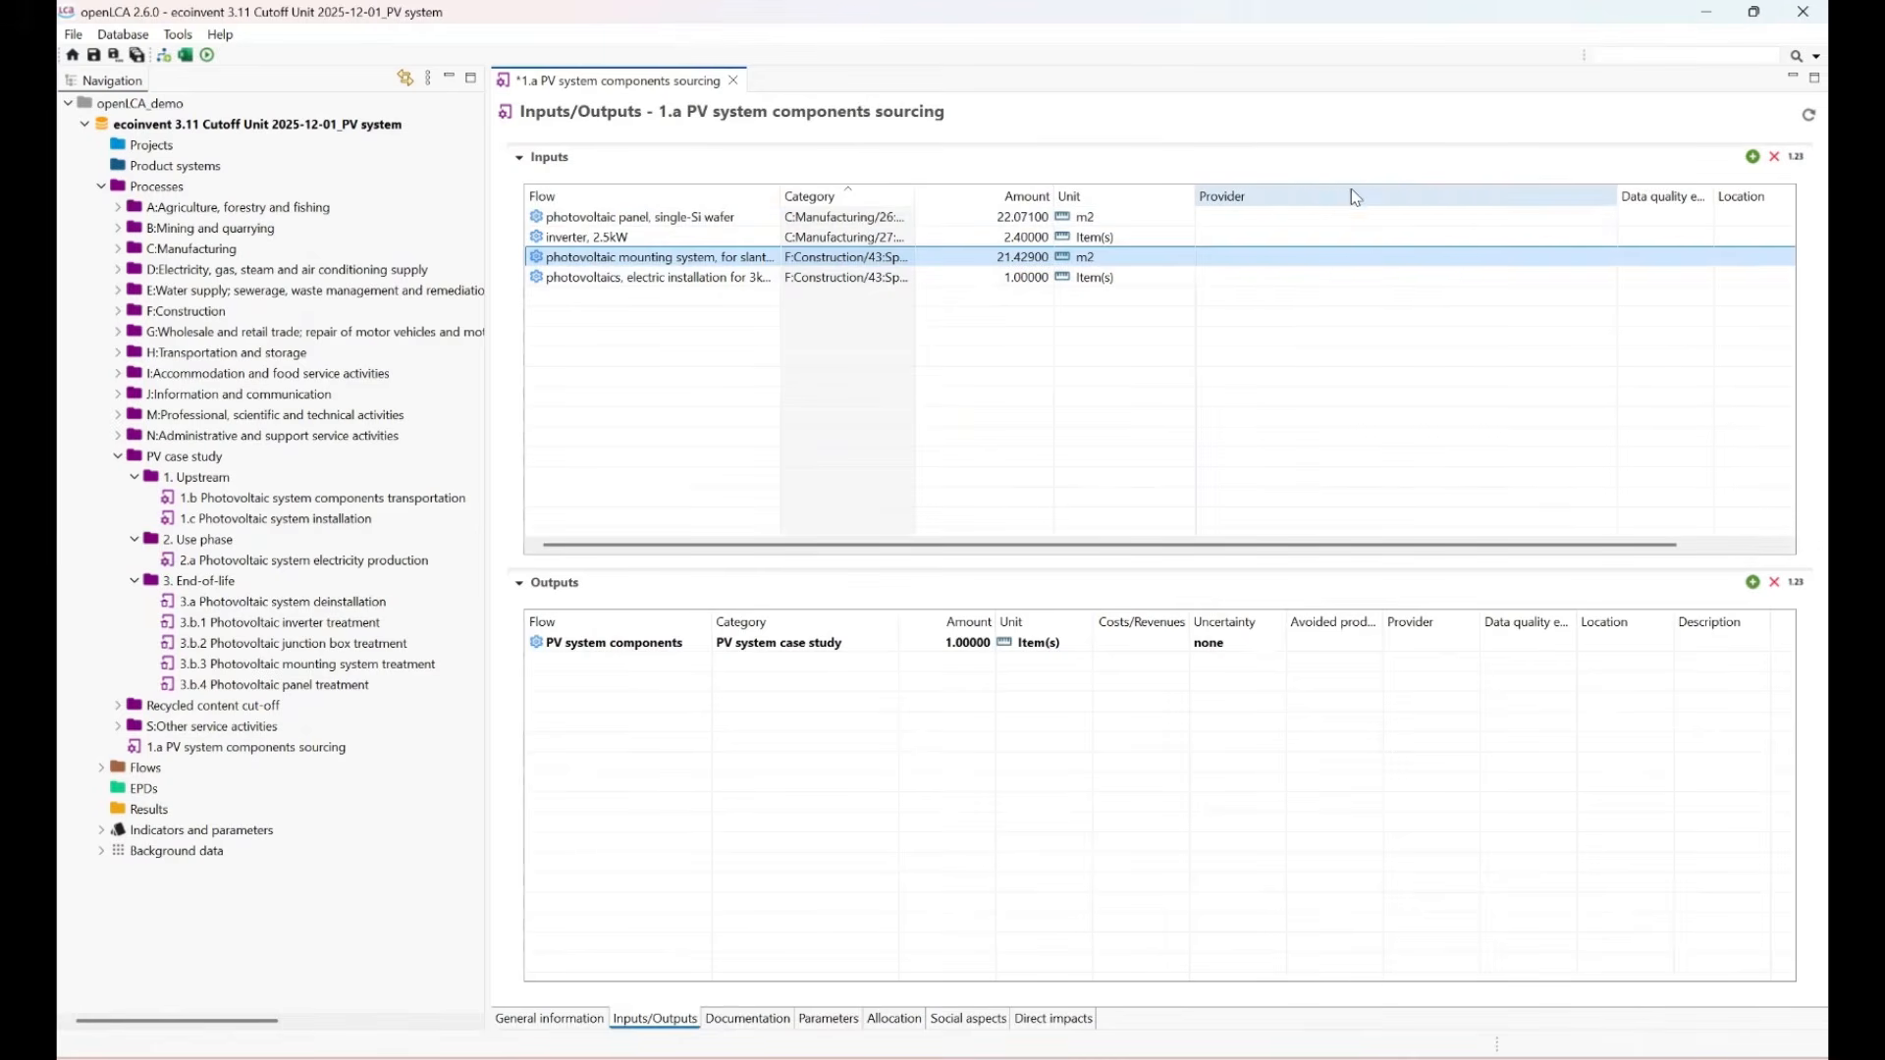
pyautogui.click(1351, 189)
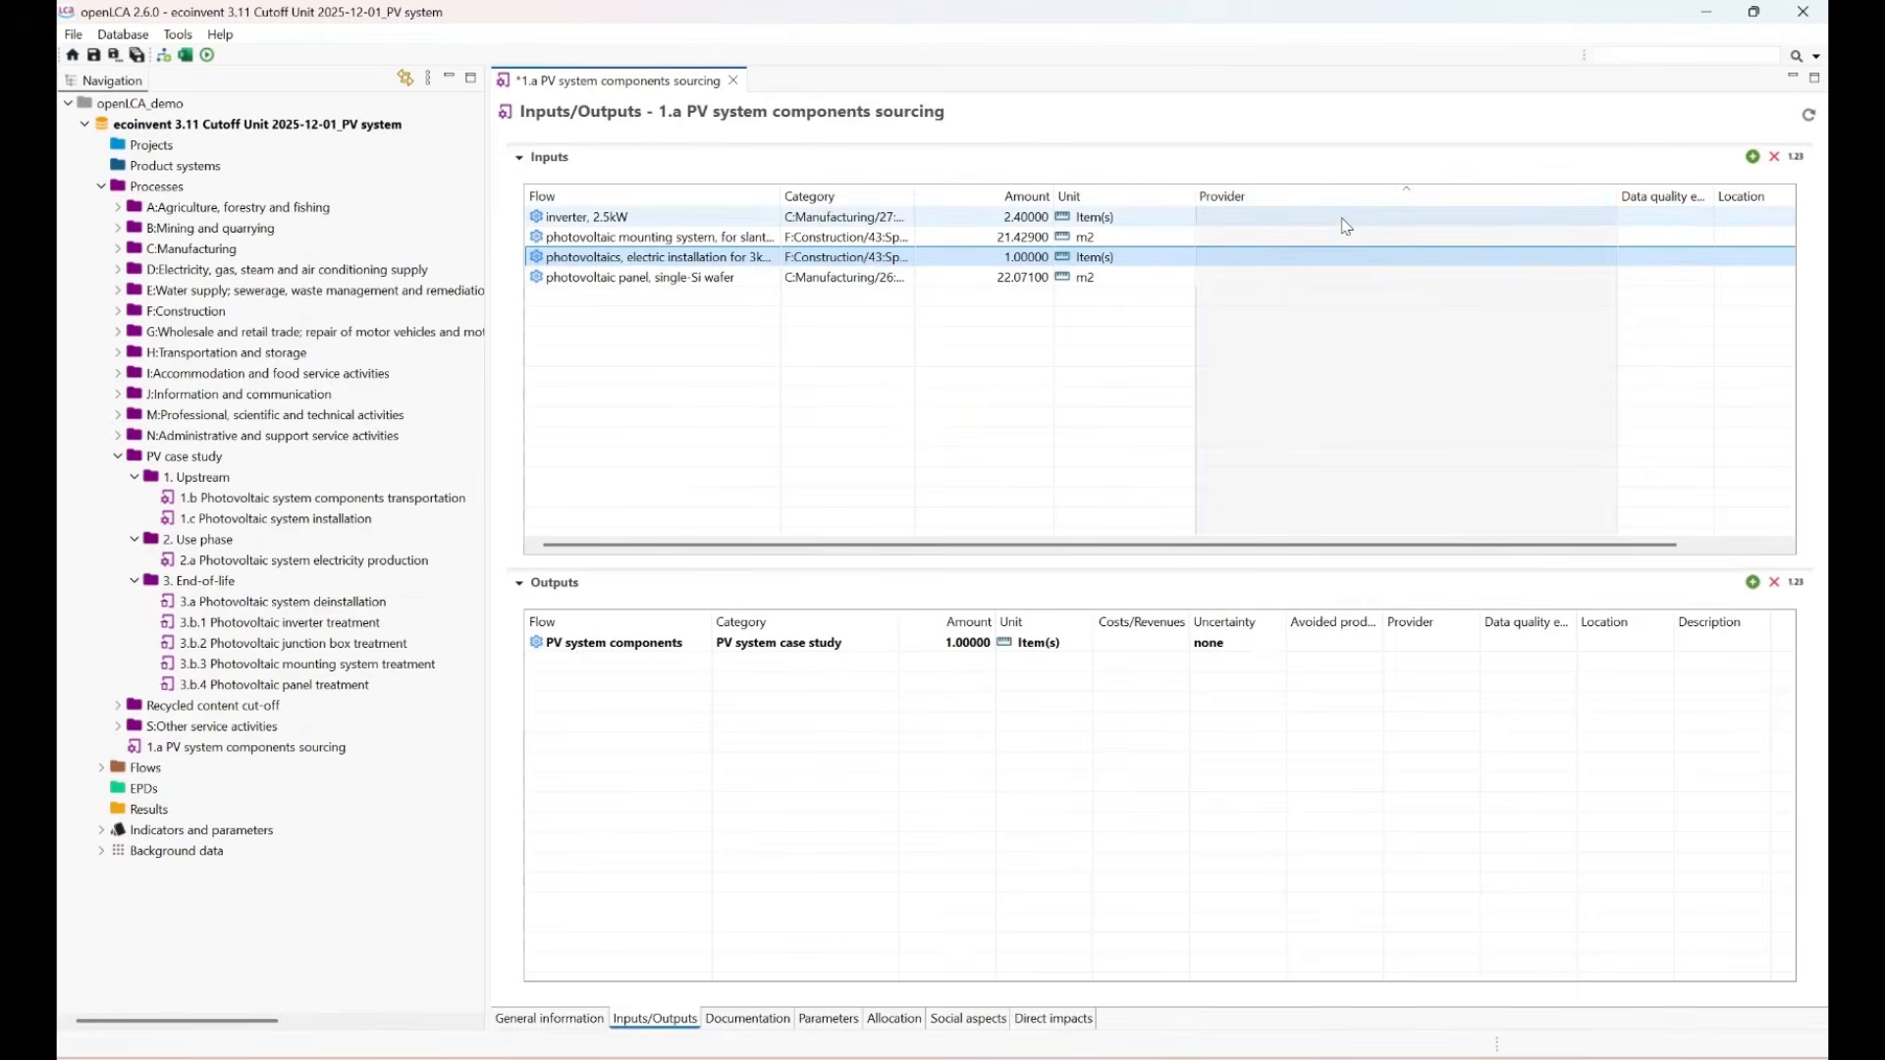
# Set the provider of inverter, 2.5kW to the global market process, market for inverter, 2.5kW, Cutoff, U - GLO.
pyautogui.click(1422, 216)
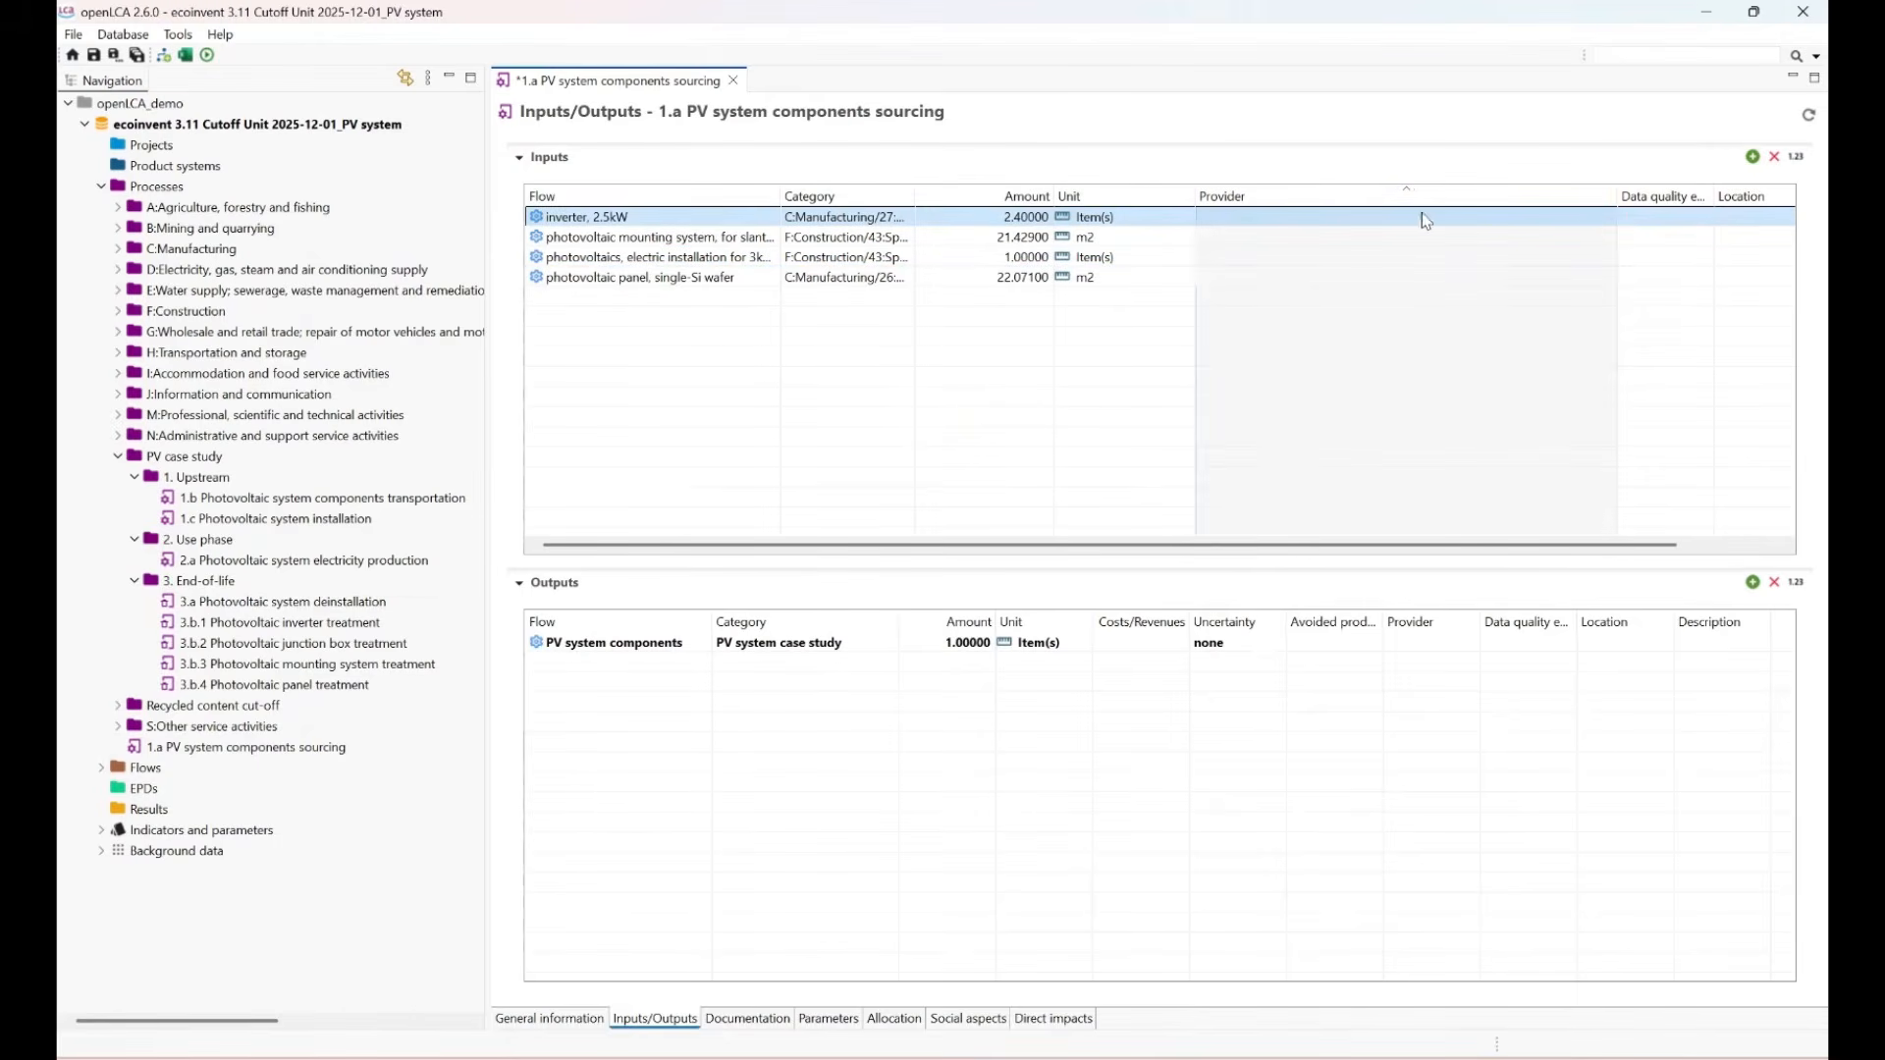
pyautogui.click(1585, 216)
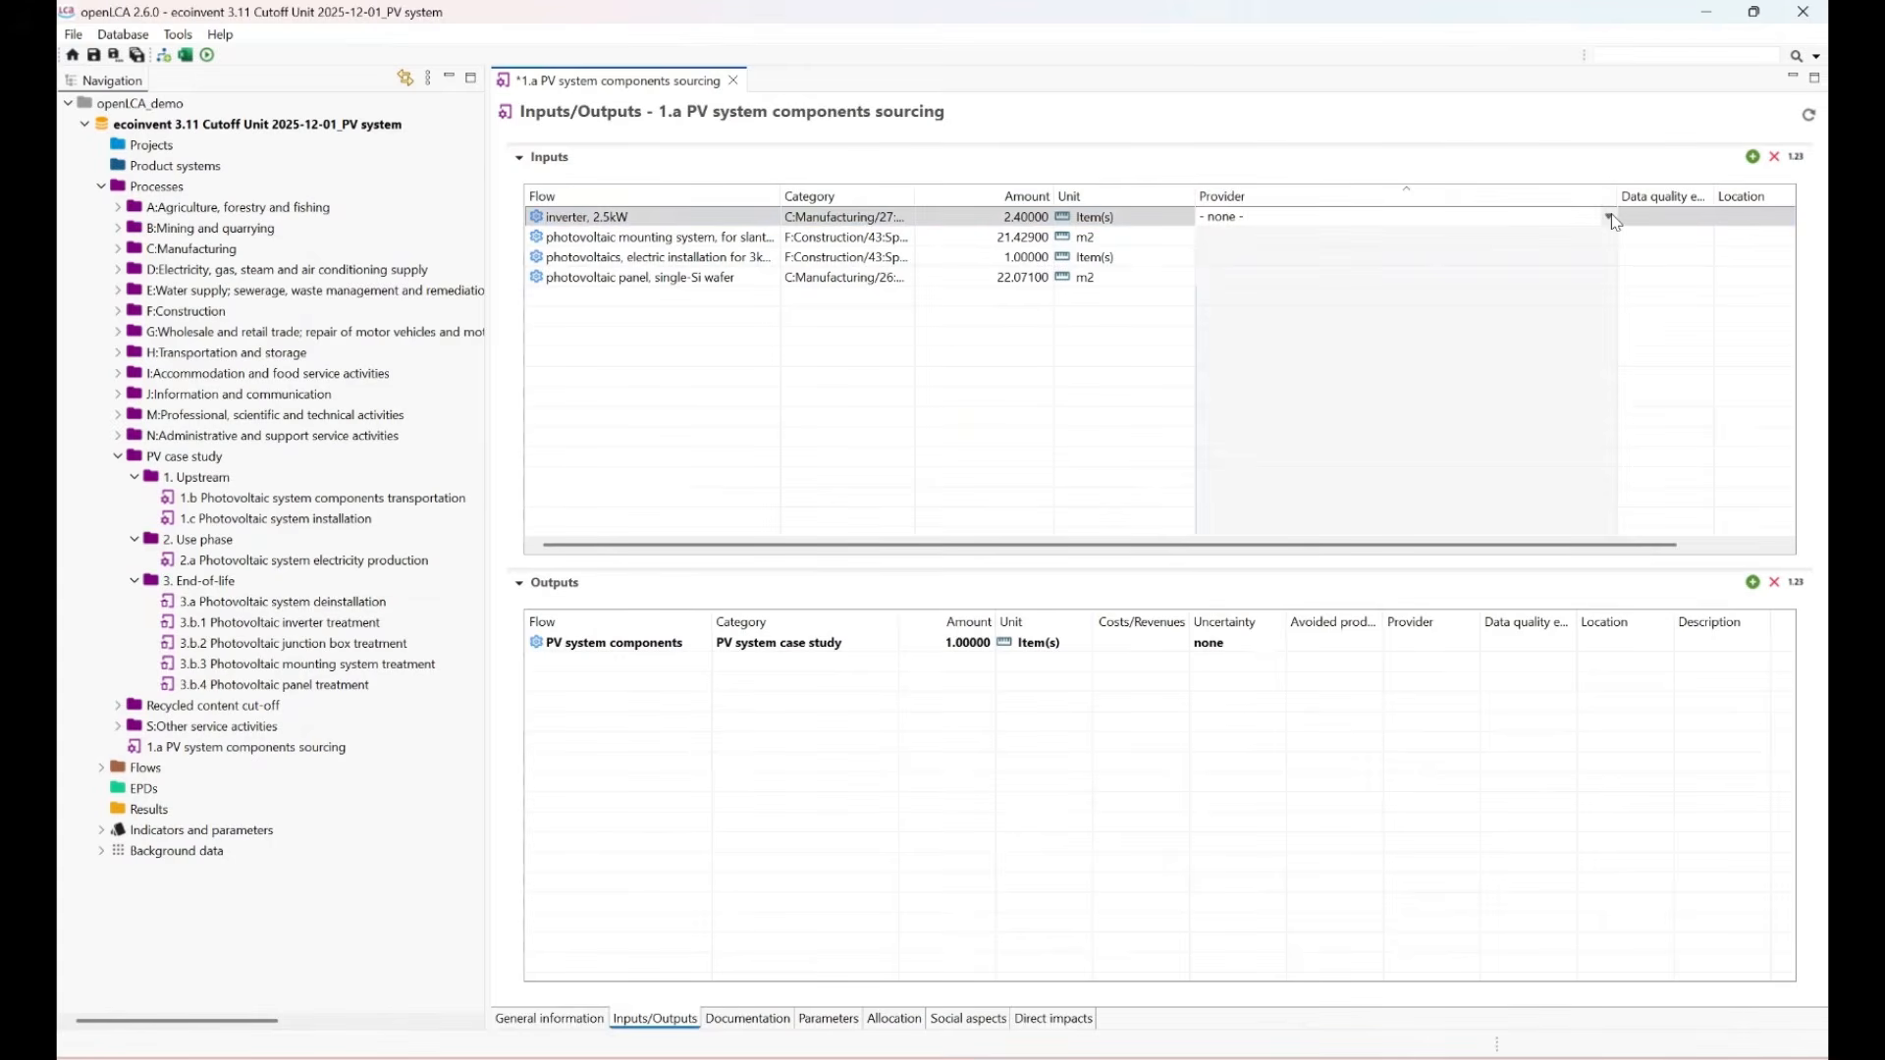
pyautogui.click(1610, 216)
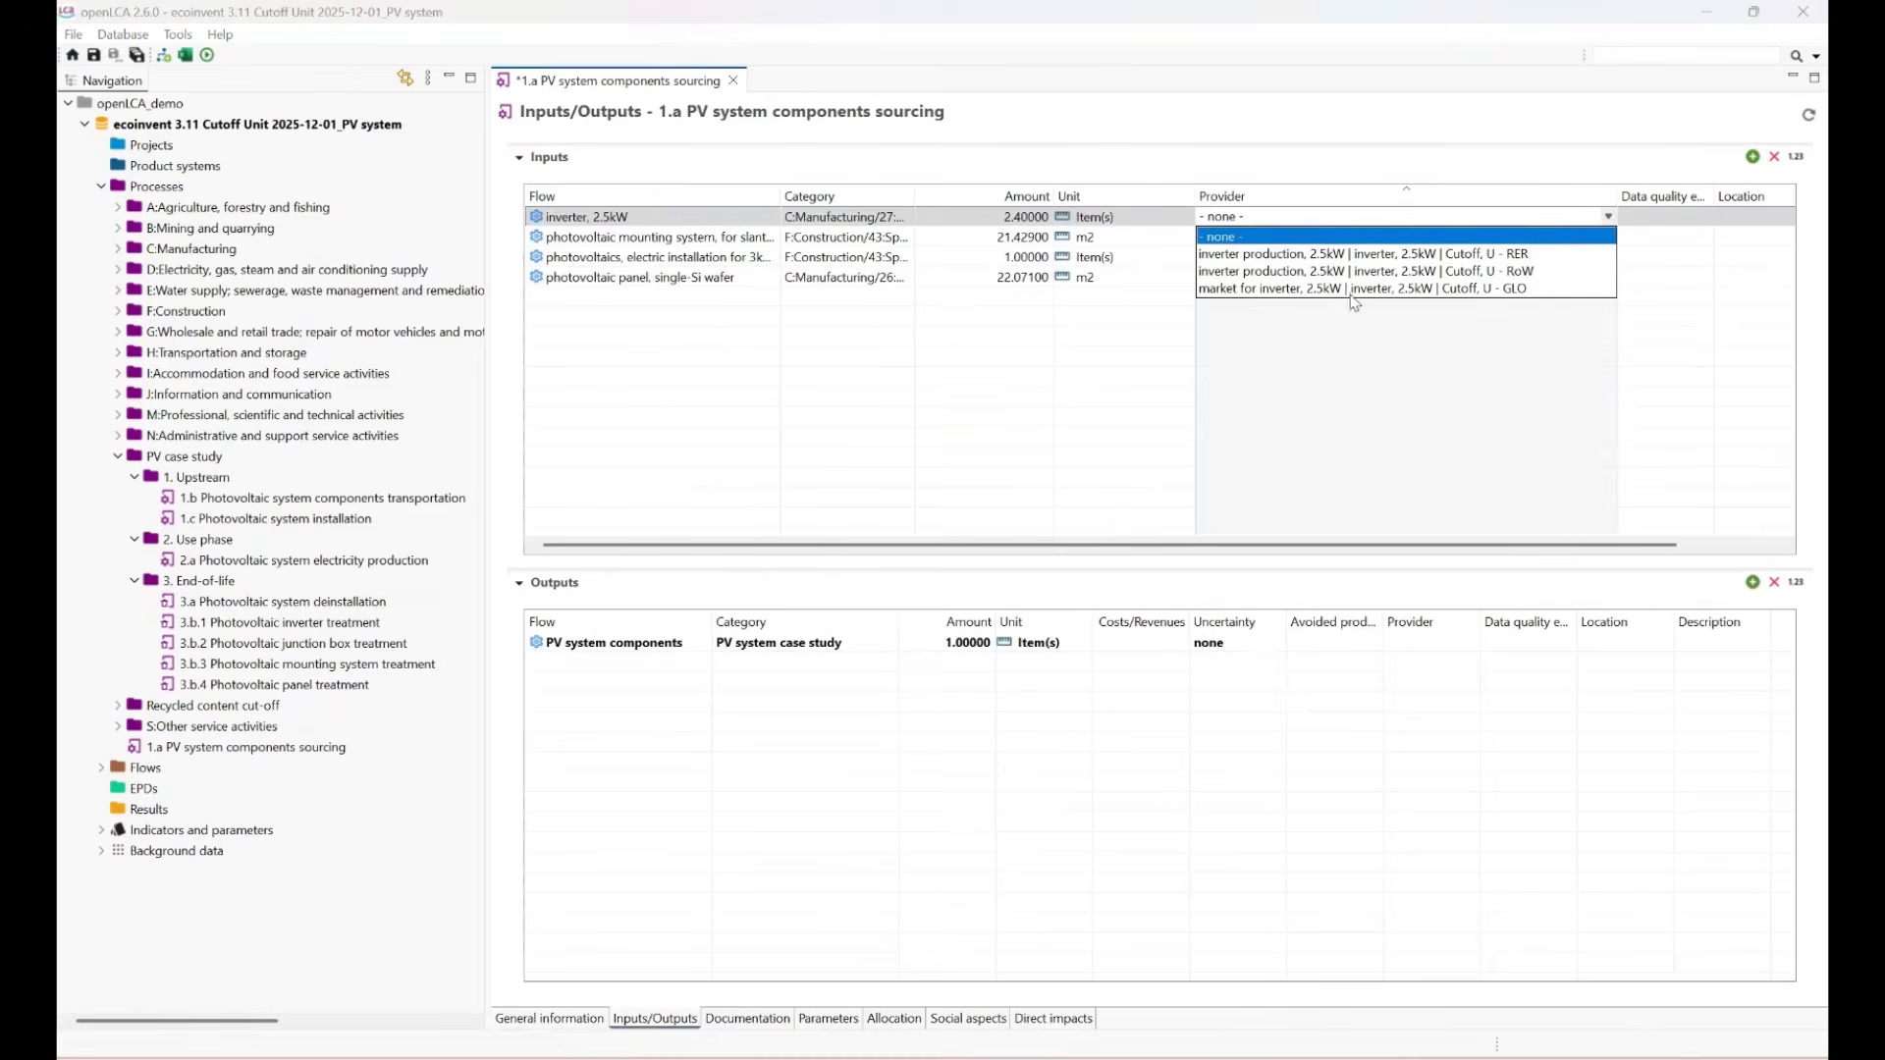
pyautogui.click(1387, 289)
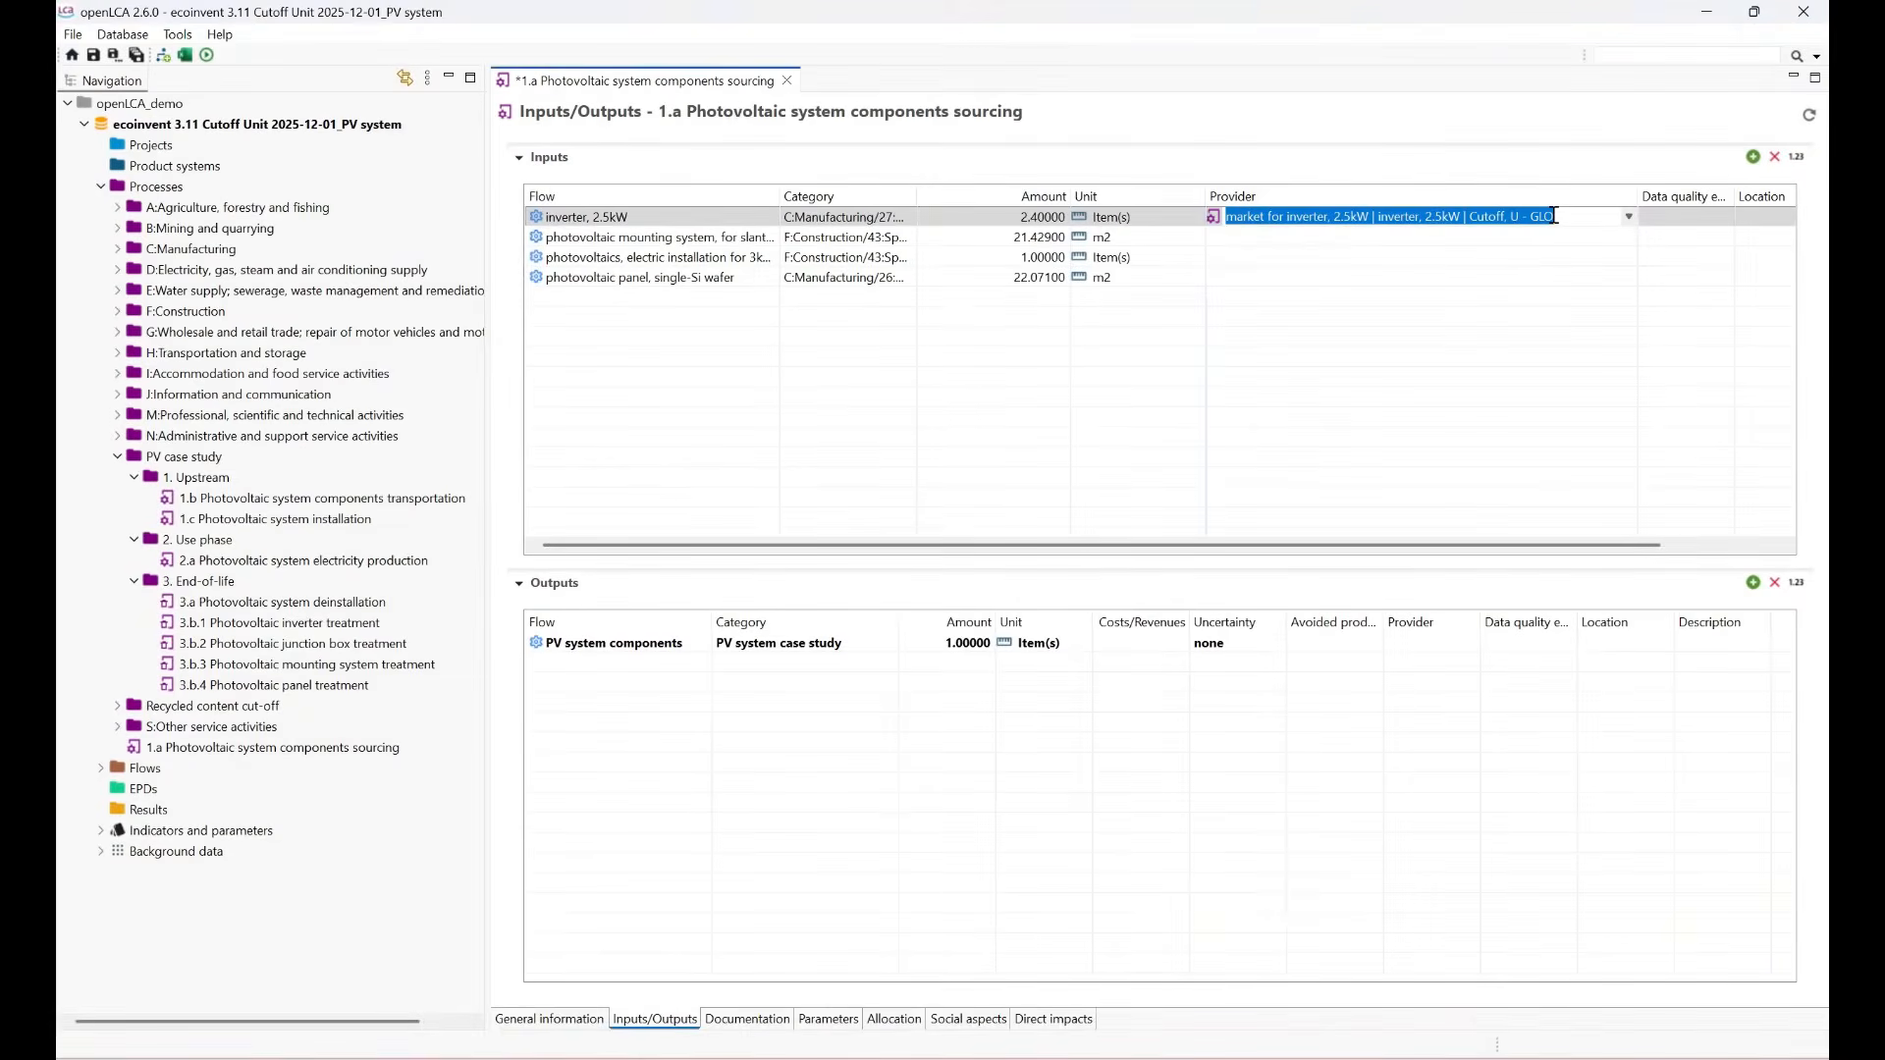
# Open the inverter's provider process from its input row to view its general information, and close it again.
pyautogui.rightClick(1216, 218)
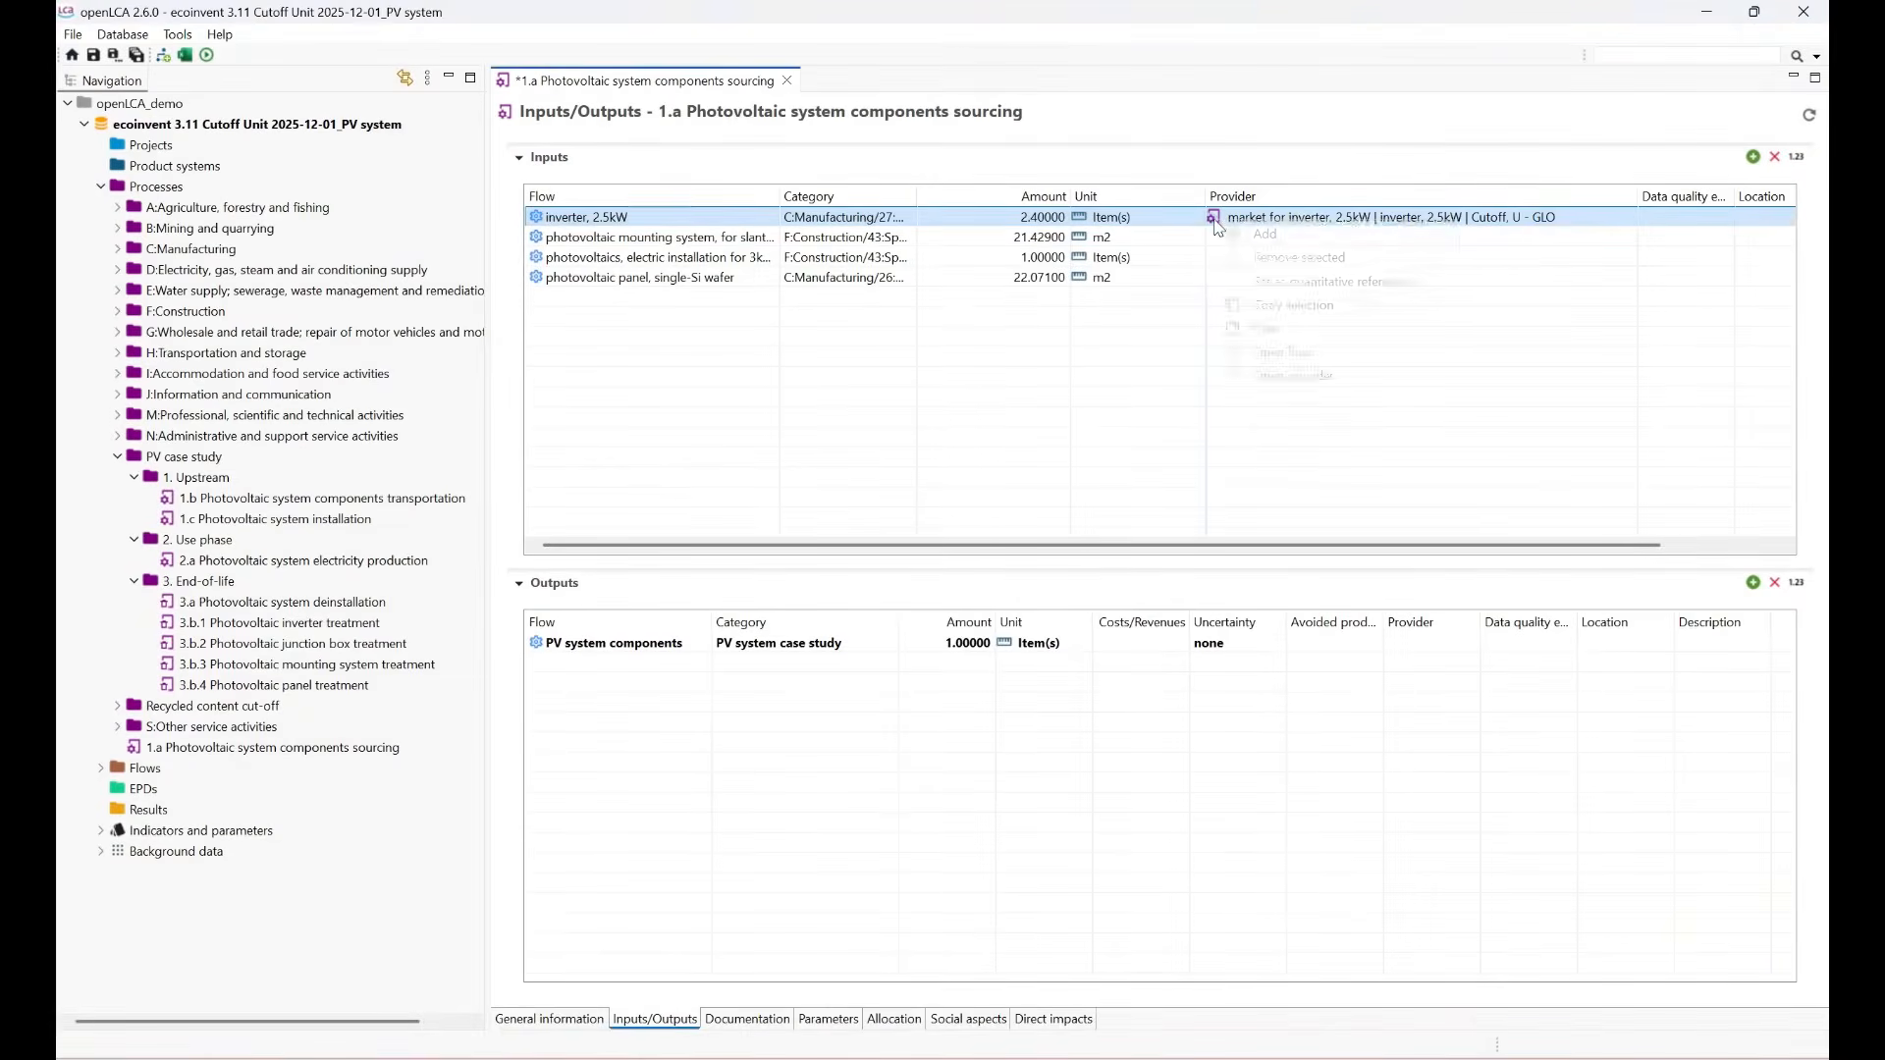
pyautogui.click(1296, 378)
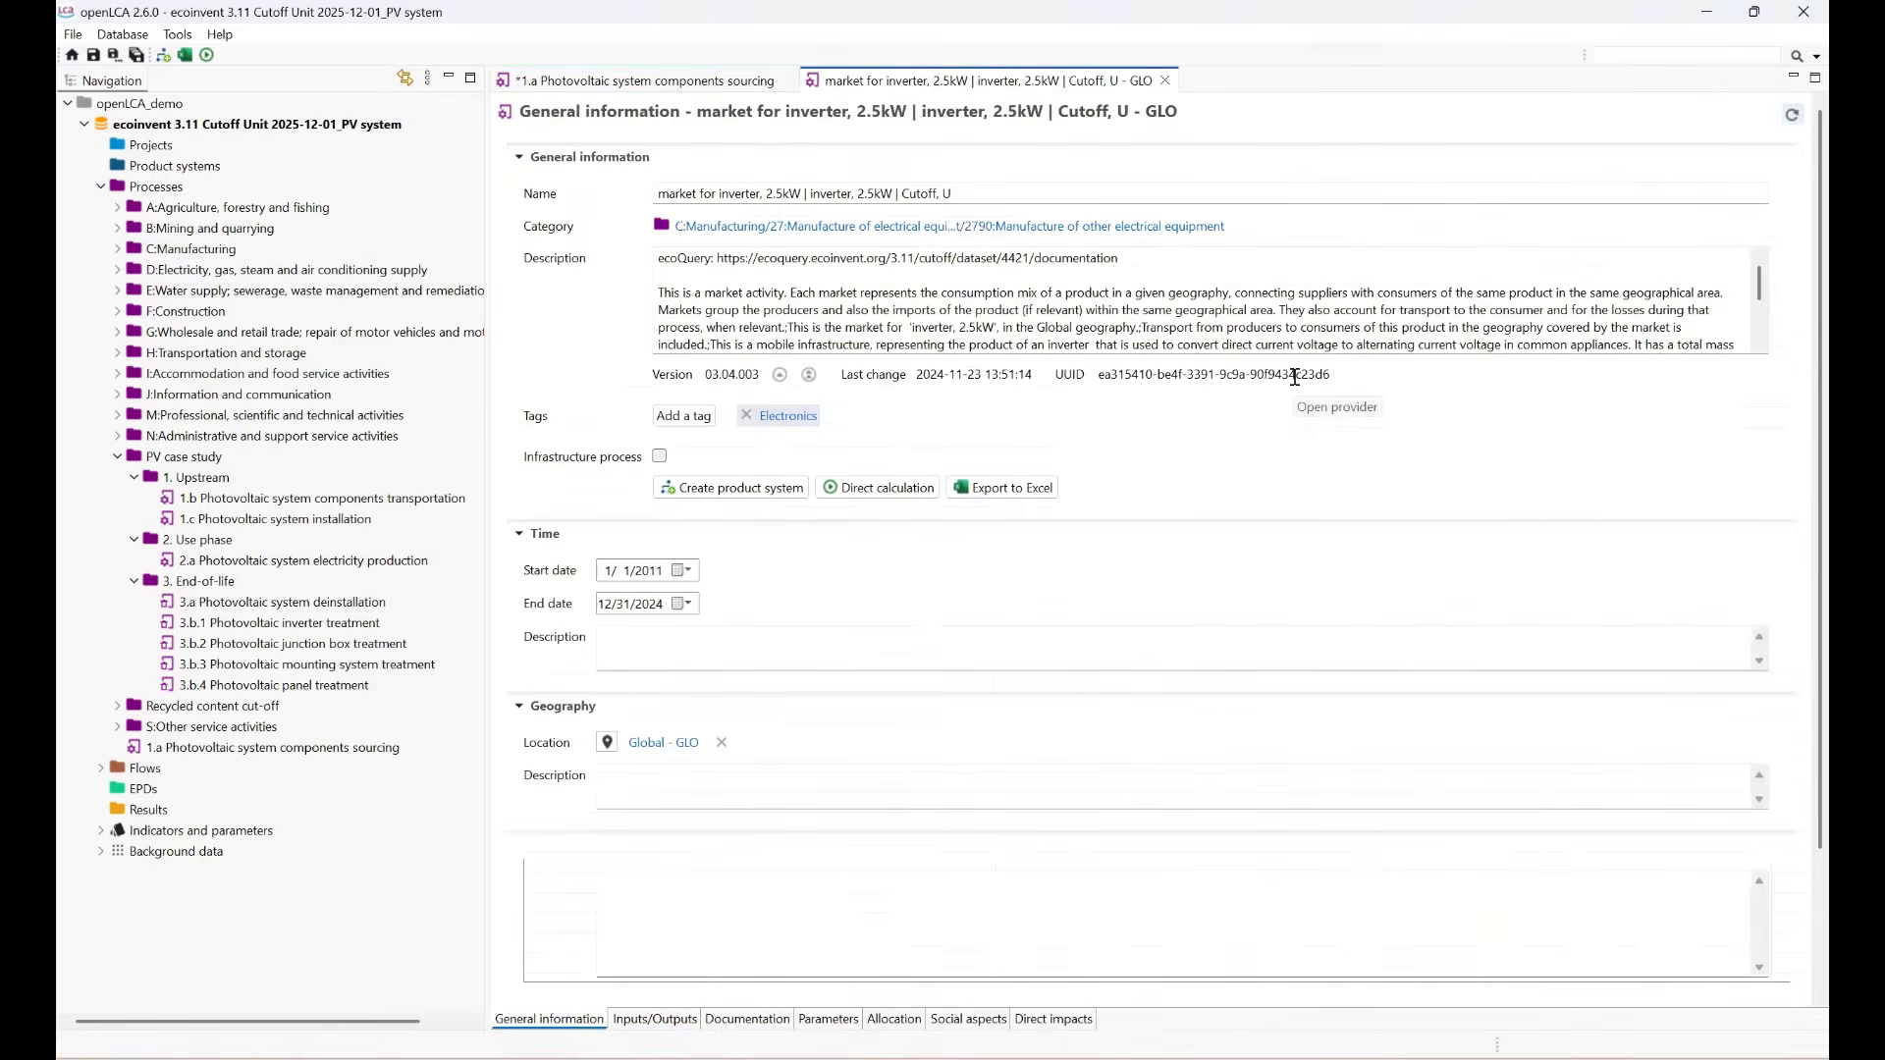
pyautogui.click(1165, 80)
# Search the processes for the inverter's copied provider name, open the market process found, and view its inputs and outputs.
pyautogui.click(1462, 215)
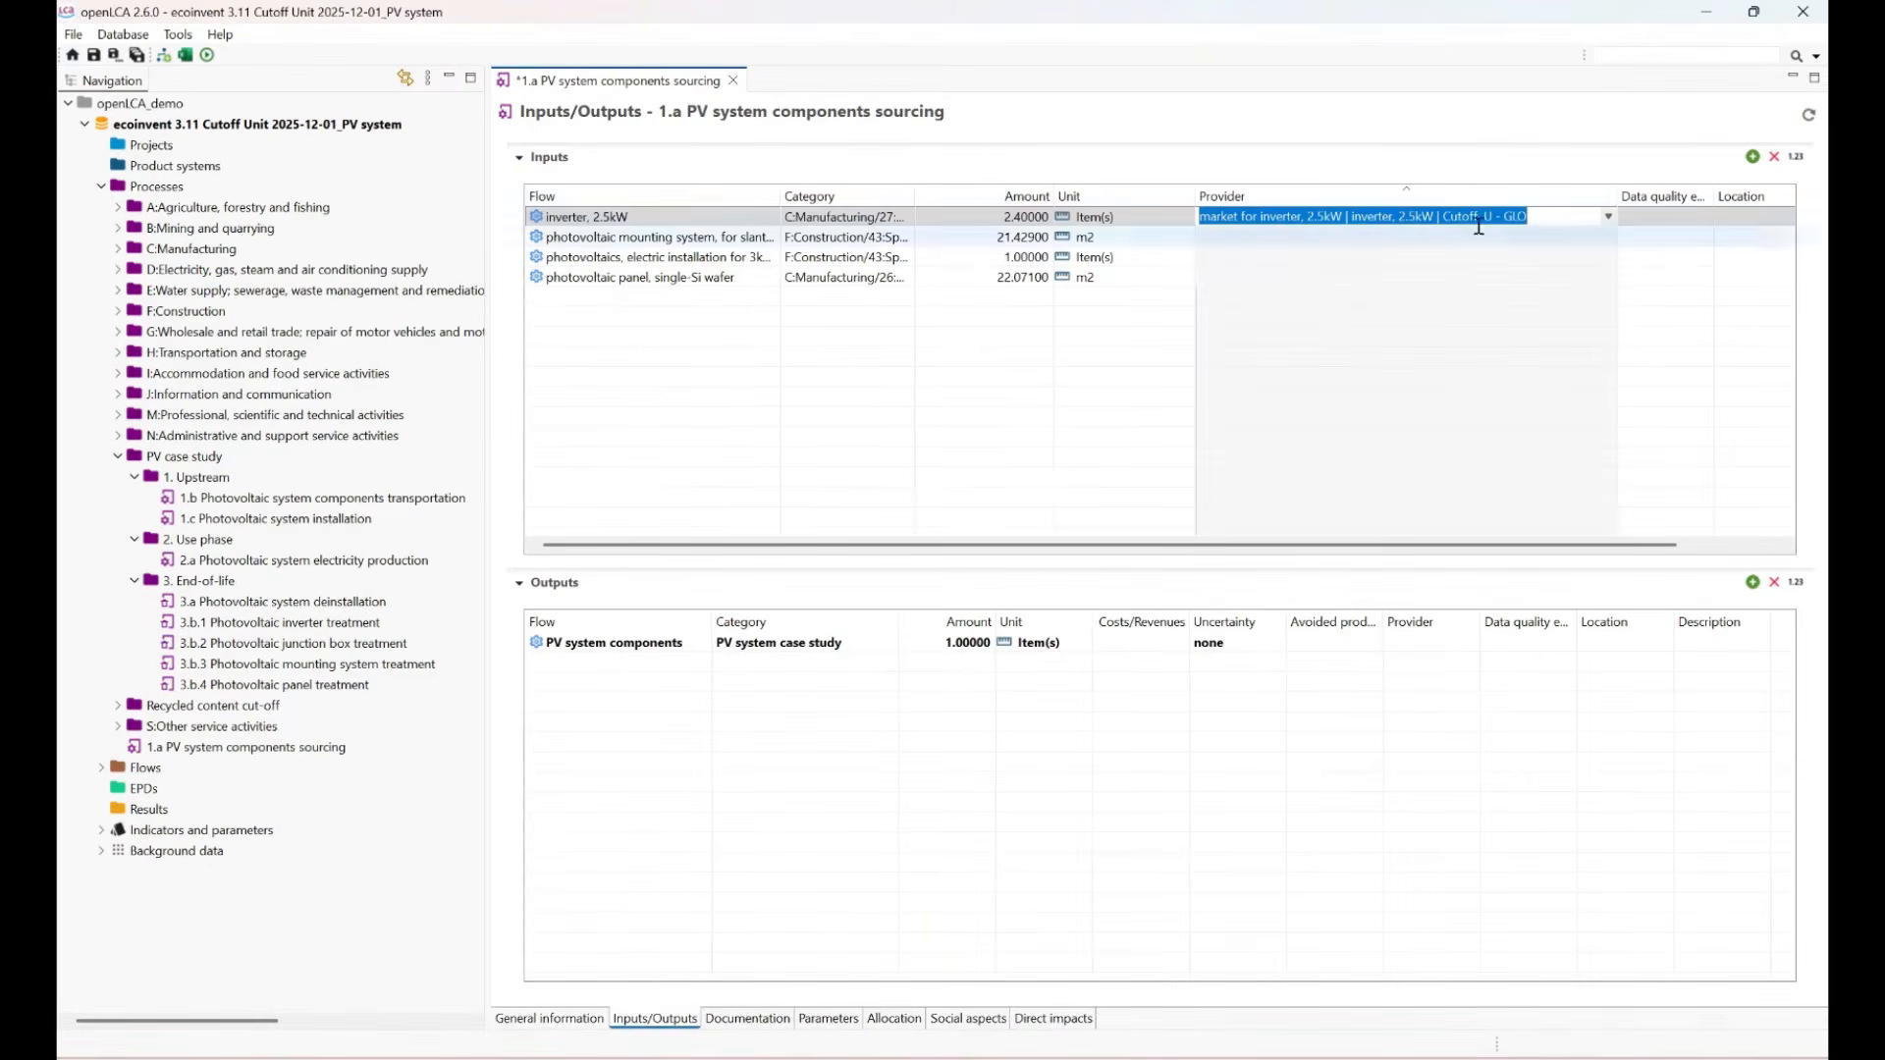
pyautogui.click(1645, 62)
pyautogui.hotkey('ctrl', 'v')
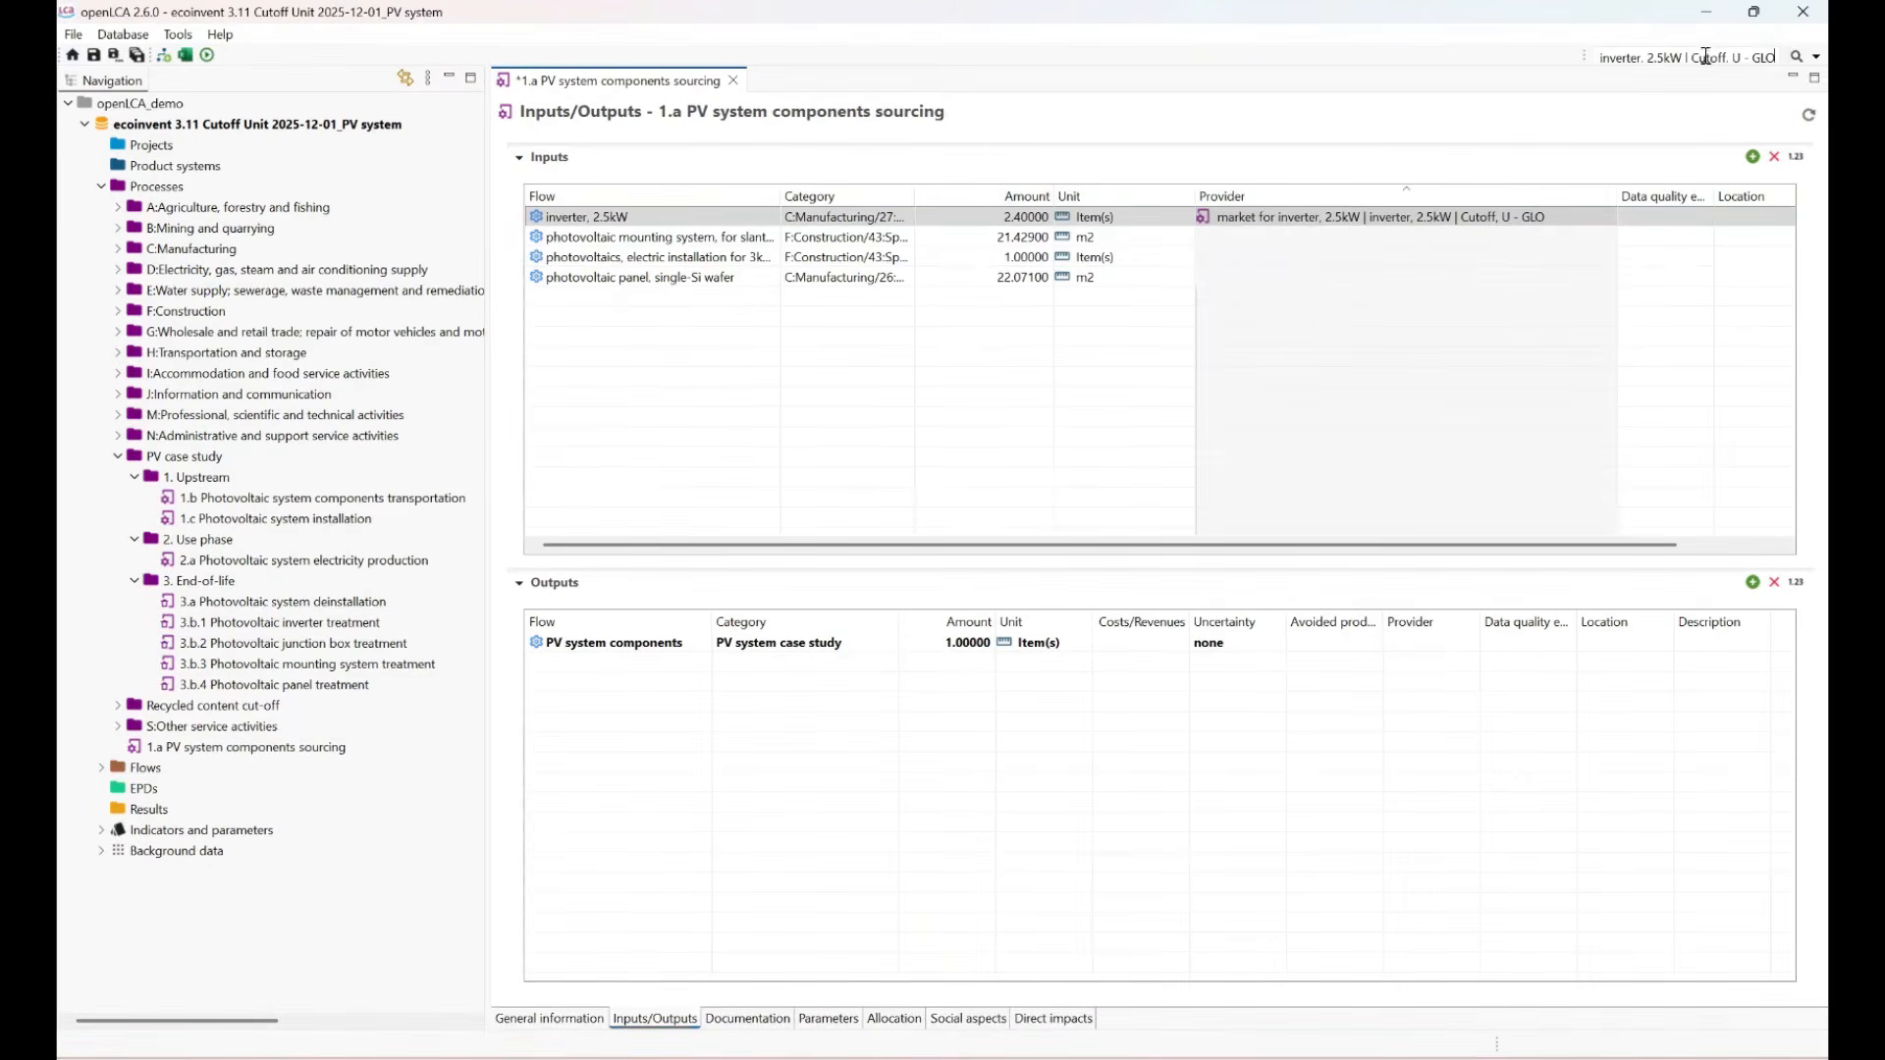
pyautogui.click(1815, 56)
pyautogui.click(1687, 161)
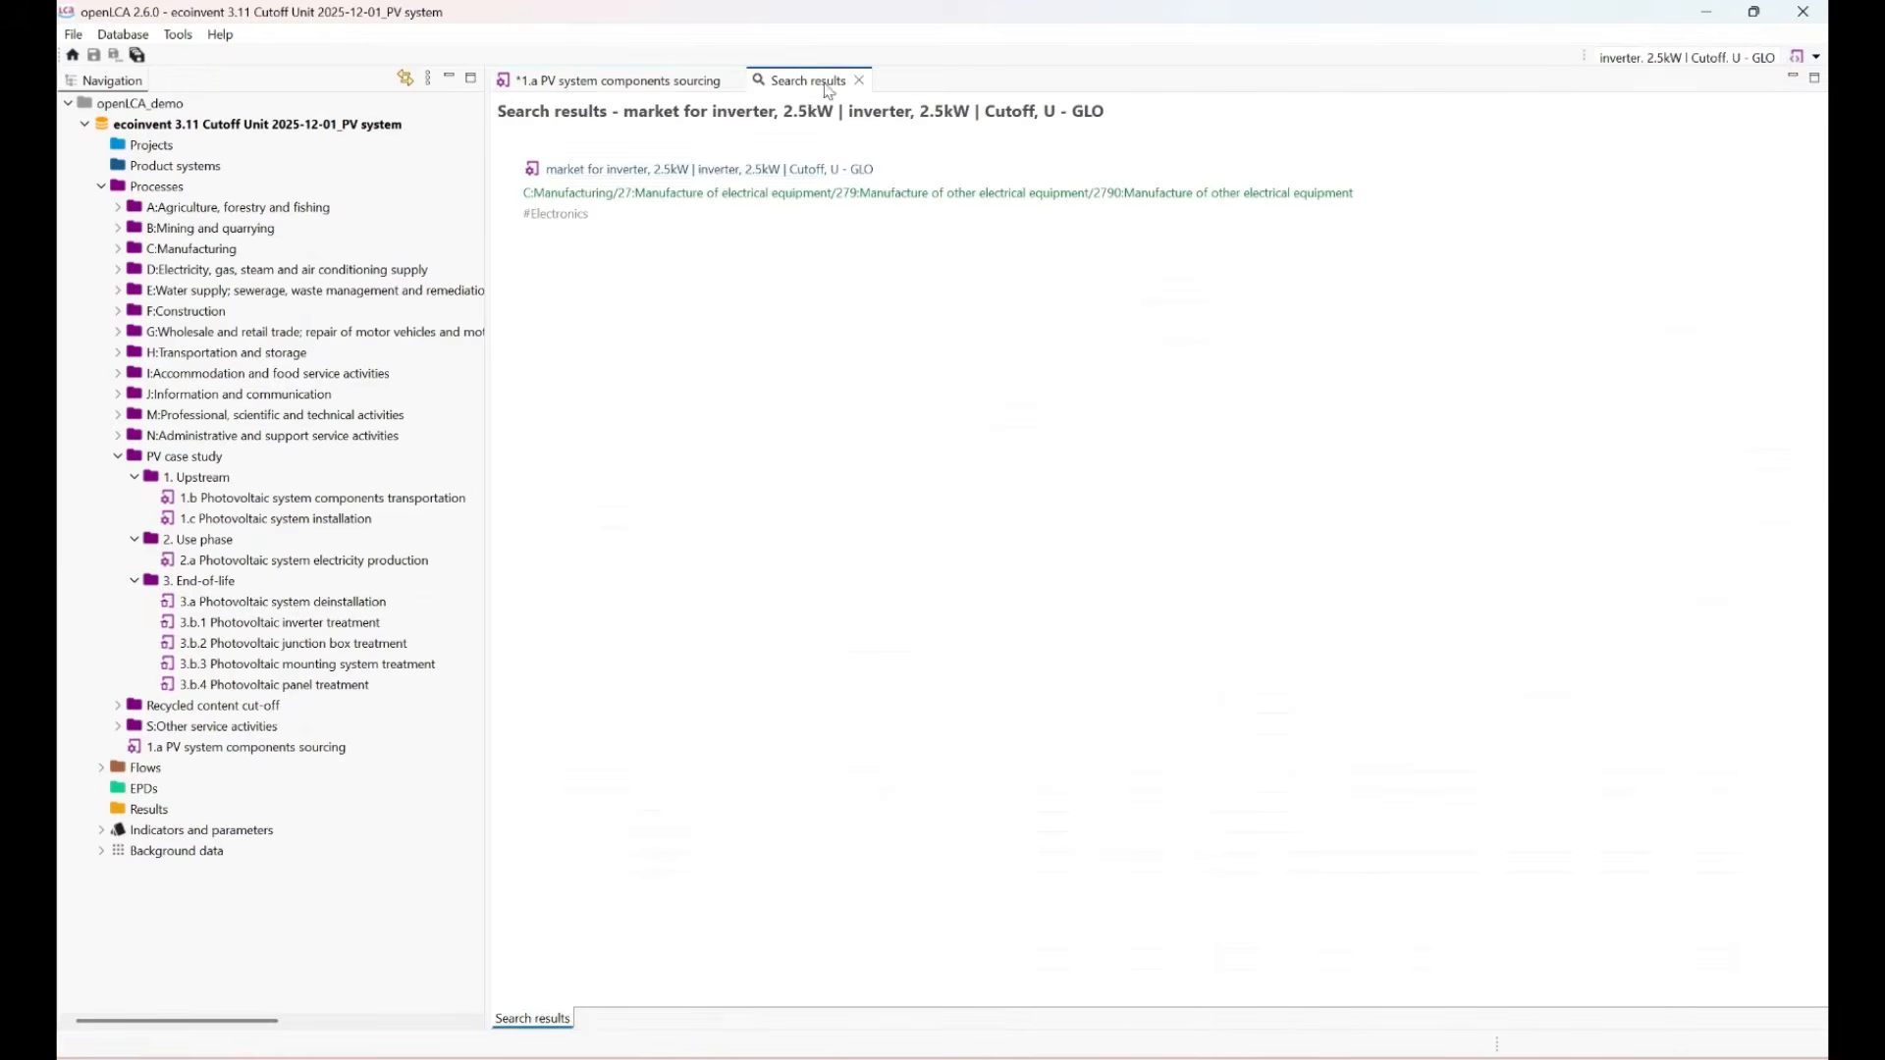
pyautogui.click(724, 173)
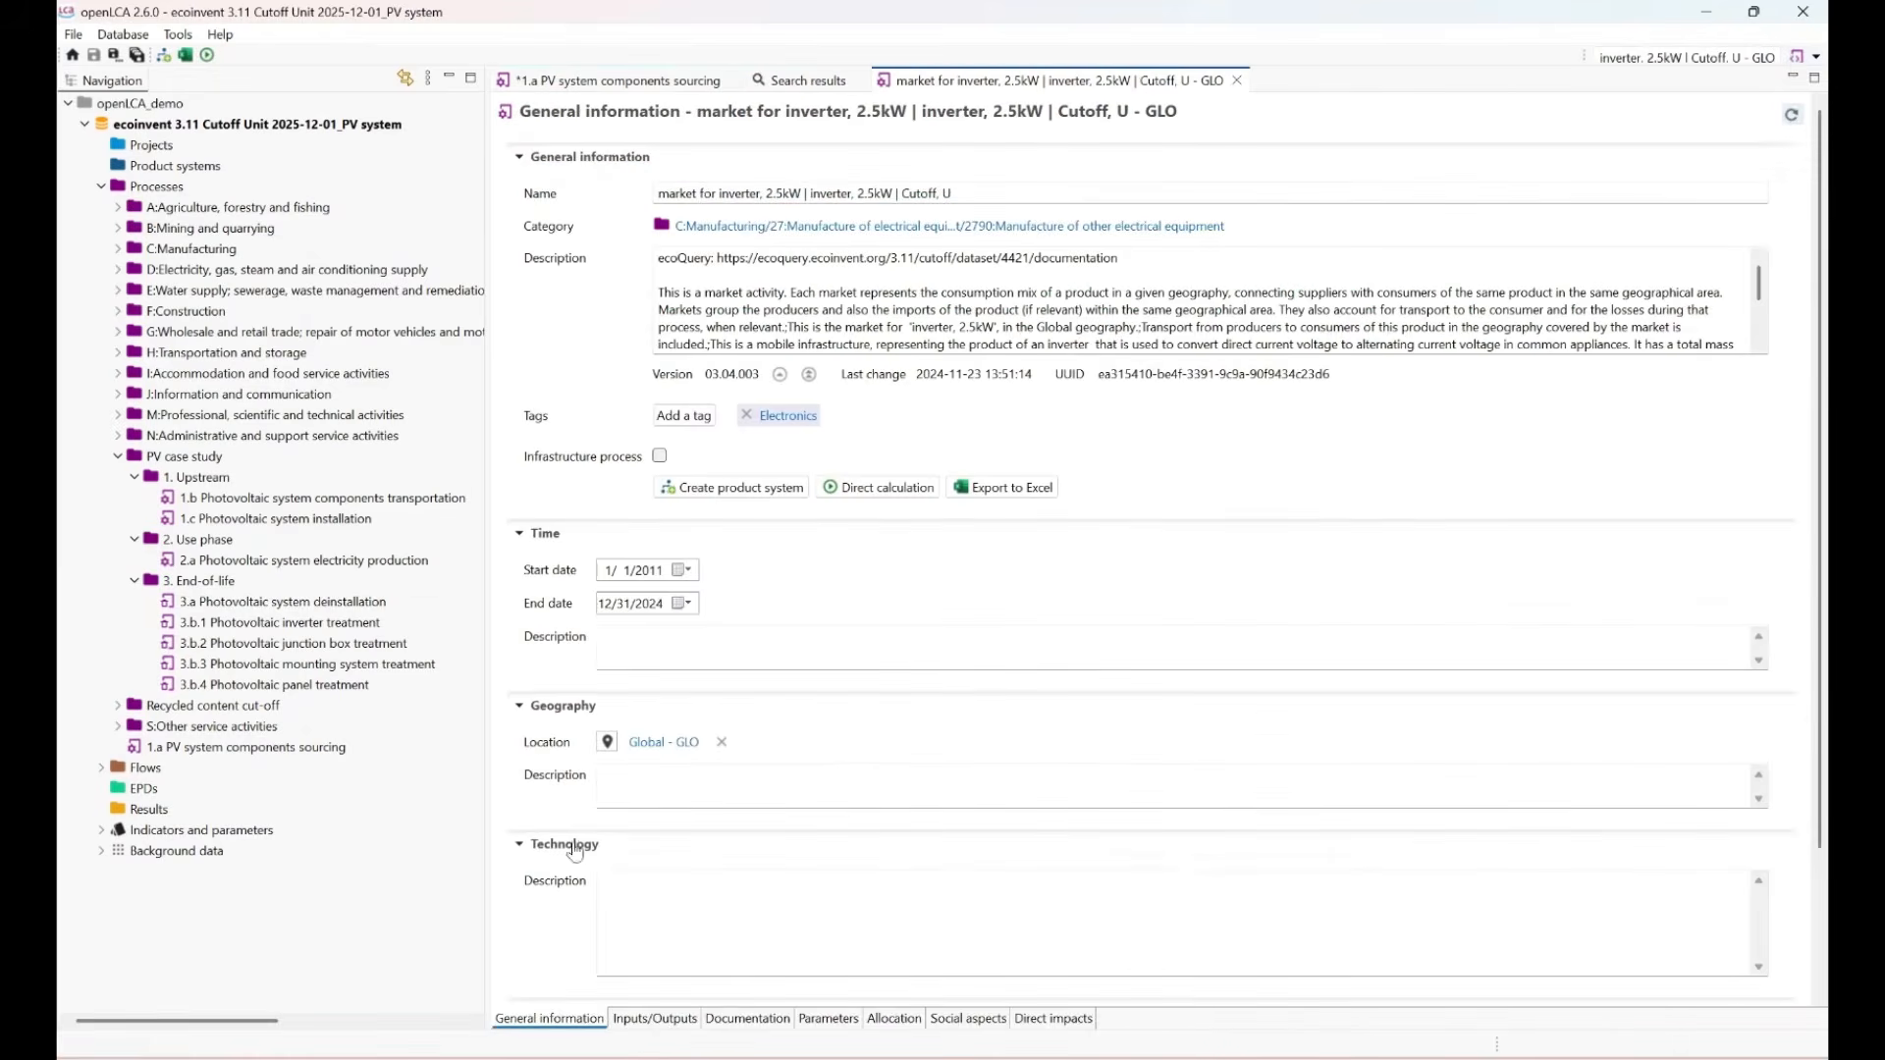
pyautogui.click(657, 1021)
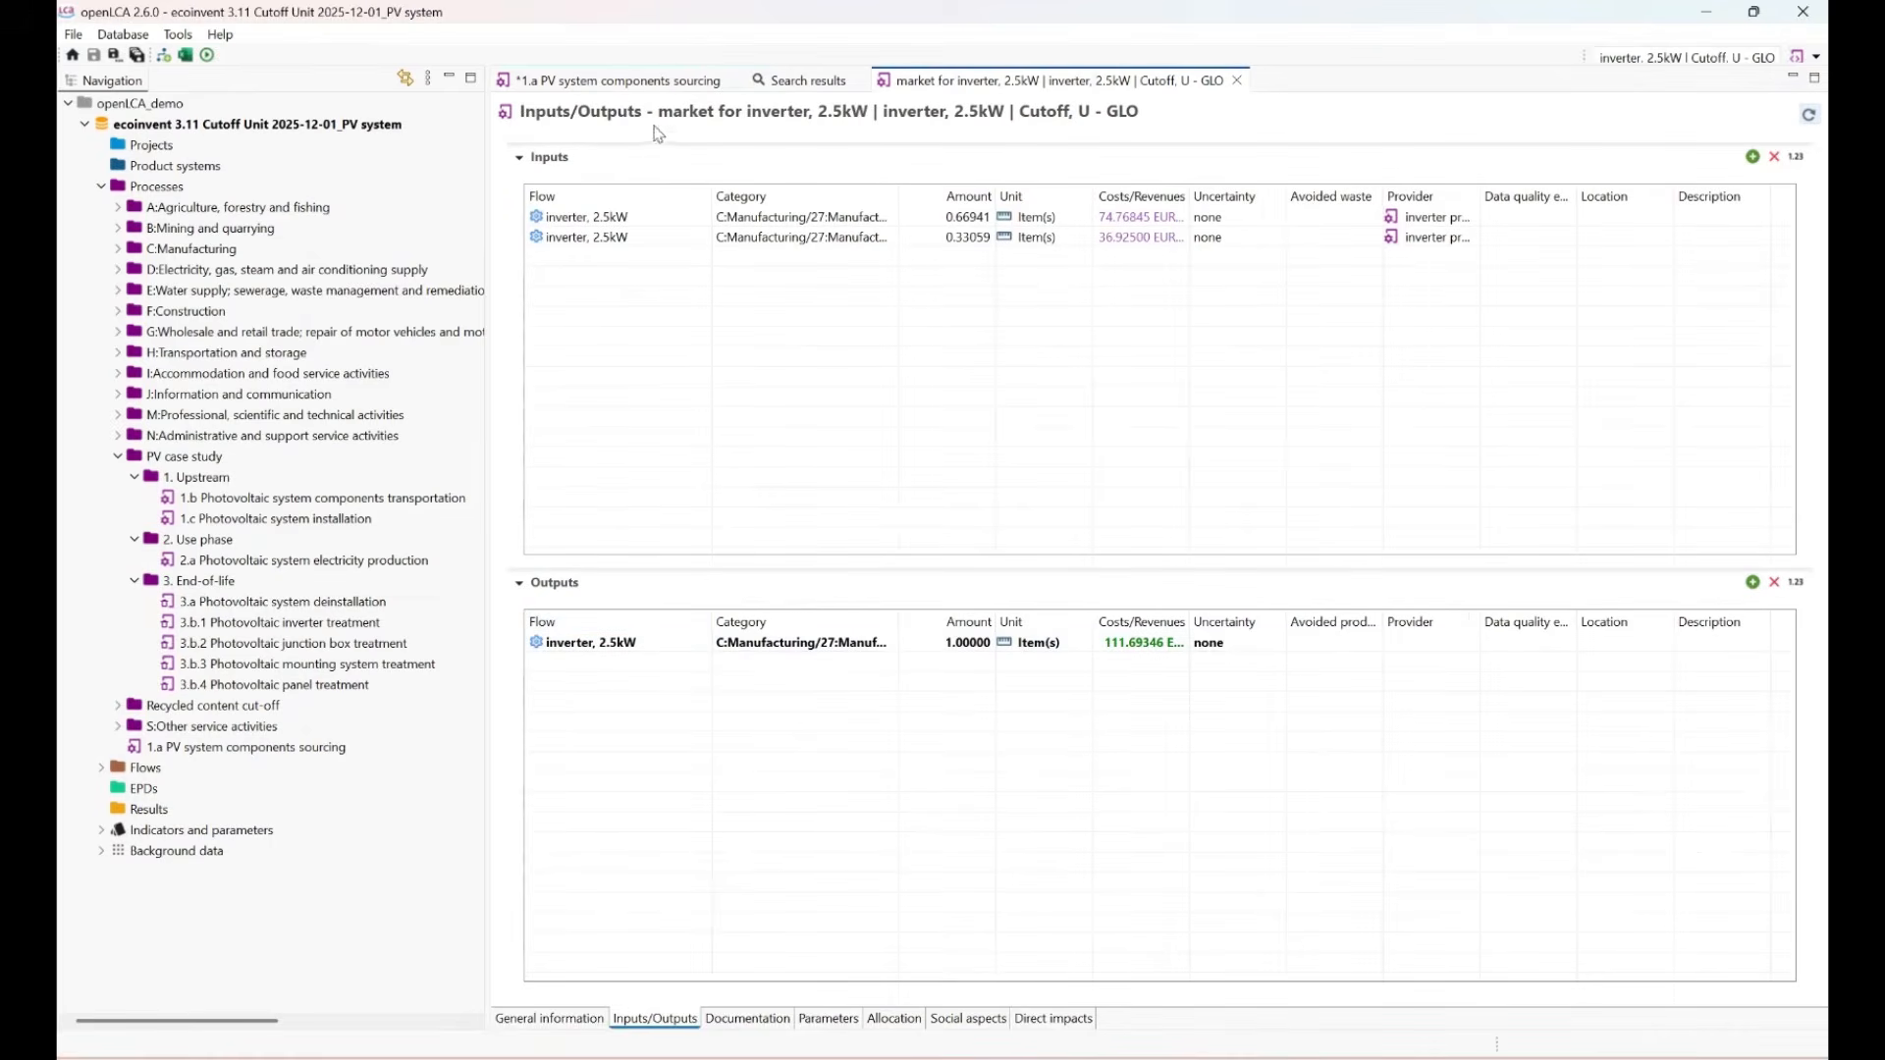
# Return to 1.a PV system components sourcing and set the slanted-roof mounting system's provider to its global market process (GLO).
pyautogui.click(653, 82)
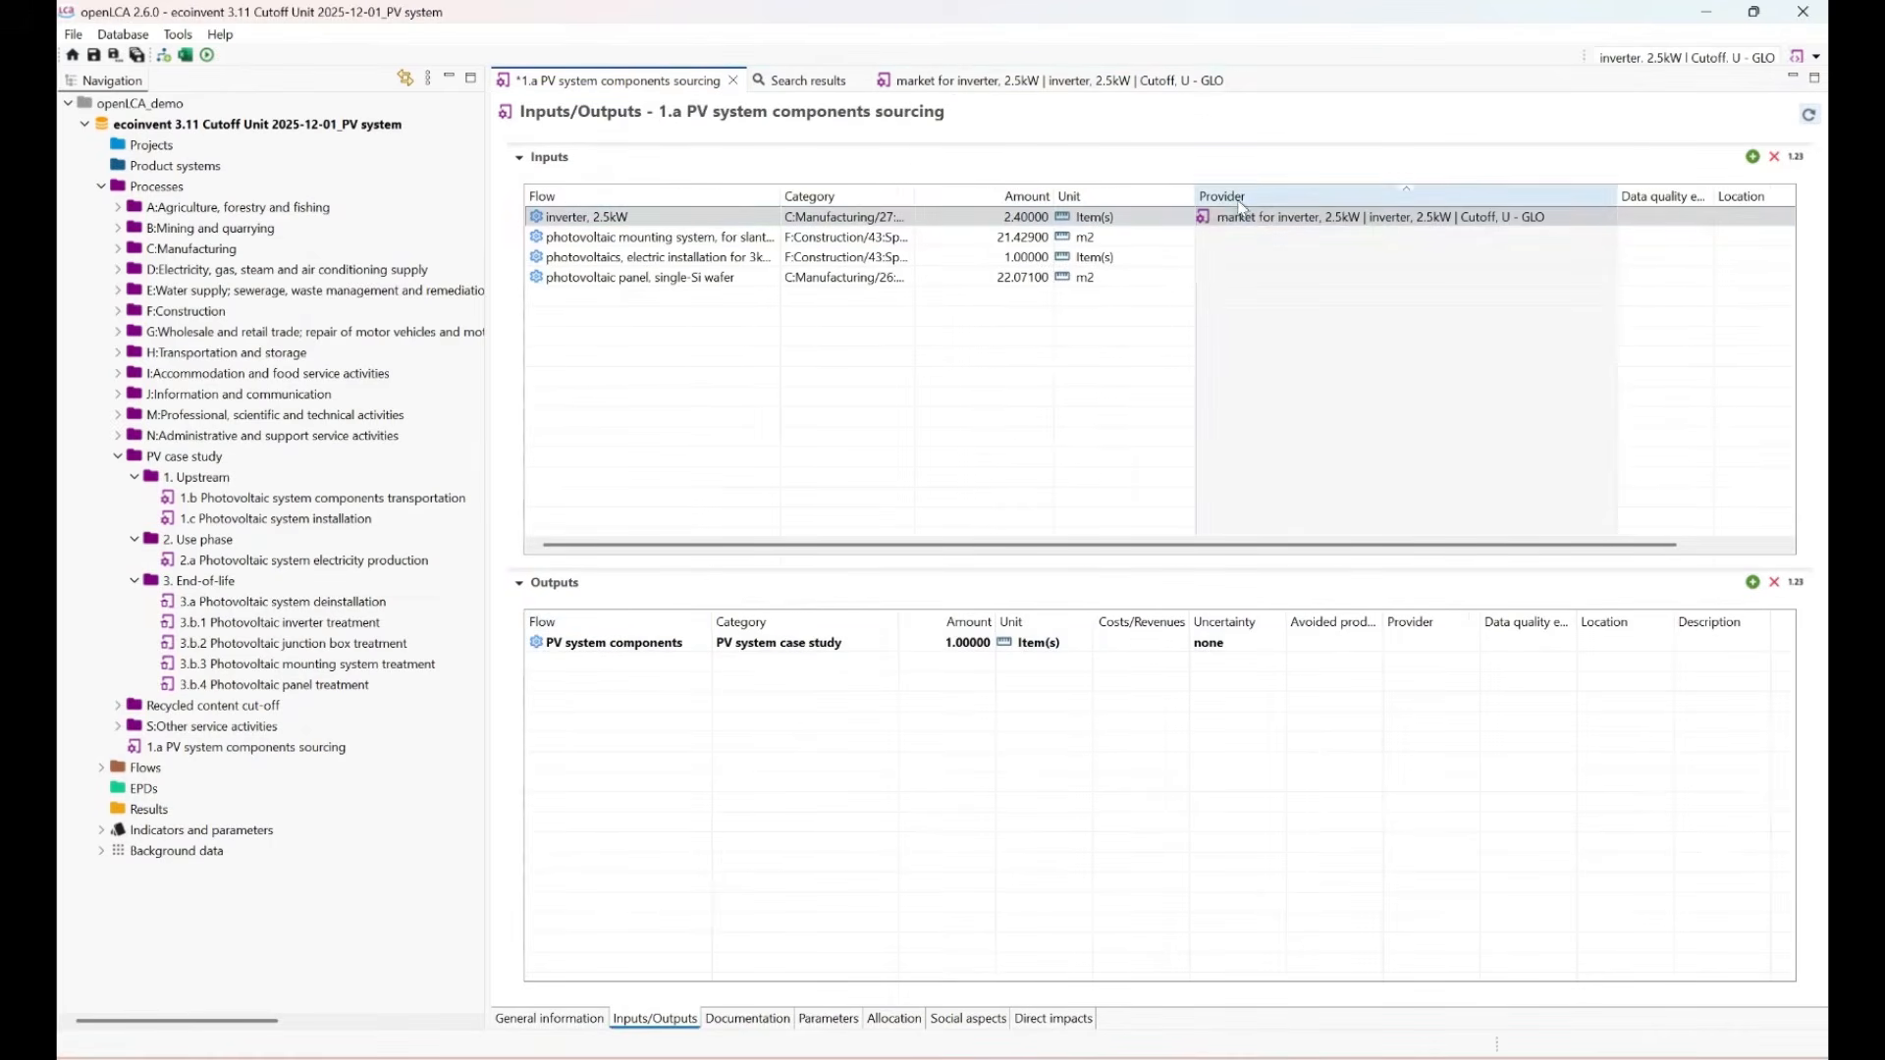
pyautogui.click(618, 217)
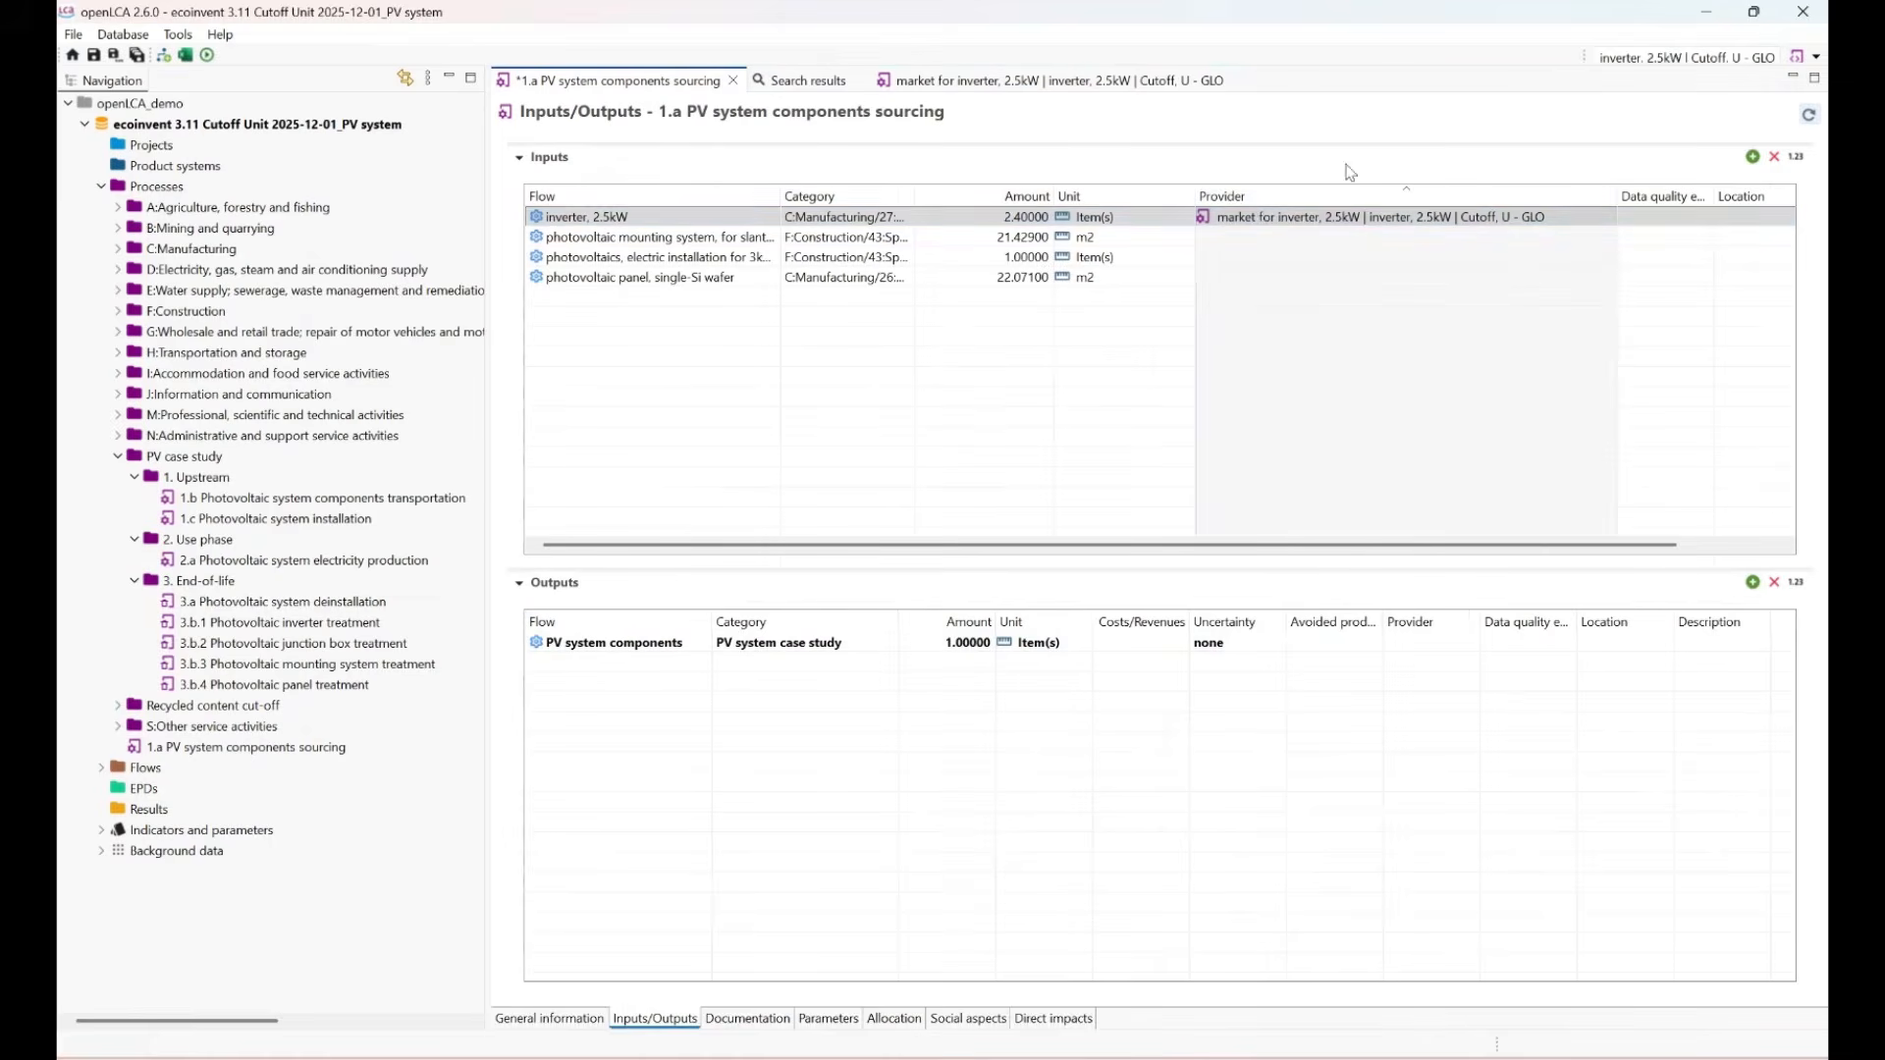
pyautogui.click(1474, 236)
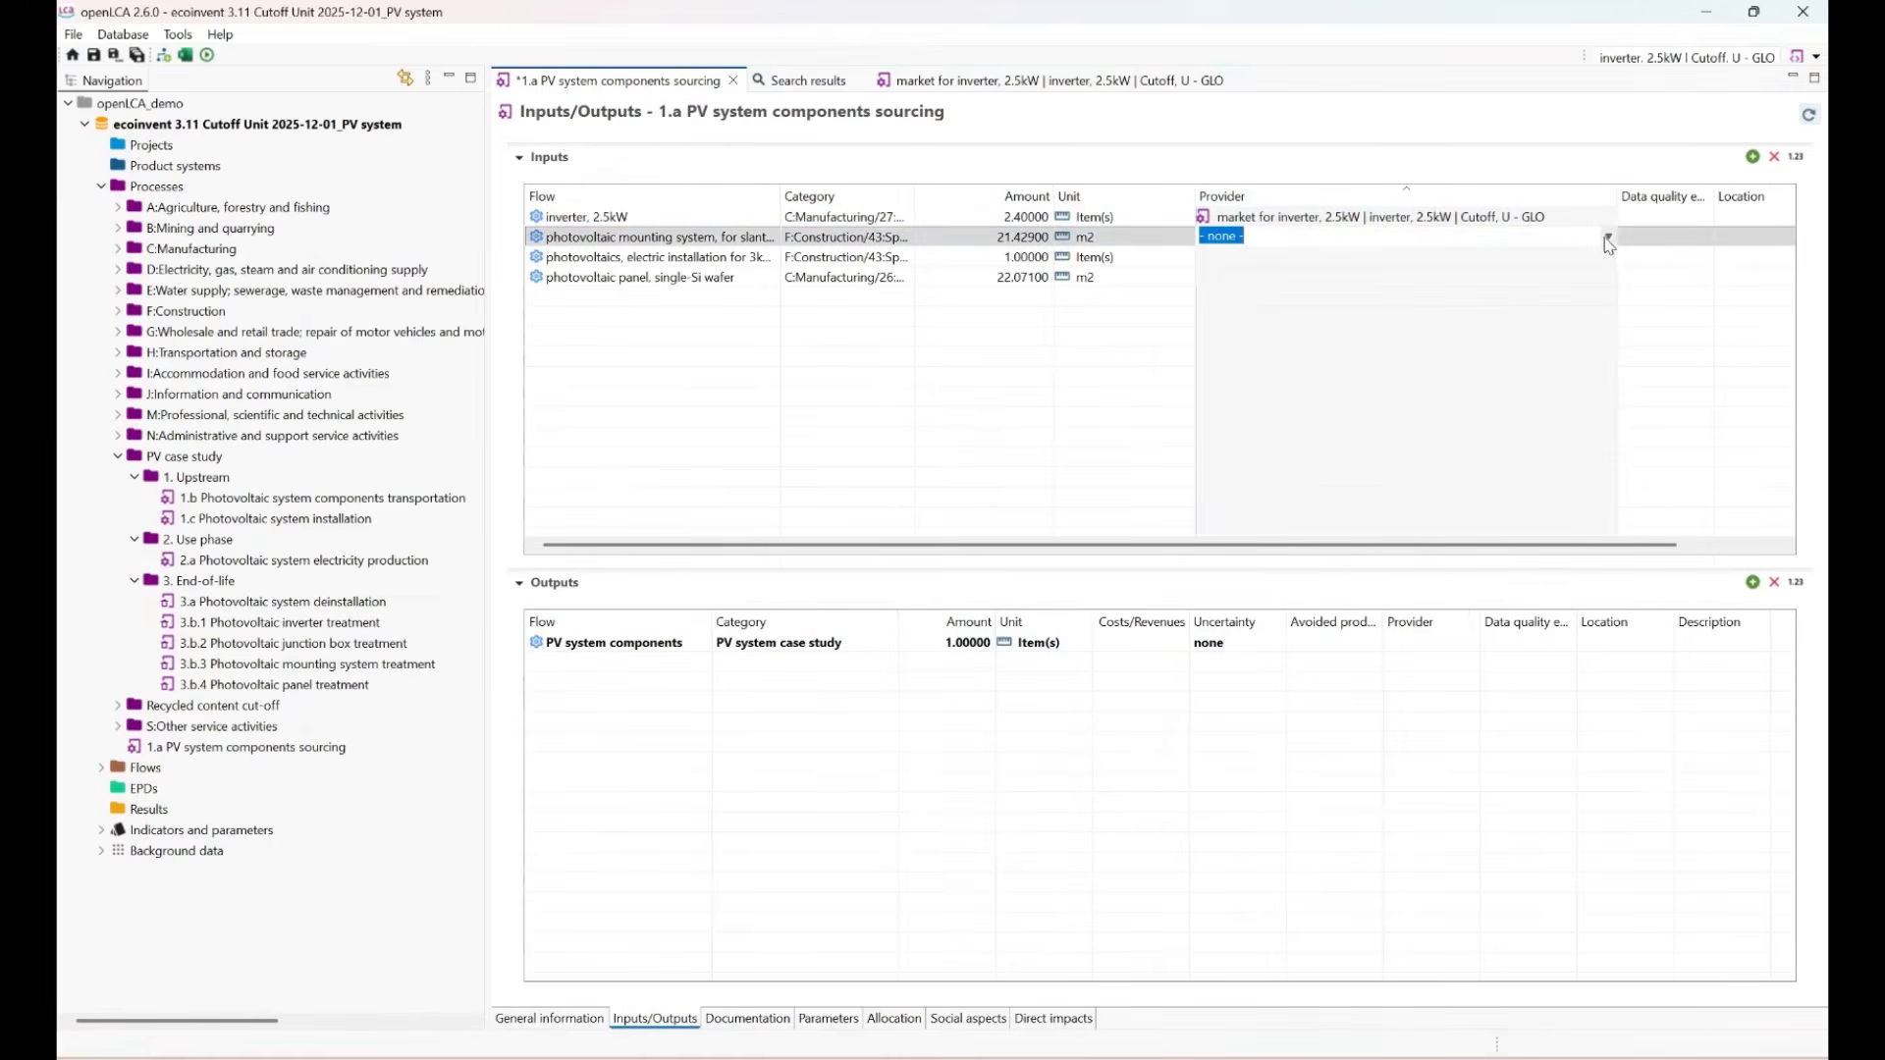
pyautogui.click(1607, 237)
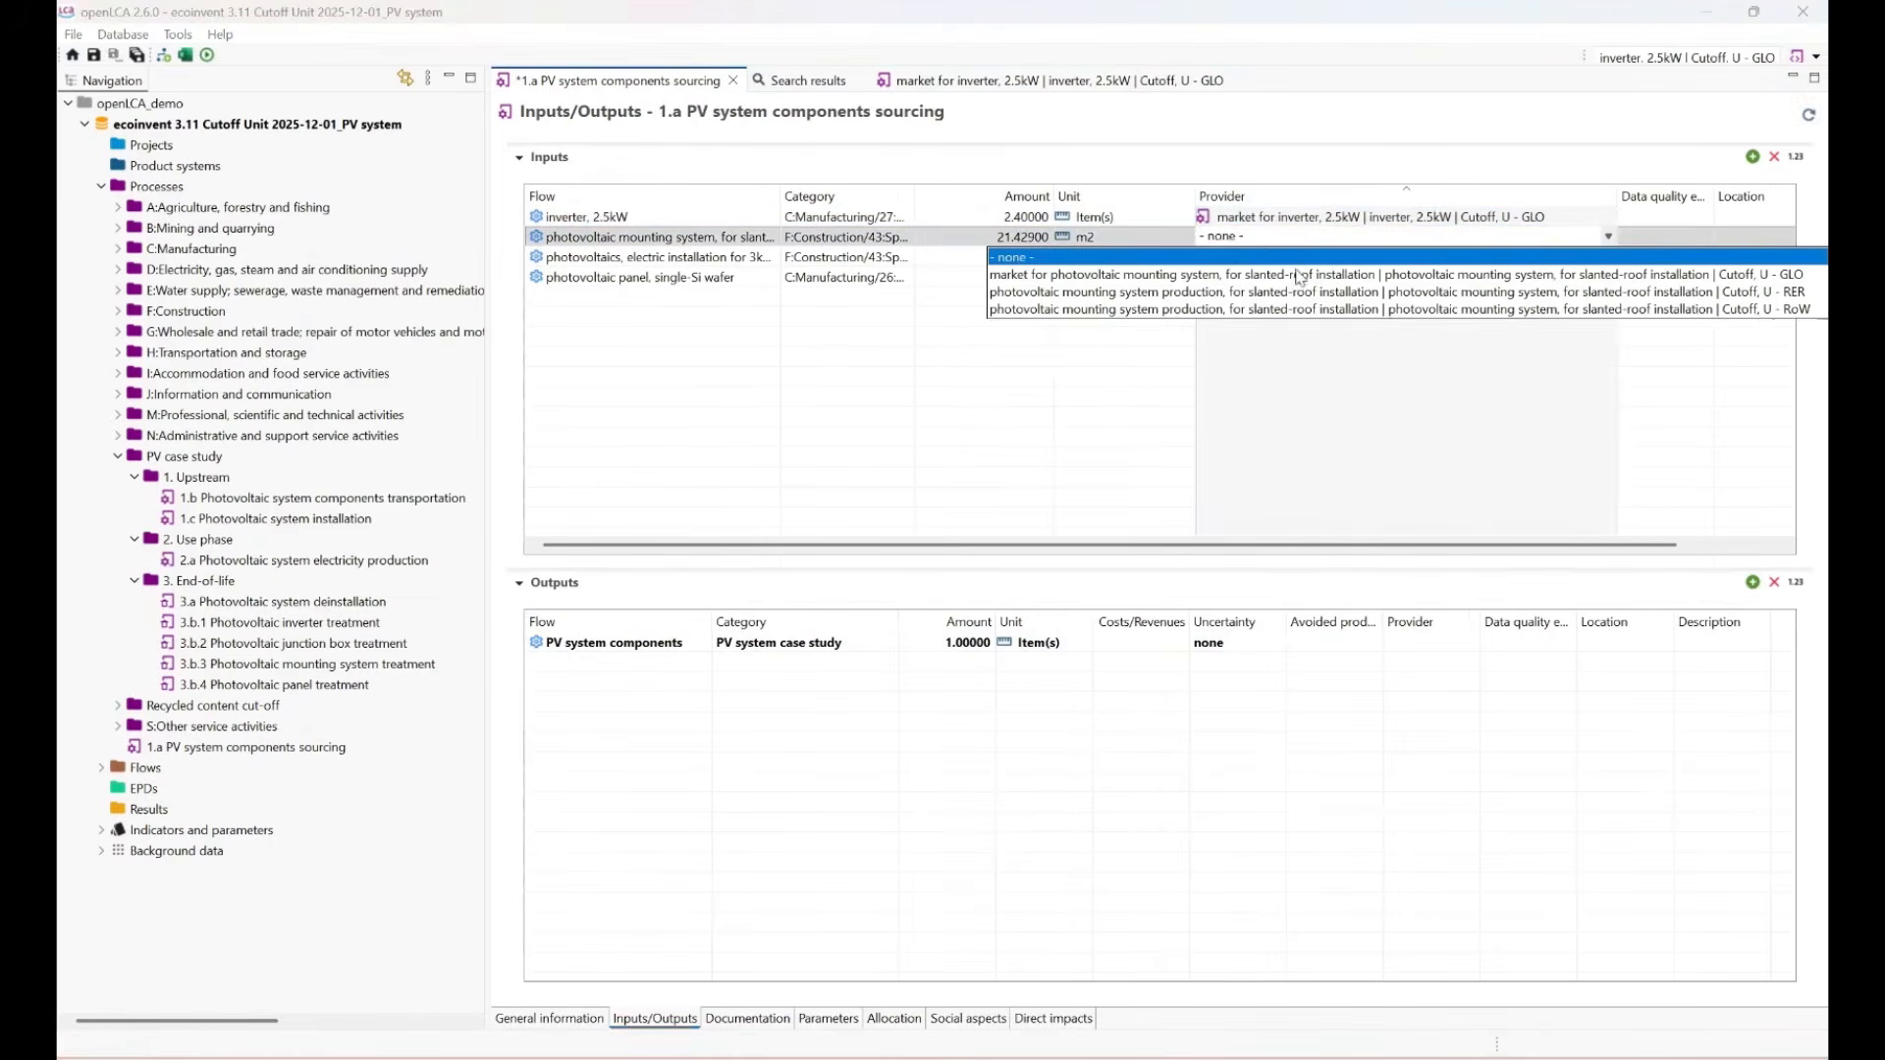
pyautogui.click(1301, 273)
# Set the provider of the photovoltaics electric installation for 3kWp module to its global market process (GLO).
pyautogui.click(1557, 257)
pyautogui.click(1608, 257)
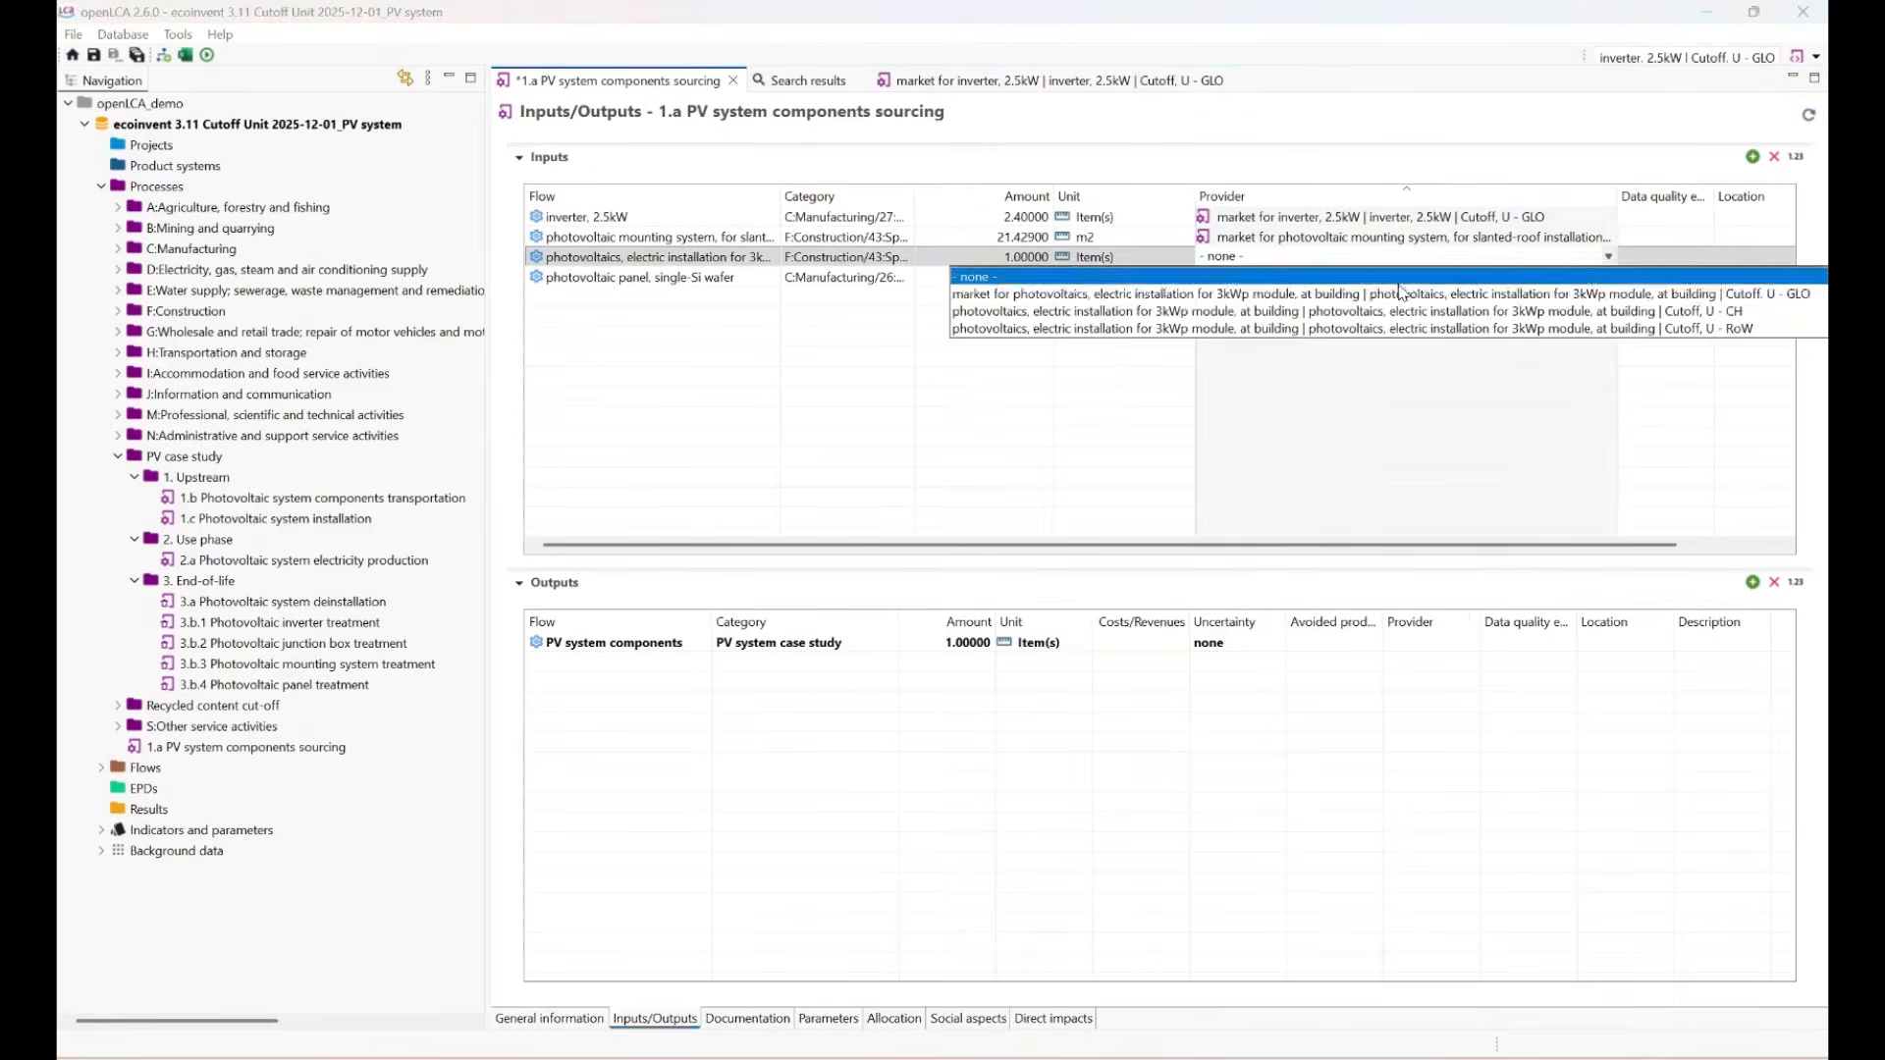
pyautogui.click(1433, 295)
# Set the provider of photovoltaic panel, single-Si wafer to its global market process (GLO) and save the process.
pyautogui.click(1433, 278)
pyautogui.click(1608, 278)
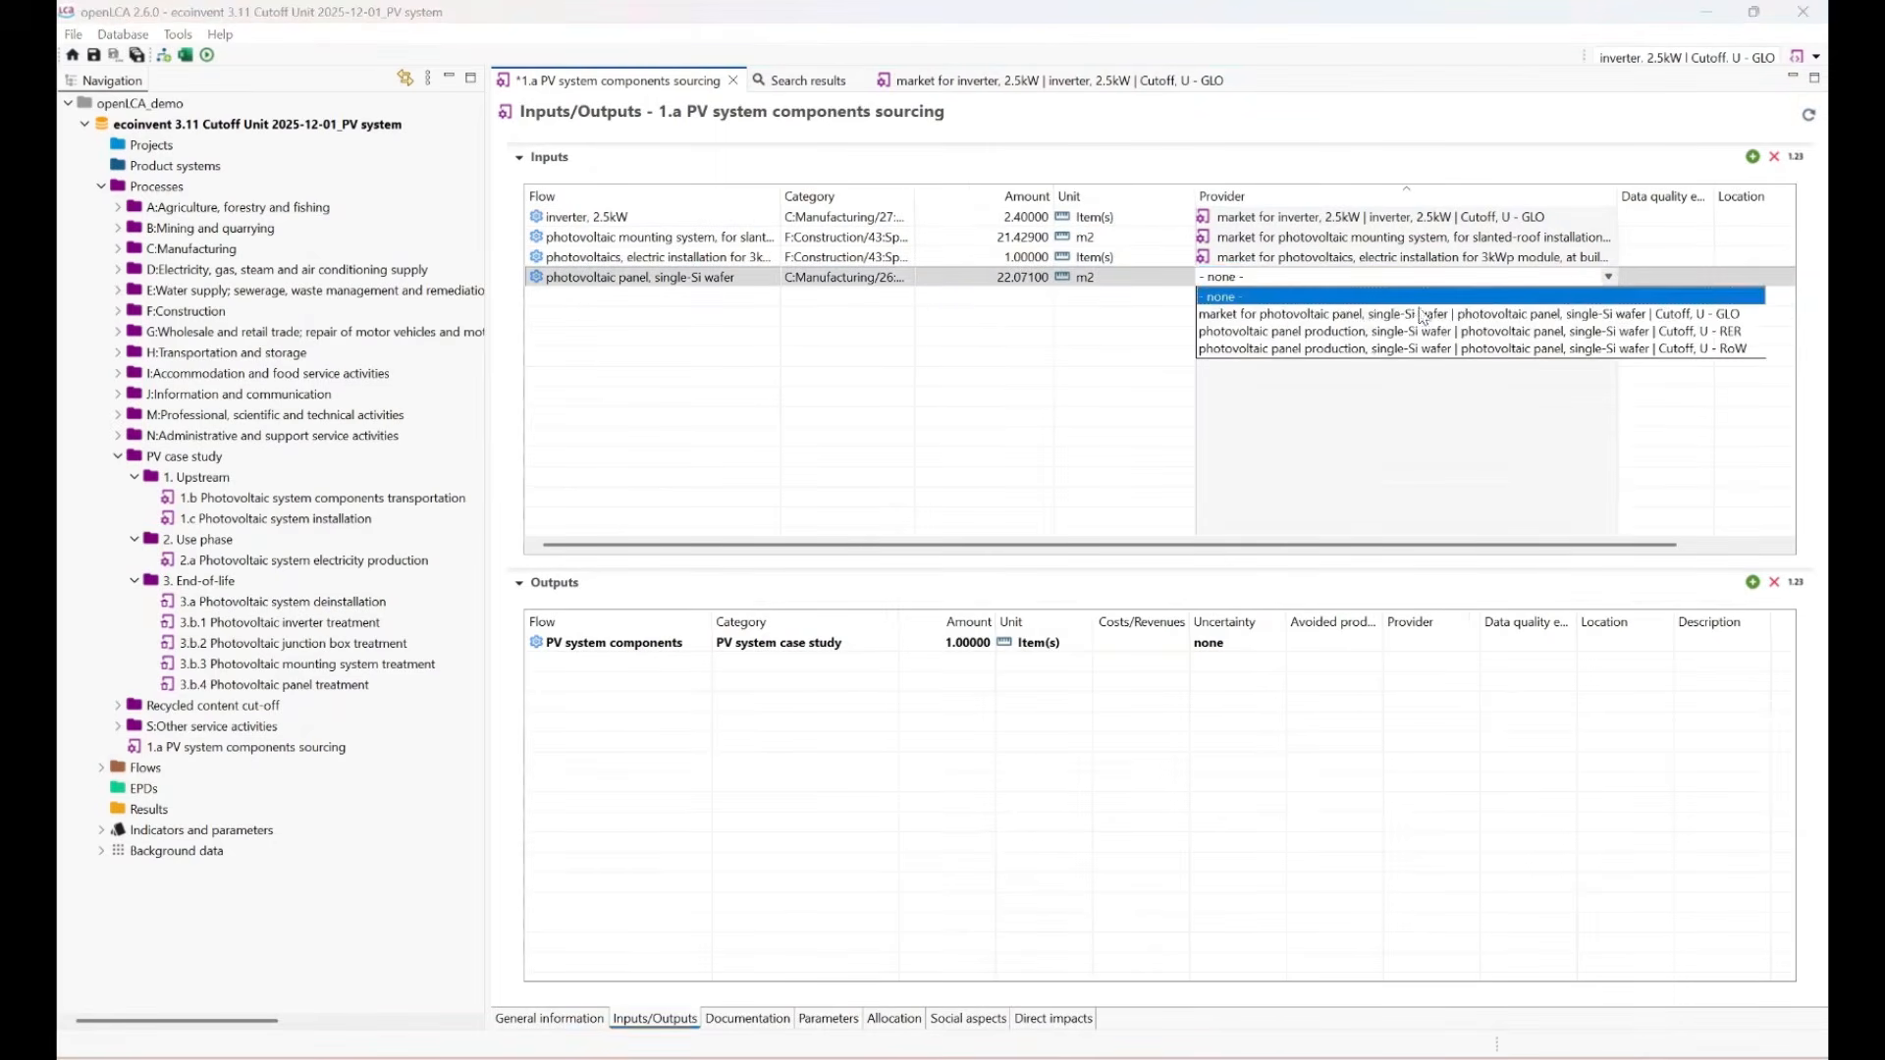
pyautogui.click(1416, 310)
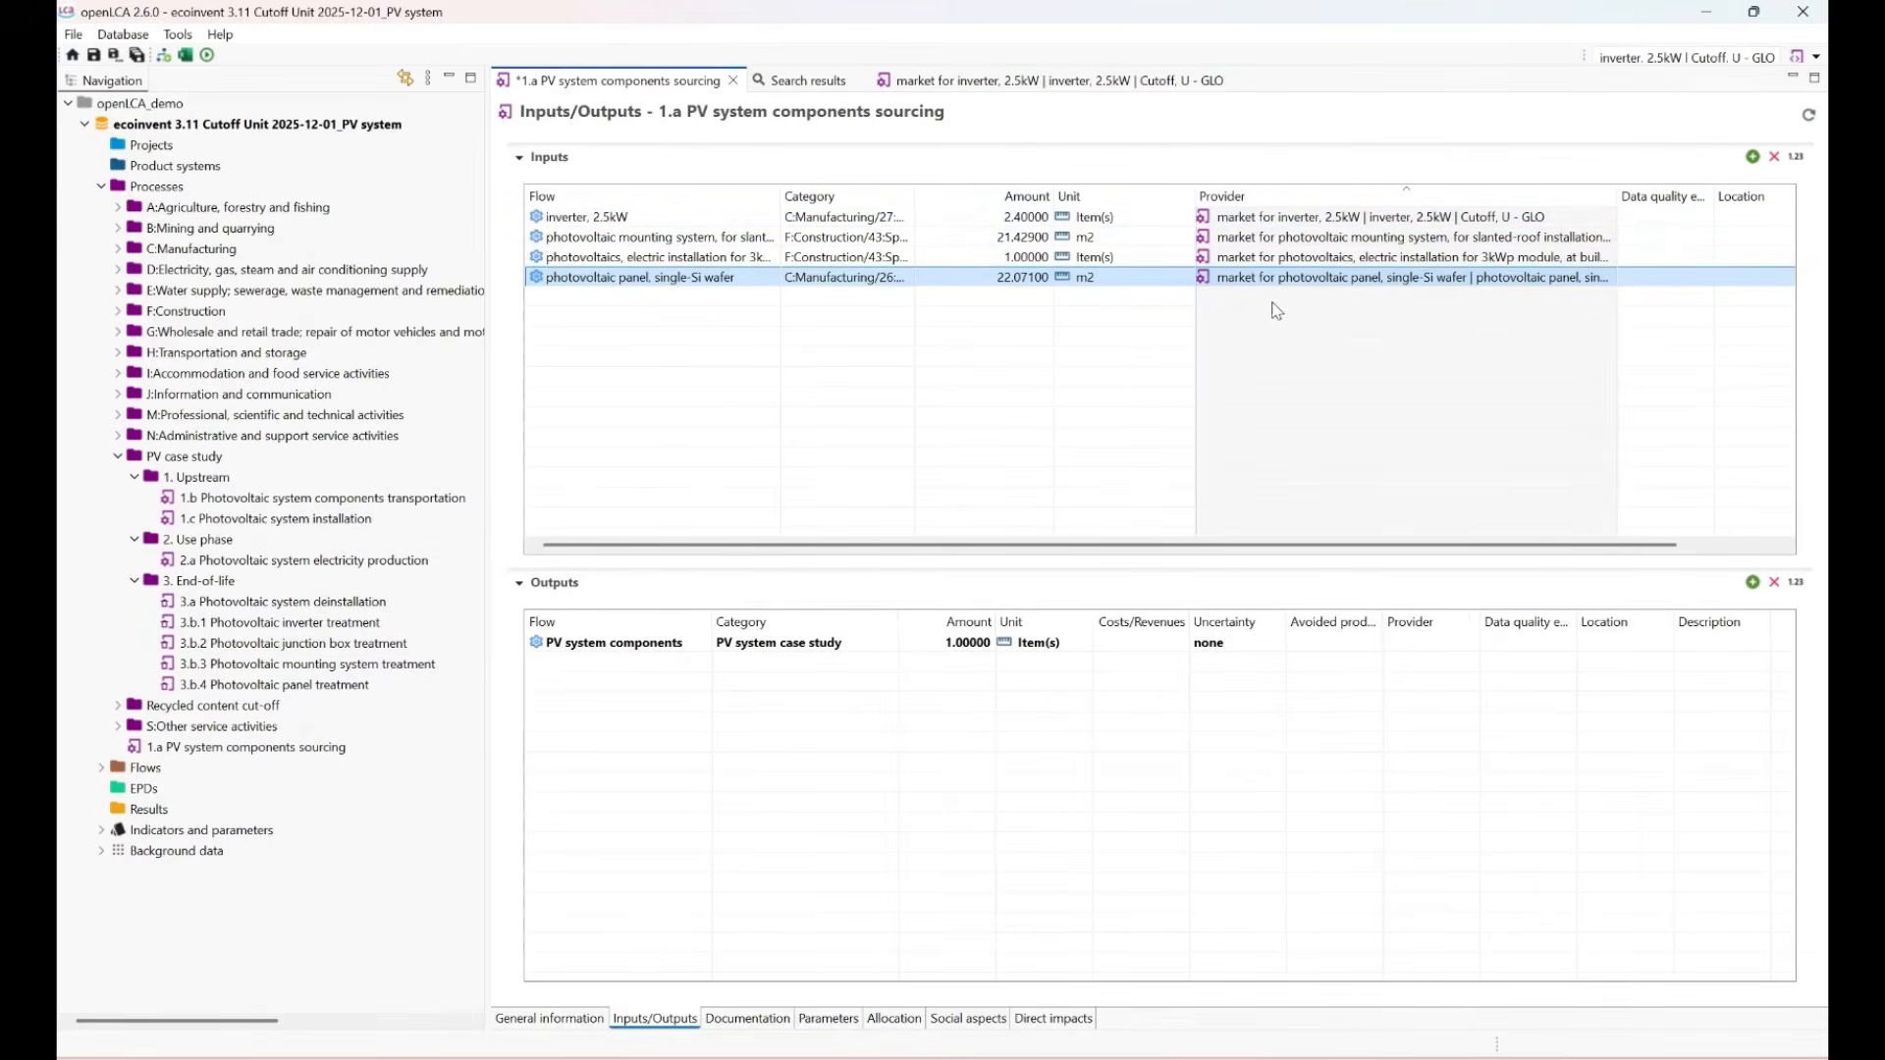
pyautogui.click(95, 55)
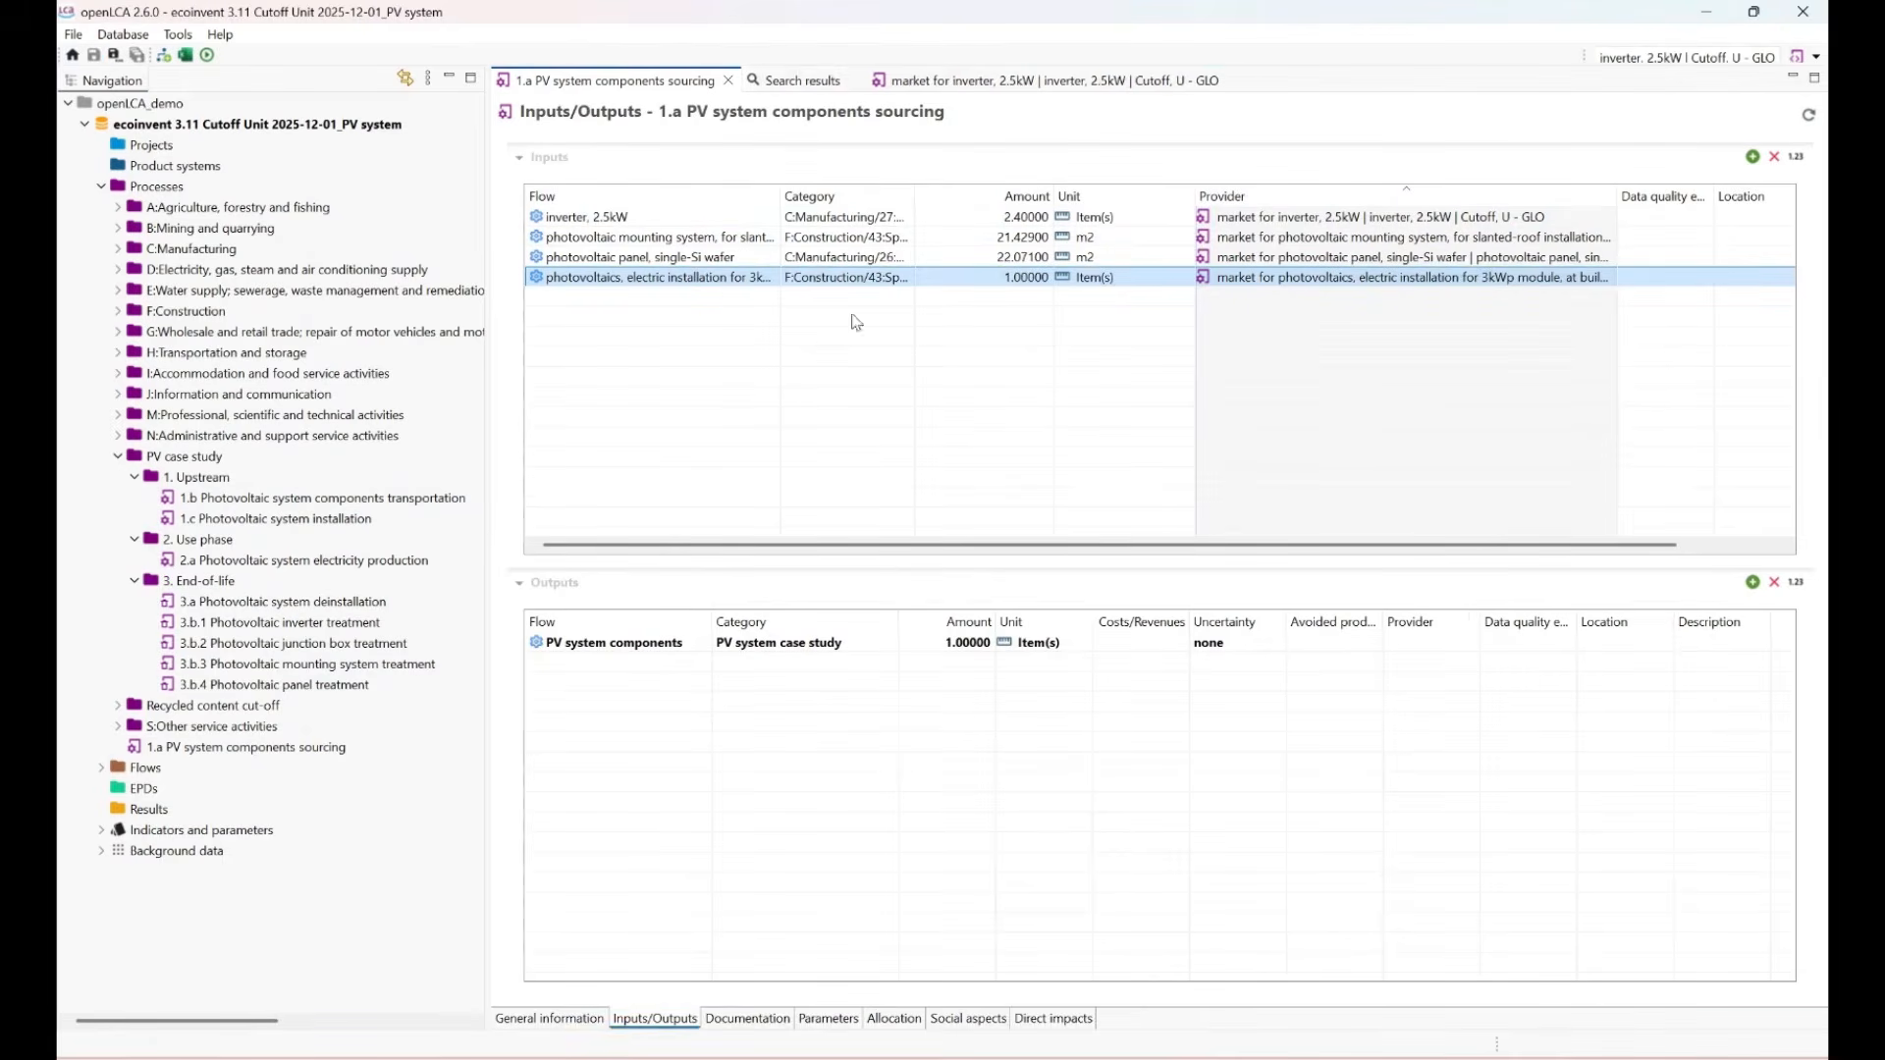
# Close the search results and the inverter market process, and move the 1.a PV system components sourcing process into the 1. Upstream folder.
pyautogui.click(859, 83)
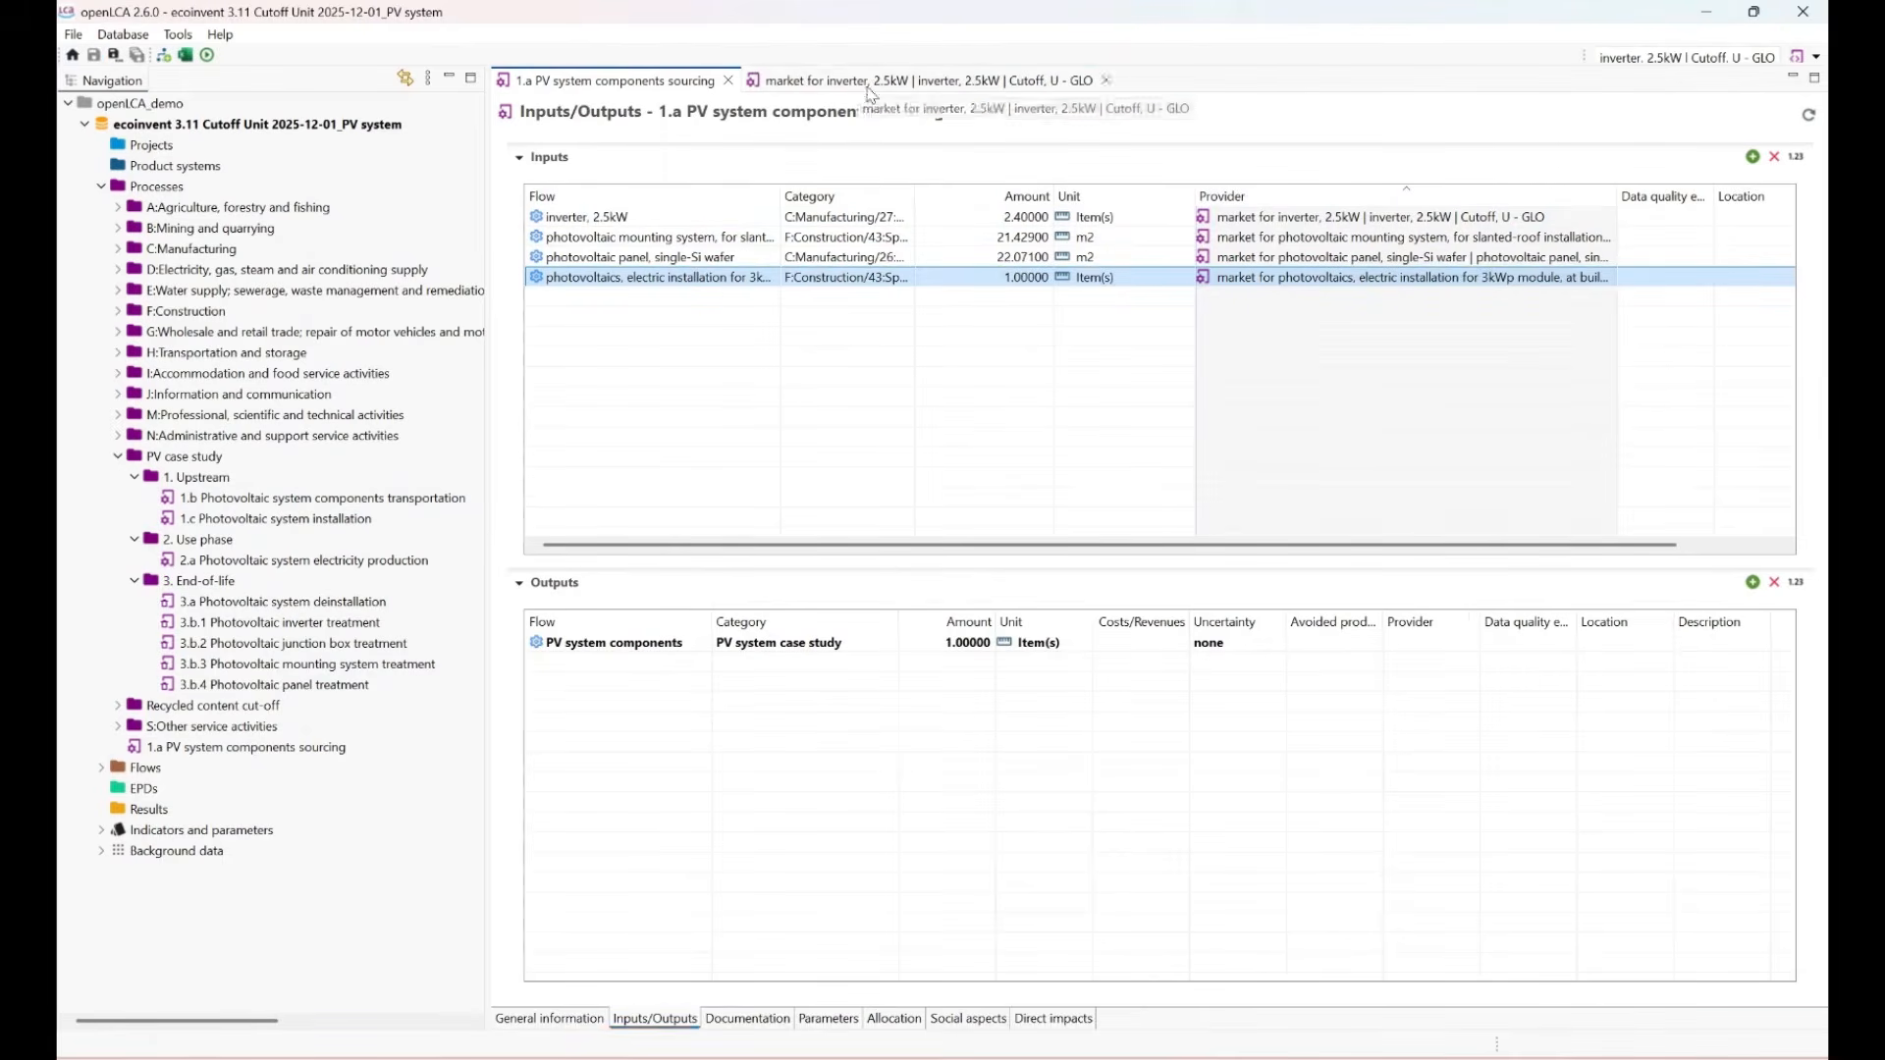
pyautogui.click(1105, 81)
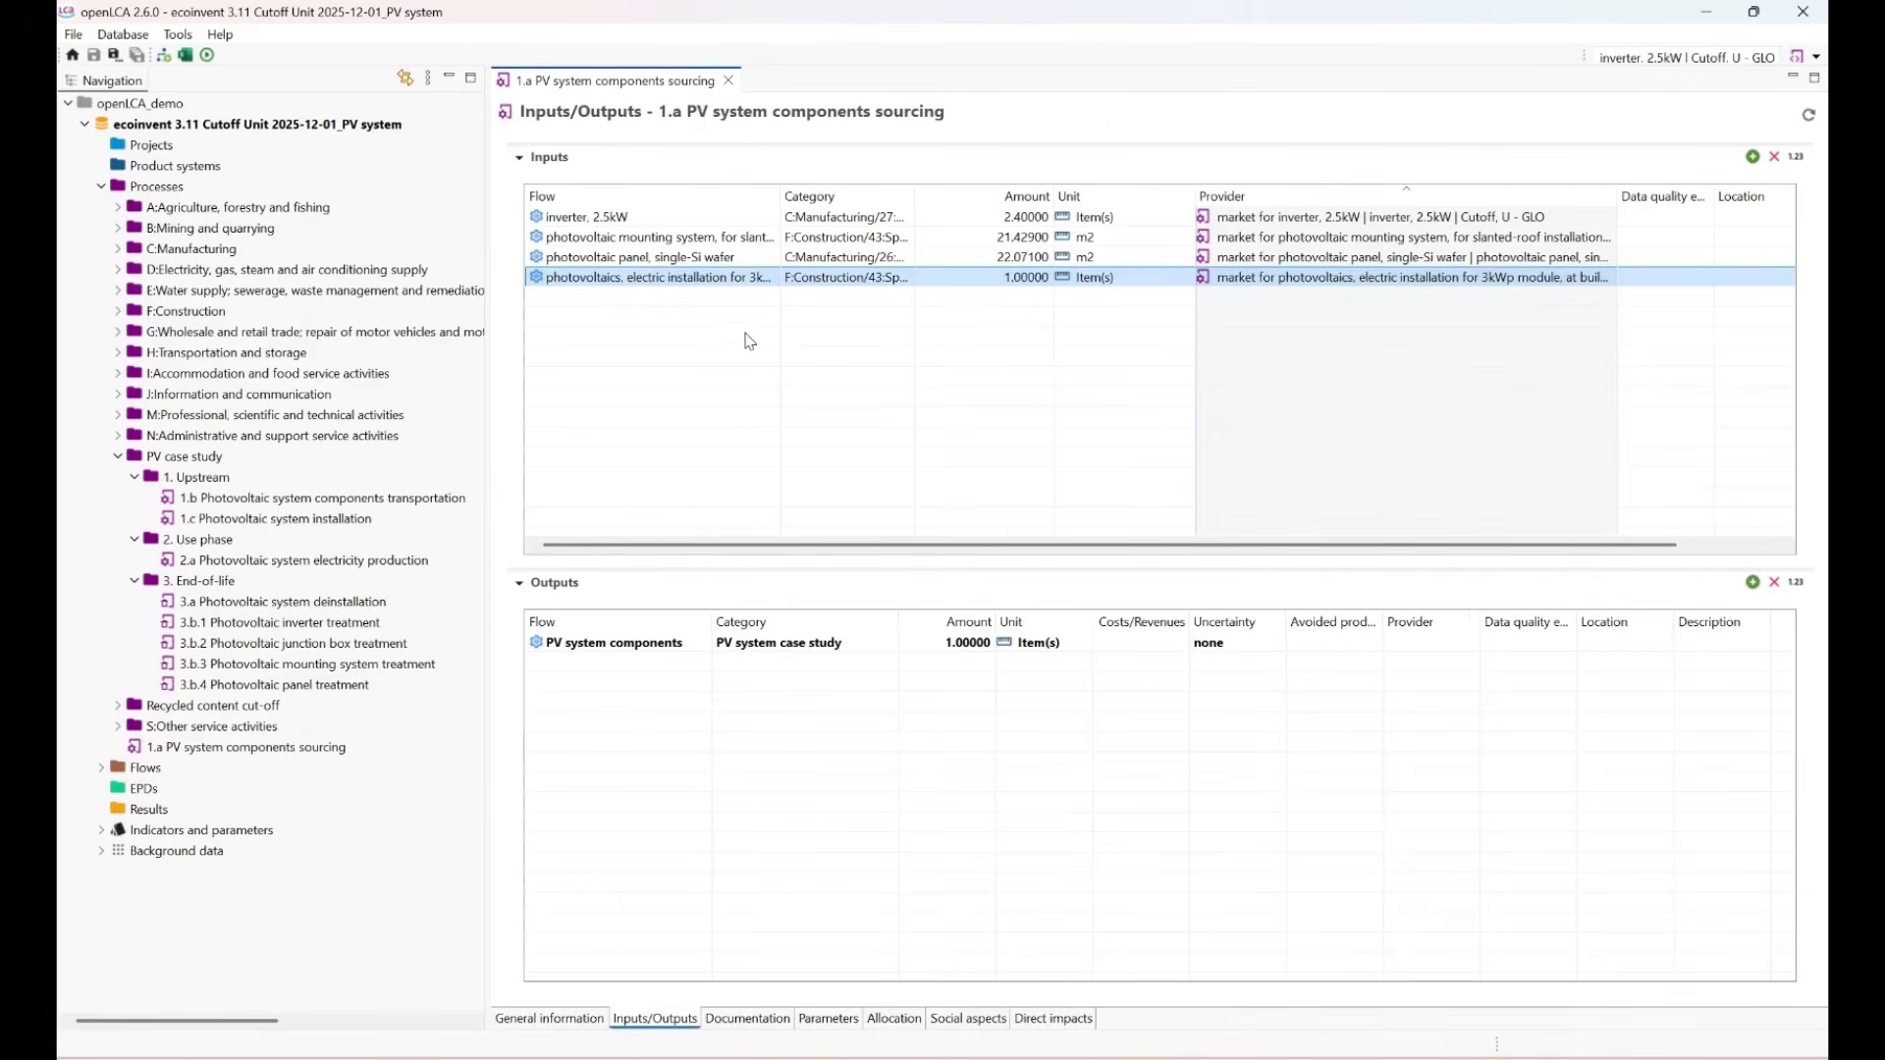
pyautogui.click(176, 750)
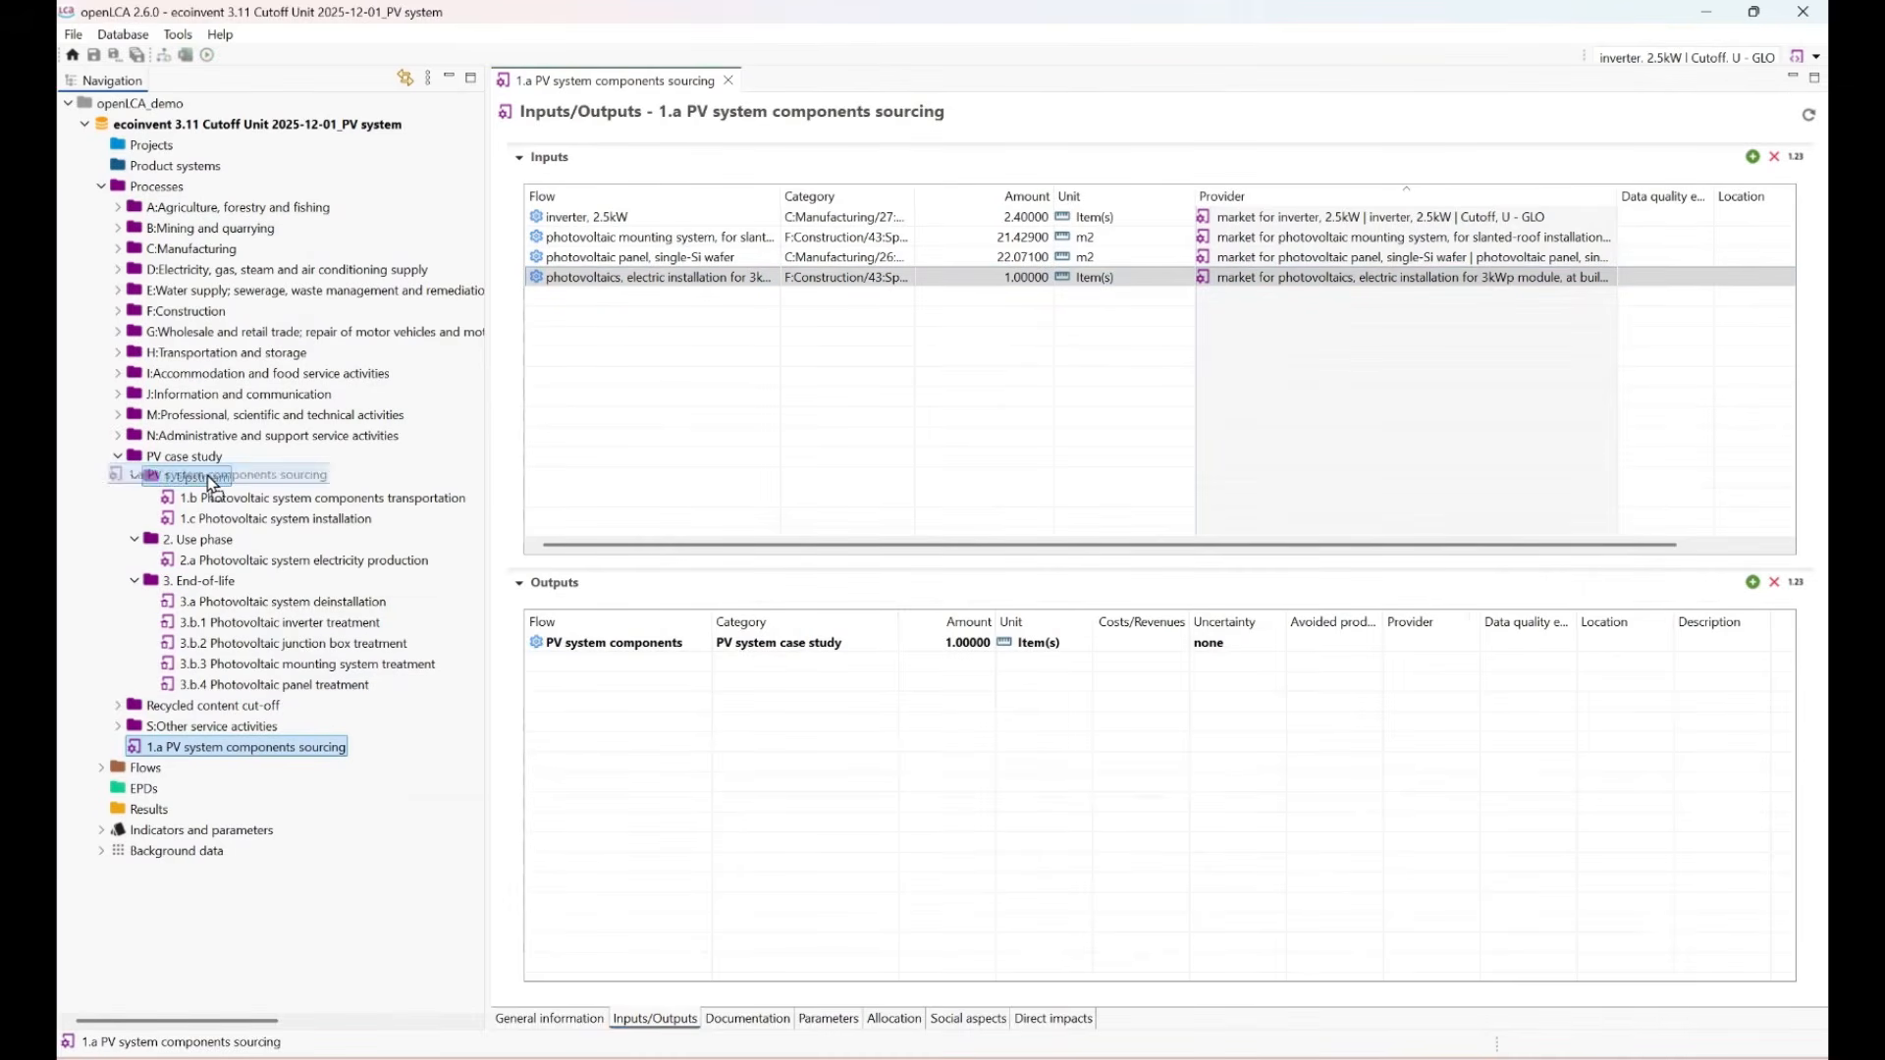
pyautogui.moveTo(211, 481); pyautogui.dragTo(214, 486)
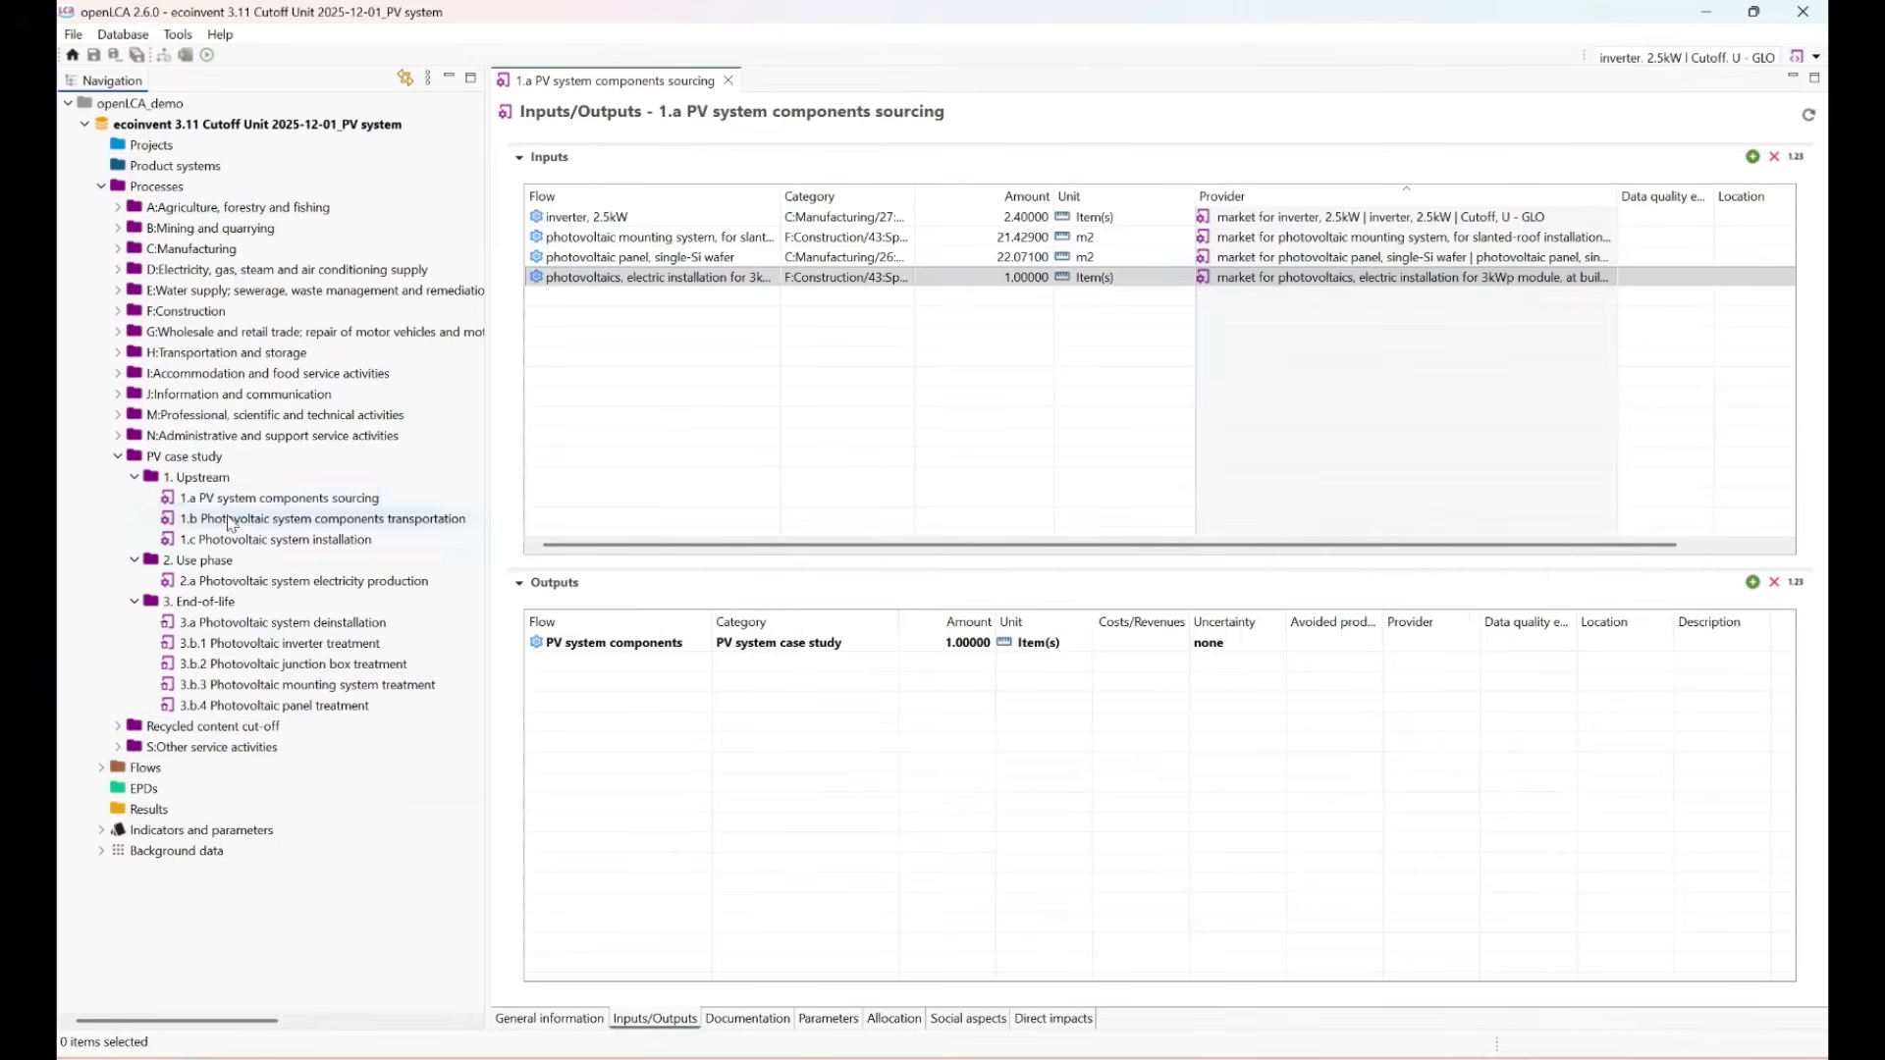
pyautogui.click(628, 395)
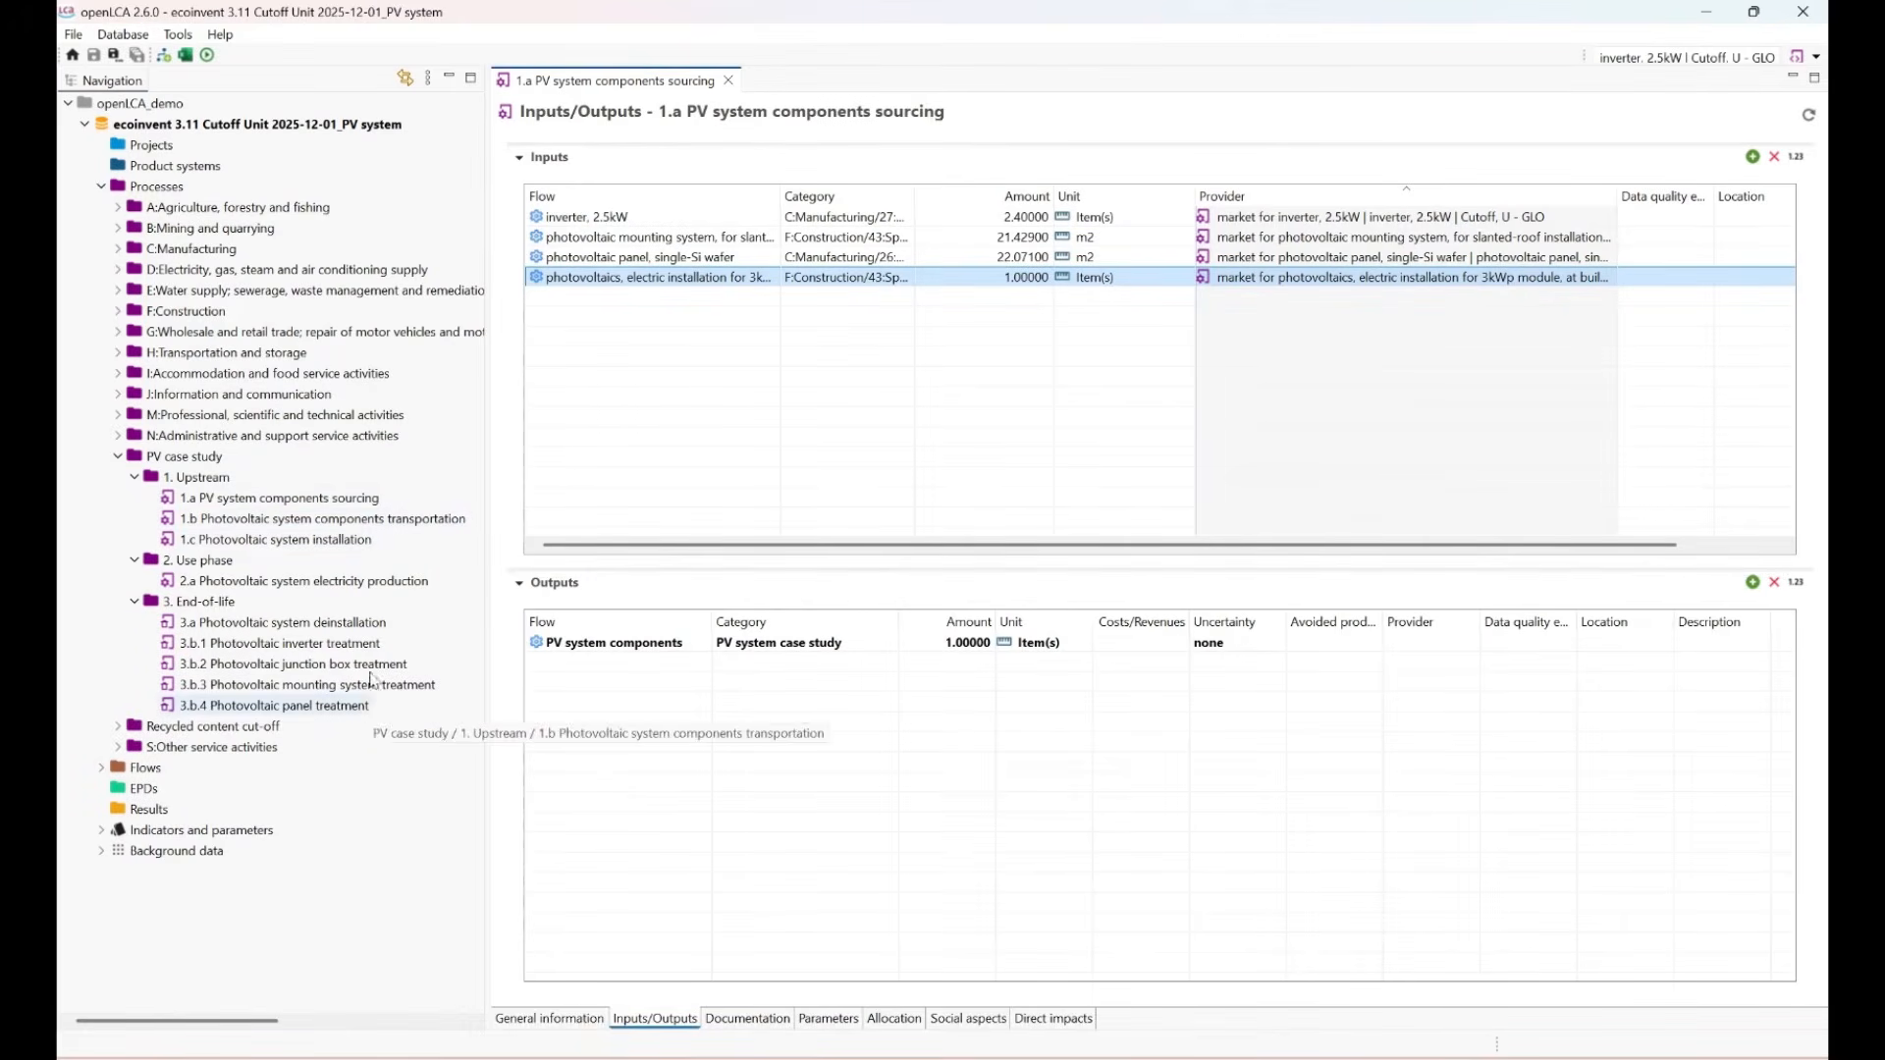
# Open 1.b Photovoltaic system components transportation and examine its lorry and sea freight transport inputs, widening the flow names for reading.
pyautogui.doubleClick(397, 519)
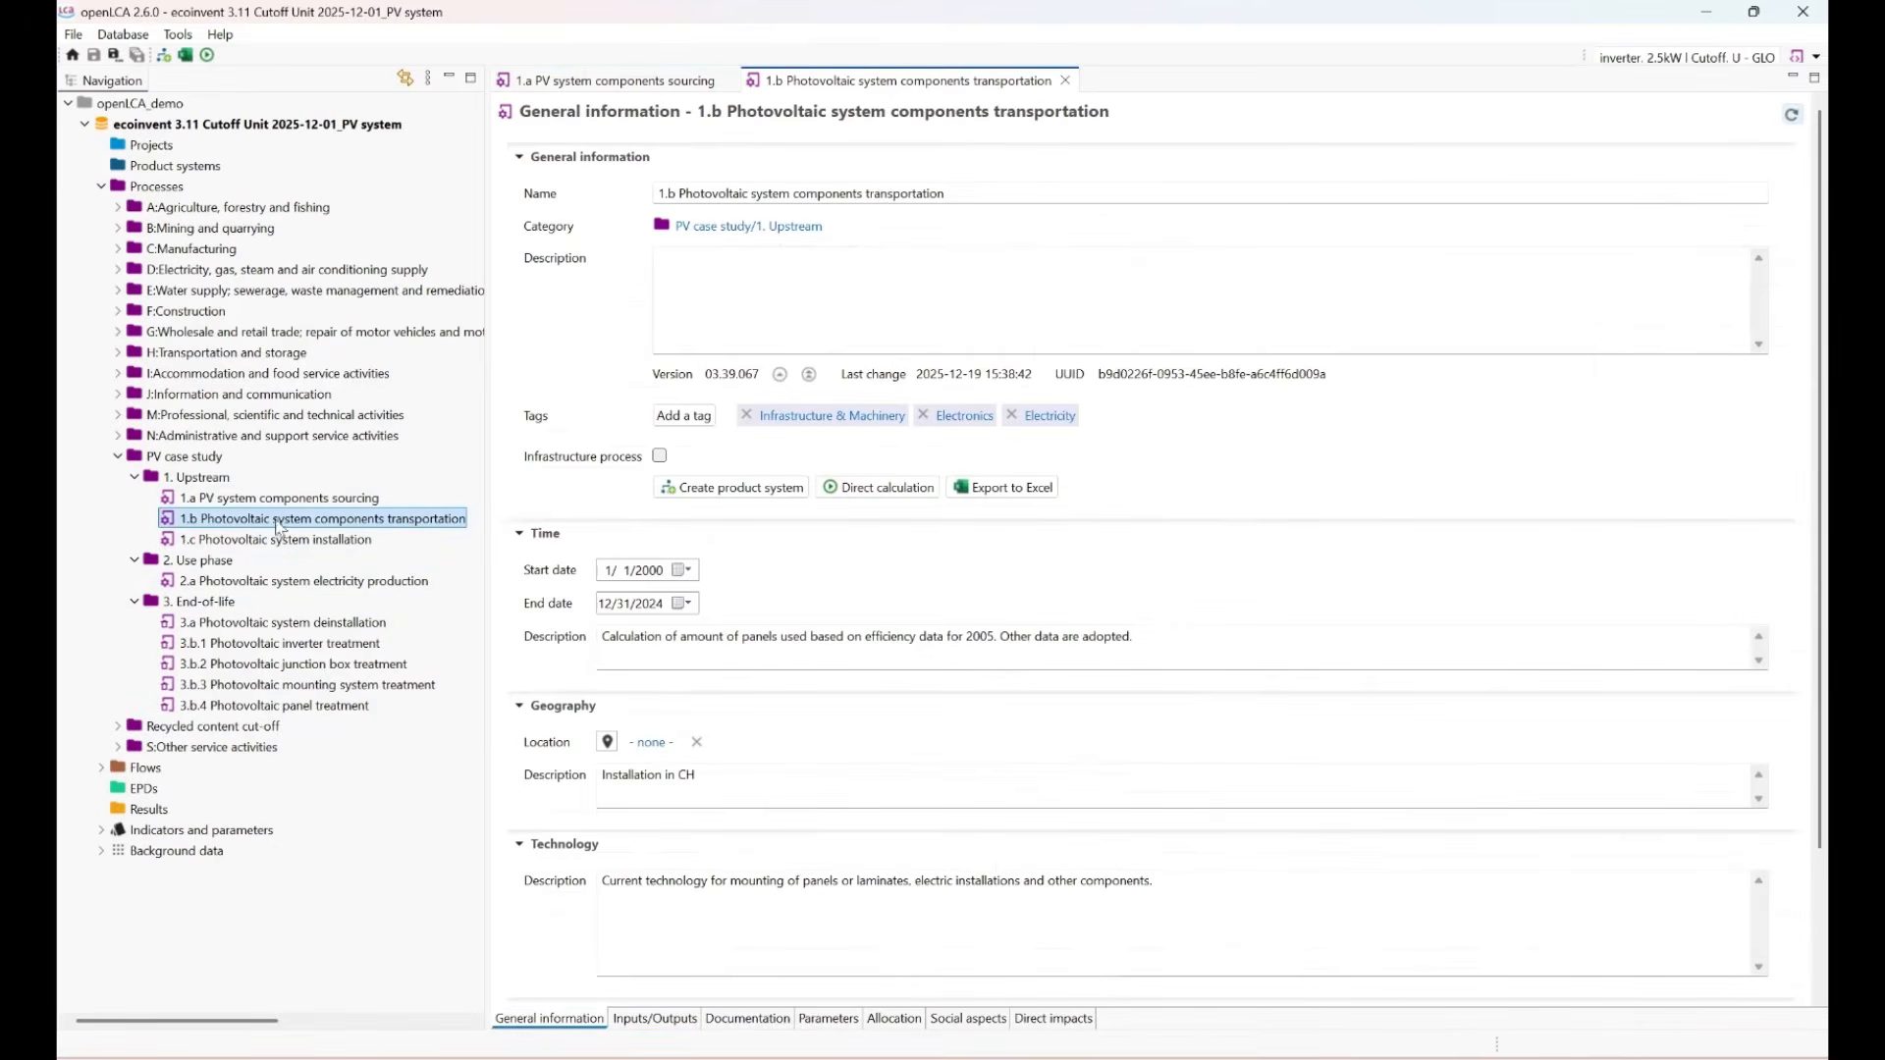
pyautogui.click(656, 1019)
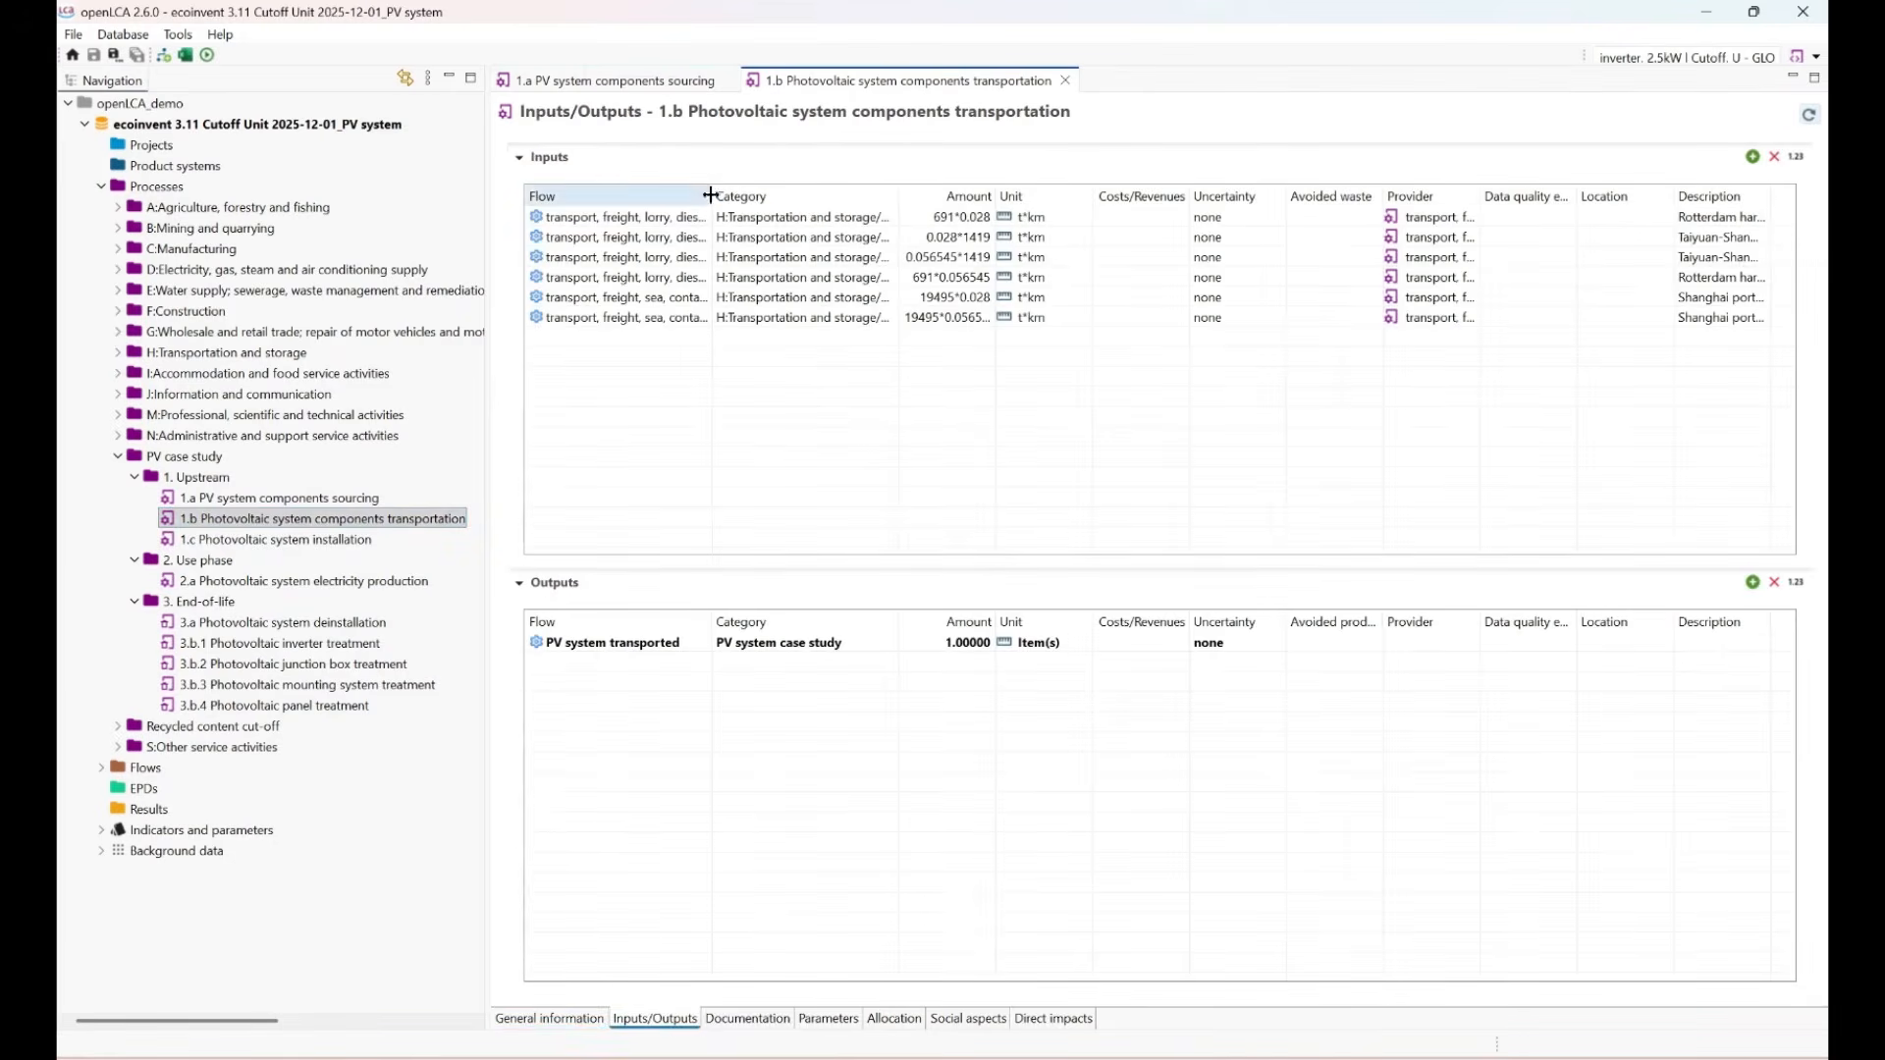
pyautogui.doubleClick(710, 195)
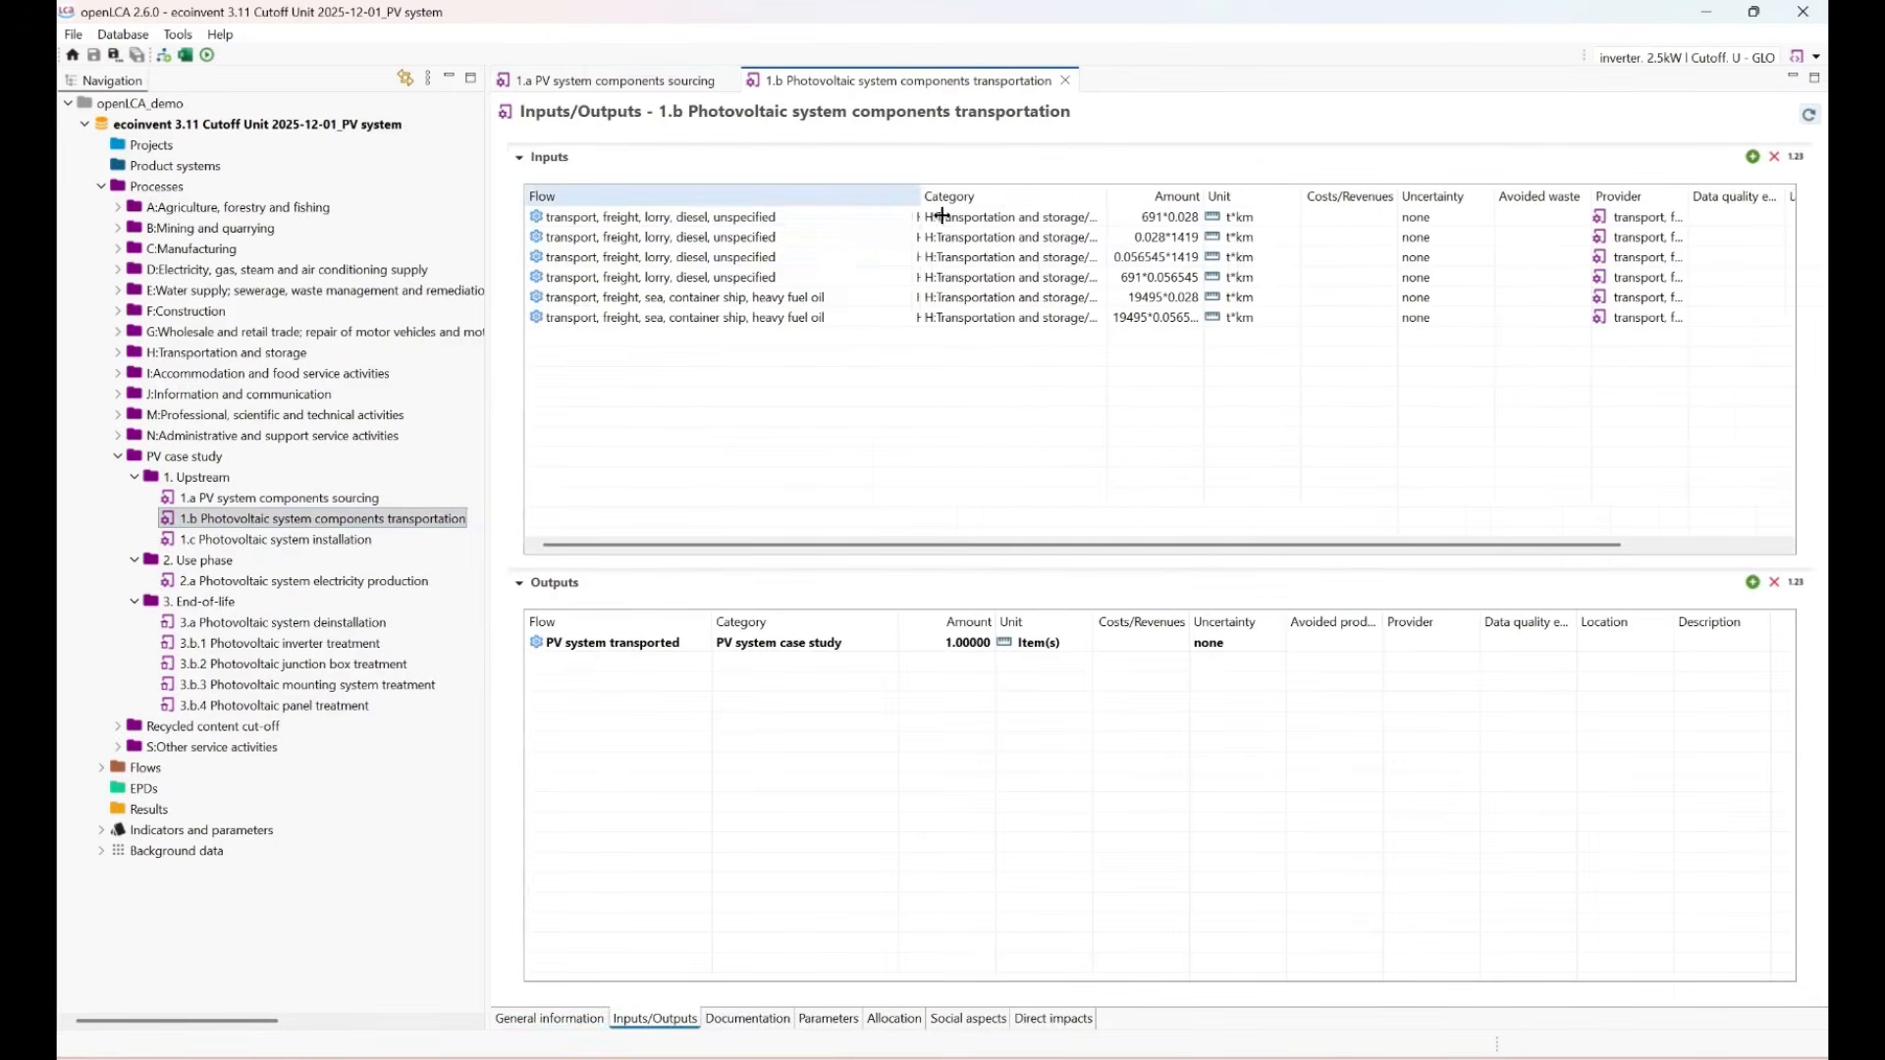
pyautogui.moveTo(941, 215); pyautogui.dragTo(1010, 215)
pyautogui.click(677, 237)
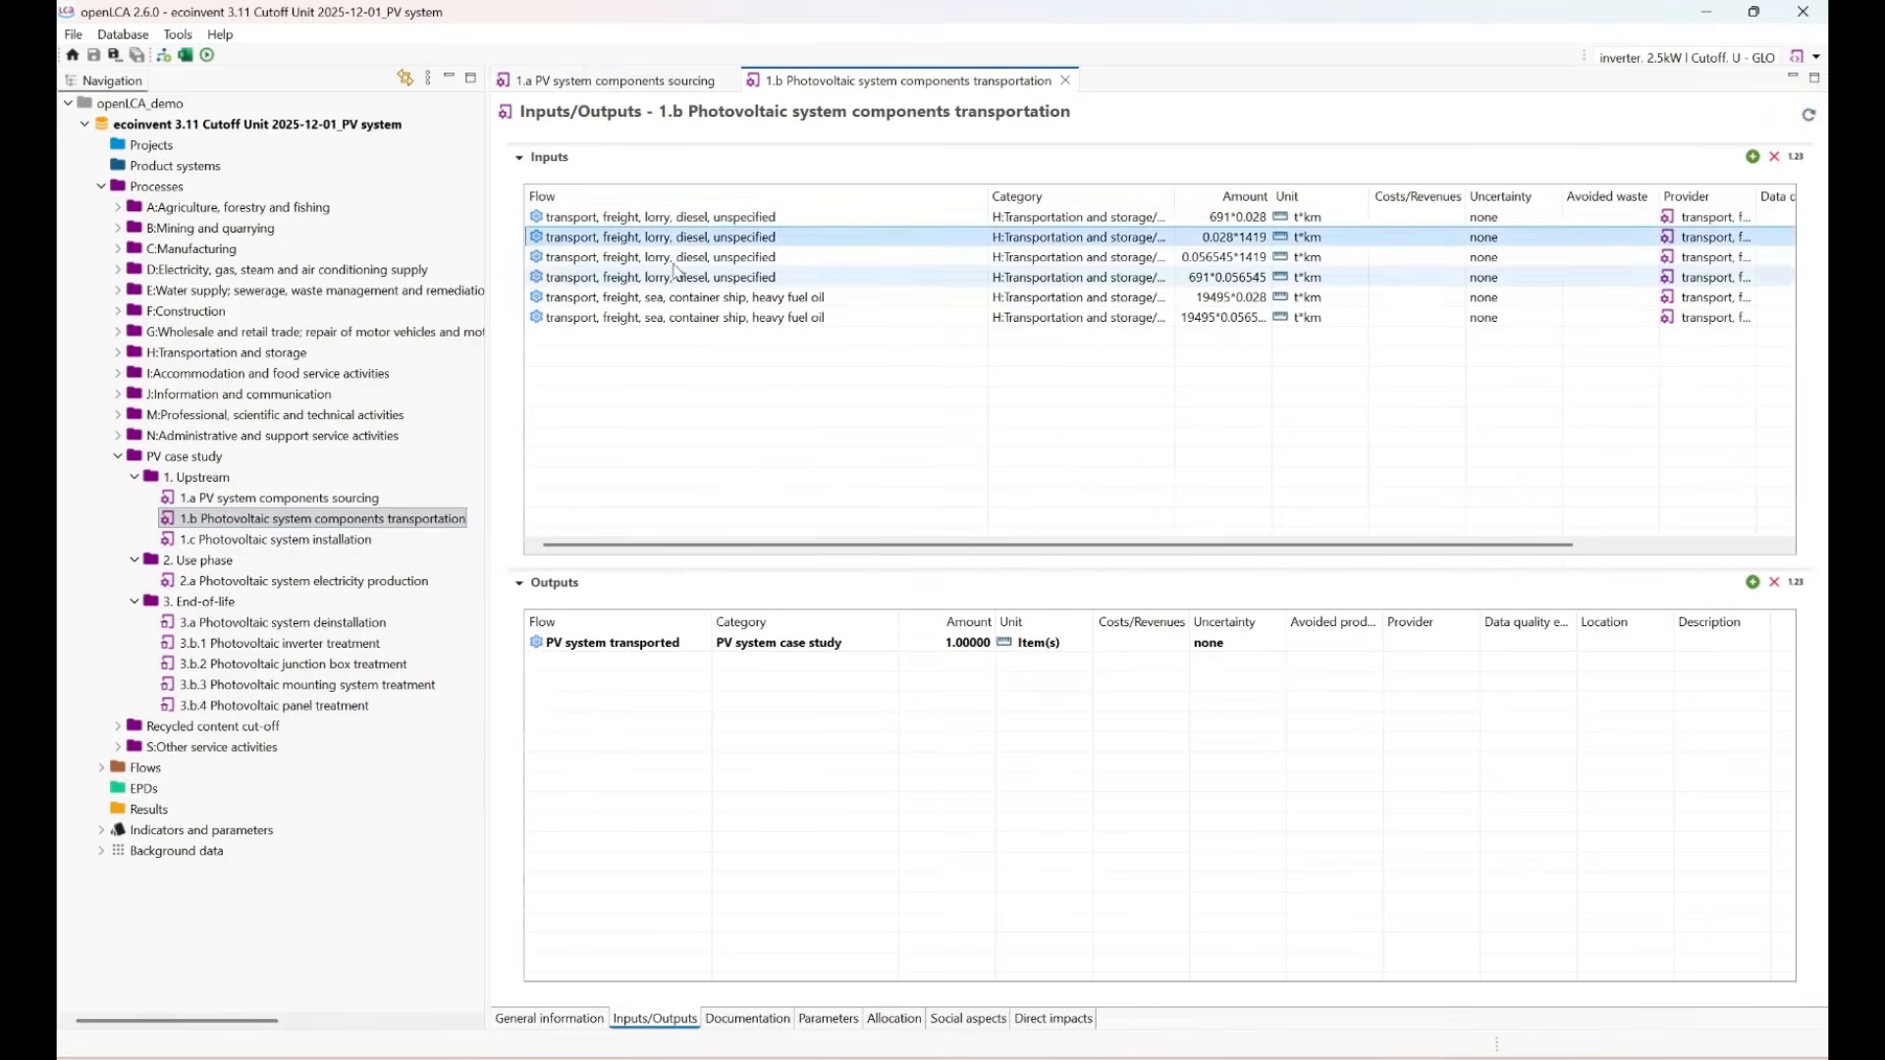
pyautogui.click(676, 262)
pyautogui.click(679, 280)
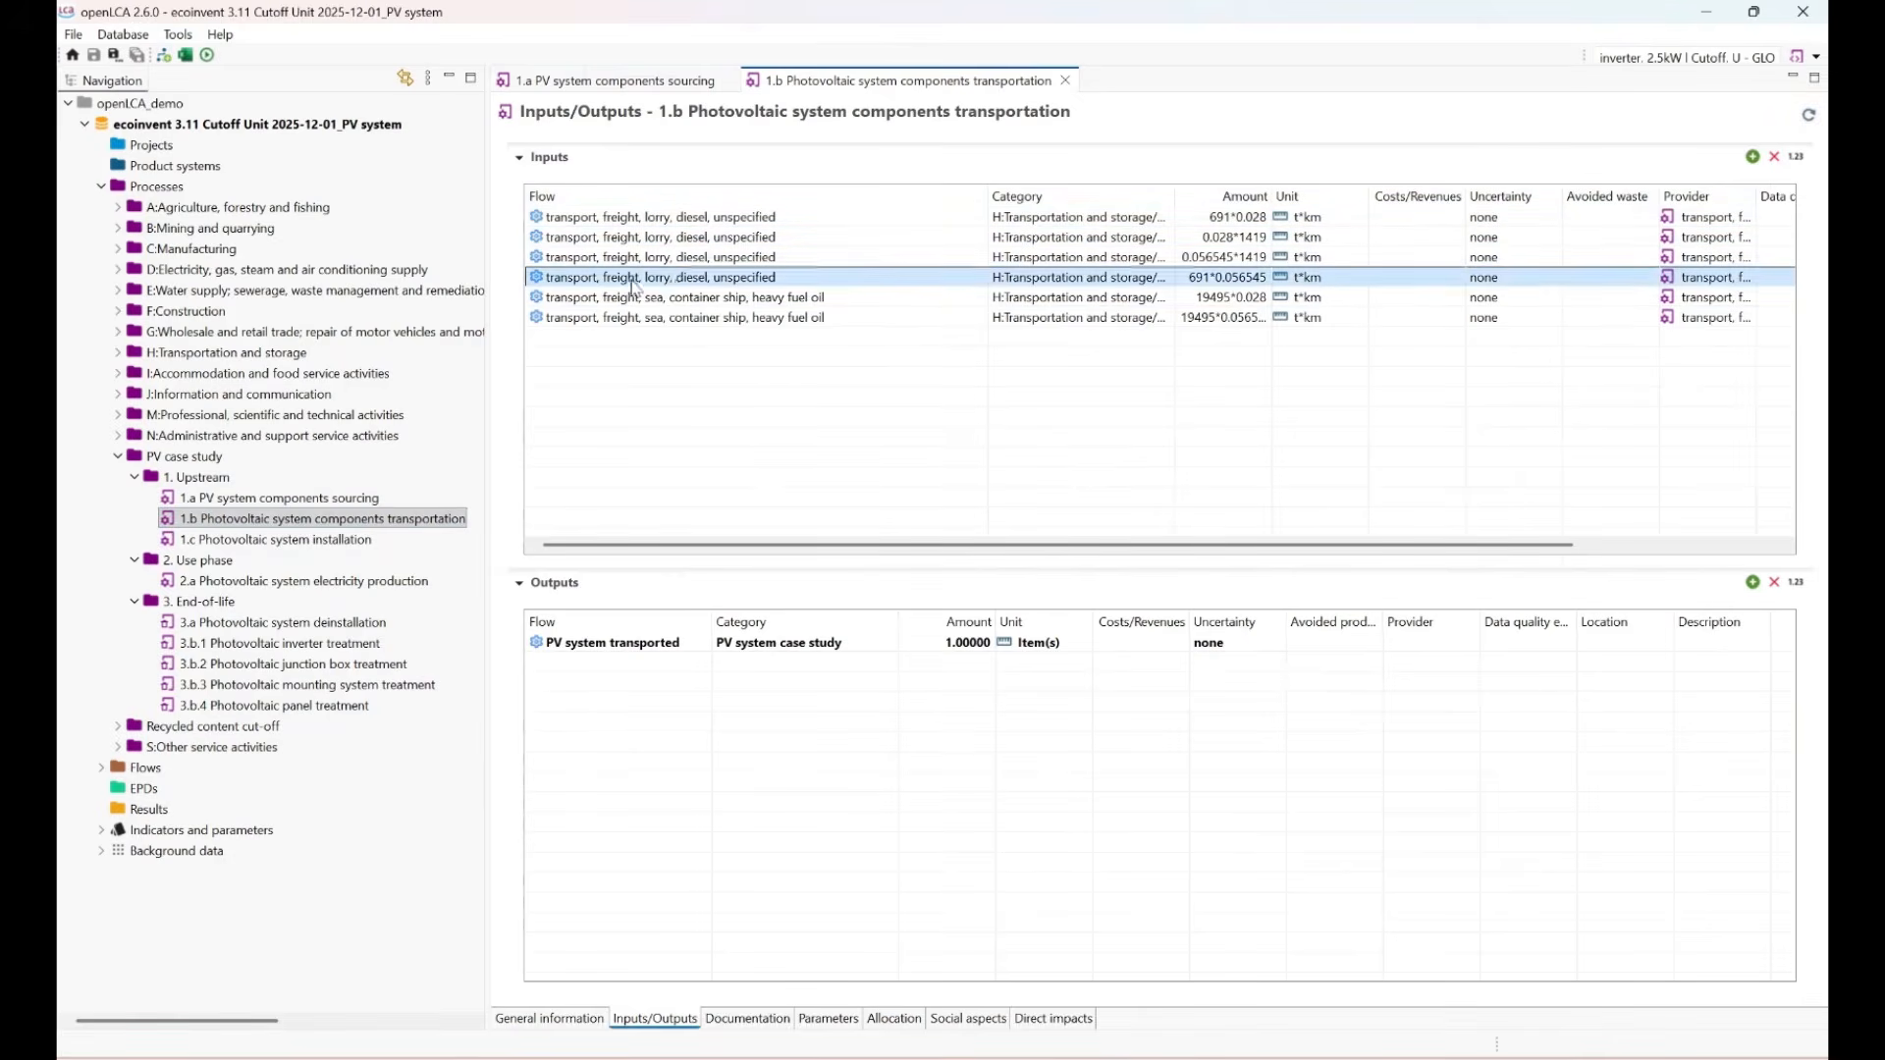
pyautogui.click(695, 296)
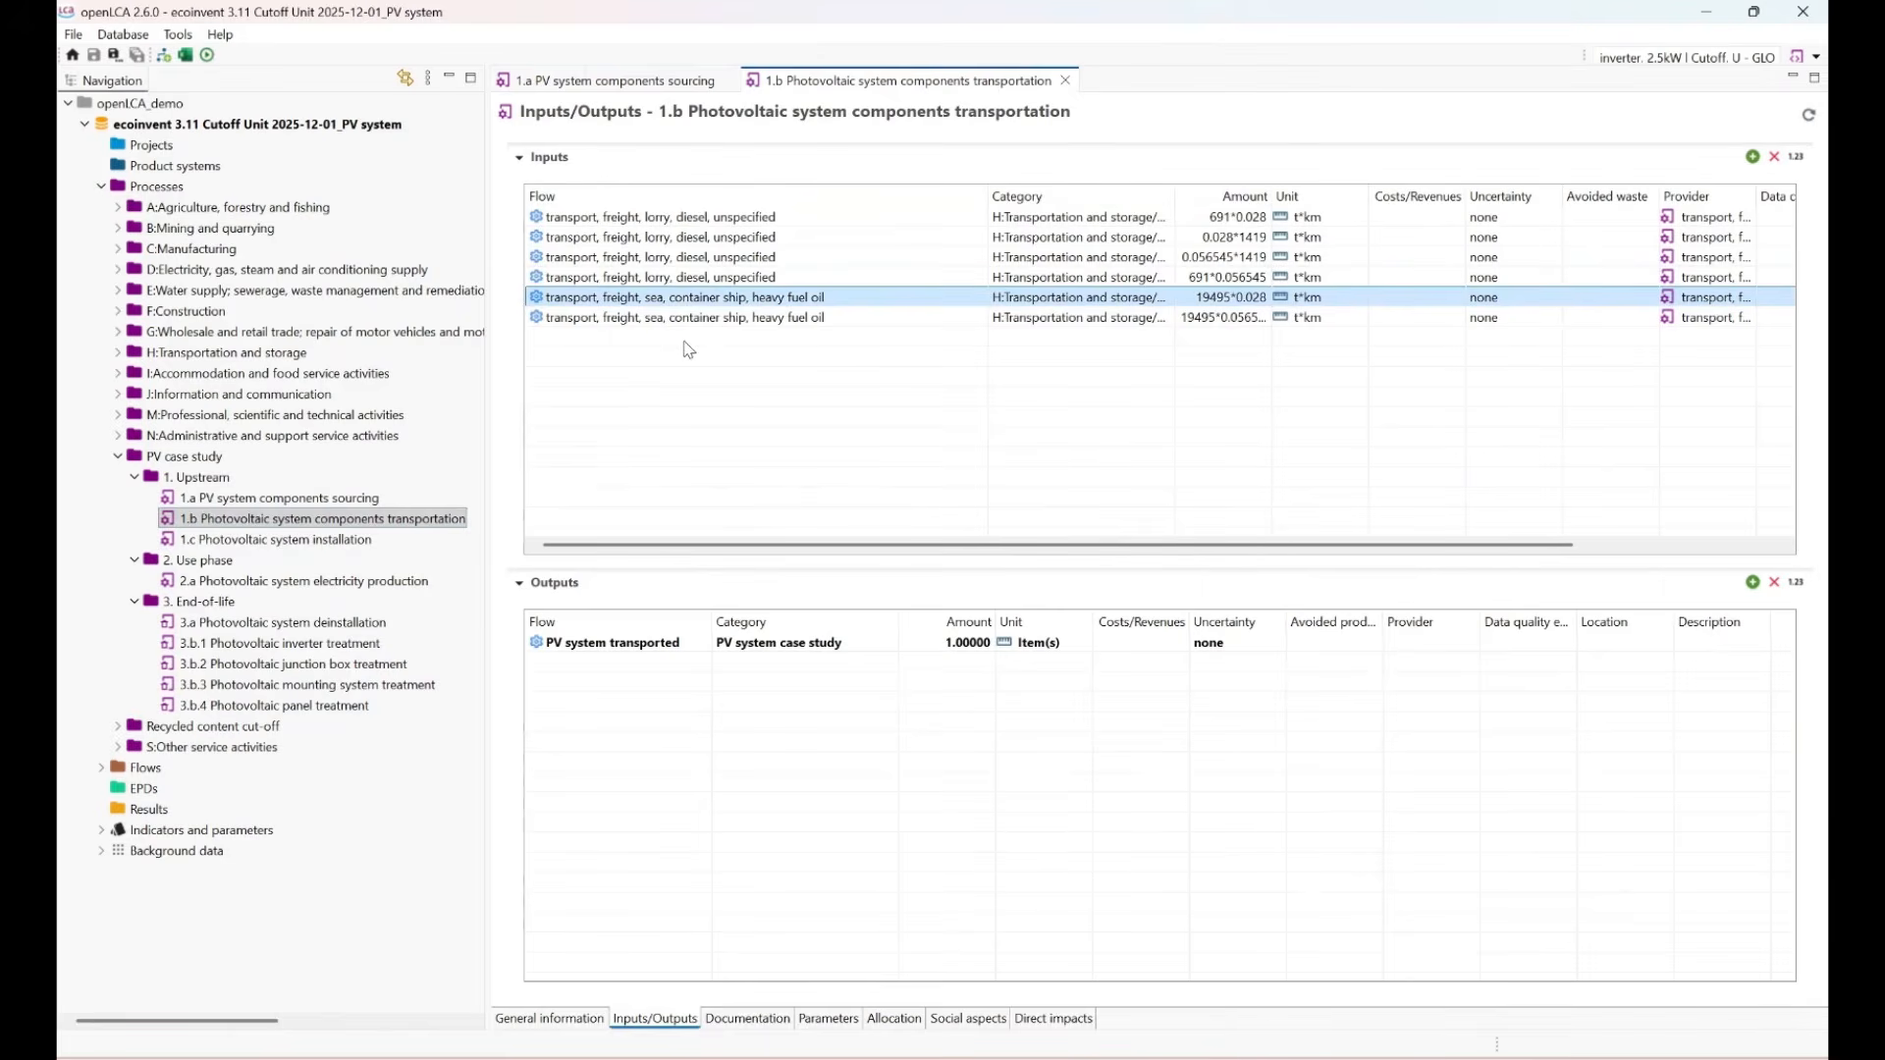
# Add the PV system components flow from the PV system case study category as an input of the 1.b transportation process.
pyautogui.doubleClick(688, 347)
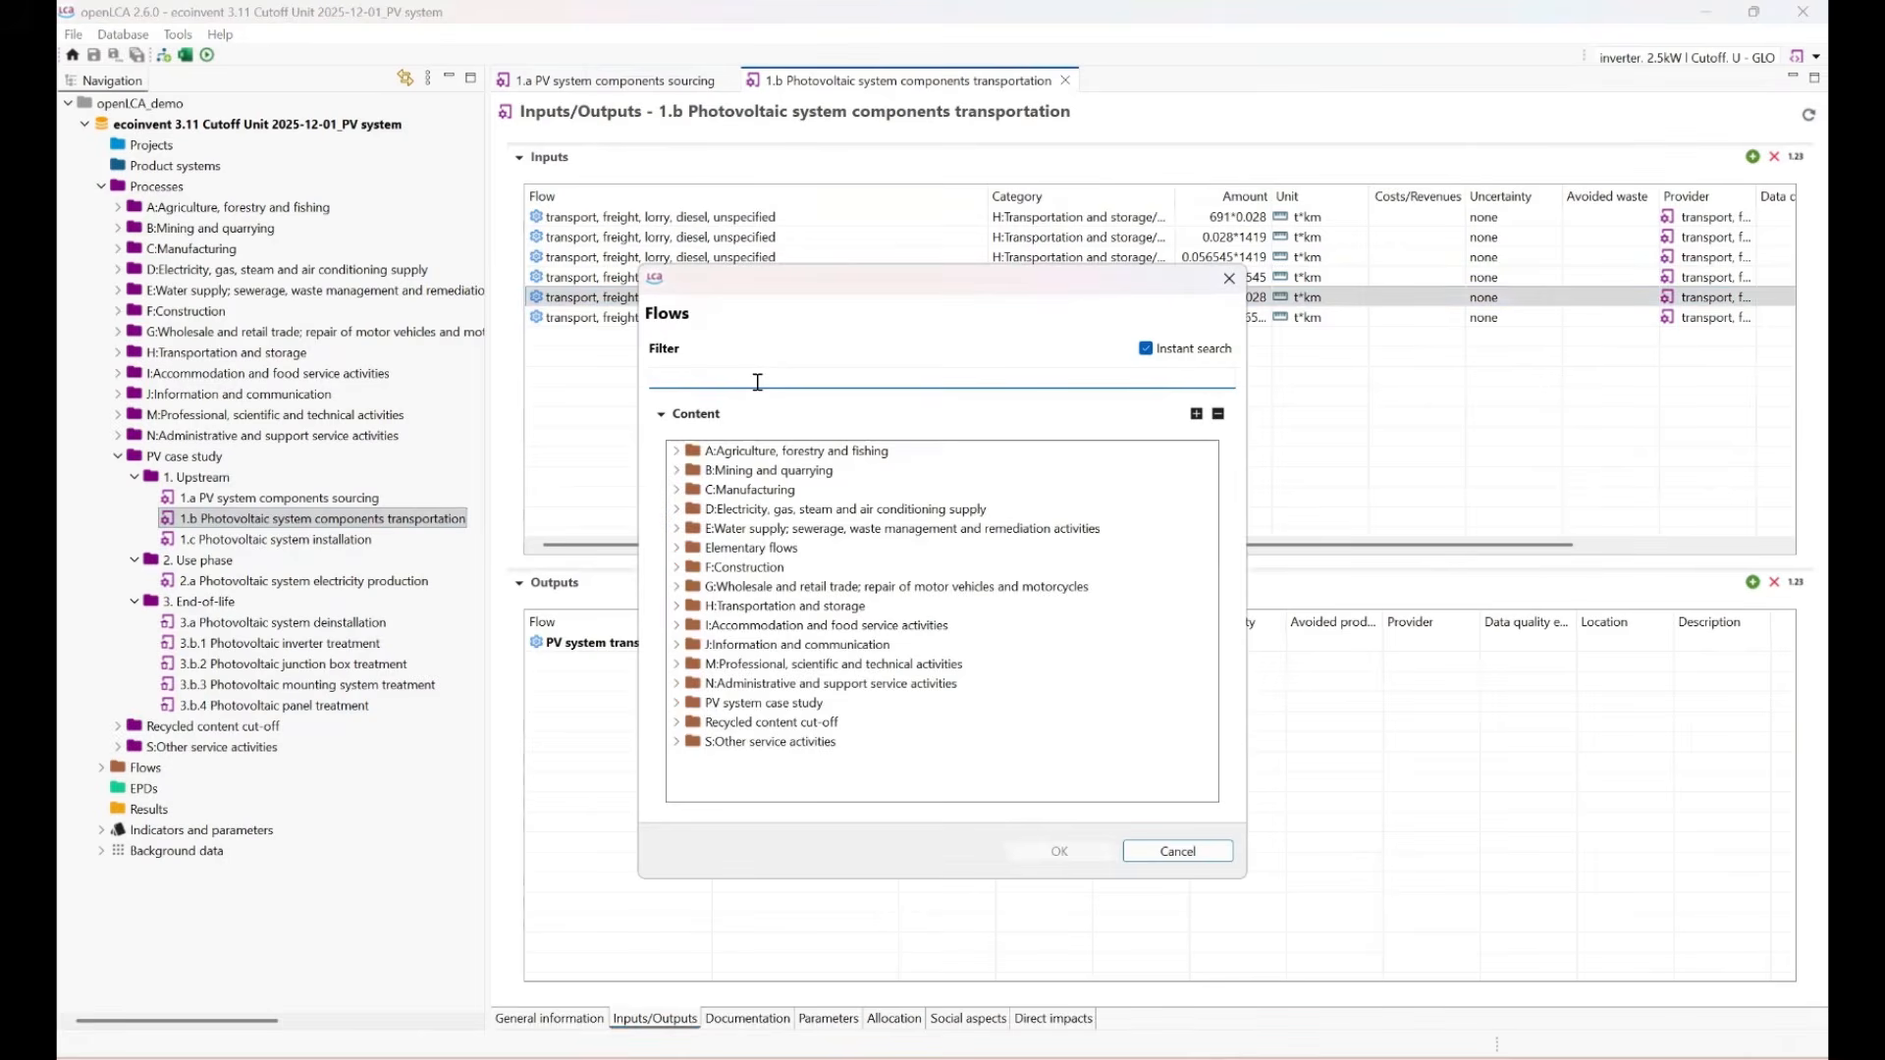
pyautogui.write('pv system comp')
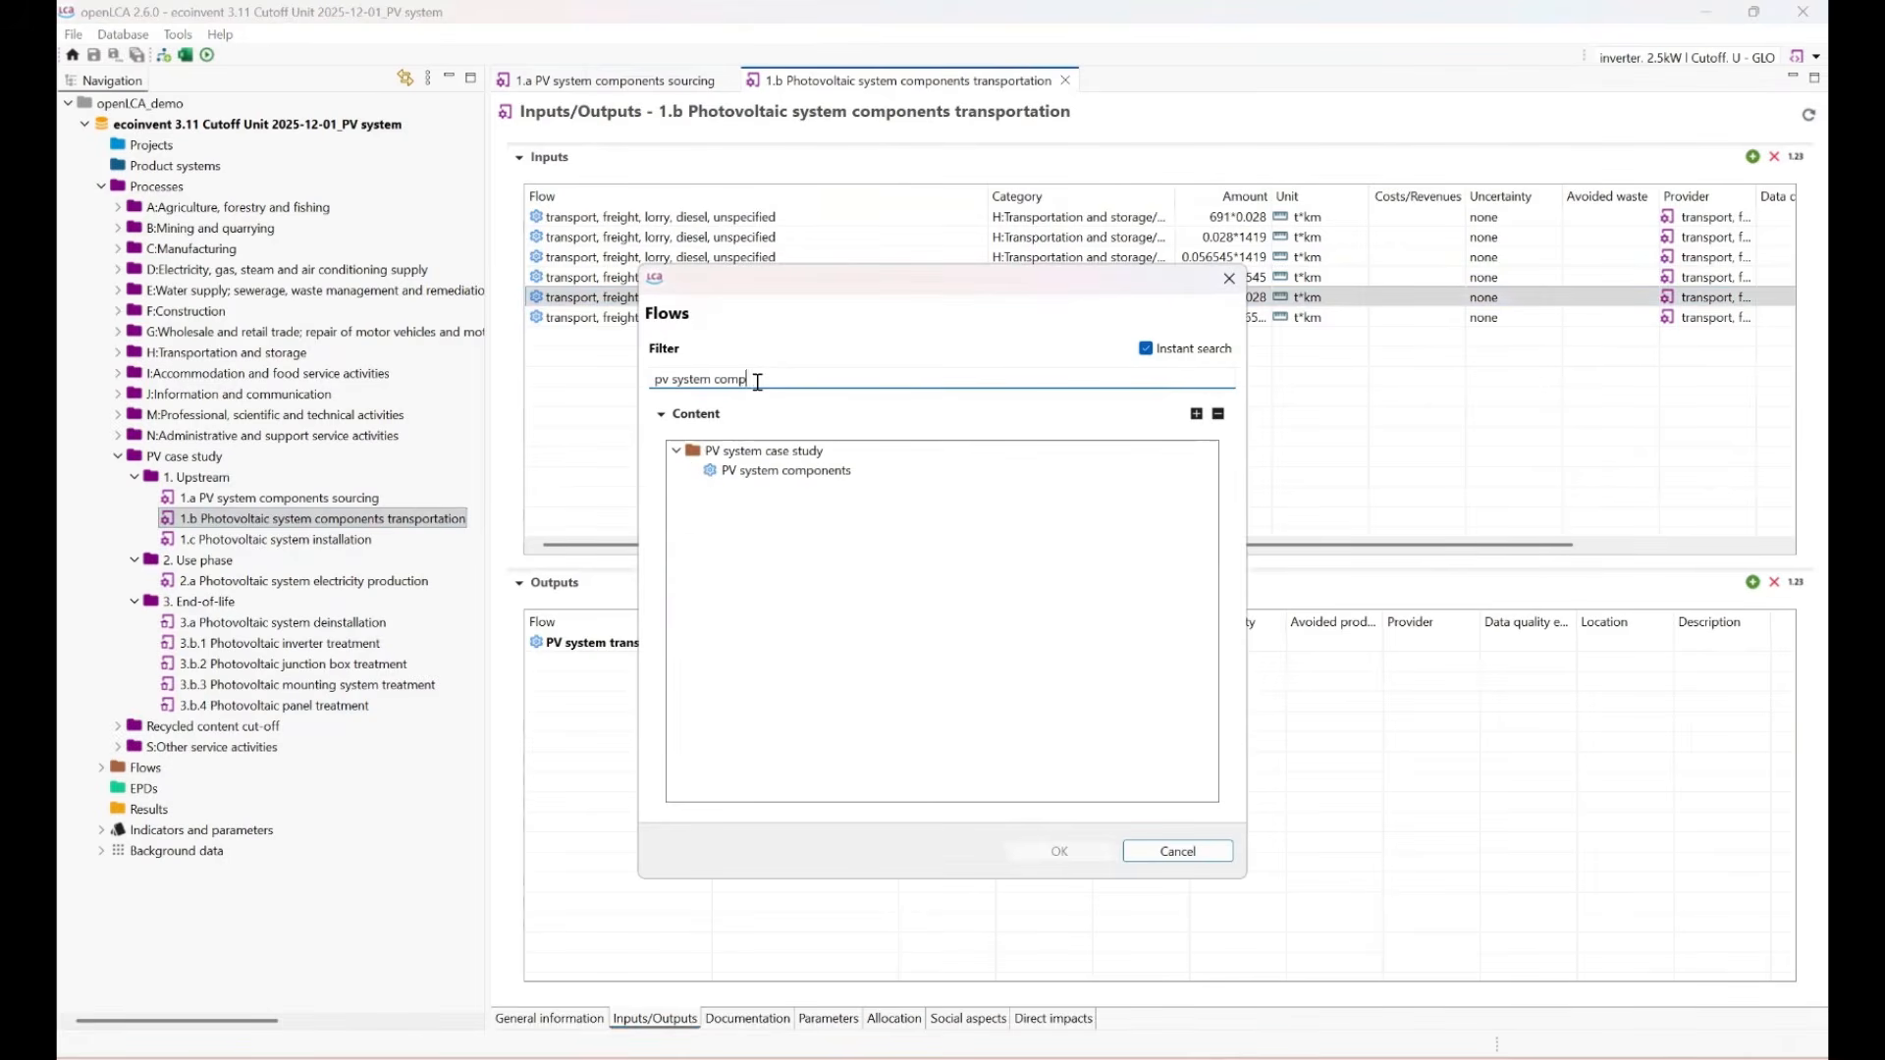
pyautogui.write('onent')
pyautogui.doubleClick(783, 470)
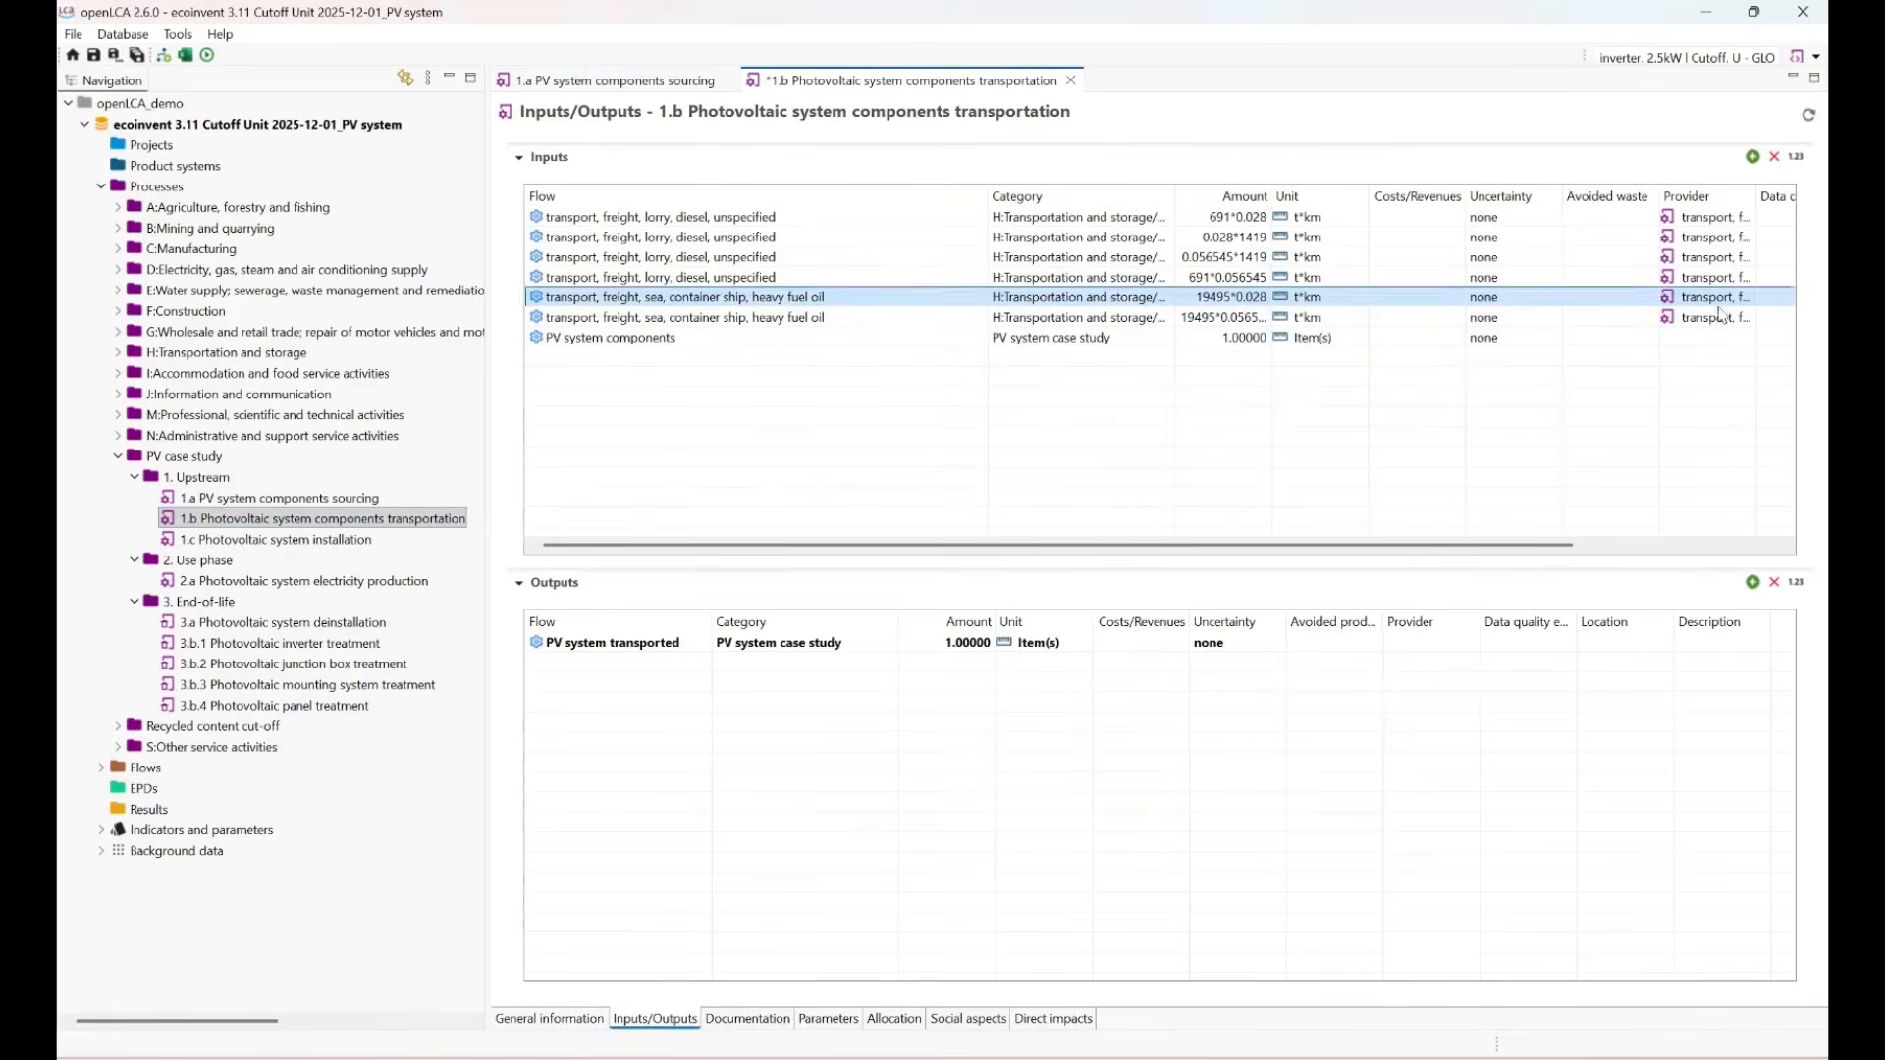
# Set the provider of the PV system components input to 1.a PV system components sourcing and save the 1.b process.
pyautogui.click(1713, 337)
pyautogui.click(1750, 337)
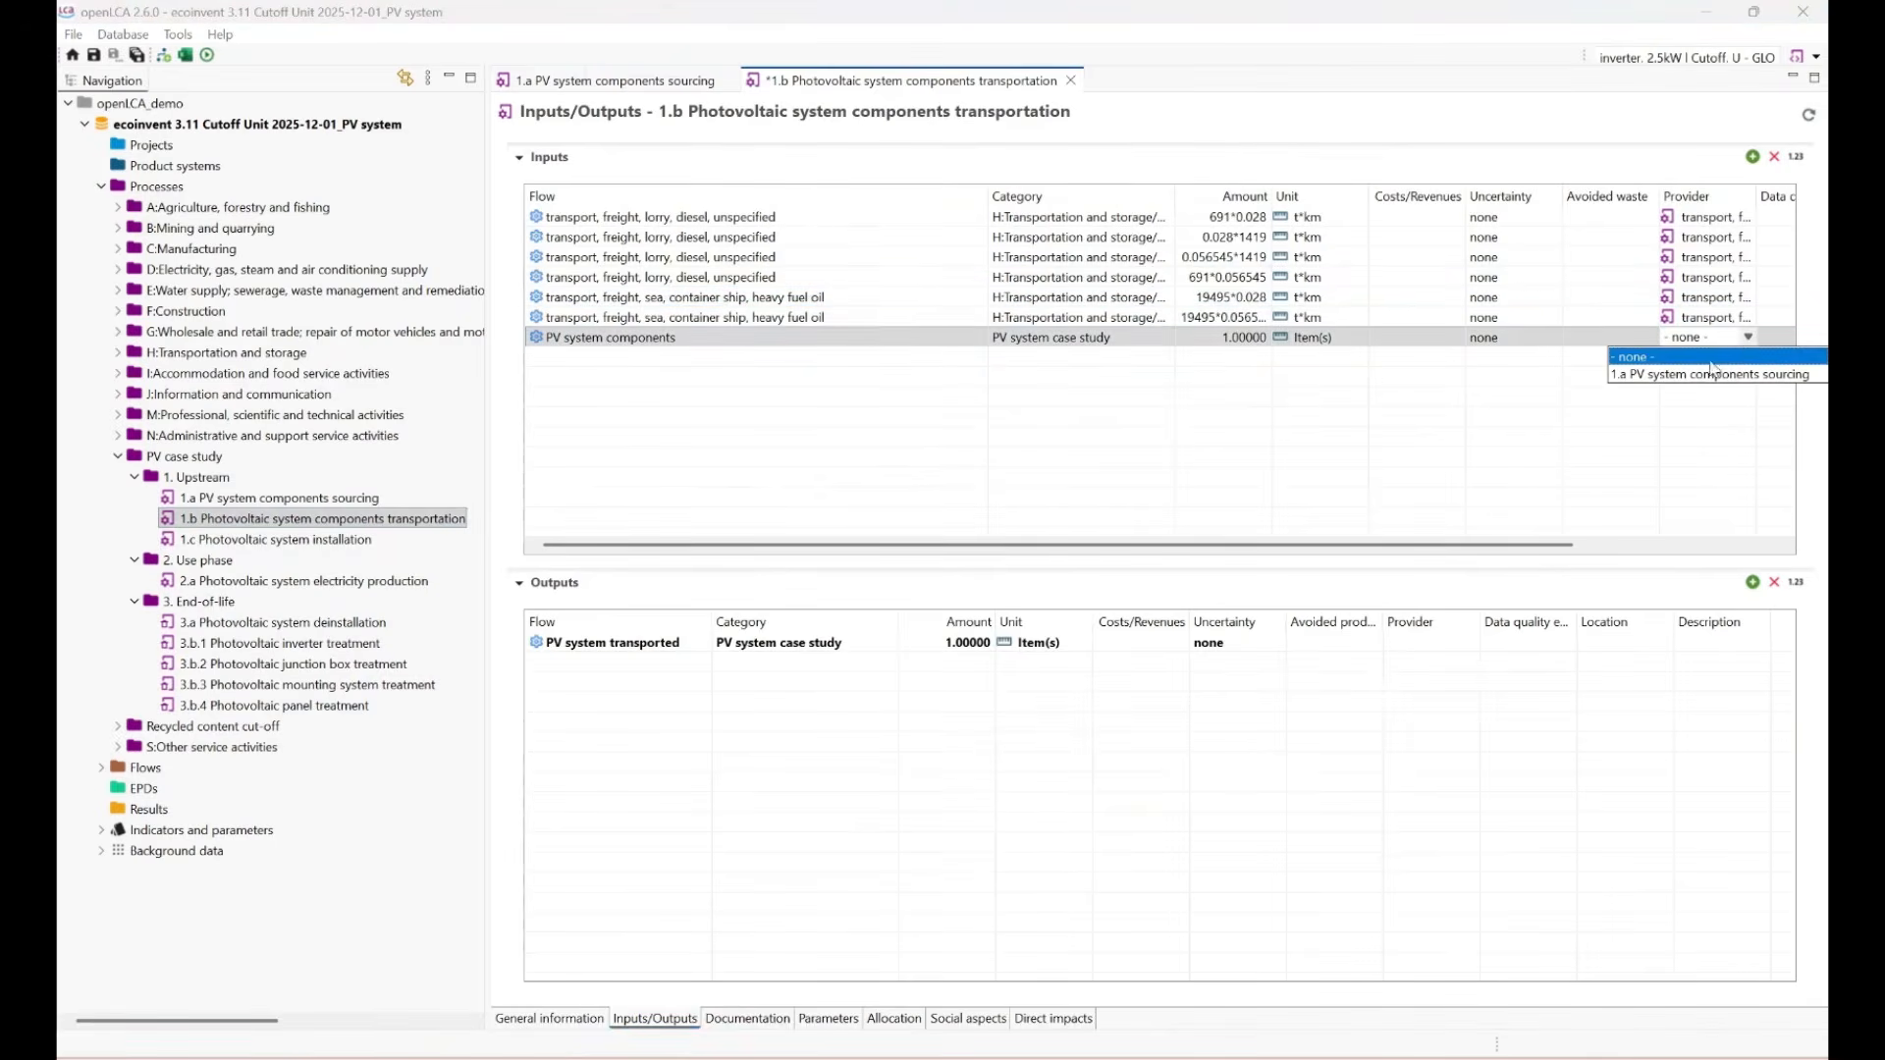
pyautogui.click(1768, 375)
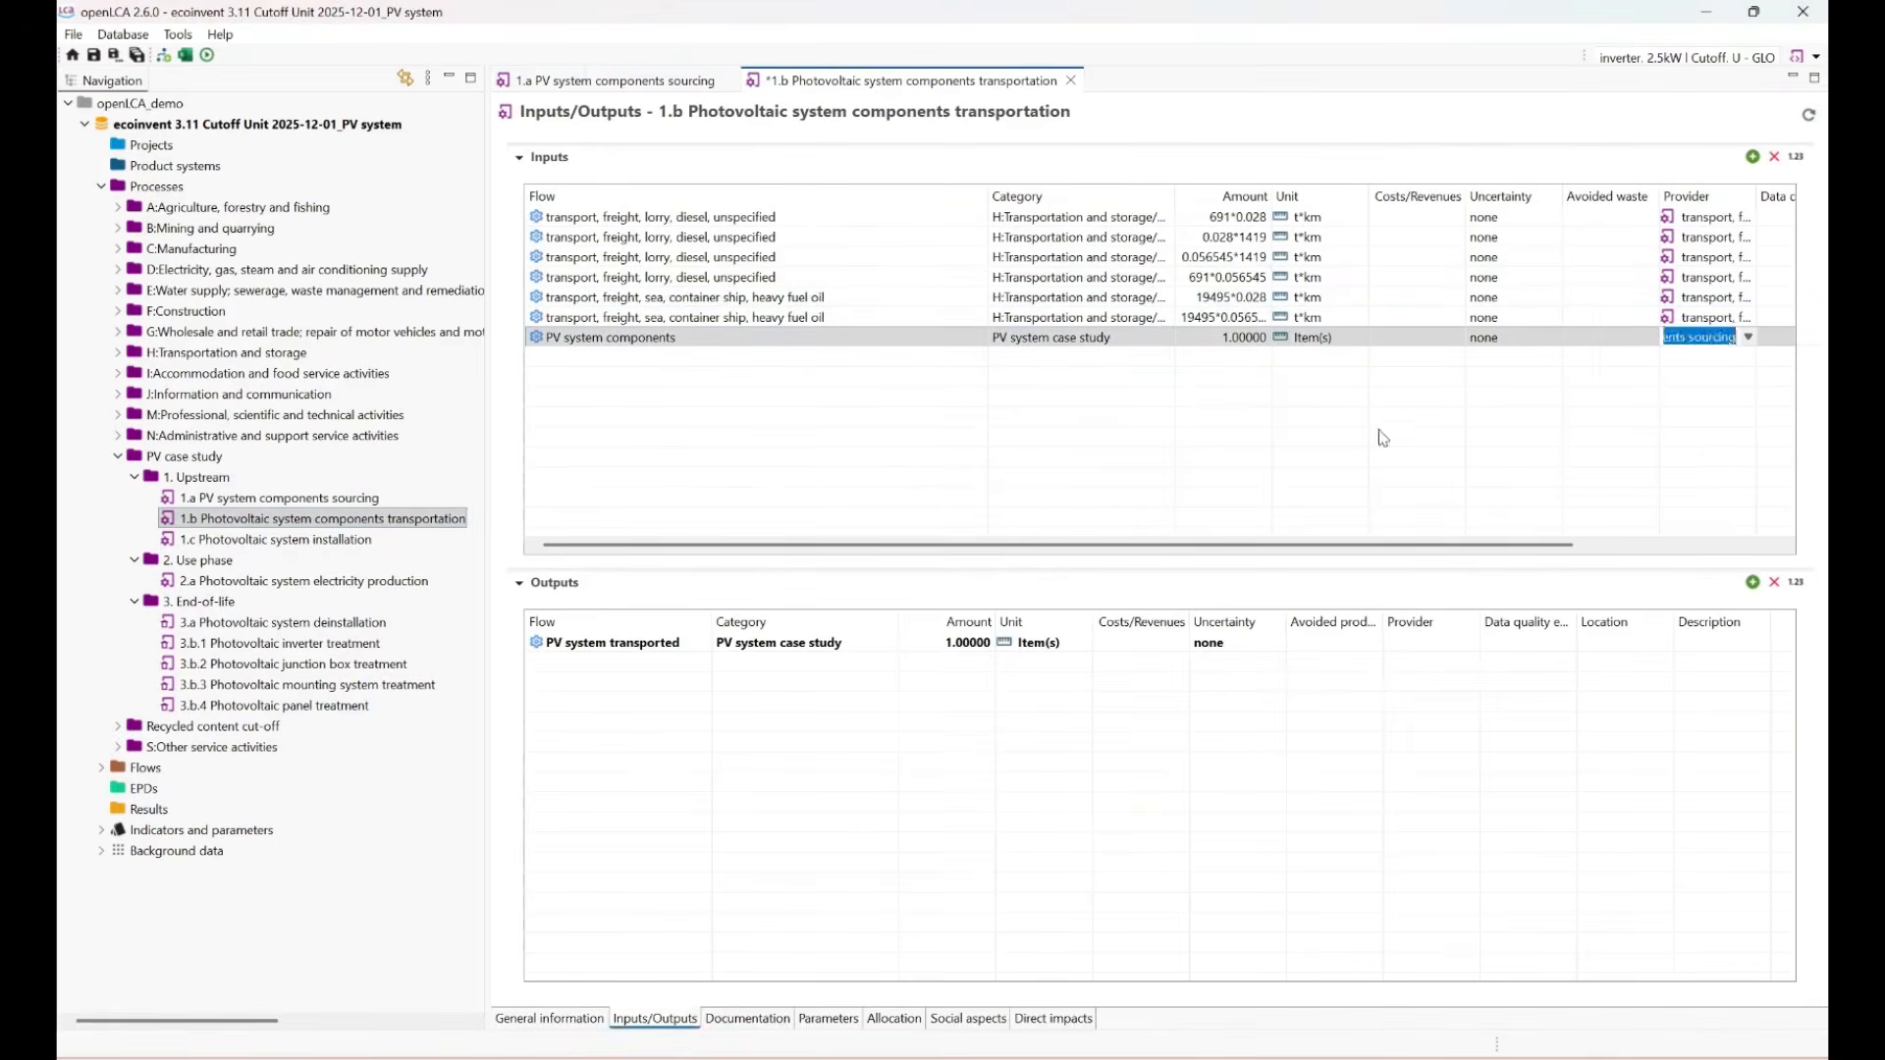
pyautogui.moveTo(1659, 196); pyautogui.dragTo(1632, 197)
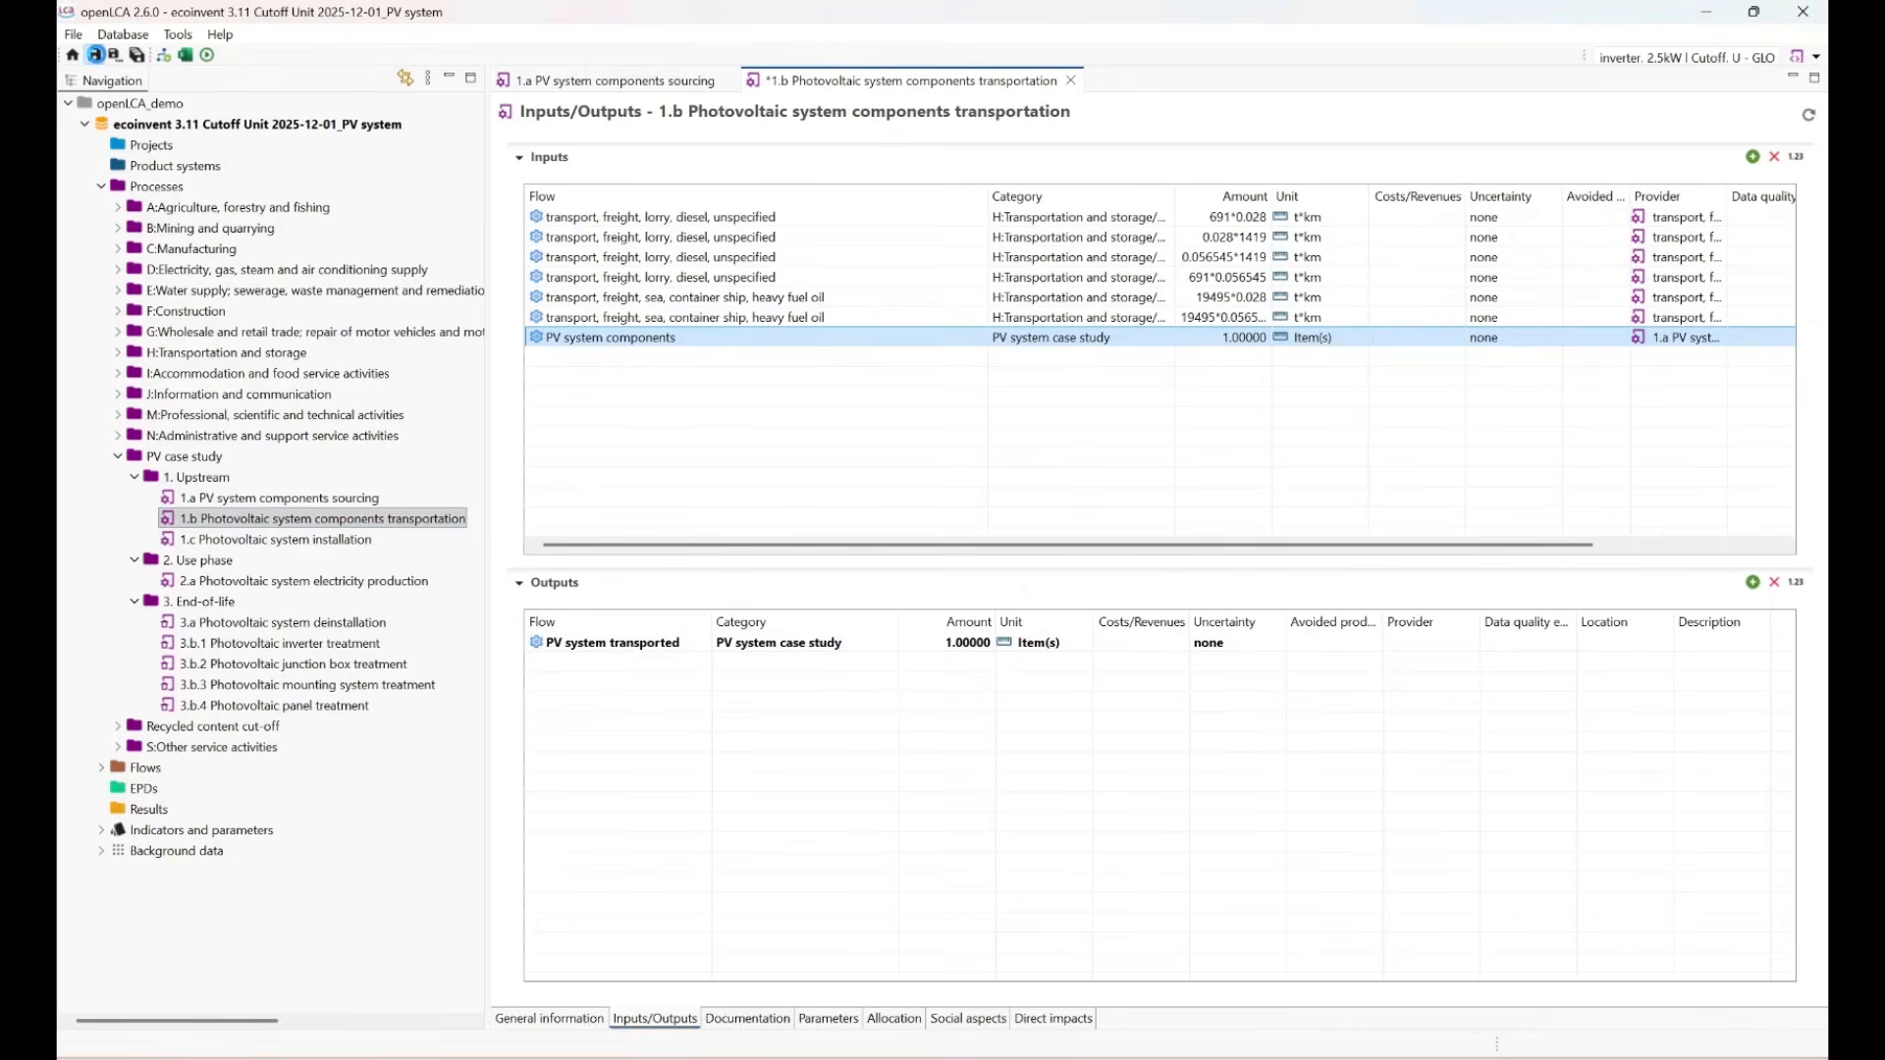
pyautogui.click(94, 54)
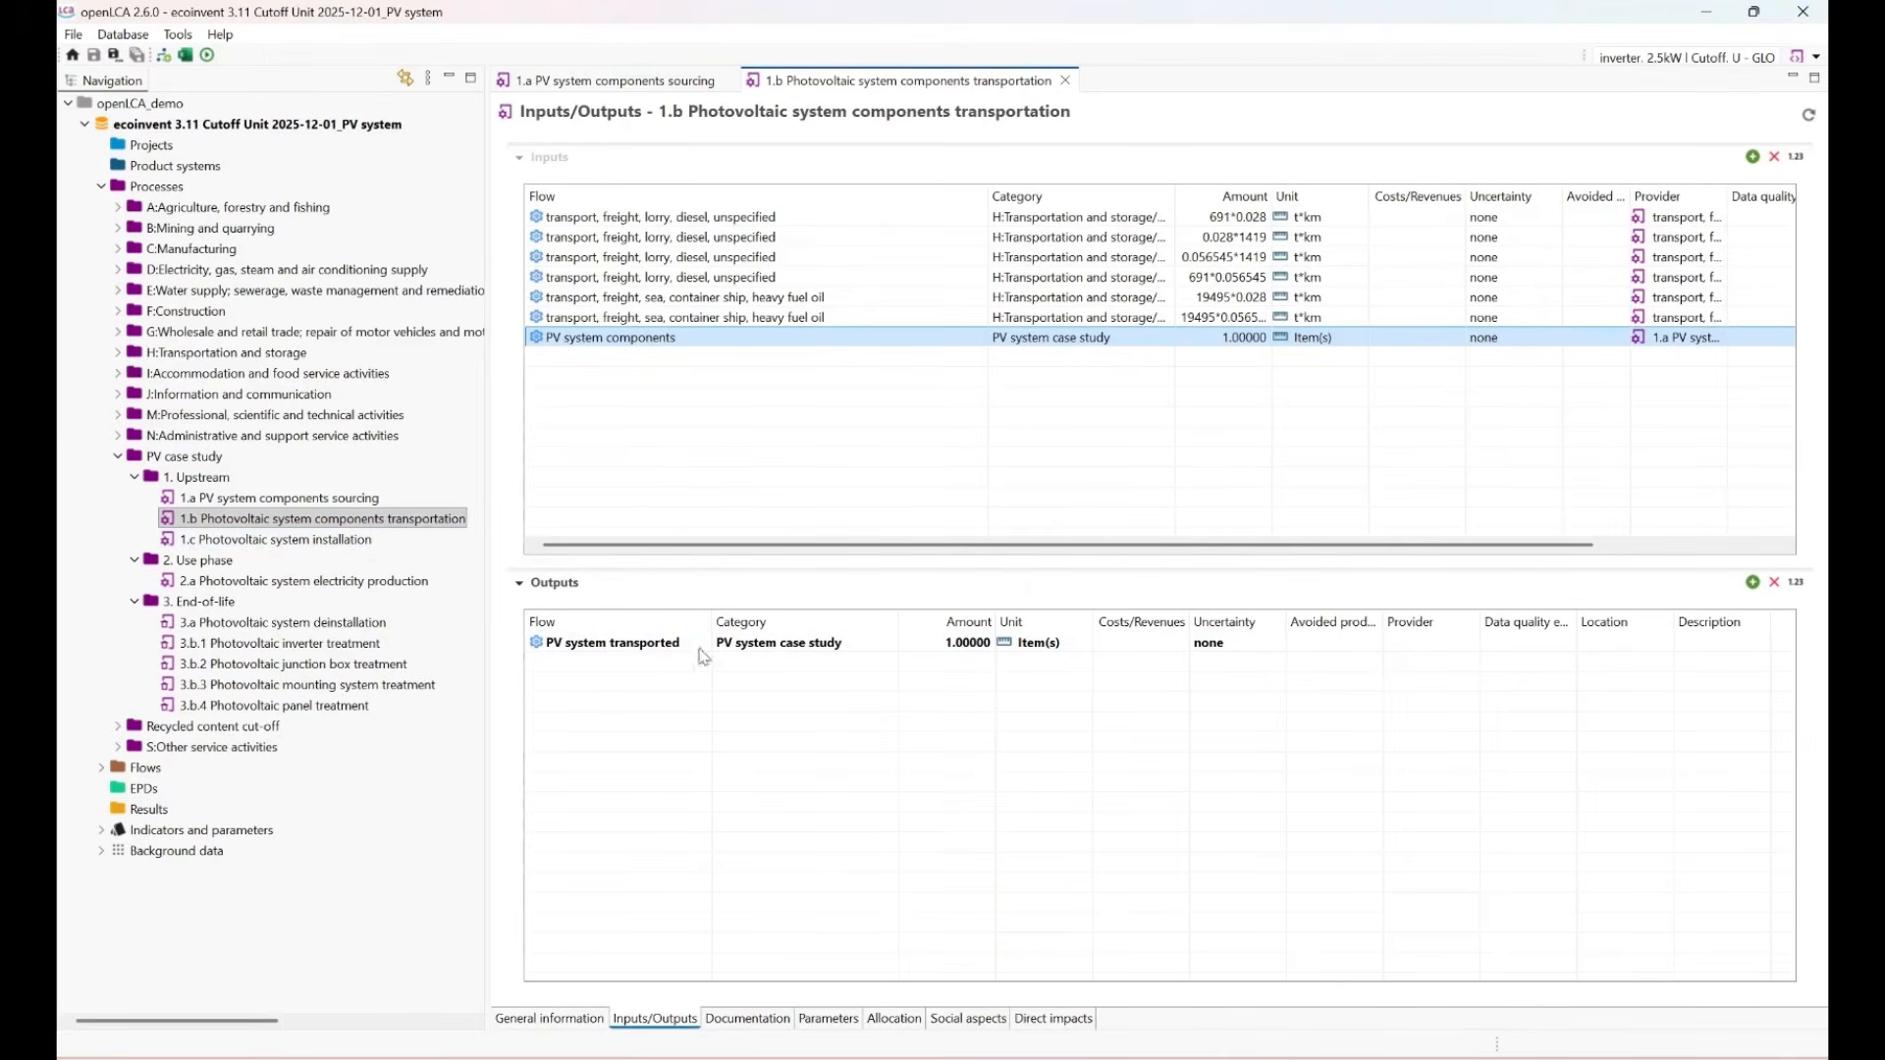
# Review the inputs and outputs of 1.c Photovoltaic system installation and 2.a Photovoltaic system electricity production.
pyautogui.doubleClick(341, 540)
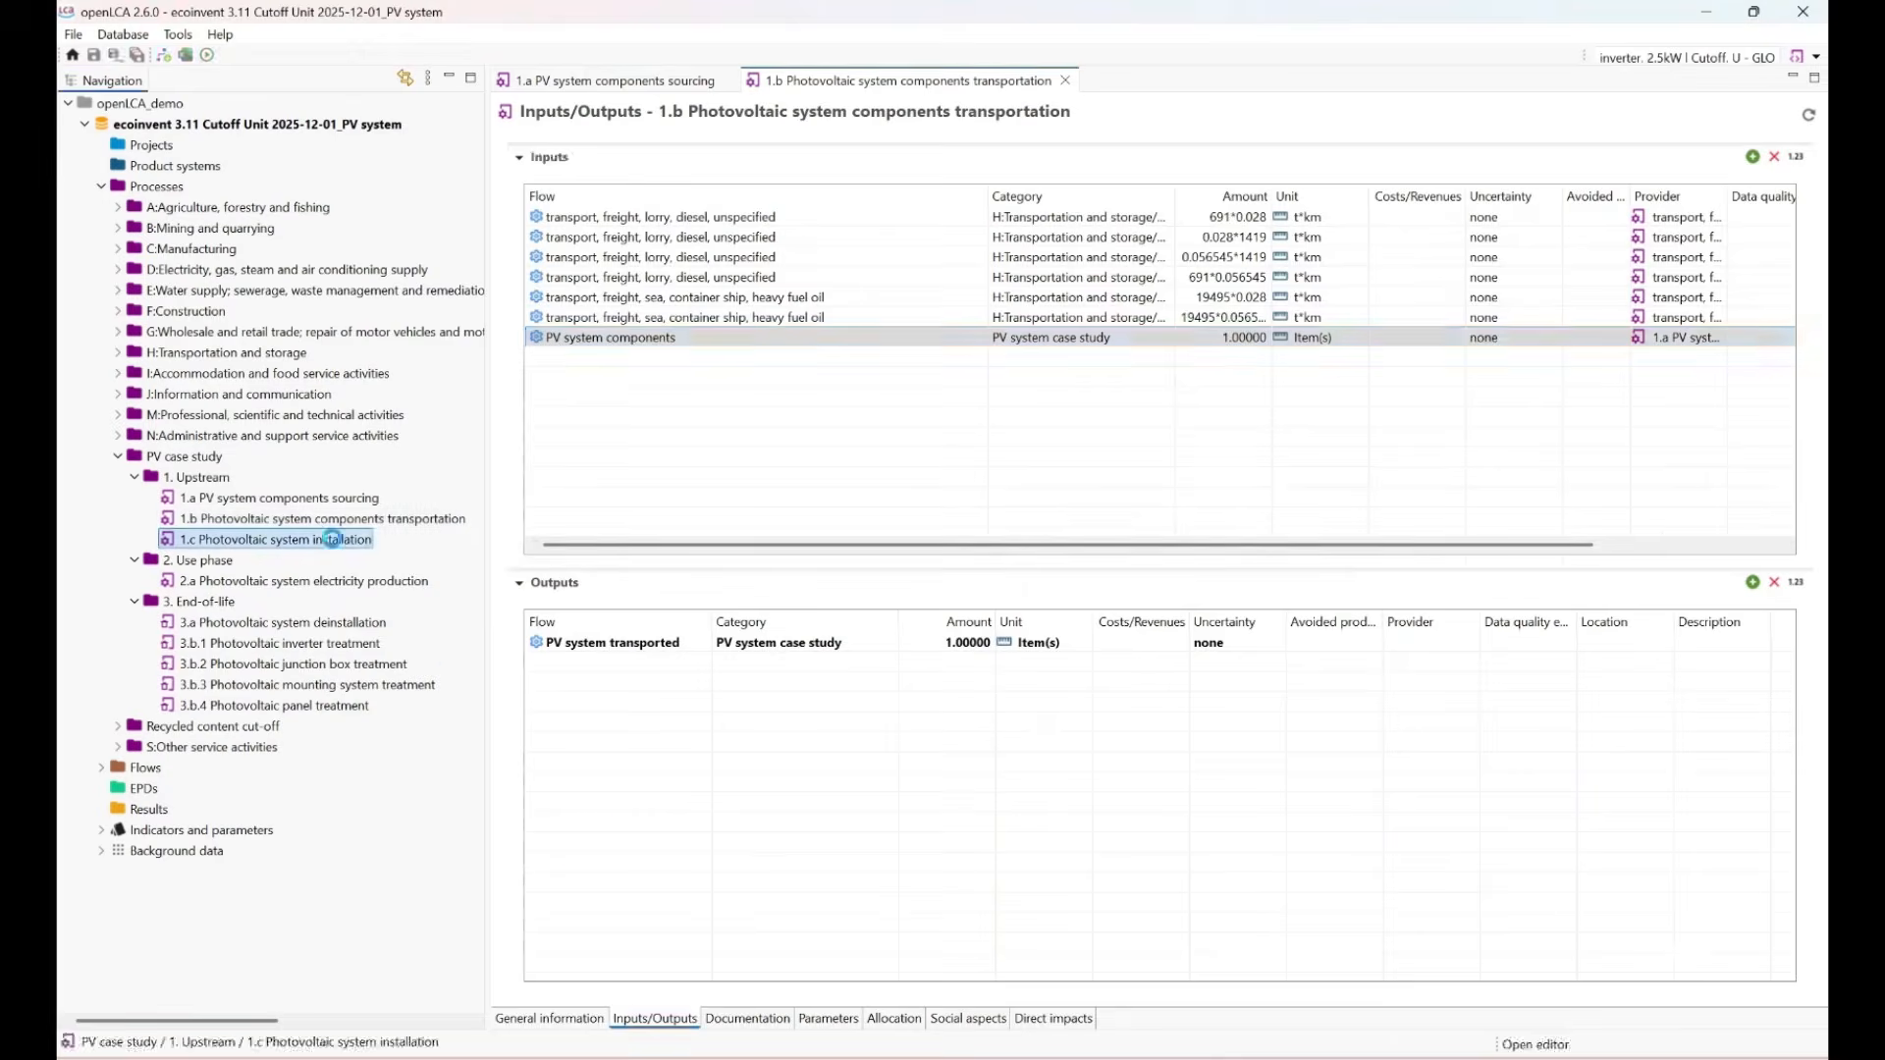
pyautogui.click(654, 1019)
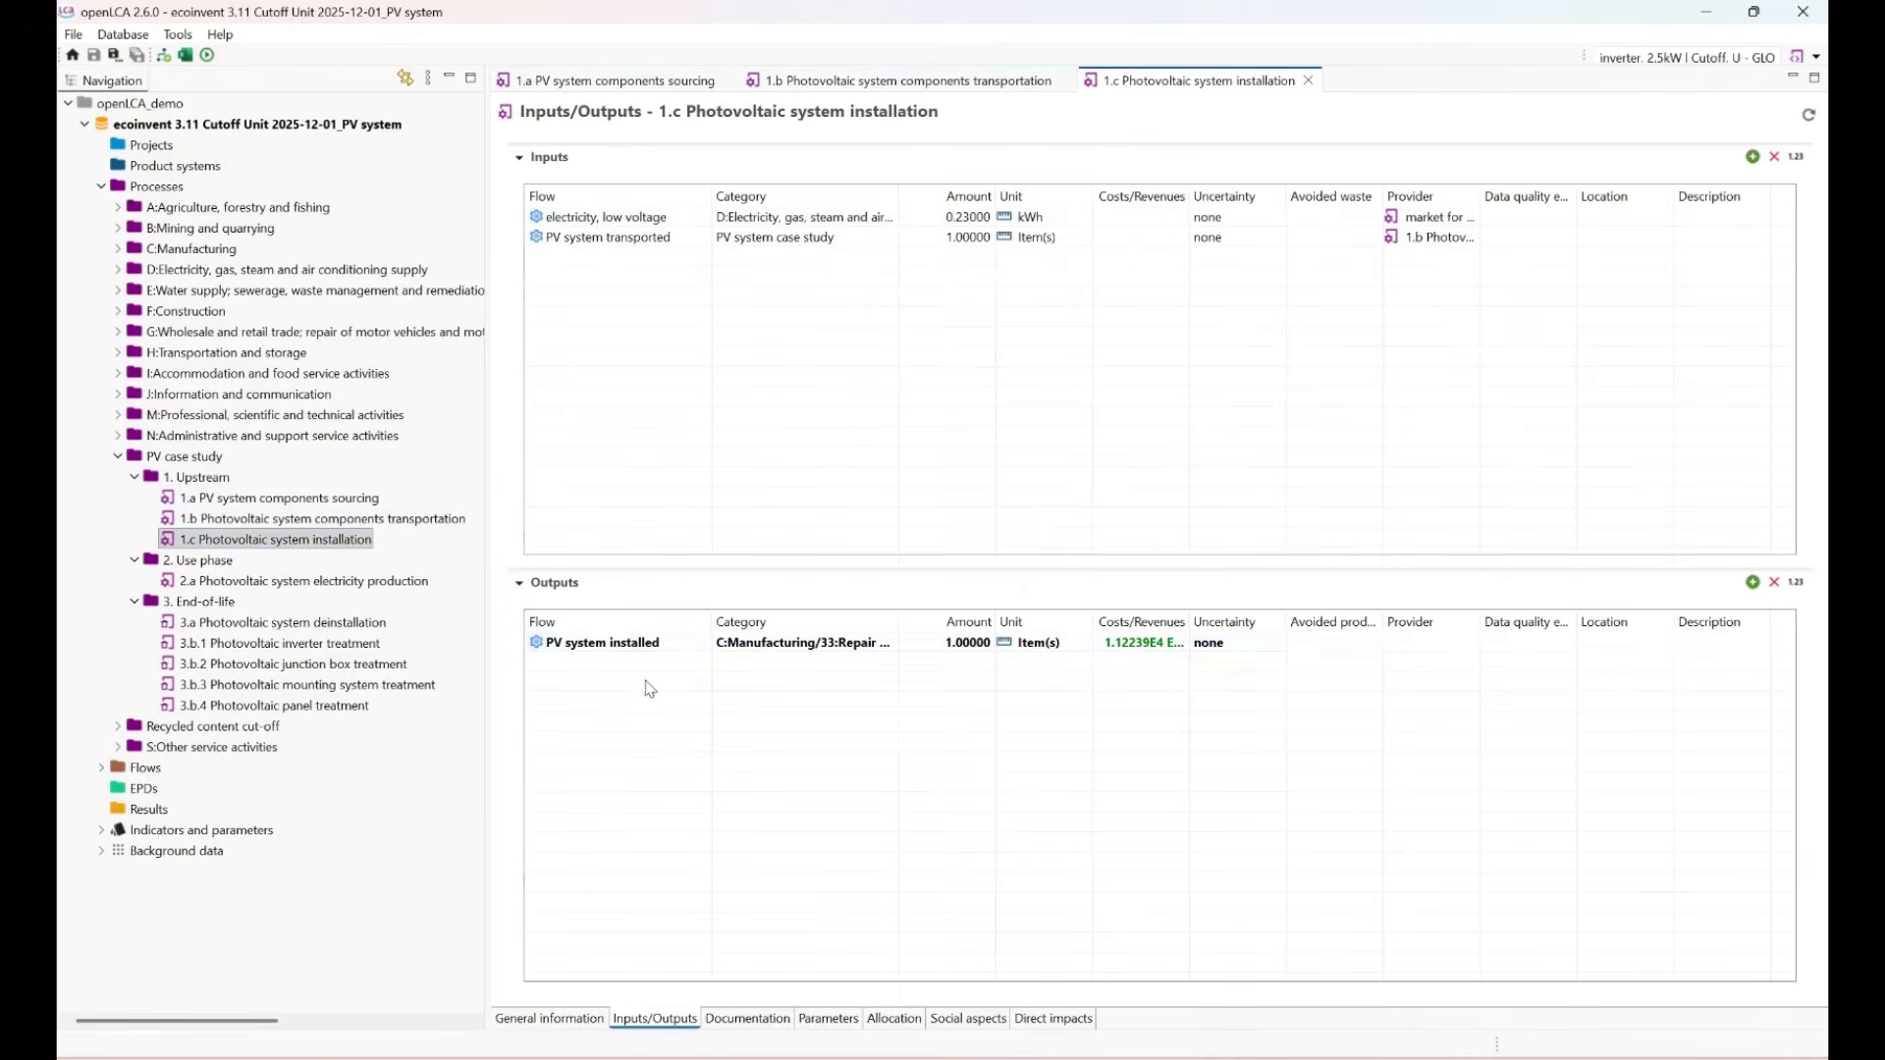
pyautogui.doubleClick(298, 582)
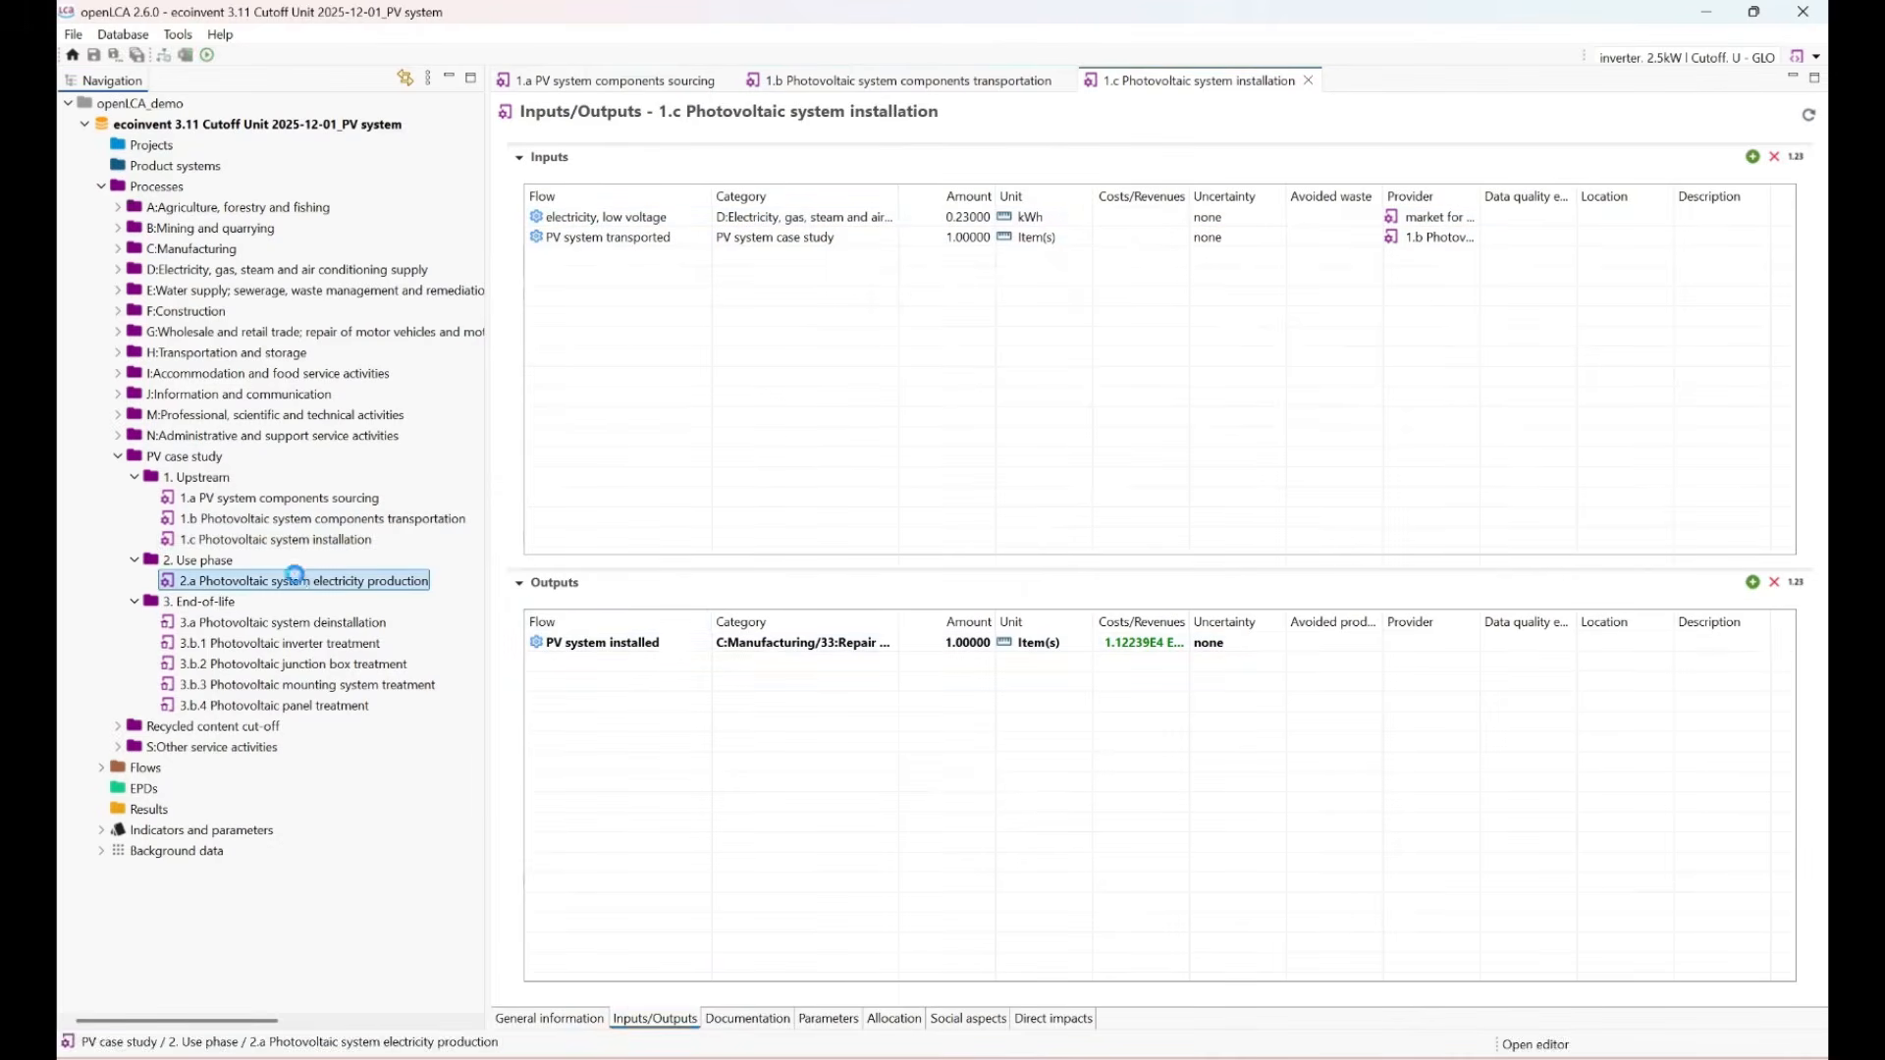
pyautogui.click(655, 1018)
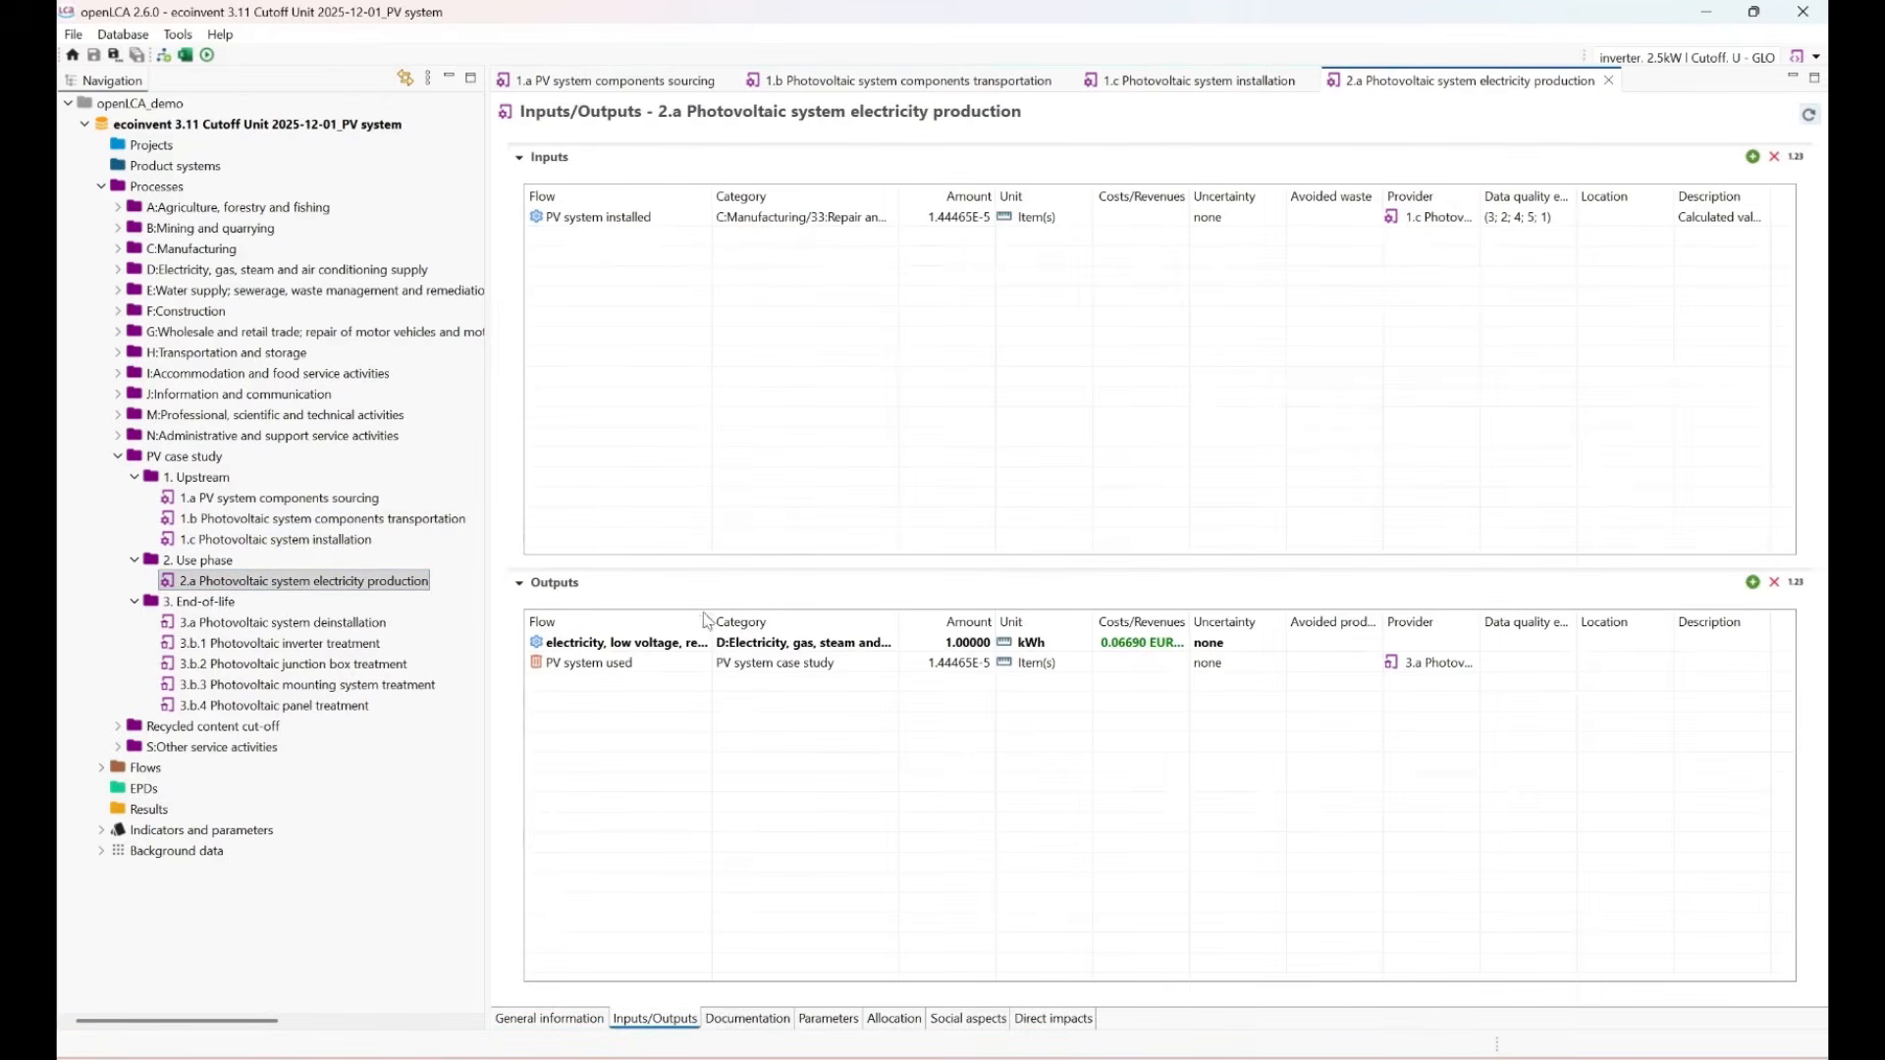
pyautogui.moveTo(712, 621); pyautogui.dragTo(912, 621)
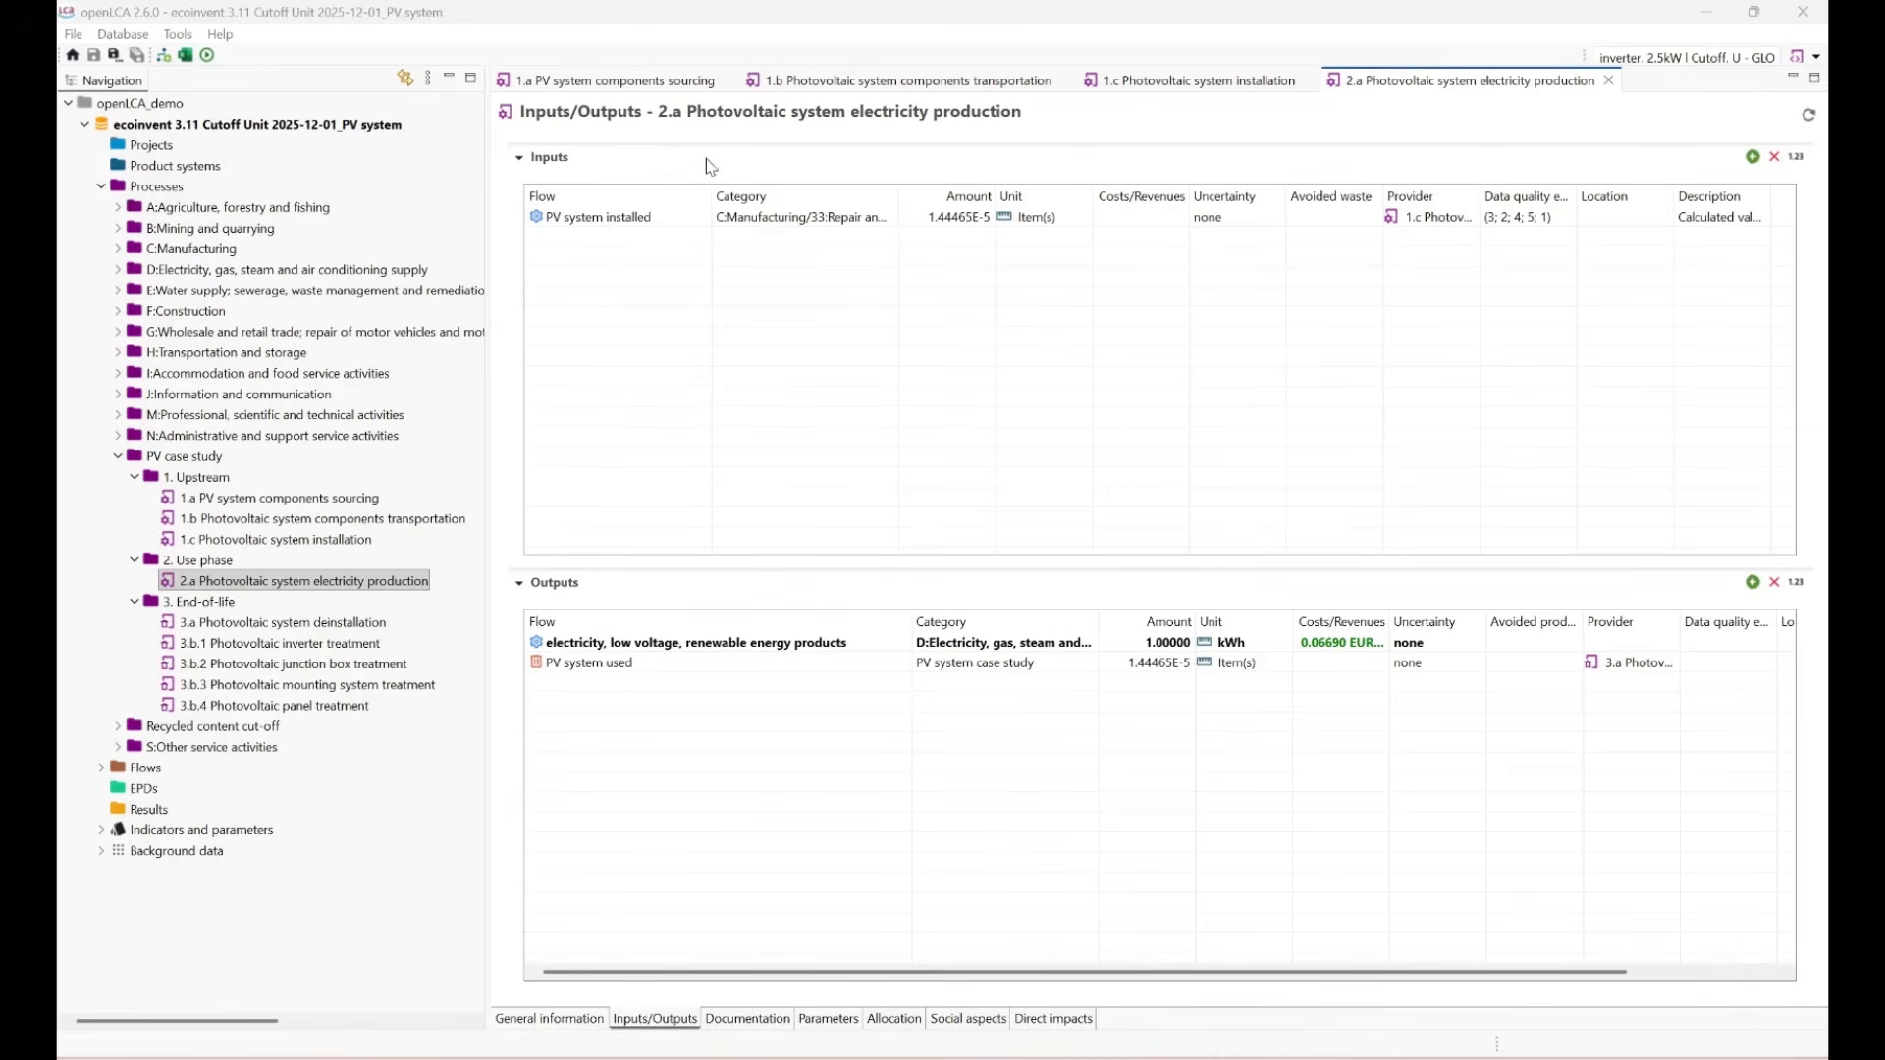
# Close the 1.a, 1.b and 1.c processes, keeping only 2.a Photovoltaic system electricity production open.
pyautogui.click(731, 81)
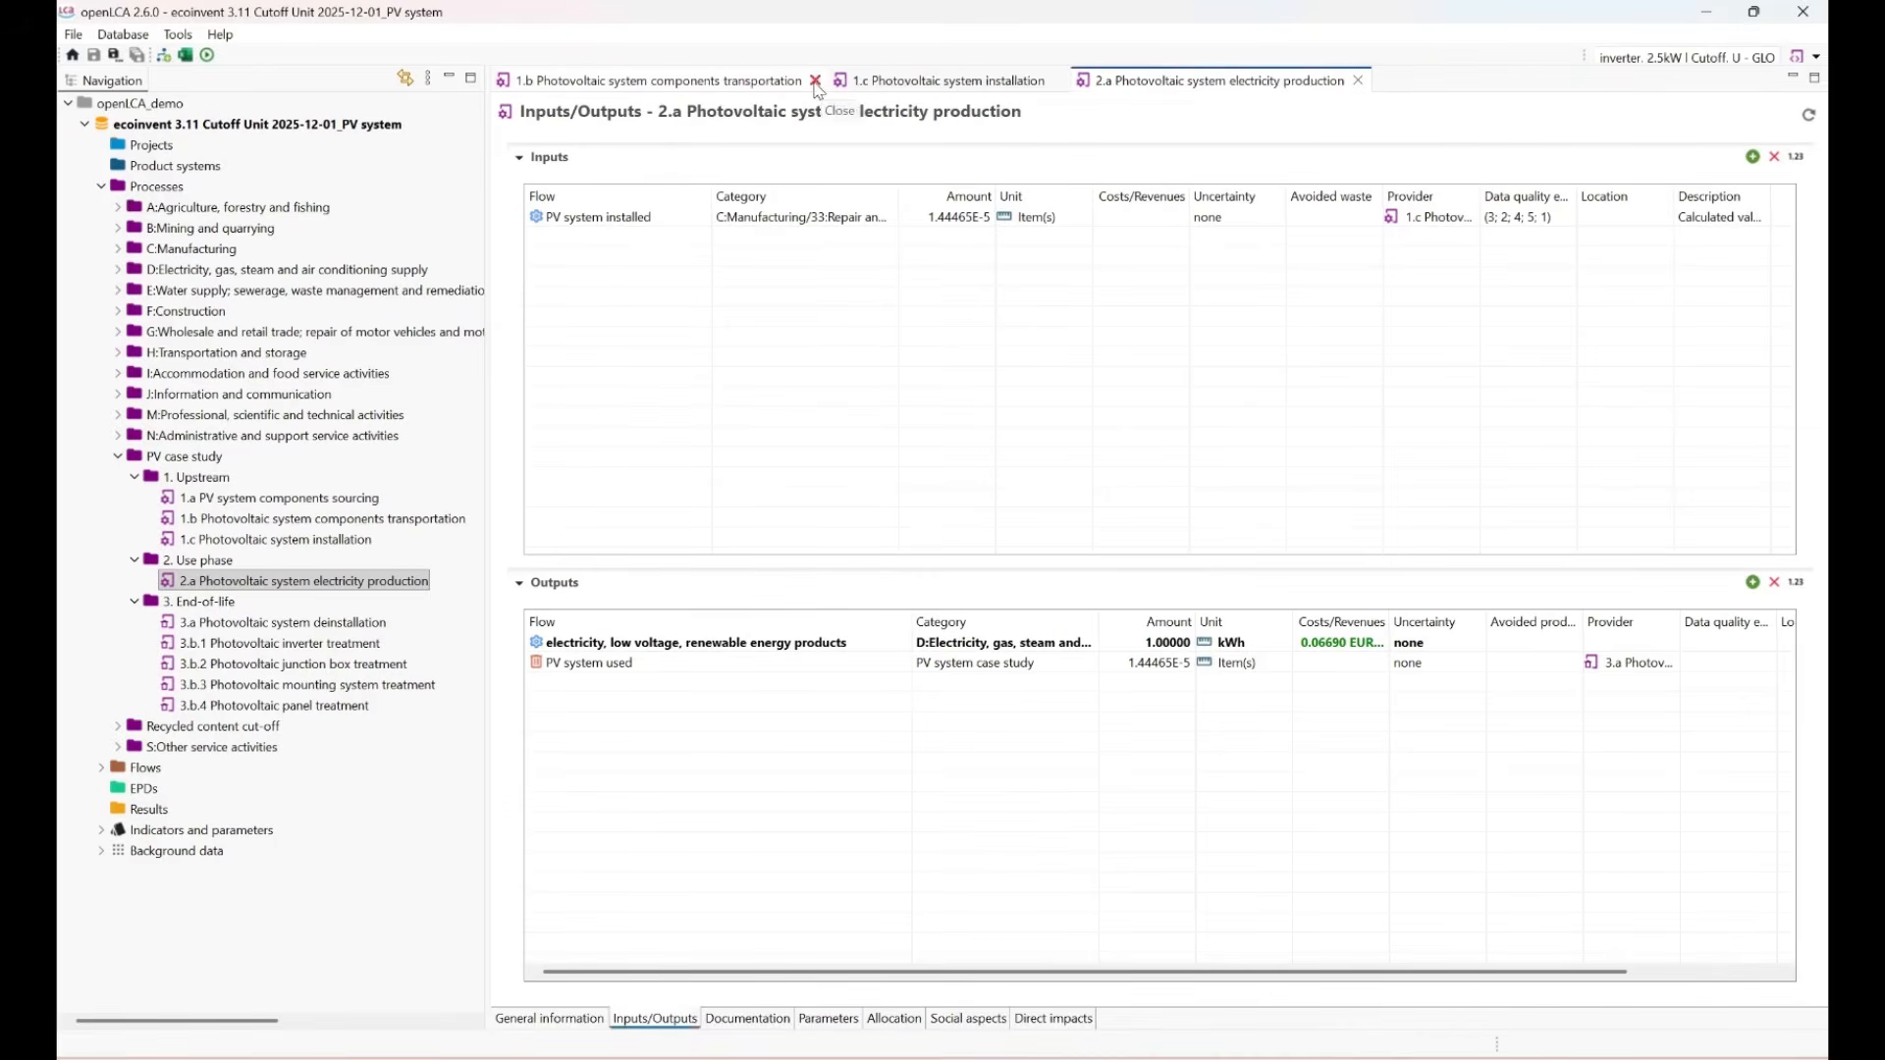
pyautogui.click(815, 80)
pyautogui.click(721, 80)
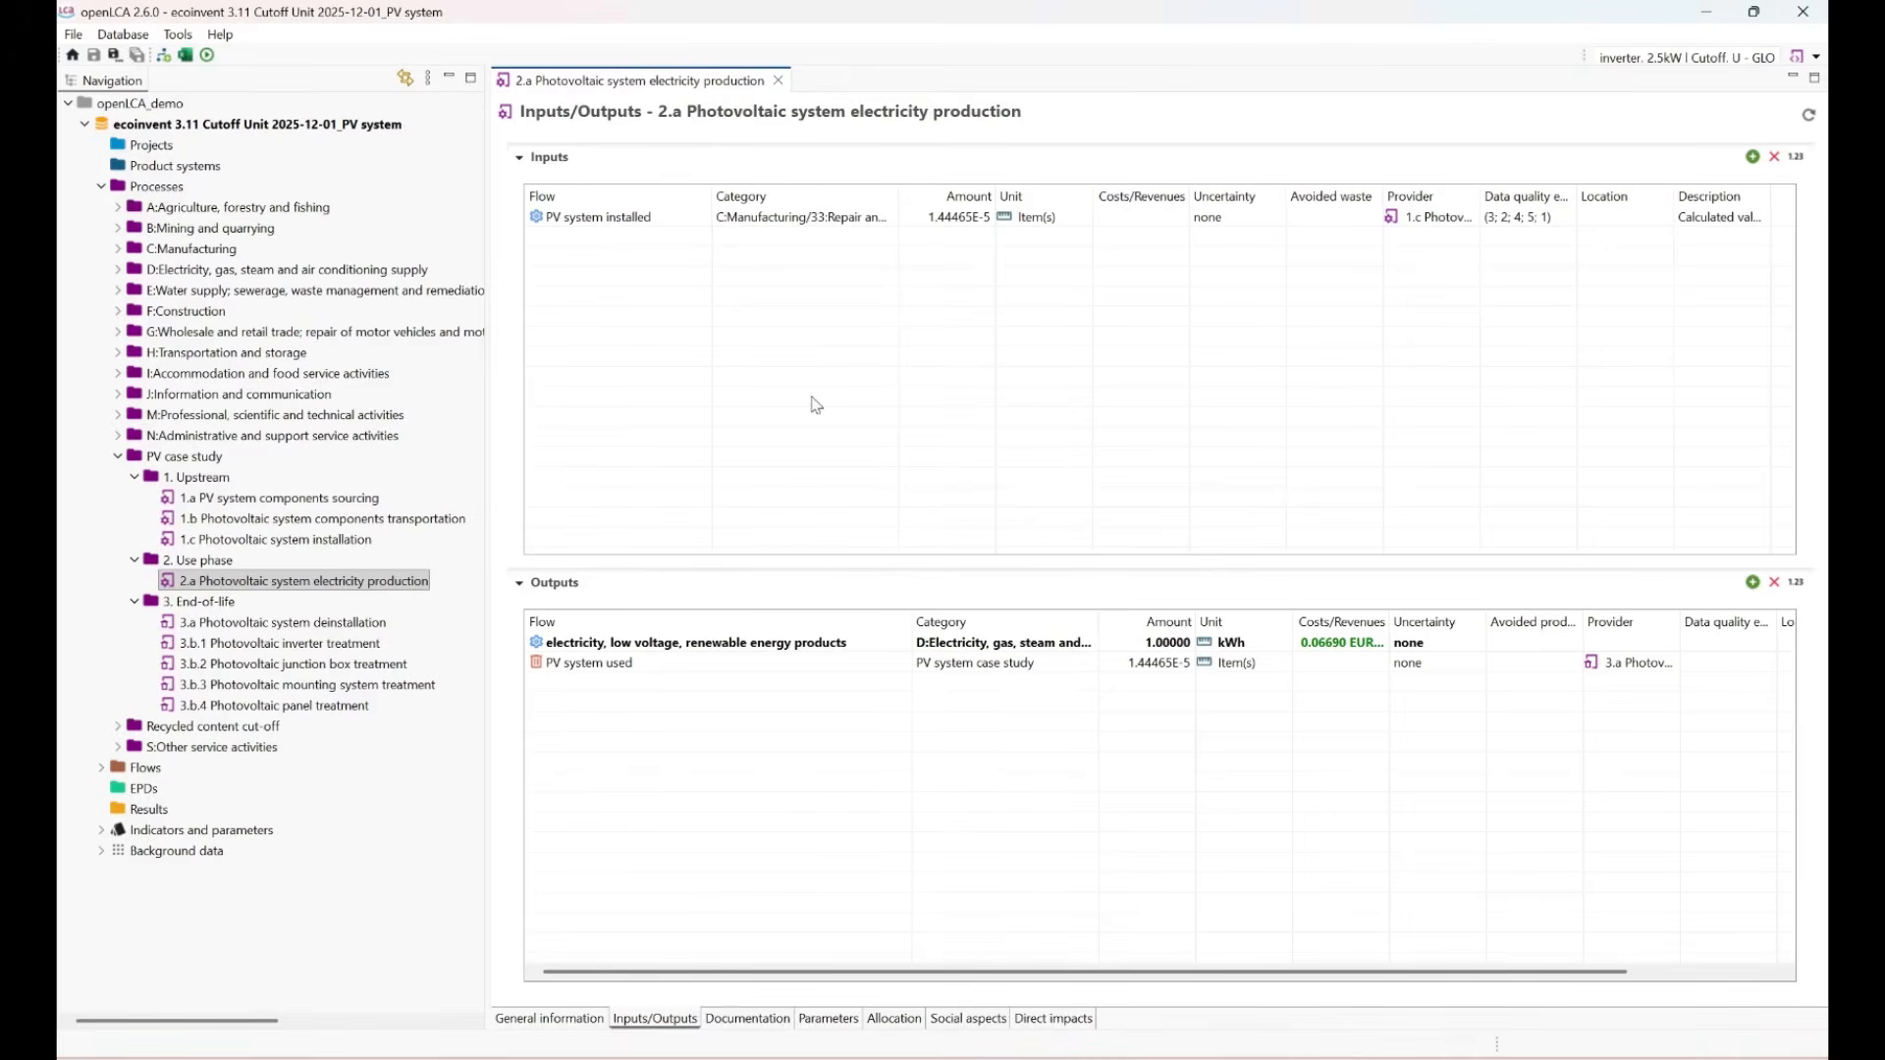
# Create a product system from 2.a Photovoltaic system electricity production, preferring default providers and unit processes.
pyautogui.click(426, 582)
pyautogui.click(550, 1019)
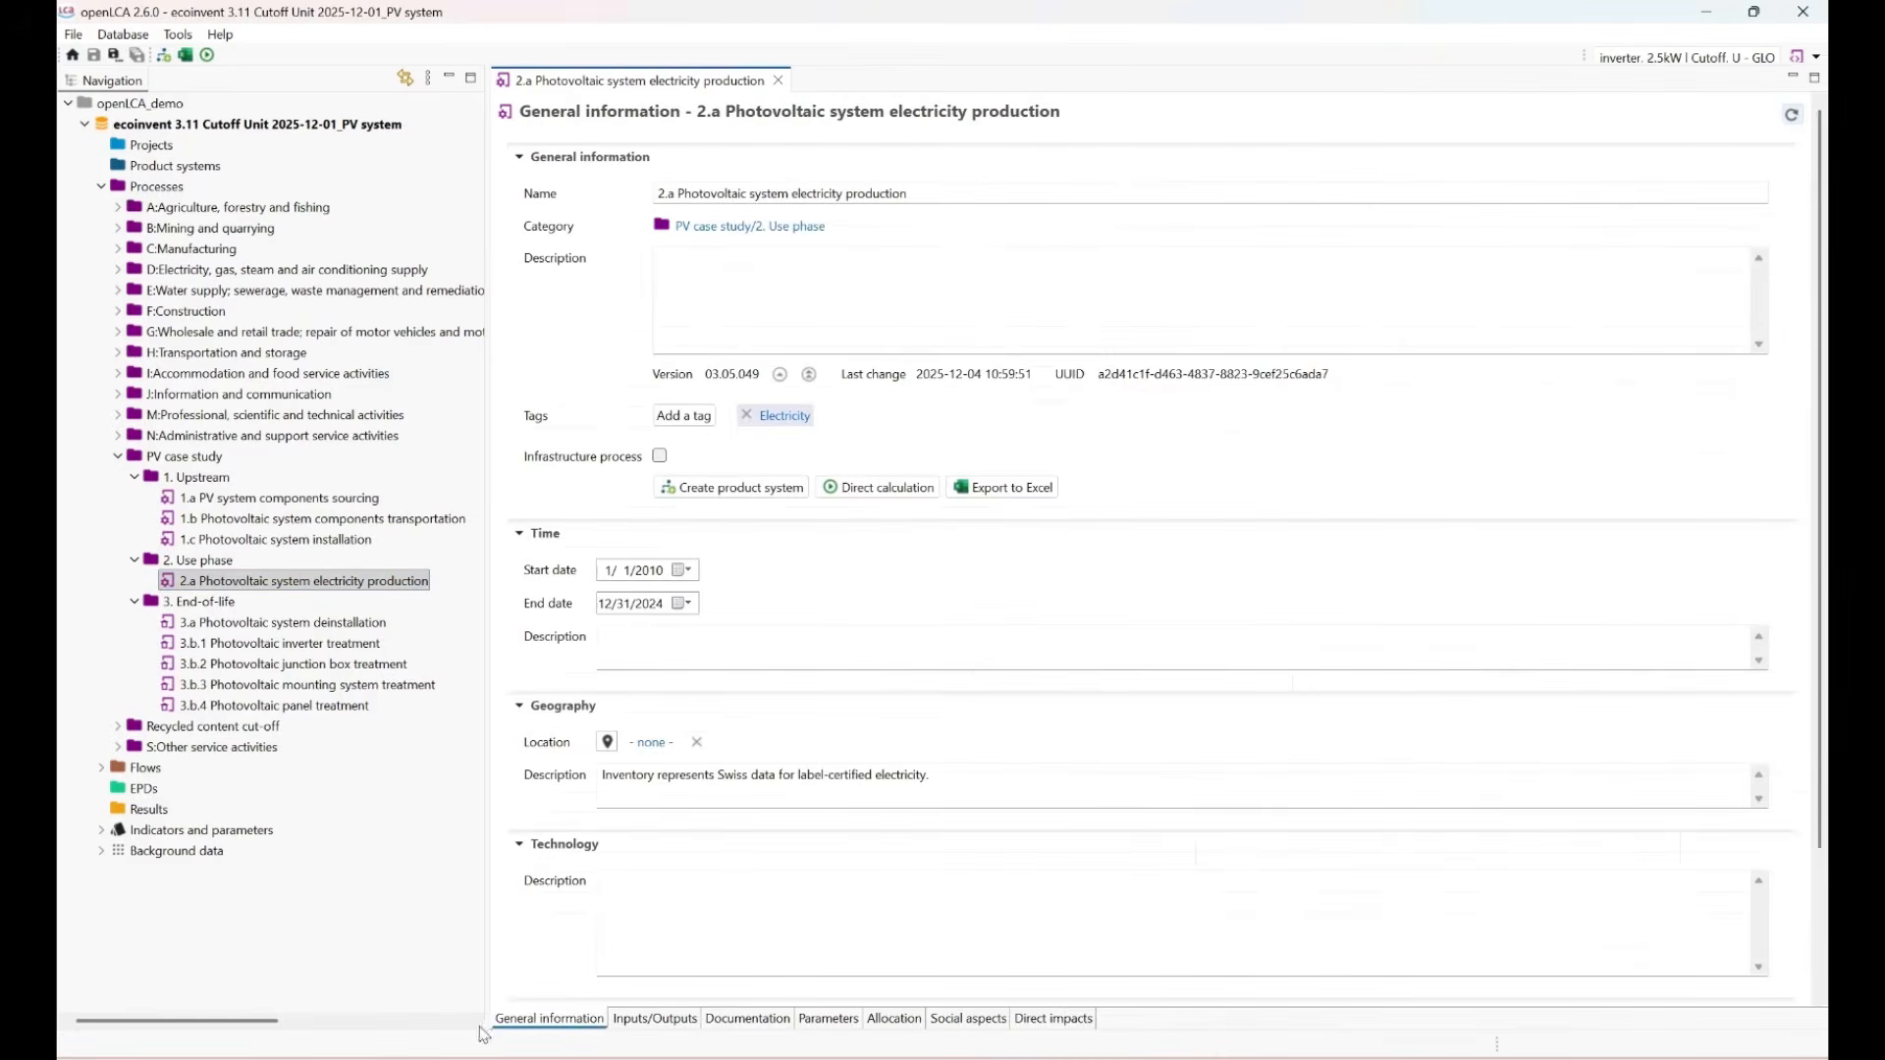
pyautogui.click(736, 489)
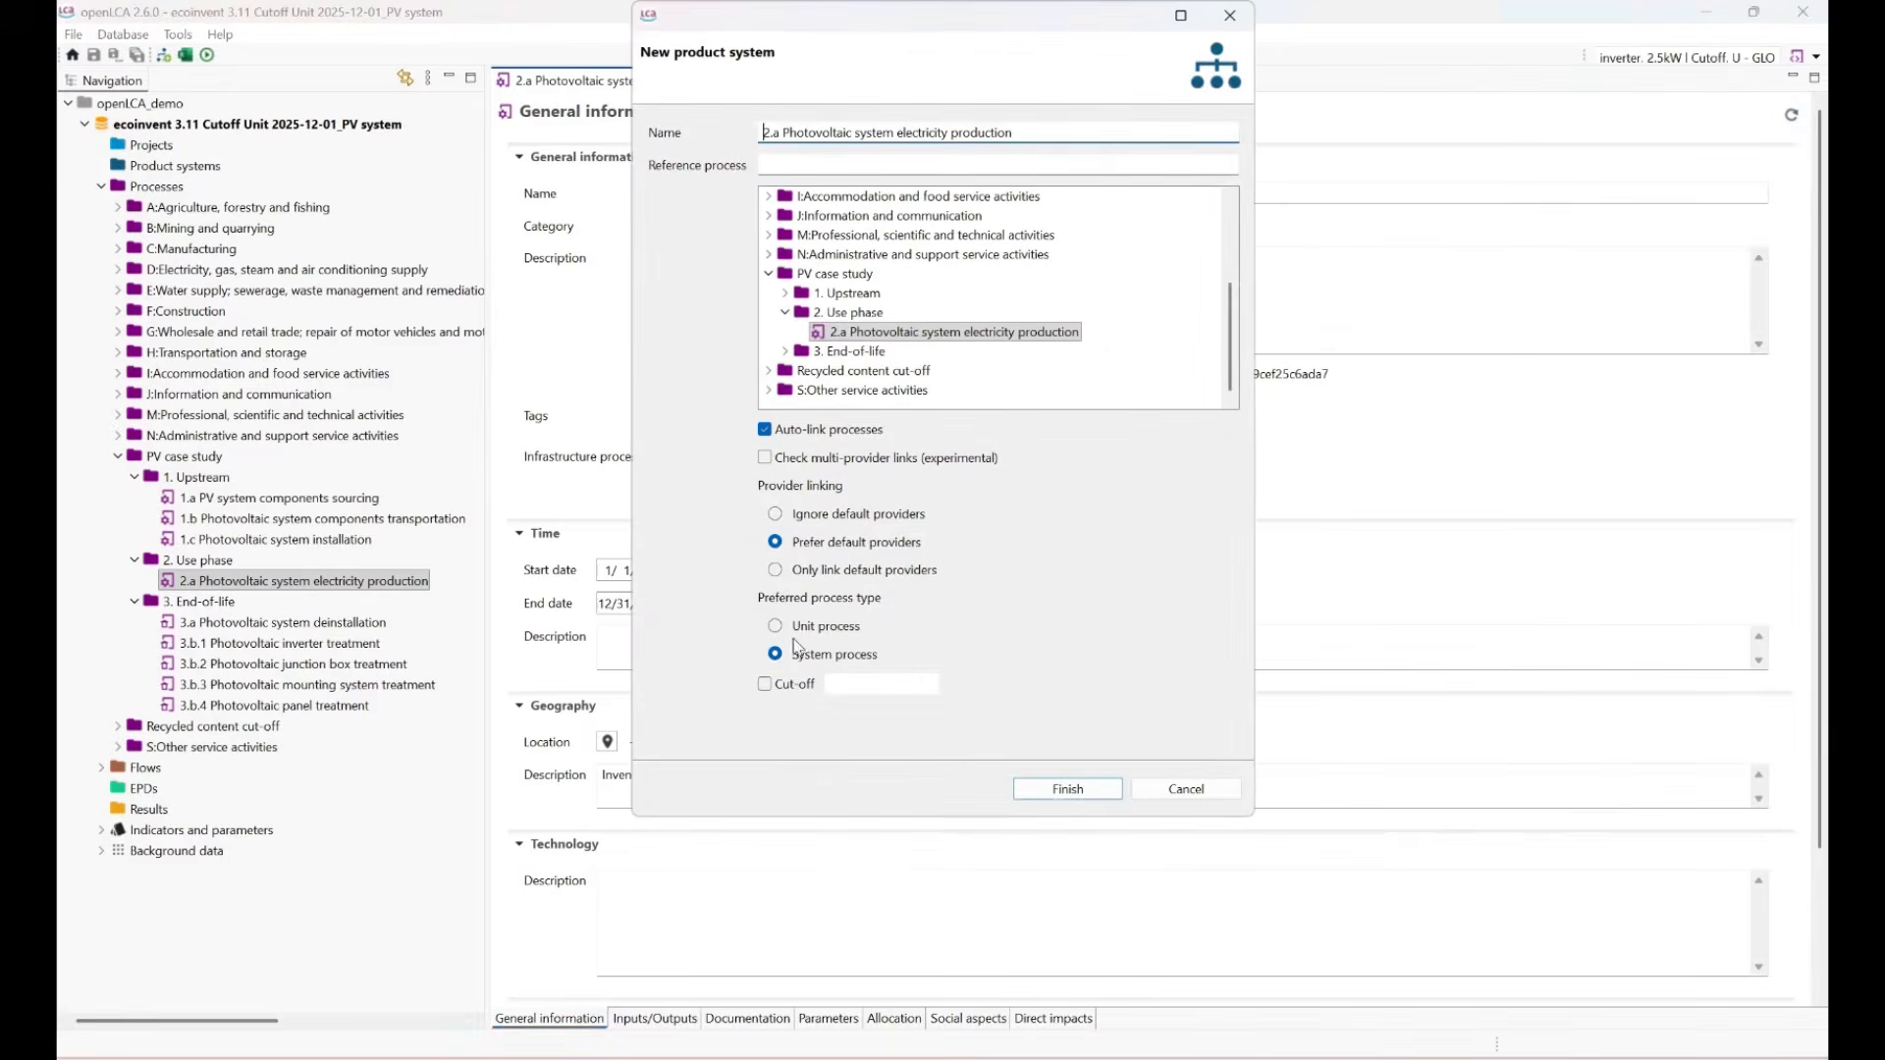
pyautogui.click(776, 627)
pyautogui.click(1068, 788)
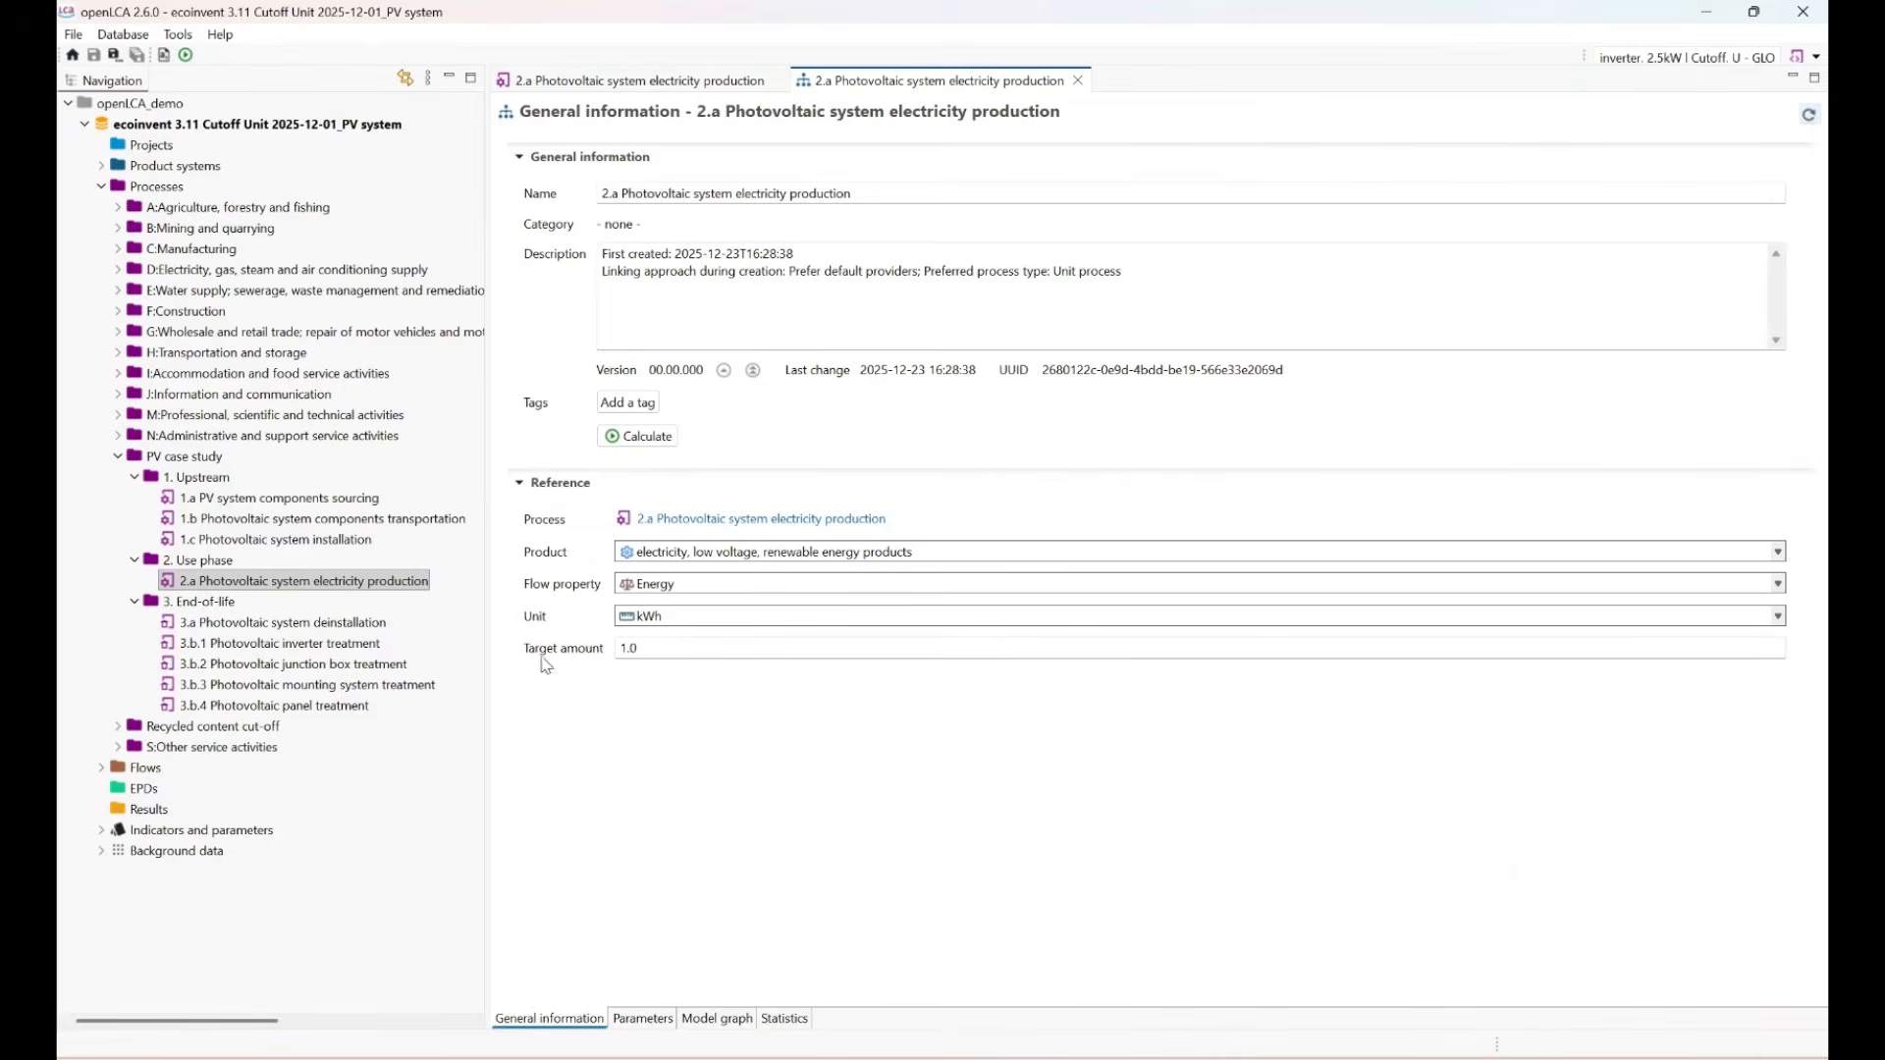
# Examine the product system's upstream chain in the model graph, expanding the 1.c installation and 1.b components transportation processes.
pyautogui.click(734, 1024)
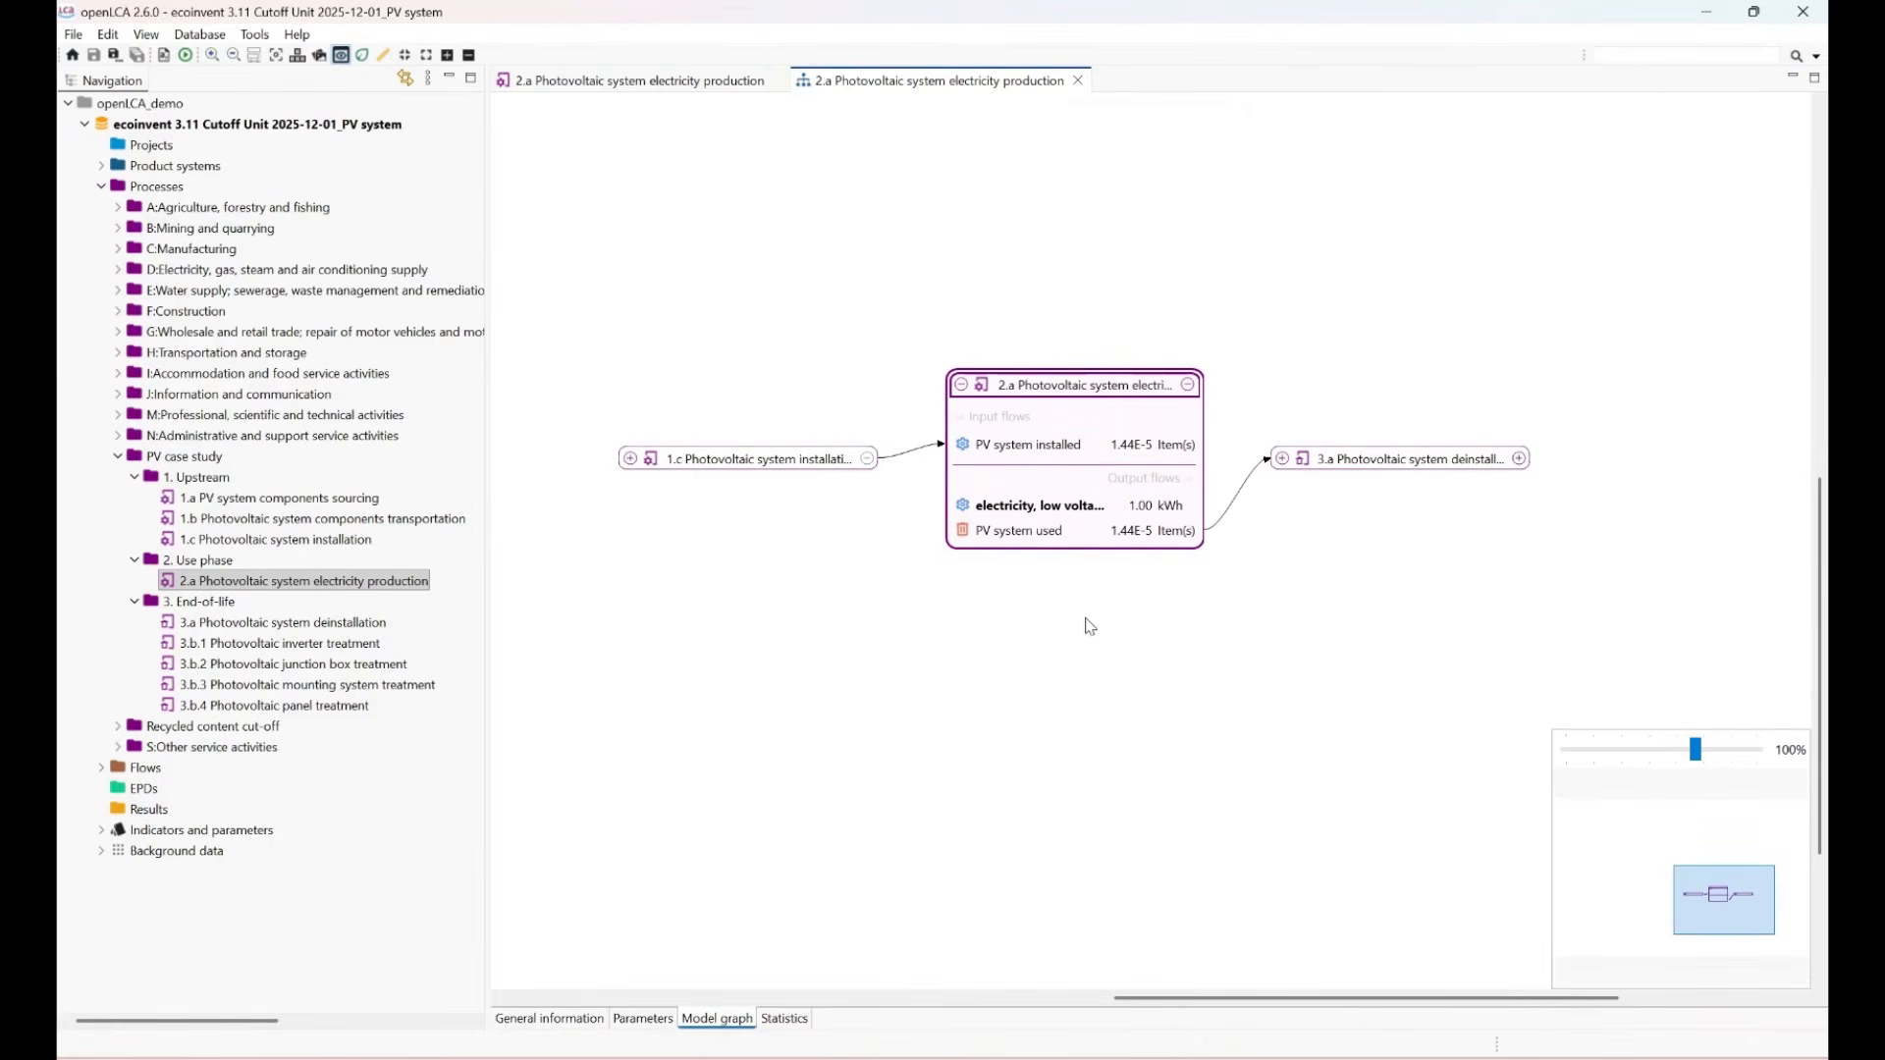
pyautogui.scroll(-1, 1089, 627)
pyautogui.scroll(2, 1089, 627)
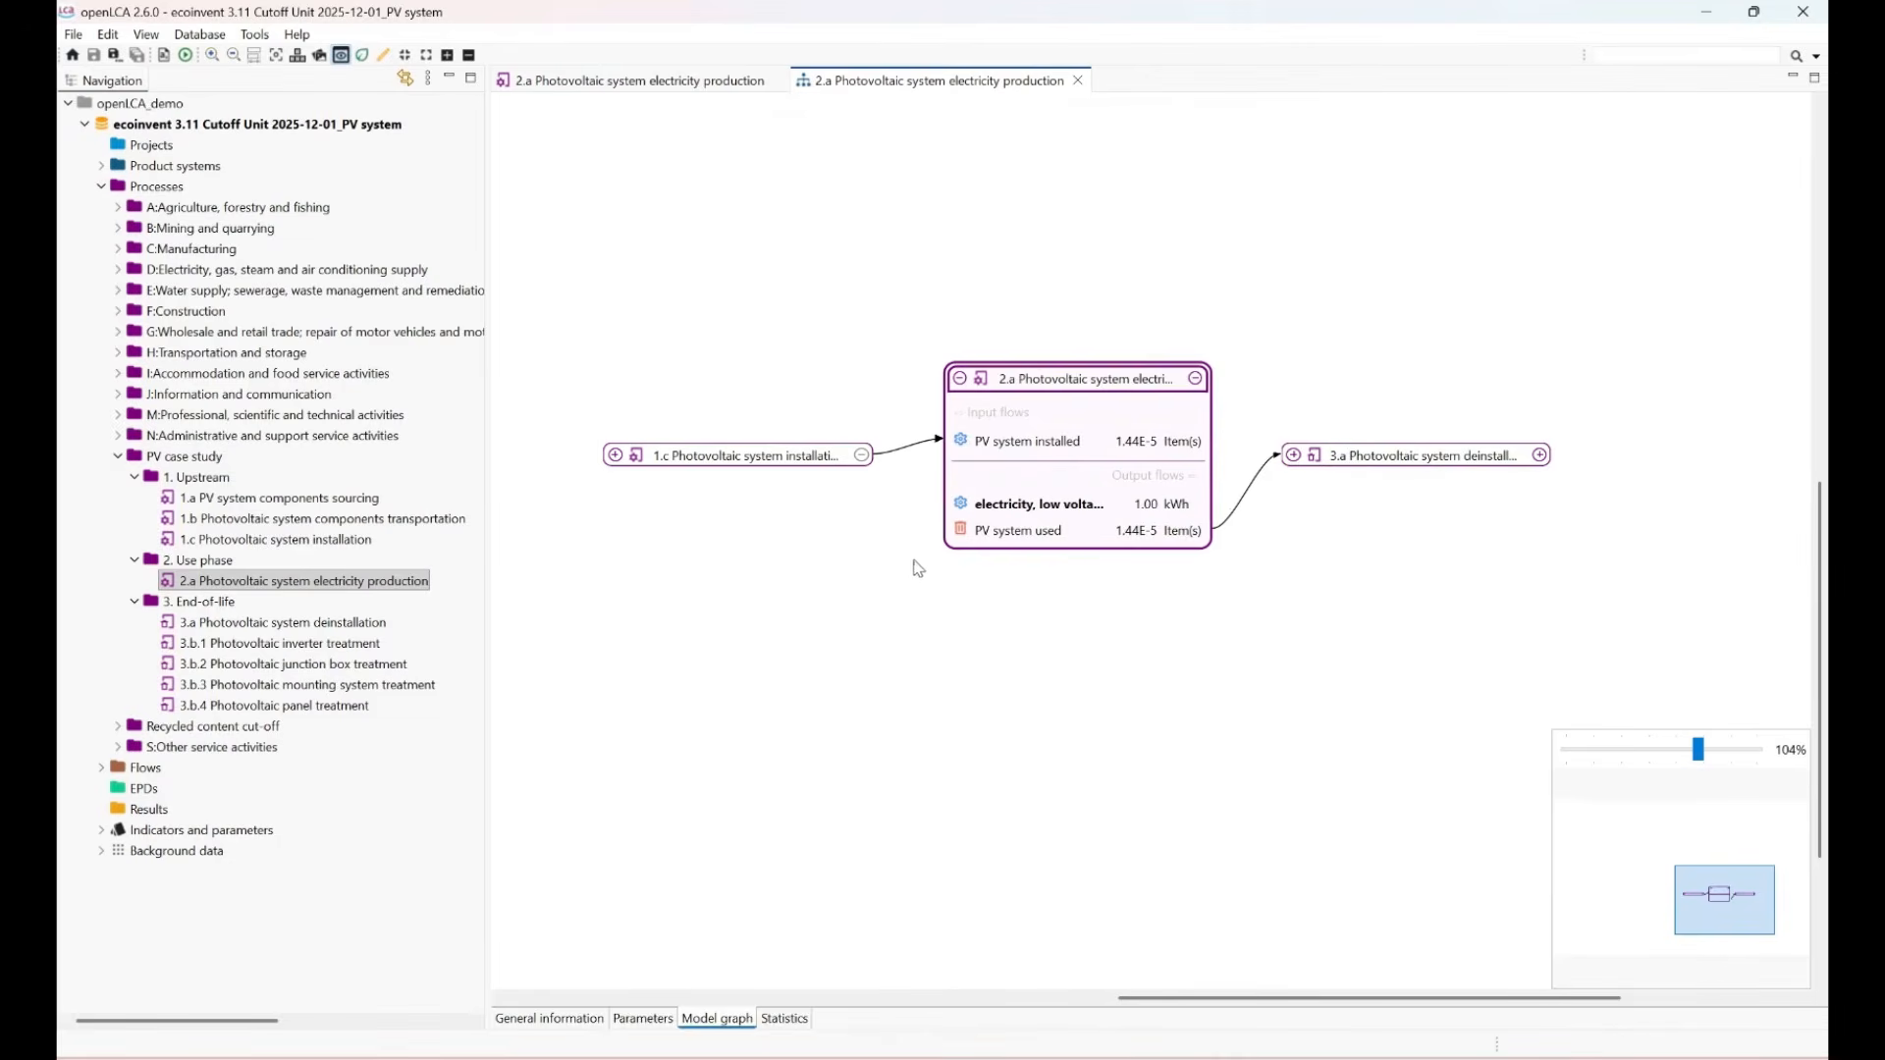
pyautogui.moveTo(894, 557); pyautogui.dragTo(1138, 590)
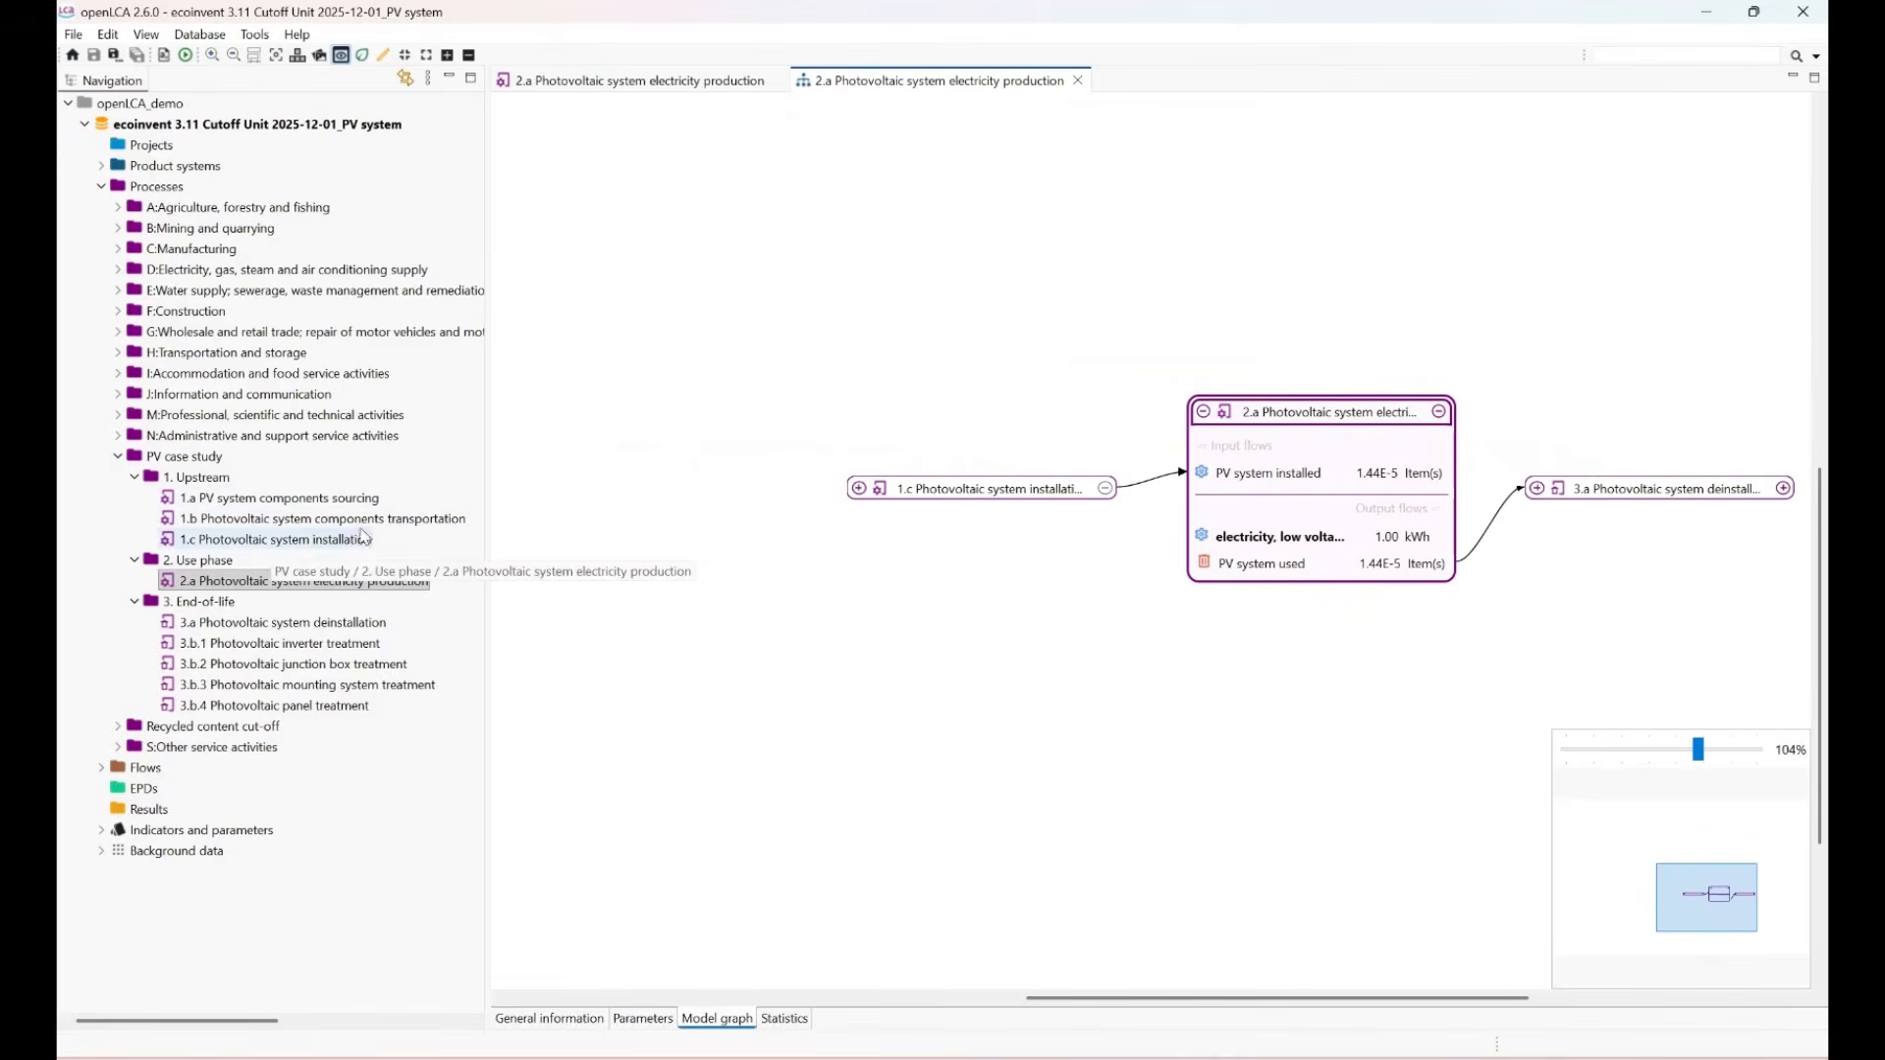
pyautogui.moveTo(1026, 652); pyautogui.dragTo(1163, 650)
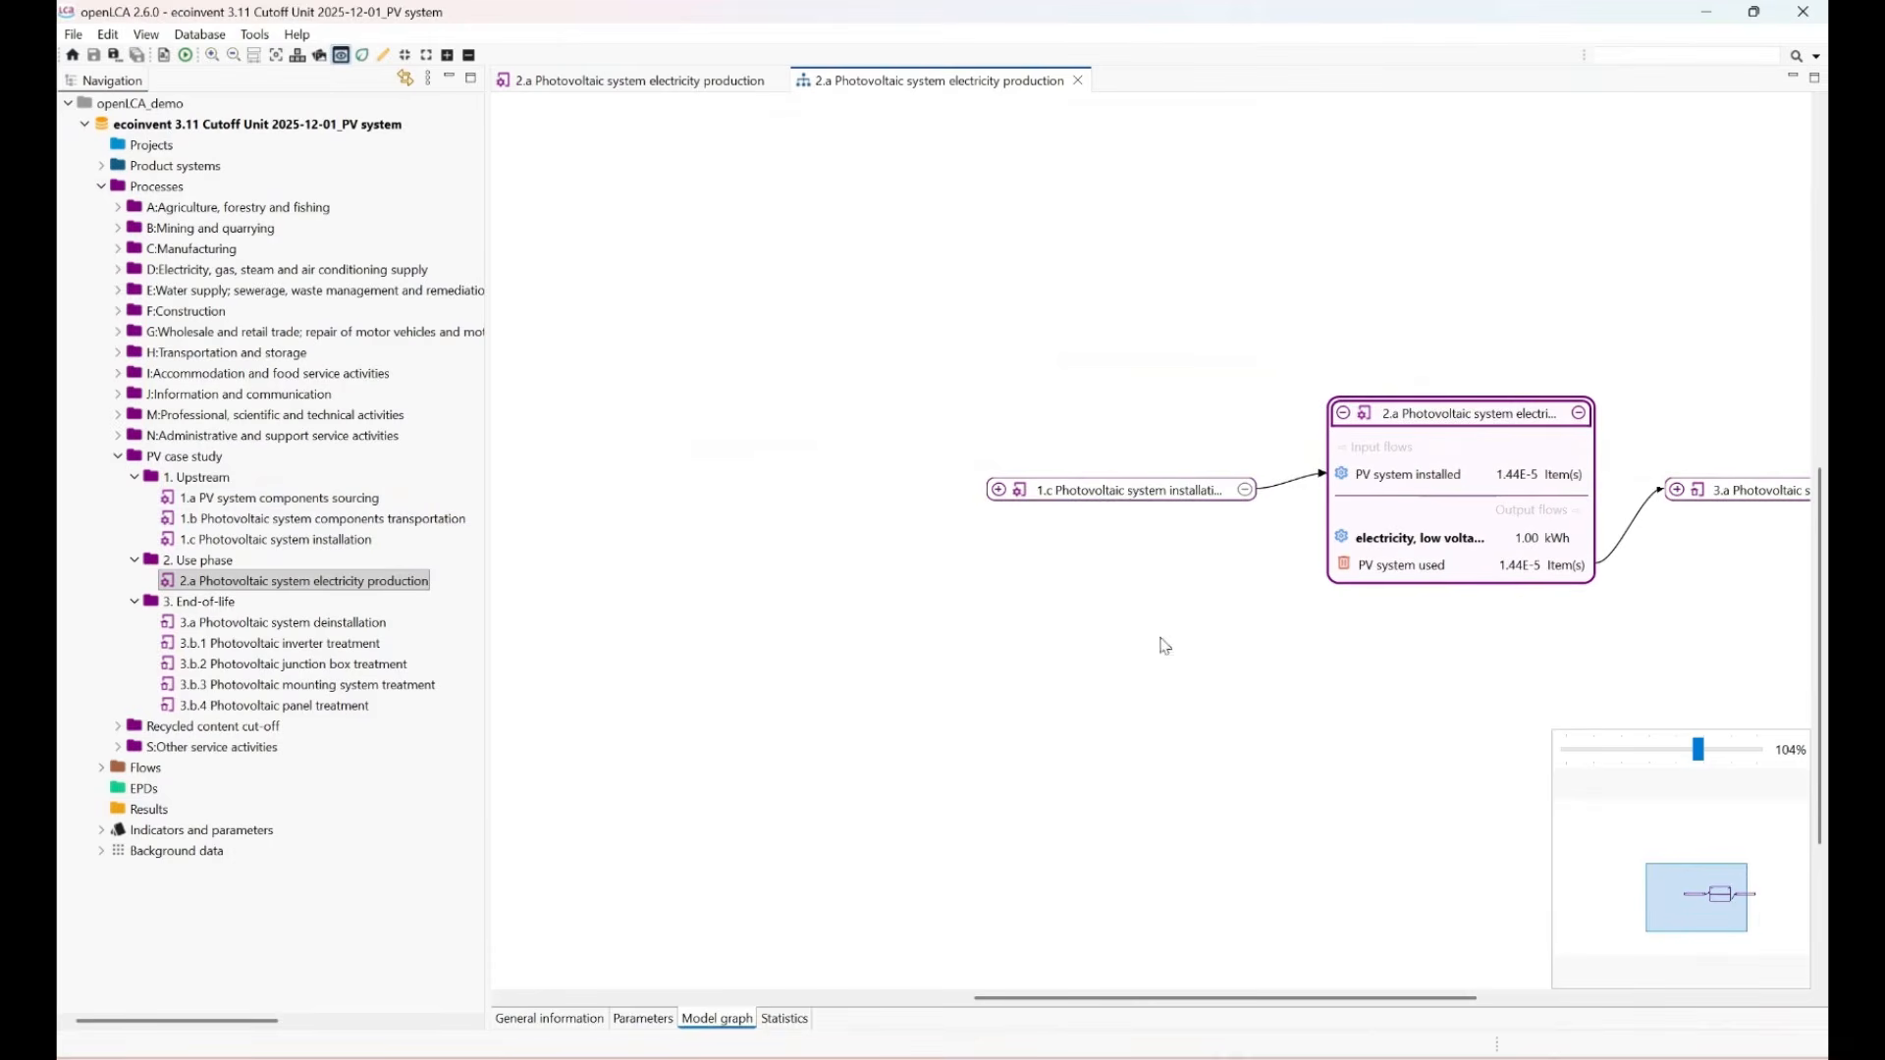
pyautogui.doubleClick(1175, 499)
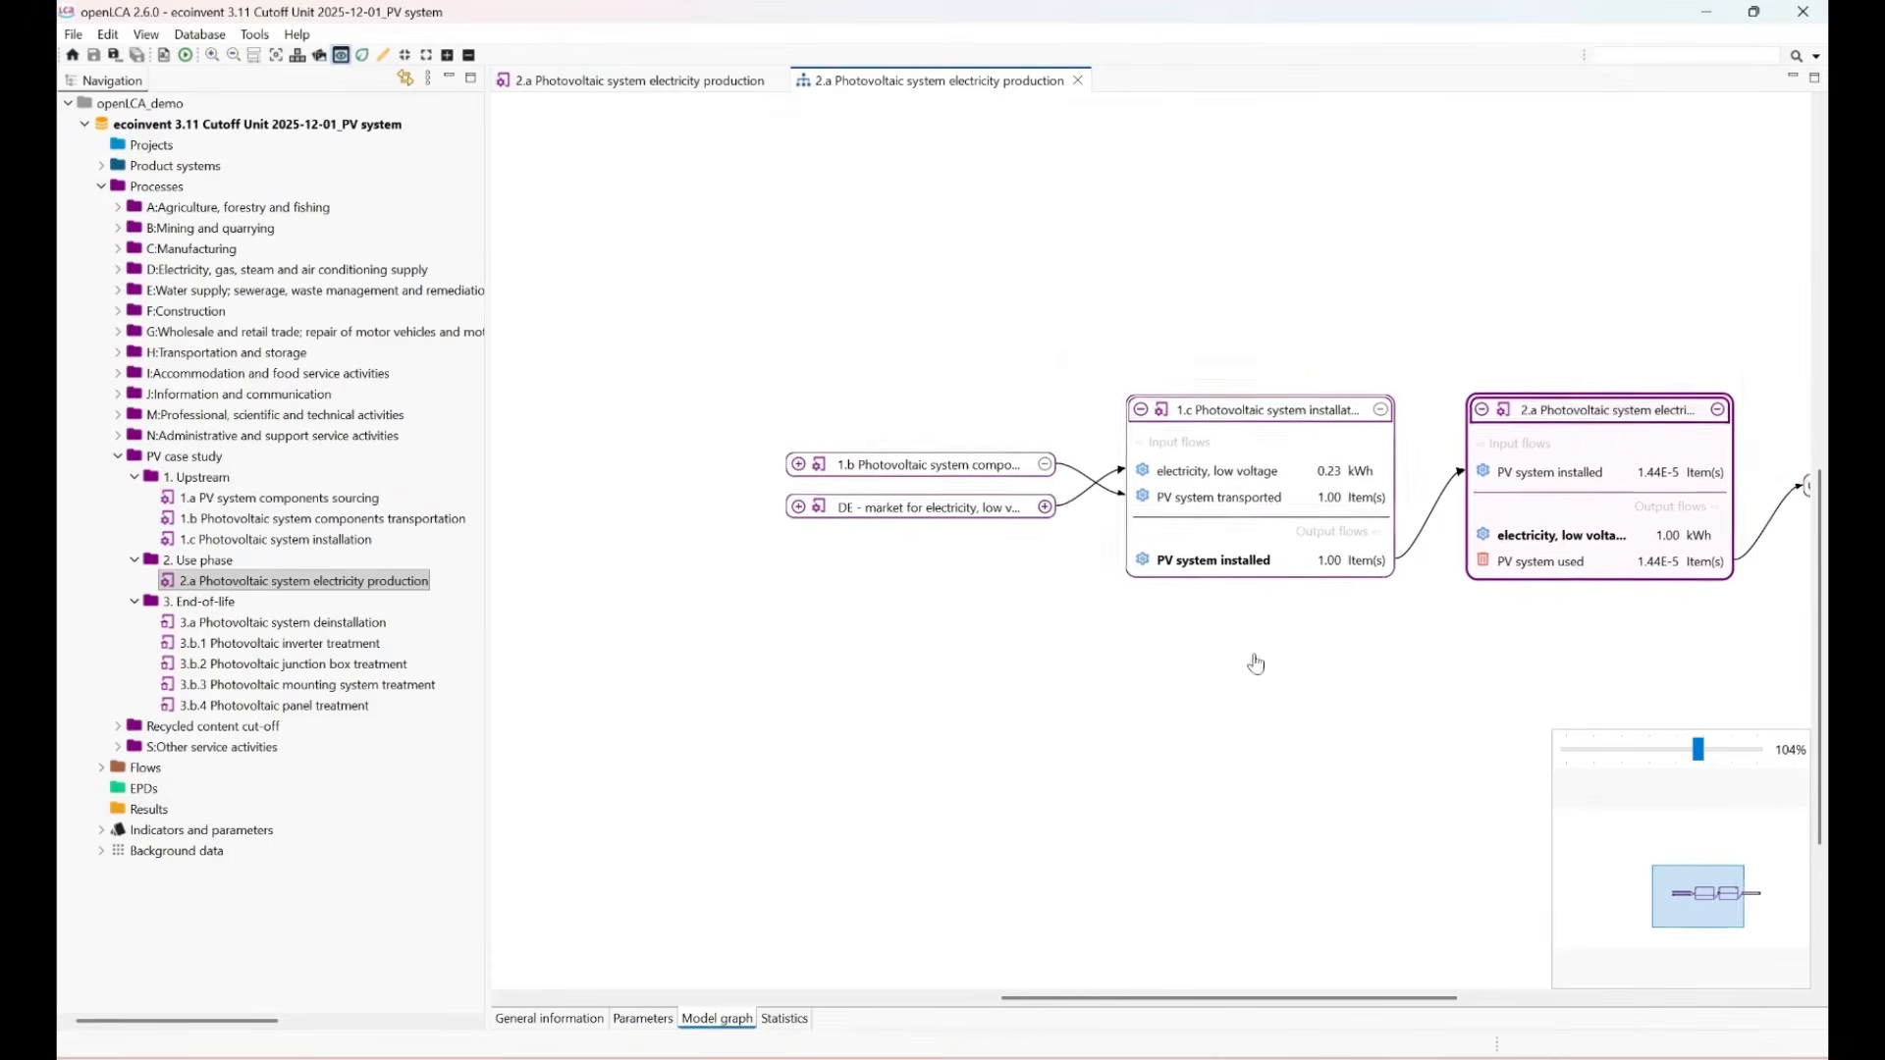
pyautogui.doubleClick(927, 464)
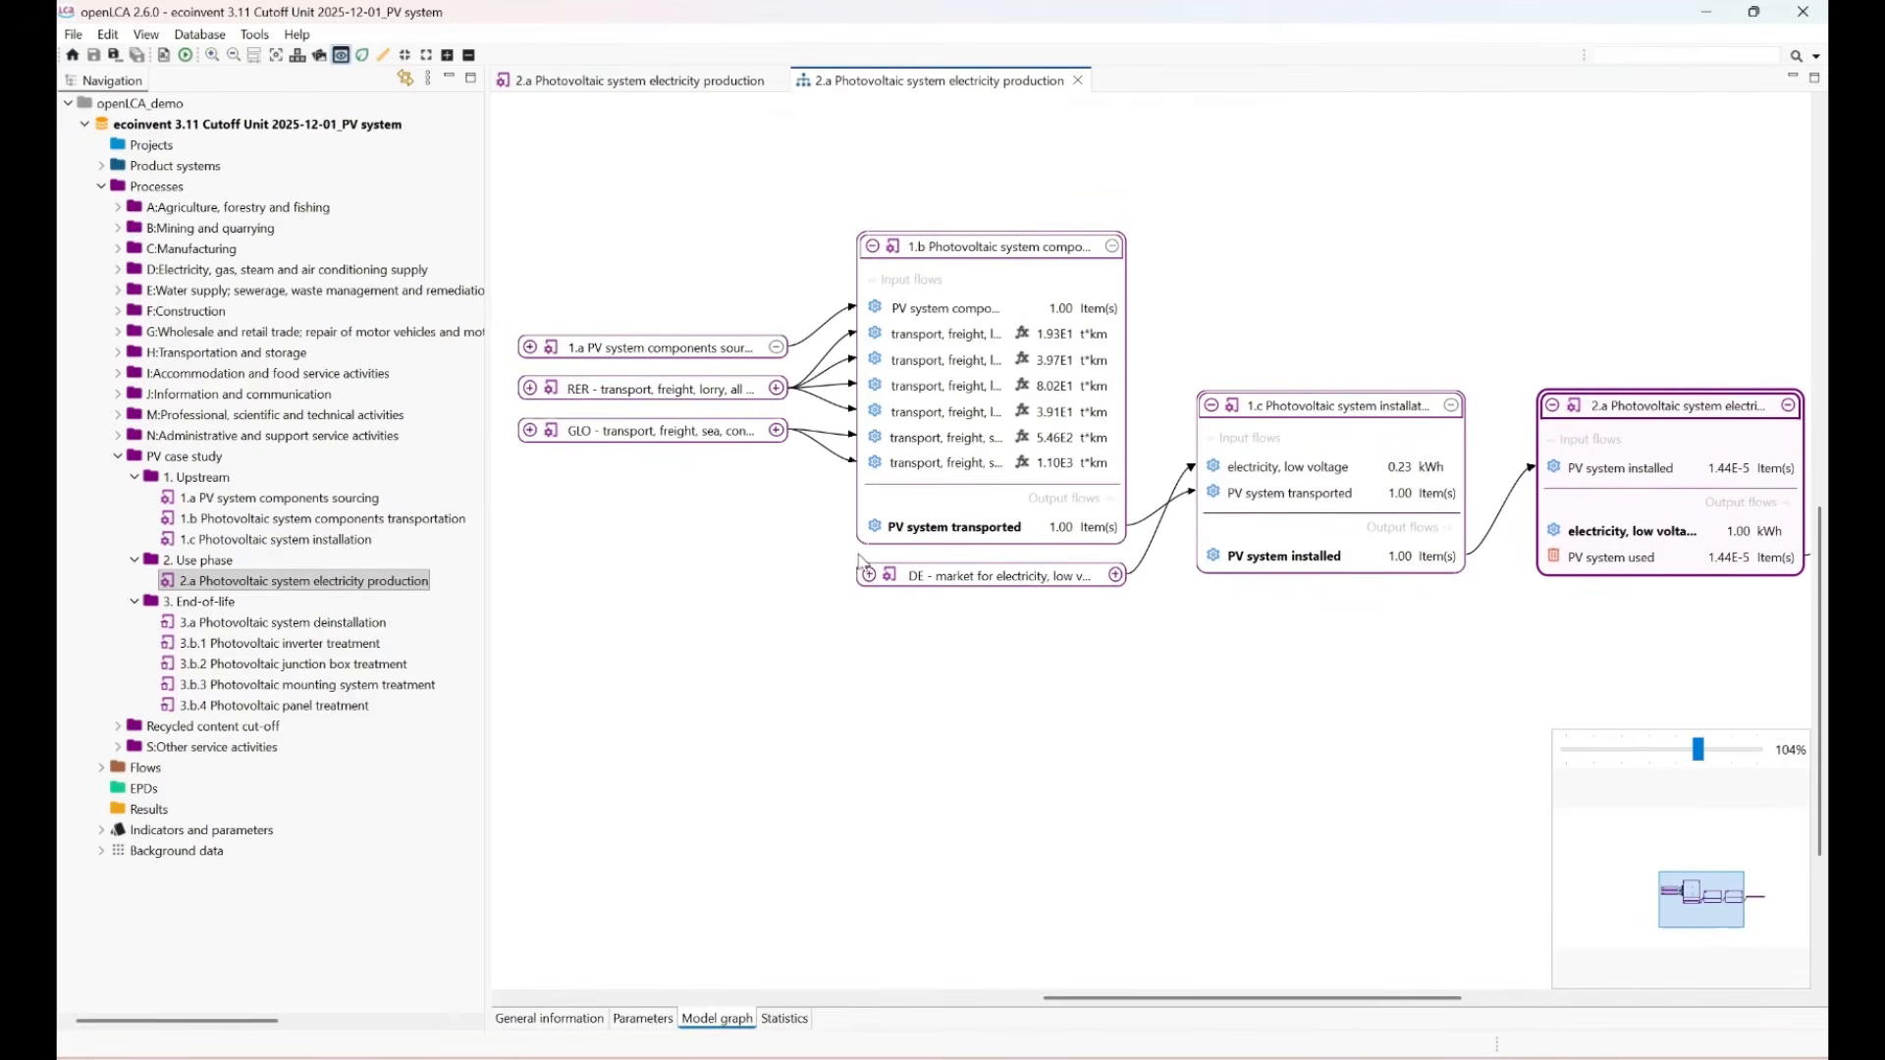
pyautogui.moveTo(782, 559); pyautogui.dragTo(1377, 663)
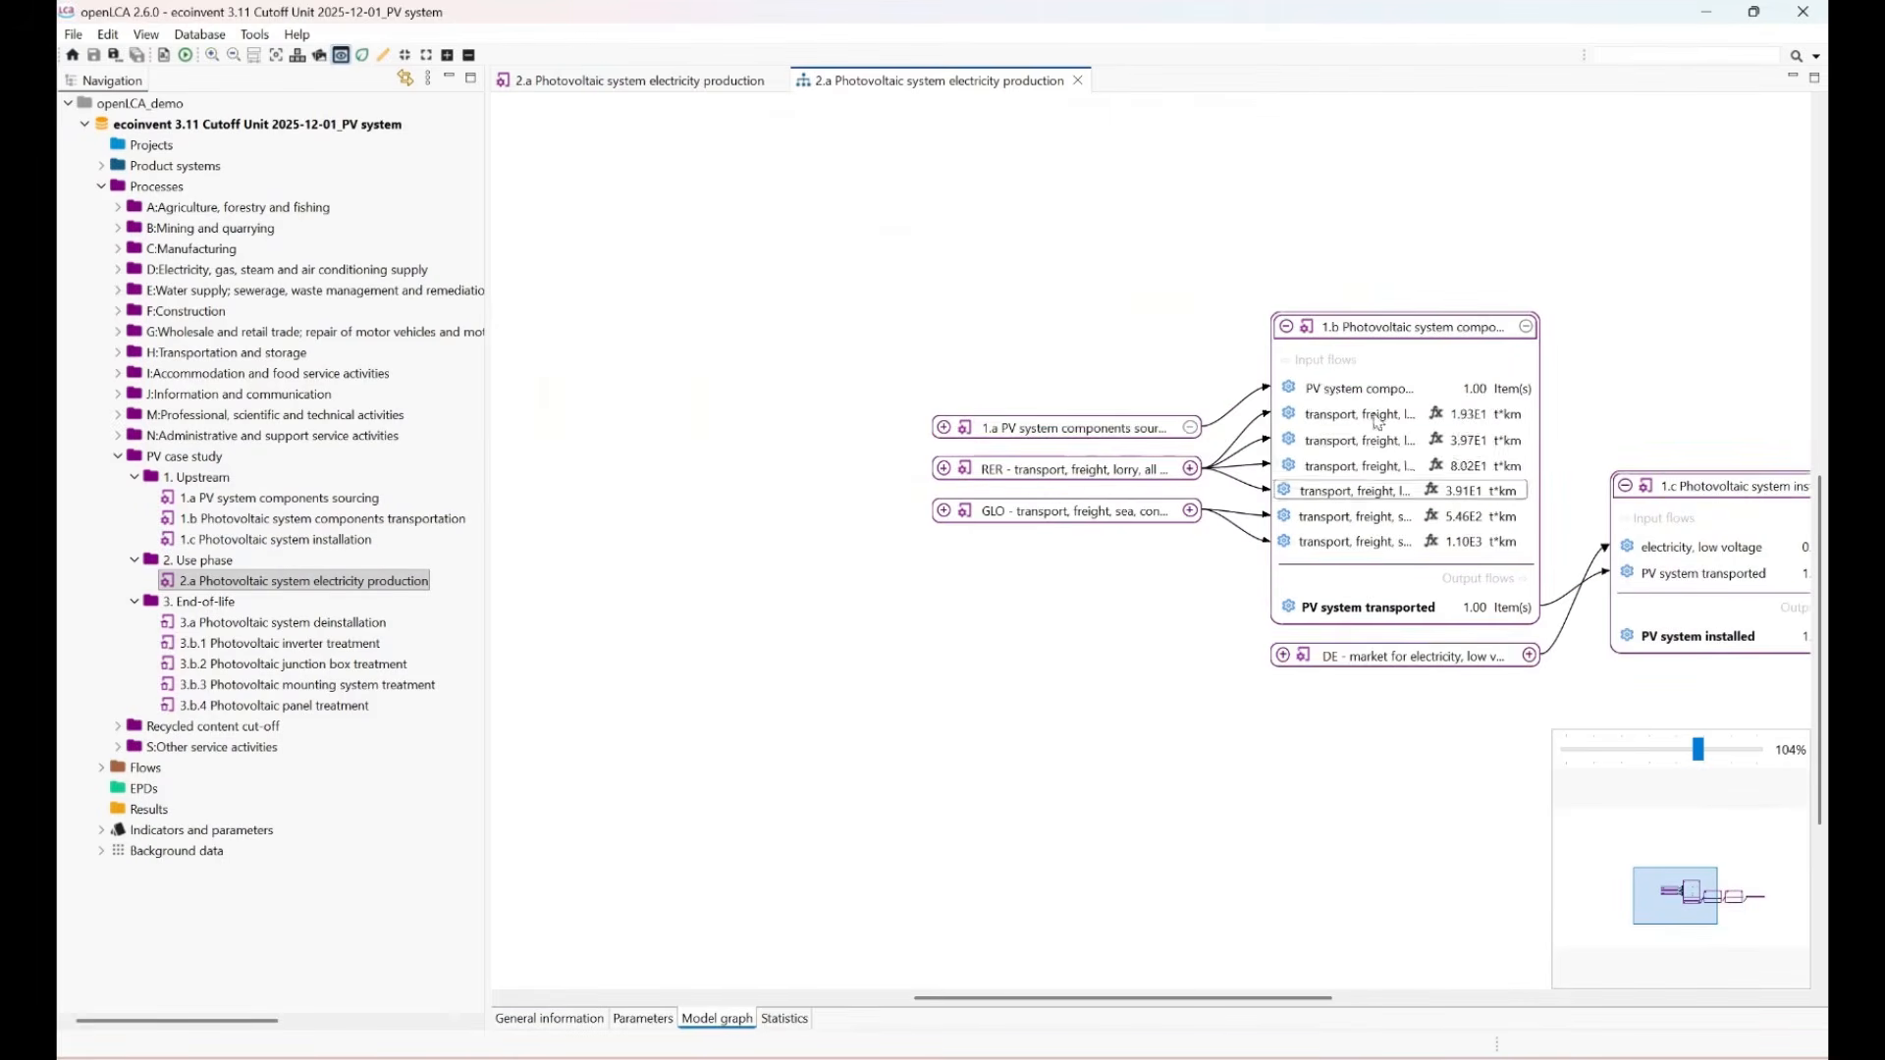
# Expand 1.a PV system components sourcing in the model graph and delete its link to 1.b, keeping the disconnected supply chain.
pyautogui.doubleClick(1107, 436)
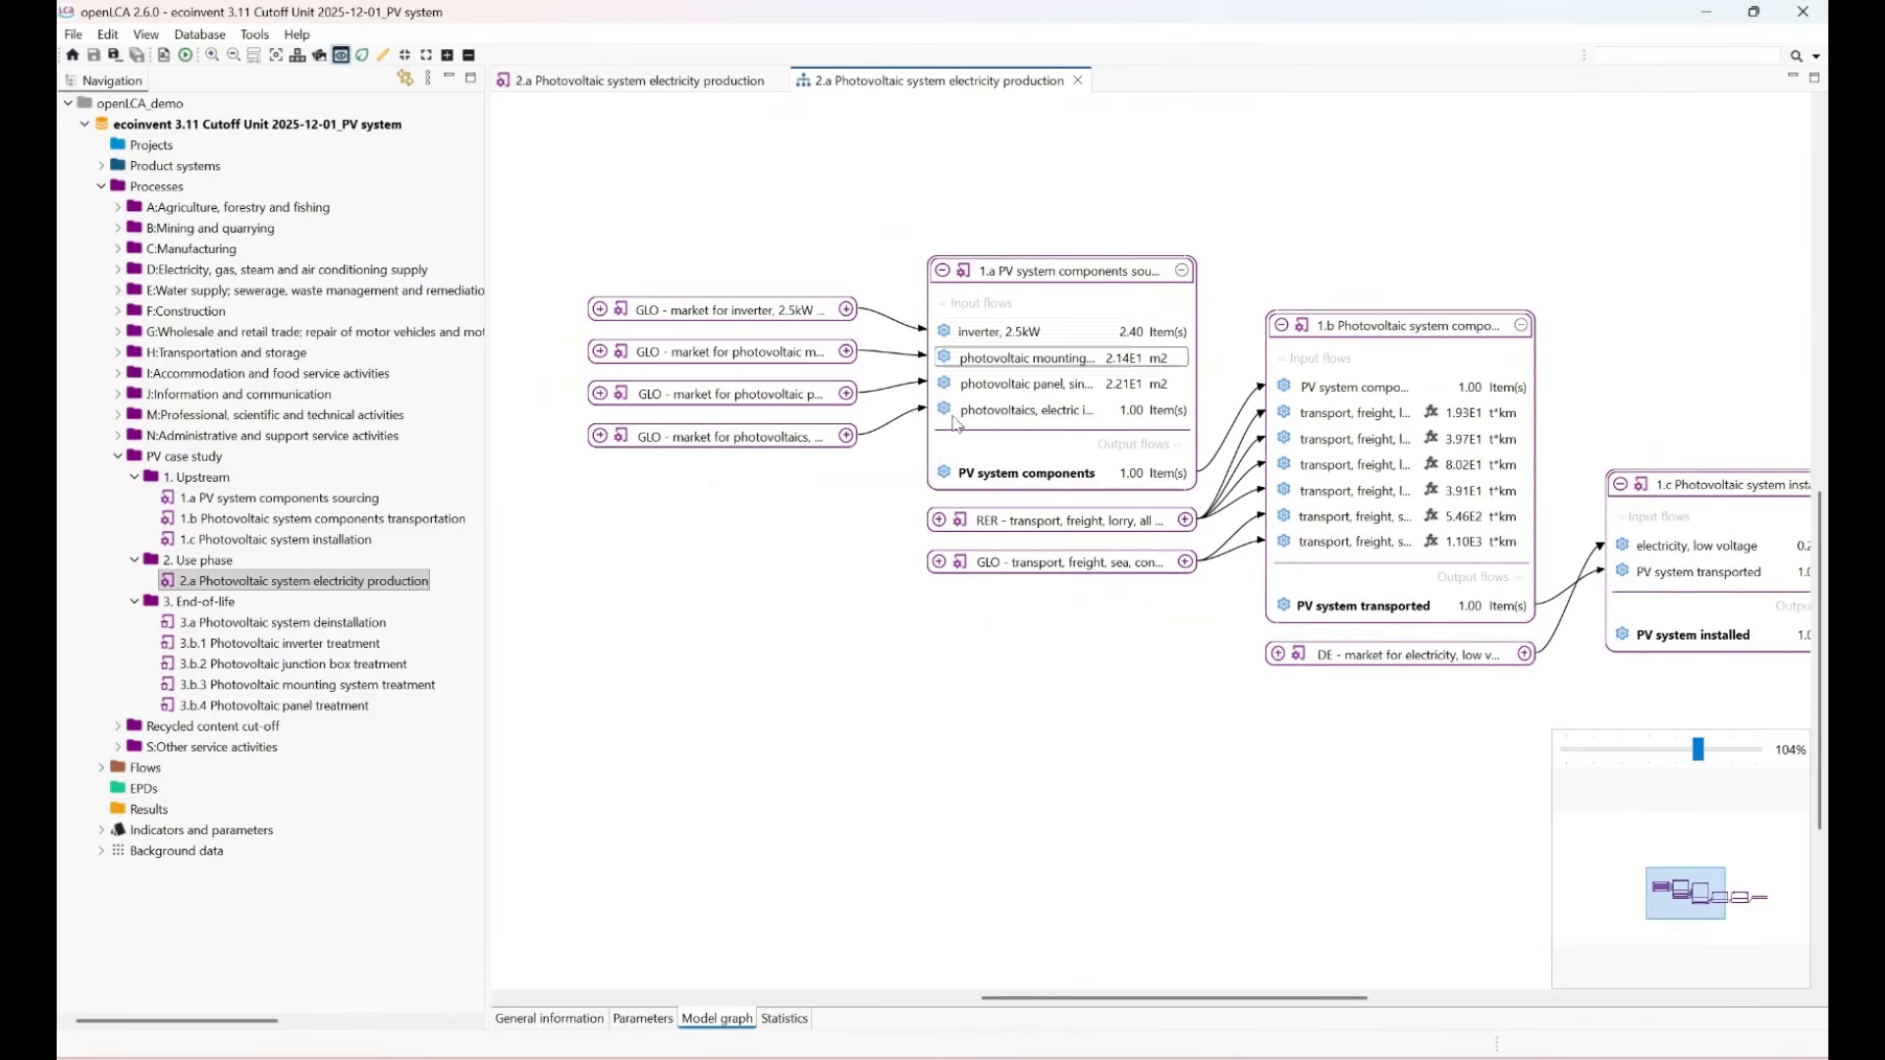
pyautogui.rightClick(1226, 447)
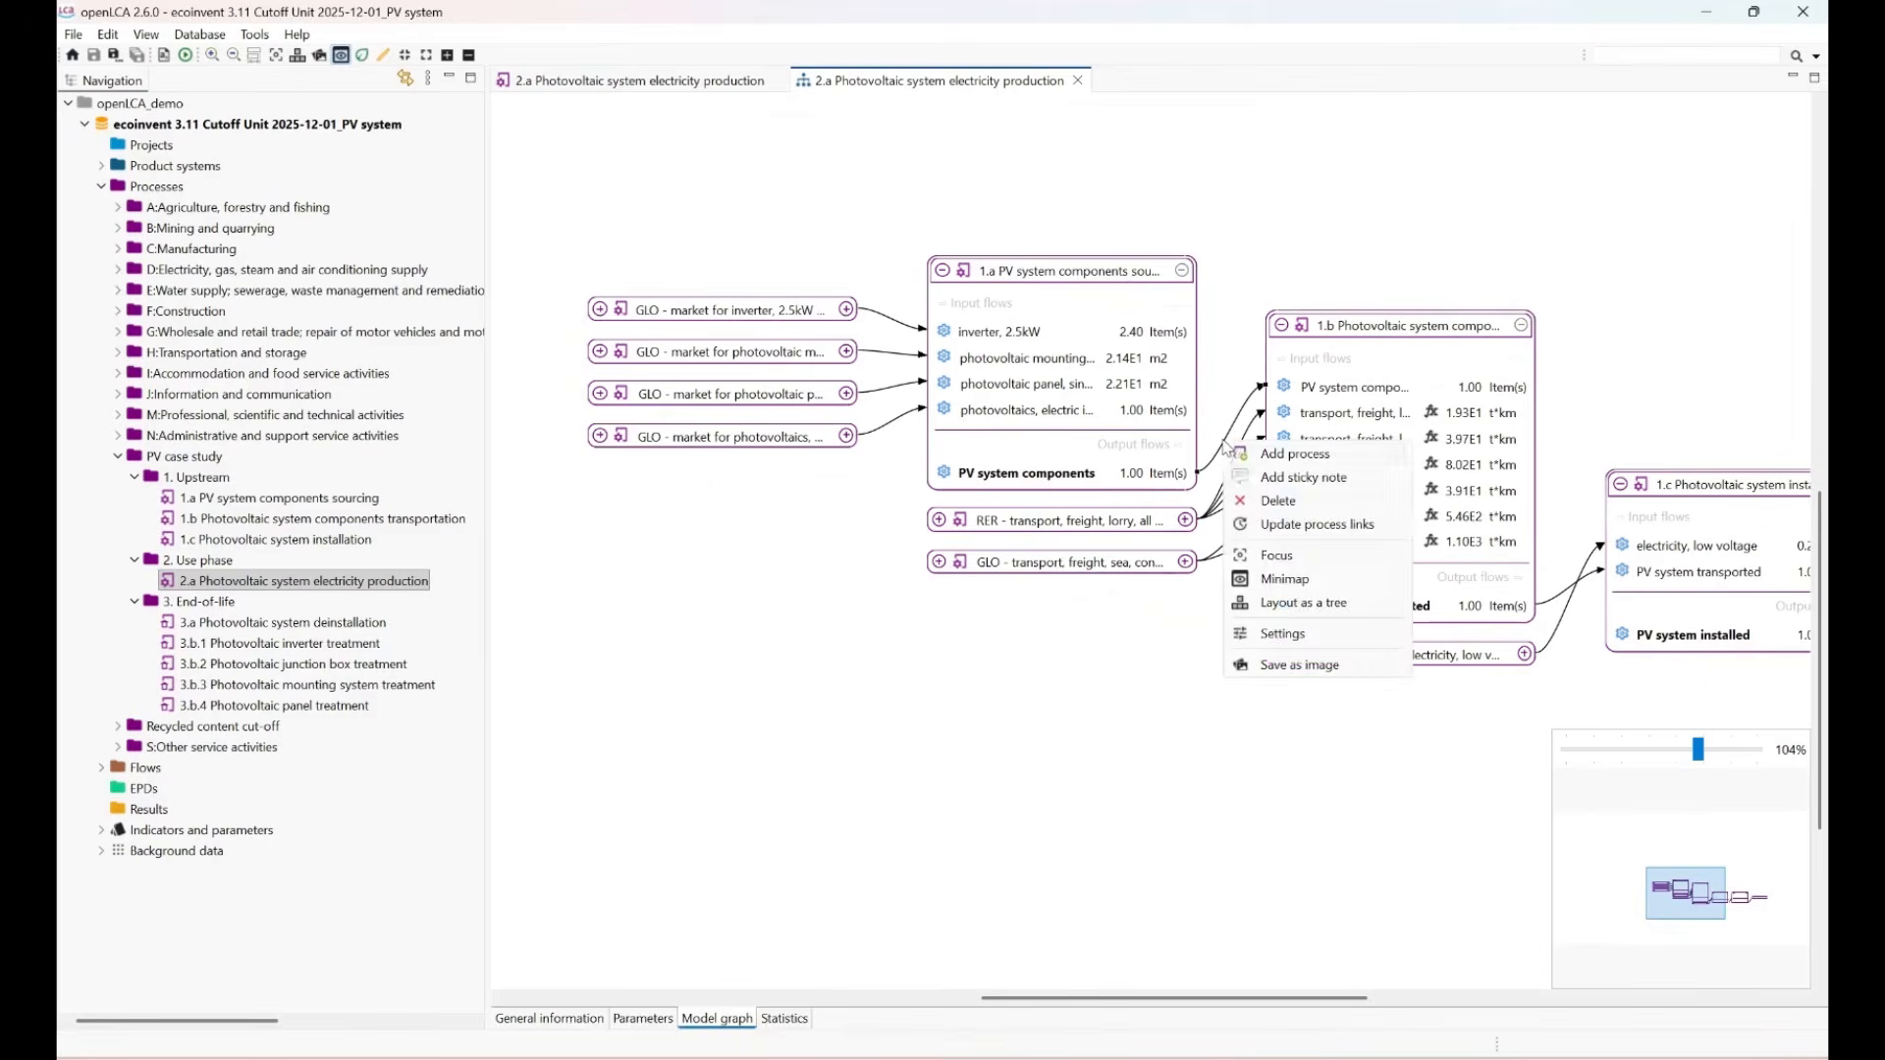
pyautogui.click(1288, 502)
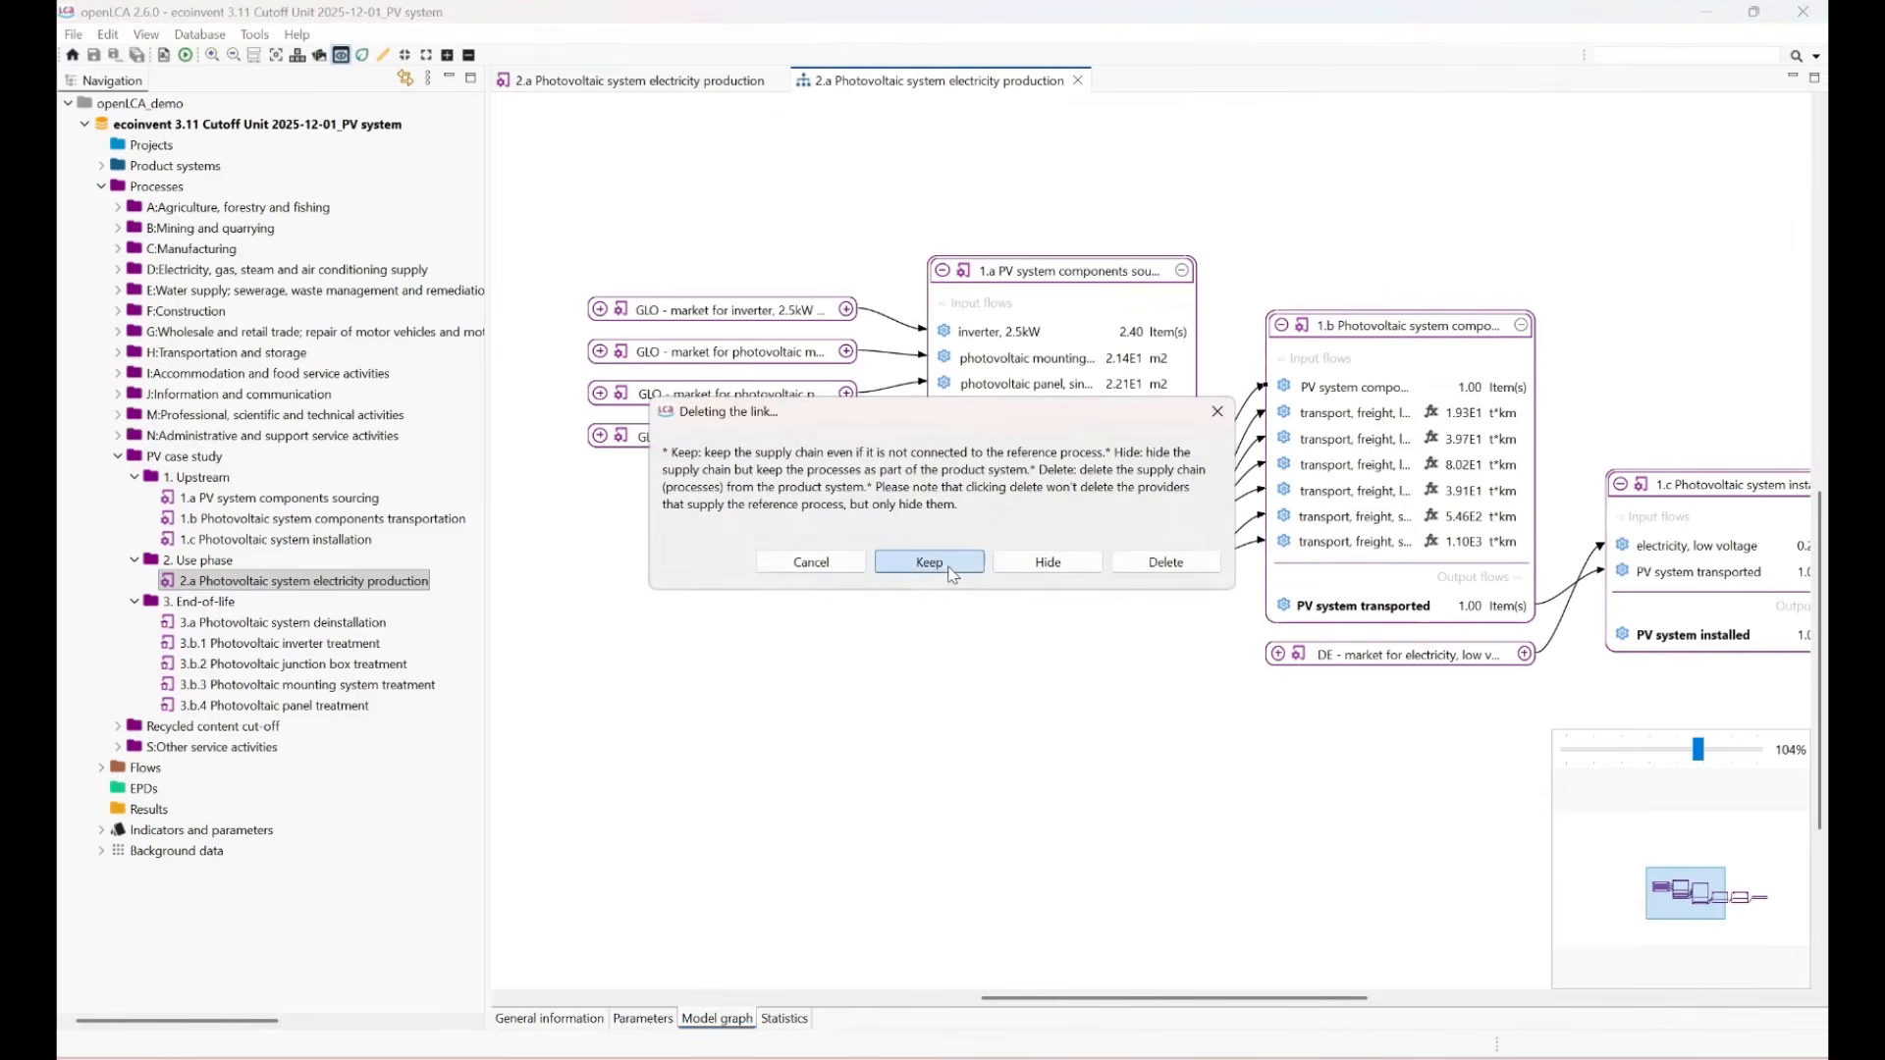
pyautogui.click(963, 573)
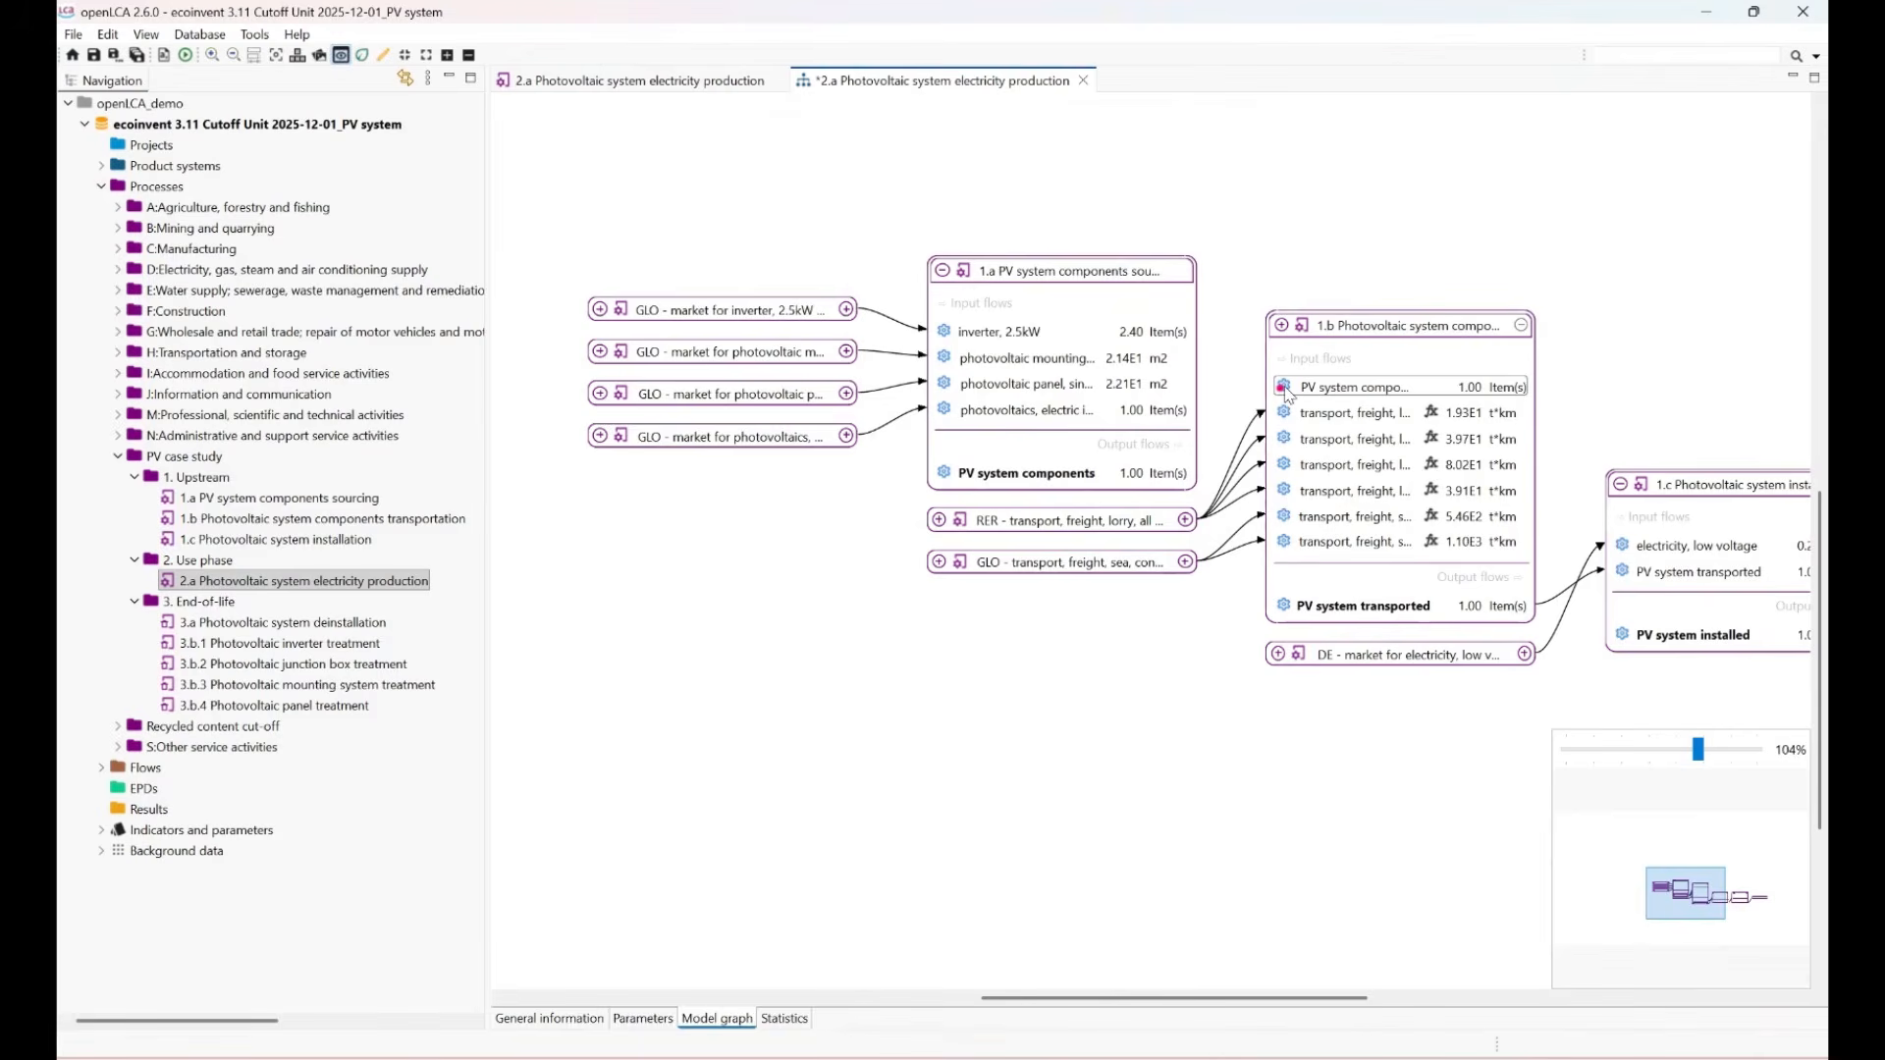
# Reconnect the PV system components input of 1.b to the PV system components output of 1.a in the model graph.
pyautogui.moveTo(1285, 394)
pyautogui.moveTo(1285, 394)
pyautogui.mouseDown()
pyautogui.moveTo(1178, 483)
pyautogui.moveTo(1275, 390)
pyautogui.mouseUp()
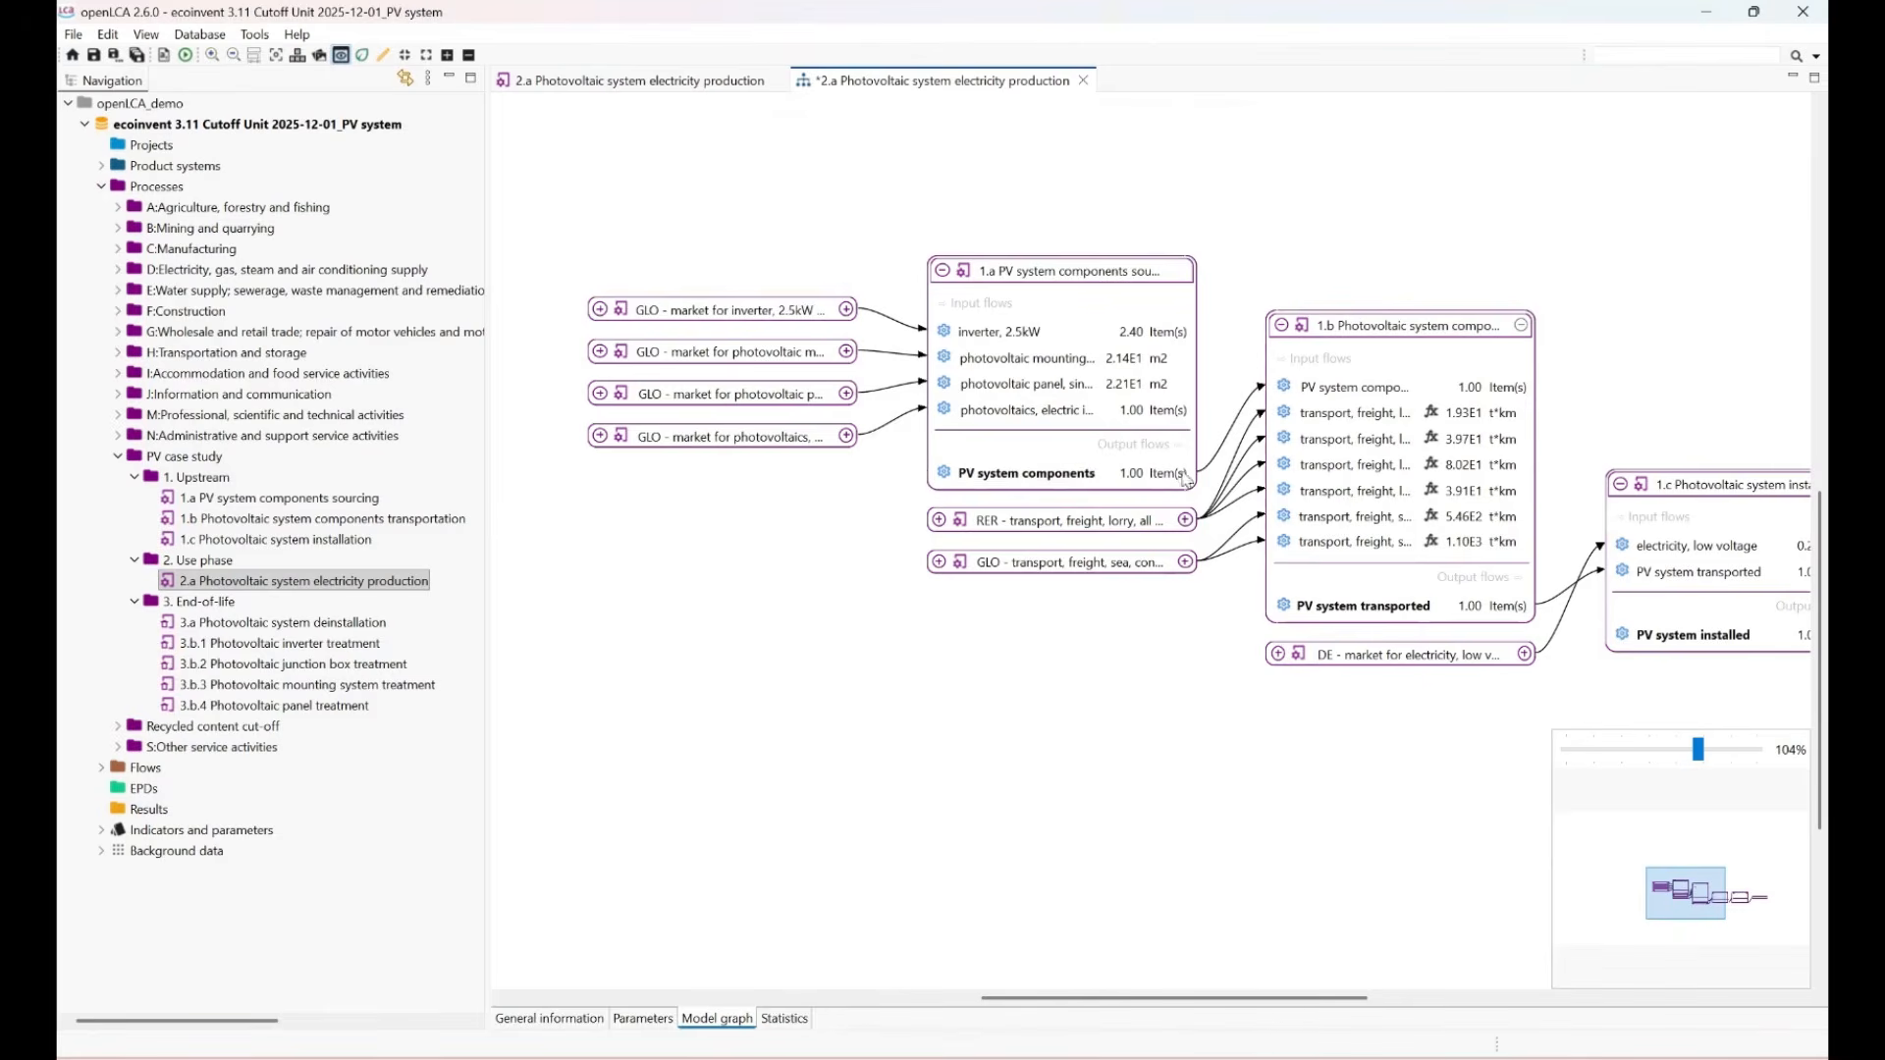
pyautogui.moveTo(1285, 398)
# Expand 3.a Photovoltaic system deinstallation downstream of 2.a in the model graph and save the product system.
pyautogui.moveTo(1345, 683); pyautogui.dragTo(1001, 631)
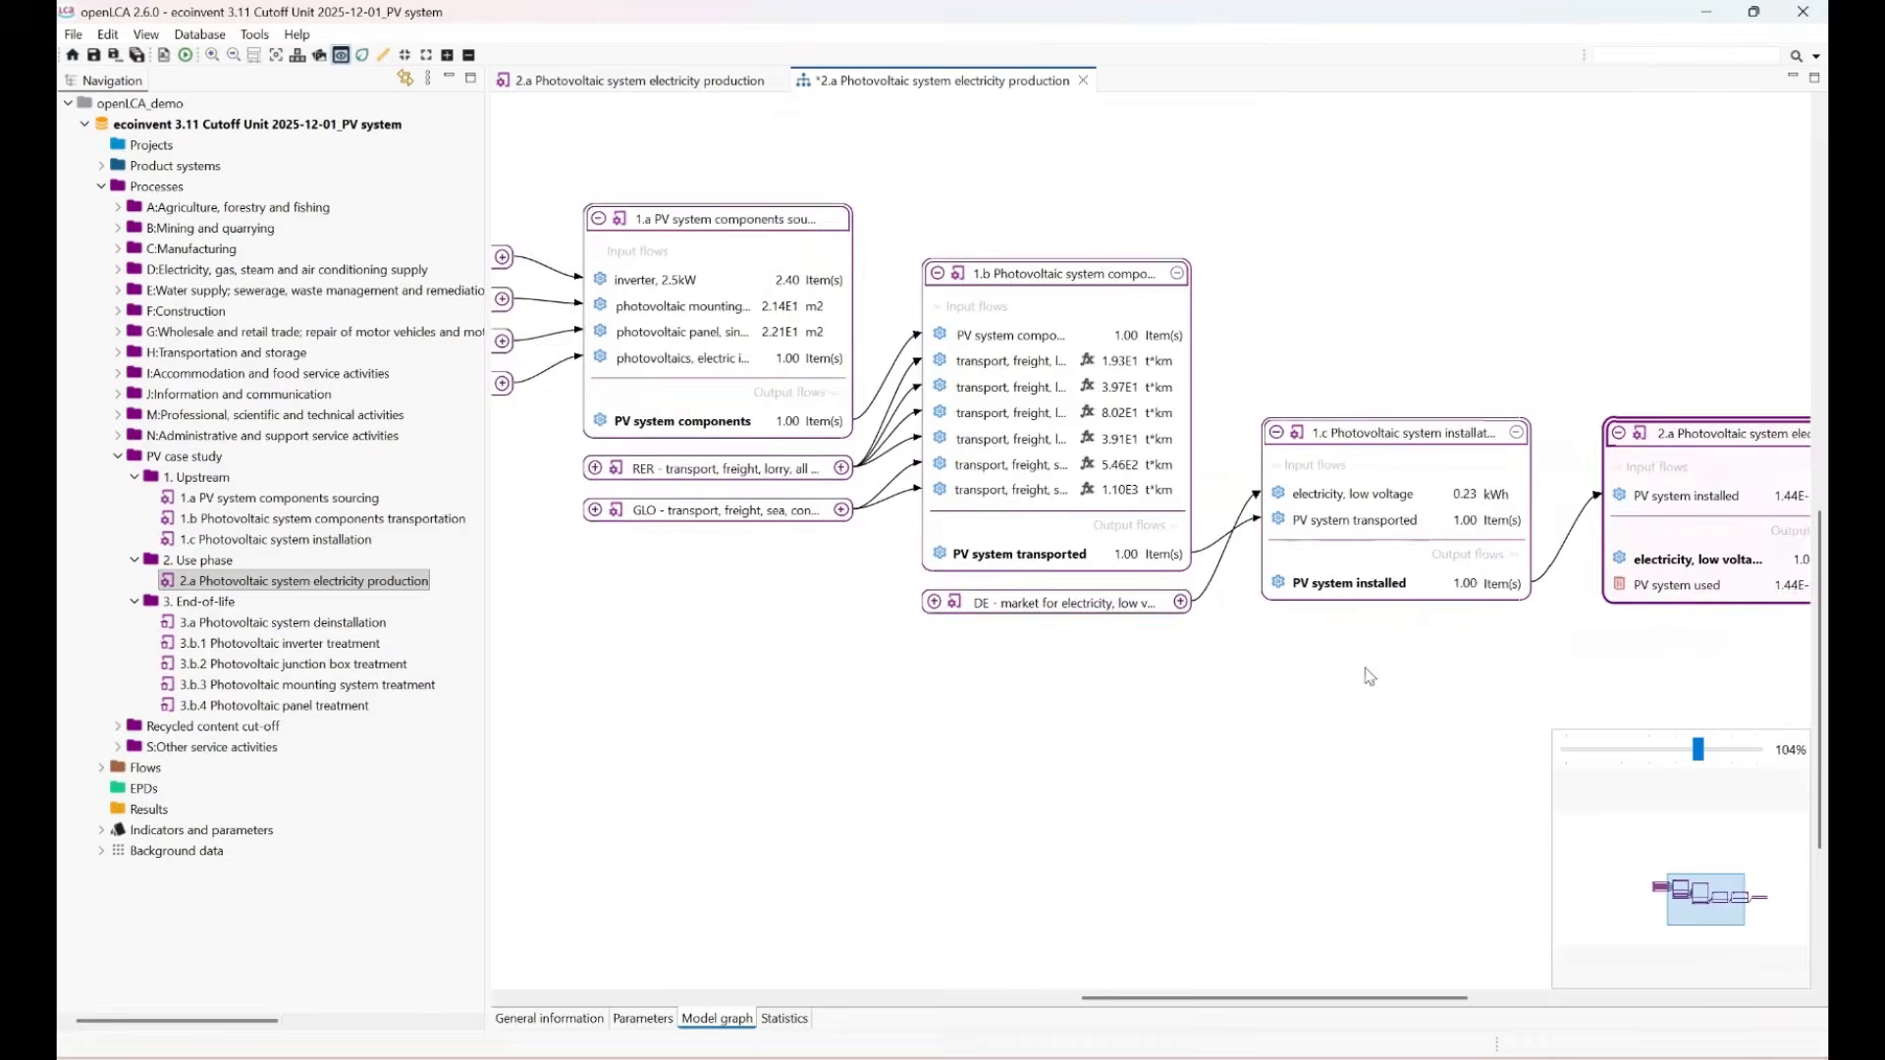
pyautogui.moveTo(1371, 673); pyautogui.dragTo(957, 631)
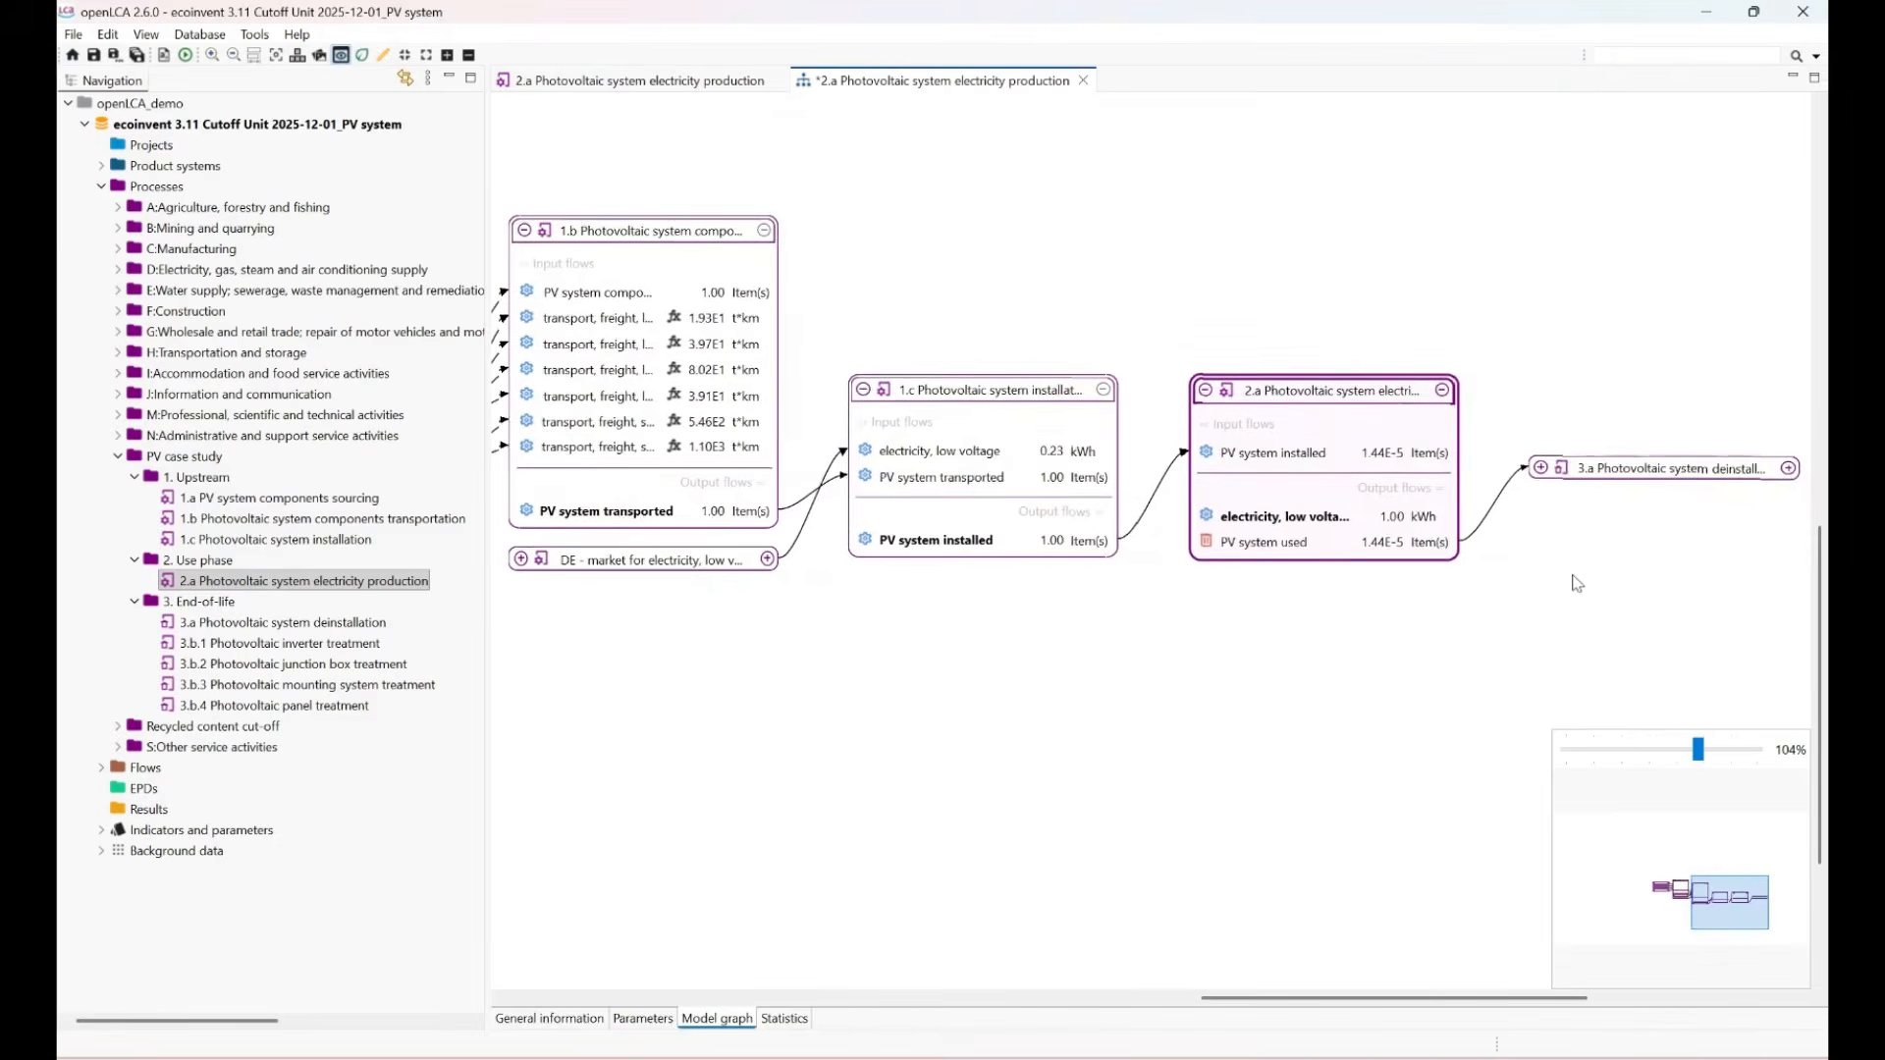
pyautogui.moveTo(1575, 583); pyautogui.dragTo(1037, 533)
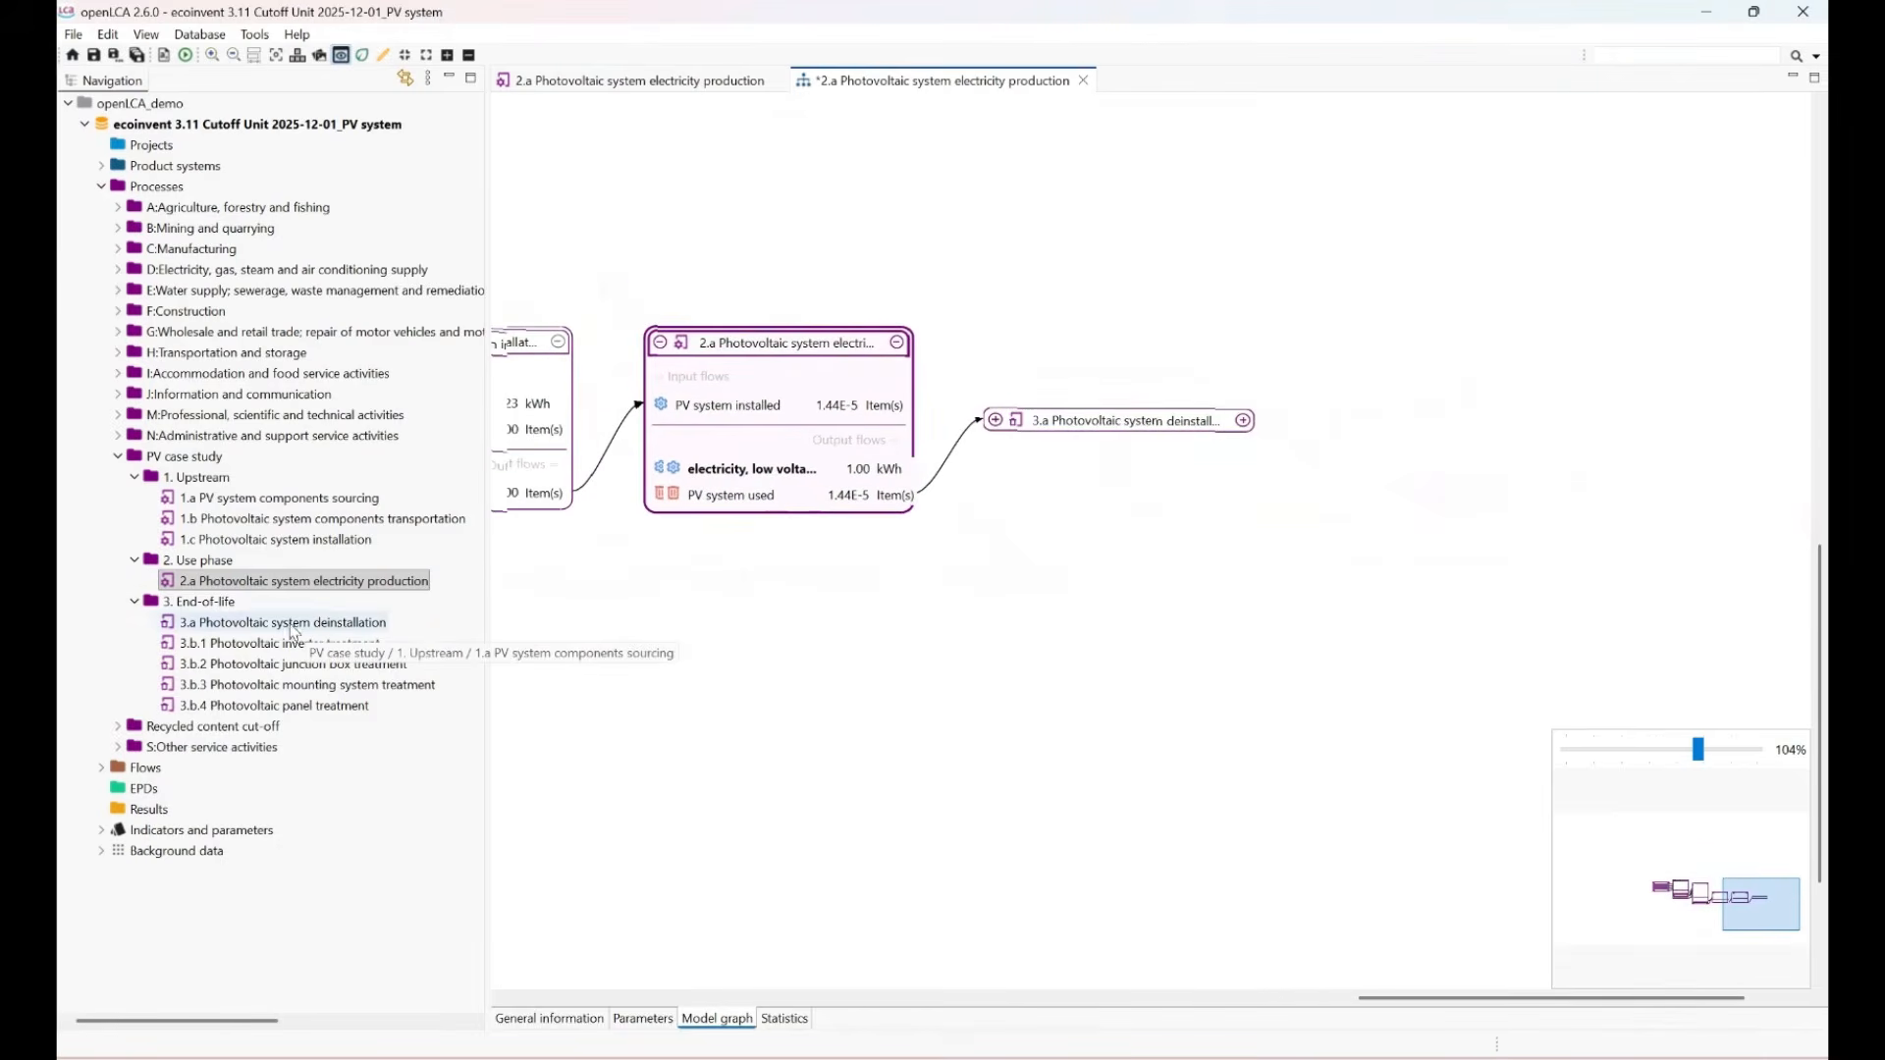
pyautogui.doubleClick(1153, 424)
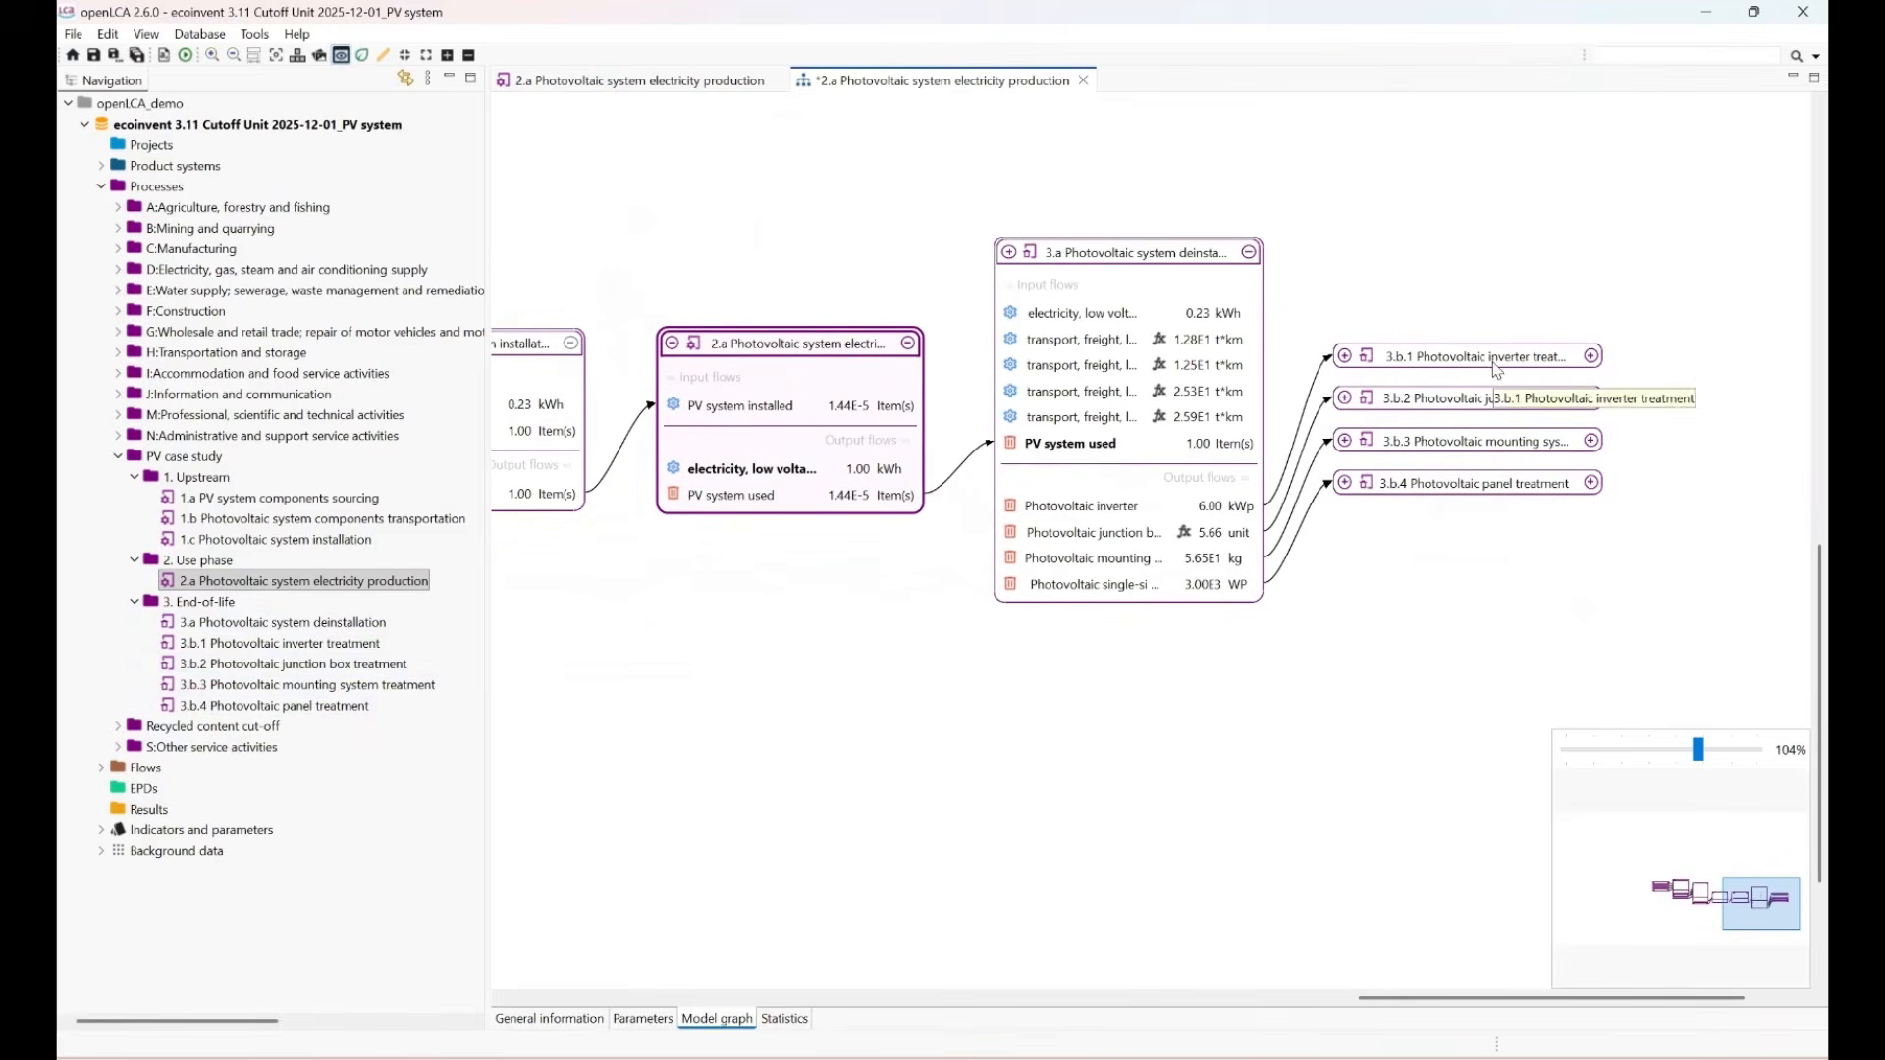
pyautogui.hotkey('ctrl', 's')
# Examine the linked life-cycle chain in the model graph, from components transportation to the four end-of-life treatments, and the graph's available options.
pyautogui.moveTo(959, 758); pyautogui.dragTo(1419, 811)
pyautogui.moveTo(916, 719); pyautogui.dragTo(996, 741)
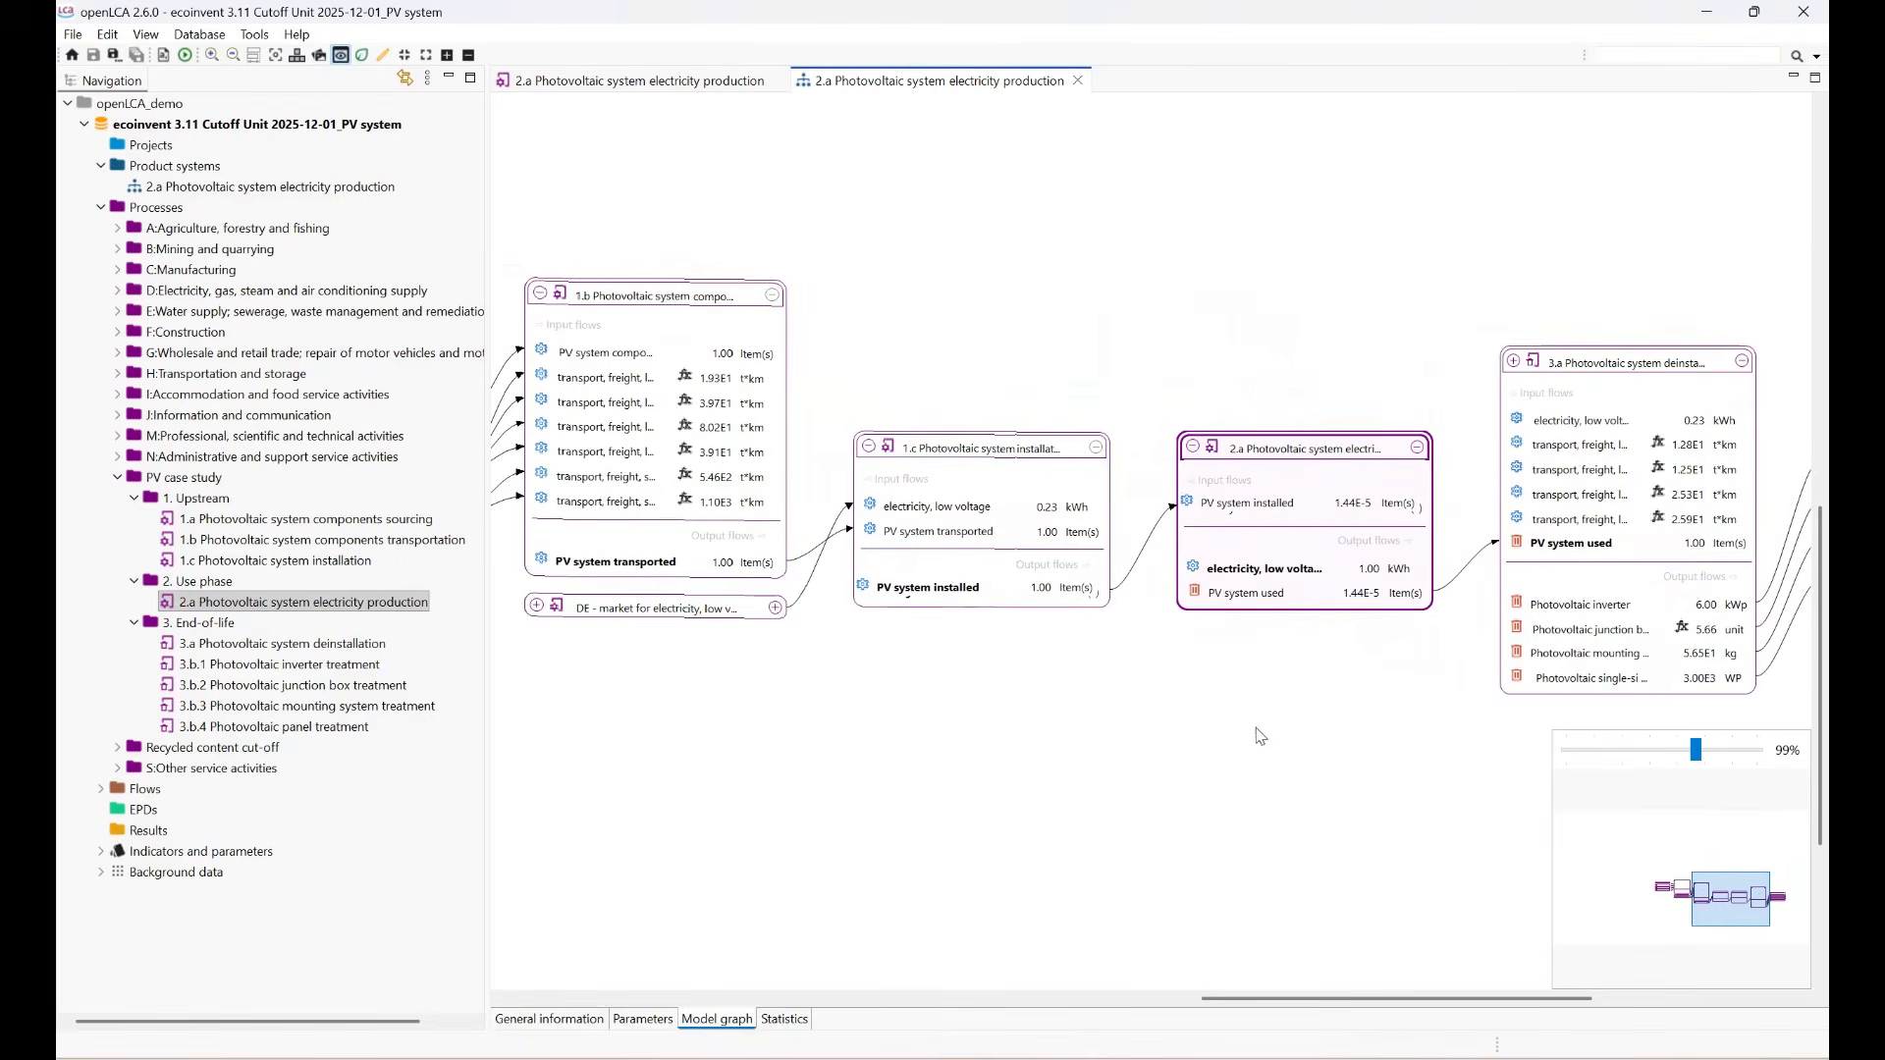
pyautogui.moveTo(1261, 736); pyautogui.dragTo(707, 675)
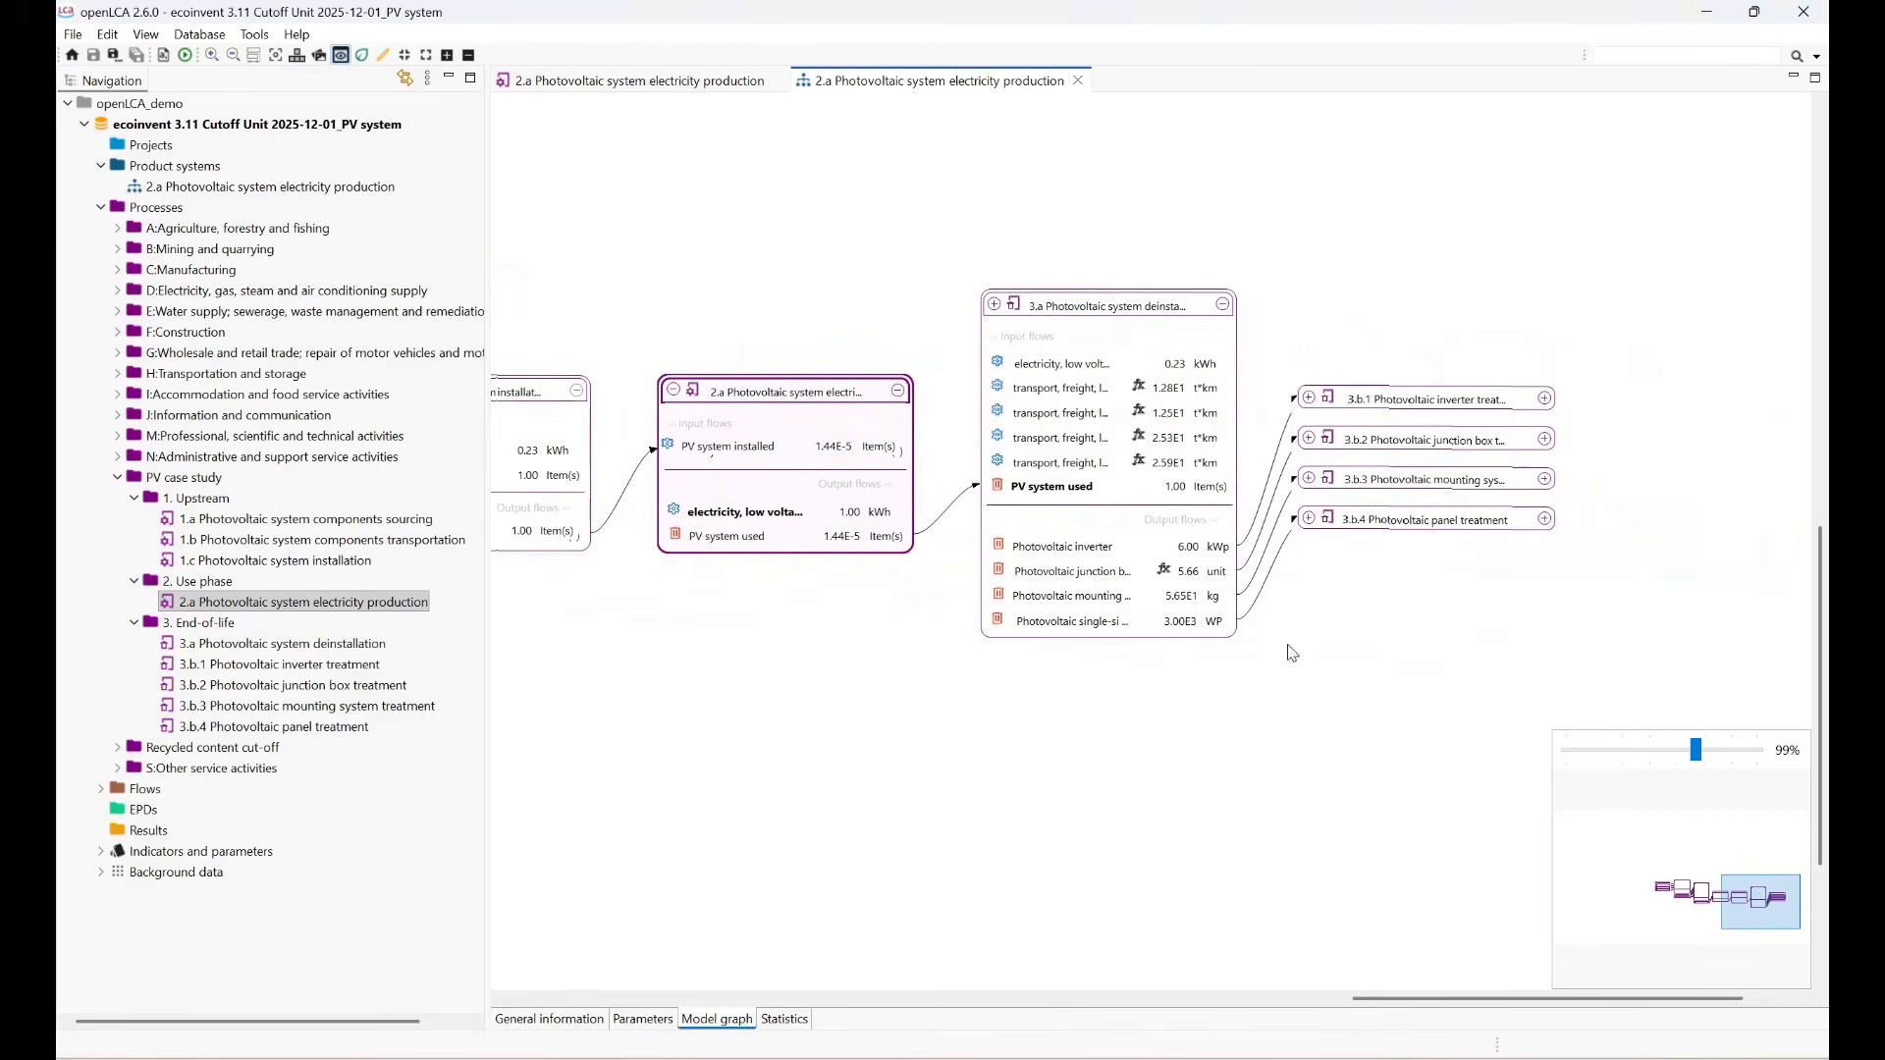
pyautogui.moveTo(1395, 593); pyautogui.dragTo(1315, 662)
pyautogui.moveTo(1275, 732); pyautogui.dragTo(1600, 575)
pyautogui.scroll(-4, 955, 598)
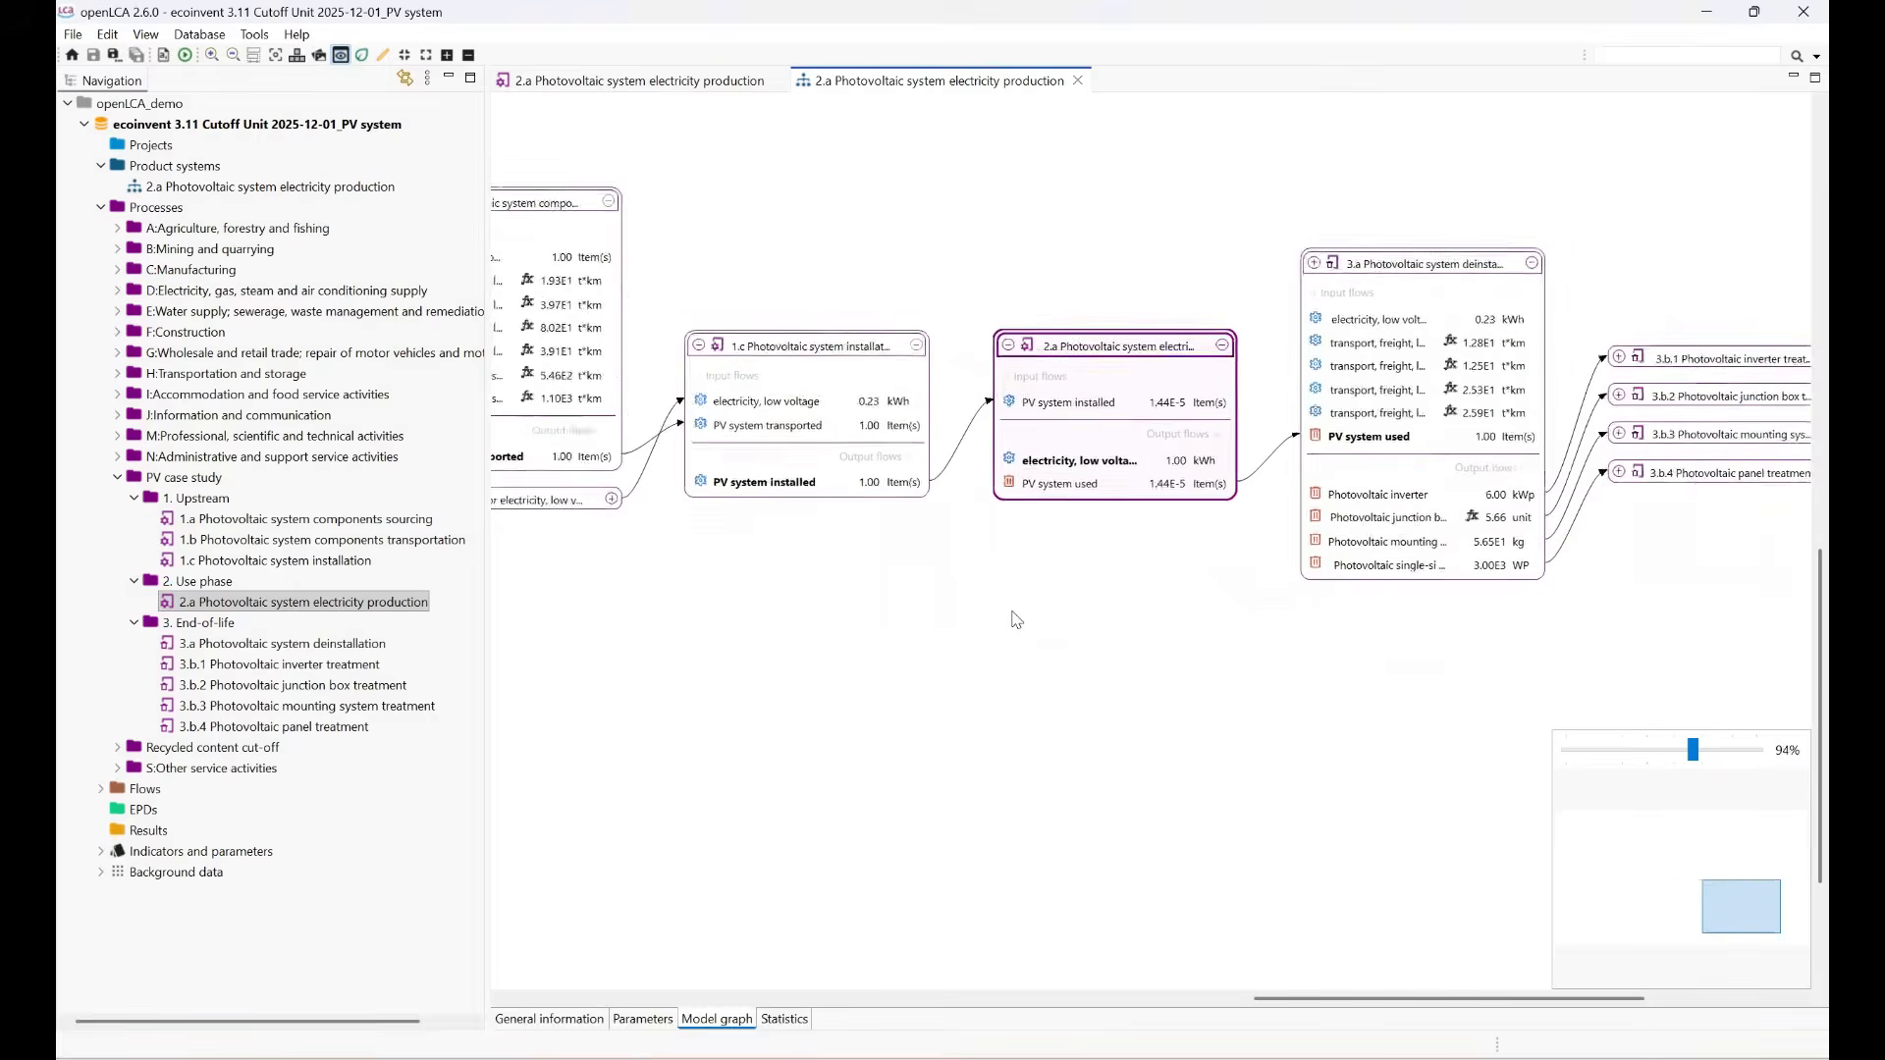
pyautogui.rightClick(1038, 625)
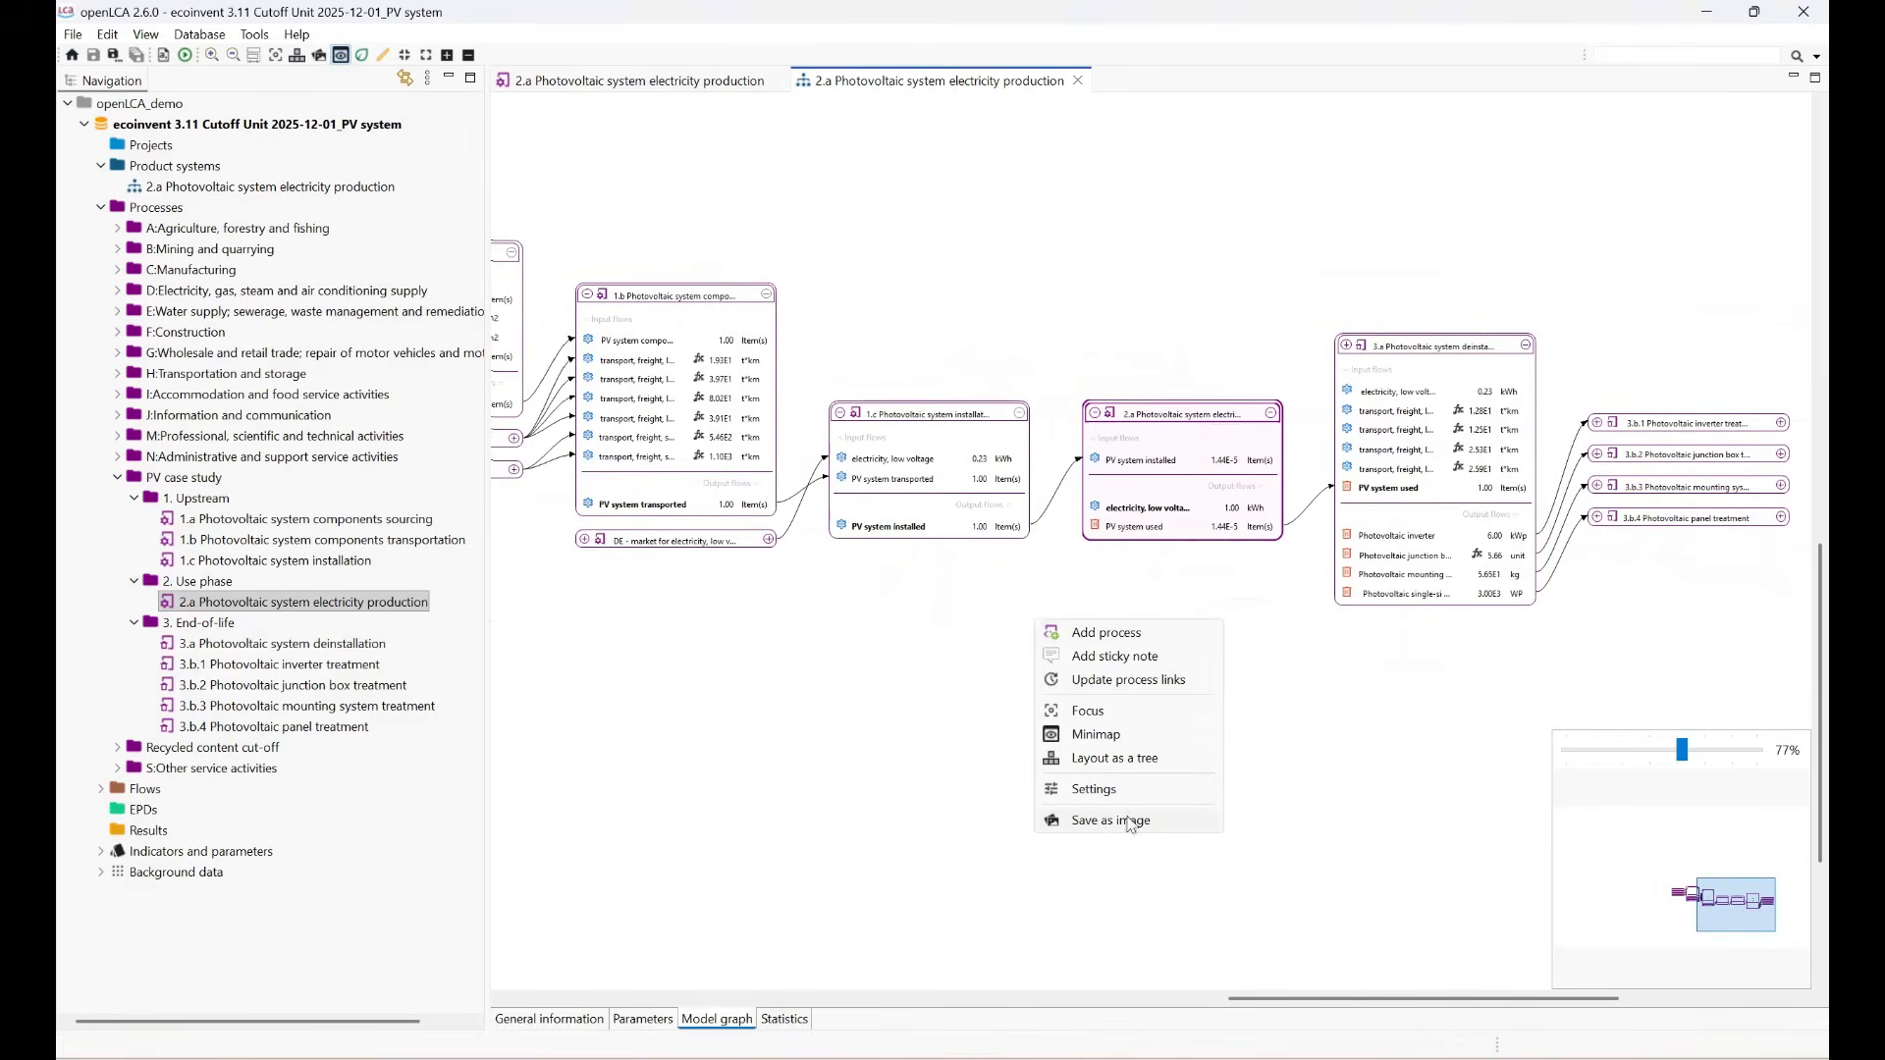
pyautogui.click(865, 700)
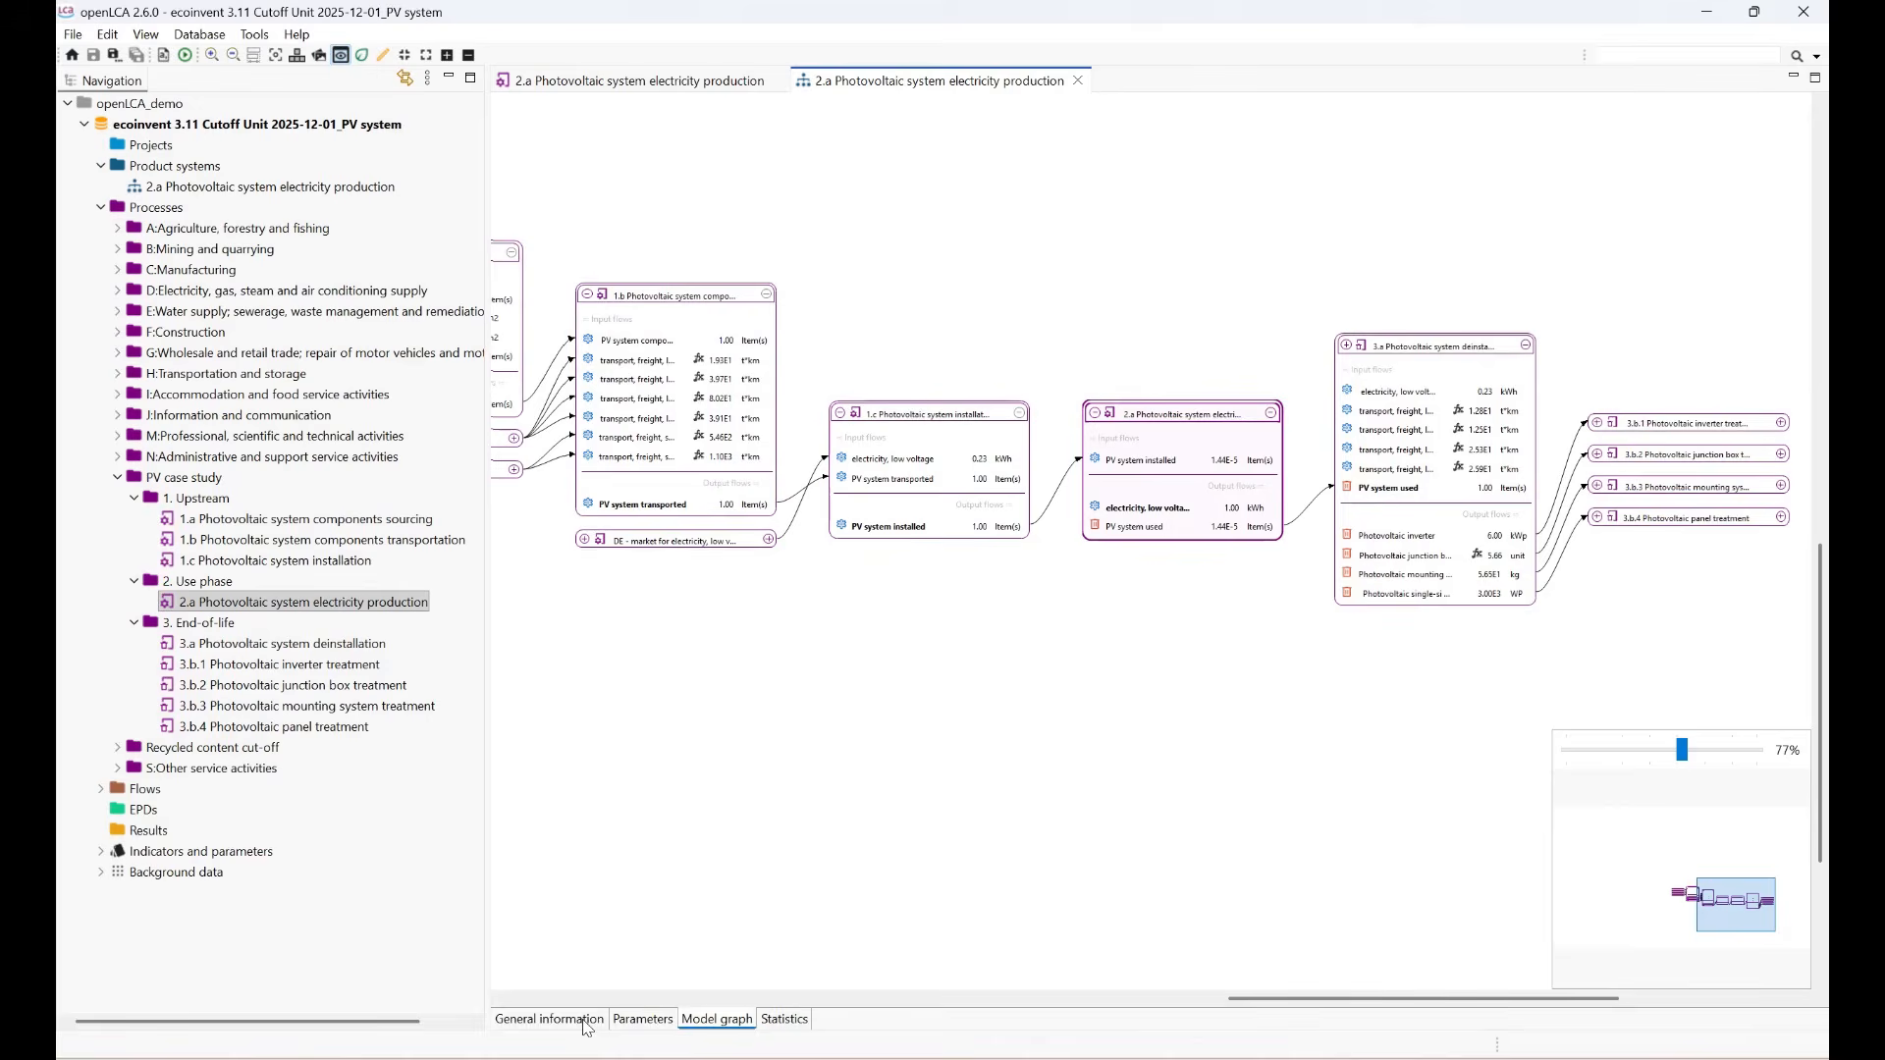
pyautogui.moveTo(577, 886); pyautogui.dragTo(655, 898)
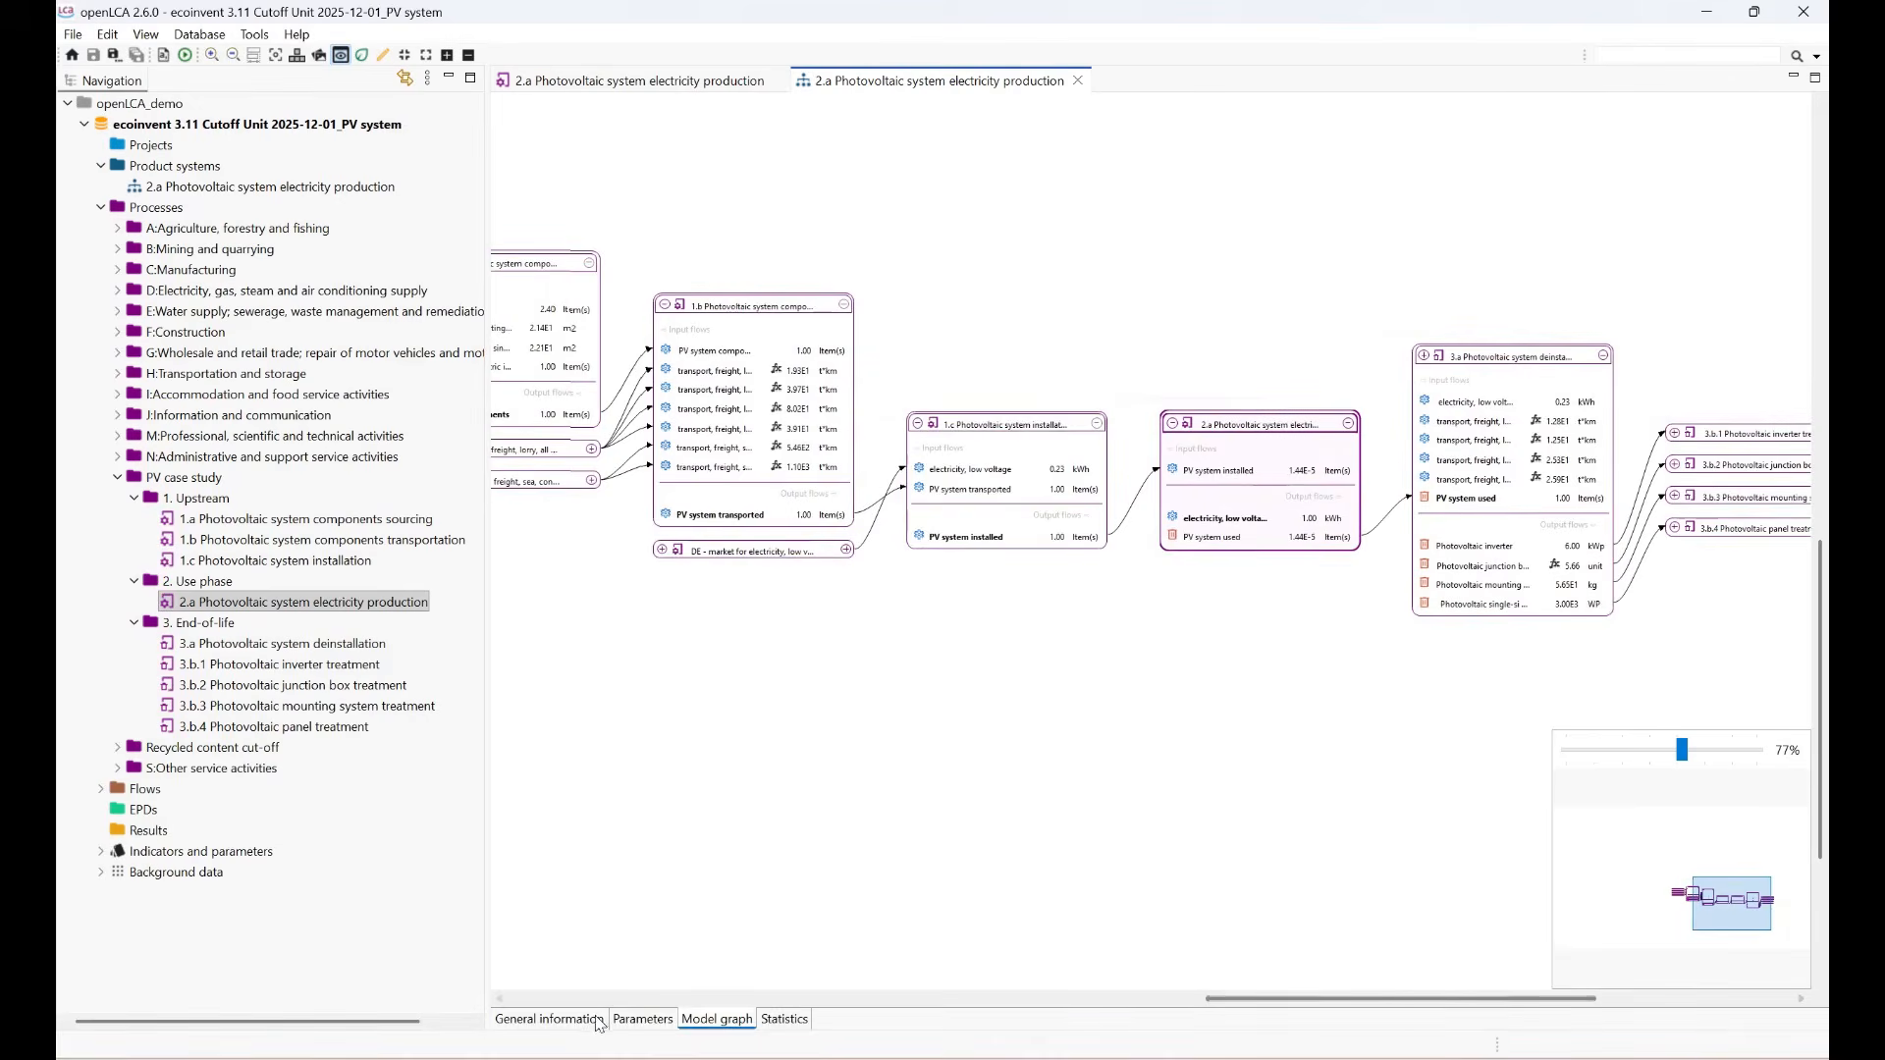
# Calculate the product system without saving pending changes, using allocation as defined in processes, the EF v3.1 method and Lazy/On-demand calculation.
pyautogui.click(548, 1019)
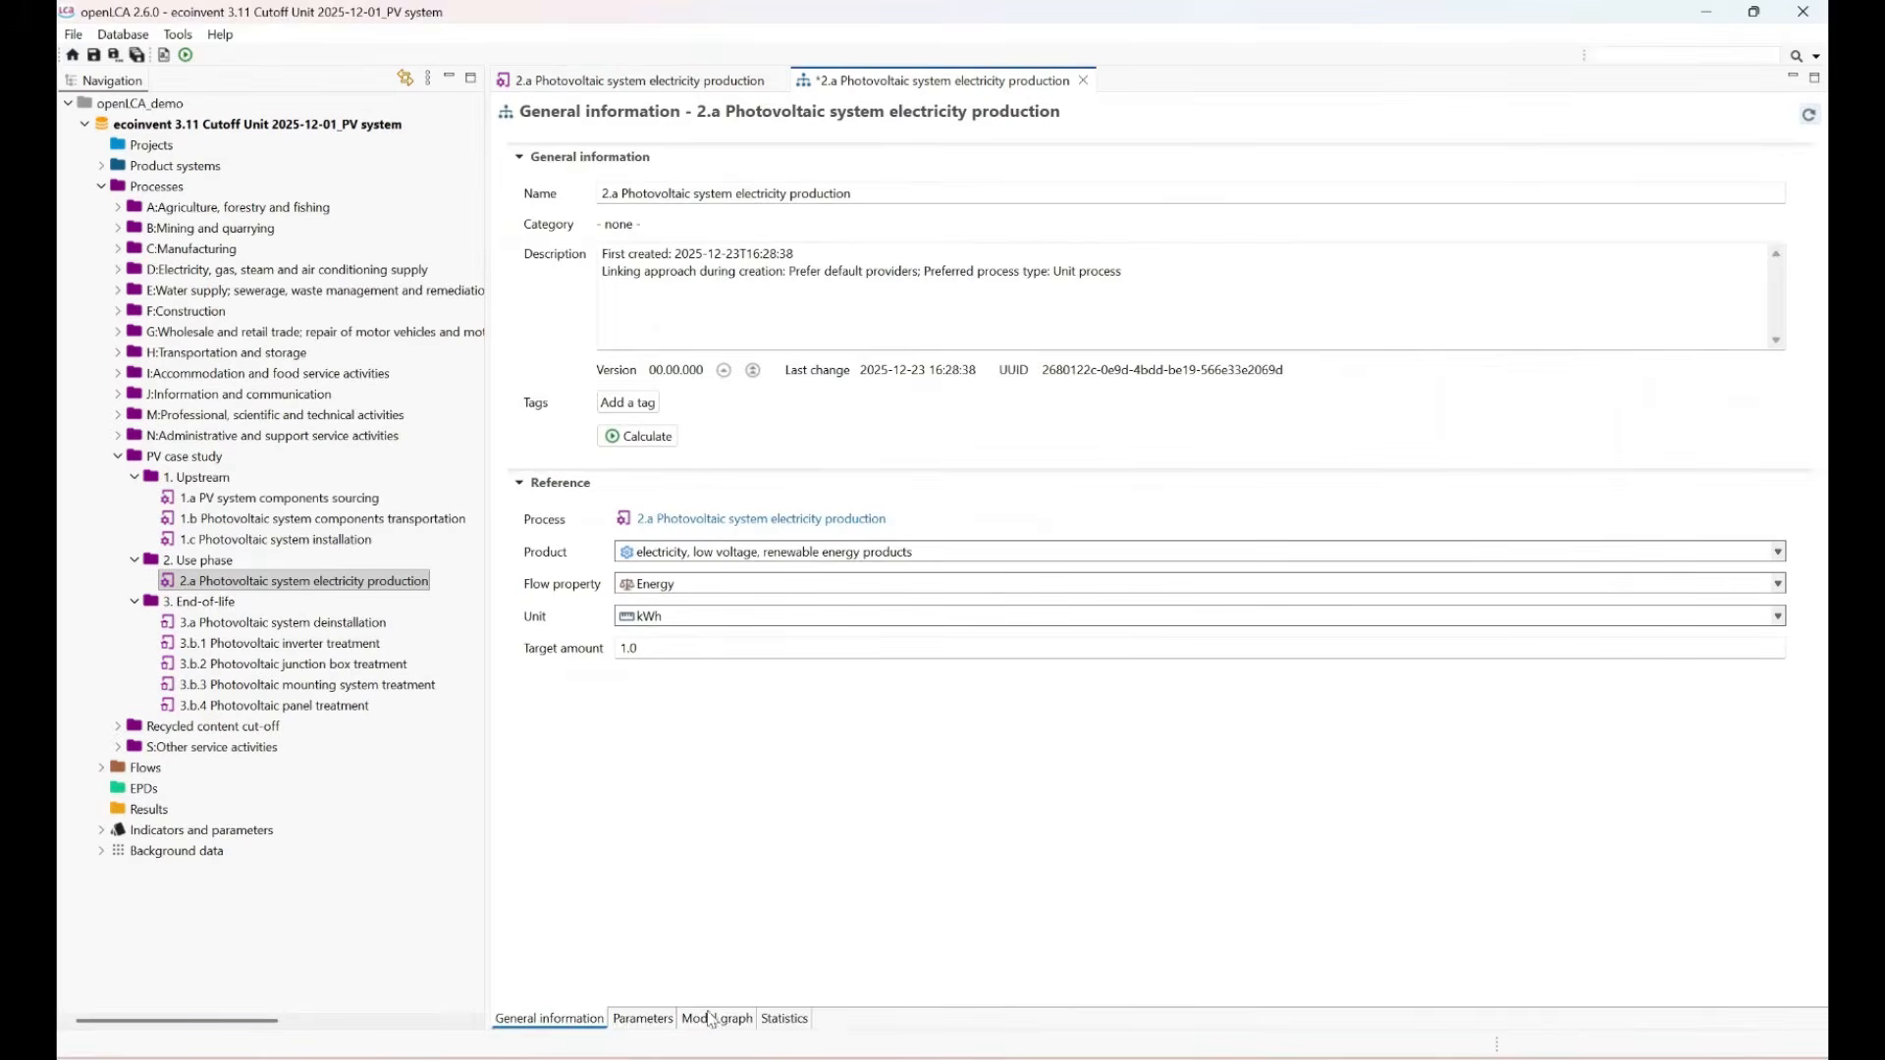
pyautogui.click(645, 439)
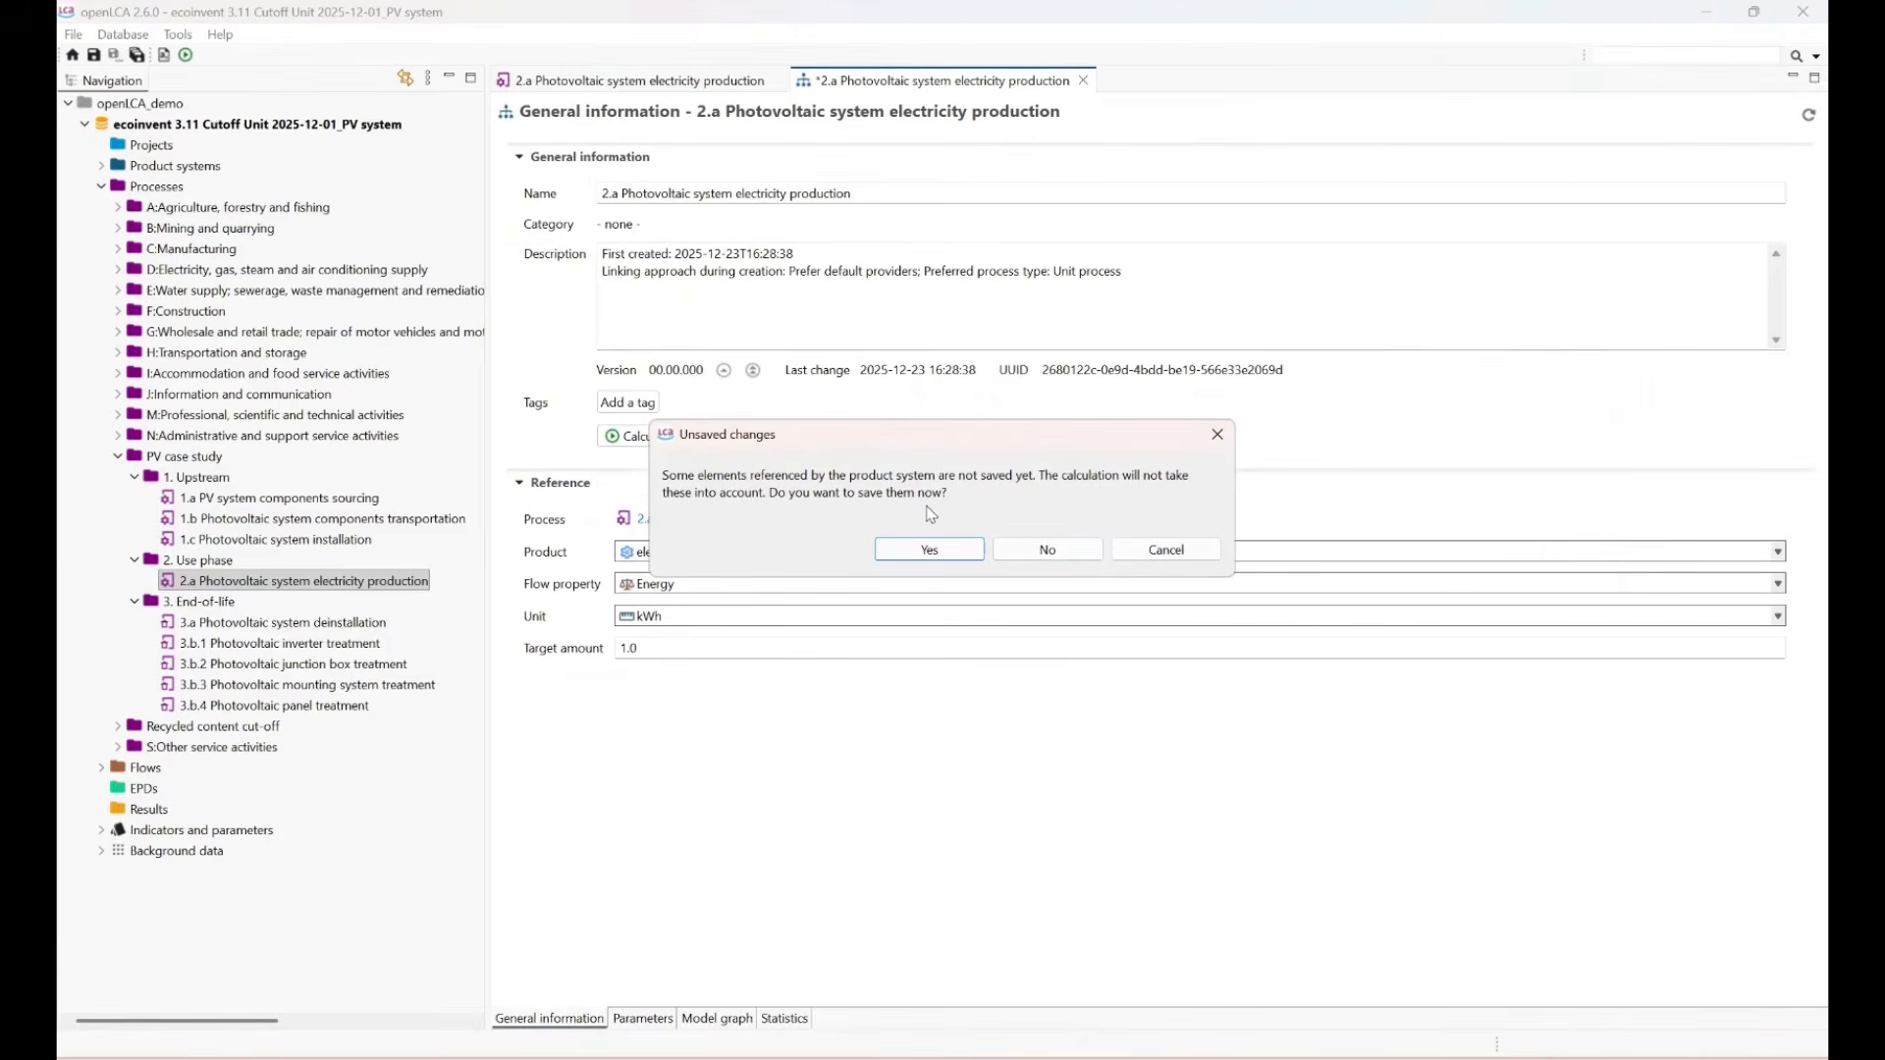
pyautogui.click(1044, 552)
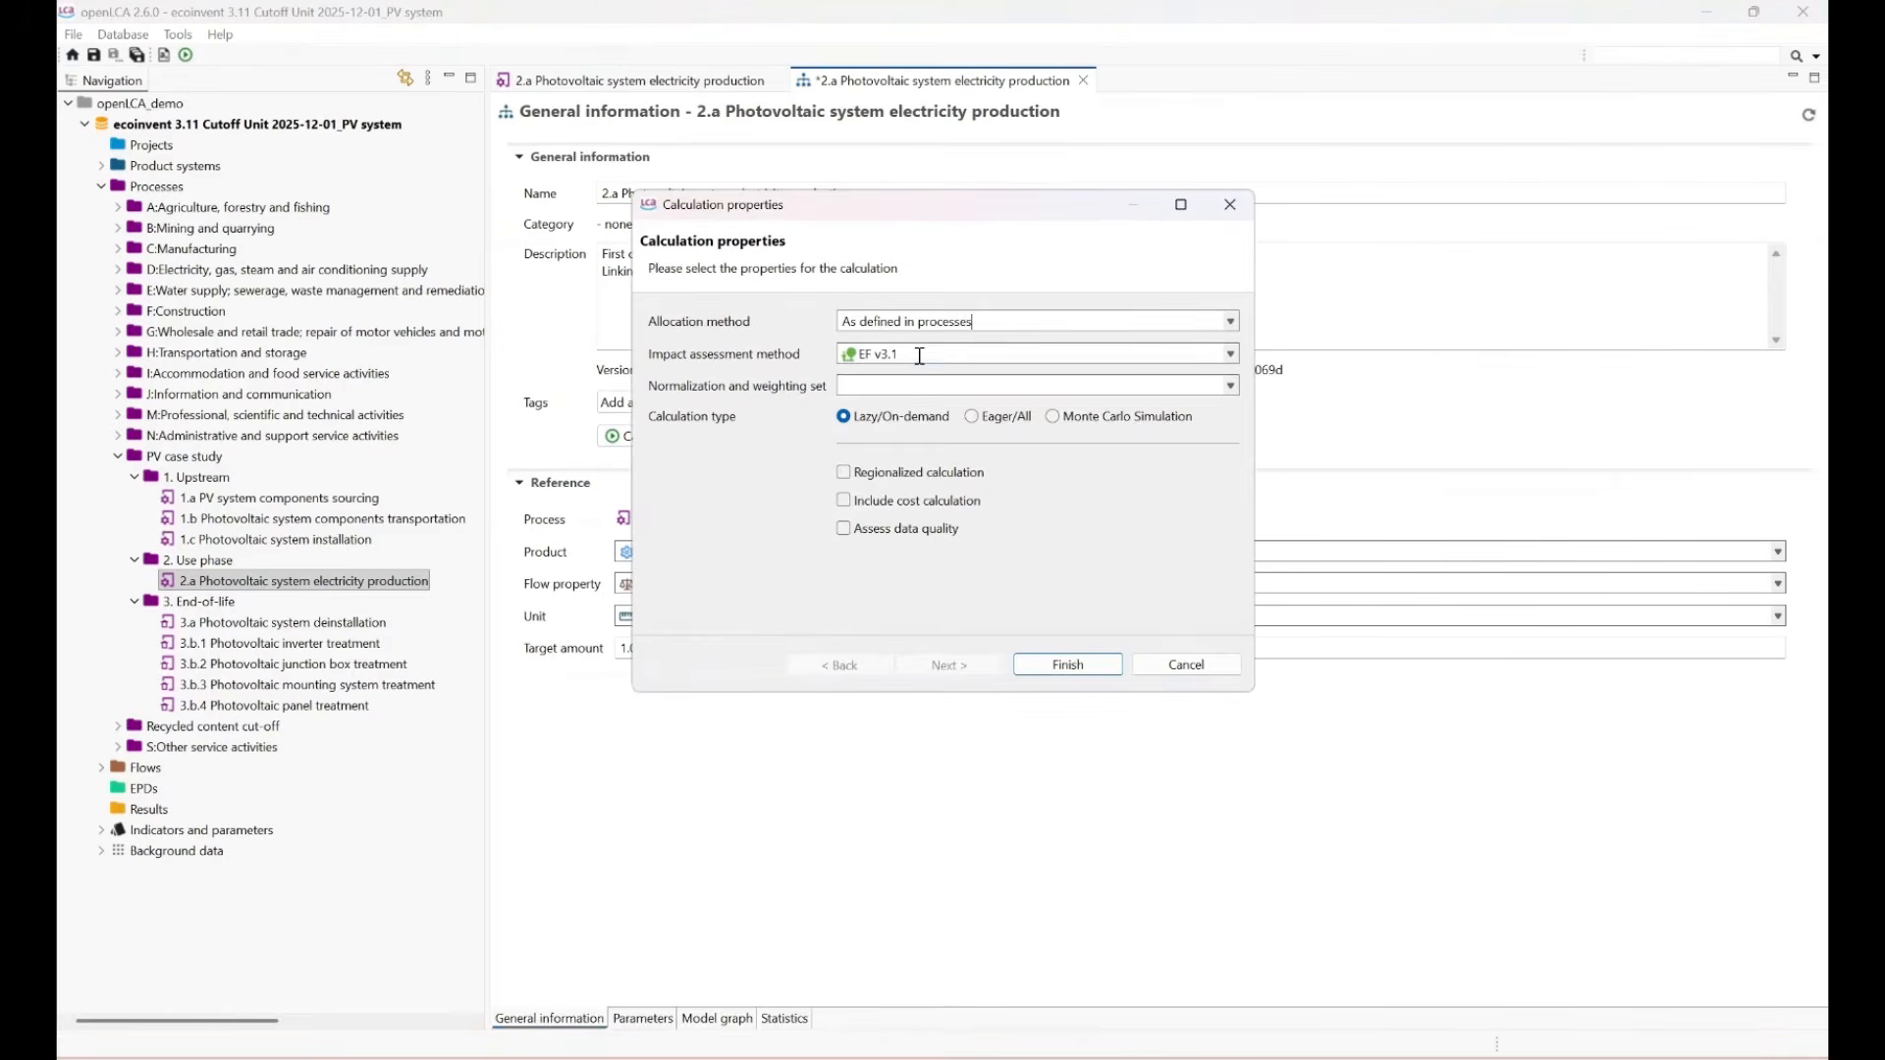
pyautogui.click(919, 355)
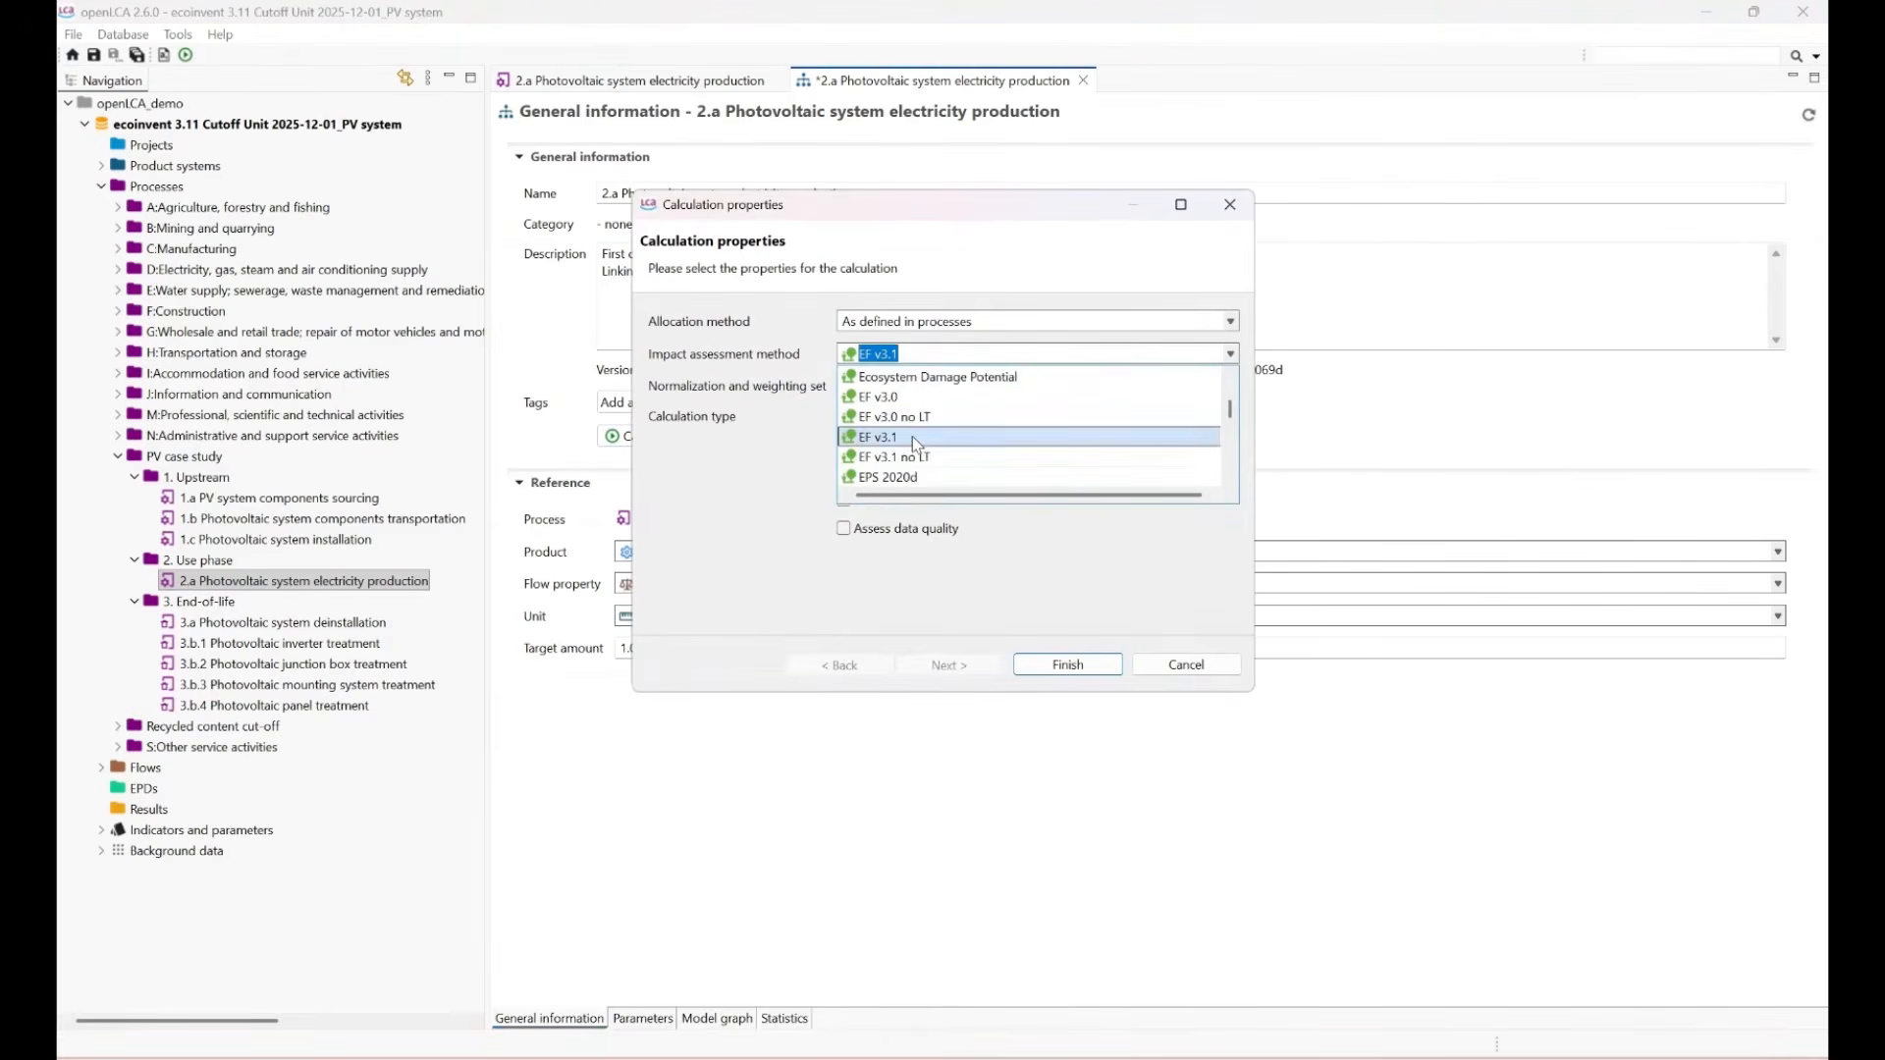
pyautogui.click(884, 437)
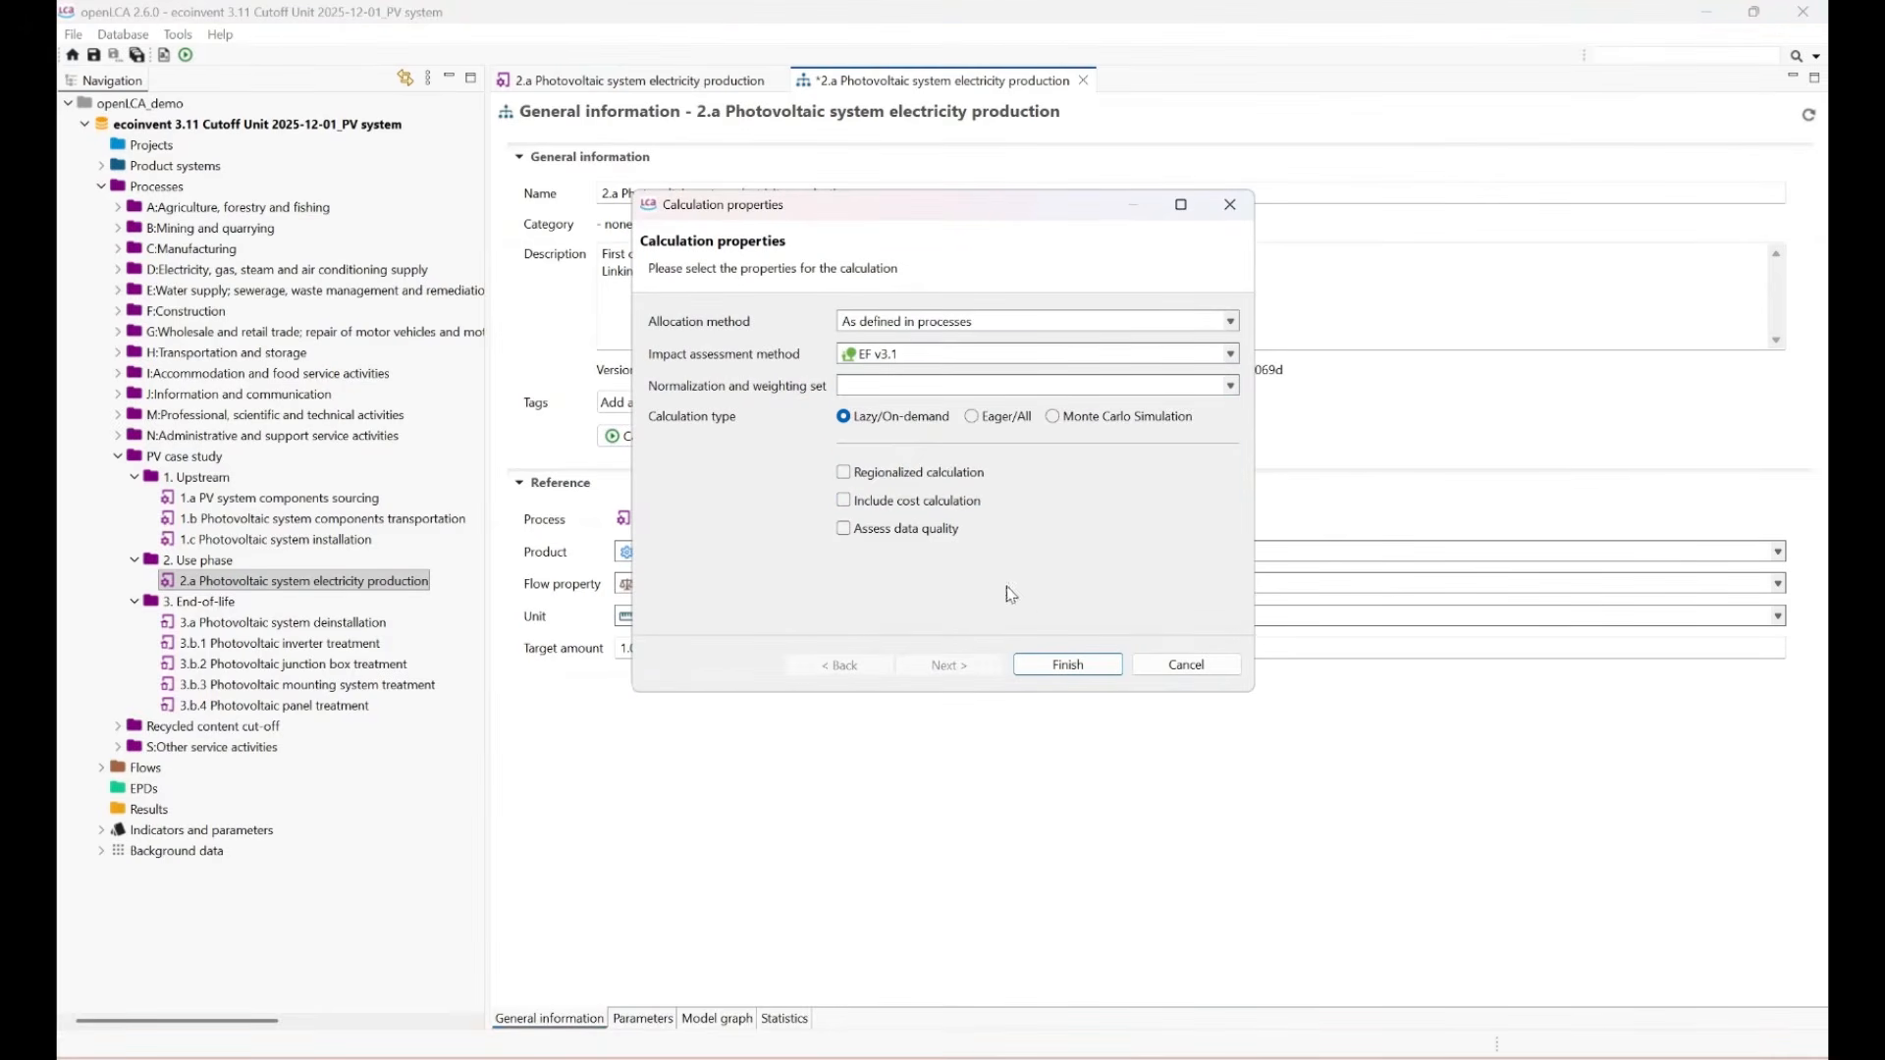
pyautogui.click(1058, 672)
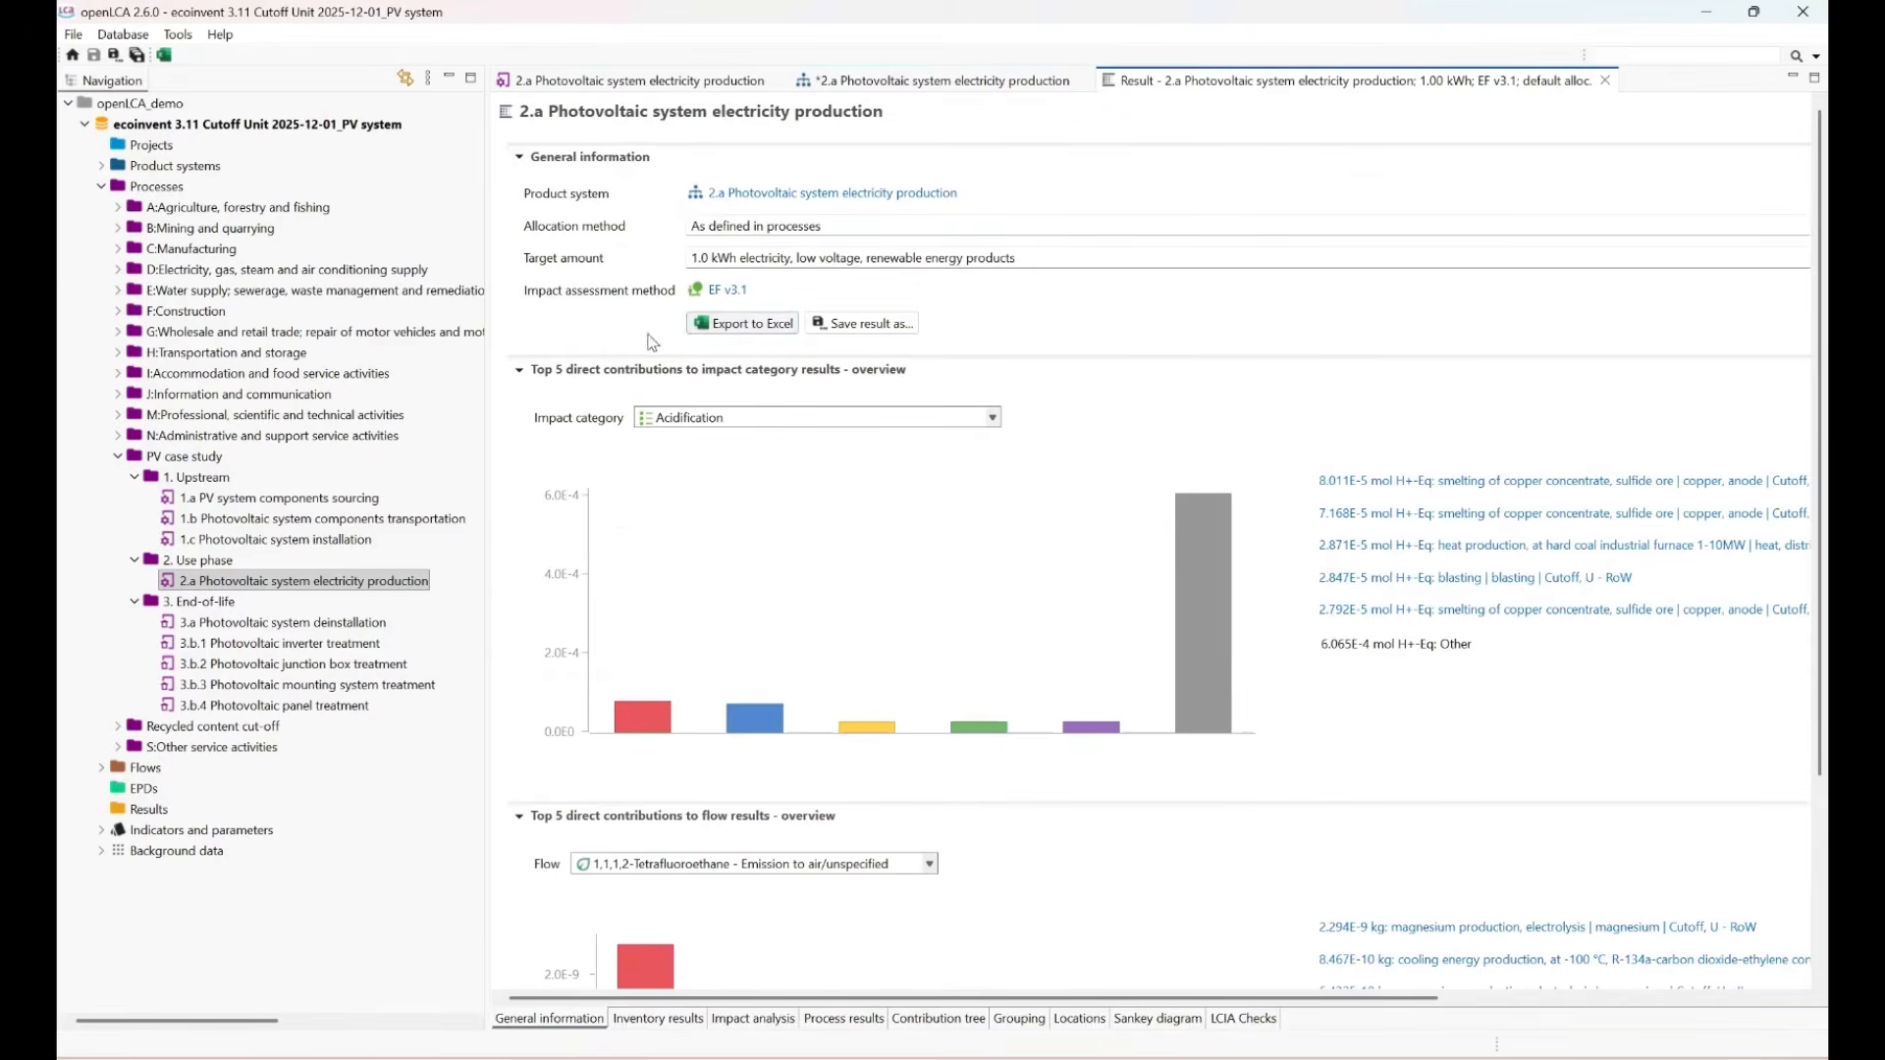
# Save the calculation as a result named 2.a Photovoltaic system electricity production, locate it under Results, and close the saved result.
pyautogui.click(856, 323)
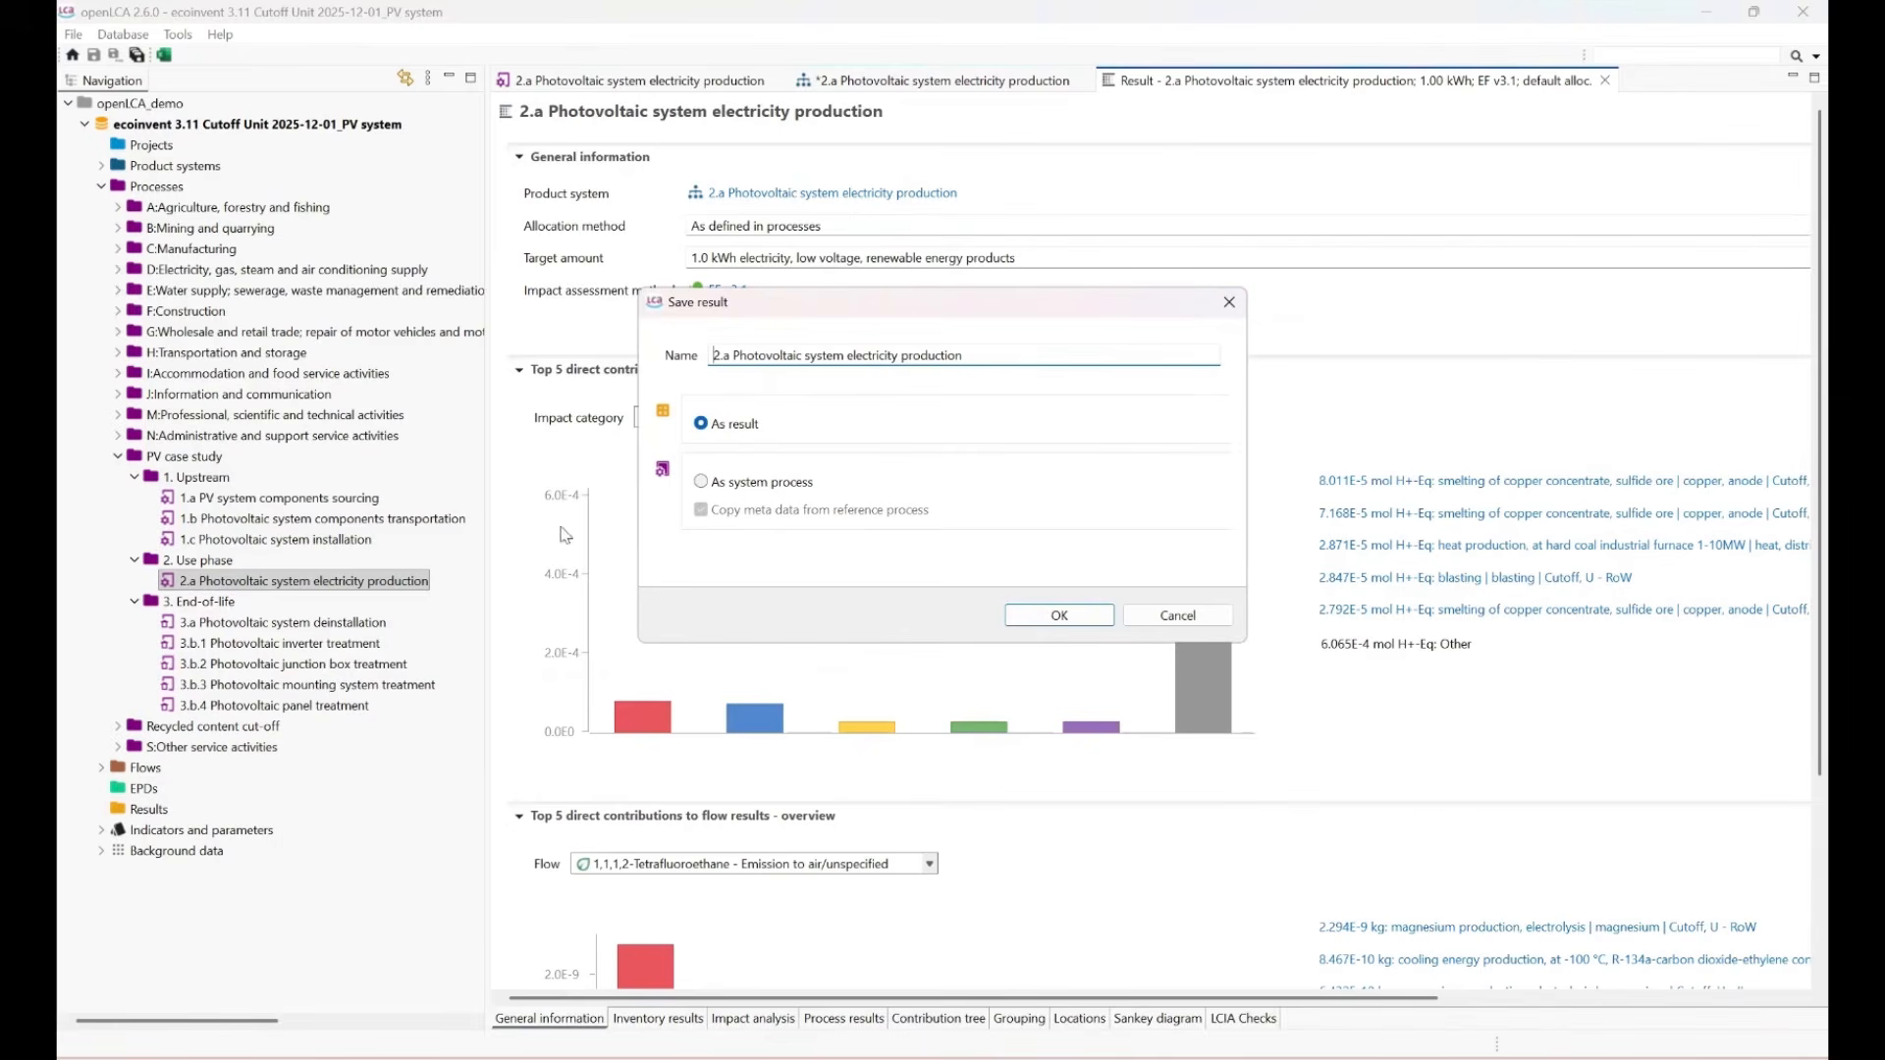
pyautogui.click(1057, 616)
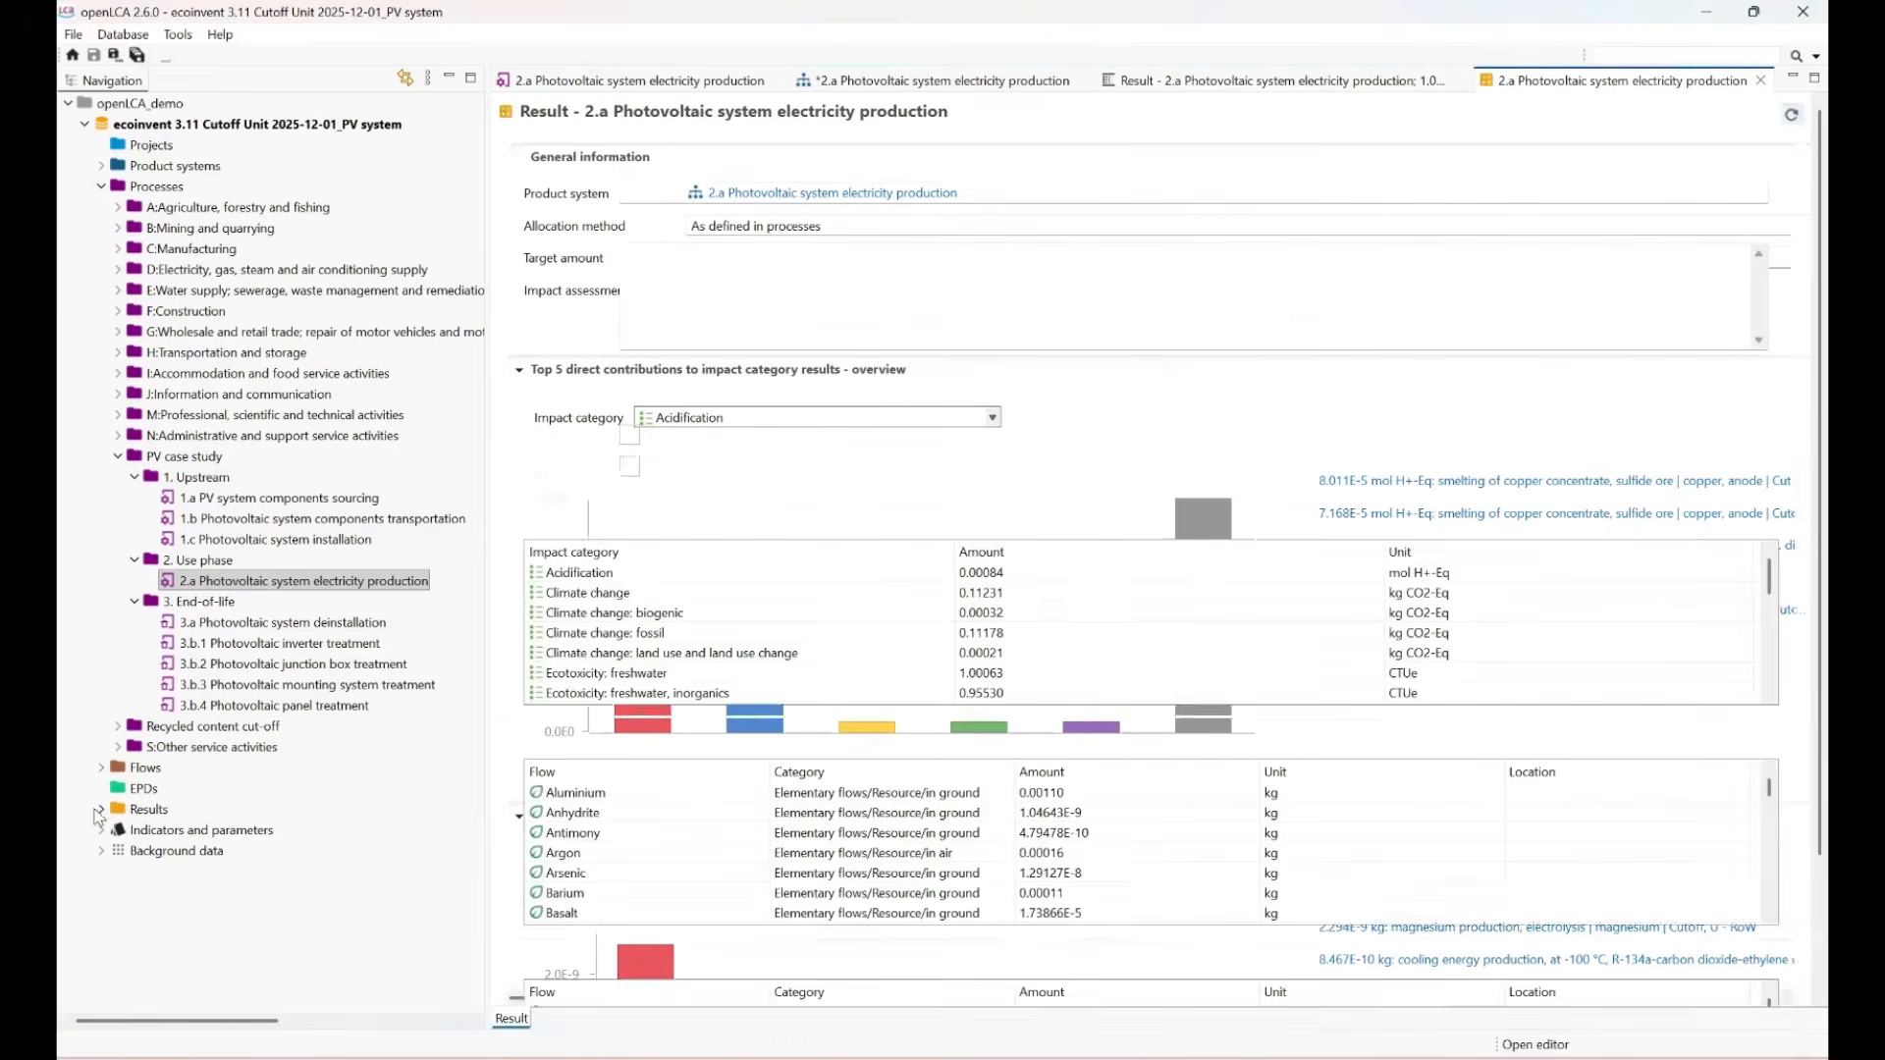
pyautogui.click(102, 811)
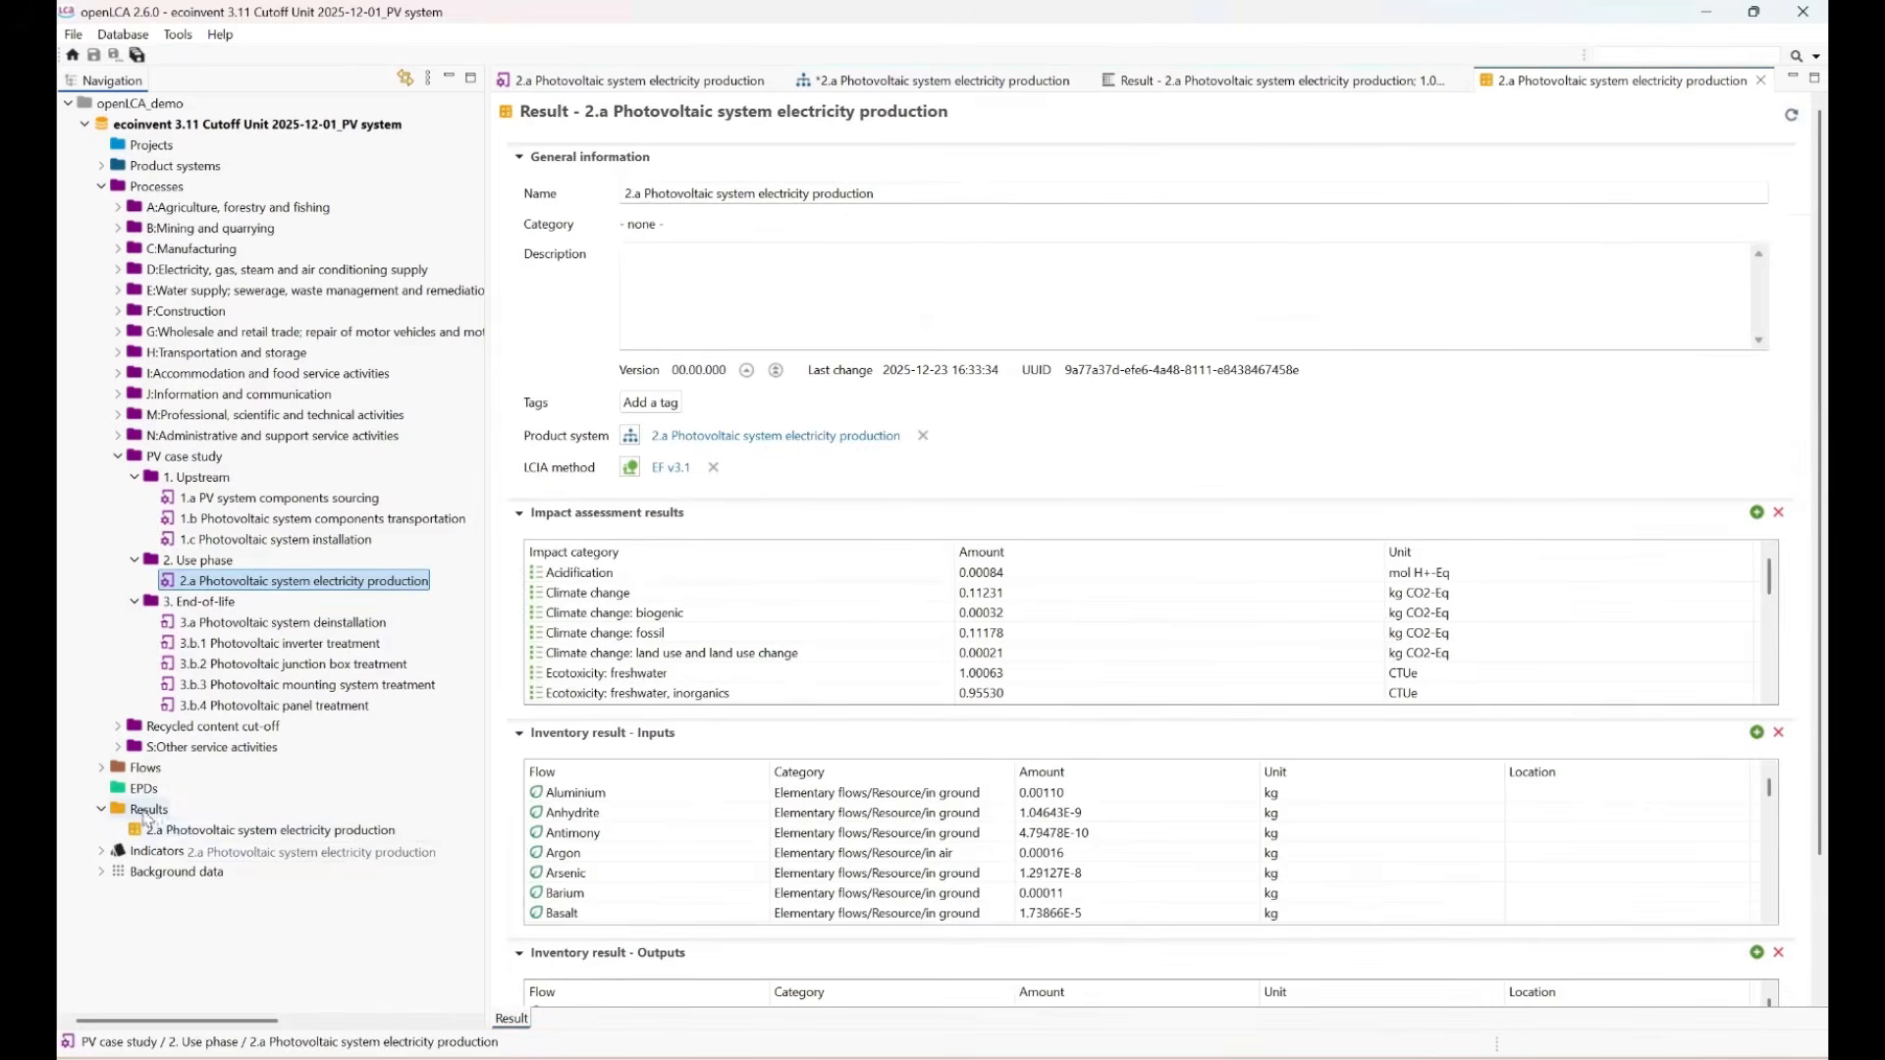
pyautogui.click(1761, 80)
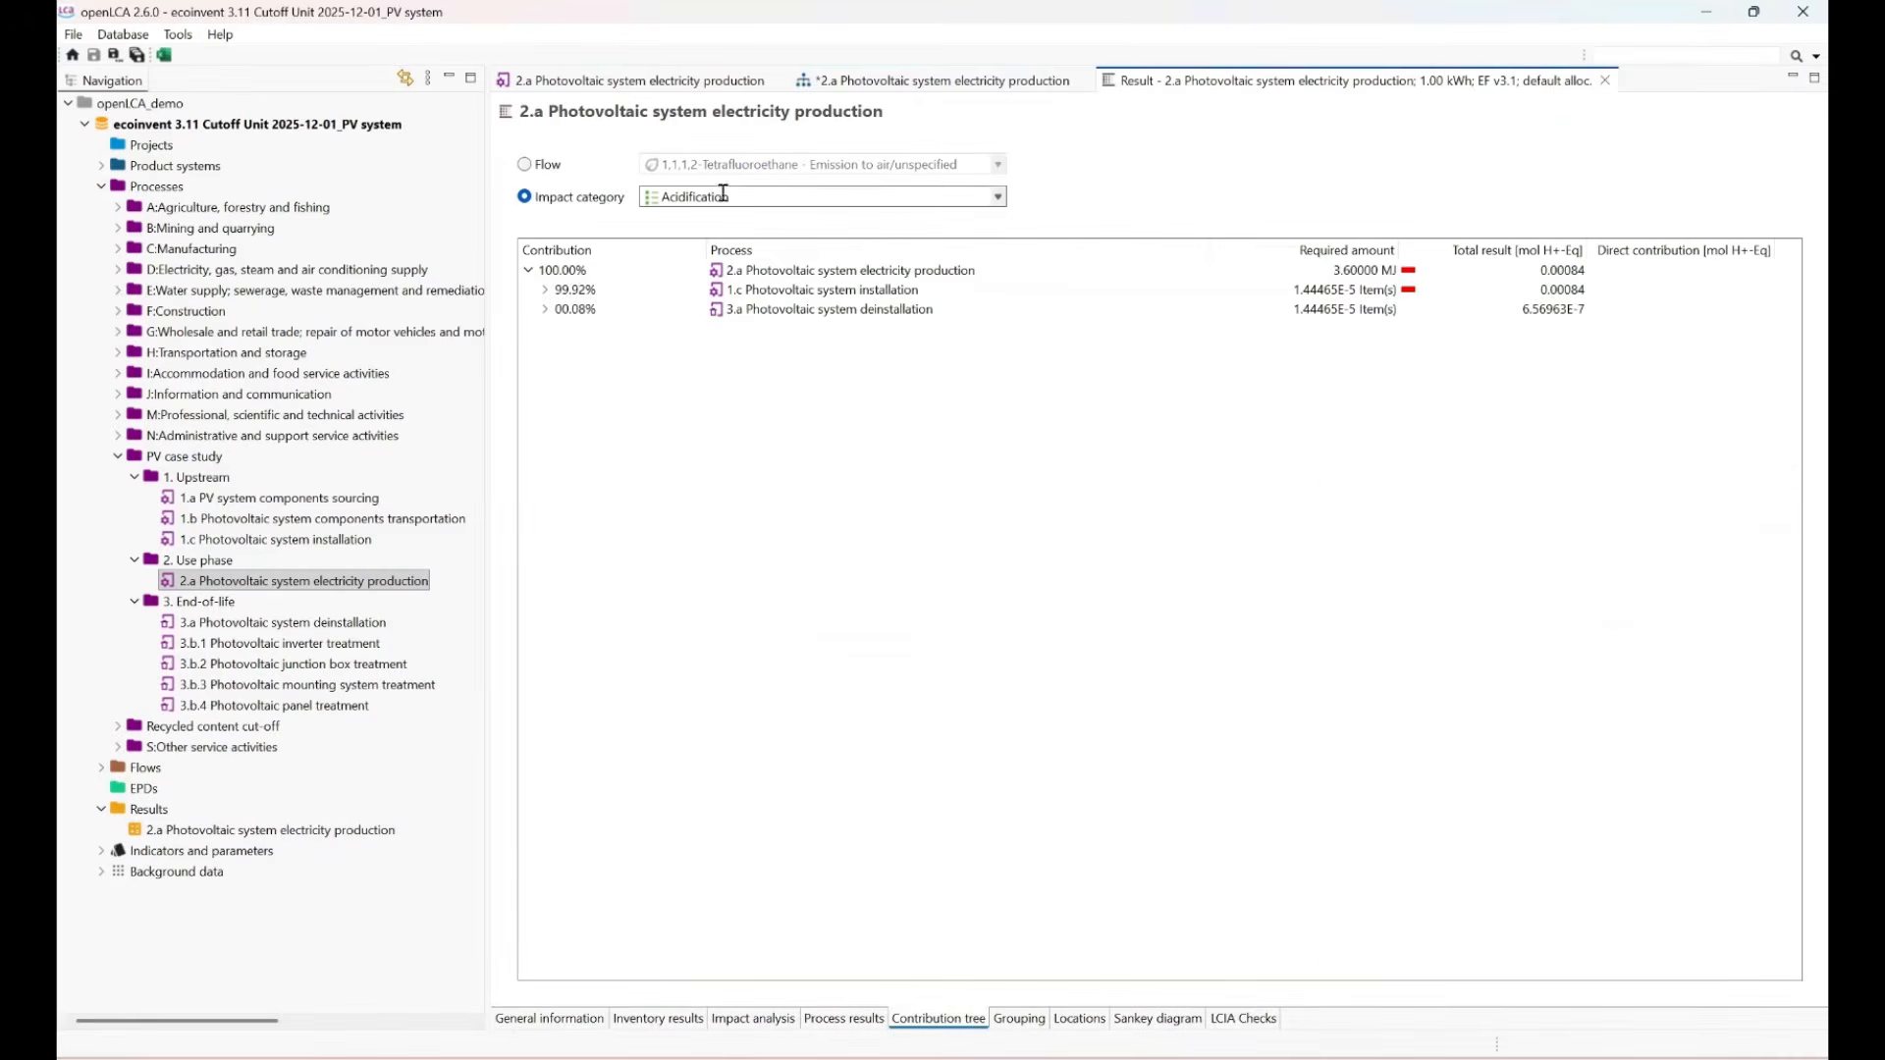
# Show the contribution tree for Climate change and expand it from 1.c installation to the market for single-Si photovoltaic panels.
pyautogui.click(715, 196)
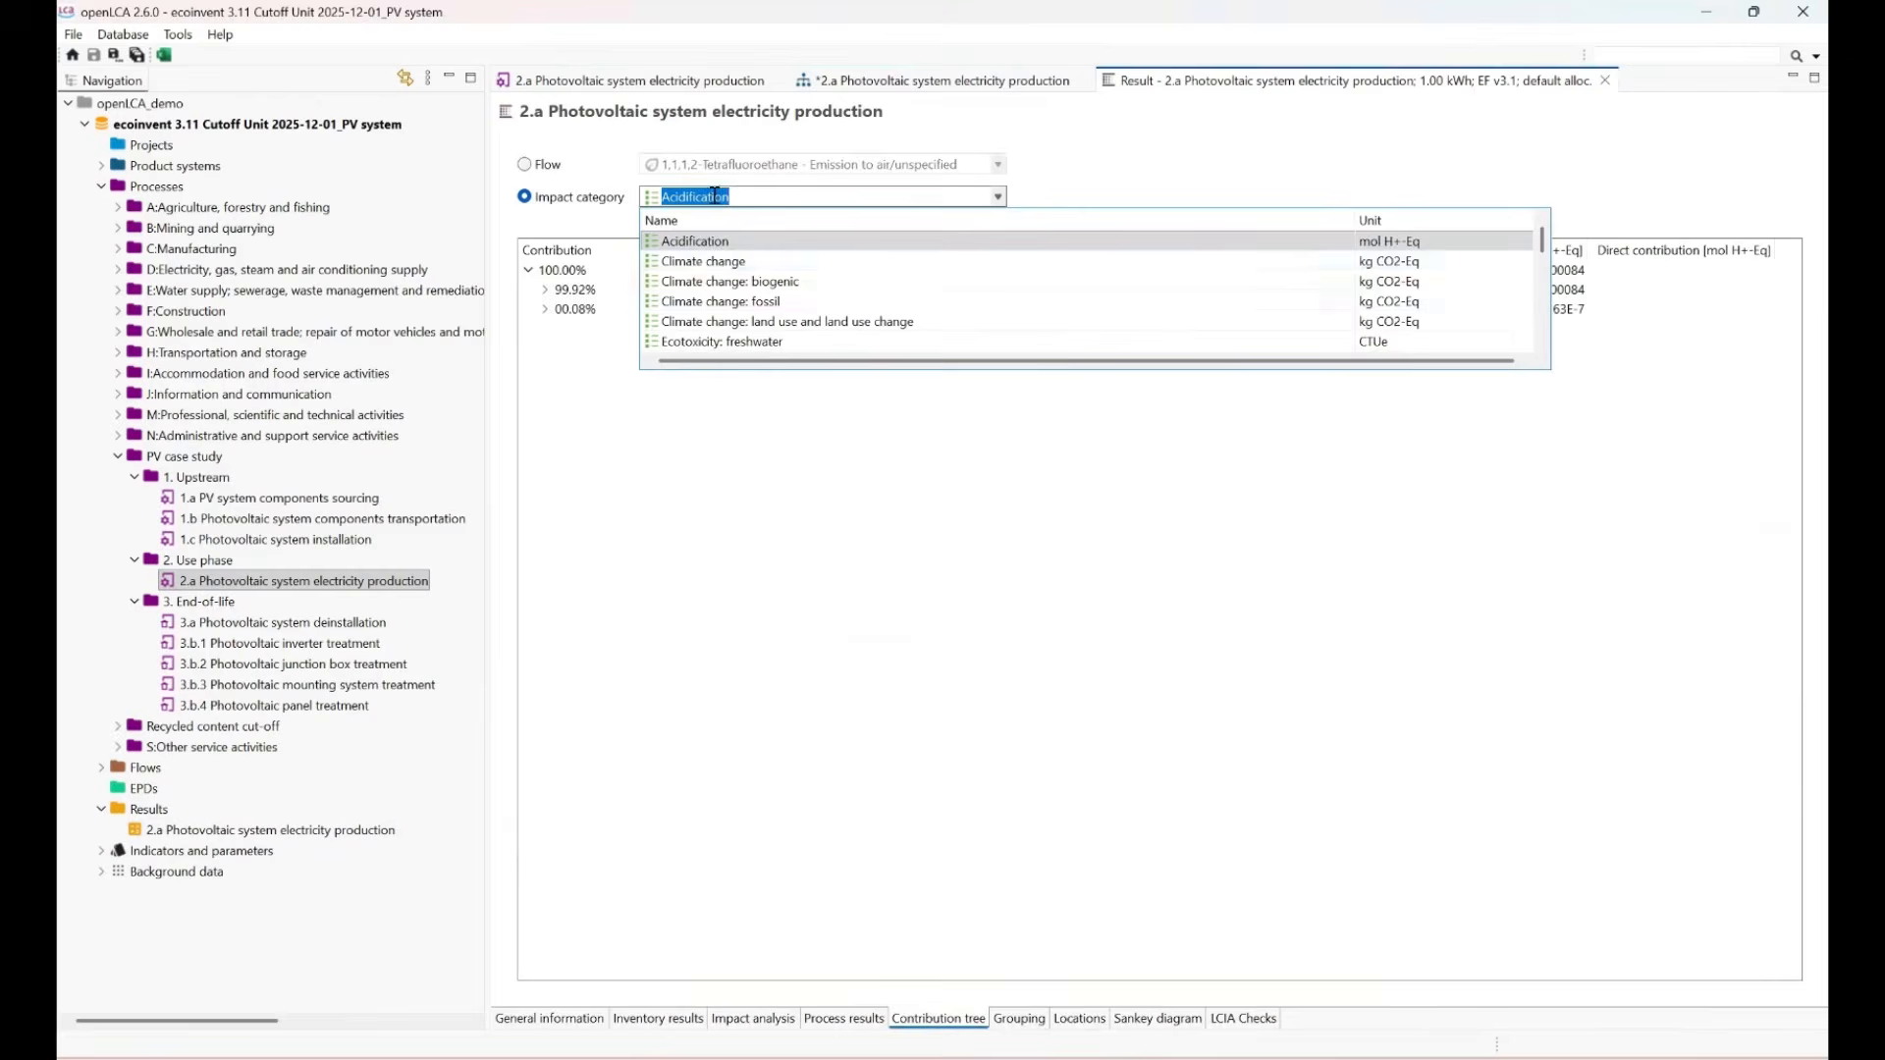
pyautogui.click(718, 262)
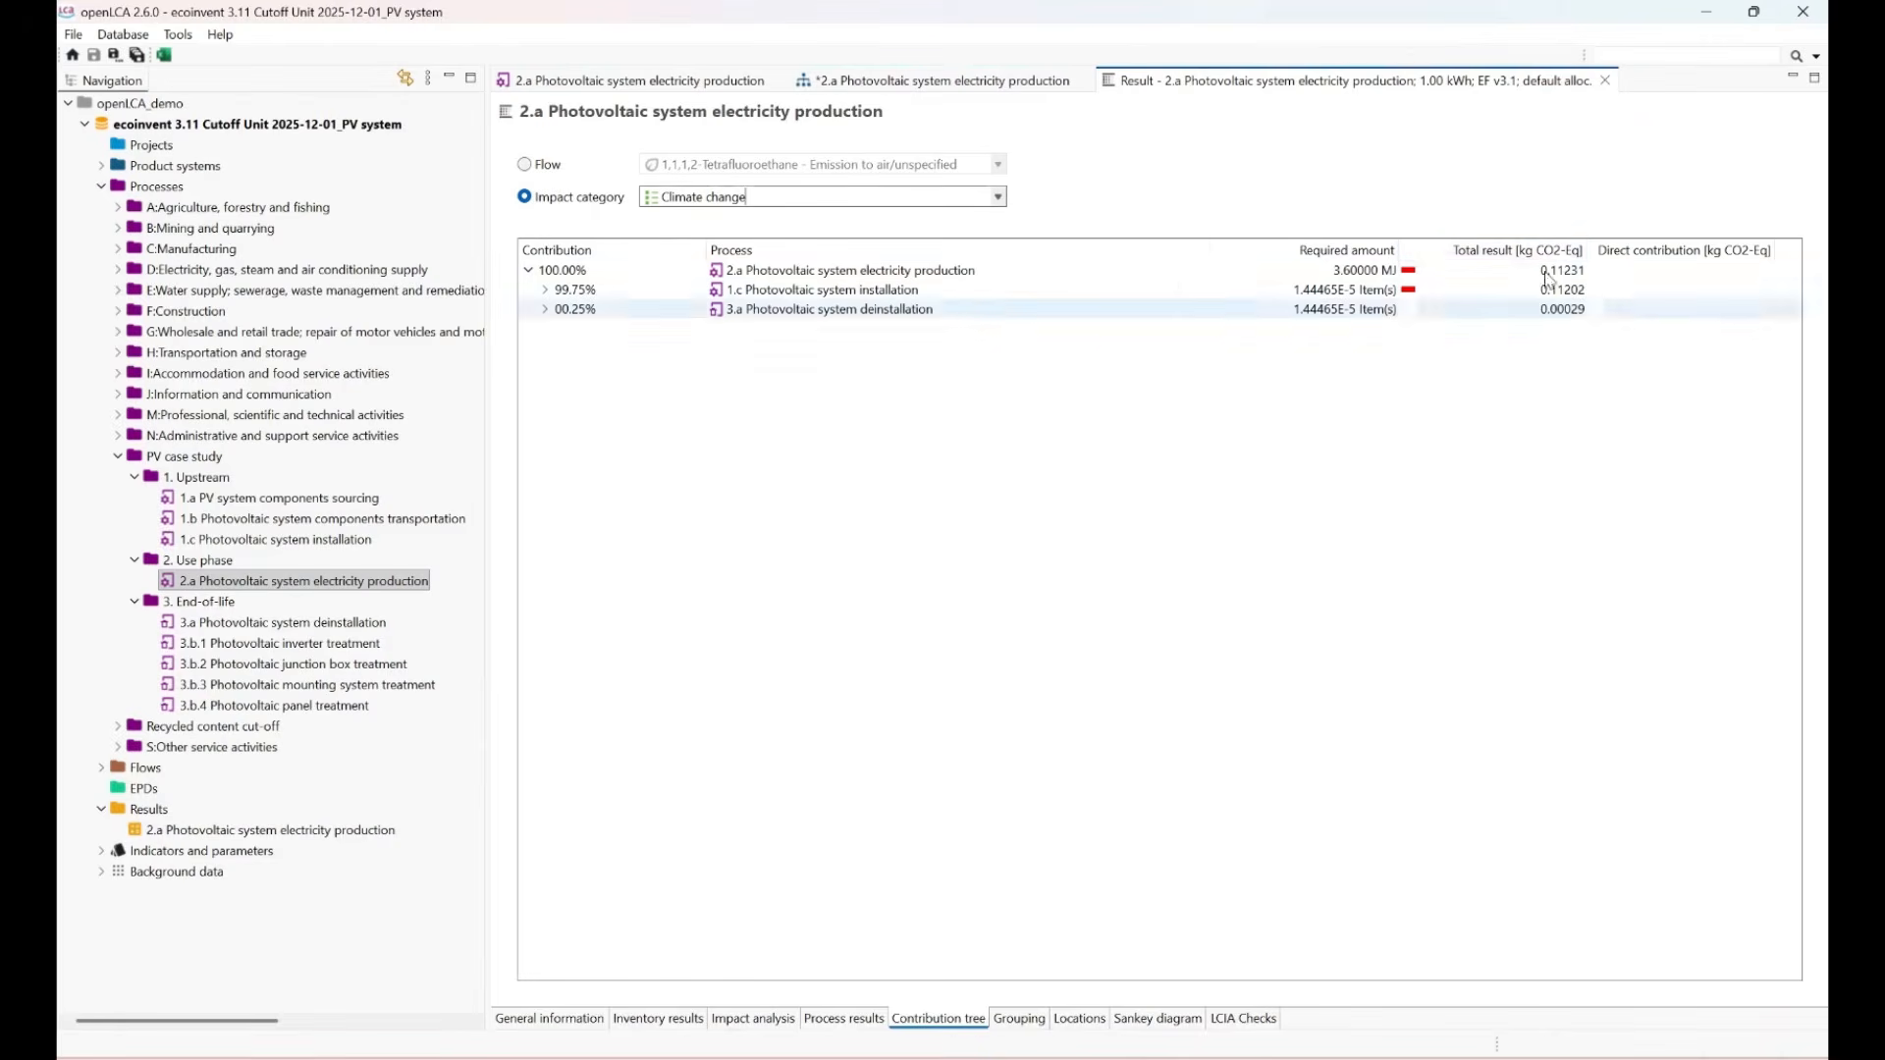
pyautogui.click(546, 289)
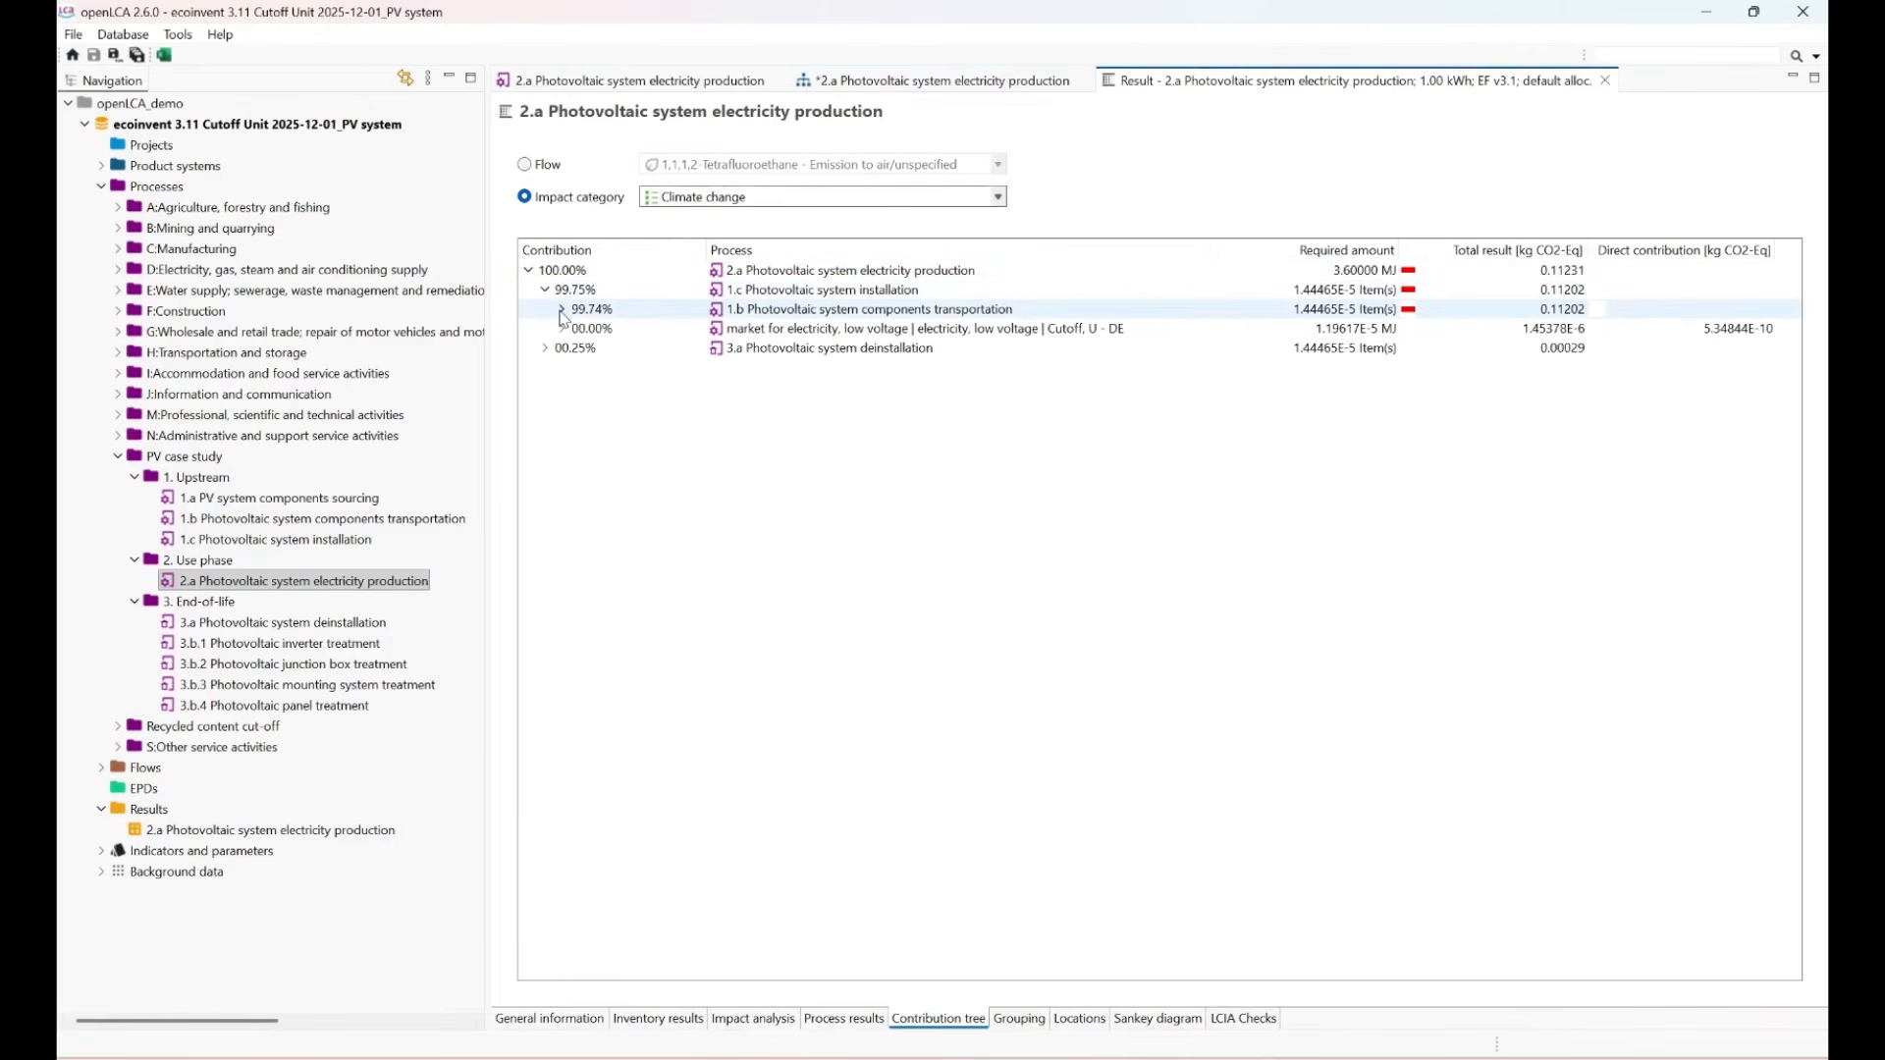
pyautogui.click(562, 309)
pyautogui.click(577, 329)
pyautogui.click(594, 349)
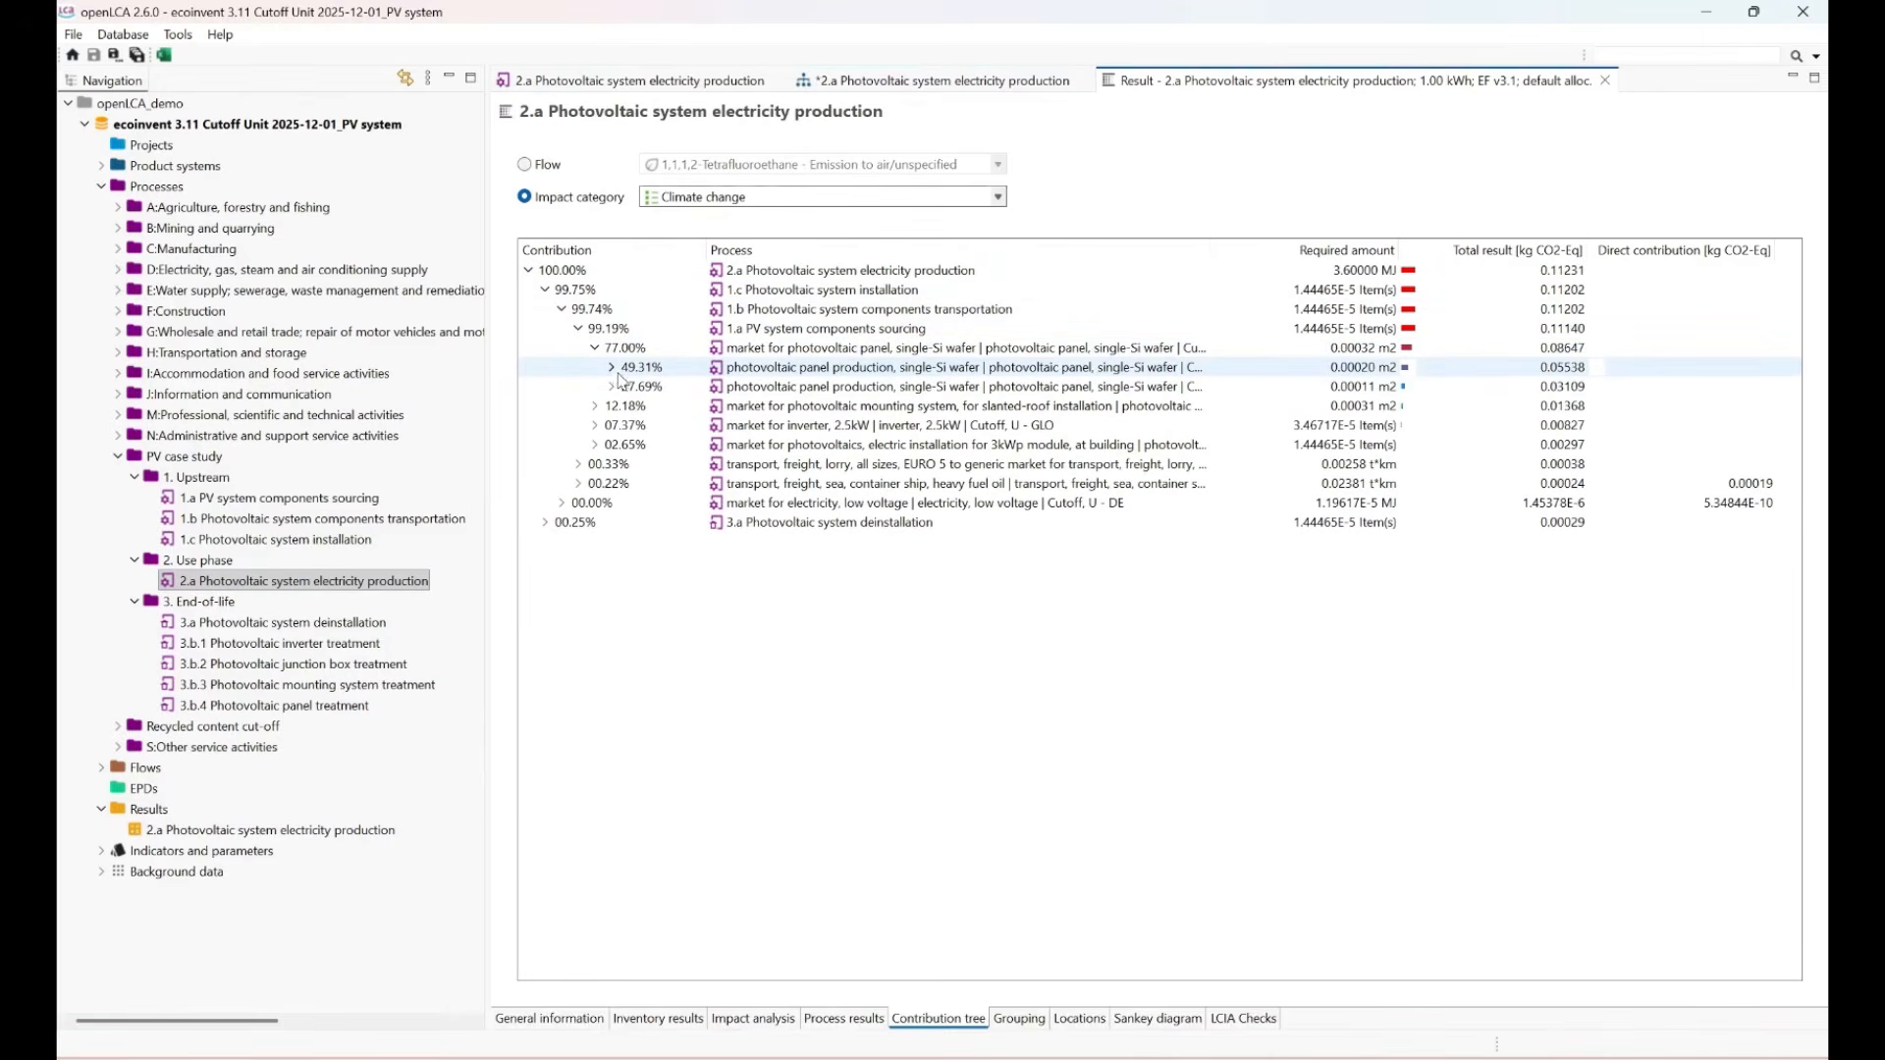
# Trace the largest Climate change contributions from photovoltaic panel production through cell production to single-Si wafer production in RoW.
pyautogui.click(612, 368)
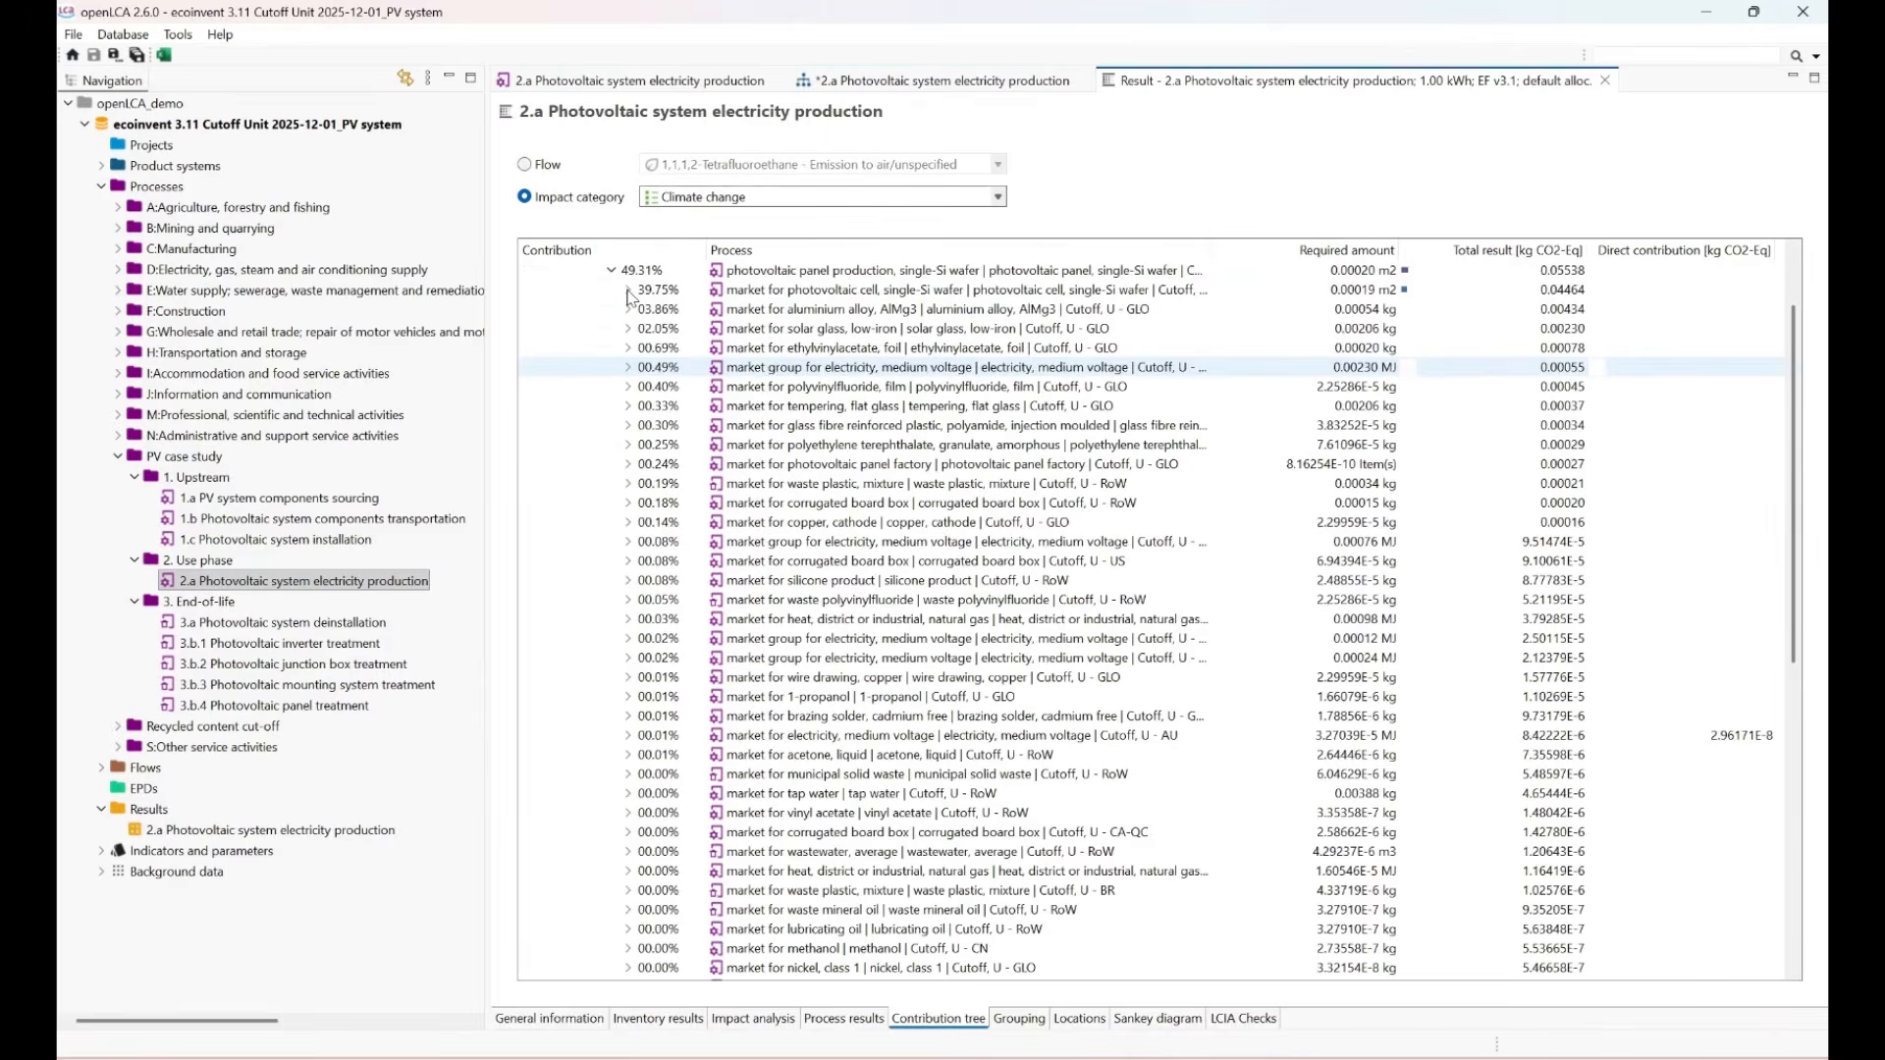
pyautogui.click(629, 289)
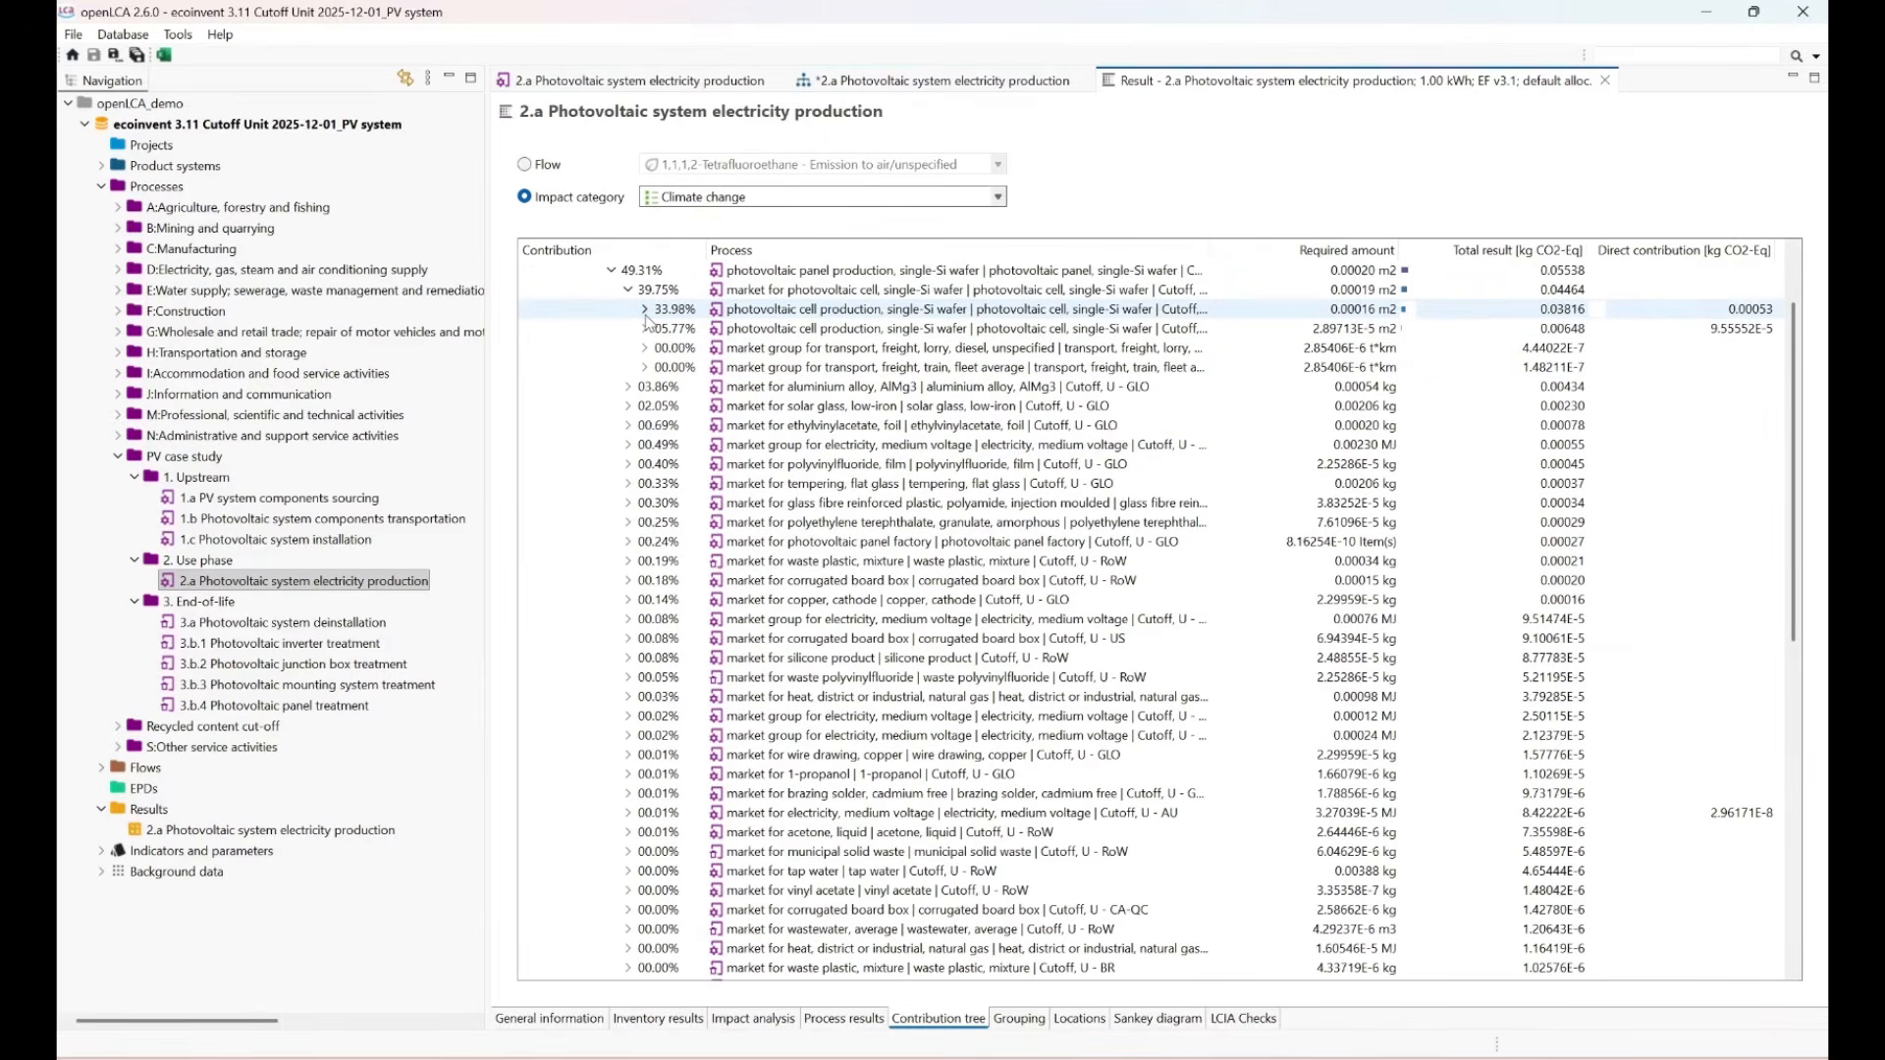
pyautogui.click(645, 310)
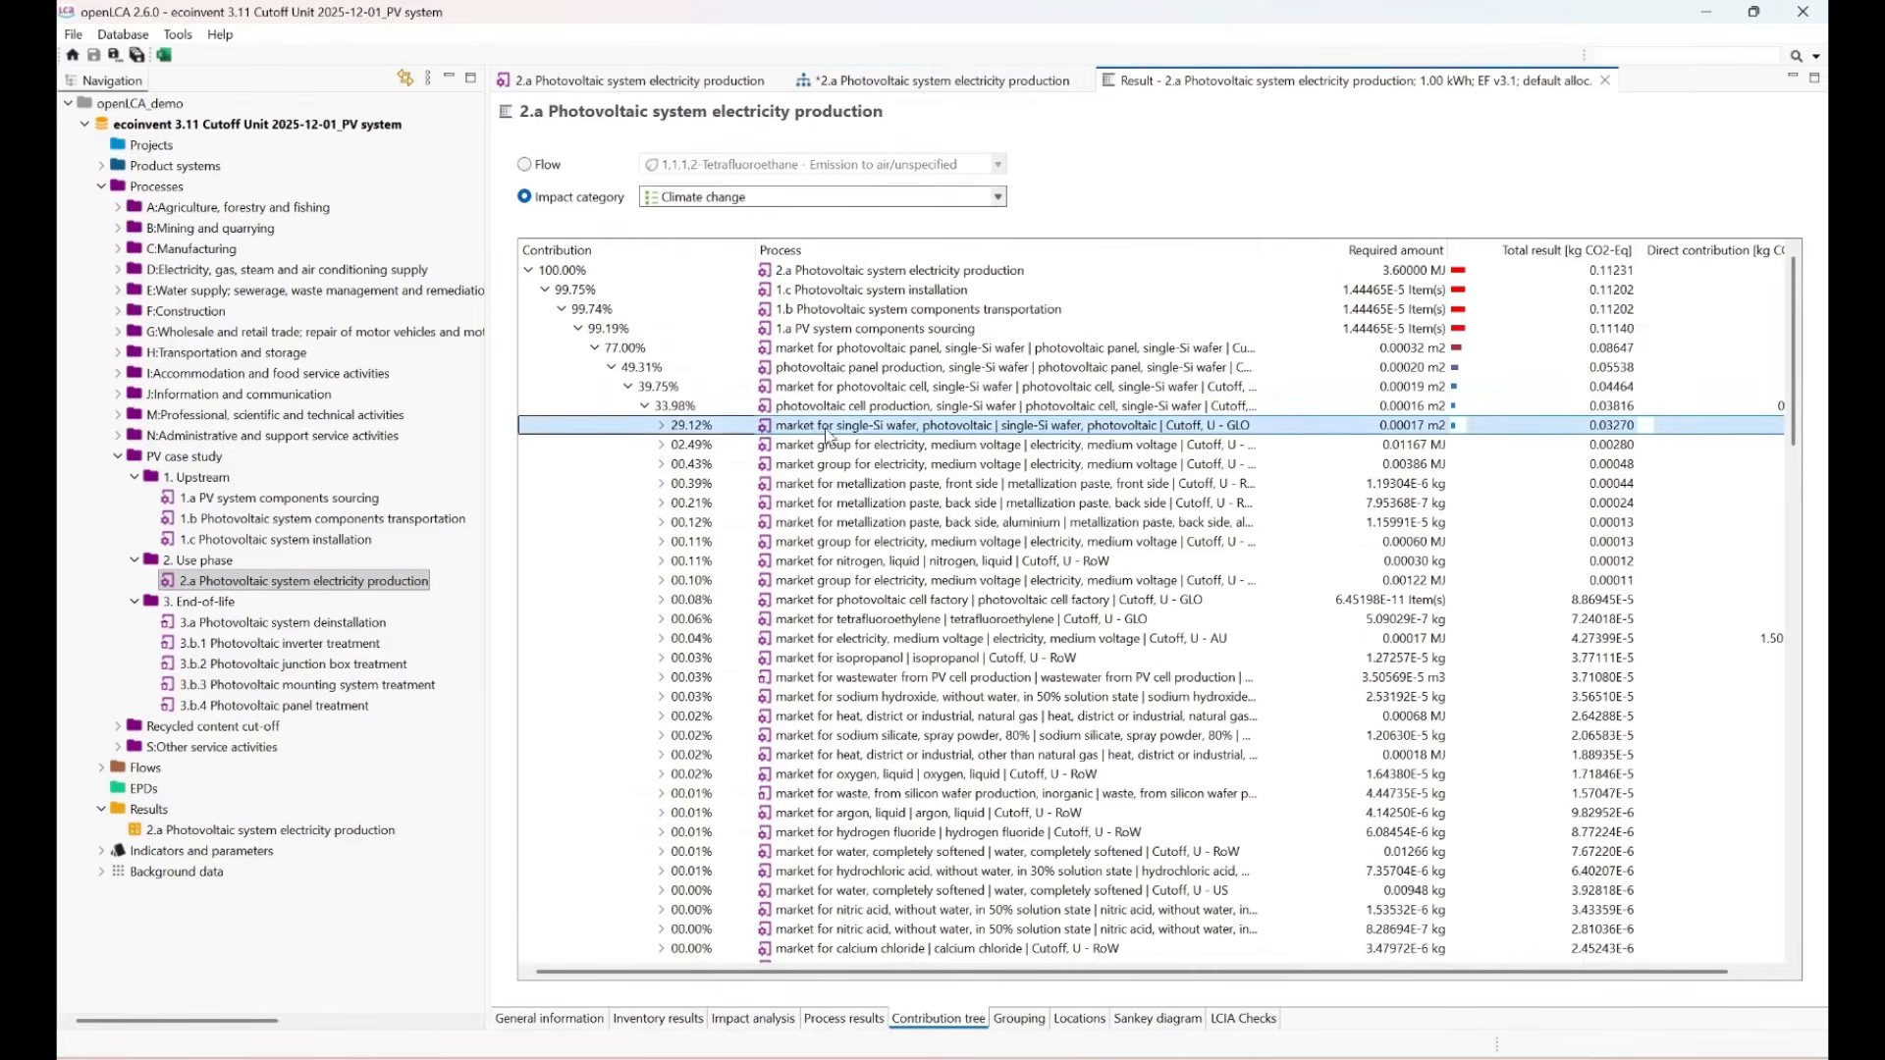
pyautogui.scroll(-2, 657, 425)
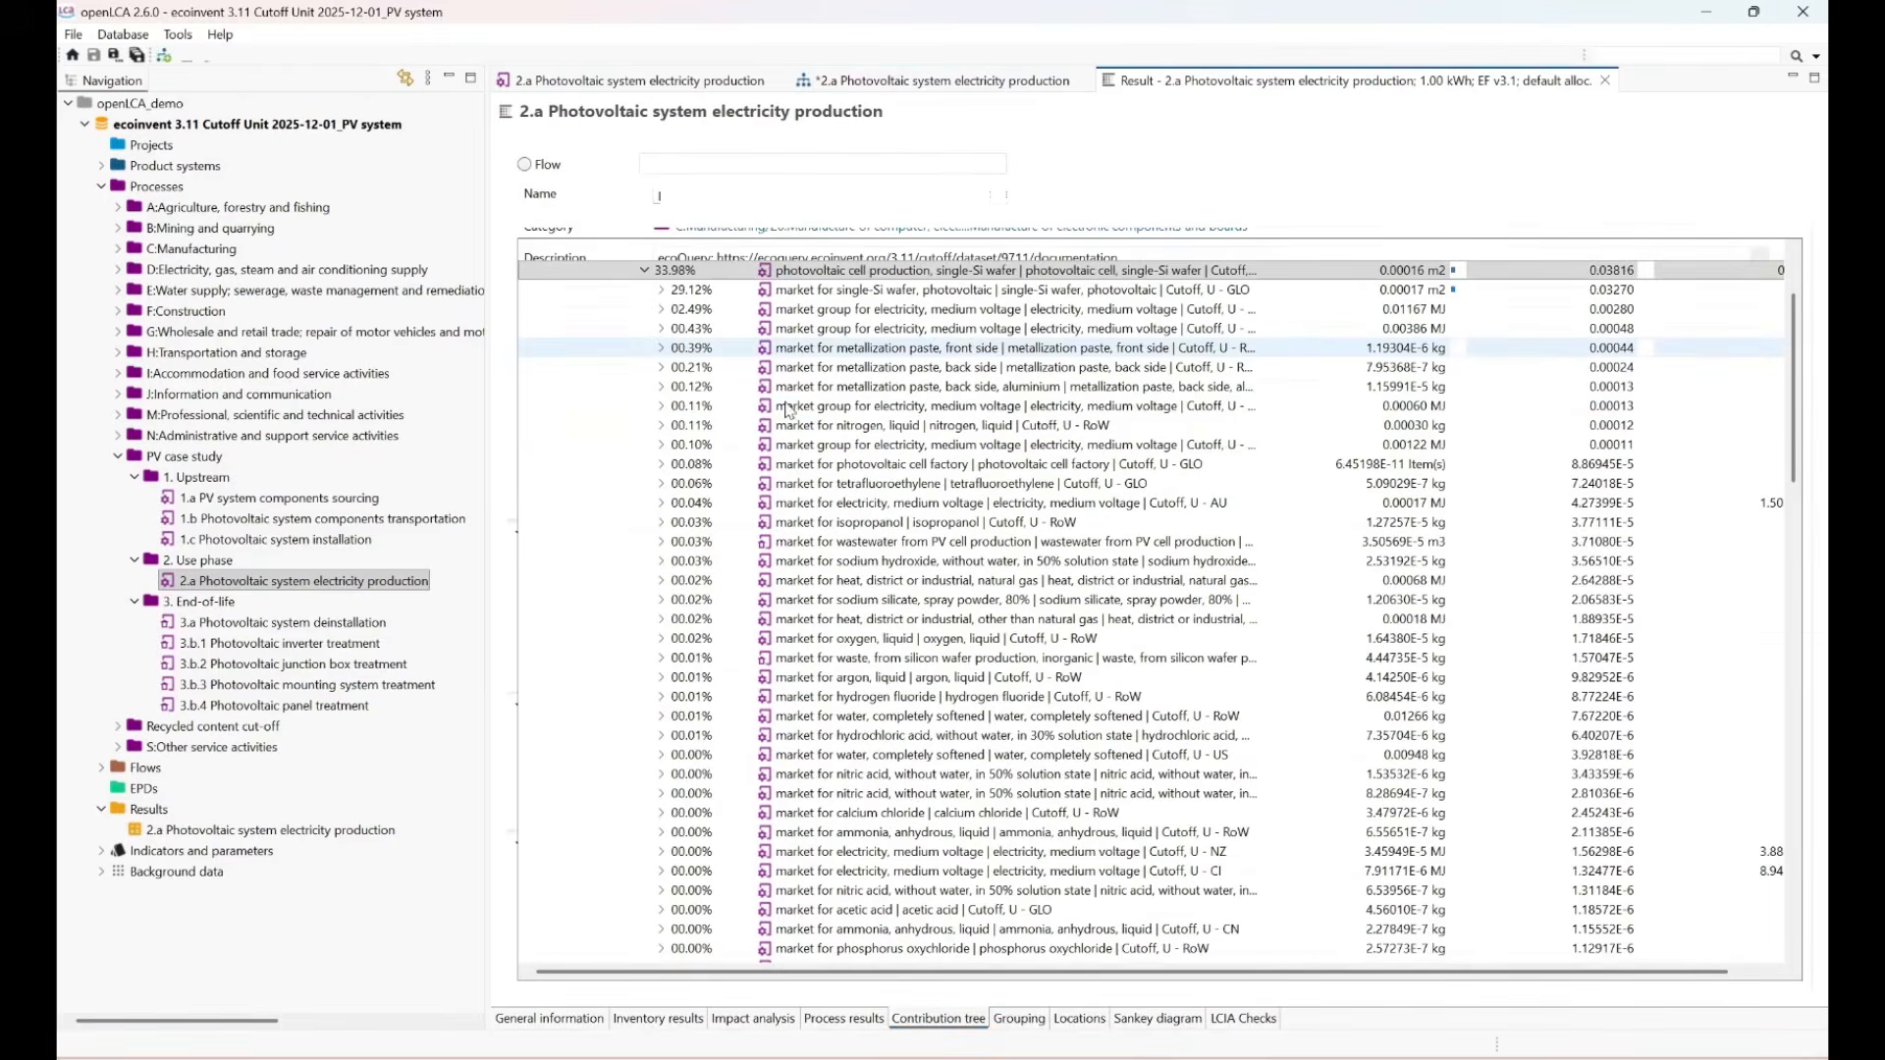
pyautogui.click(661, 369)
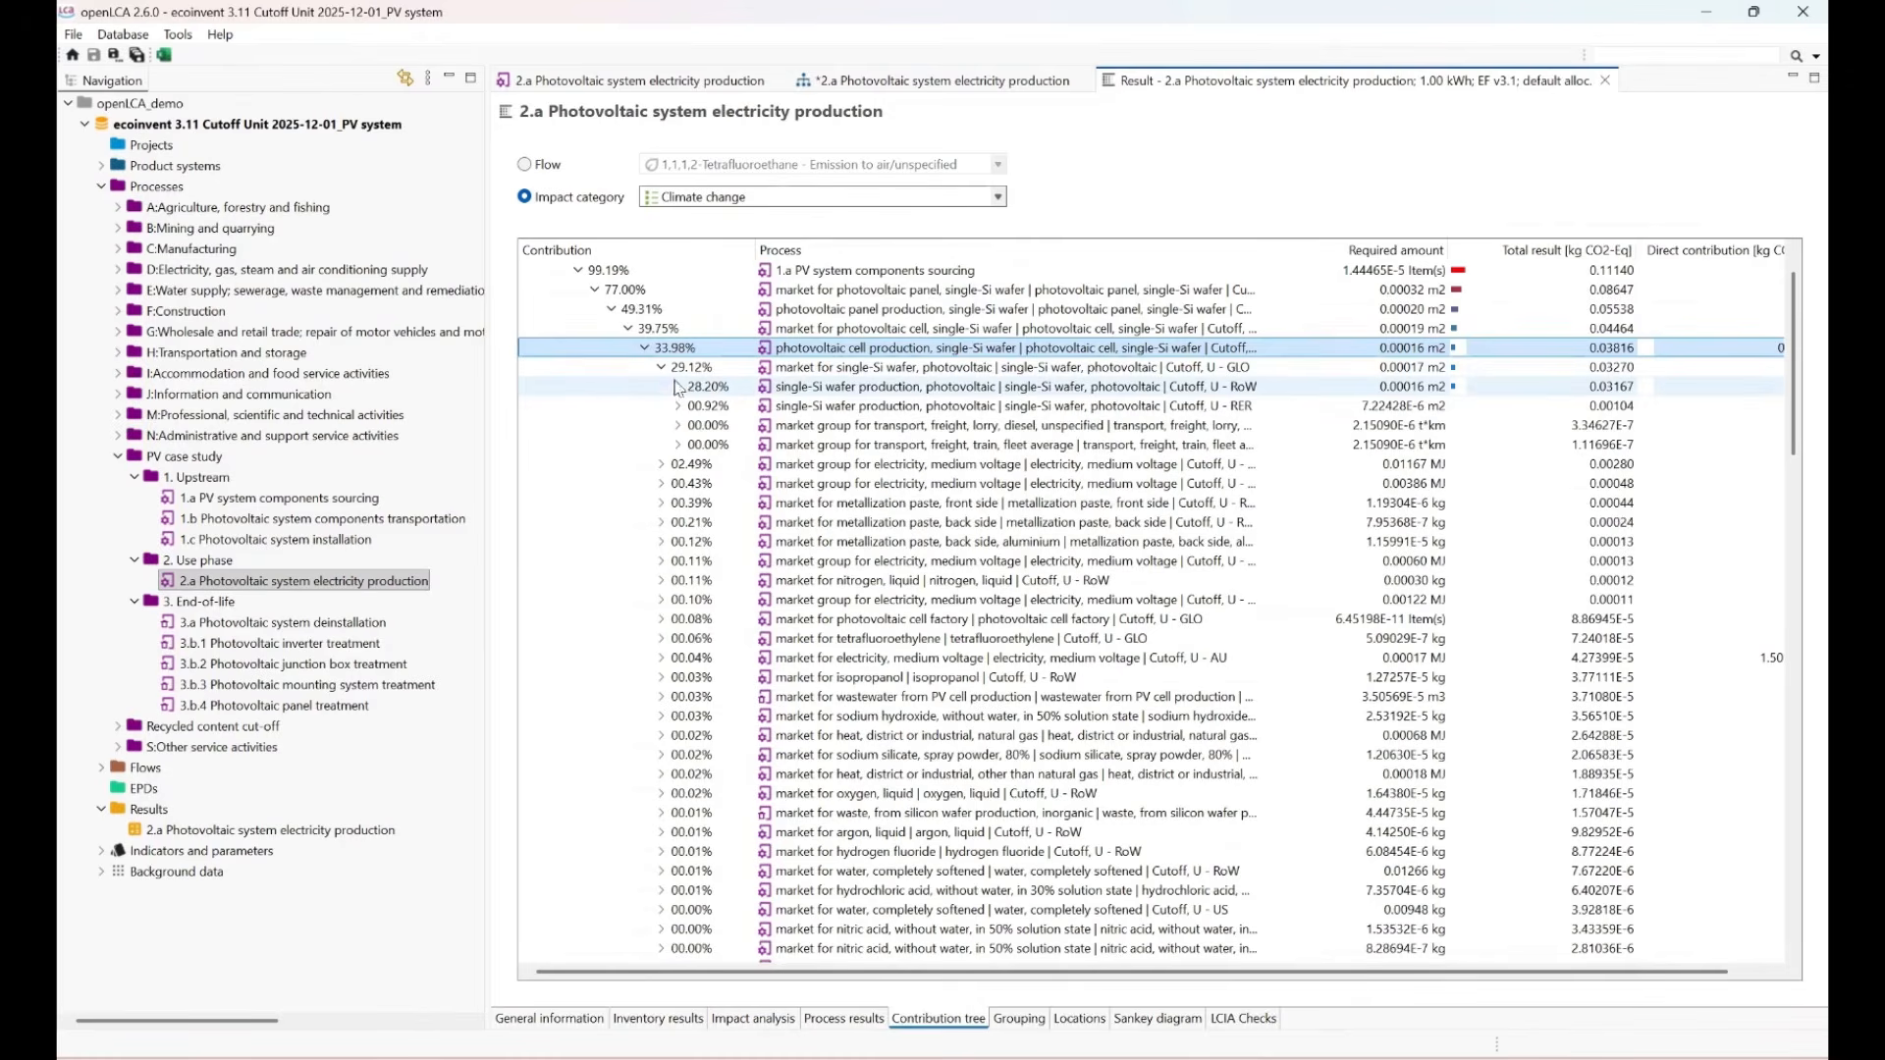
pyautogui.click(678, 388)
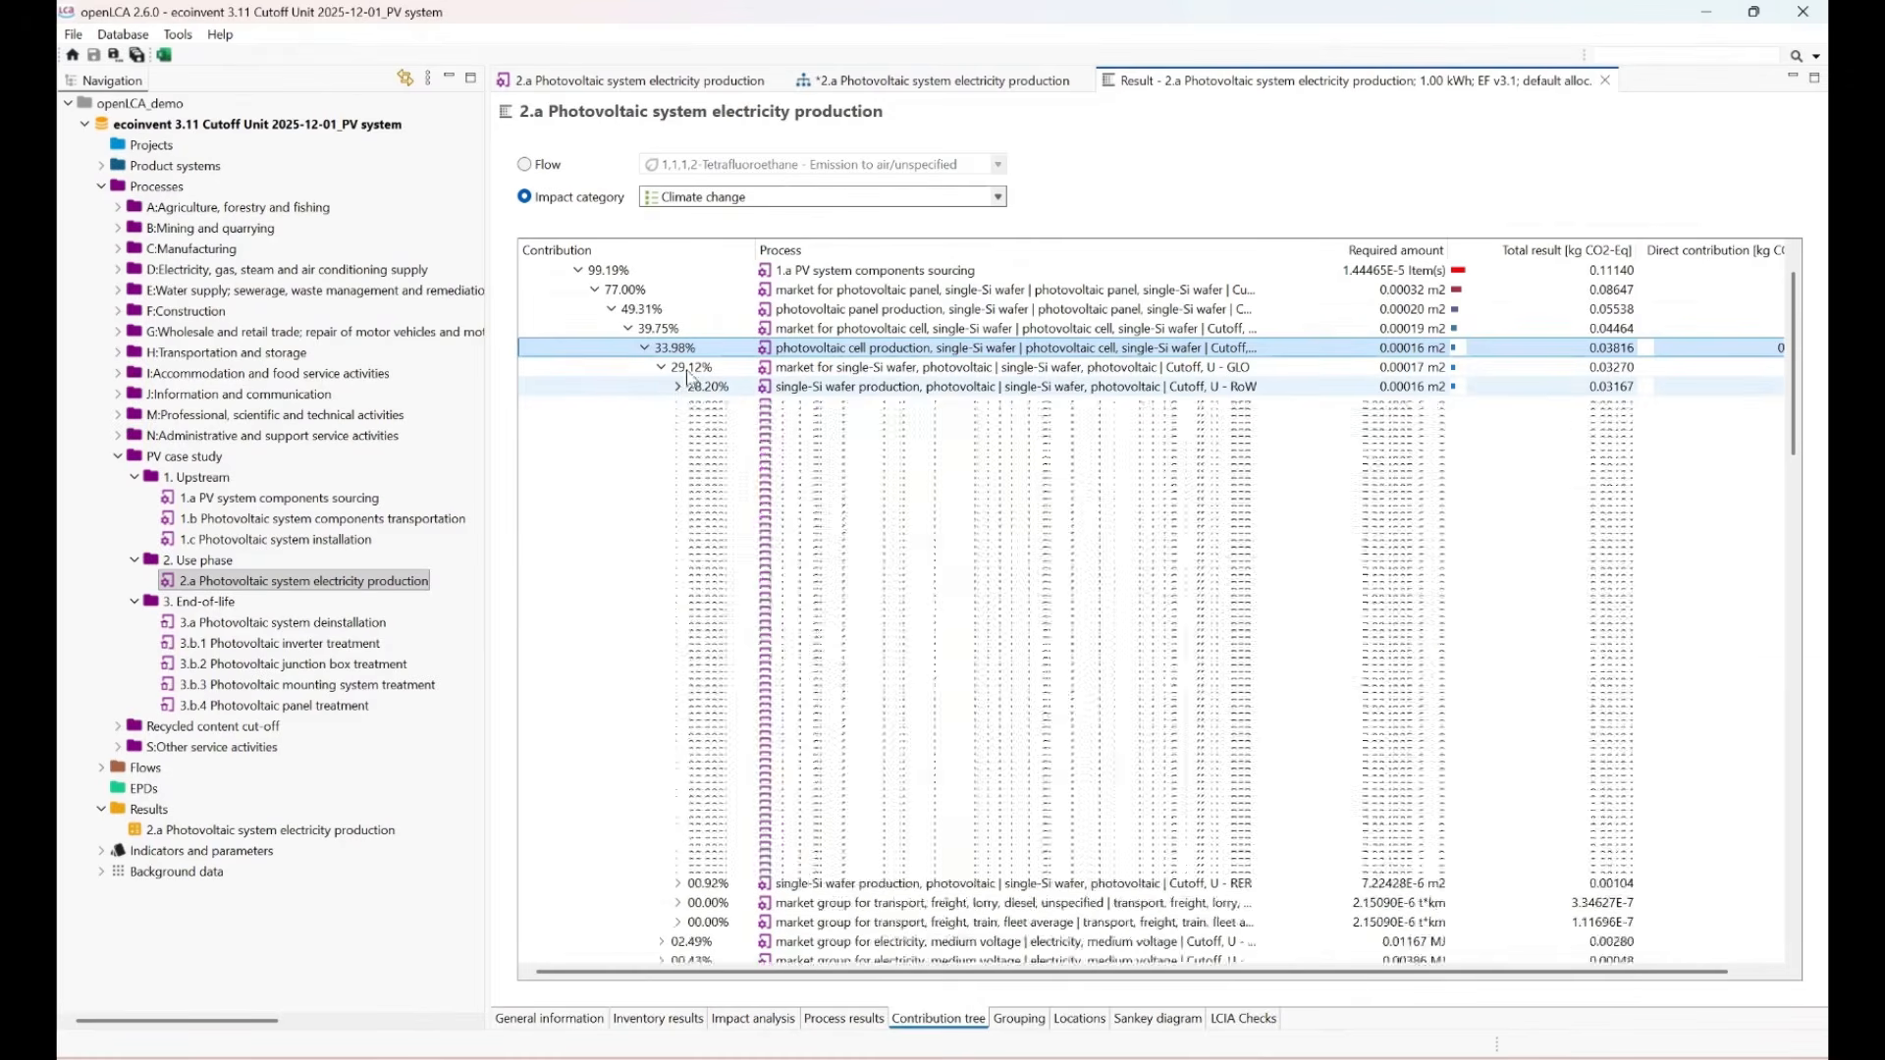
# Examine the inputs of single-Si wafer production in RoW and select the market for Czochralski single-crystal silicon as the next contributor.
pyautogui.scroll(-2, 758, 365)
pyautogui.scroll(1, 814, 353)
pyautogui.click(815, 350)
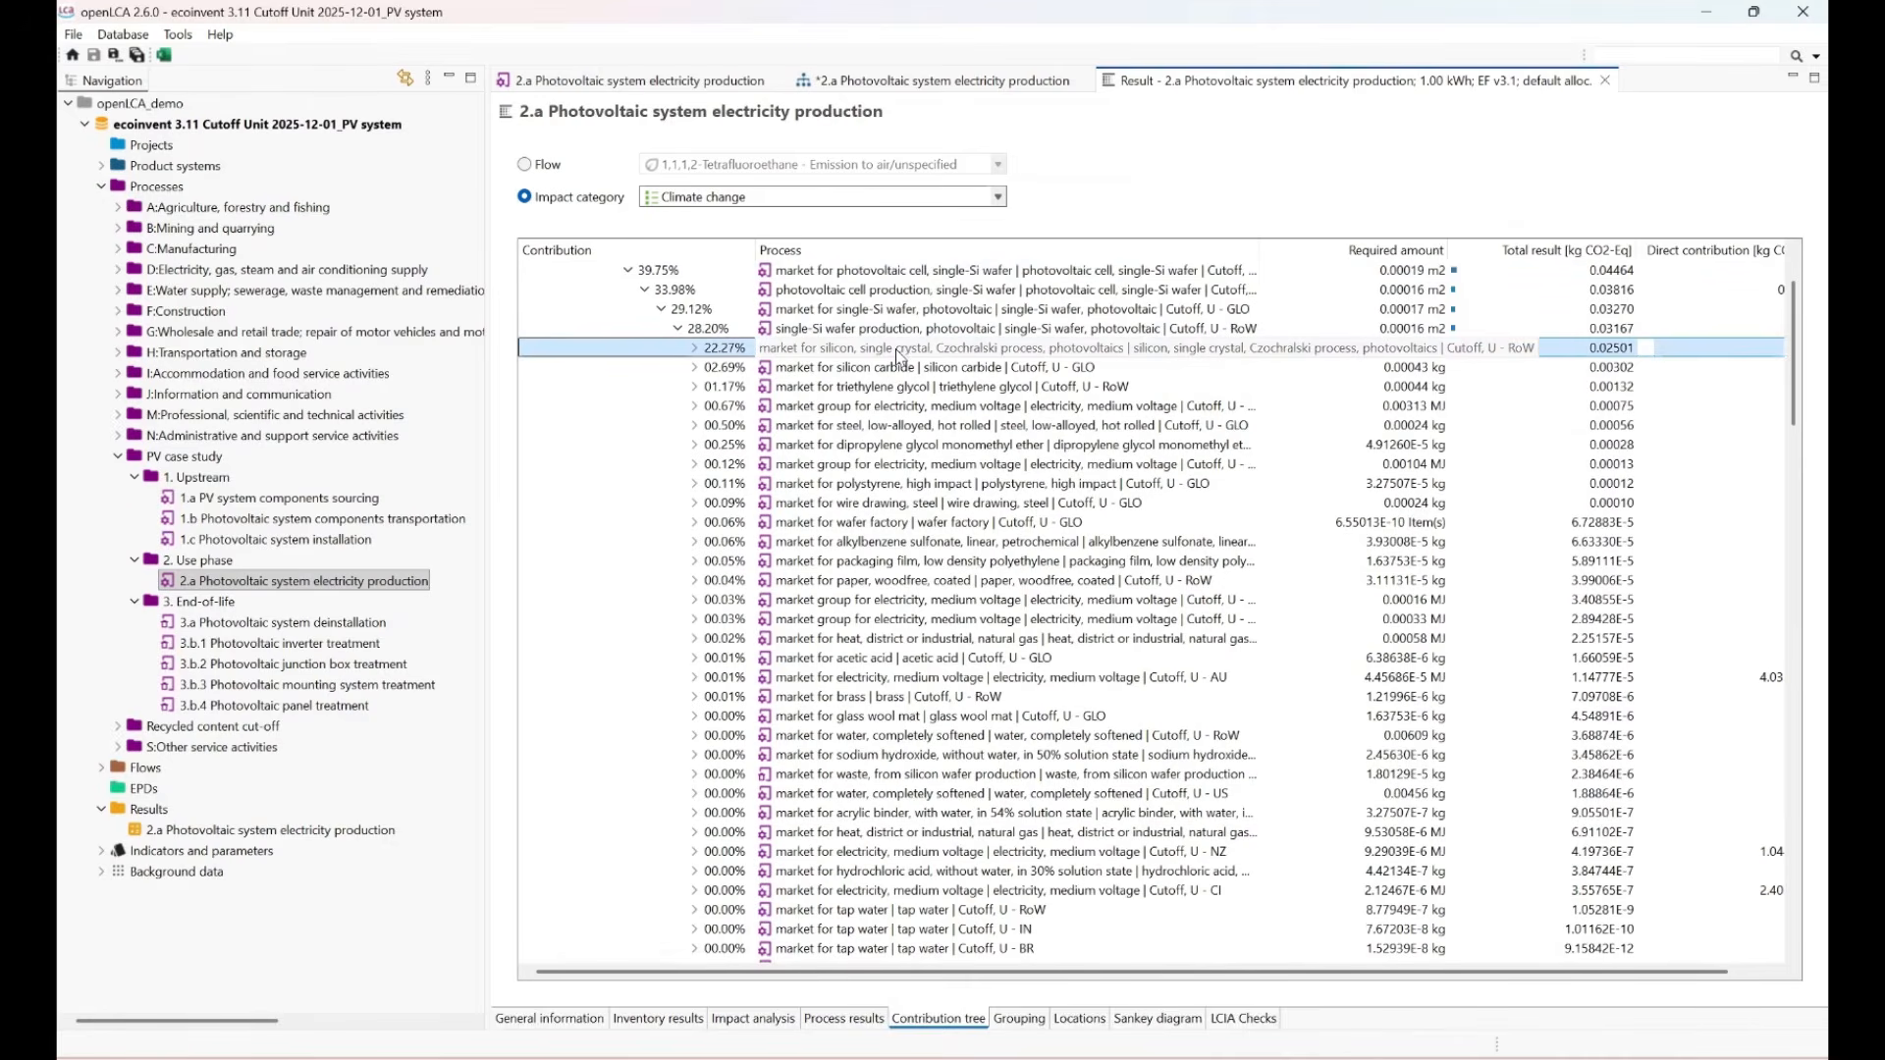
pyautogui.scroll(1, 805, 382)
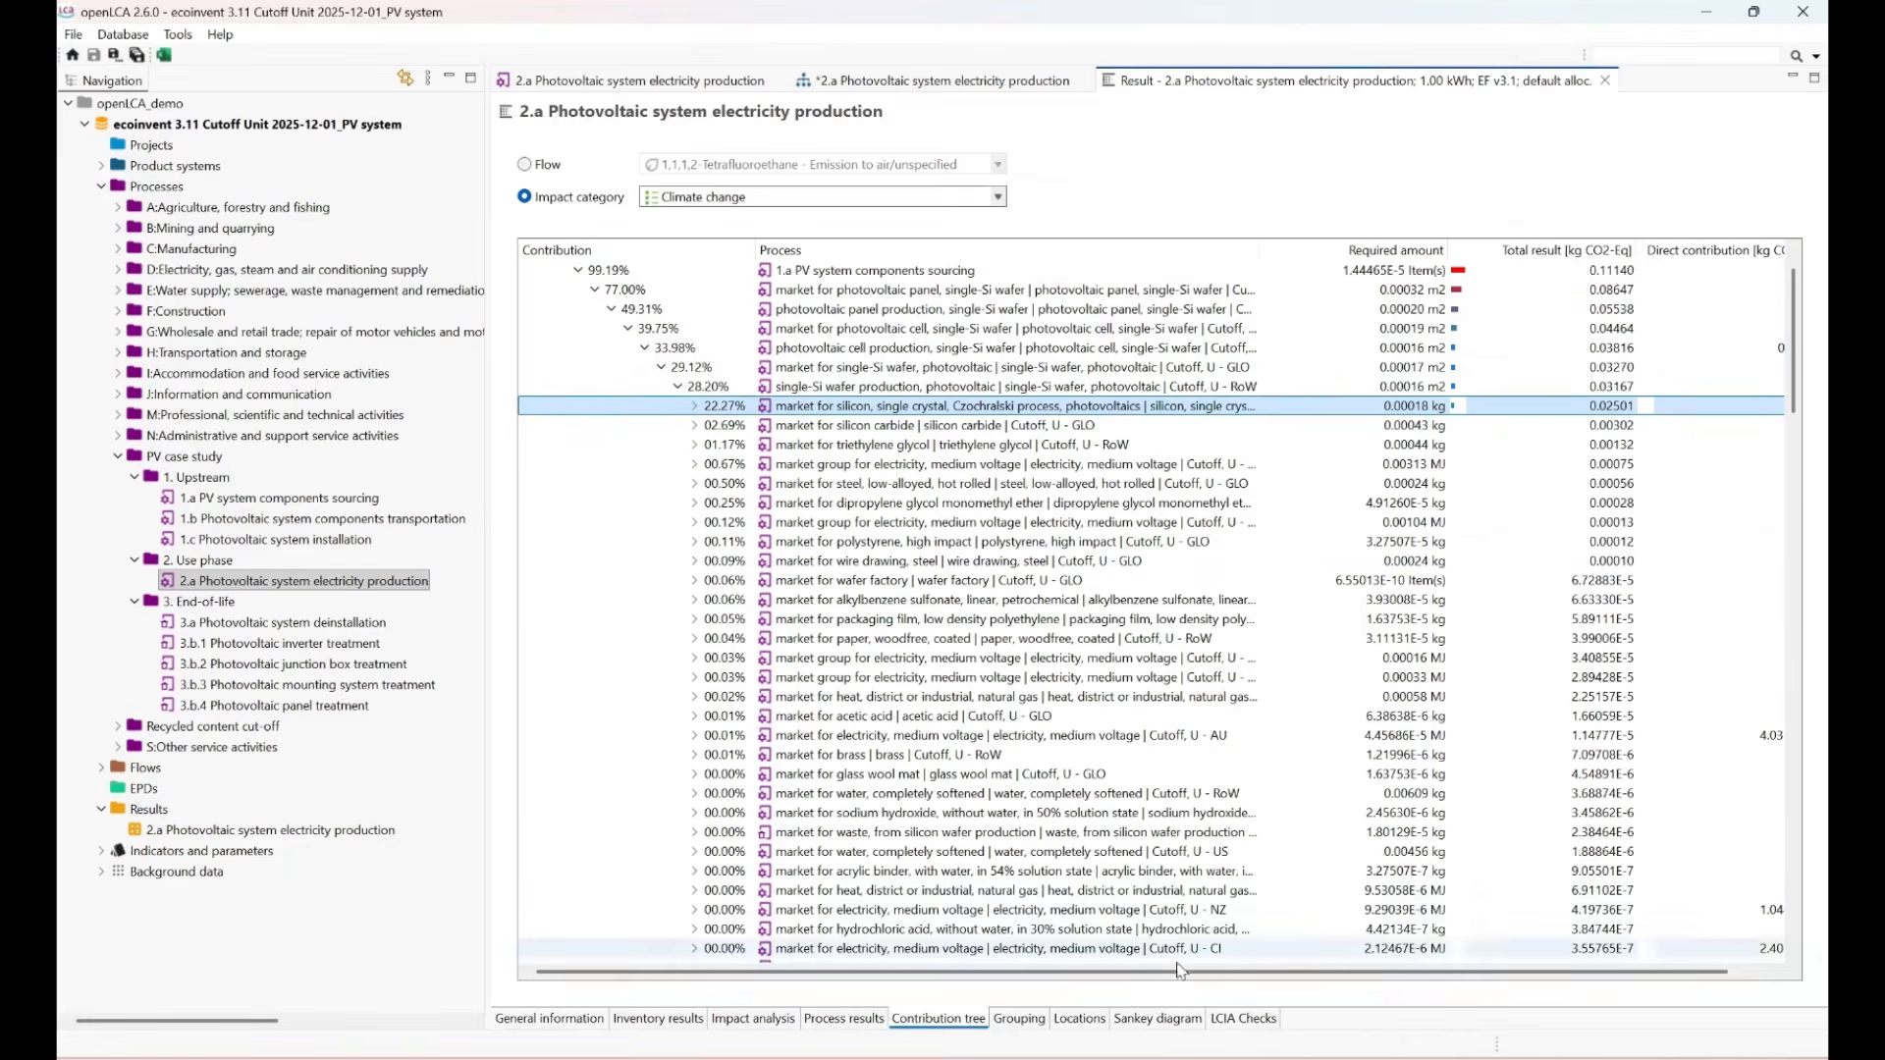
# Show the result's Sankey diagram and set its impact category to Climate change.
pyautogui.click(1160, 1020)
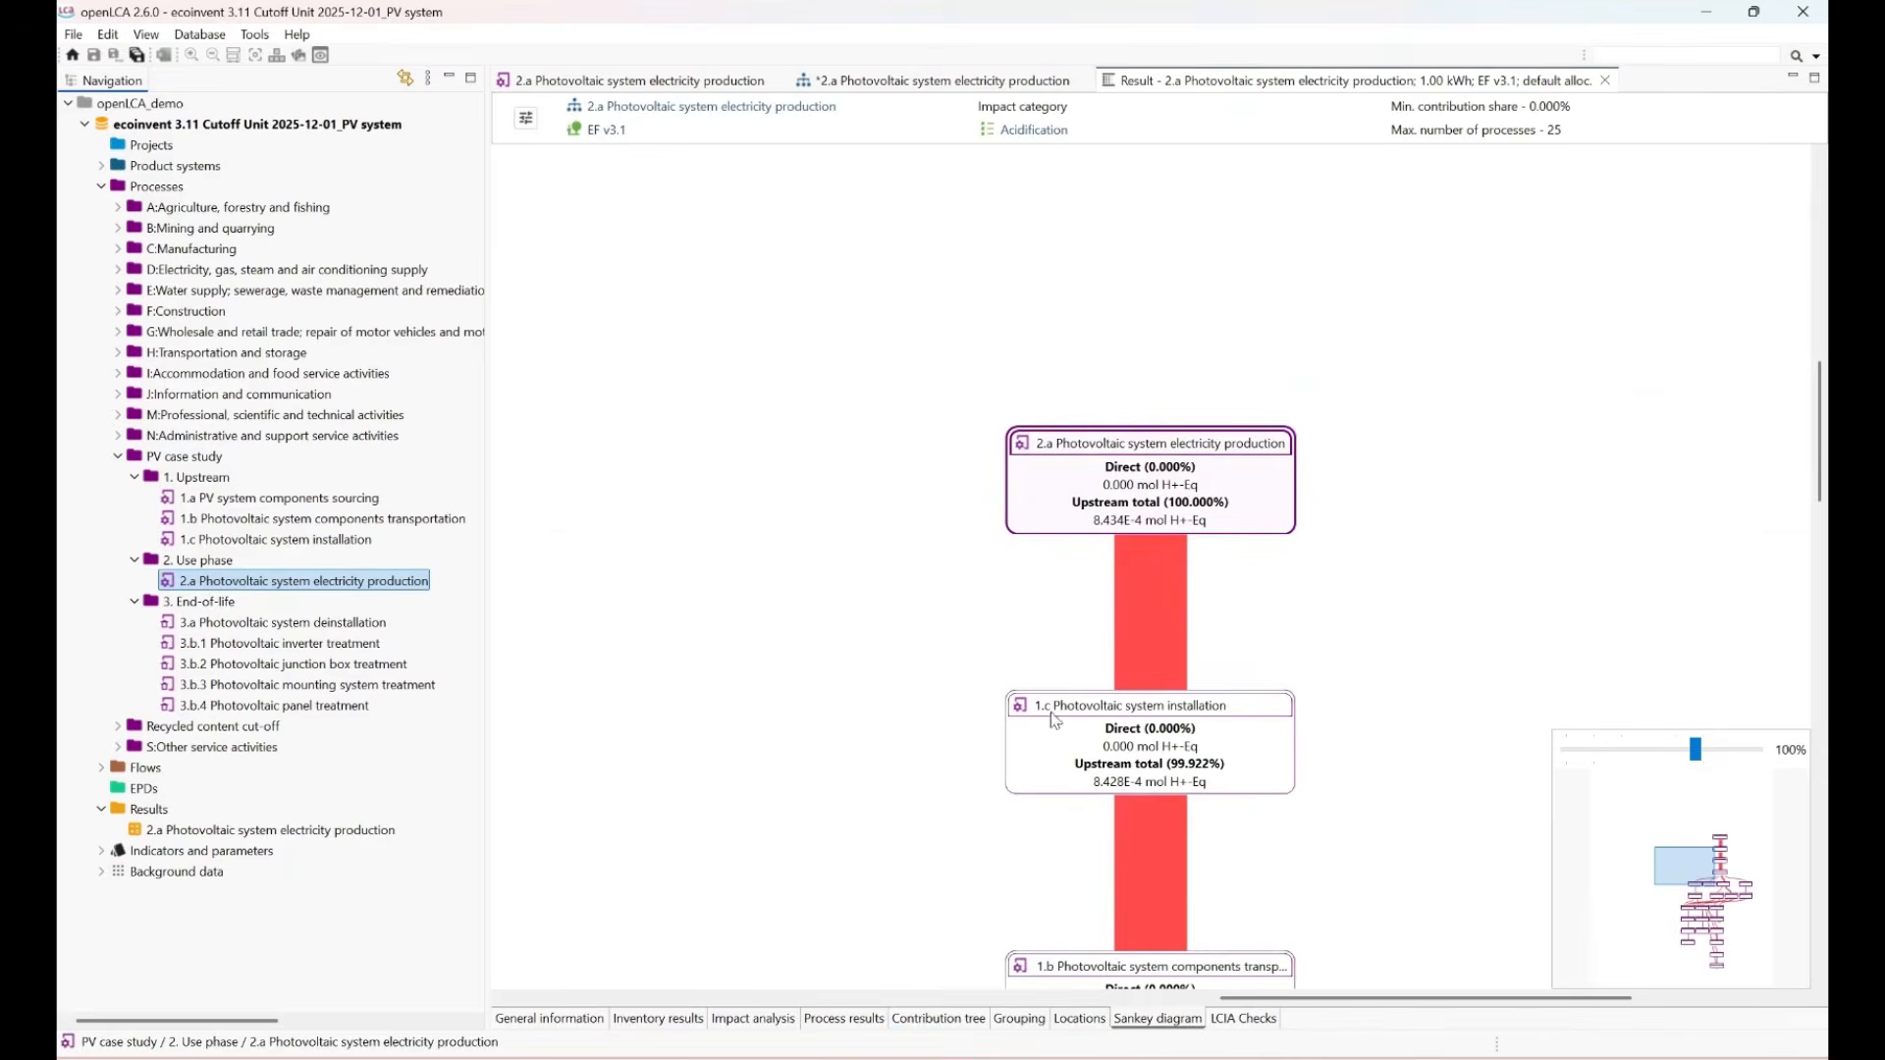
pyautogui.click(526, 118)
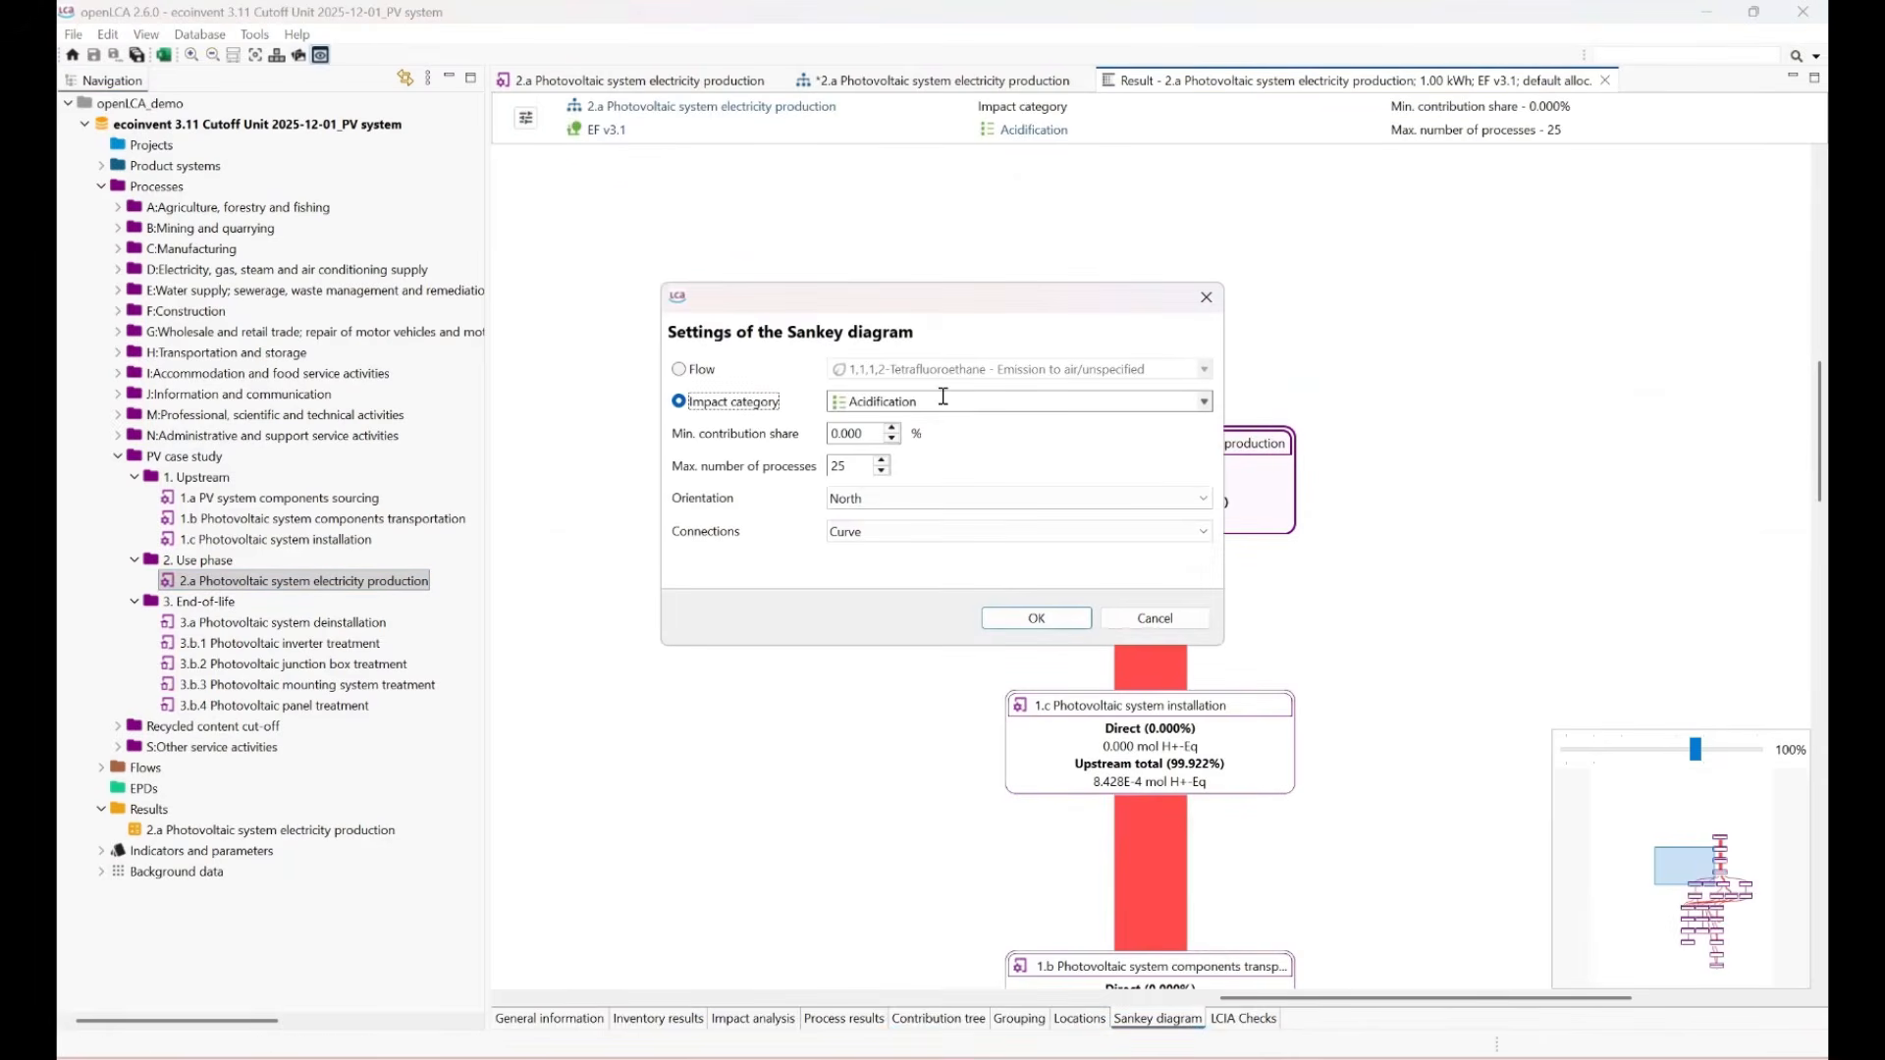
pyautogui.click(943, 396)
pyautogui.click(746, 455)
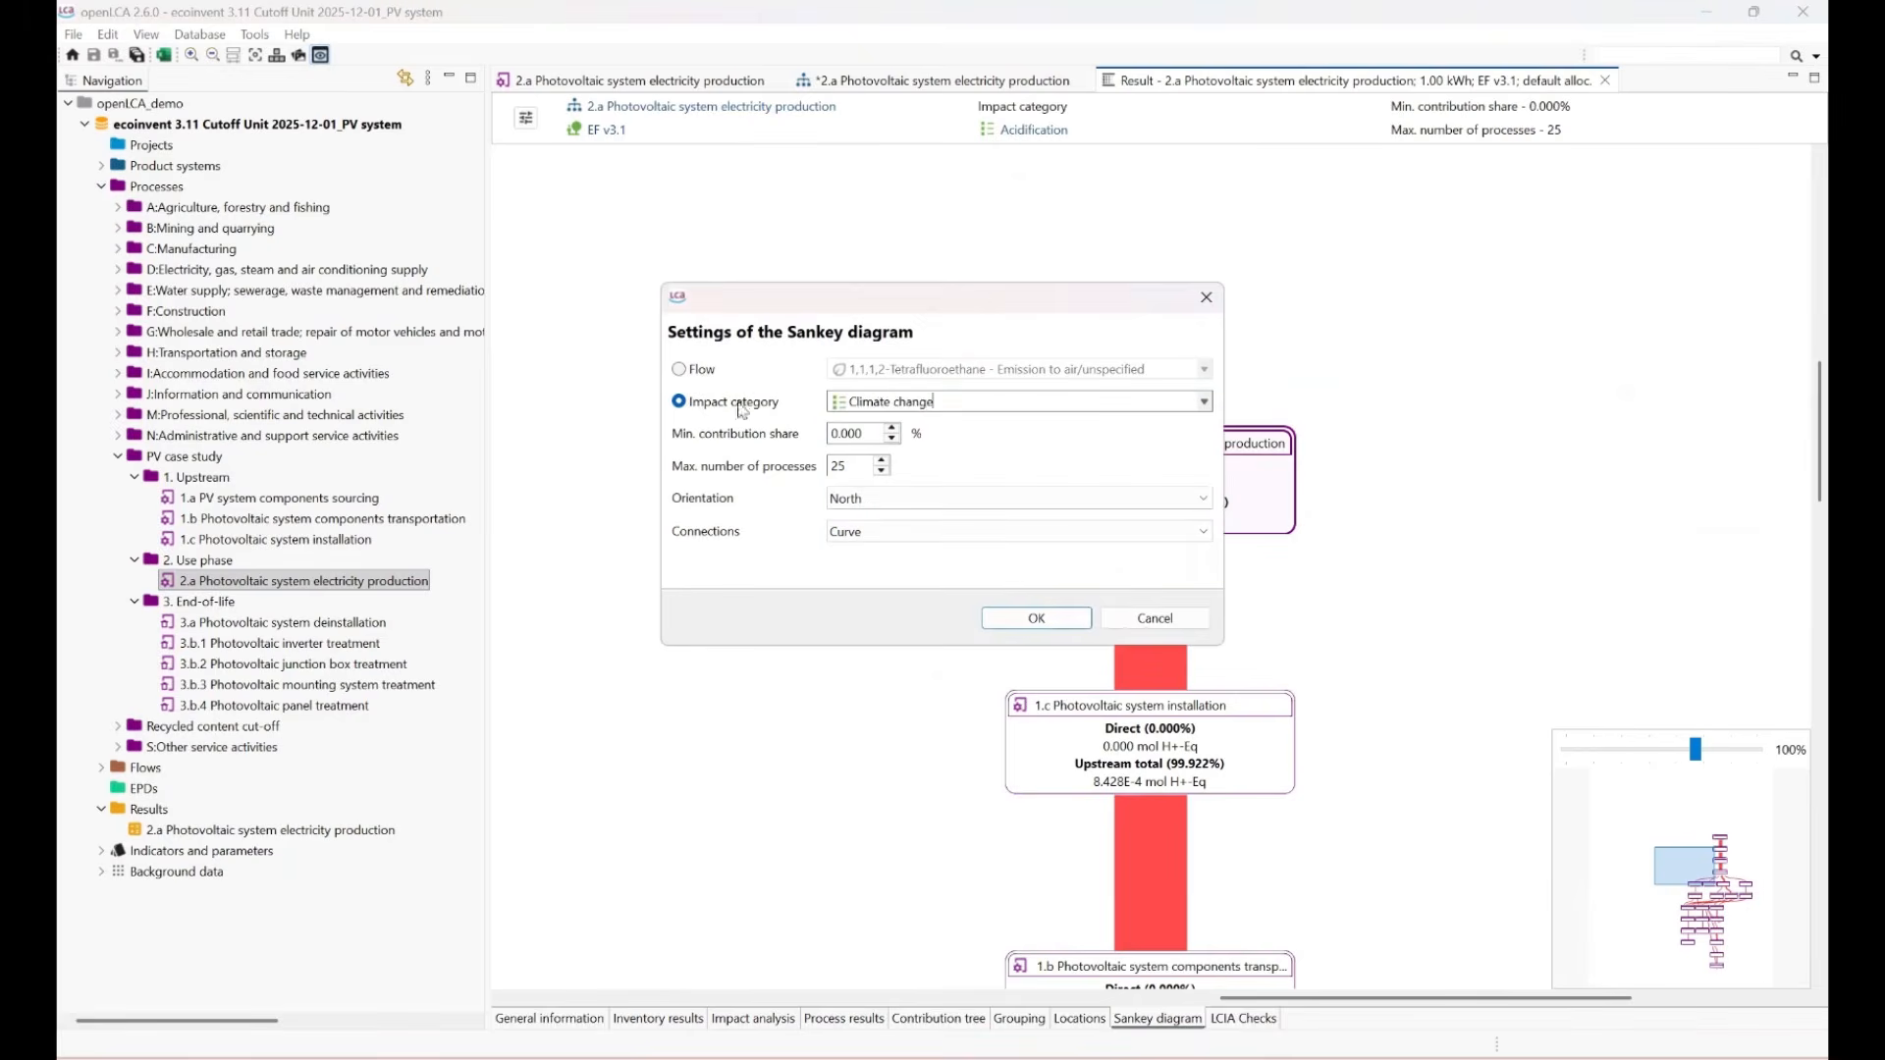
pyautogui.click(1036, 617)
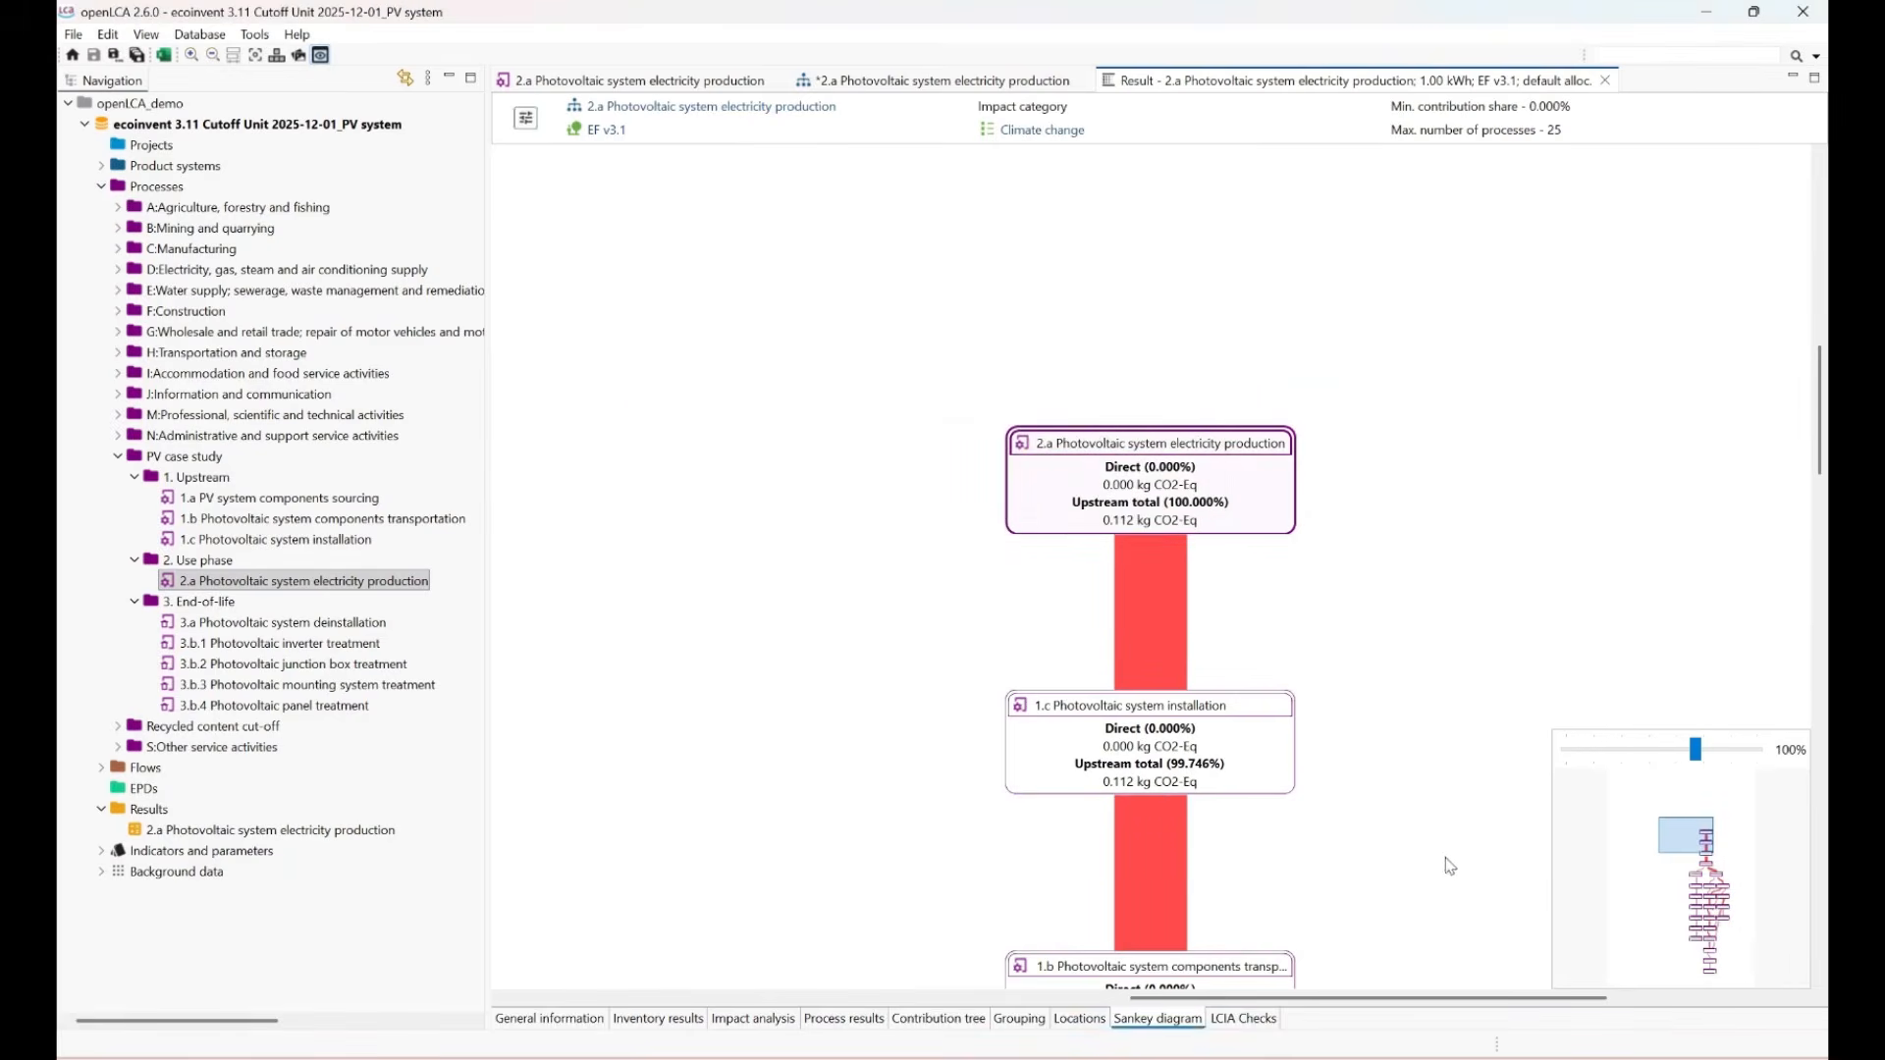
# Follow the thickest Climate change flows in the Sankey diagram from PV system components sourcing through panel, cell and wafer production to silicon production.
pyautogui.moveTo(1454, 836); pyautogui.dragTo(1233, 295)
pyautogui.moveTo(1354, 768); pyautogui.dragTo(1360, 455)
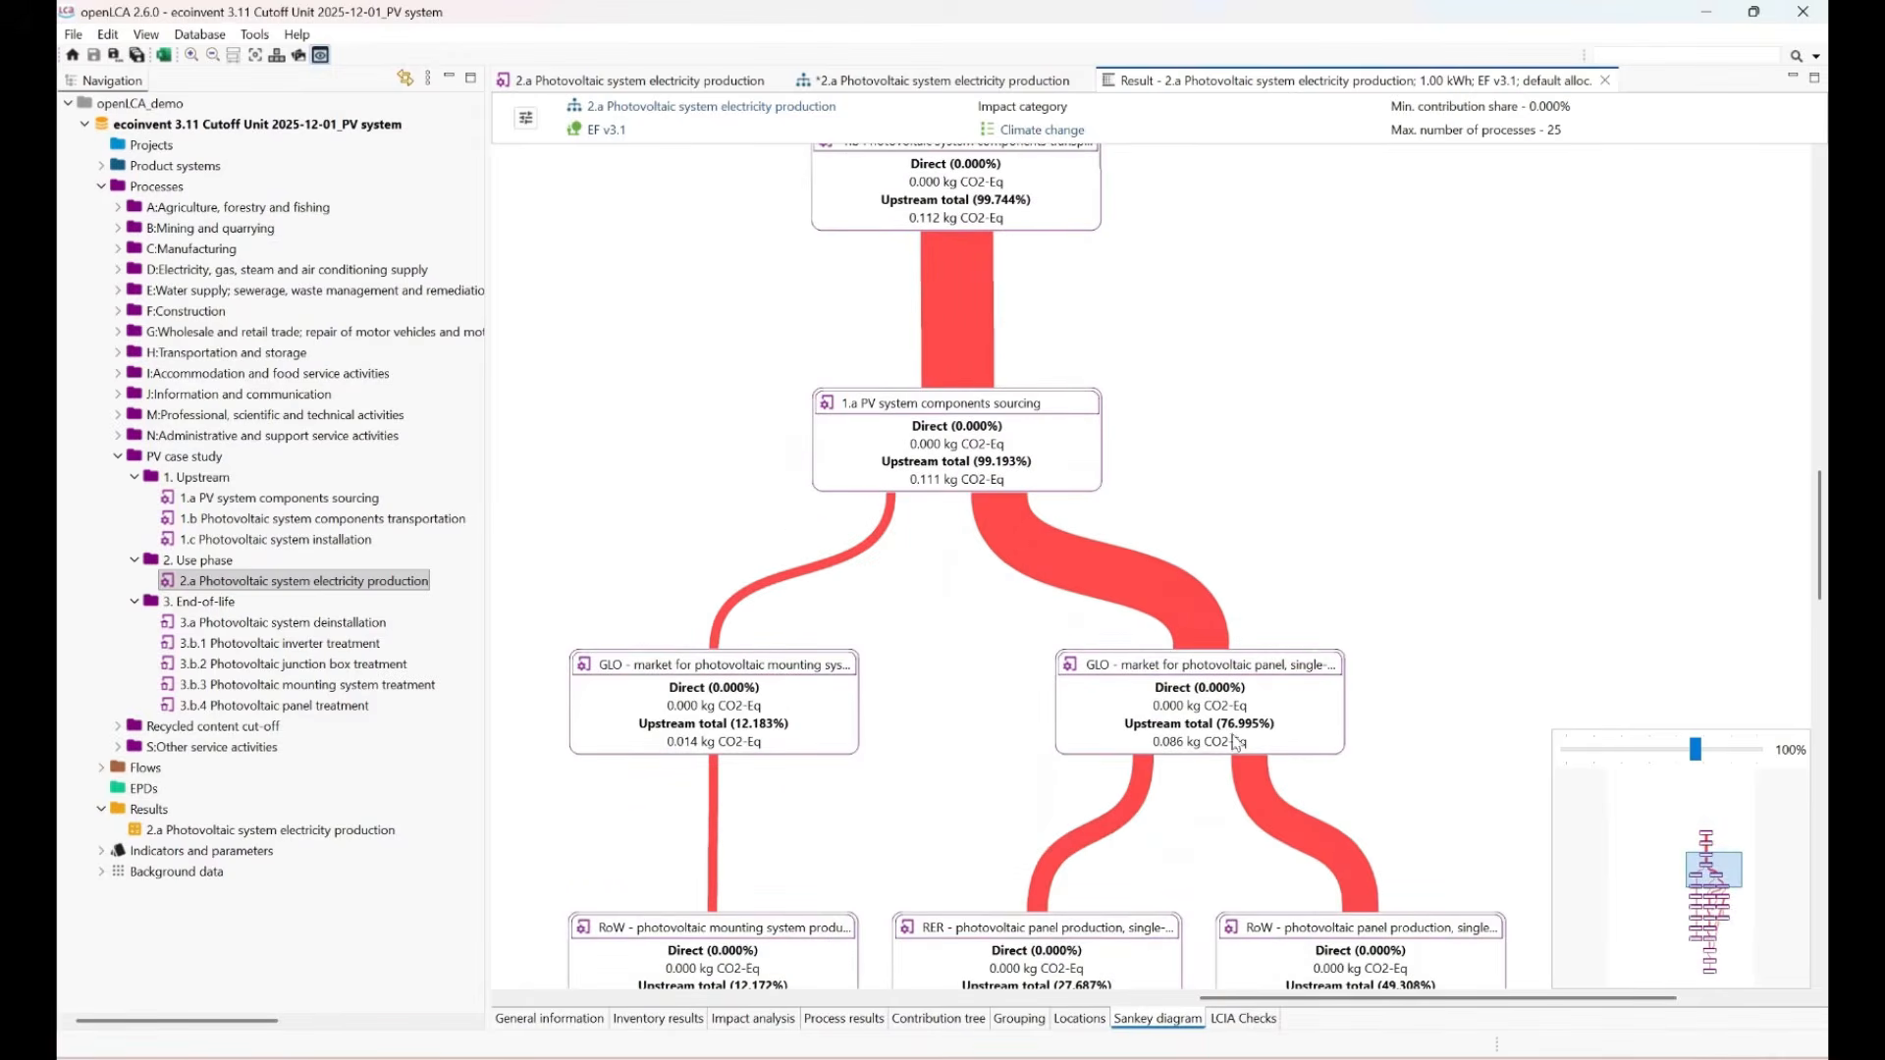
pyautogui.moveTo(1457, 813); pyautogui.dragTo(1239, 303)
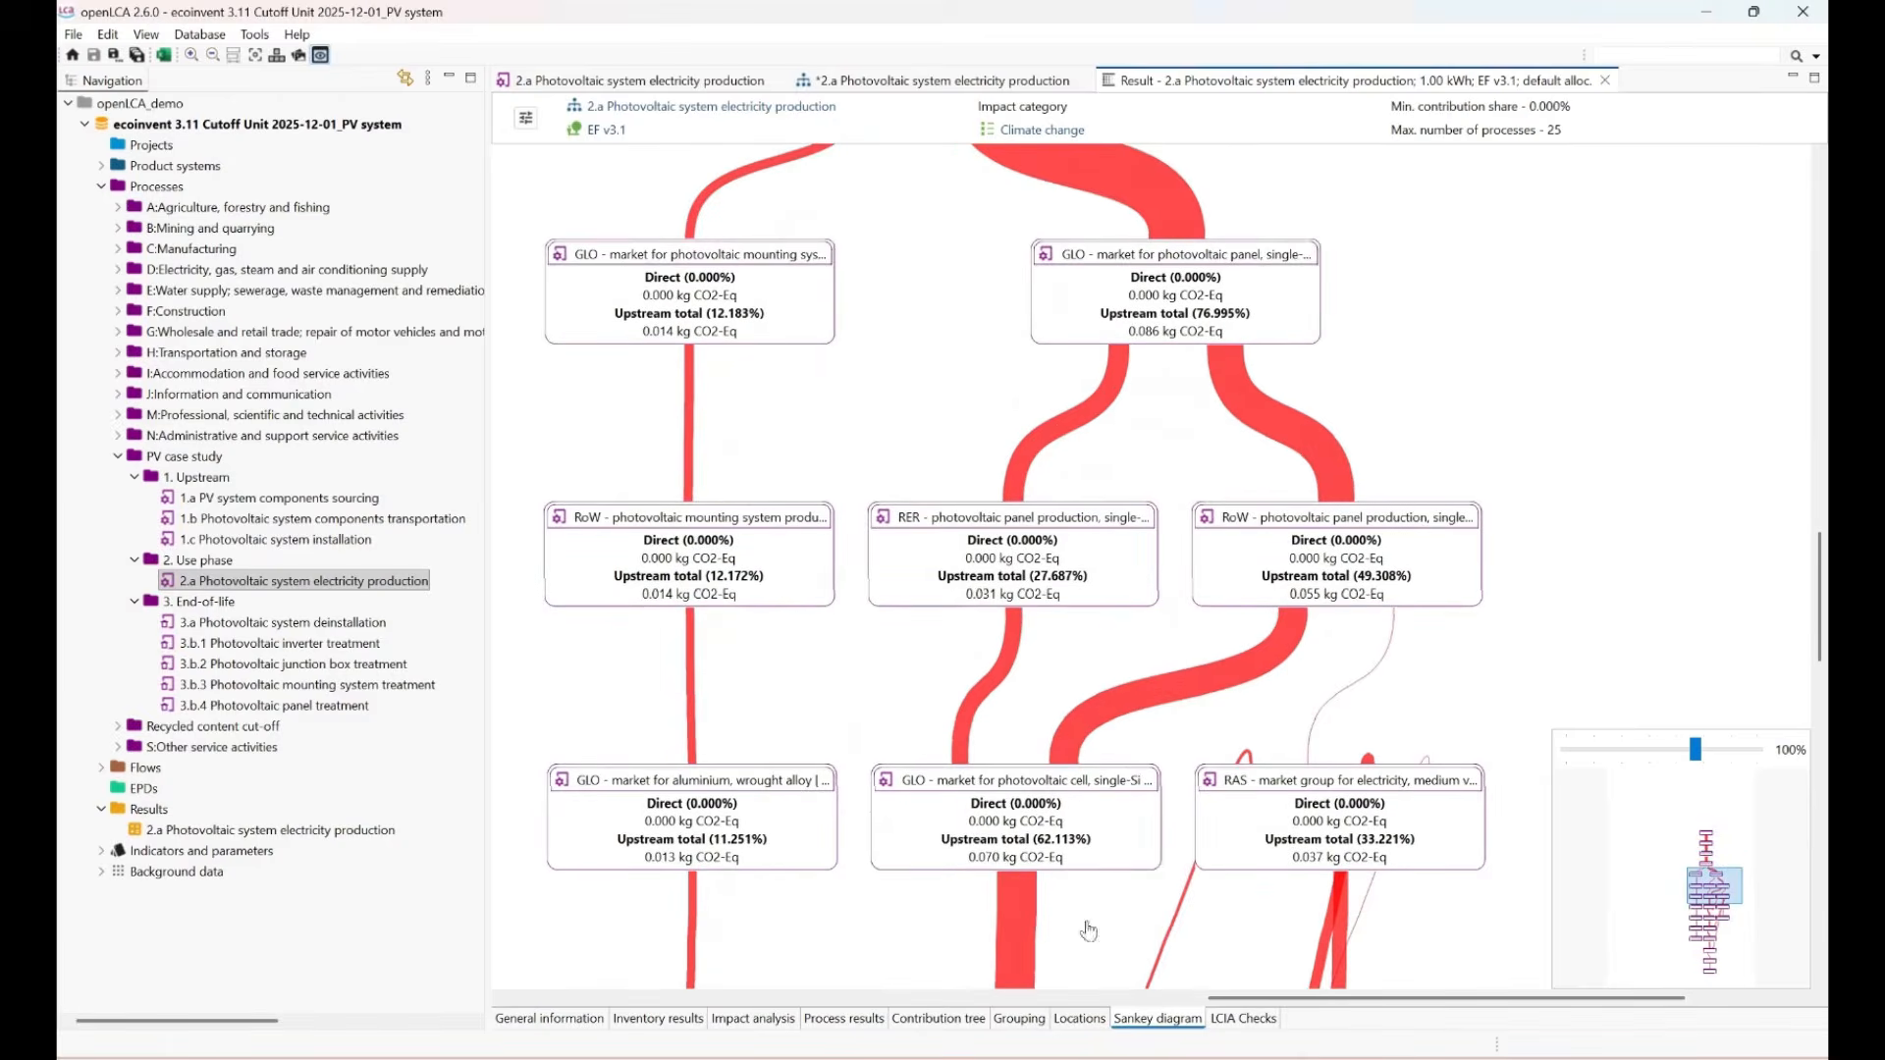
pyautogui.moveTo(1086, 927); pyautogui.dragTo(1073, 268)
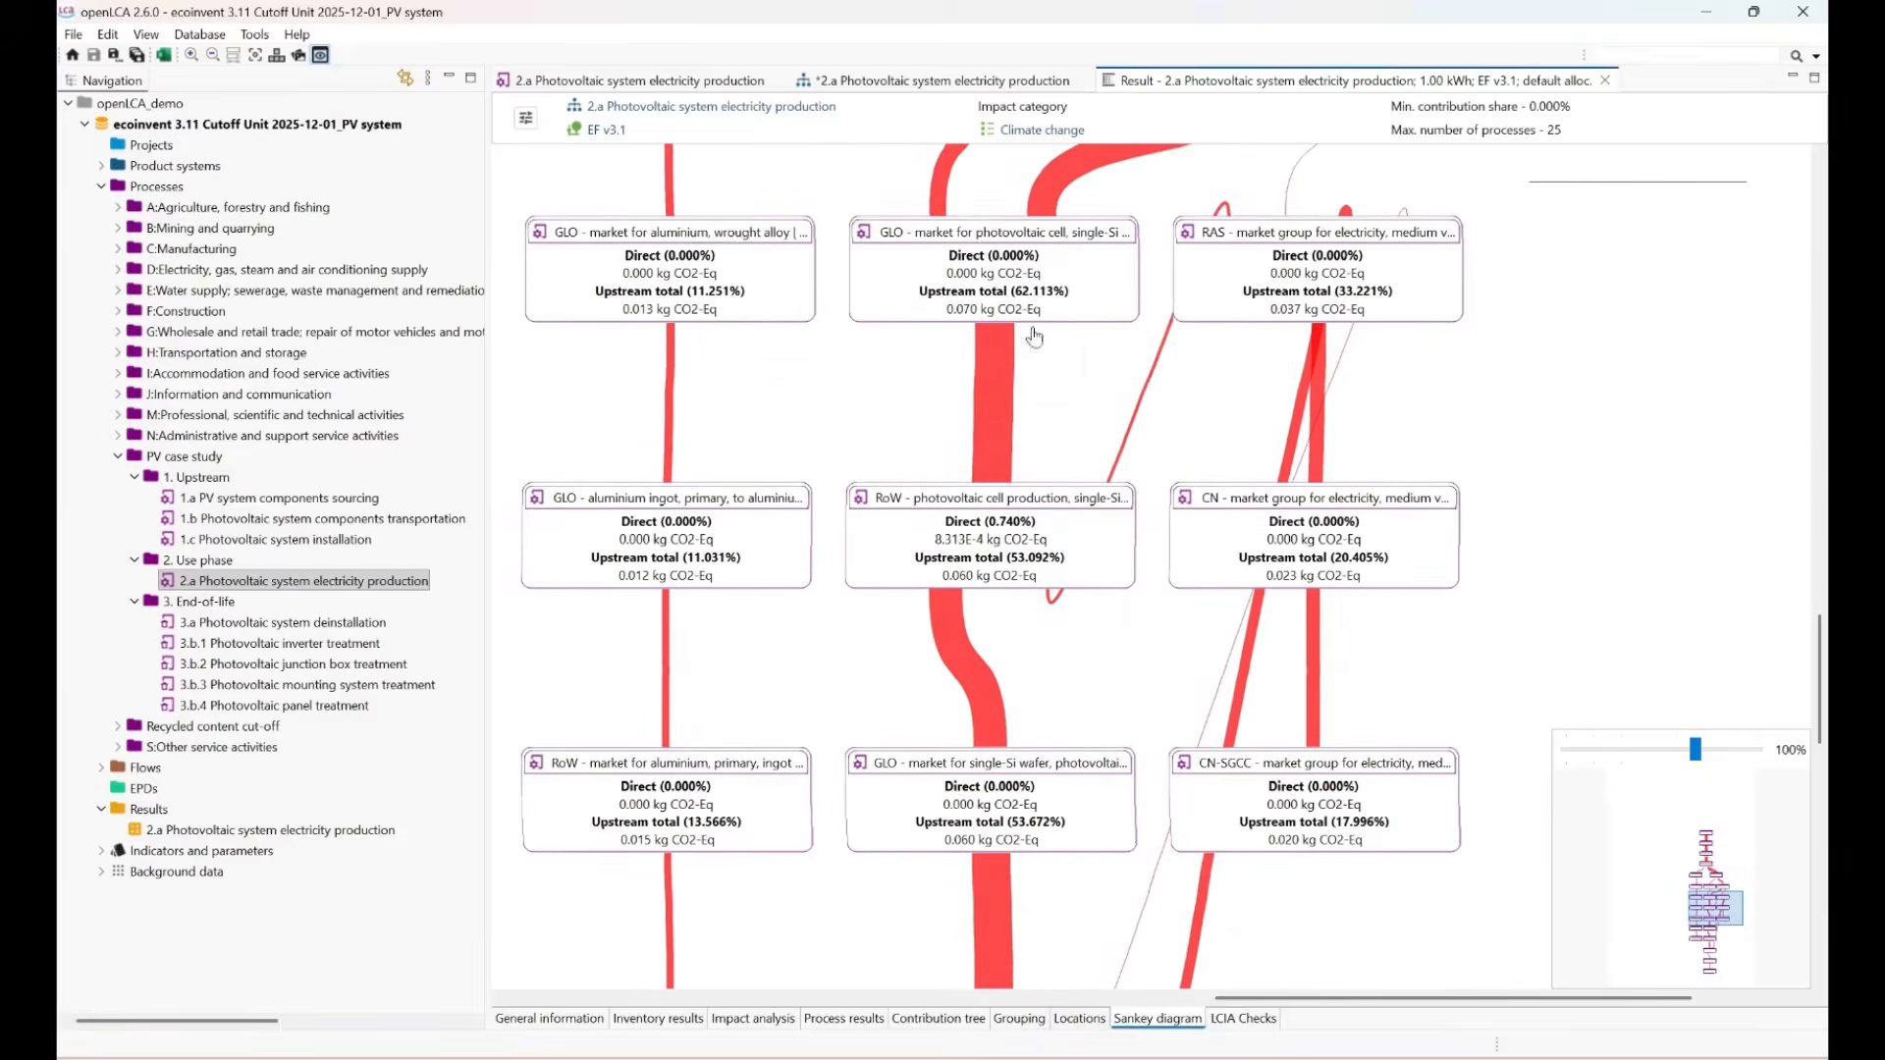
pyautogui.moveTo(1090, 706); pyautogui.dragTo(969, 395)
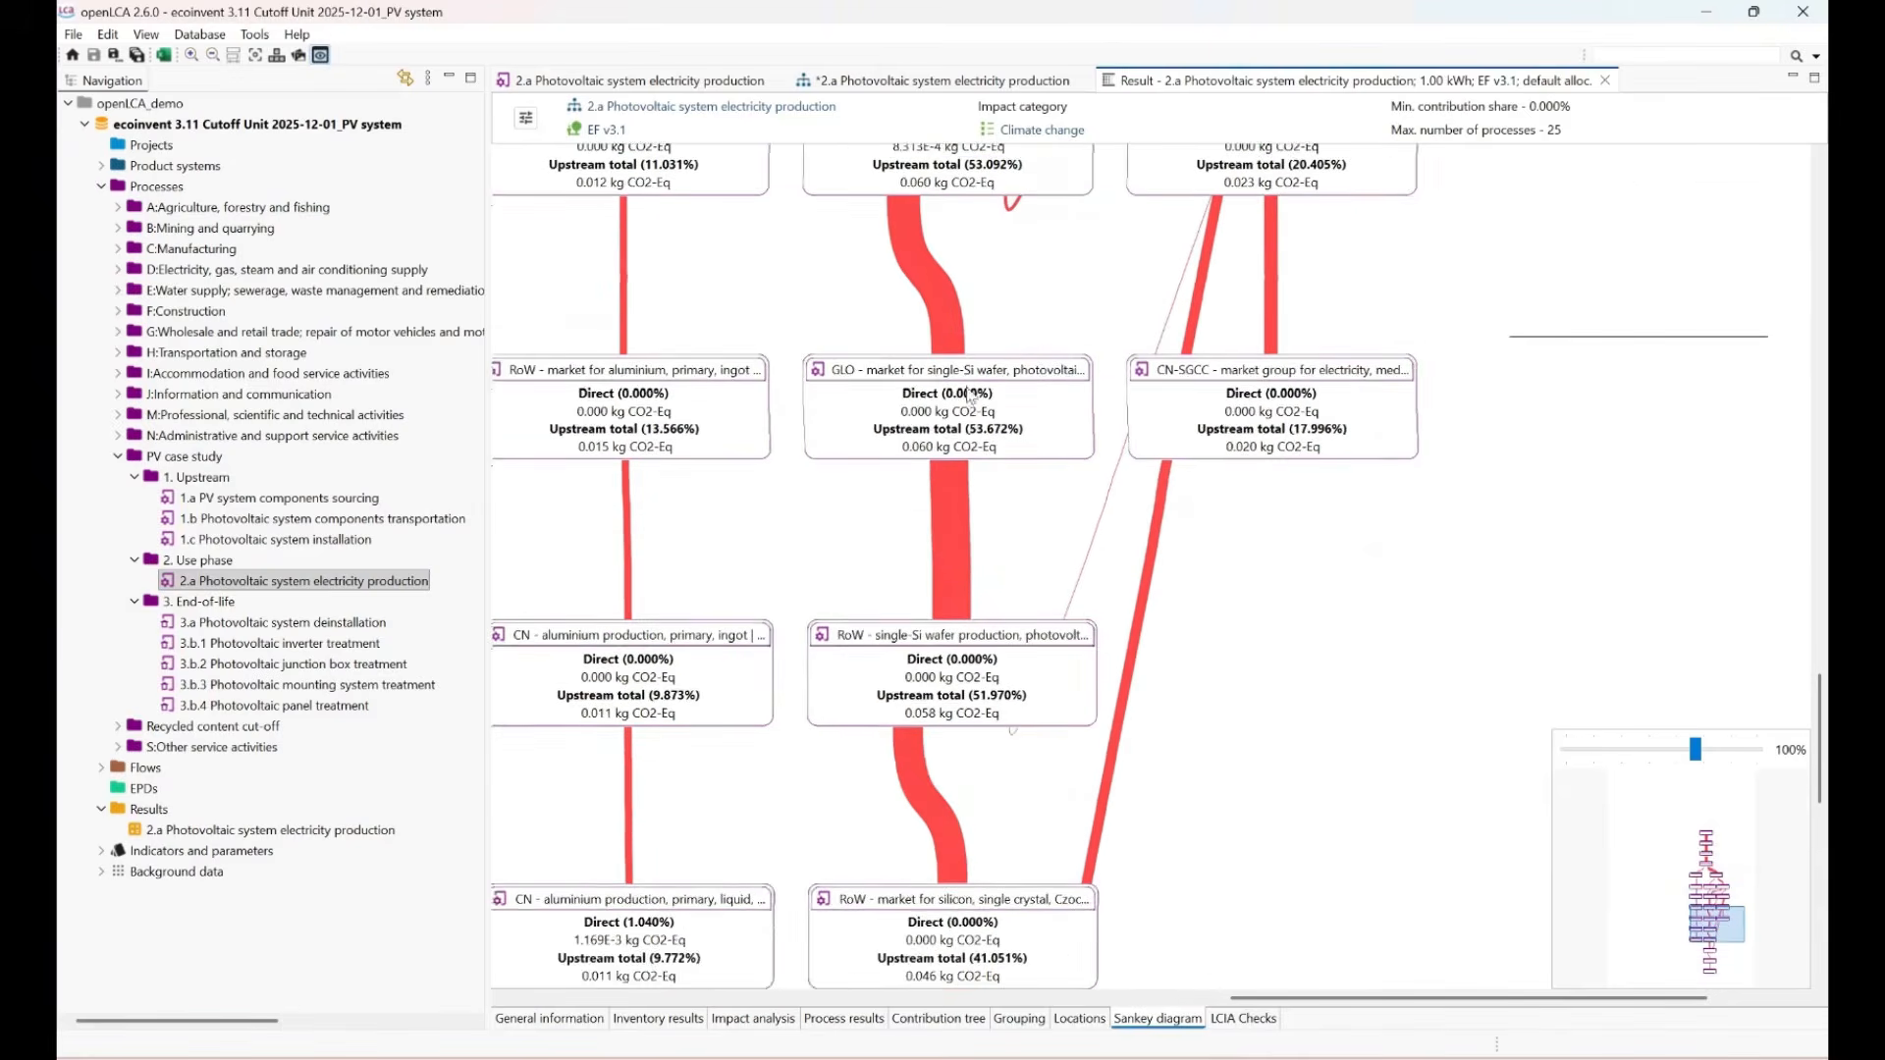
pyautogui.moveTo(1003, 824); pyautogui.dragTo(998, 454)
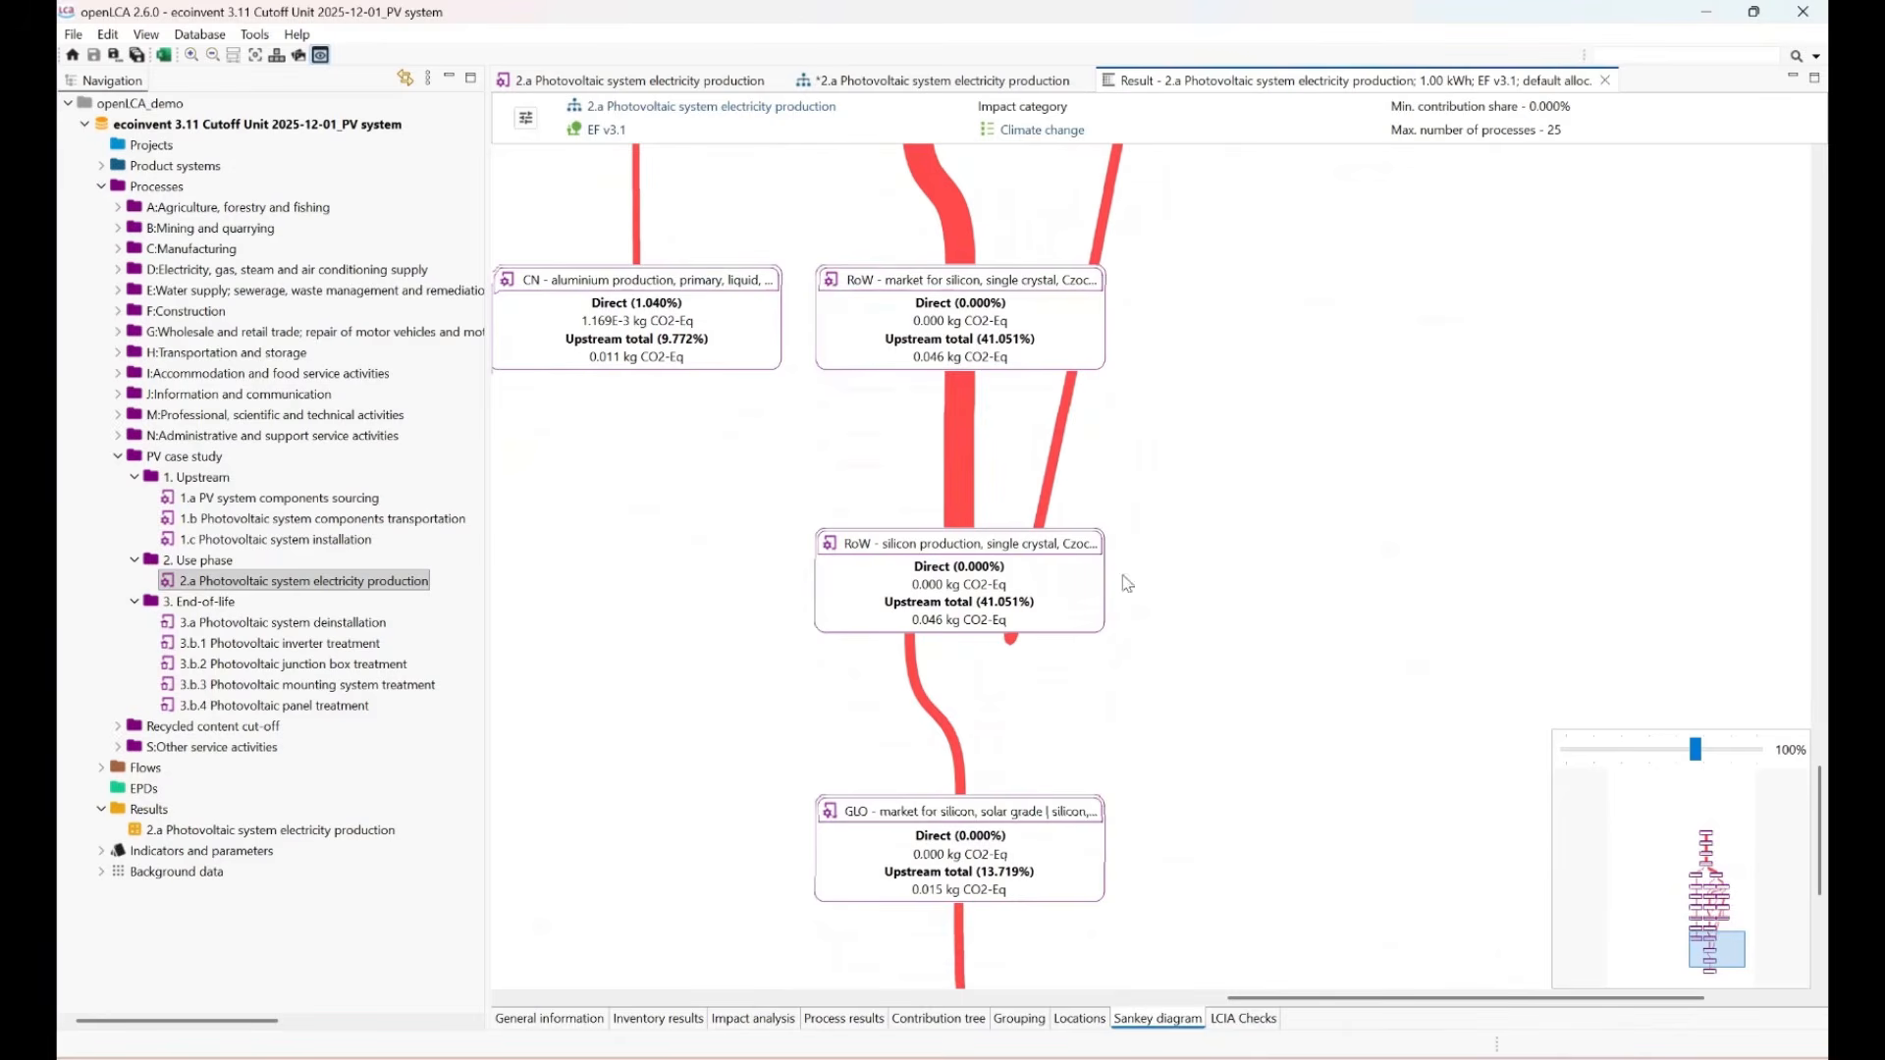
# Bring up the Sankey diagram's options for saving it as an image.
pyautogui.scroll(-4, 1041, 432)
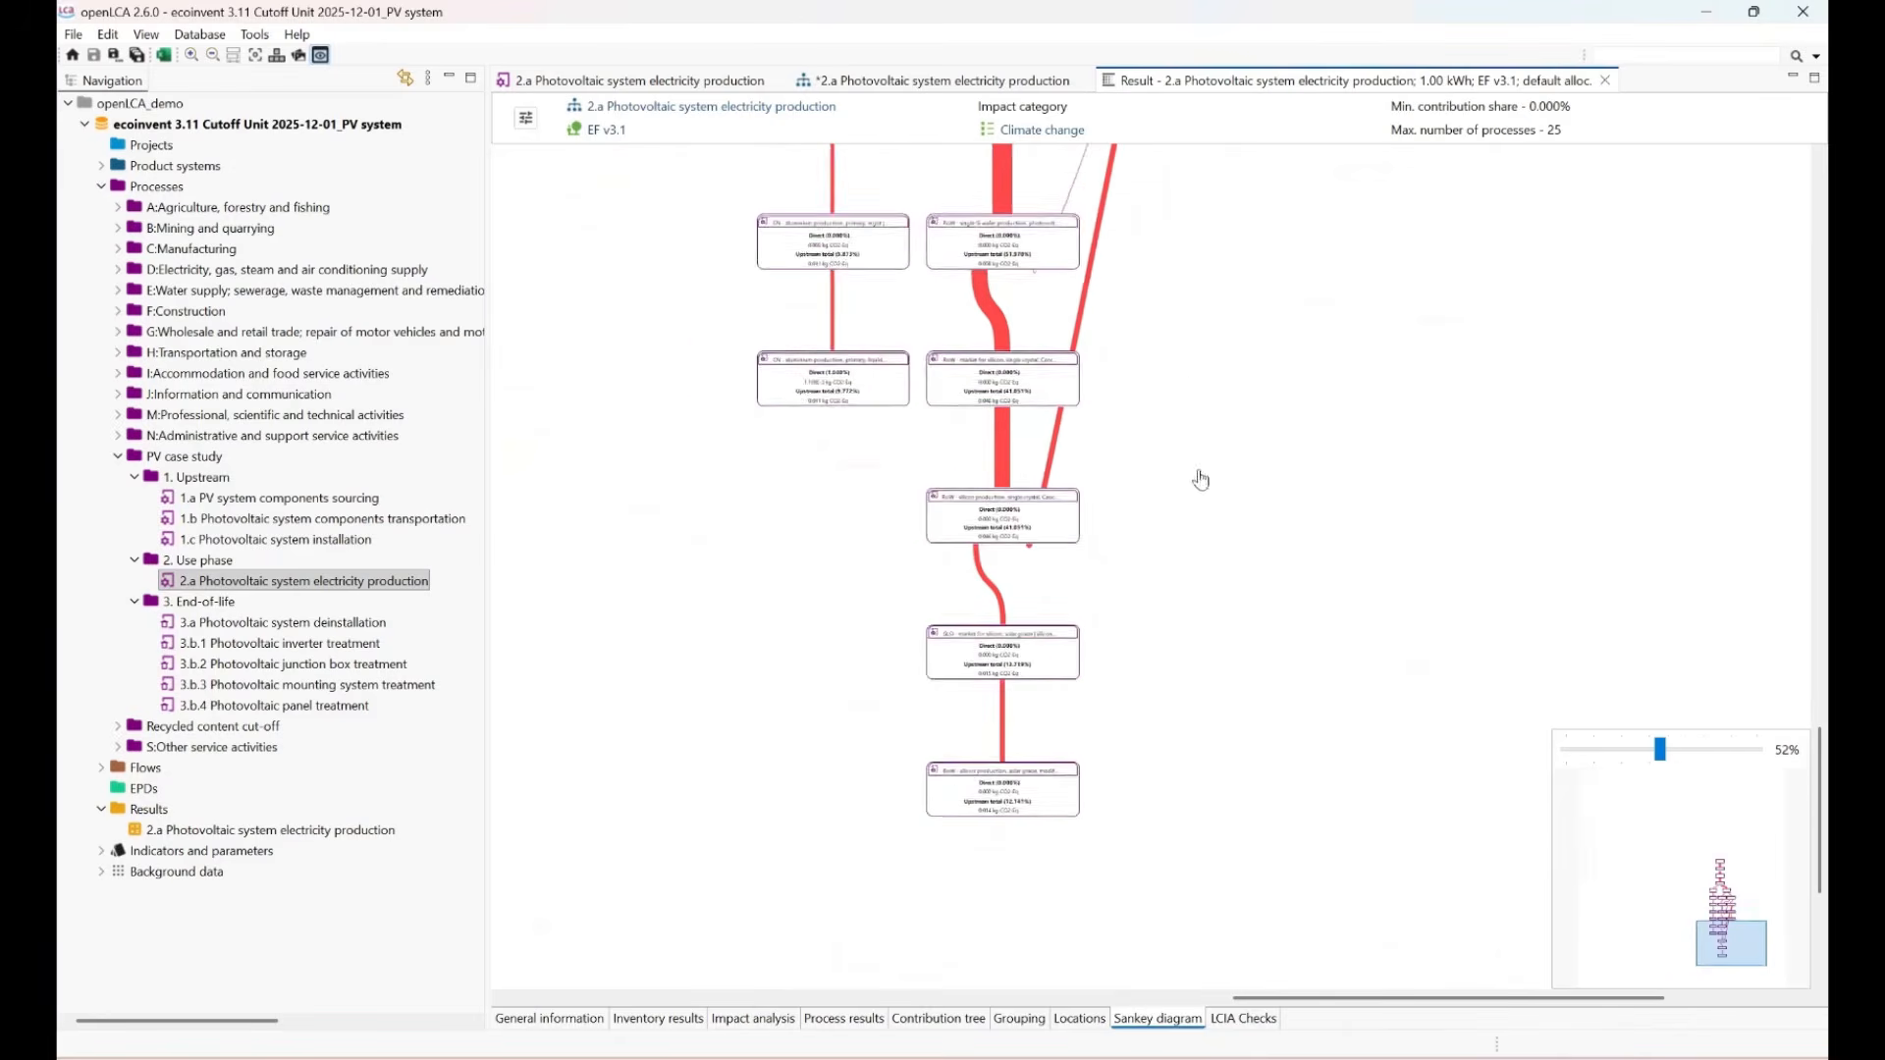
pyautogui.scroll(-1, 1196, 477)
pyautogui.rightClick(1174, 517)
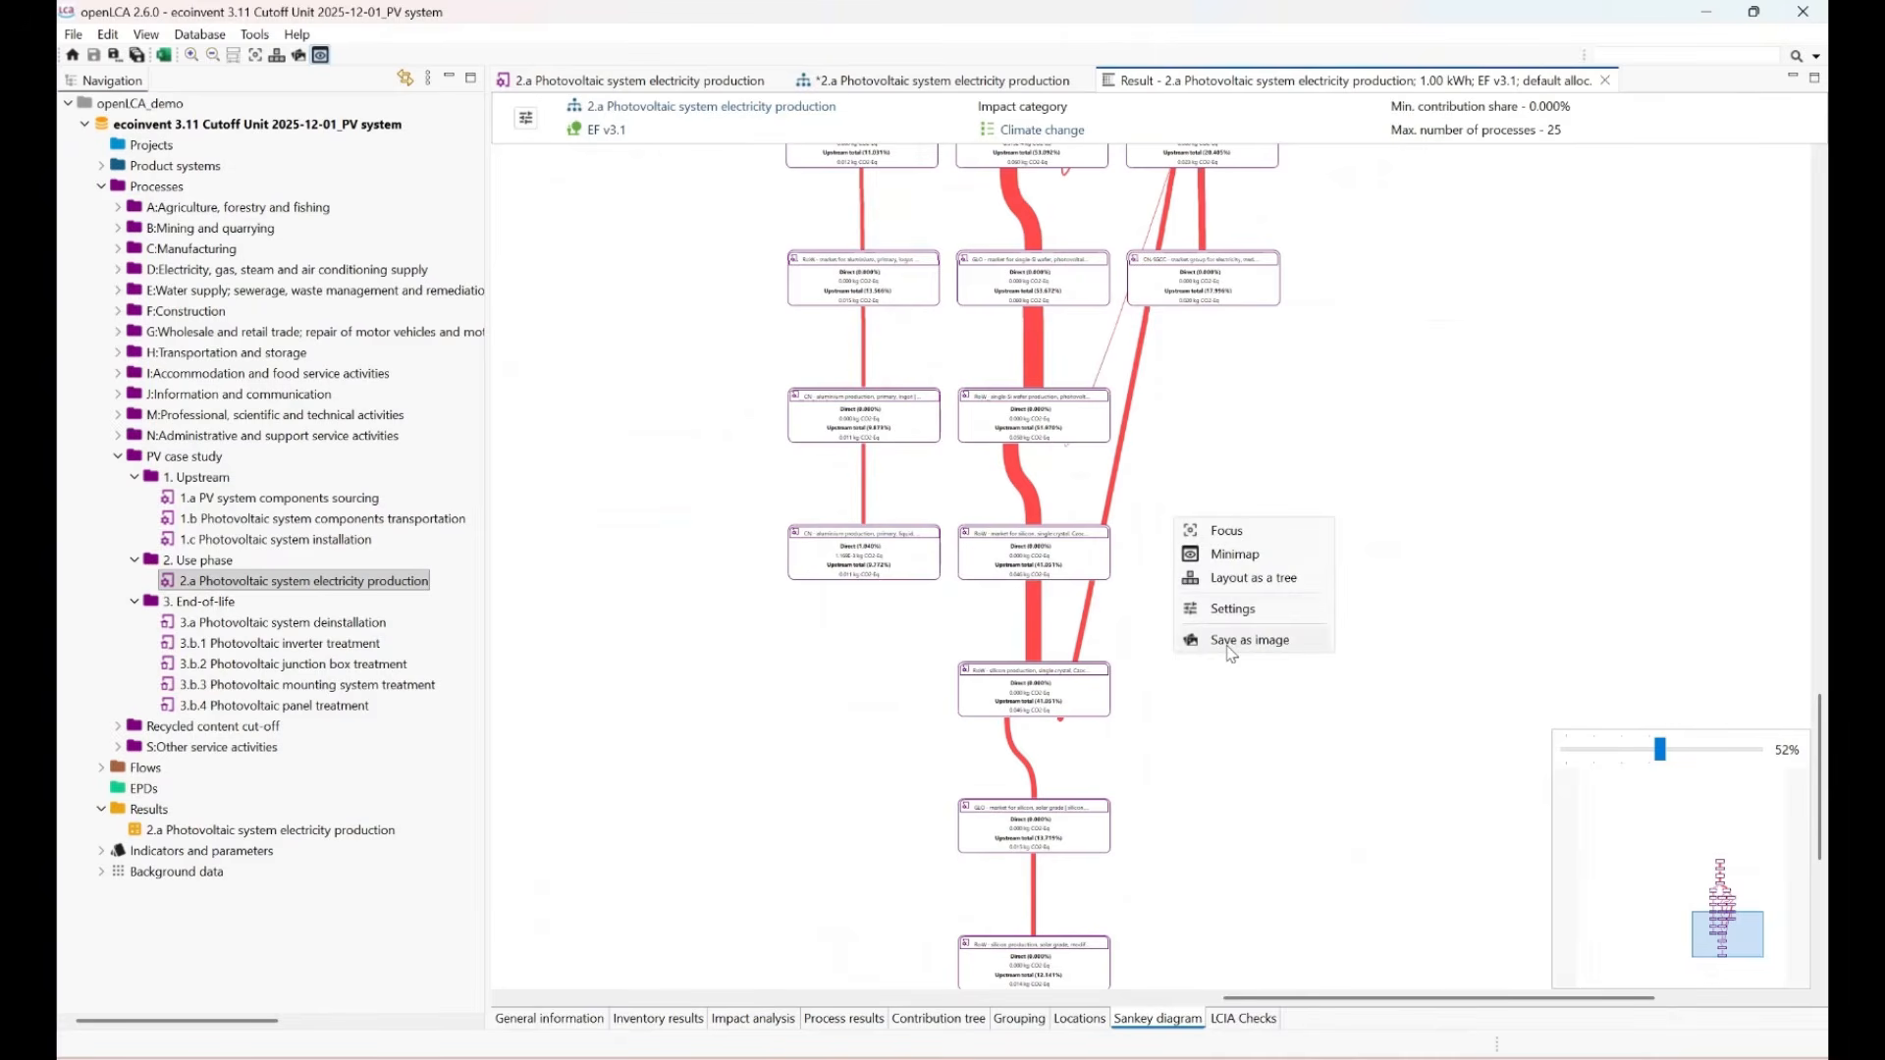